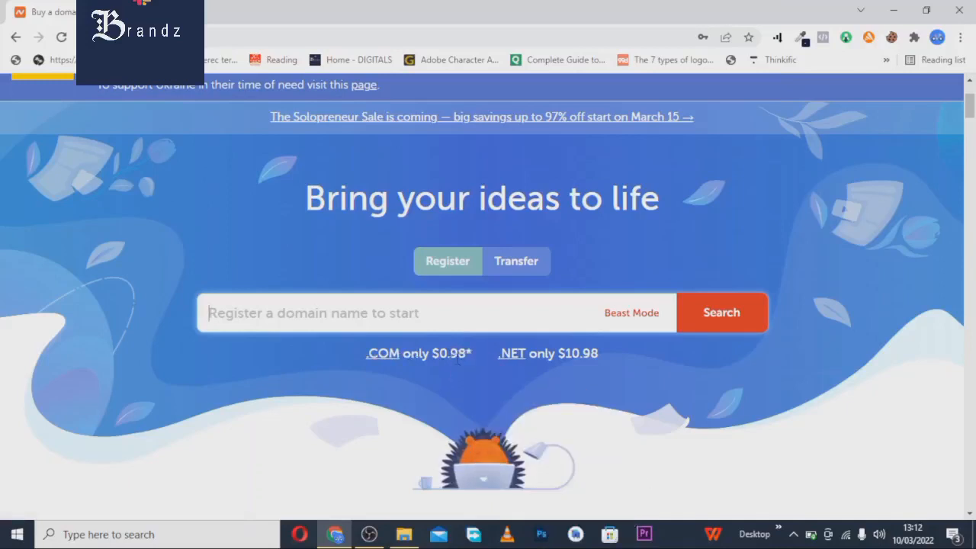
Enter brandzdiital.com in the Namecheap Register domain search box.
scroll(457, 362, "down", 1)
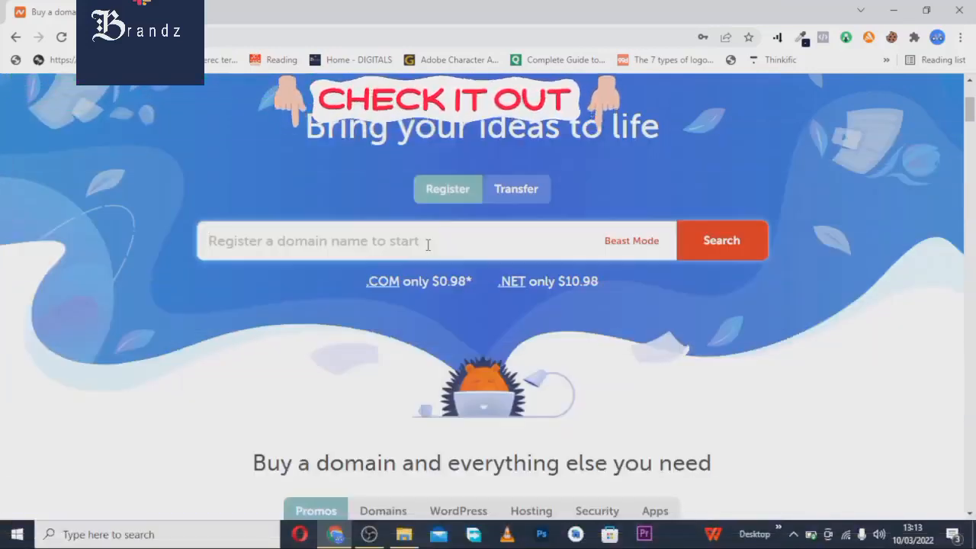
type("bra")
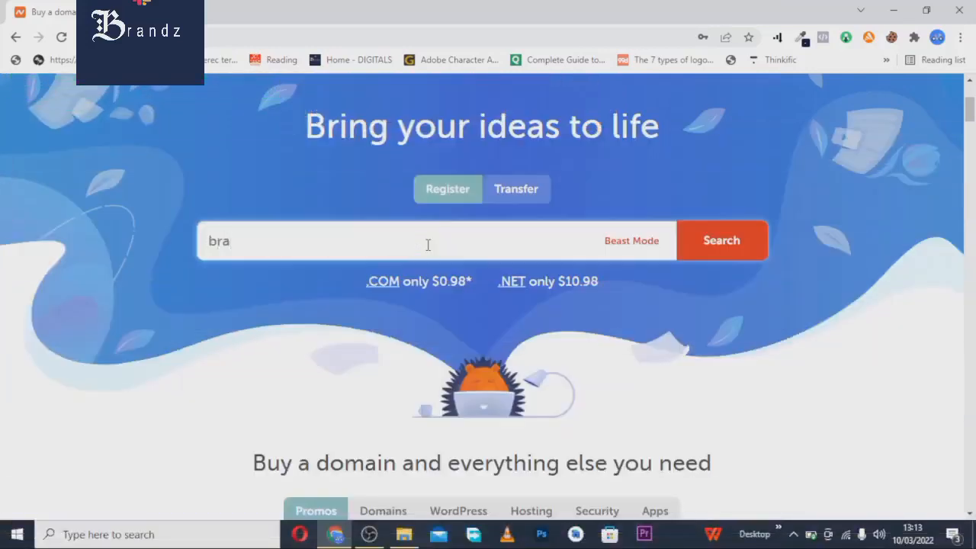
type("ndzdiital.com")
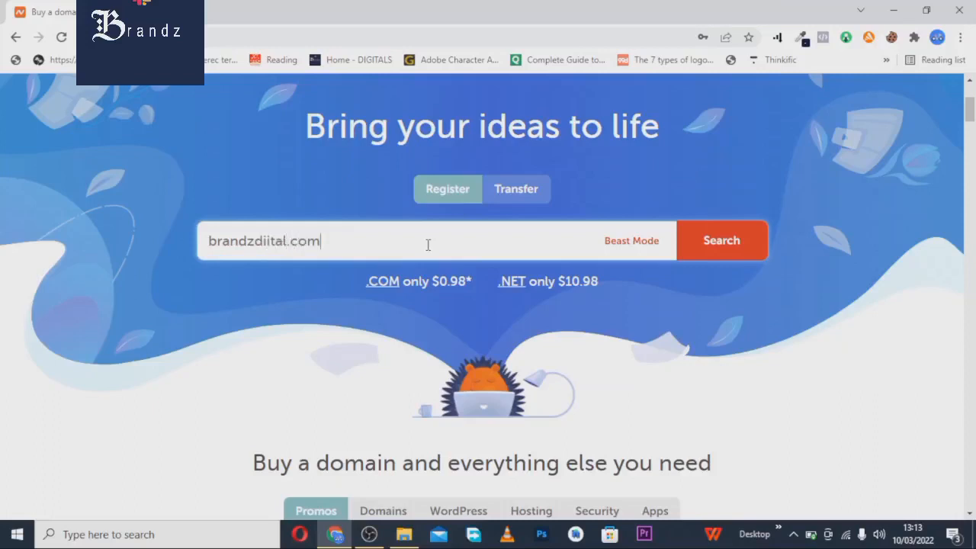
Search brandzdiital.com, confirm it is available at $8.98/yr, and add it to the cart.
left_click(710, 250)
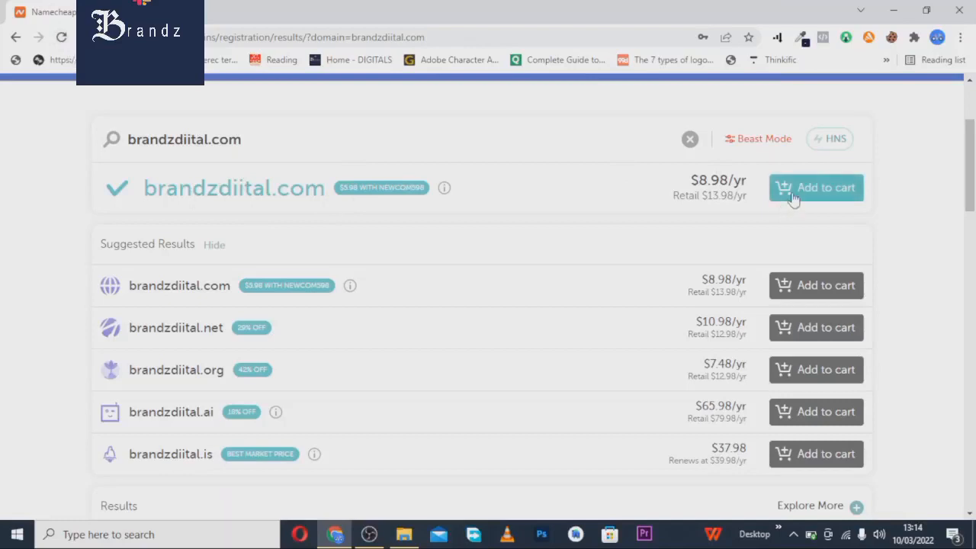
scroll(730, 206, "up", 1)
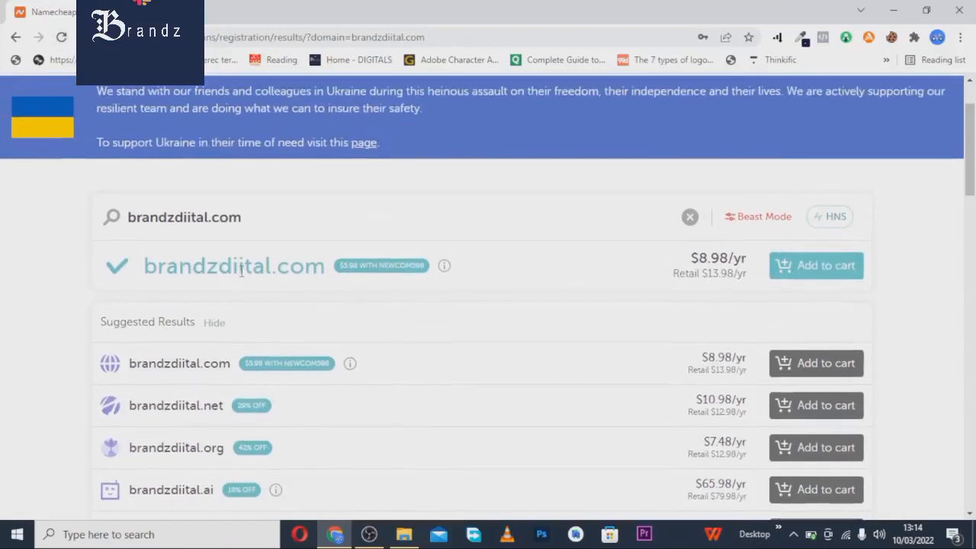
scroll(241, 271, "up", 1)
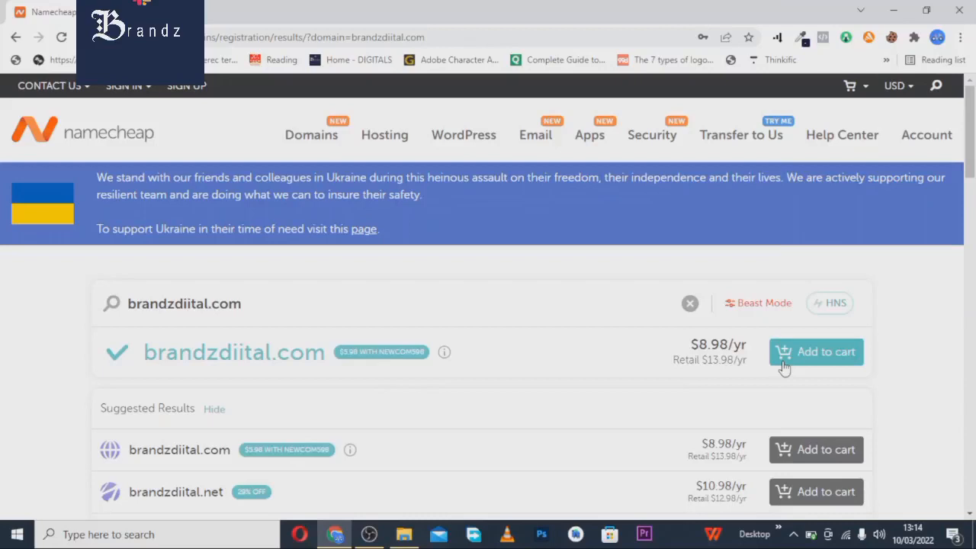
scroll(572, 404, "down", 1)
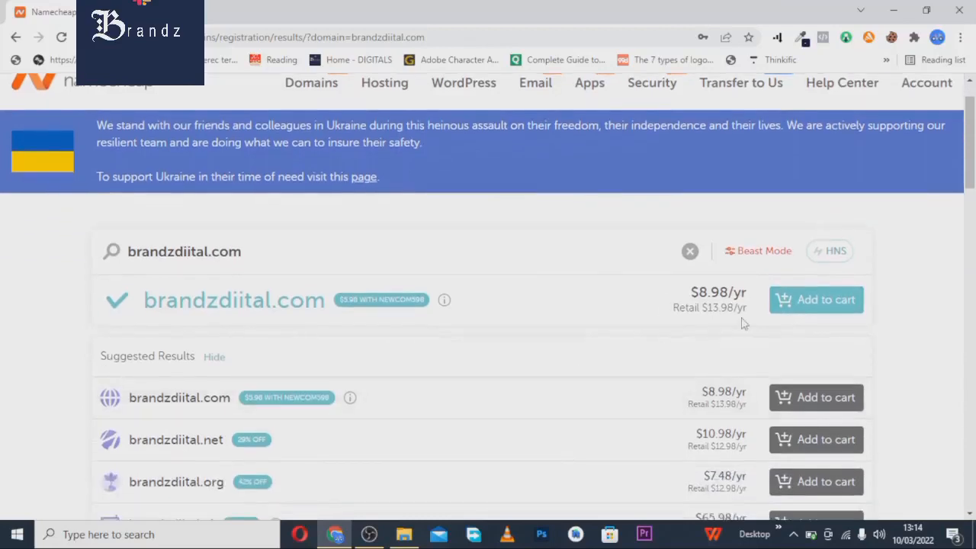
left_click_drag(688, 338, 780, 298)
left_click(836, 305)
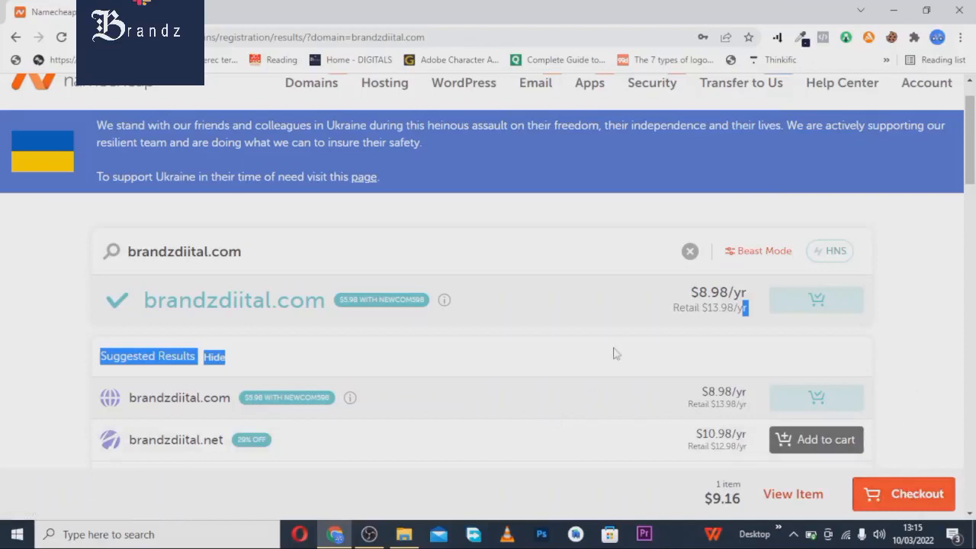
Open Shared Hosting and compare Stellar ($1.88/mo), Stellar Plus ($2.98/mo) and Stellar Business ($4.98/mo).
scroll(615, 353, "up", 1)
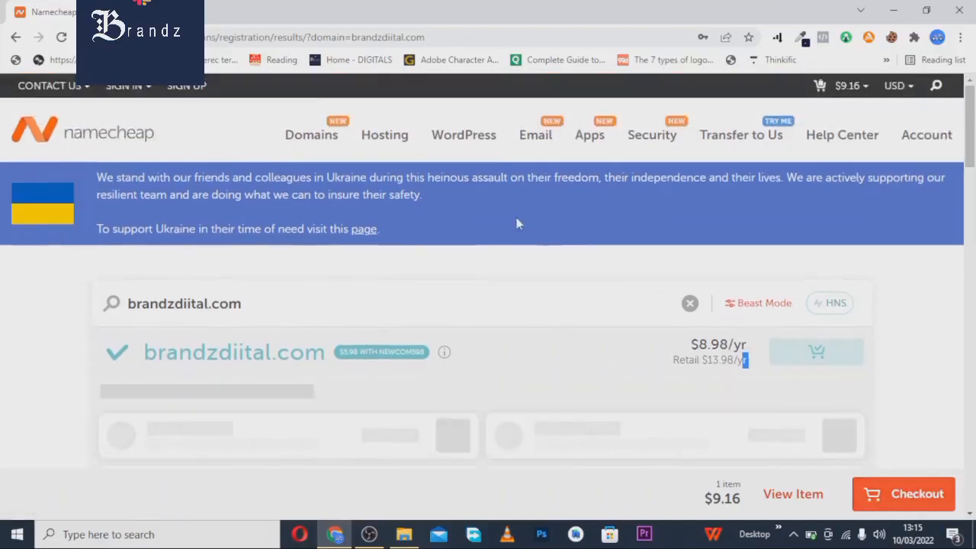
mouse_move(374, 137)
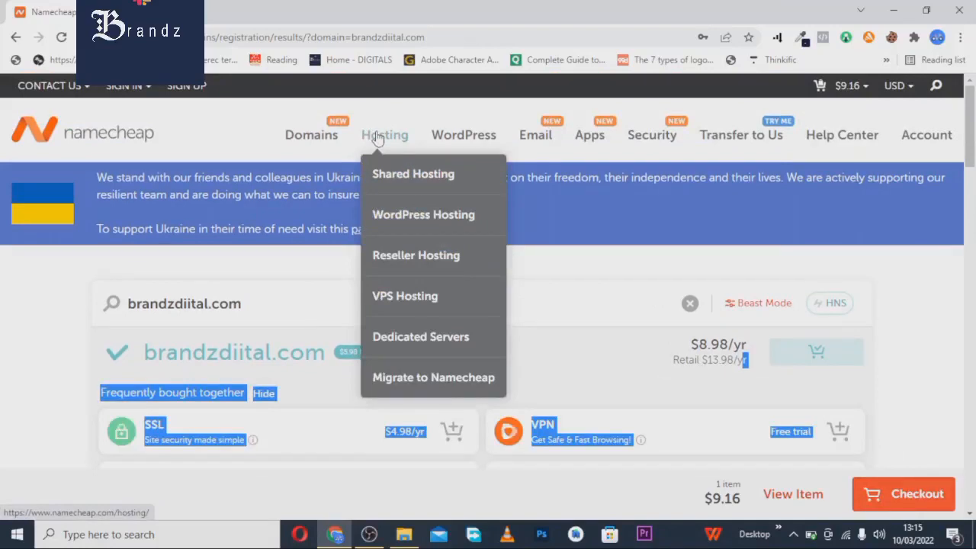
mouse_move(454, 141)
left_click(402, 174)
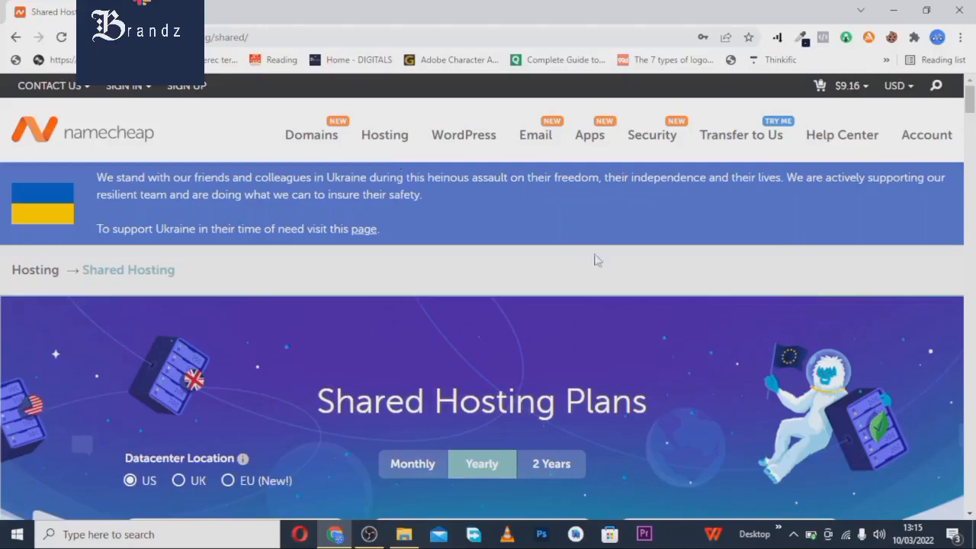
scroll(600, 274, "down", 3)
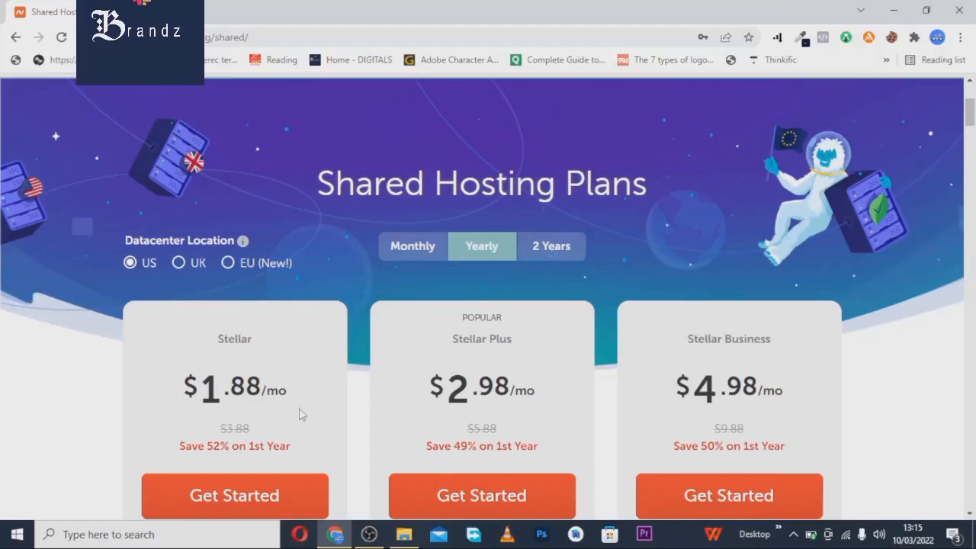
scroll(299, 411, "down", 3)
scroll(275, 165, "up", 1)
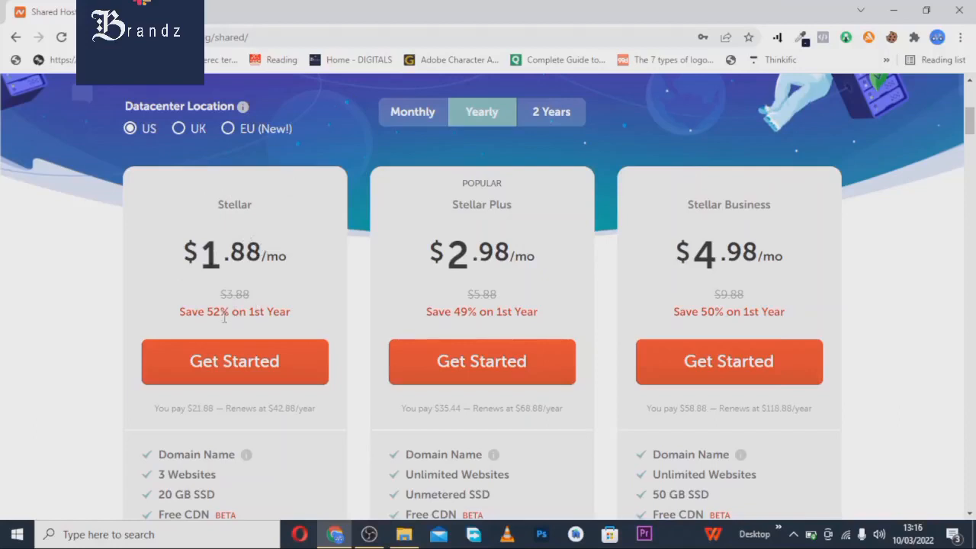
scroll(221, 318, "down", 2)
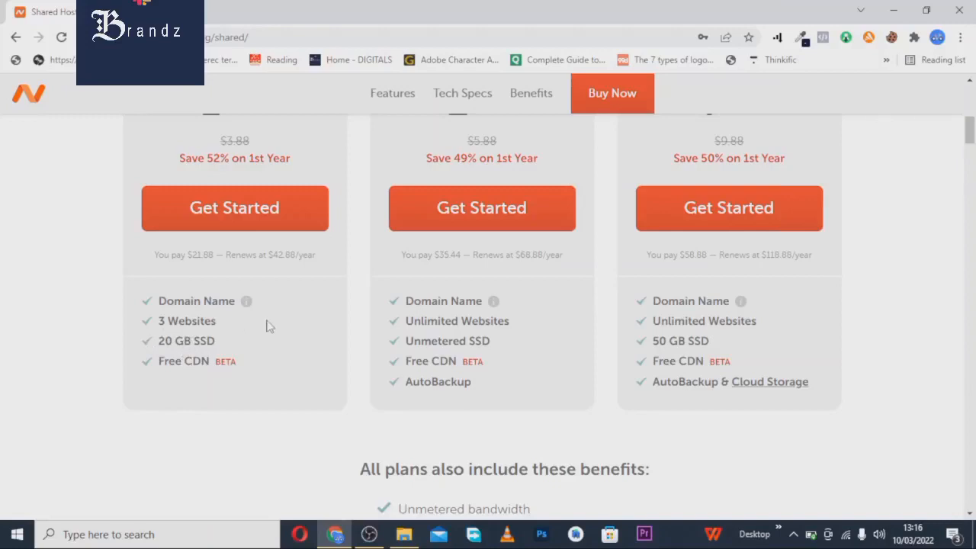
scroll(269, 326, "up", 2)
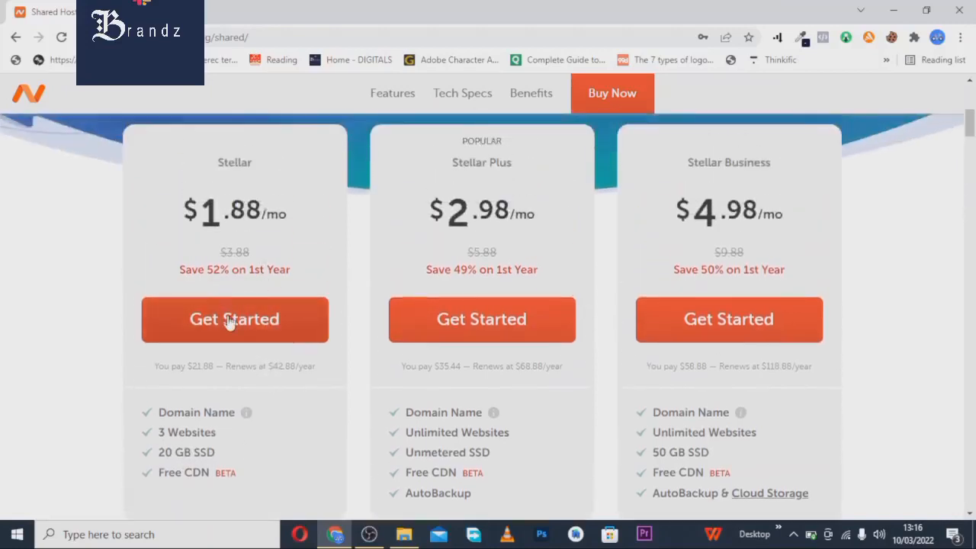
Add the Stellar plan with brandzdiital.com as the domain already in cart, subtotal $31.04.
left_click(229, 320)
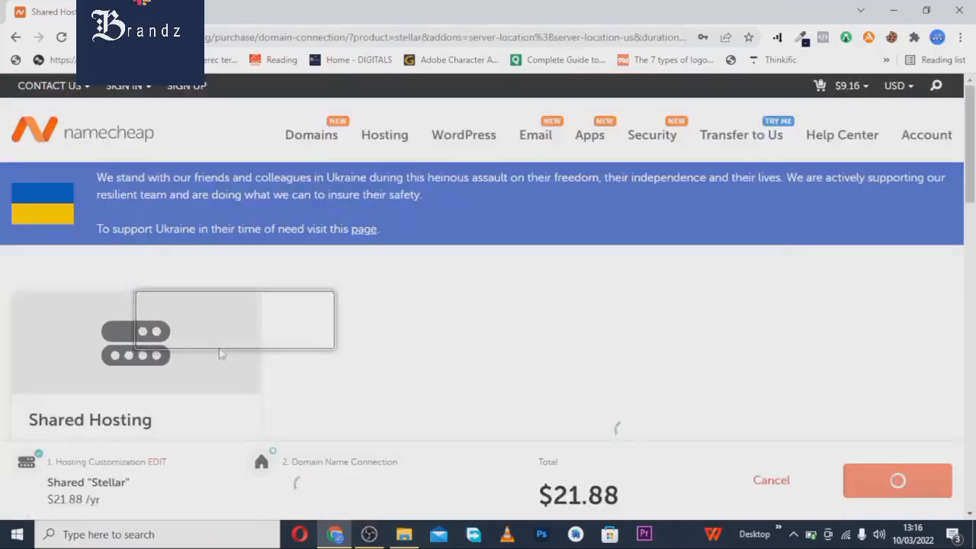
scroll(308, 366, "down", 3)
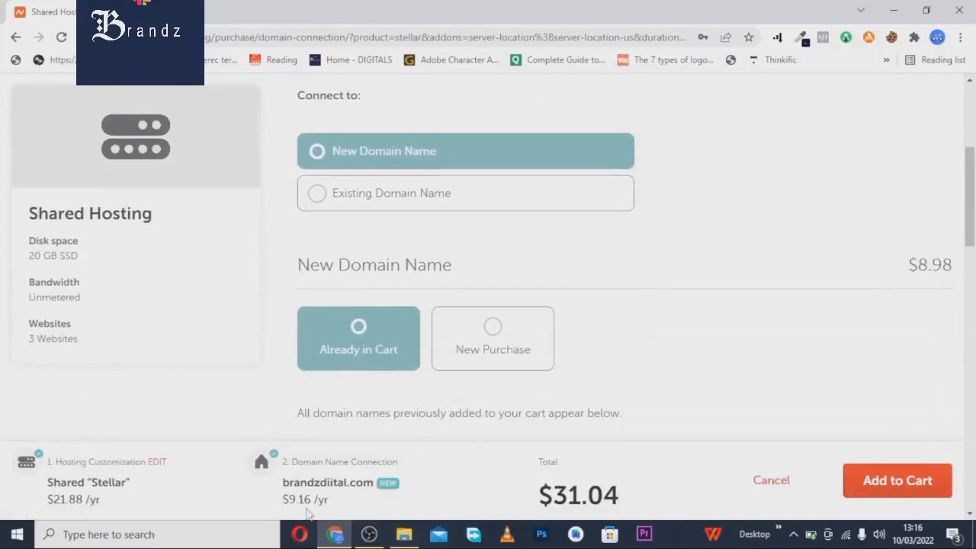
scroll(395, 370, "down", 3)
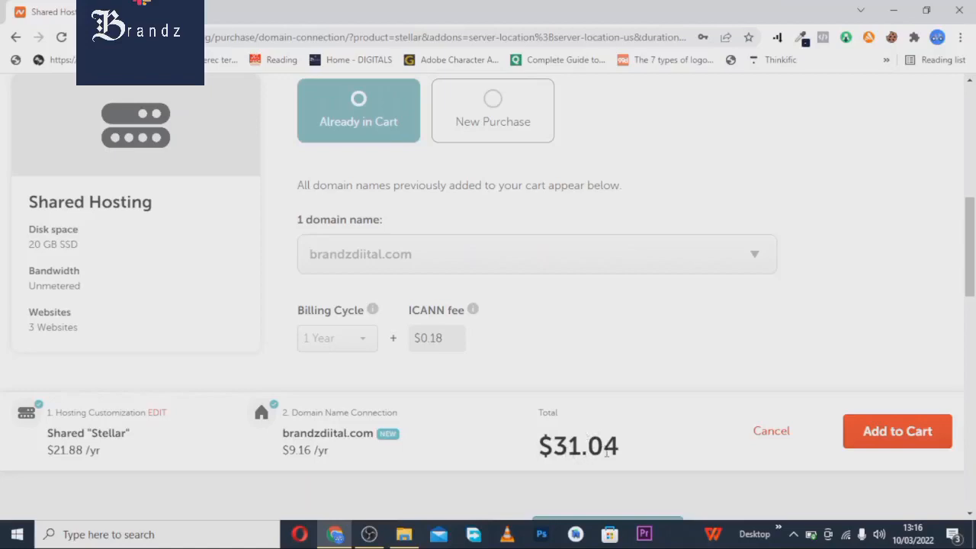
left_click(875, 432)
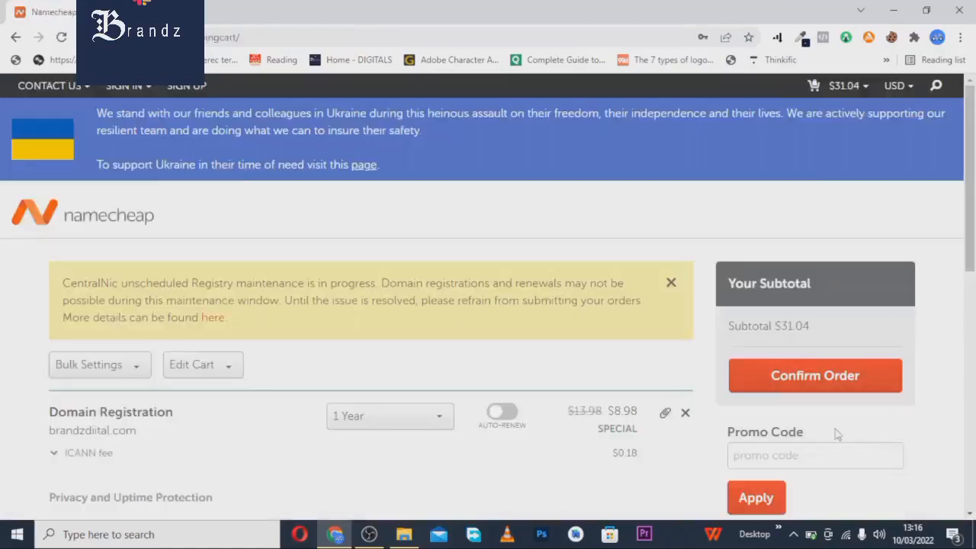
Apply the promo code NEWCOM598 to the cart.
scroll(781, 430, "down", 3)
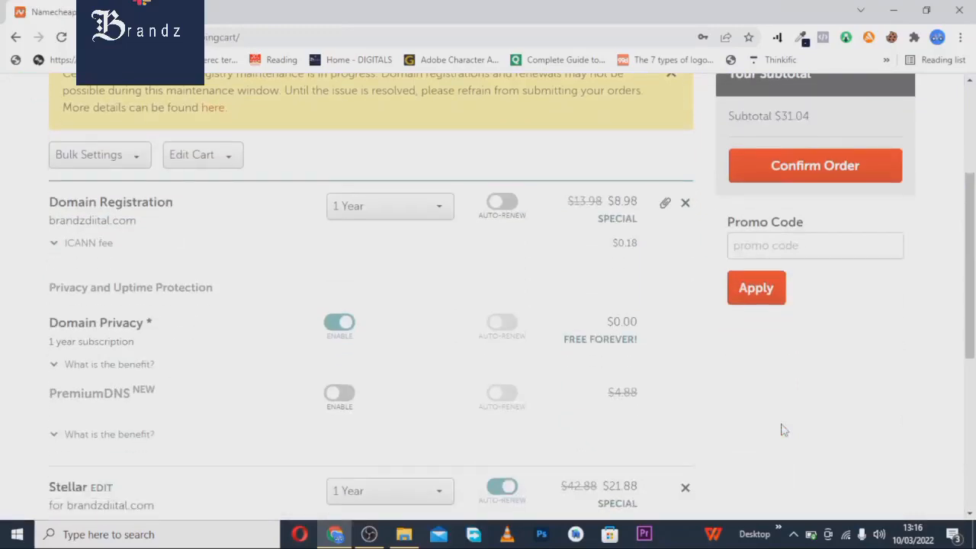
scroll(781, 429, "up", 2)
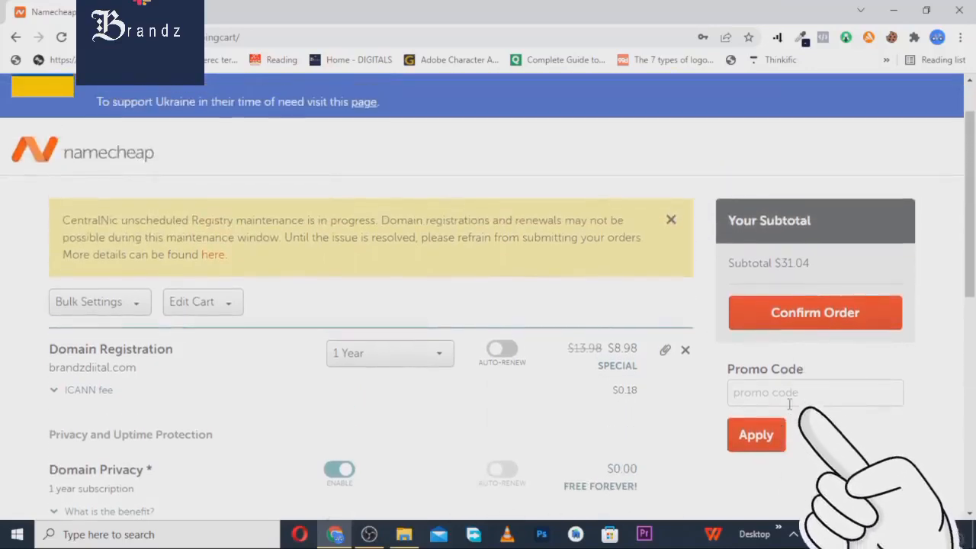
left_click(789, 402)
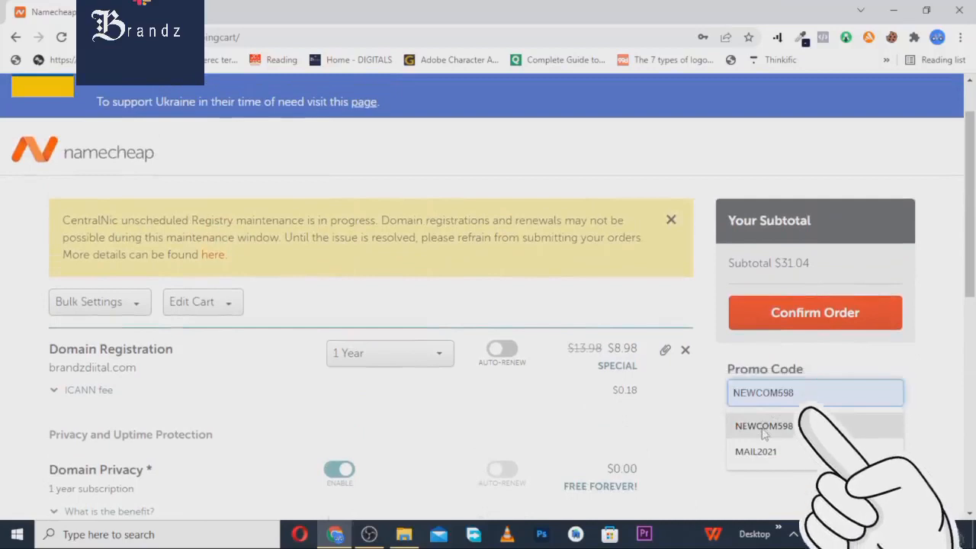
left_click(766, 429)
left_click(749, 441)
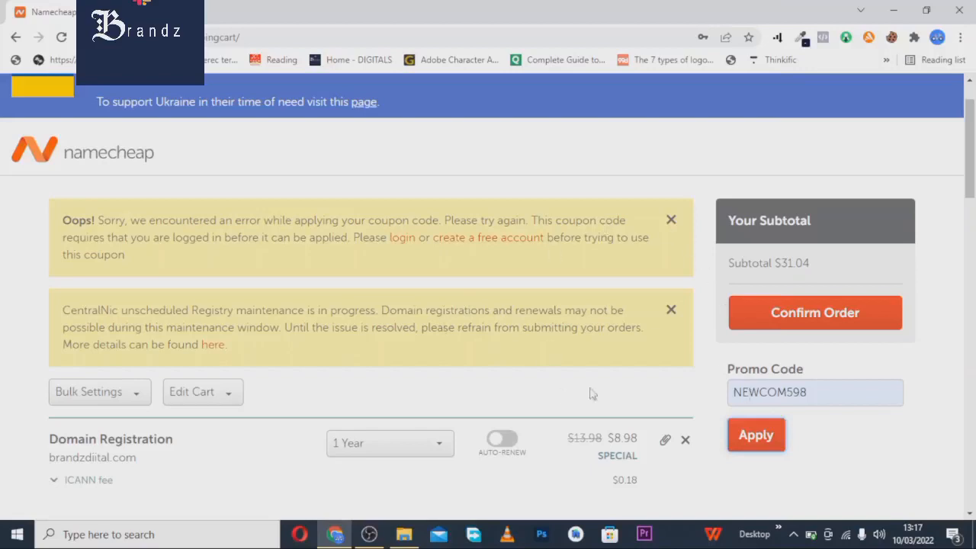
Confirm the order to reach the Login/Signup page, cart still at $31.04.
scroll(616, 394, "down", 3)
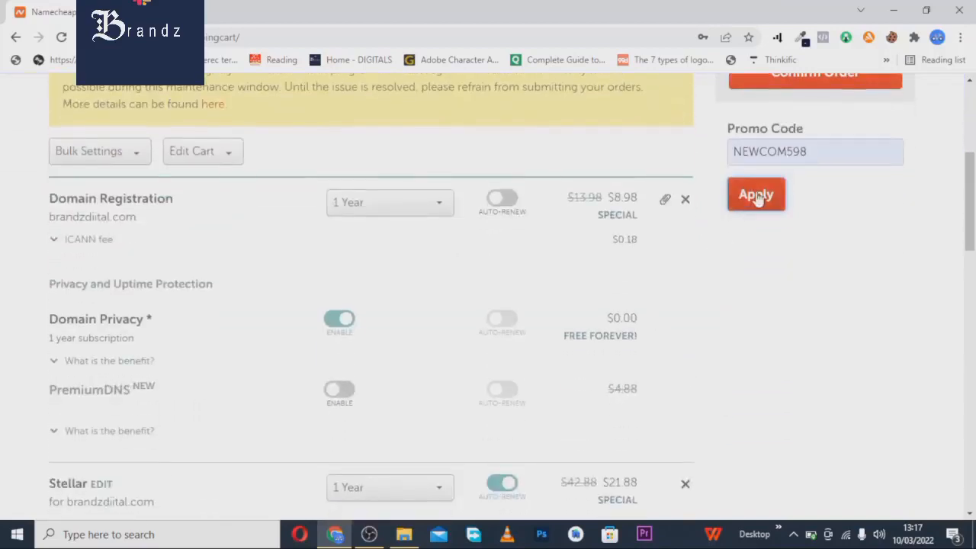
scroll(523, 392, "down", 4)
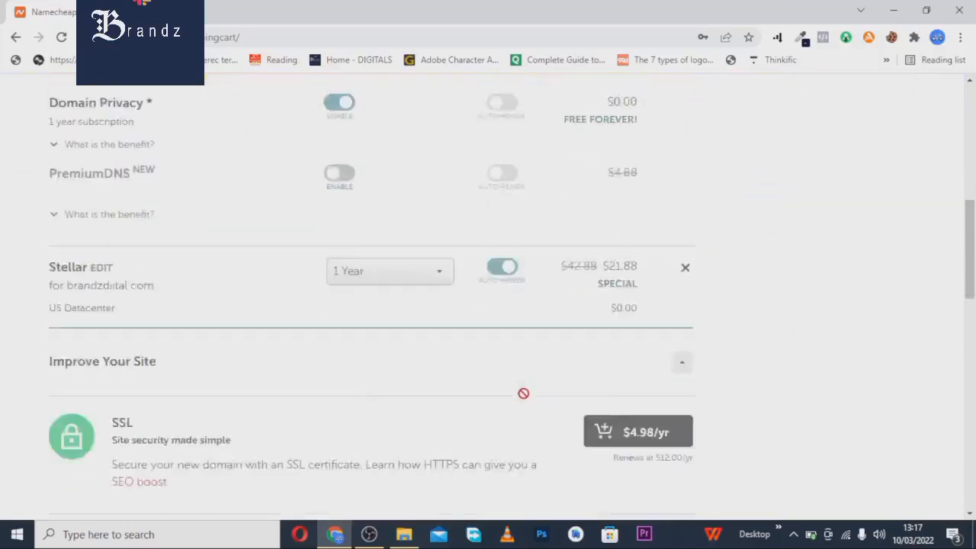
scroll(689, 221, "up", 5)
scroll(690, 223, "up", 1)
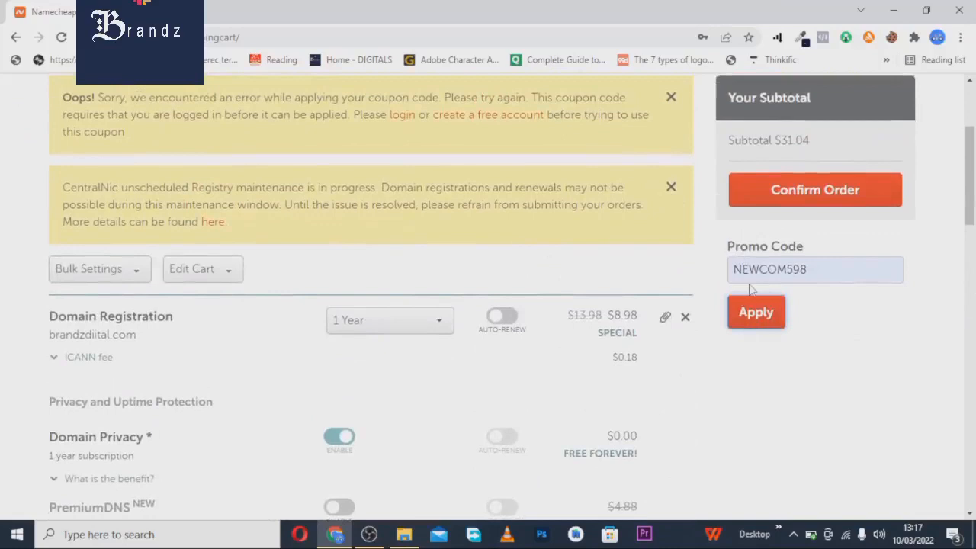
left_click(793, 192)
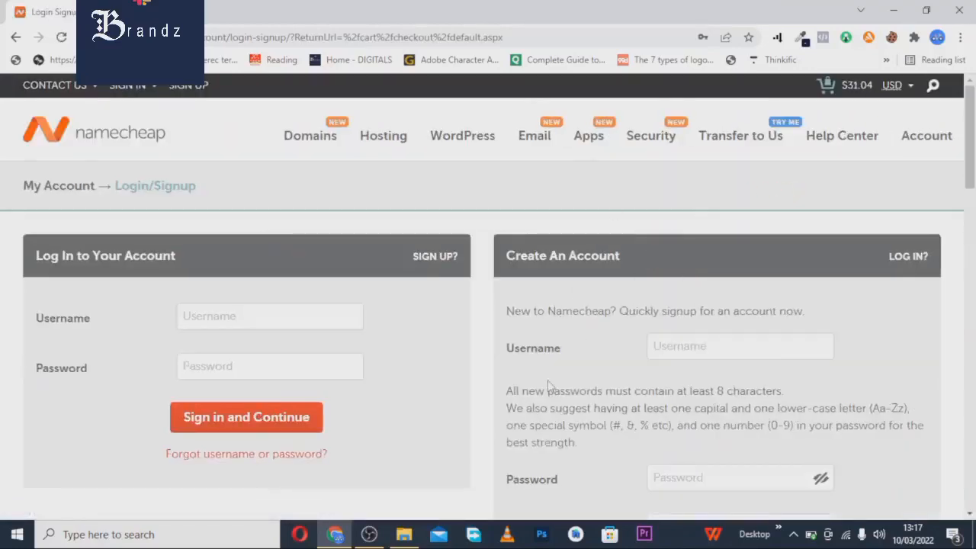
Sign in with the saved account username and password, then submit the one-time code to reach Billing.
scroll(551, 387, "down", 2)
scroll(551, 387, "down", 6)
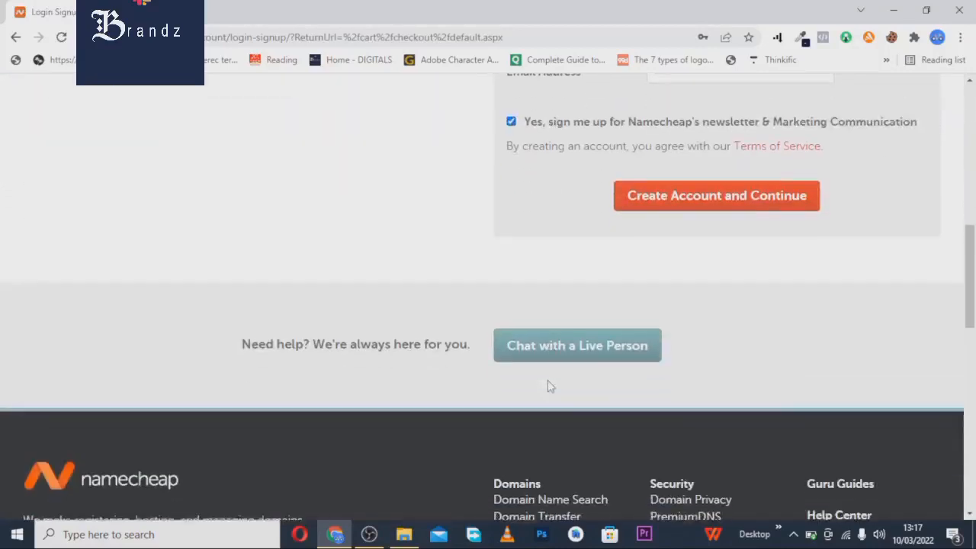
scroll(550, 387, "up", 4)
scroll(548, 385, "up", 4)
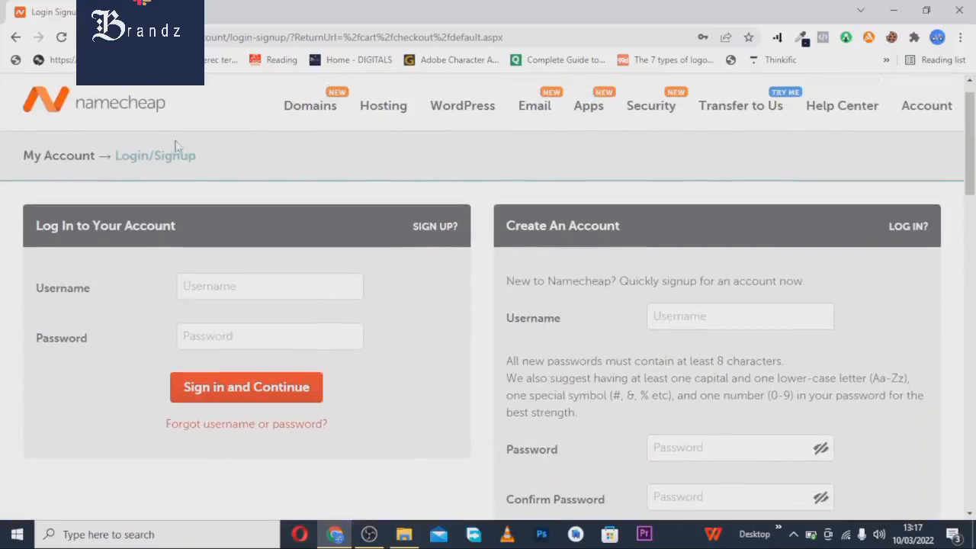
left_click(268, 283)
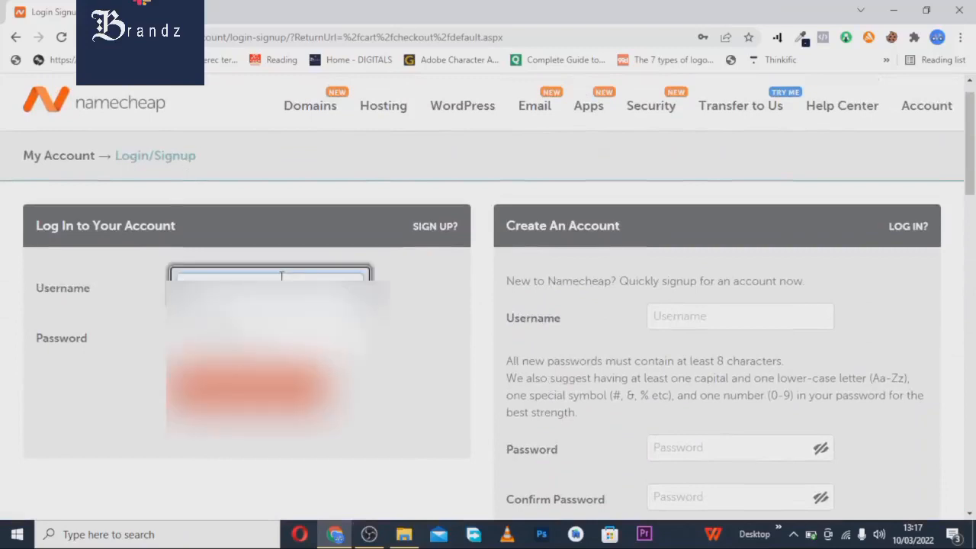
left_click(263, 335)
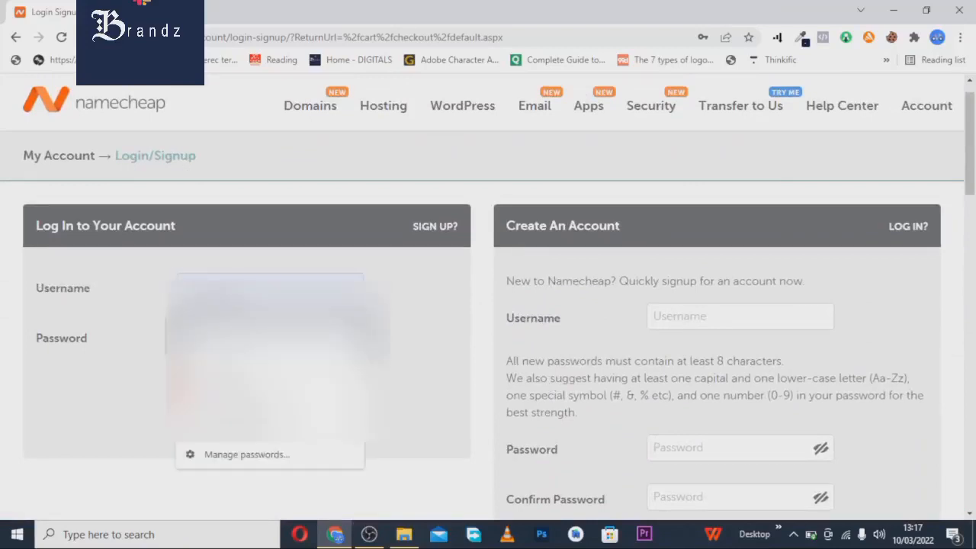
left_click(255, 373)
left_click(248, 388)
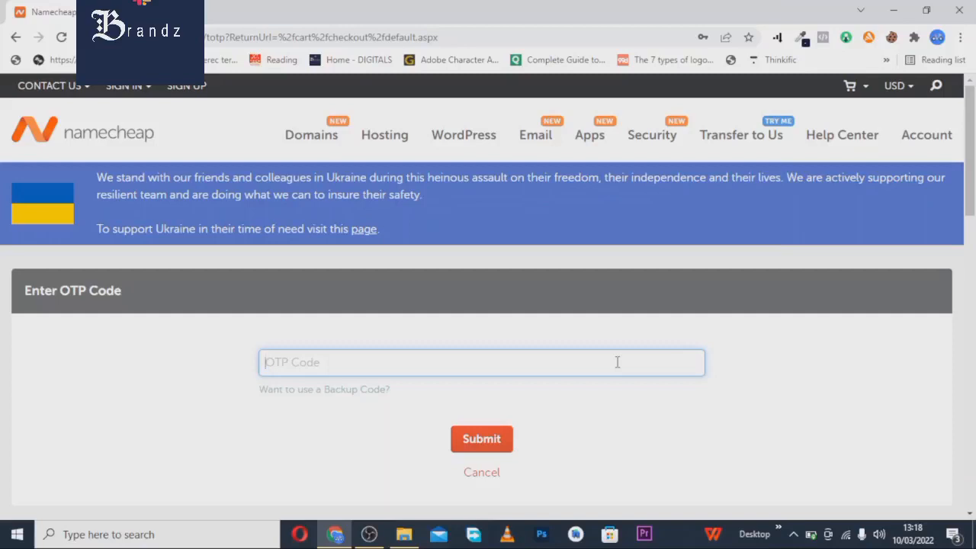
left_click(491, 437)
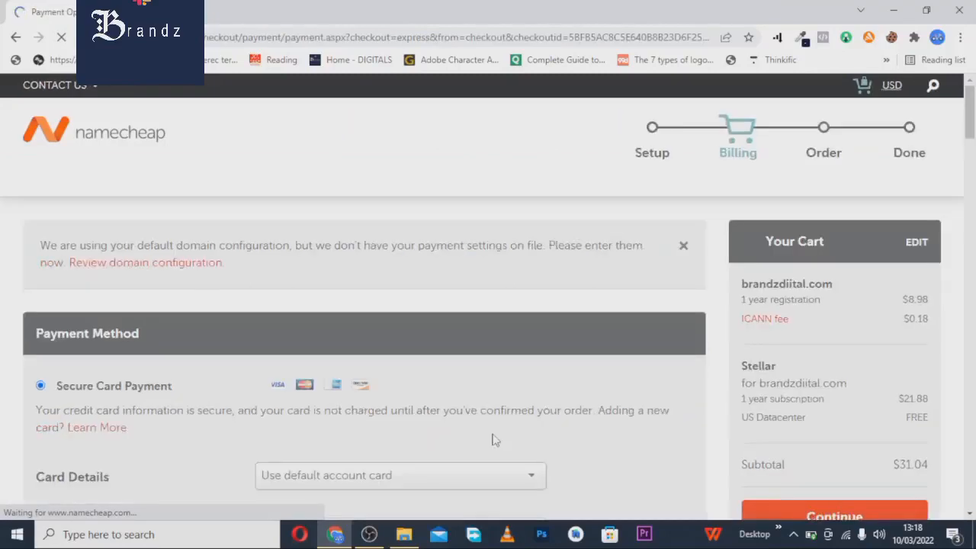
scroll(492, 440, "down", 4)
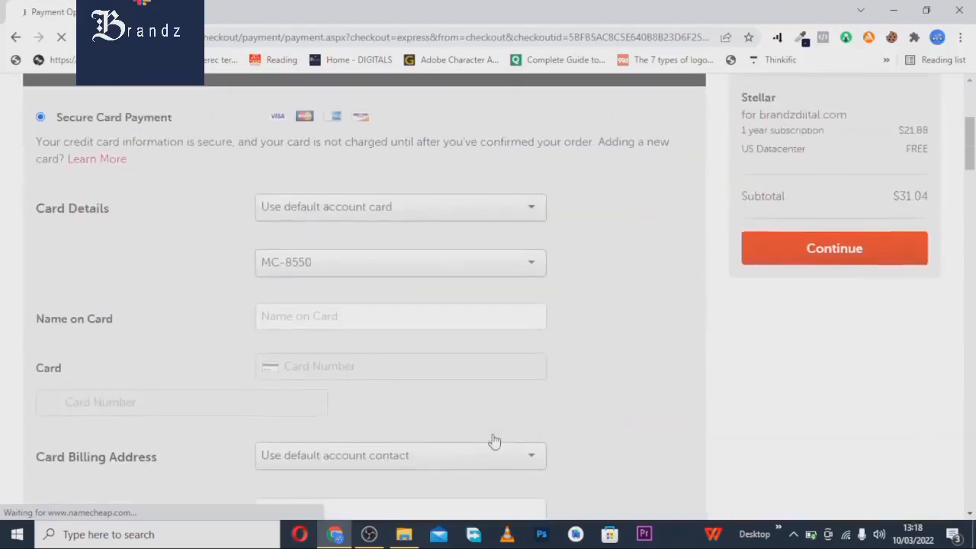
scroll(252, 237, "up", 2)
scroll(118, 344, "down", 3)
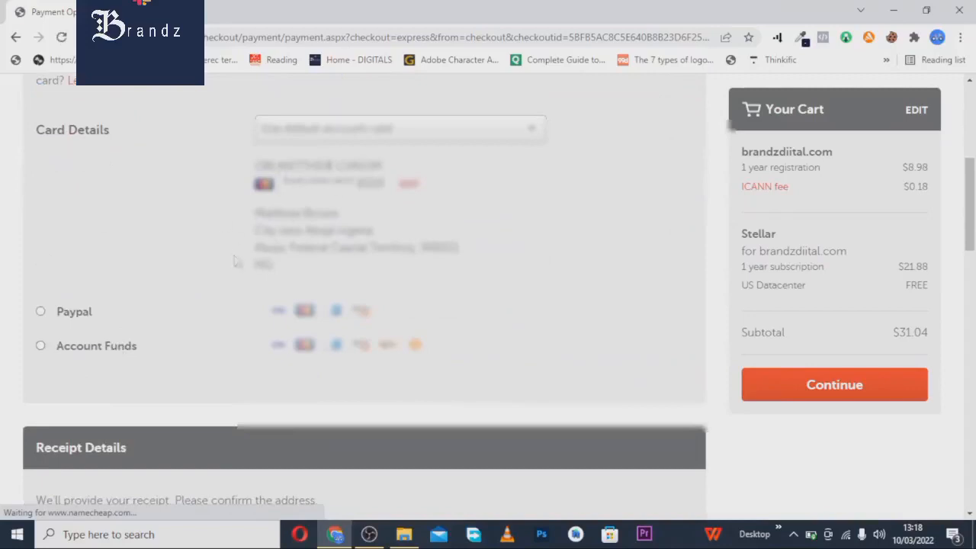
scroll(244, 264, "down", 1)
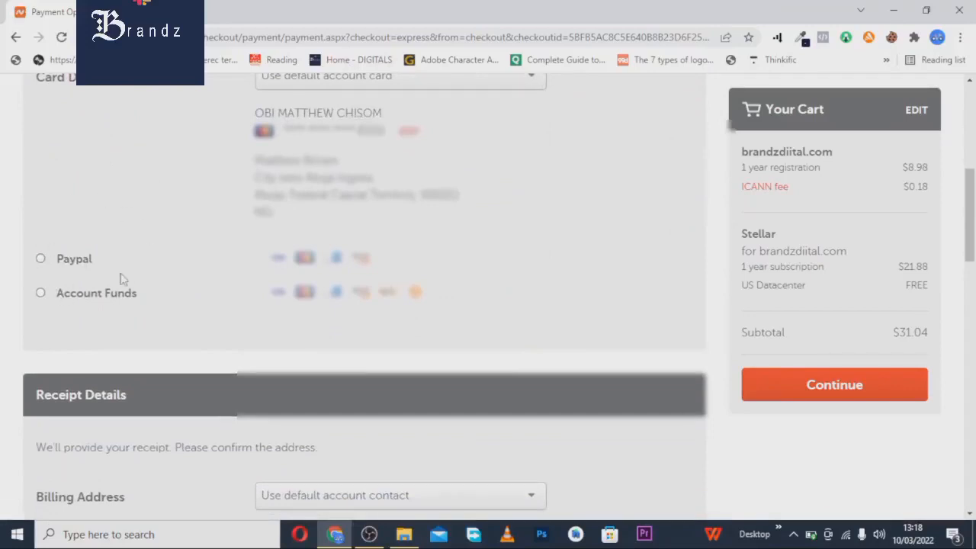
scroll(176, 194, "up", 5)
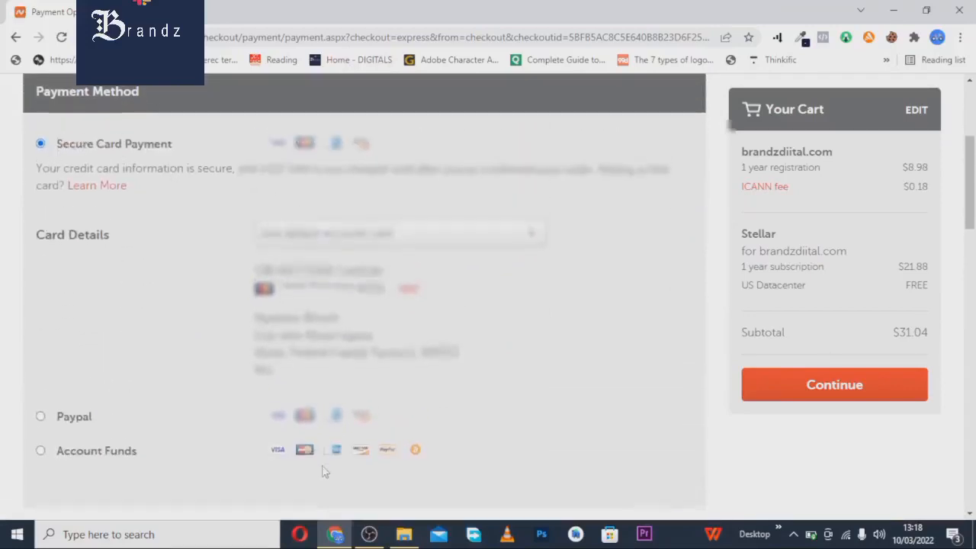
scroll(322, 468, "down", 3)
scroll(322, 469, "down", 4)
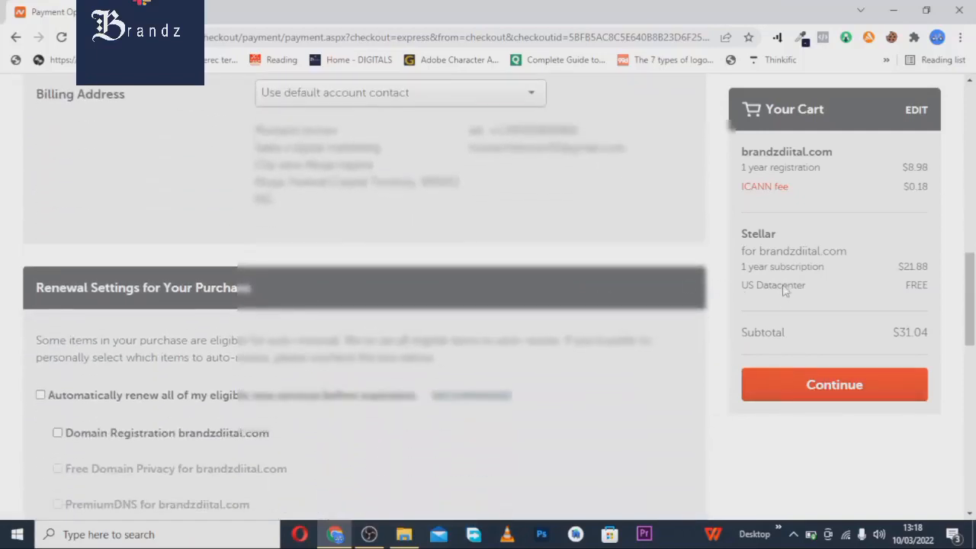
scroll(783, 289, "up", 5)
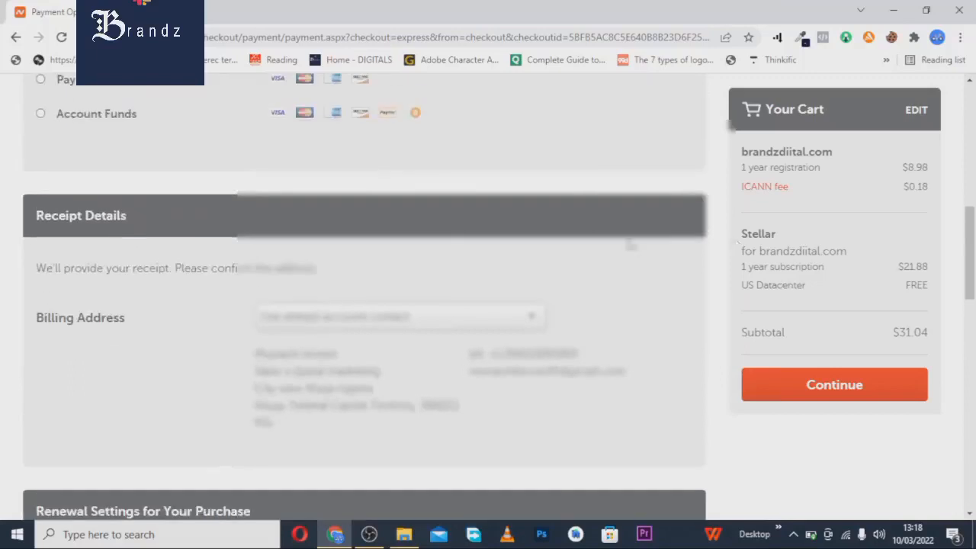
scroll(568, 307, "up", 2)
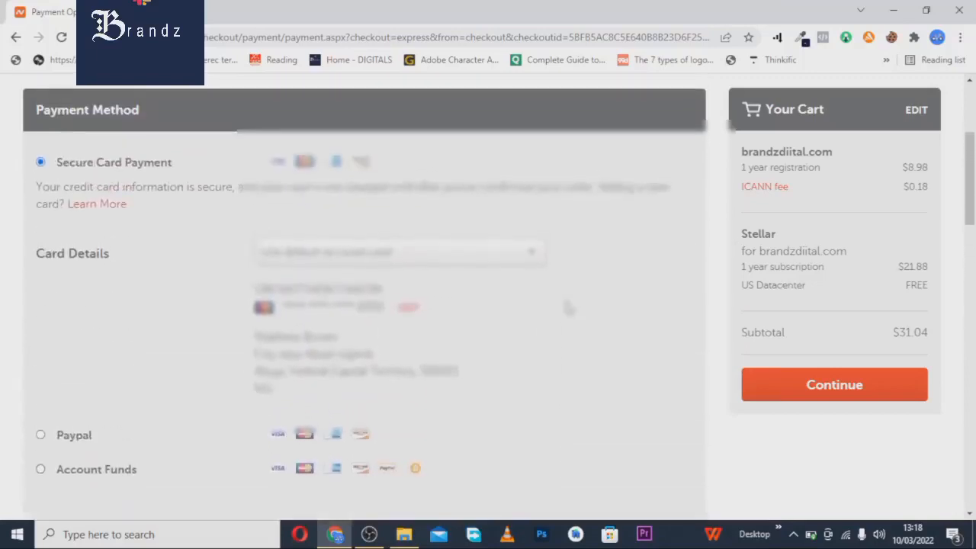
scroll(649, 225, "up", 2)
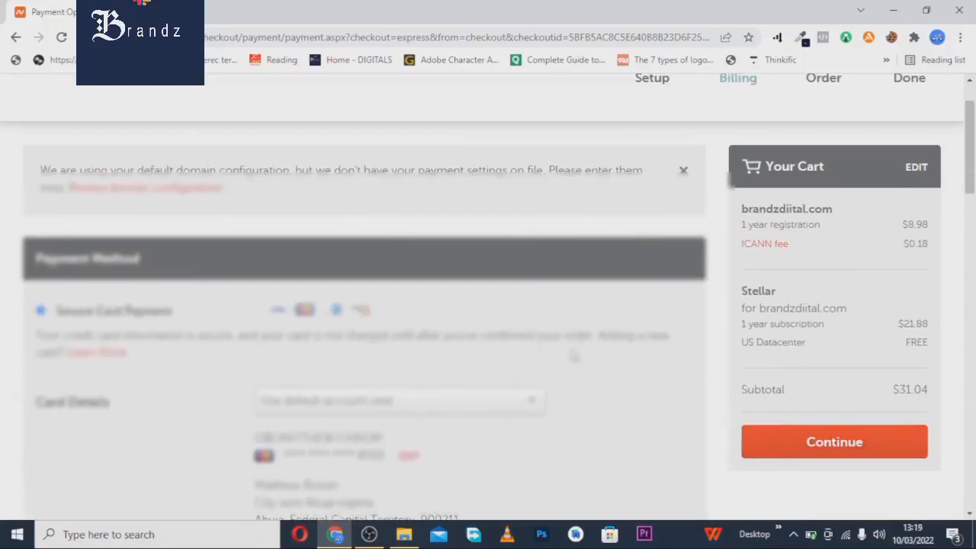
scroll(573, 355, "up", 1)
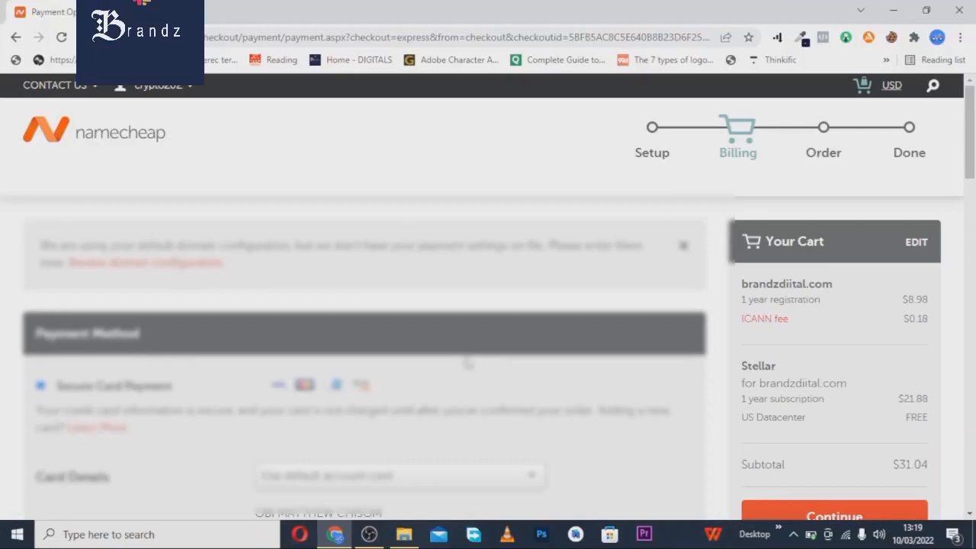
Go to the Namecheap account Dashboard and open a hosting plan's cPanel in a new tab.
mouse_move(86, 90)
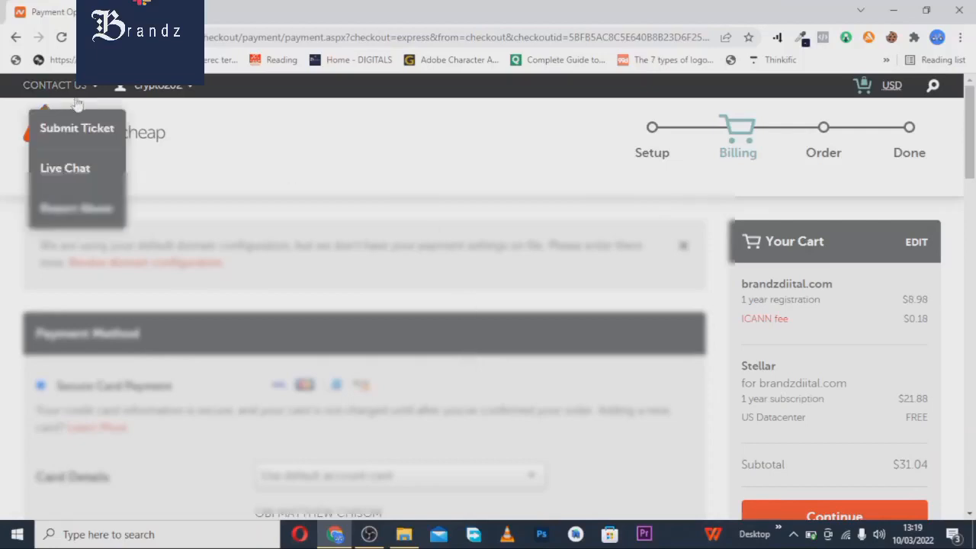
mouse_move(155, 95)
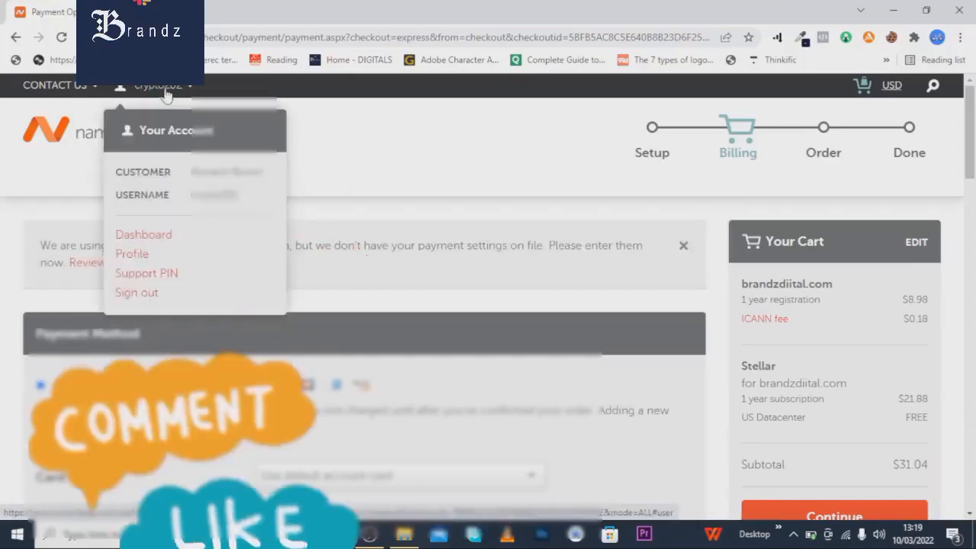
left_click(152, 239)
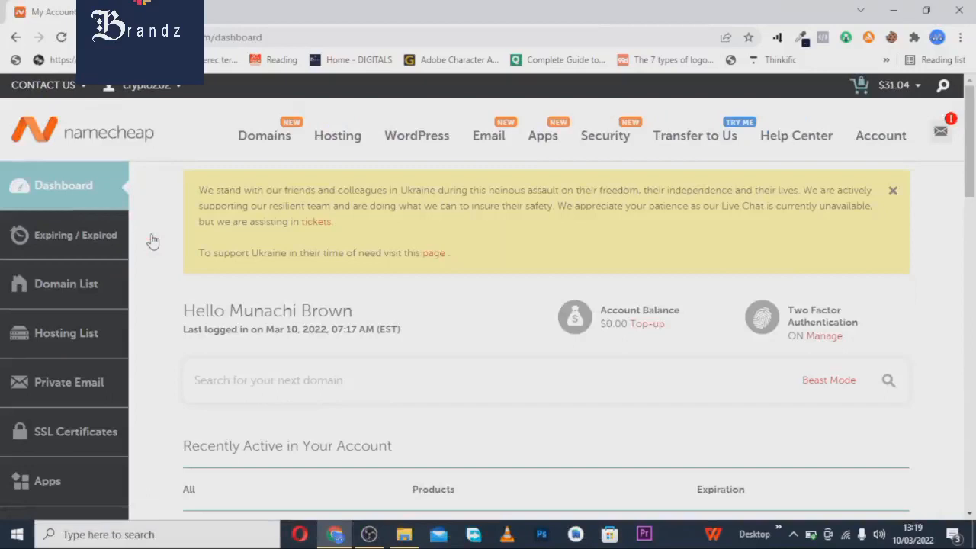
scroll(290, 386, "down", 3)
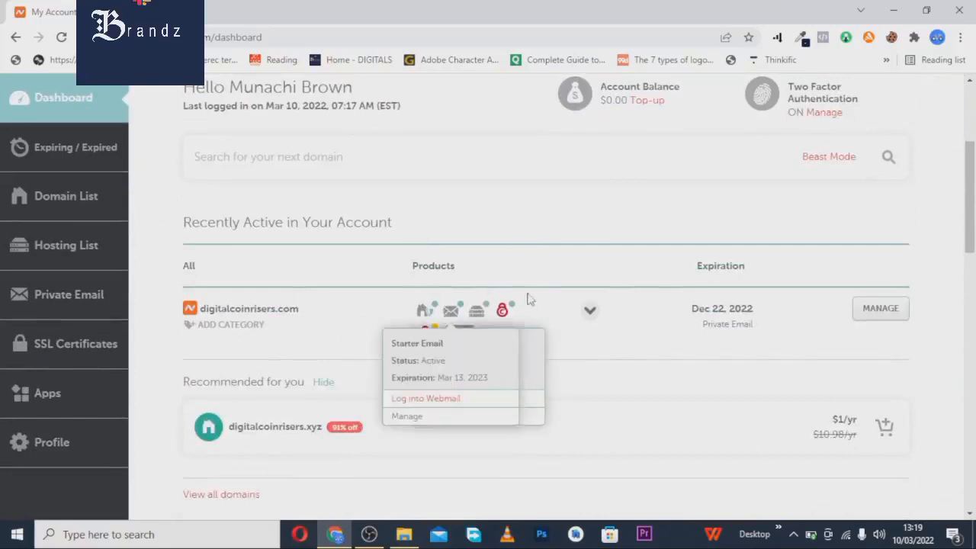
mouse_move(502, 309)
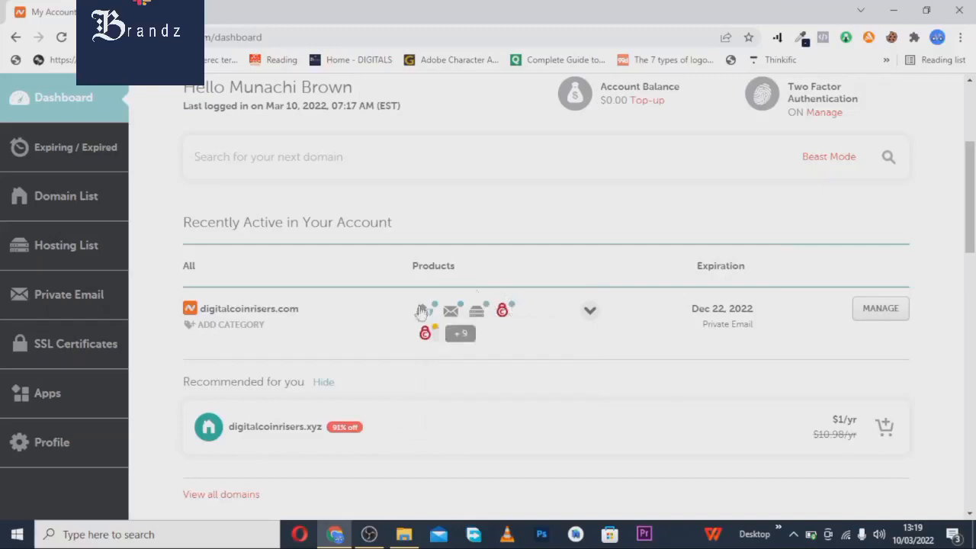
mouse_move(457, 319)
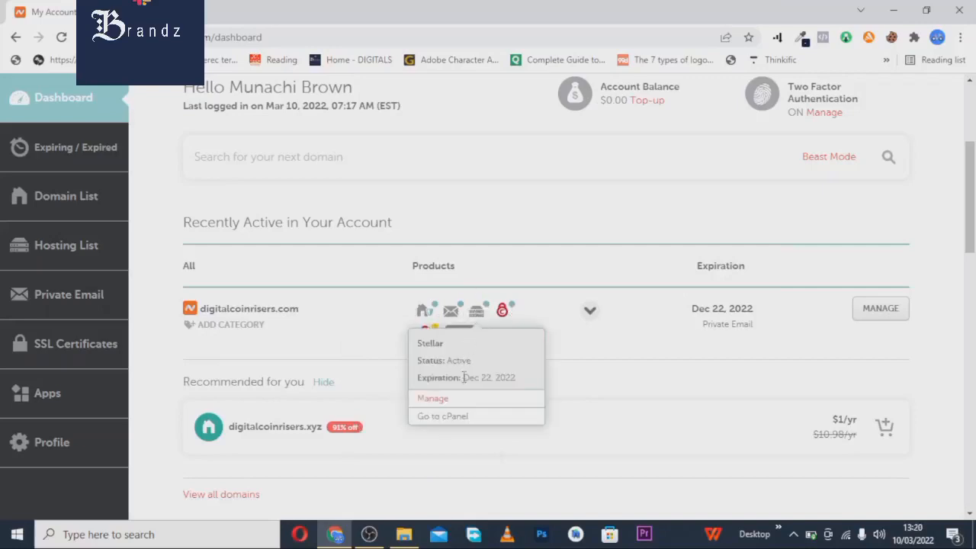
left_click(446, 416)
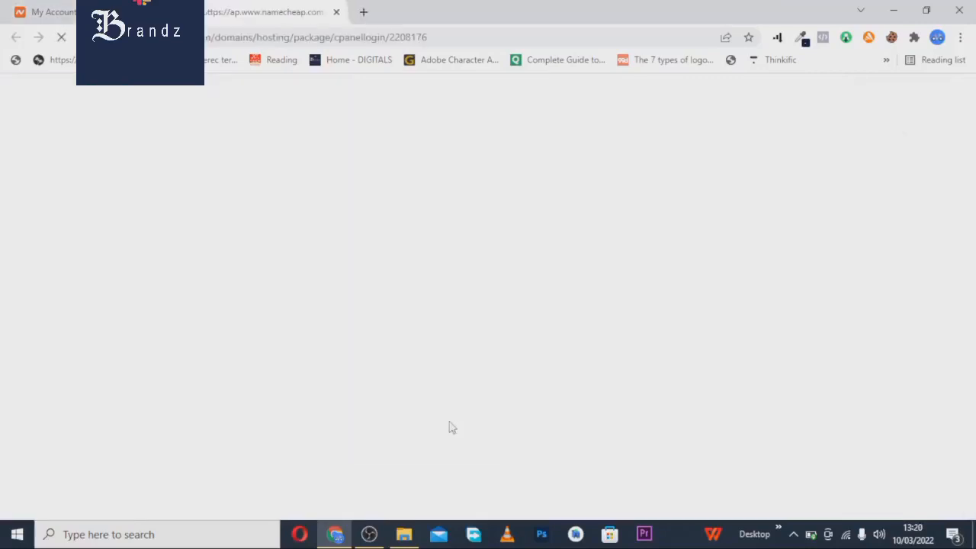
From the Hosting List, launch cPanel for the digitalcoinrisers.com Stellar plan and switch to it.
left_click(107, 12)
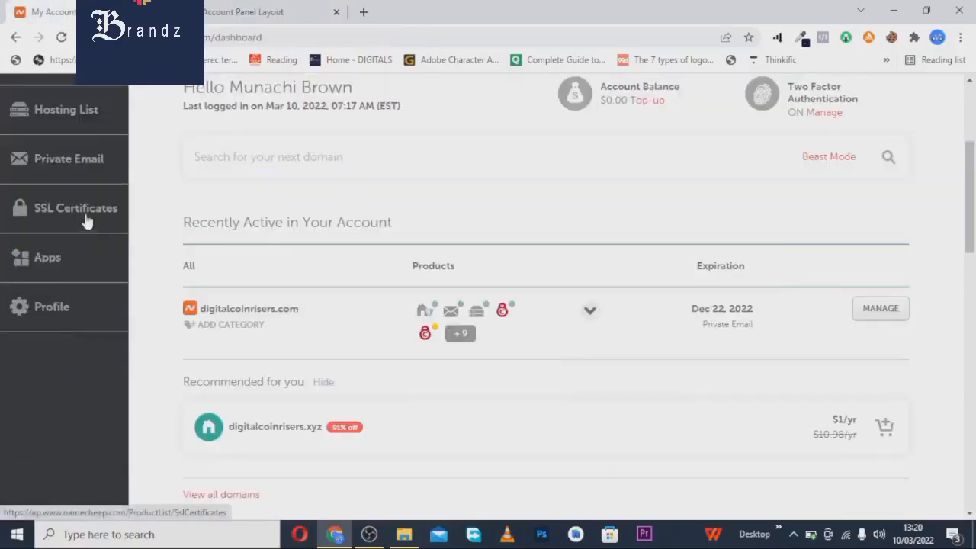
scroll(87, 219, "up", 3)
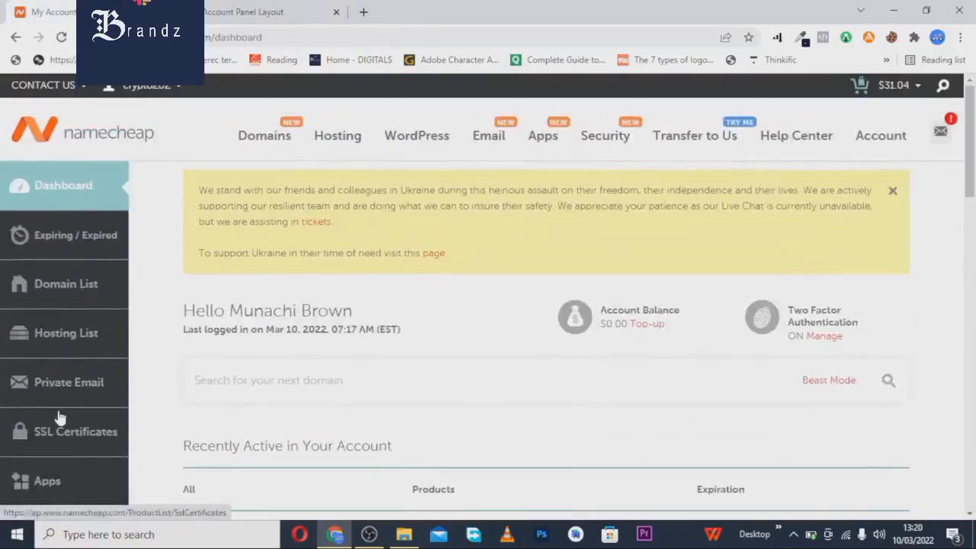
scroll(61, 405, "down", 1)
left_click(67, 299)
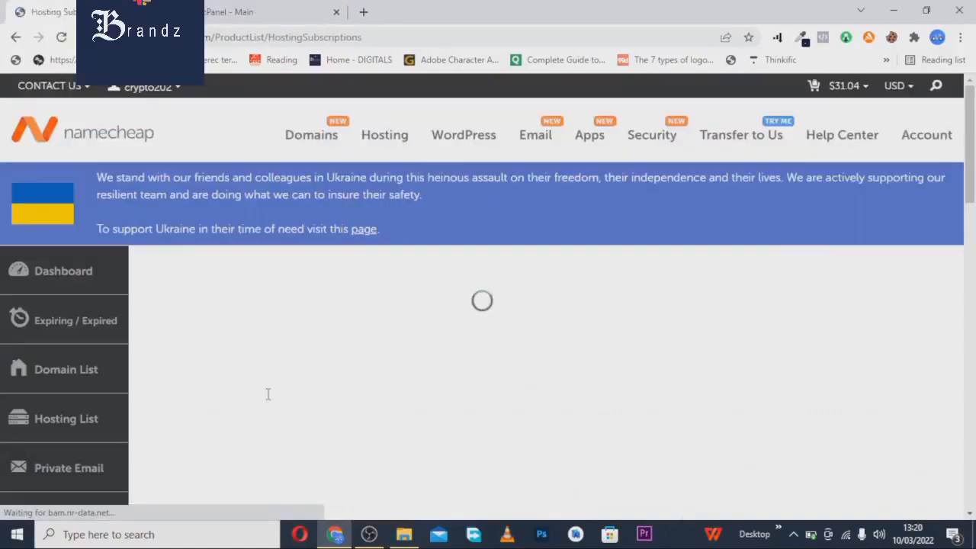
scroll(268, 394, "down", 3)
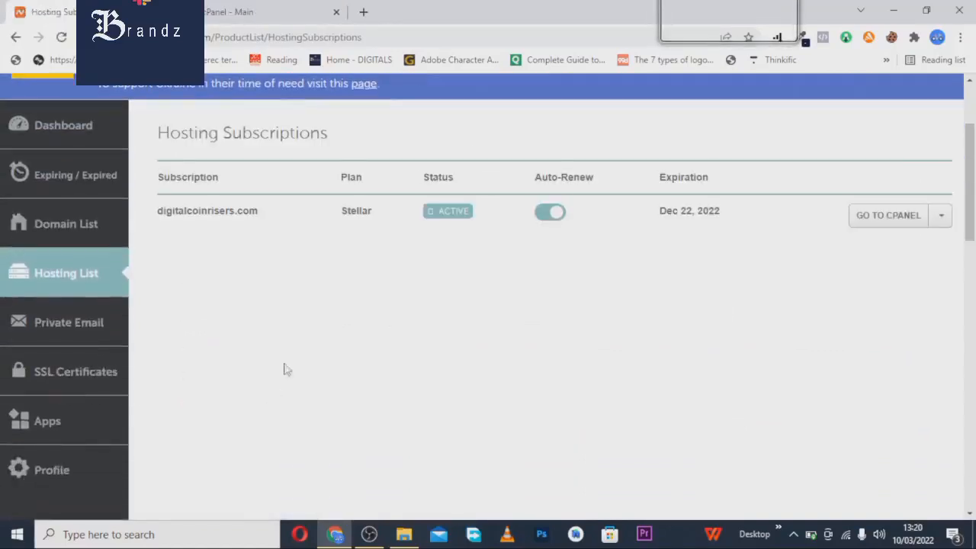
left_click(873, 219)
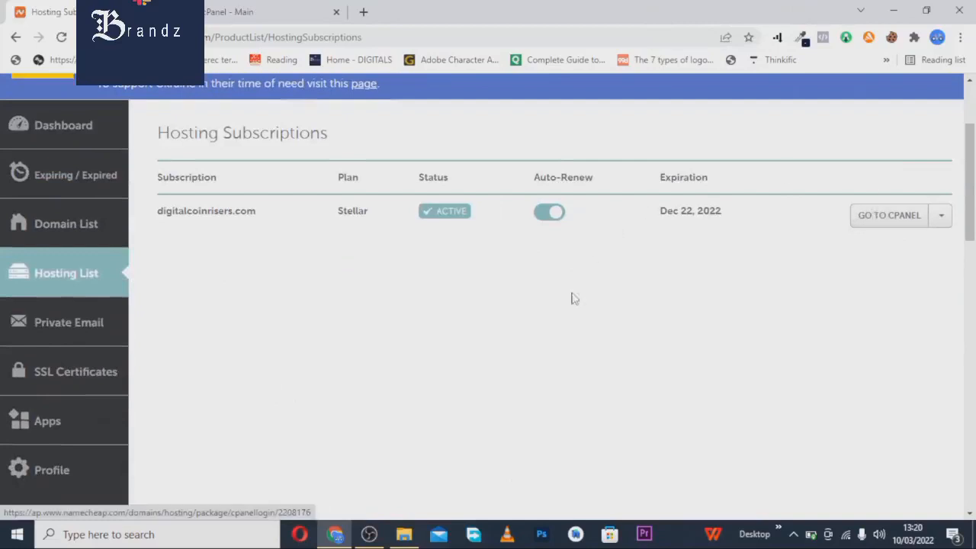
left_click(289, 10)
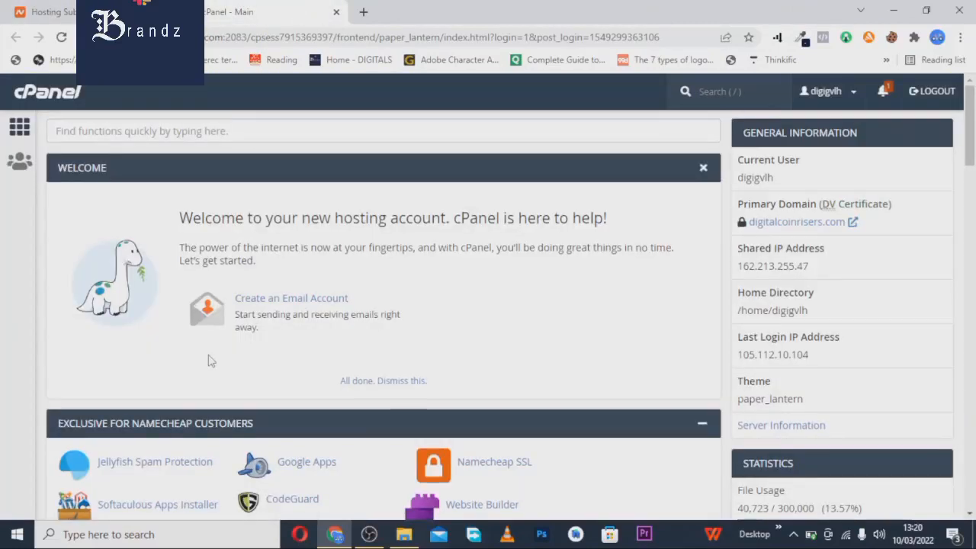
Open WordPress 5.9.1 from the Softaculous Apps Installer scripts in cPanel.
scroll(208, 359, "down", 6)
scroll(209, 359, "down", 6)
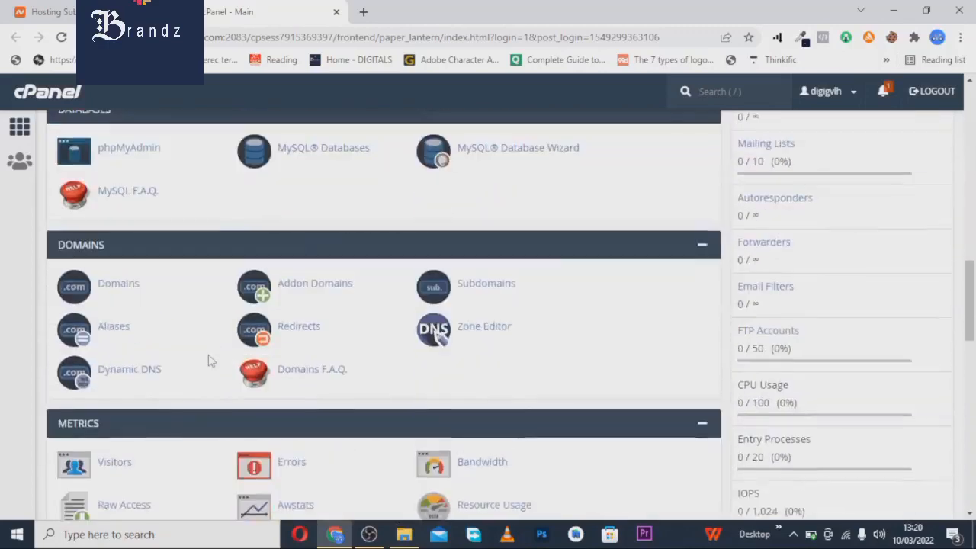
scroll(206, 340, "down", 6)
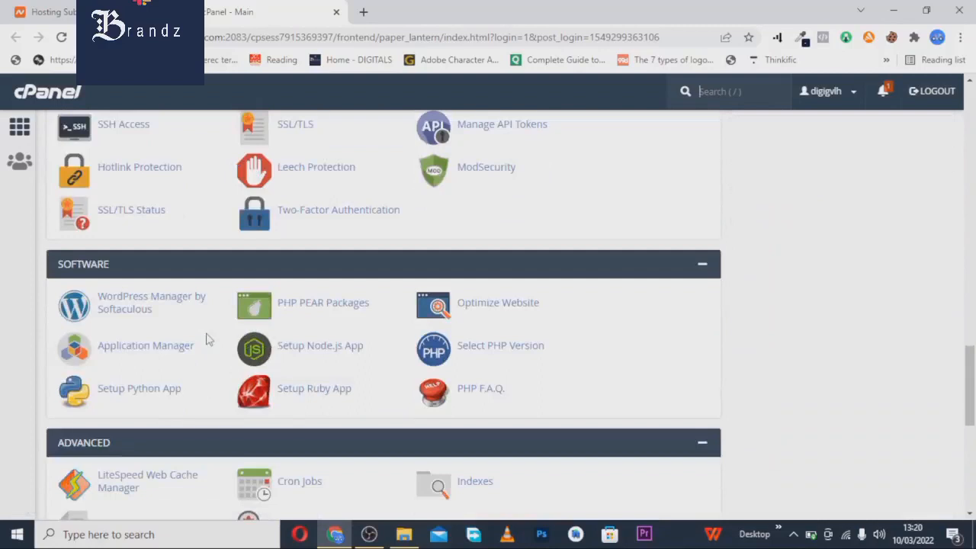
scroll(208, 339, "down", 5)
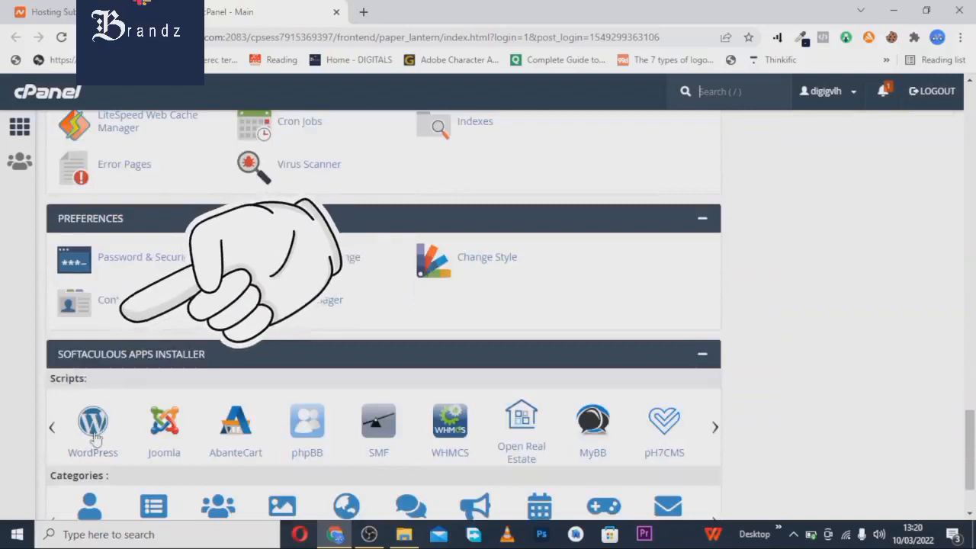
scroll(95, 436, "down", 2)
left_click(98, 327)
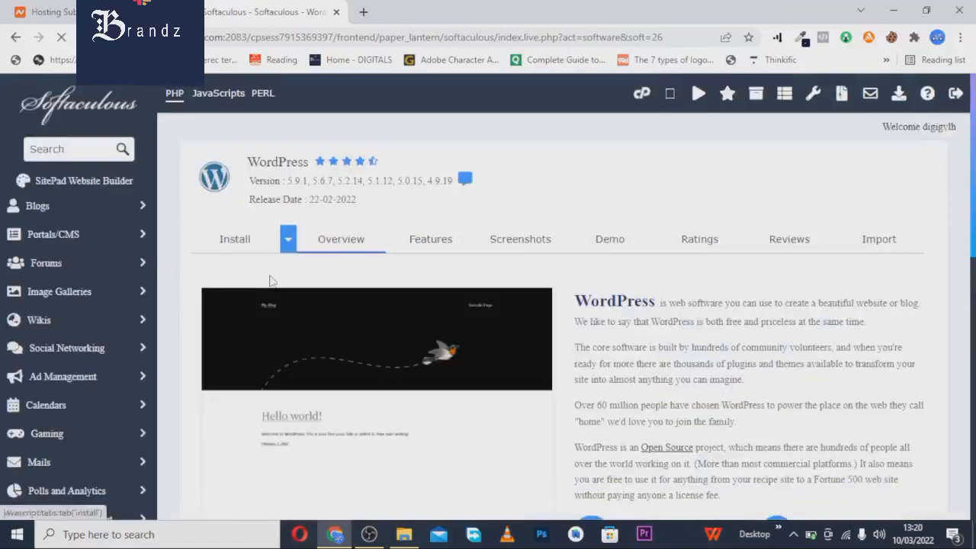
scroll(450, 260, "down", 3)
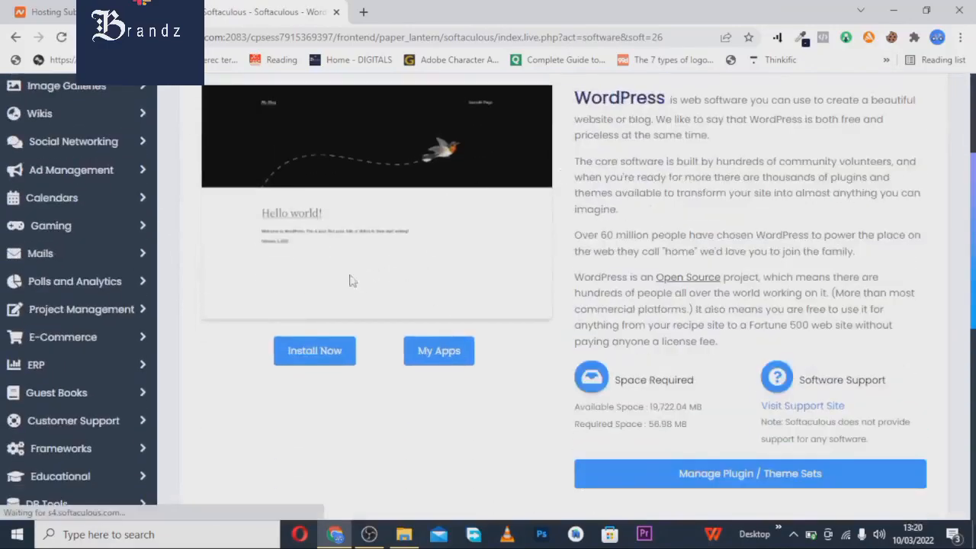
scroll(480, 309, "up", 3)
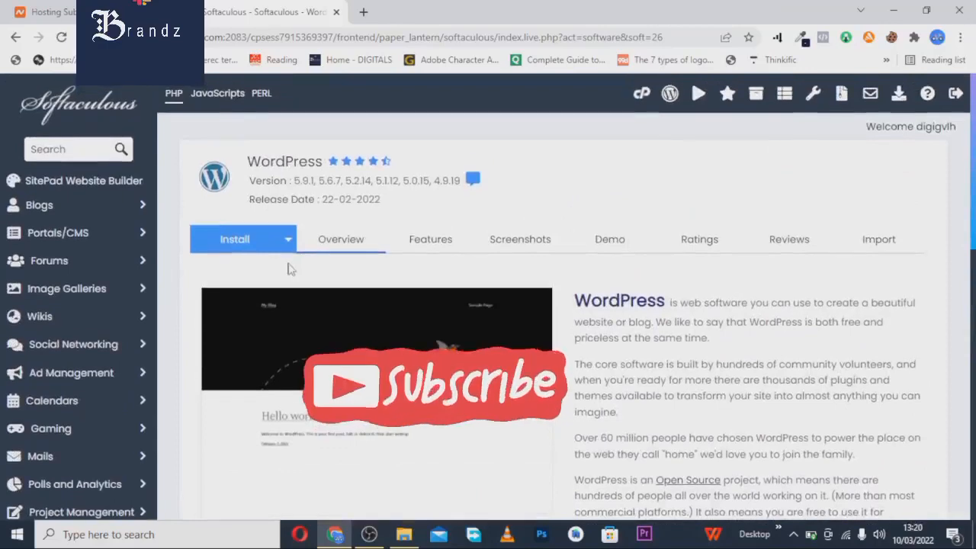
Set the install URL to testing.digitalcoinrisers.com, expand the full options, and run the WordPress installation.
left_click(250, 250)
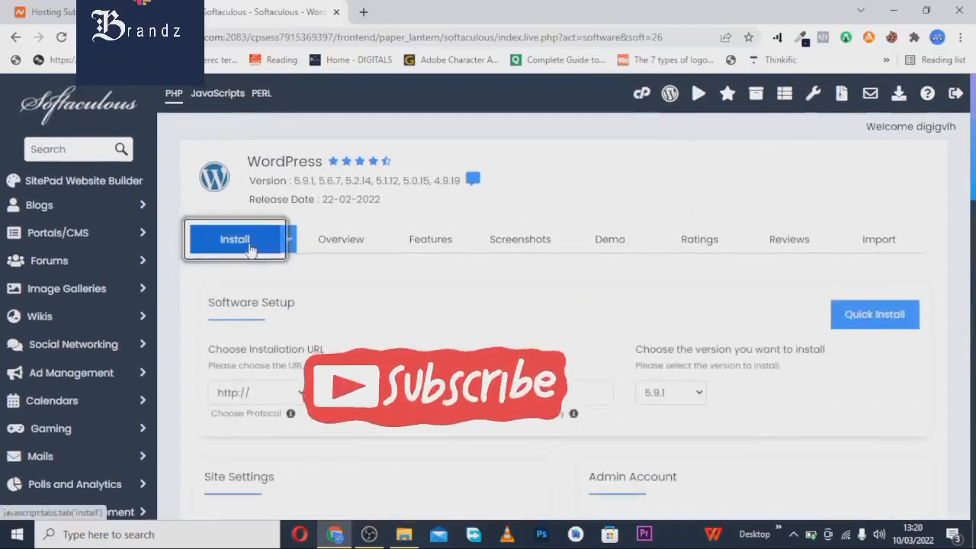
scroll(473, 420, "down", 1)
scroll(472, 419, "down", 4)
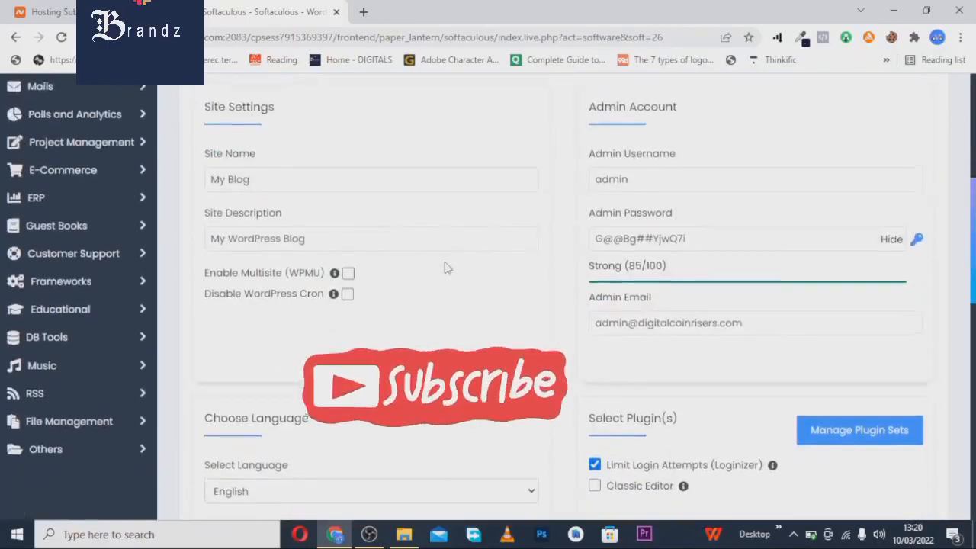
left_click(450, 136)
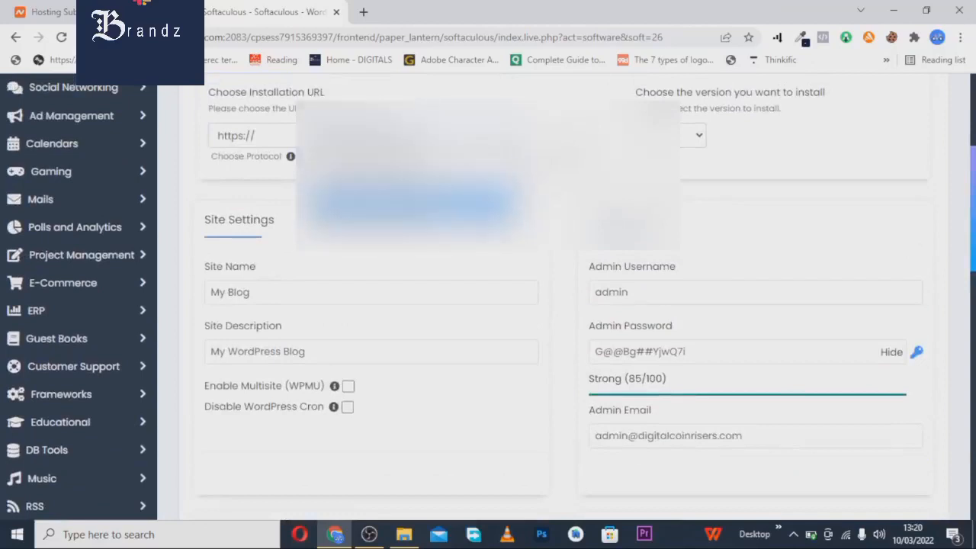
left_click(419, 204)
scroll(755, 292, "down", 3)
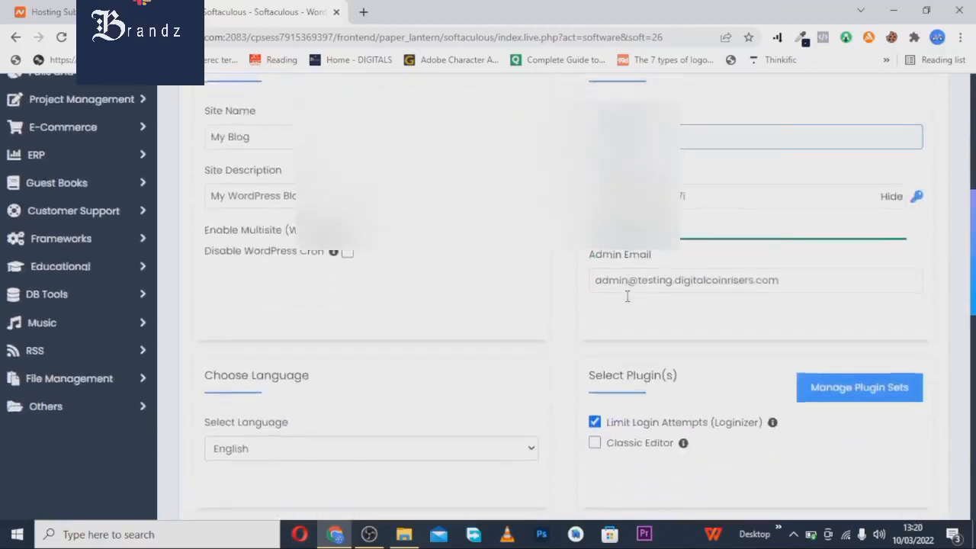
scroll(755, 366, "up", 4)
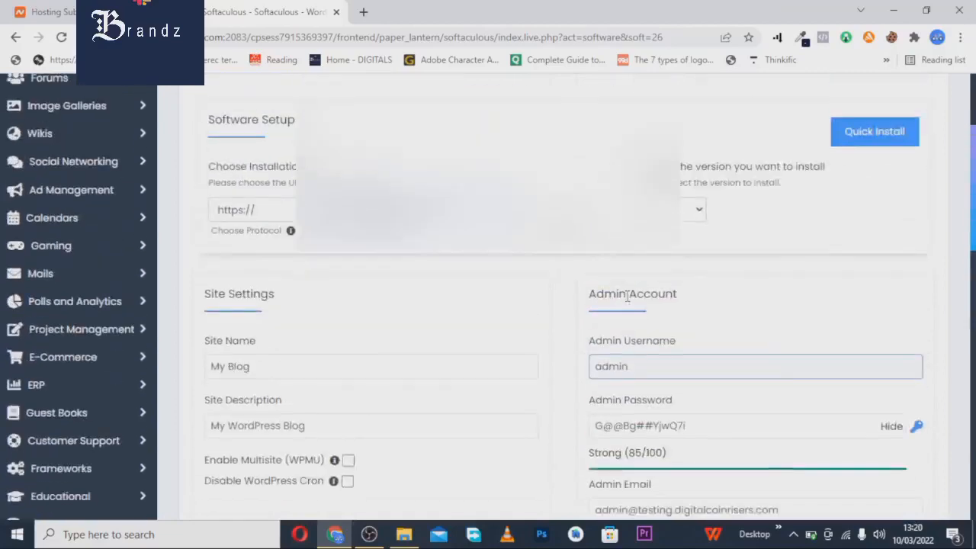
left_click(860, 135)
scroll(610, 324, "down", 5)
scroll(610, 324, "down", 5)
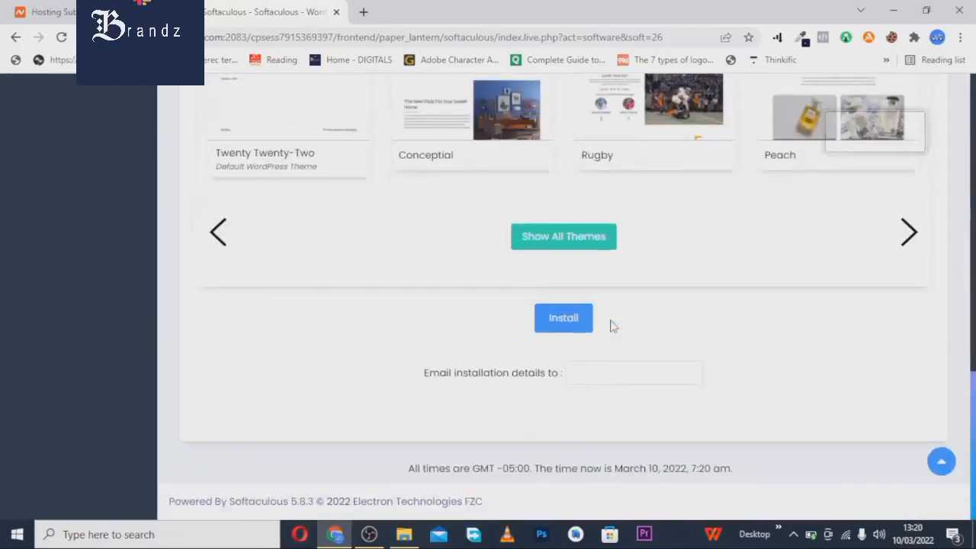
left_click(546, 315)
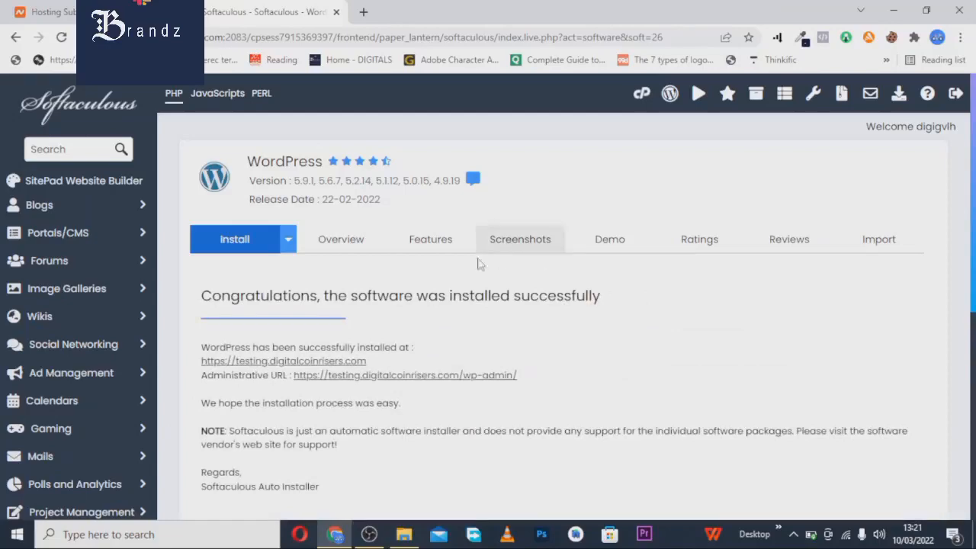
Follow the /wp-admin/ Administrative URL to reach the My Blog dashboard.
scroll(481, 363, "down", 3)
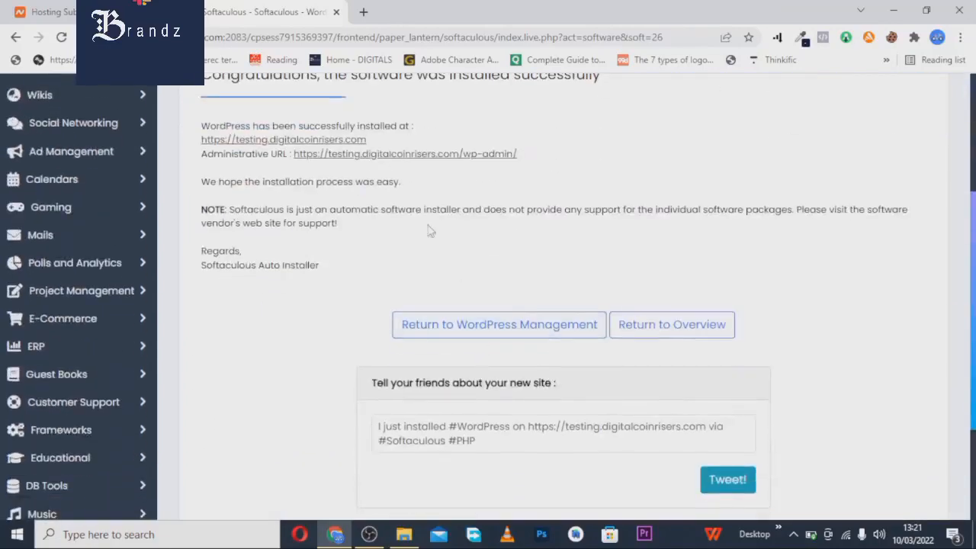
left_click(398, 155)
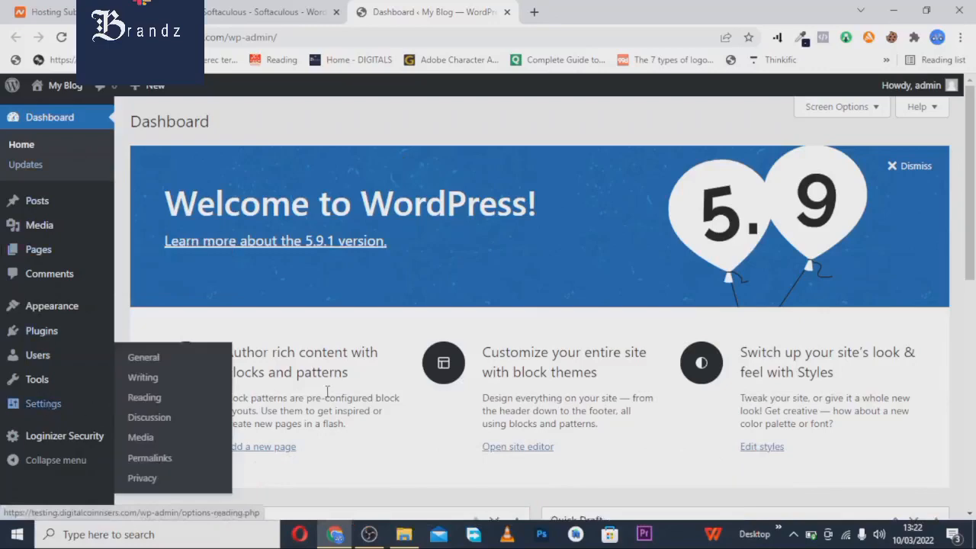
scroll(328, 391, "down", 4)
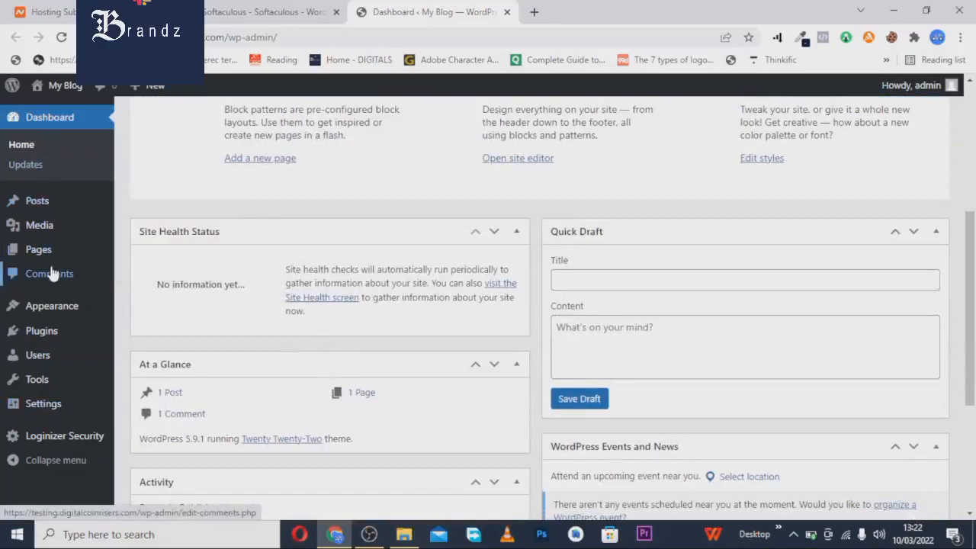
mouse_move(46, 354)
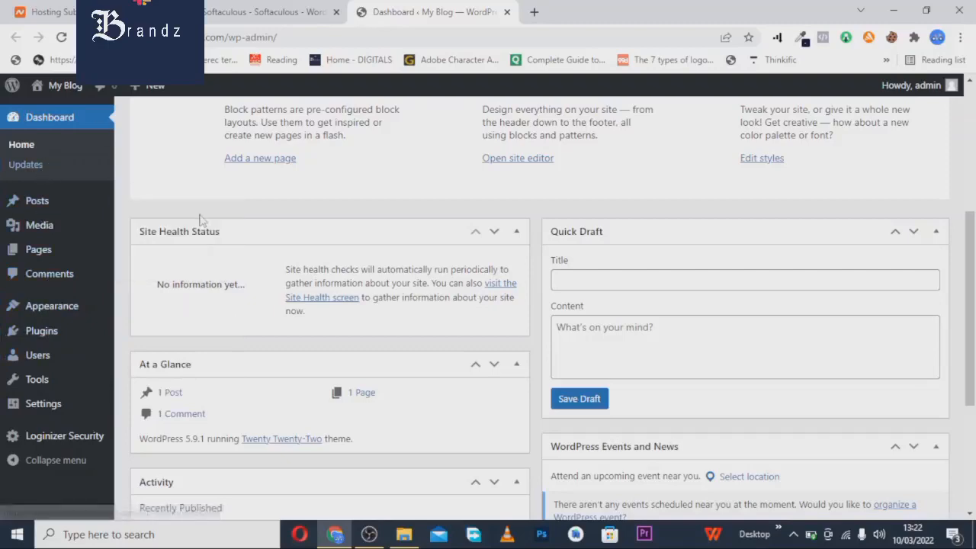
scroll(202, 220, "up", 3)
scroll(200, 218, "up", 1)
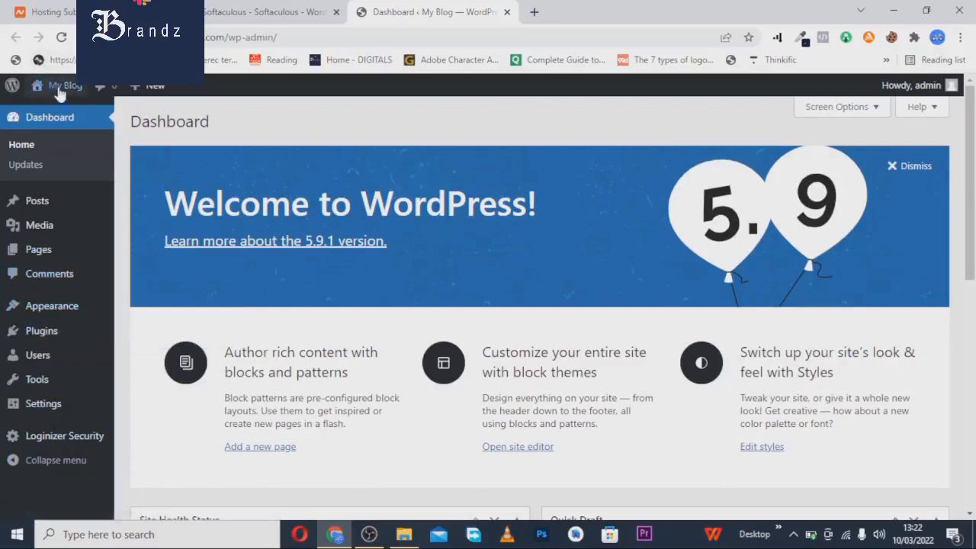
mouse_move(53, 93)
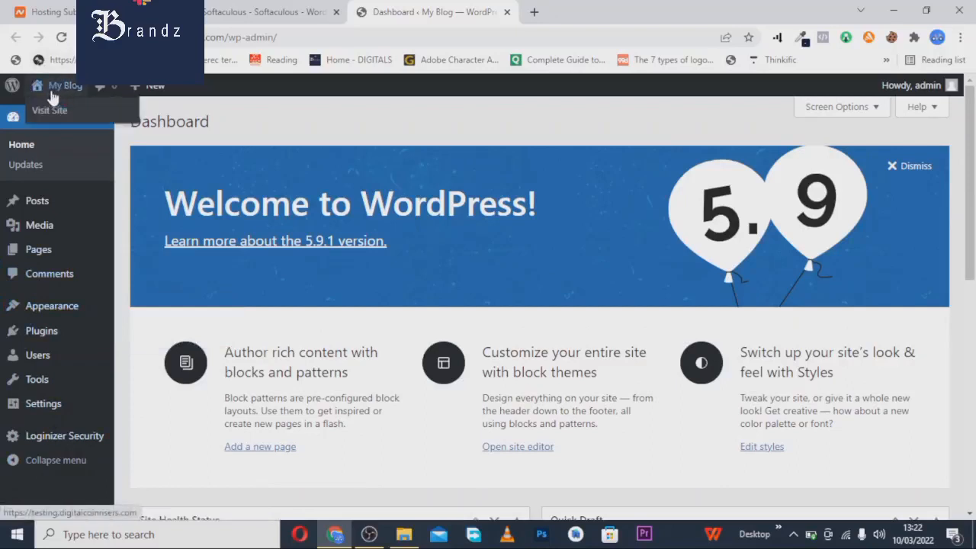
left_click(53, 90)
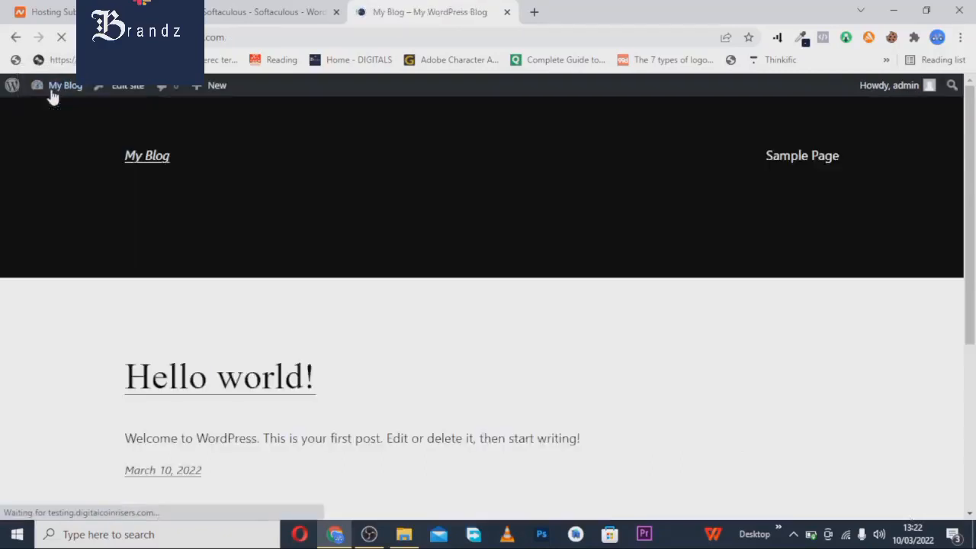
scroll(146, 333, "down", 4)
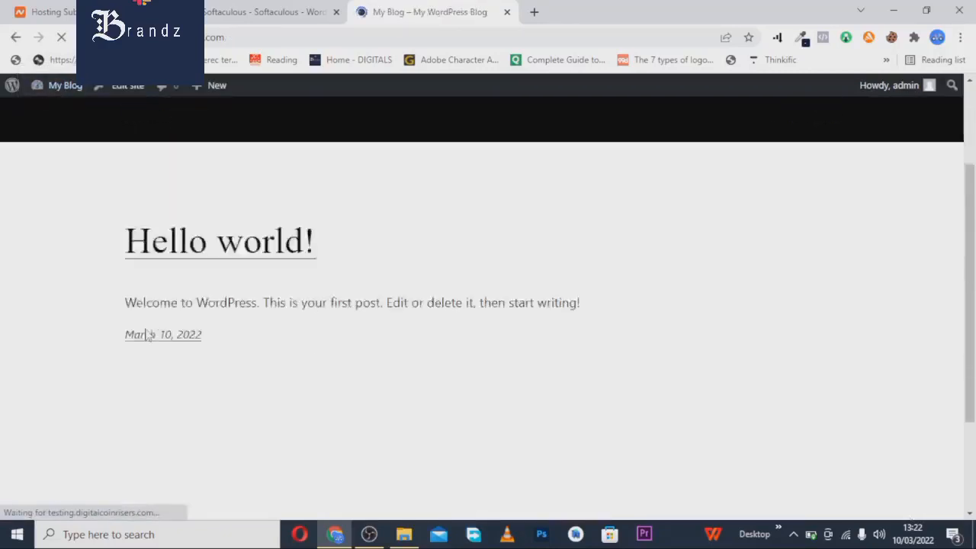
scroll(148, 336, "up", 5)
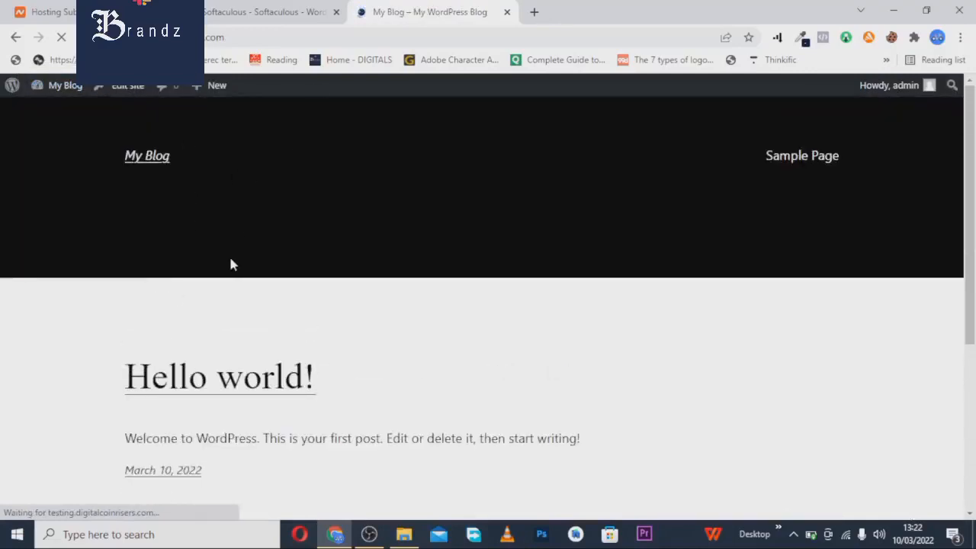
scroll(231, 264, "down", 5)
scroll(231, 264, "up", 5)
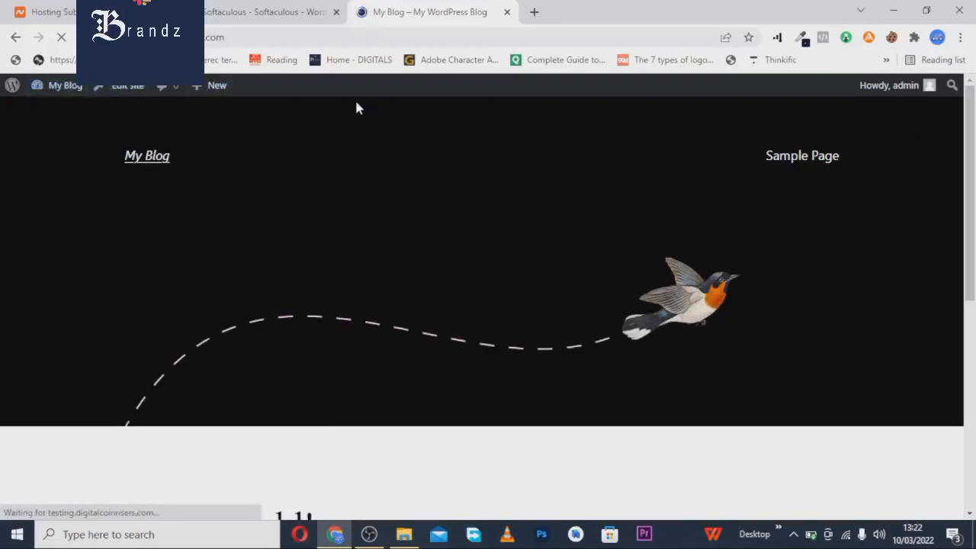
mouse_move(67, 93)
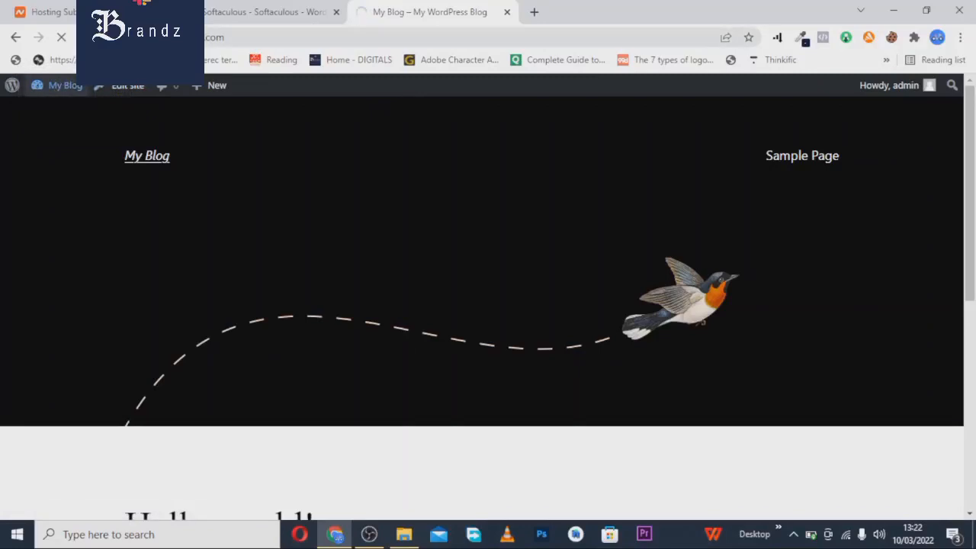
left_click(152, 37)
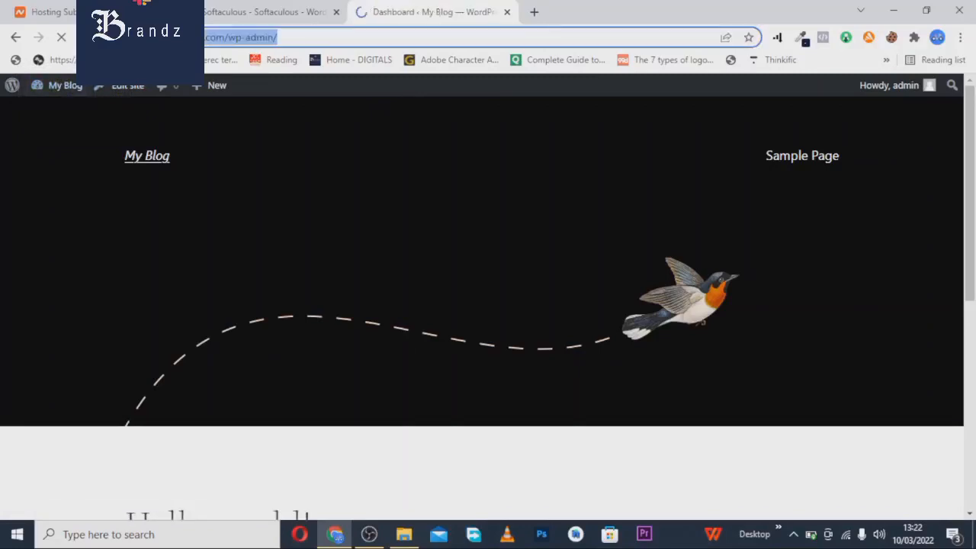
key("BackSpace")
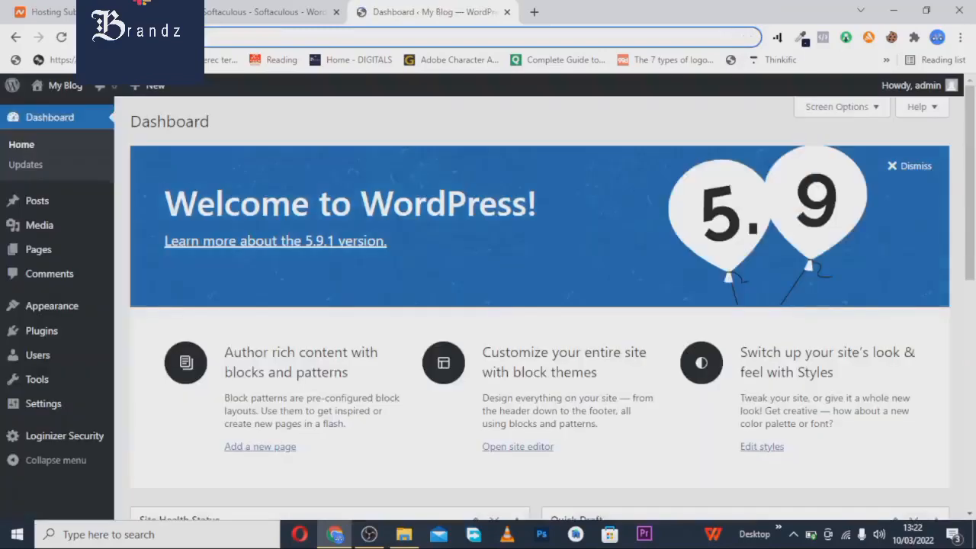
key("Down")
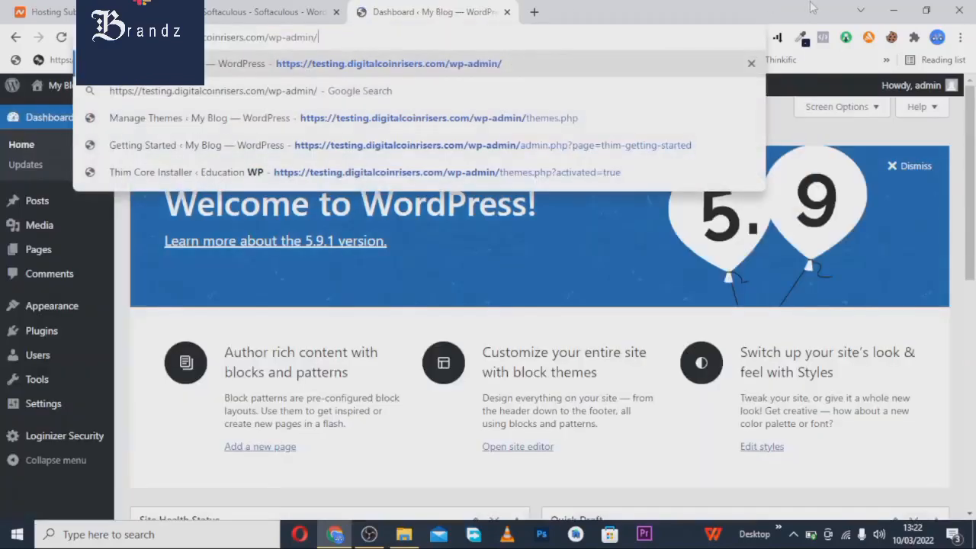
left_click(960, 38)
left_click(854, 91)
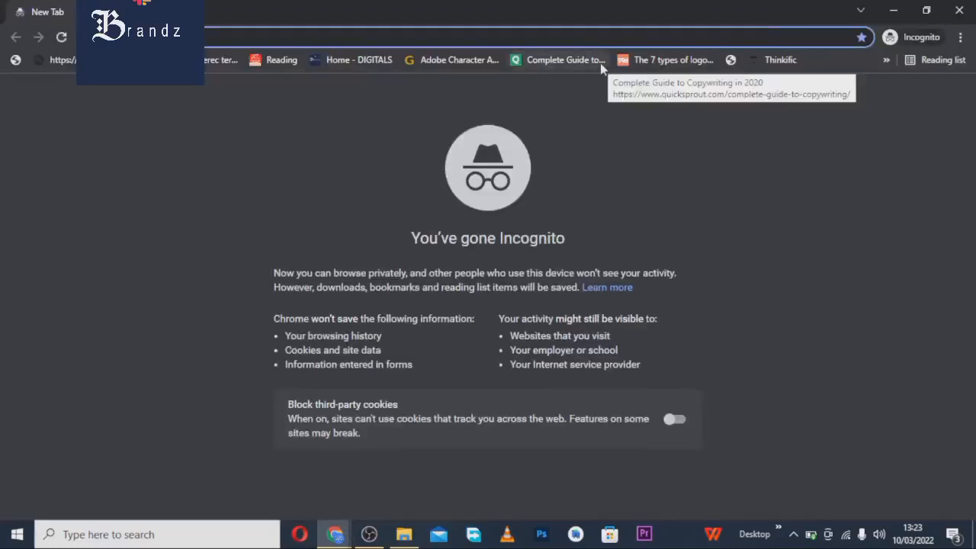
type("https://testing.digitalcoinrisers.com/wp-admin/")
key("Return")
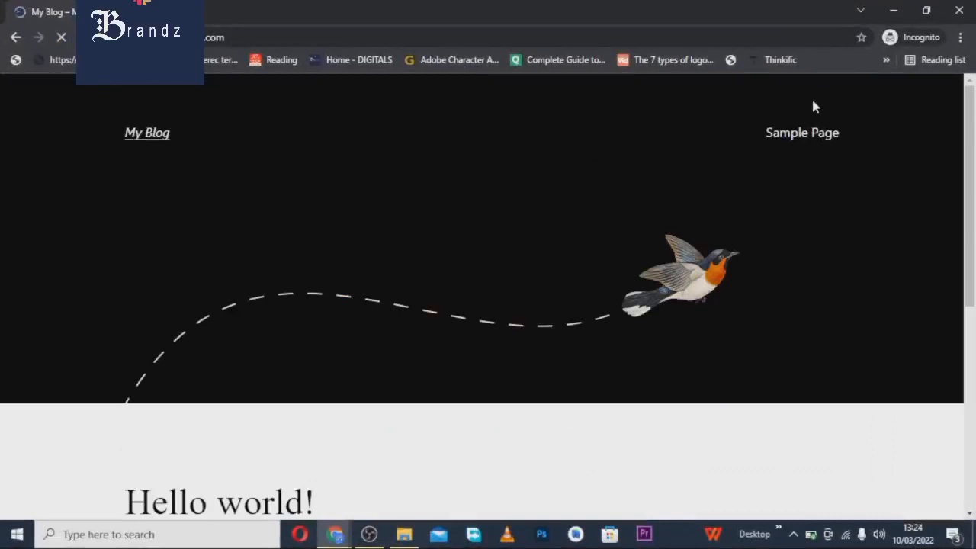
scroll(604, 326, "down", 5)
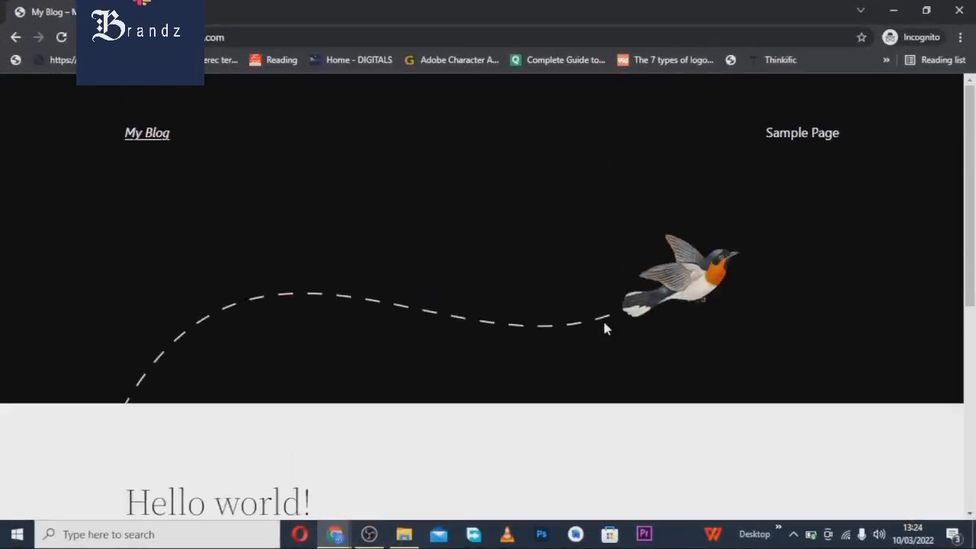
scroll(316, 198, "down", 4)
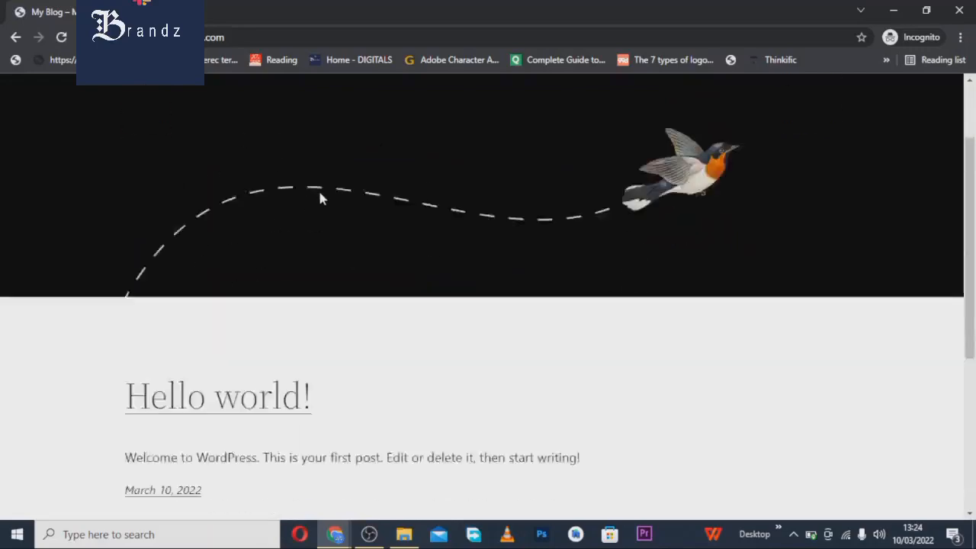
key("alt+Tab")
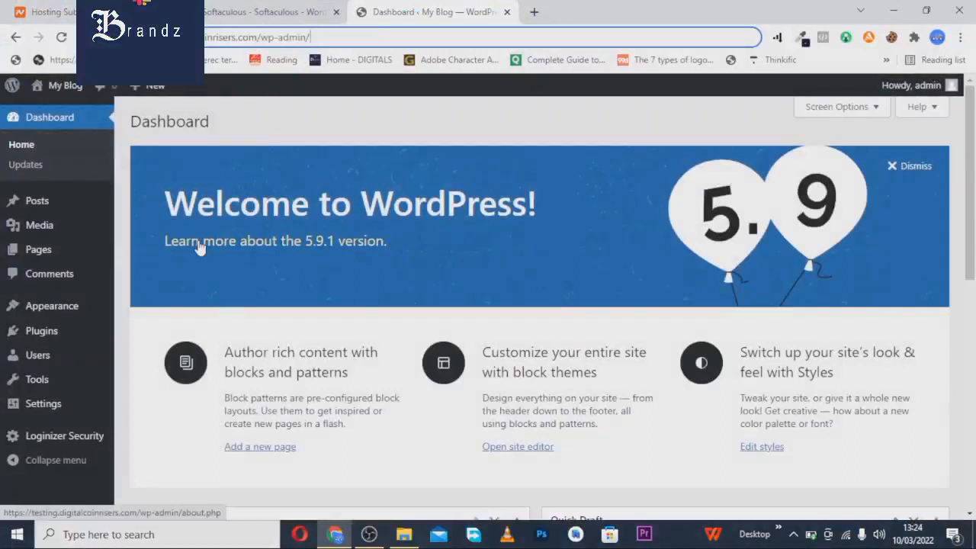
mouse_move(55, 92)
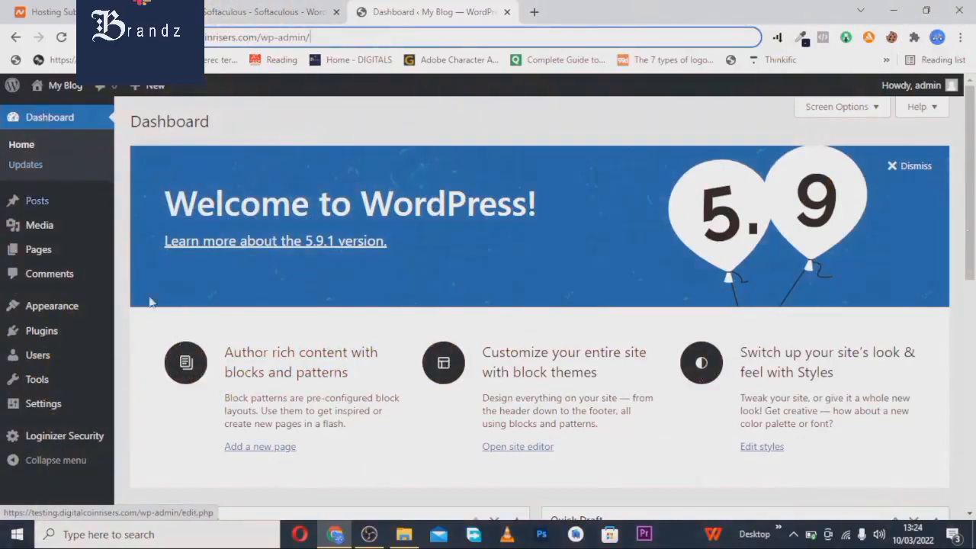
scroll(382, 401, "down", 5)
scroll(382, 402, "down", 3)
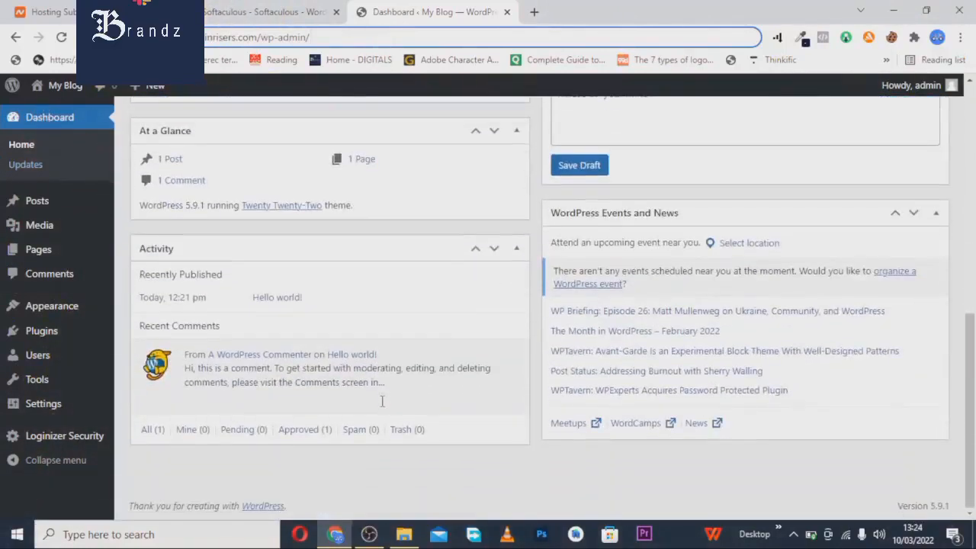
scroll(382, 400, "up", 8)
scroll(385, 323, "down", 5)
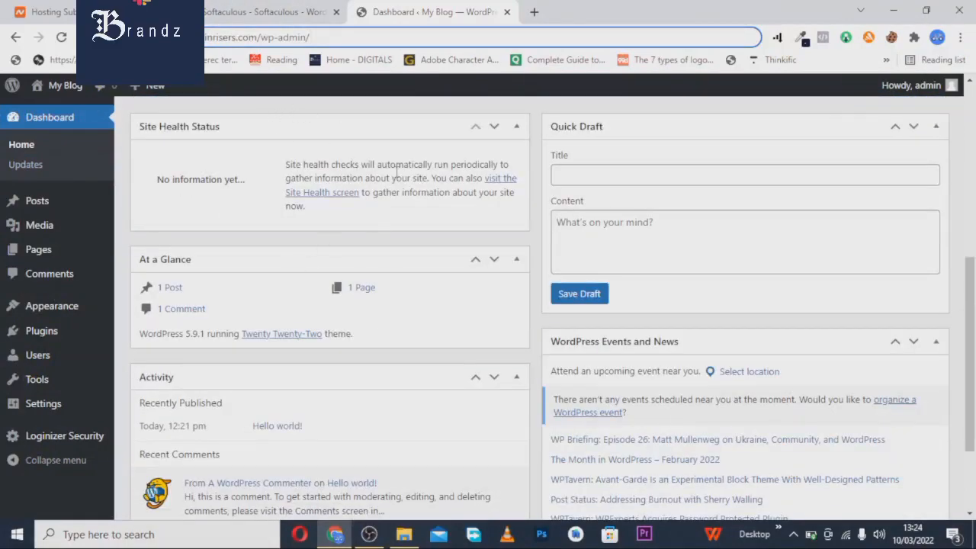
scroll(495, 335, "up", 5)
left_click_drag(495, 337, 490, 374)
scroll(488, 374, "down", 8)
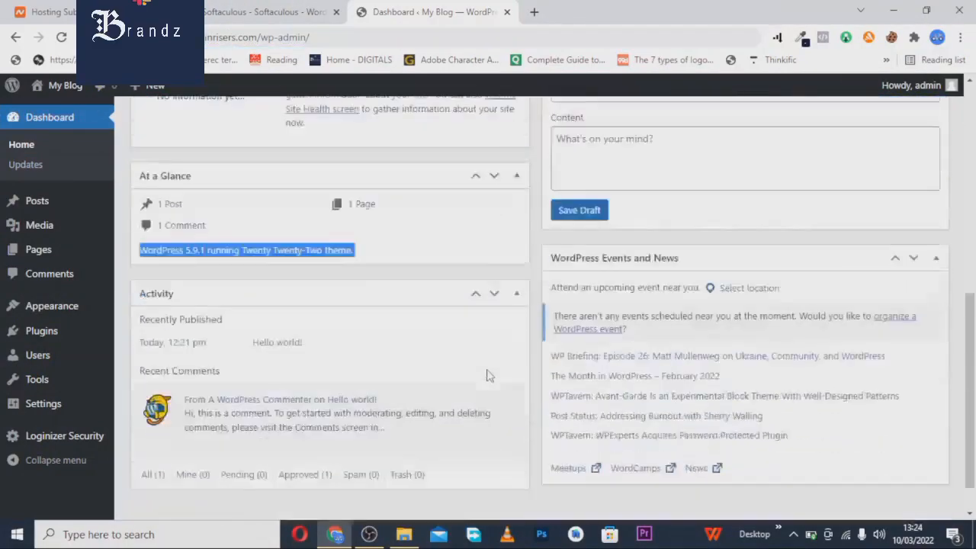
scroll(488, 374, "up", 8)
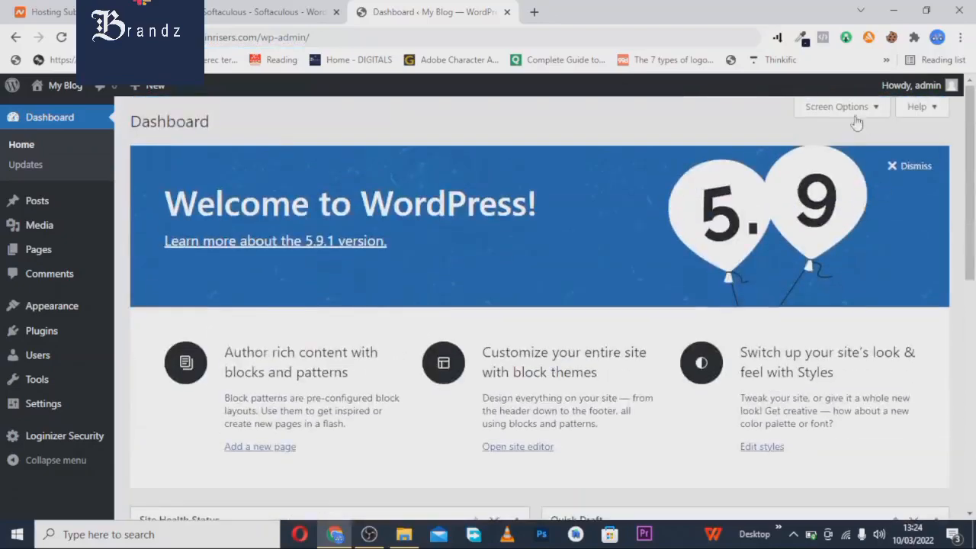
In Screen Options, hide the At a Glance, Quick Draft, Events and News, and Welcome boxes.
left_click(851, 107)
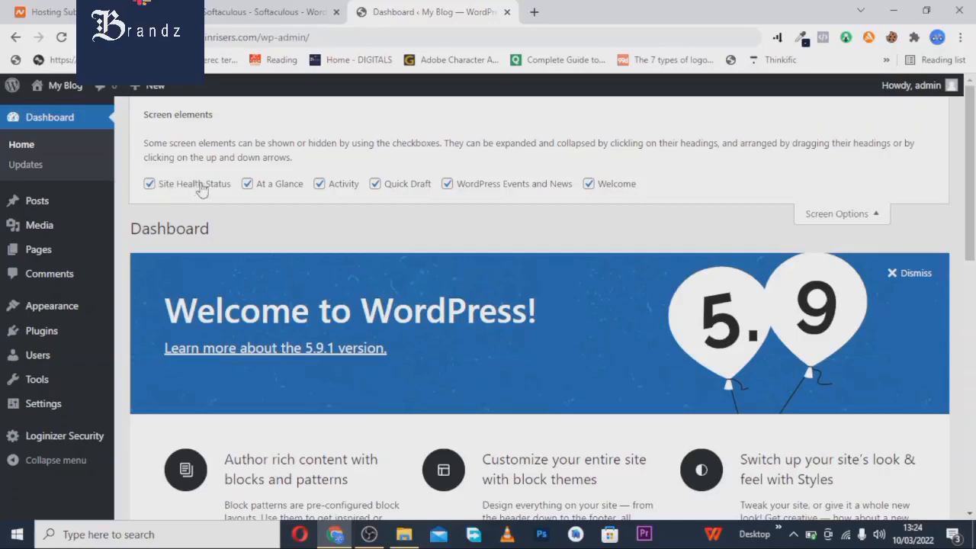
left_click(248, 185)
left_click(378, 186)
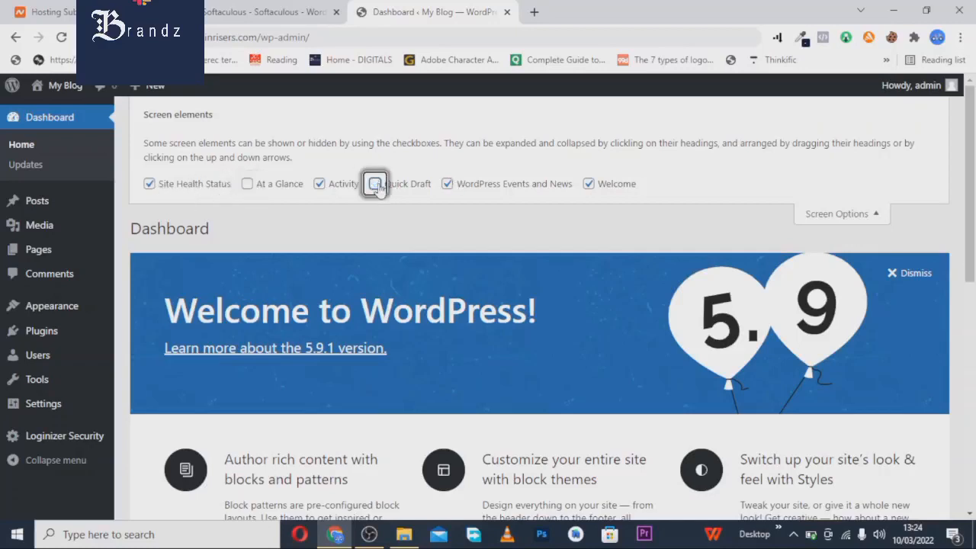
left_click(448, 185)
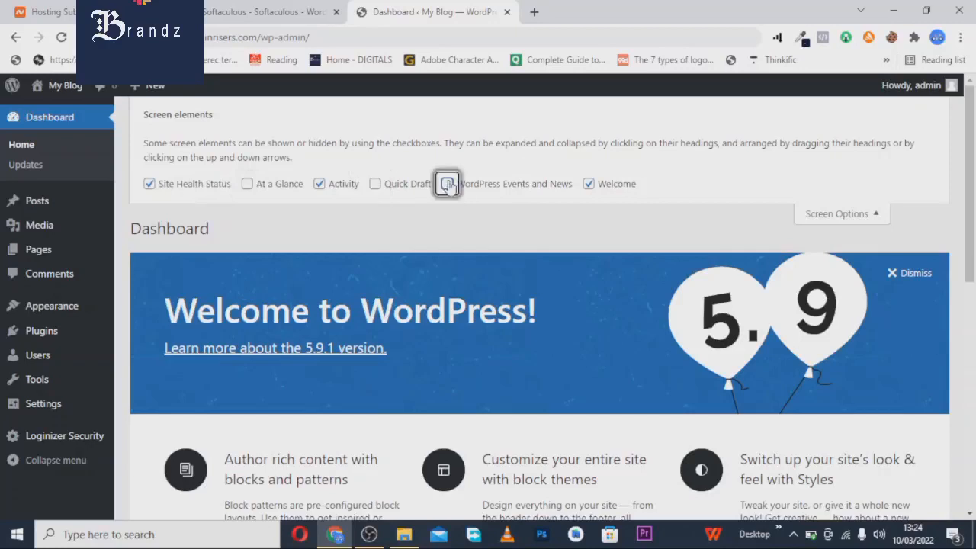
left_click(588, 184)
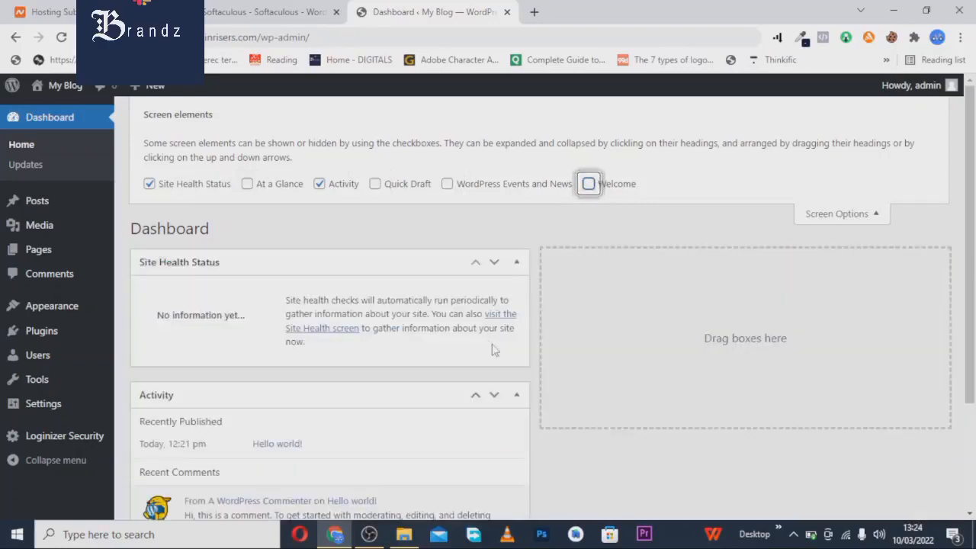
Drag the Activity box into the right-hand dashboard column.
scroll(417, 488, "down", 3)
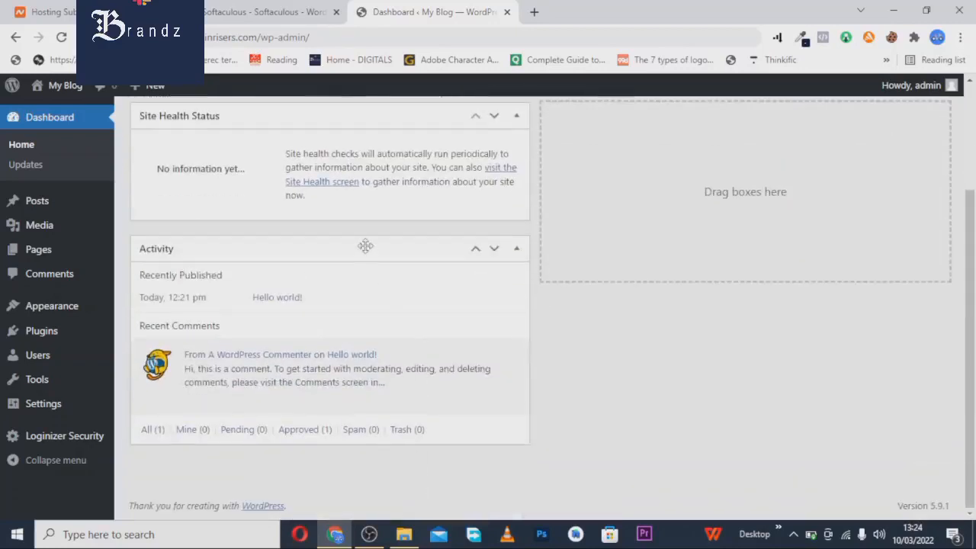
mouse_move(366, 244)
left_mouse_down()
mouse_move(641, 266)
mouse_move(772, 240)
left_mouse_up()
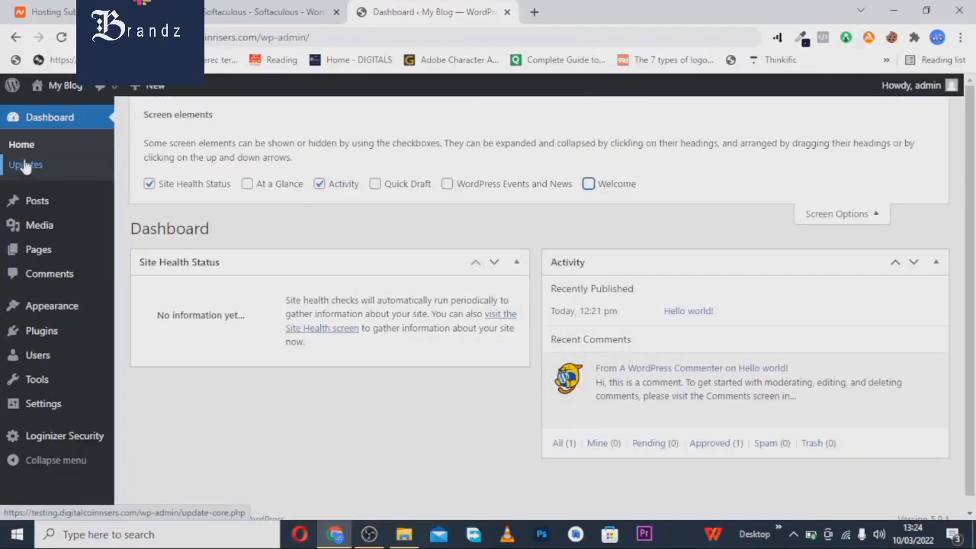
mouse_move(36, 208)
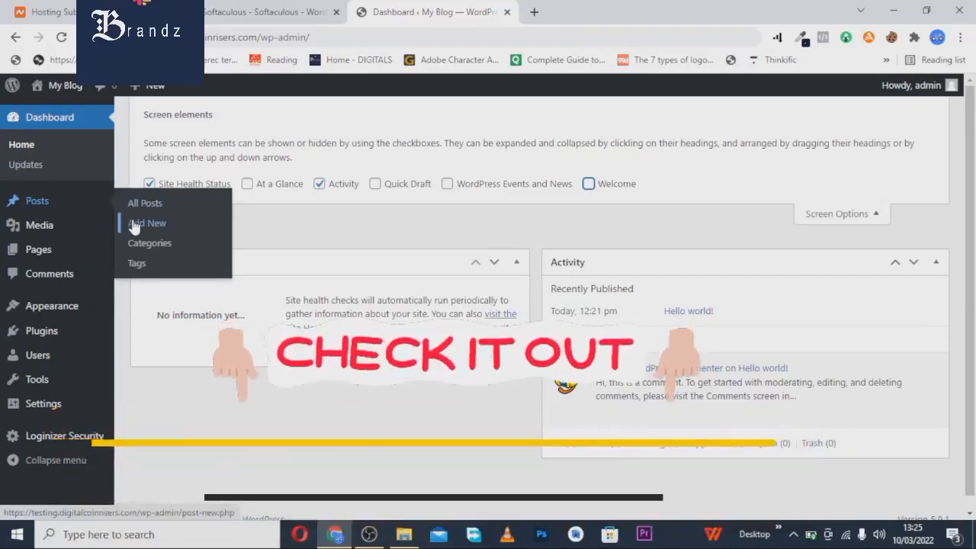
Start a new post and erase the stray characters typed into its title.
left_click(134, 224)
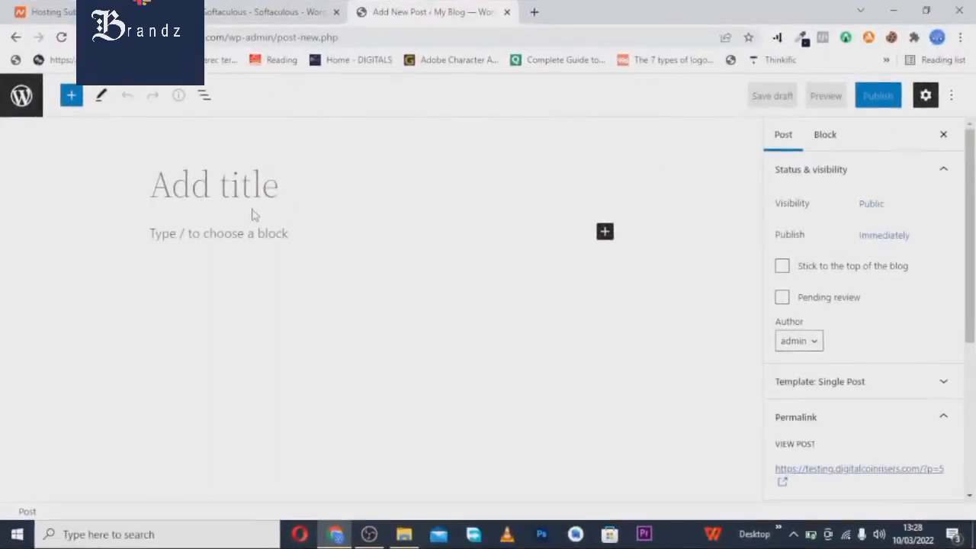
type("hj")
key("BackSpace")
key("BackSpace")
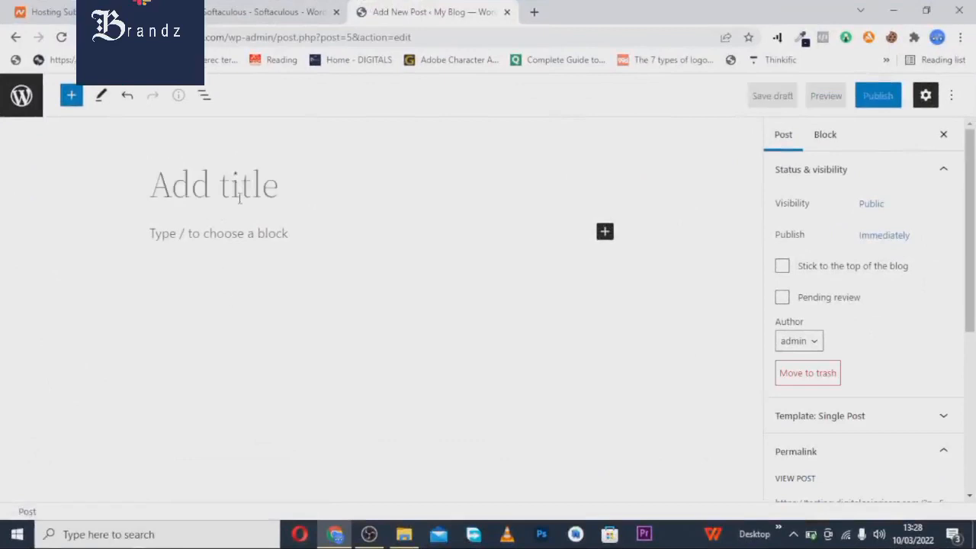
From the empty paragraph block, browse the block library down to Media and try adding an Image block.
left_click(244, 232)
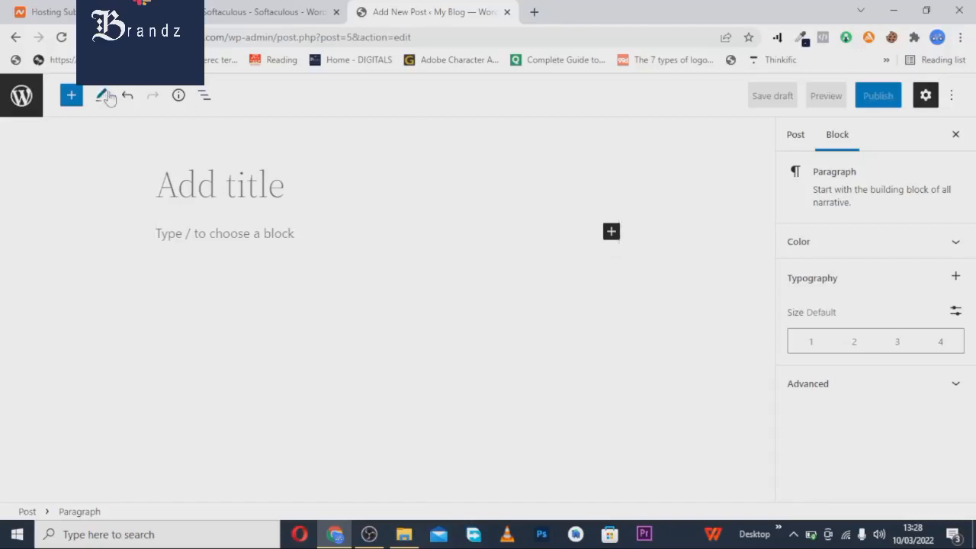
left_click(70, 96)
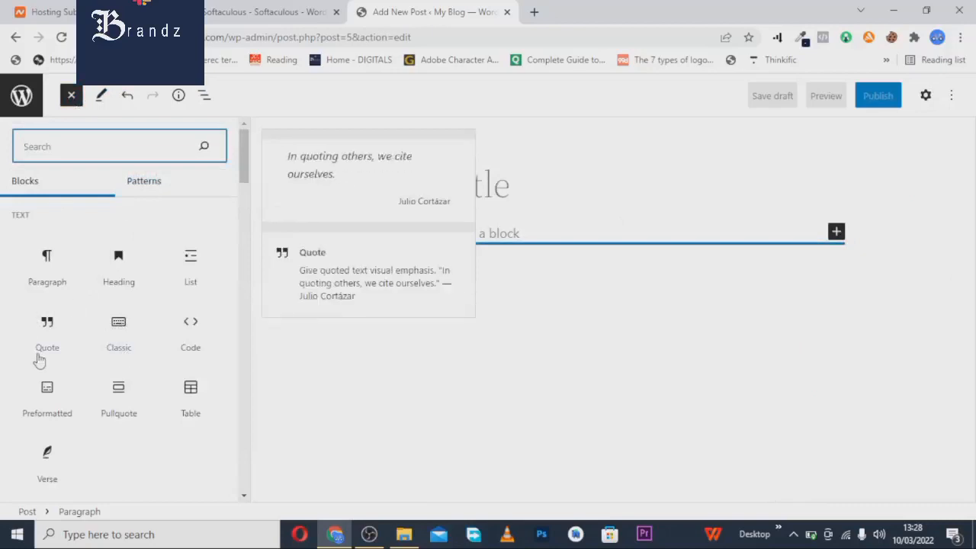
scroll(40, 360, "down", 2)
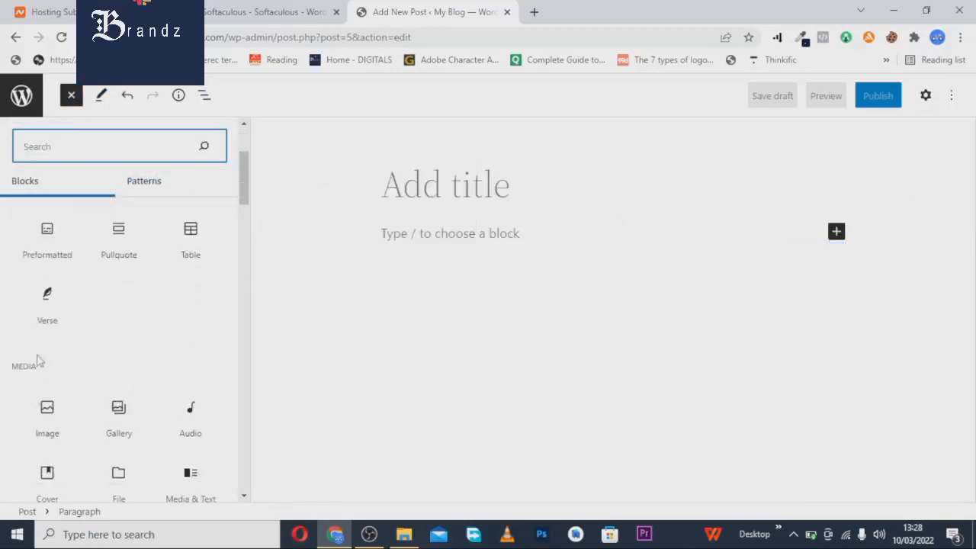
left_click_drag(55, 412, 13, 423)
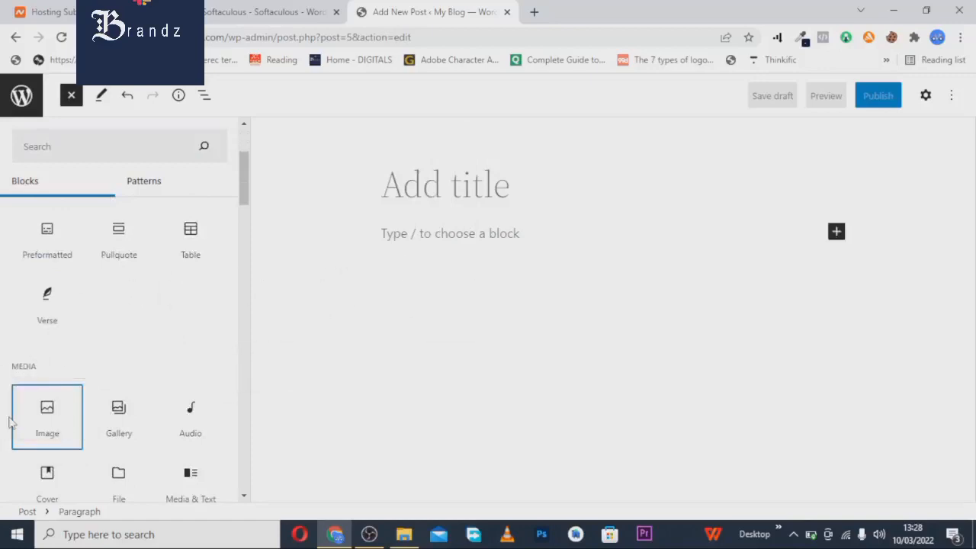
Confirm leaving the unsaved post, then open My Blog's front page in a new tab and switch to it.
left_click(11, 110)
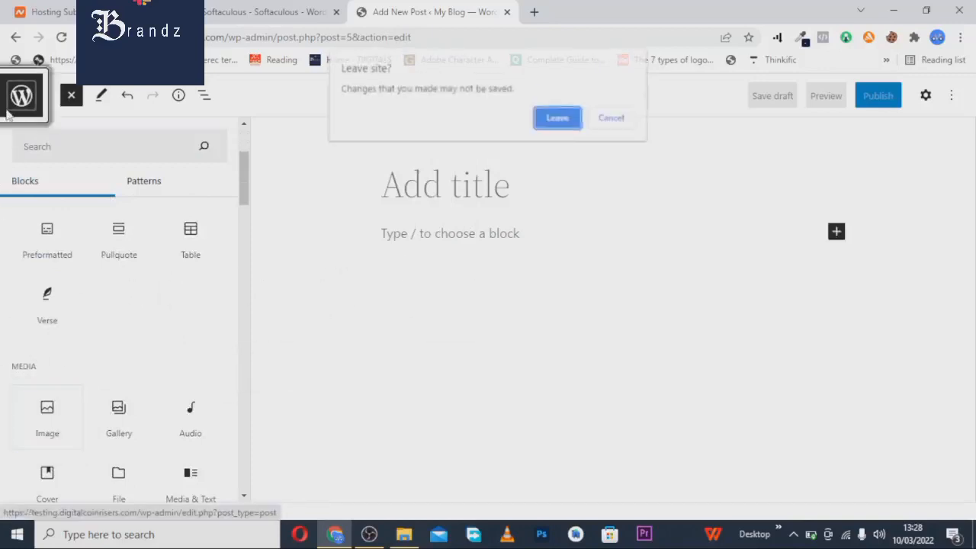
left_click(557, 118)
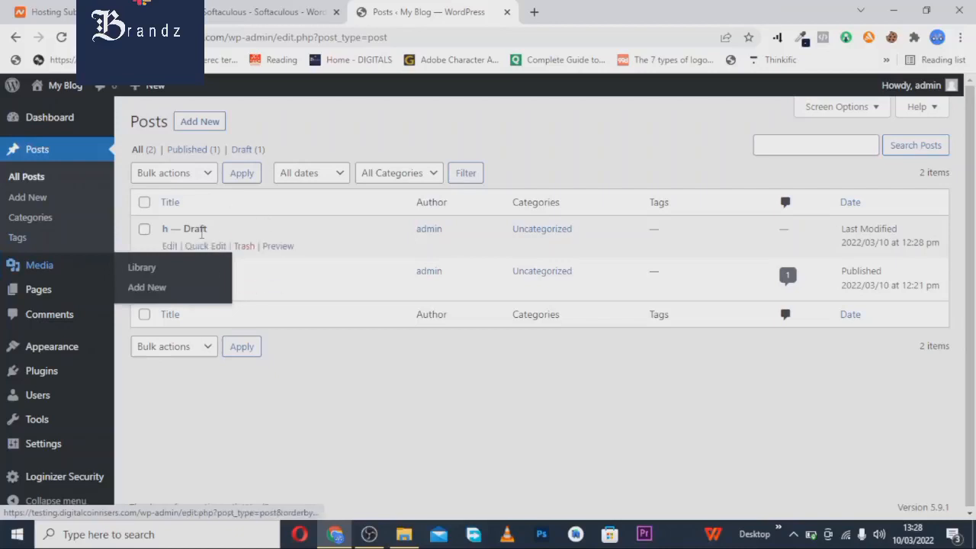
mouse_move(37, 278)
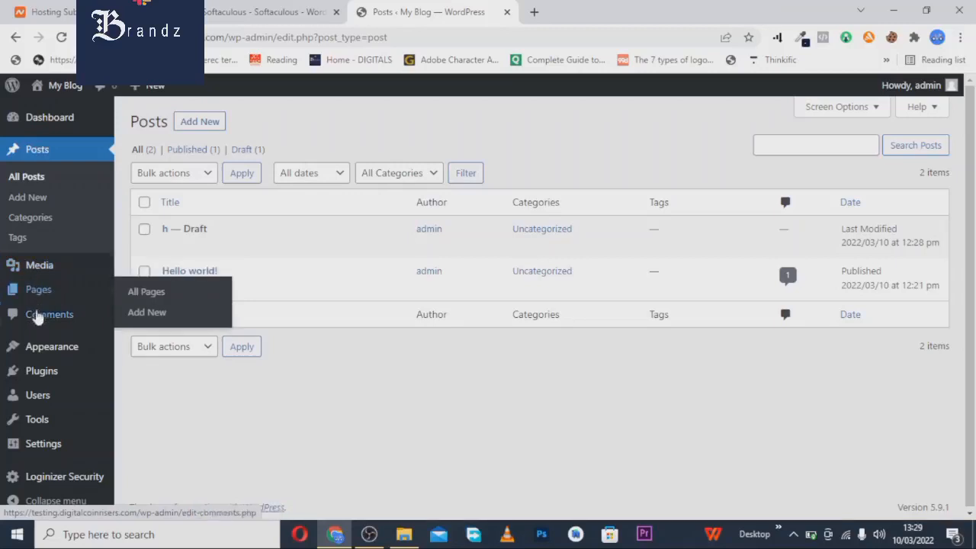
mouse_move(36, 358)
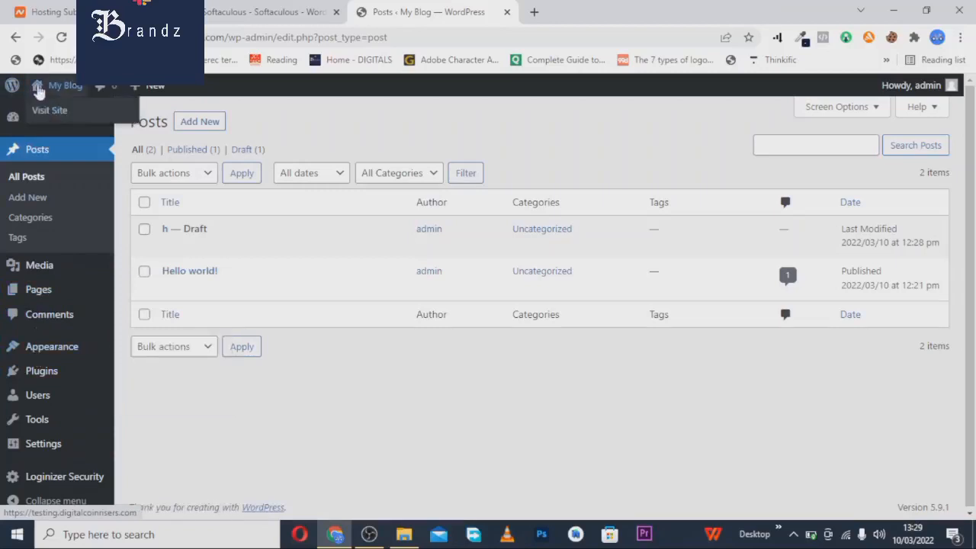
right_click(38, 90)
left_click(68, 102)
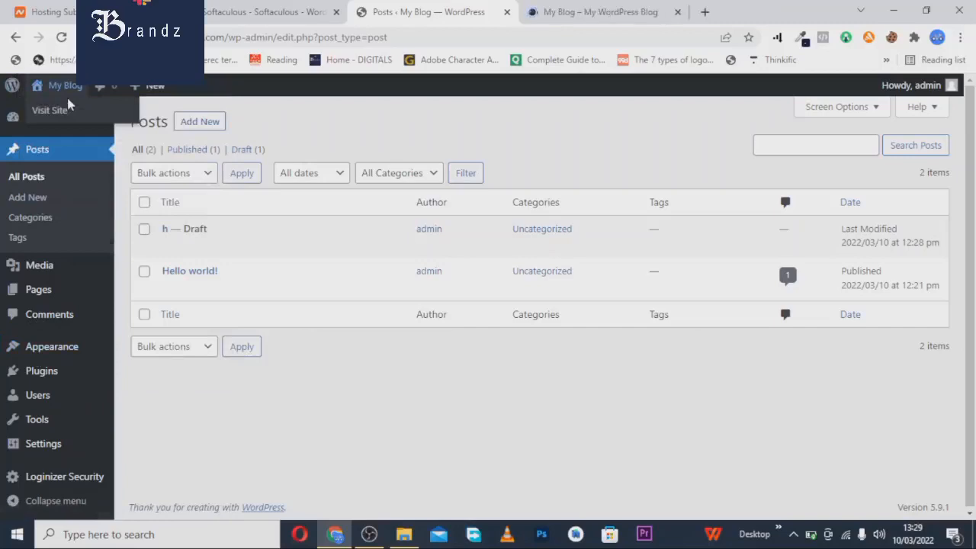
left_click(566, 9)
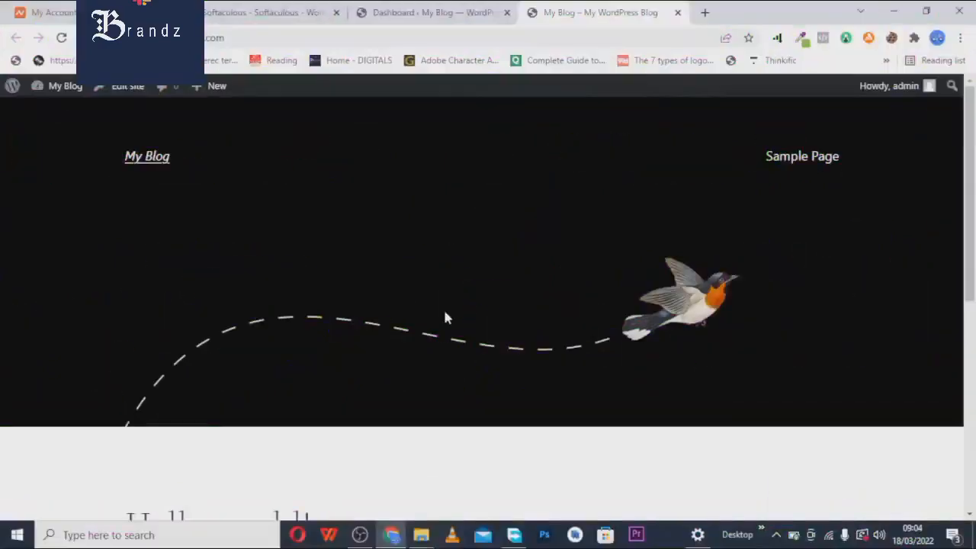
Scroll through the Hello world! post on the front page, then switch back to the Dashboard tab.
scroll(446, 318, "down", 3)
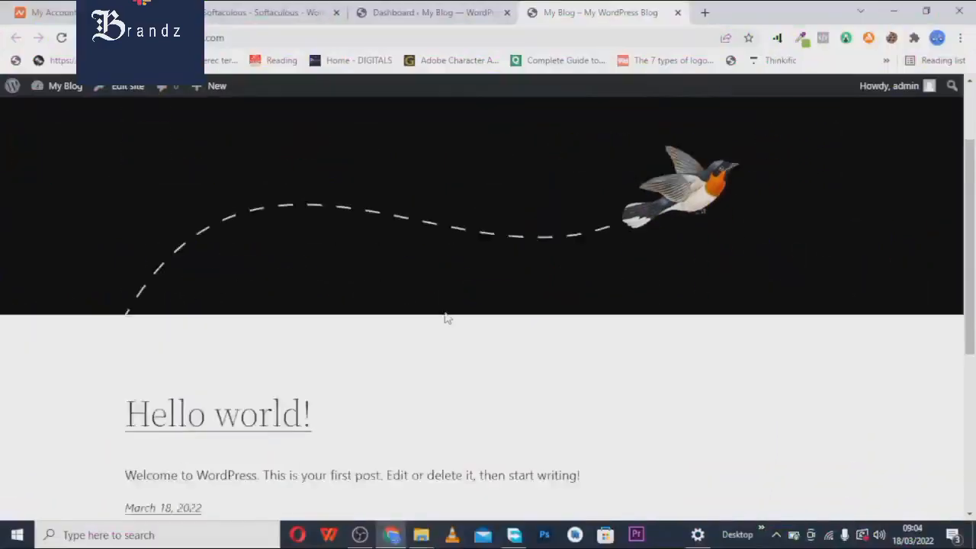
scroll(447, 319, "up", 3)
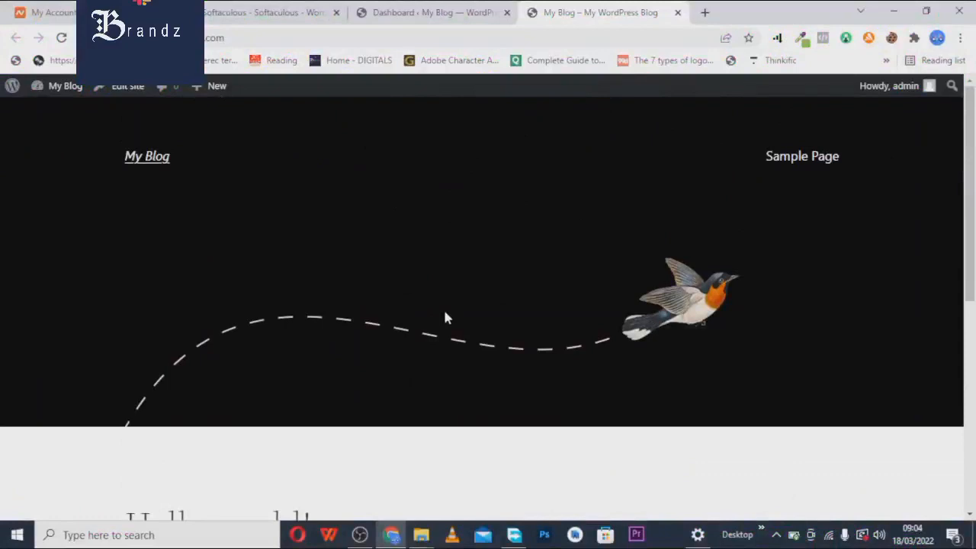
scroll(447, 319, "down", 3)
scroll(447, 319, "up", 3)
left_click(469, 12)
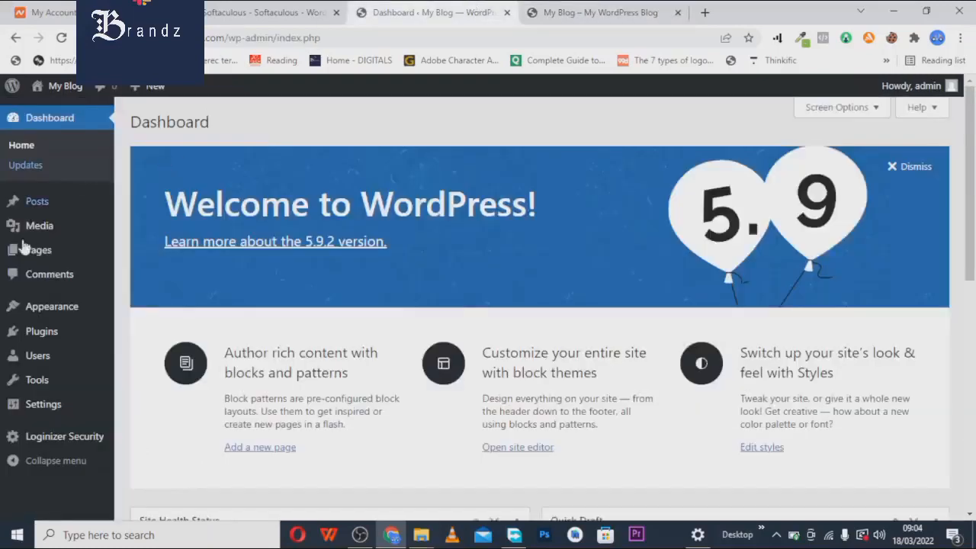
mouse_move(45, 331)
scroll(49, 331, "down", 1)
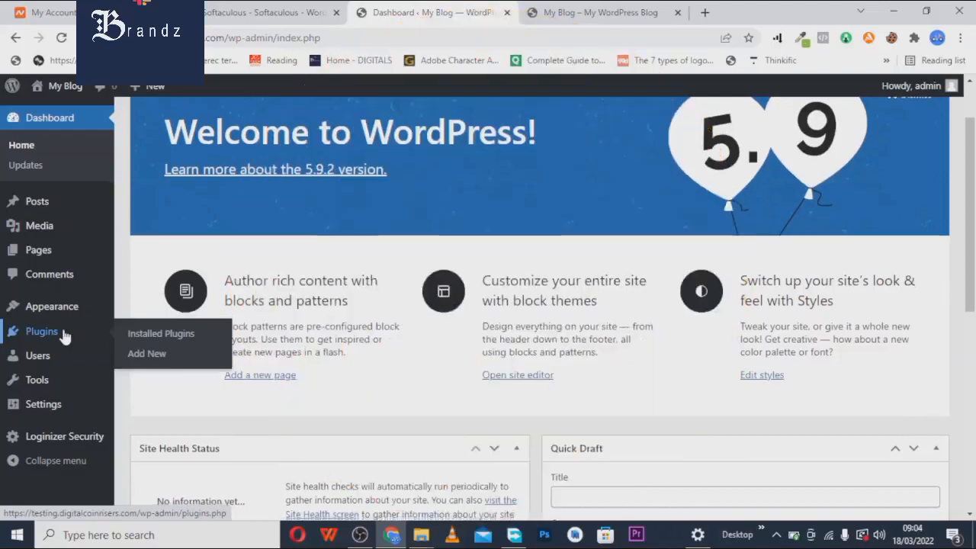
scroll(64, 336, "down", 5)
scroll(379, 259, "up", 6)
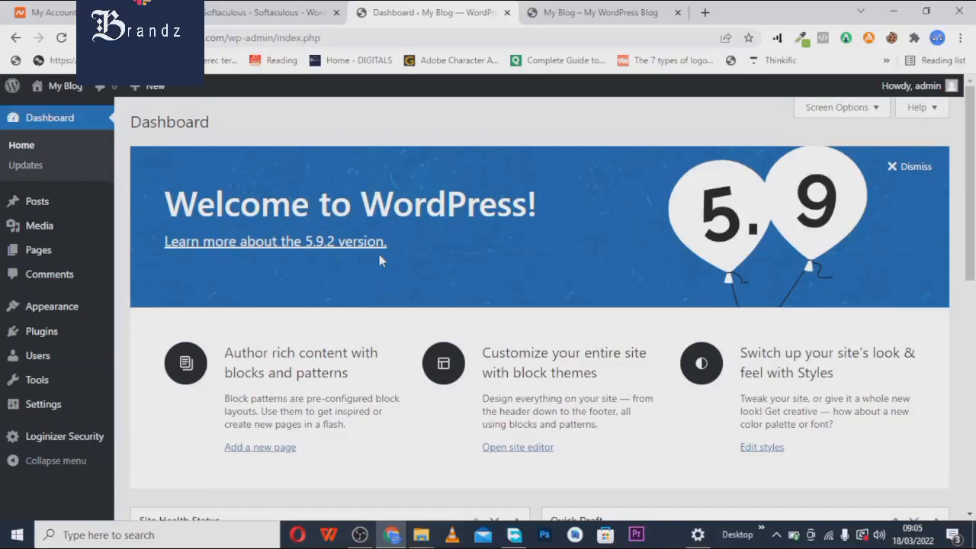
mouse_move(101, 335)
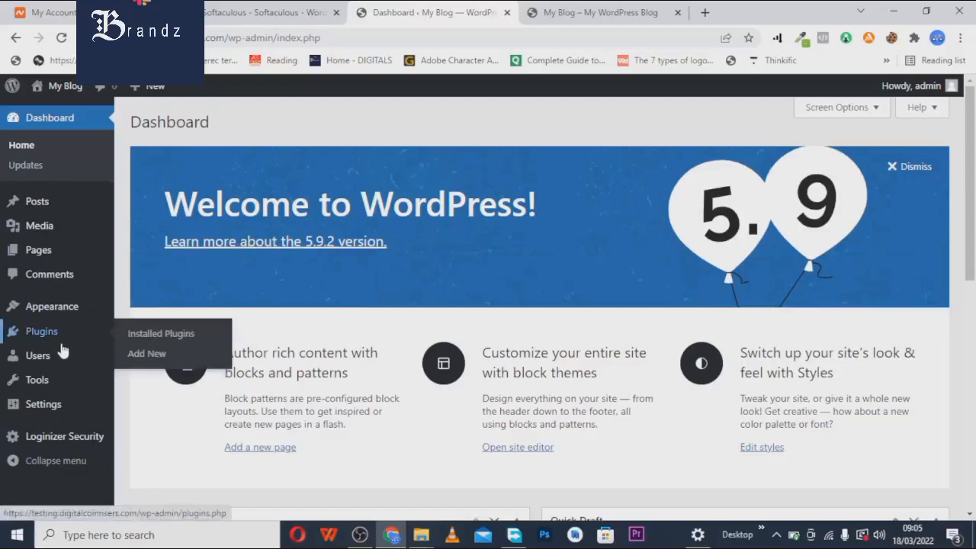
mouse_move(57, 360)
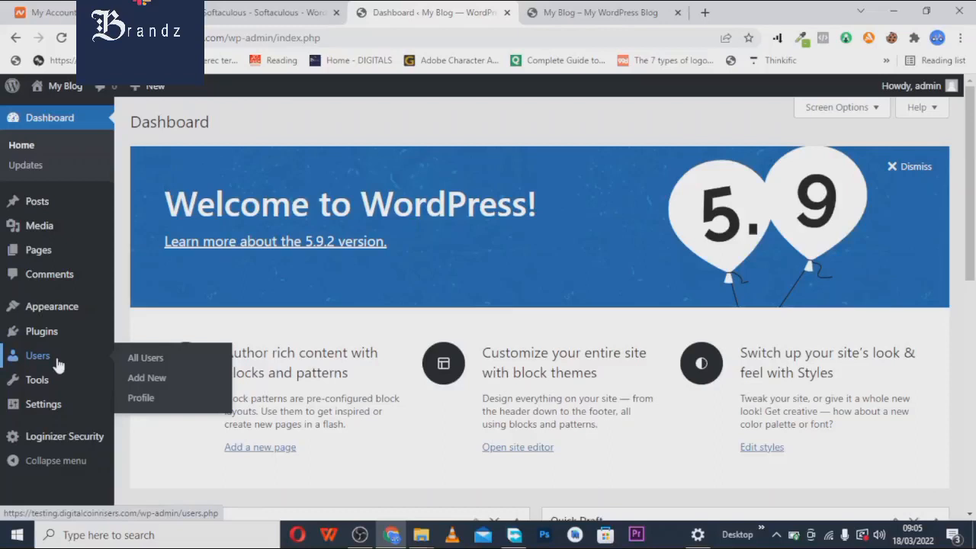
mouse_move(47, 389)
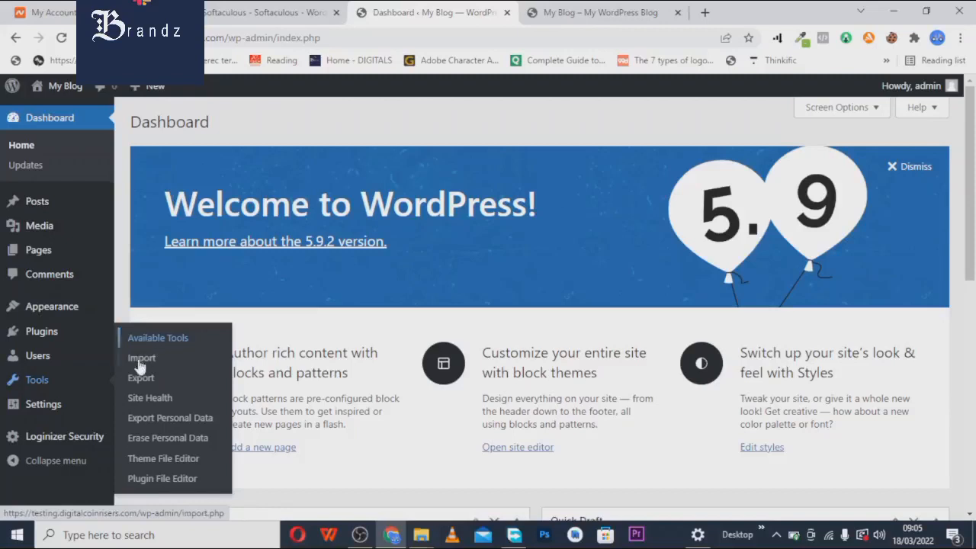
mouse_move(33, 417)
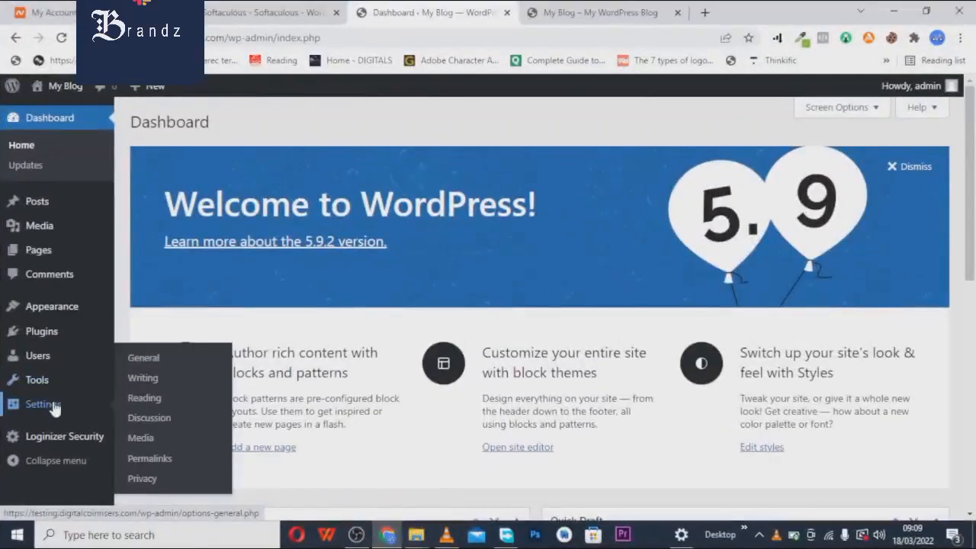
In General Settings, change the Site Title from My Blog to BRANDZ-DIGITAL.
left_click(141, 359)
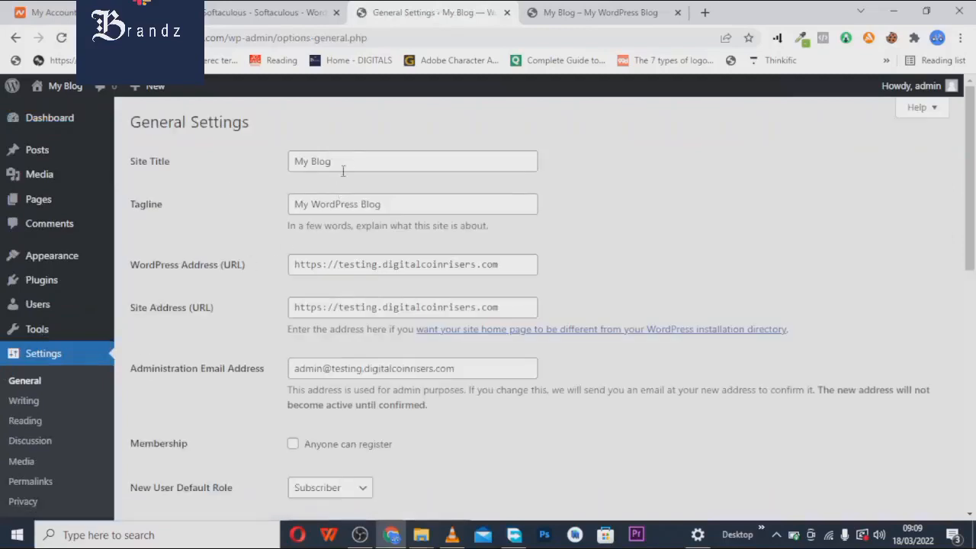
left_click(343, 170)
key("BackSpace")
key("BackSpace")
key("BackSpace")
key("BackSpace")
key("BackSpace")
key("BackSpace")
key("BackSpace")
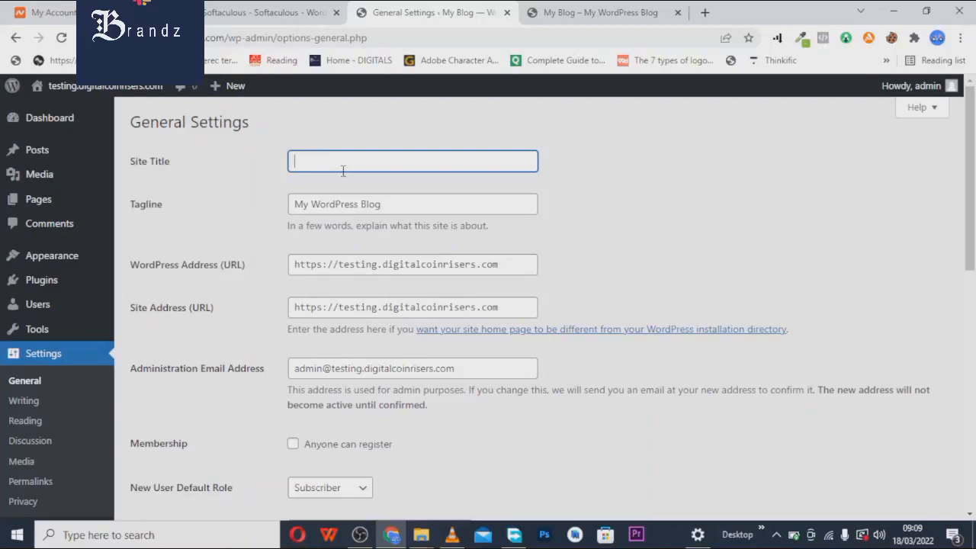
type("BRANDZ")
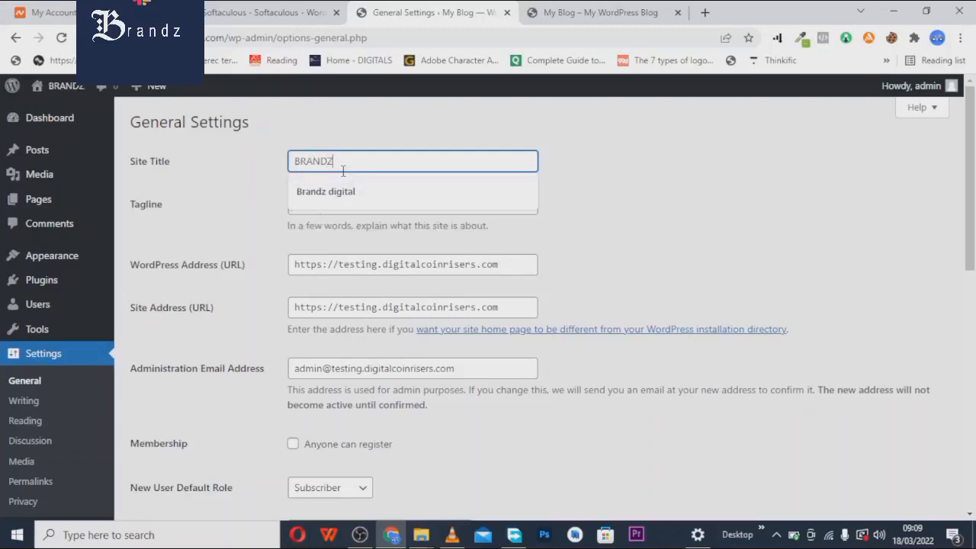
type("-D")
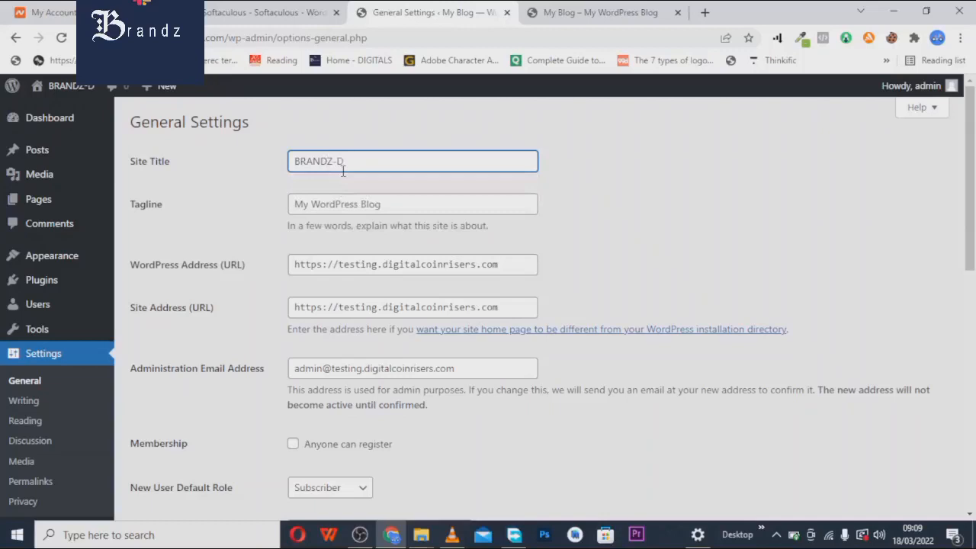
type("IG")
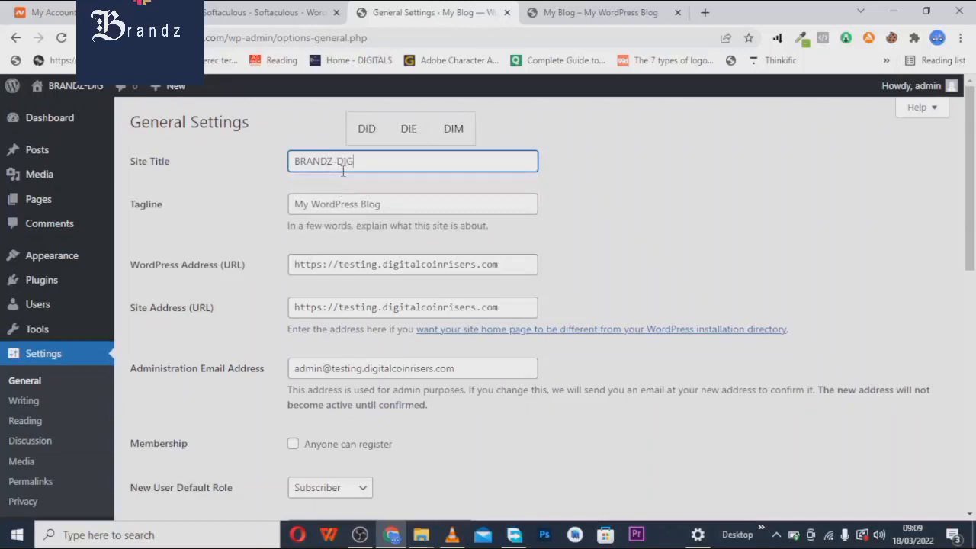
type("ITAL")
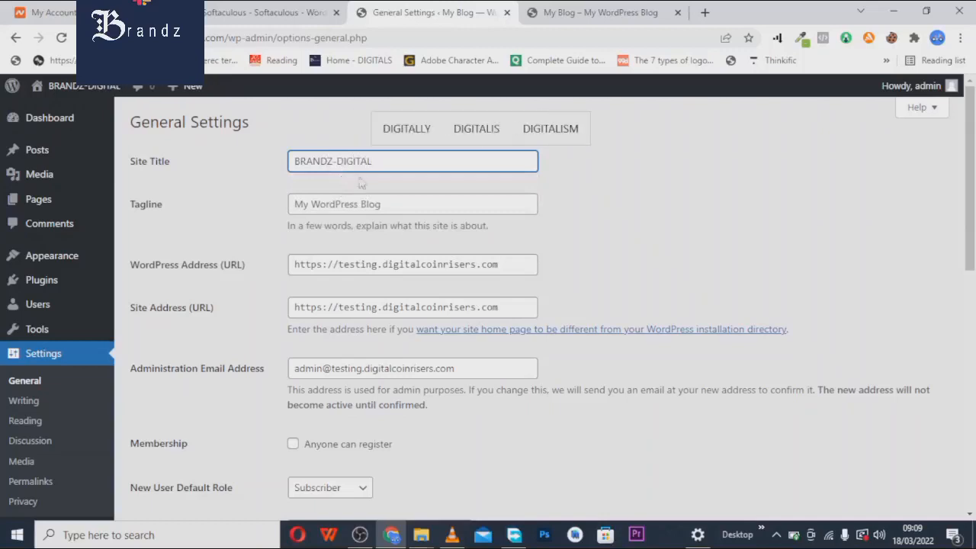
Replace the old tagline with a new one about learning digital with the site's author.
left_click(390, 211)
key("BackSpace")
key("BackSpace")
key("BackSpace")
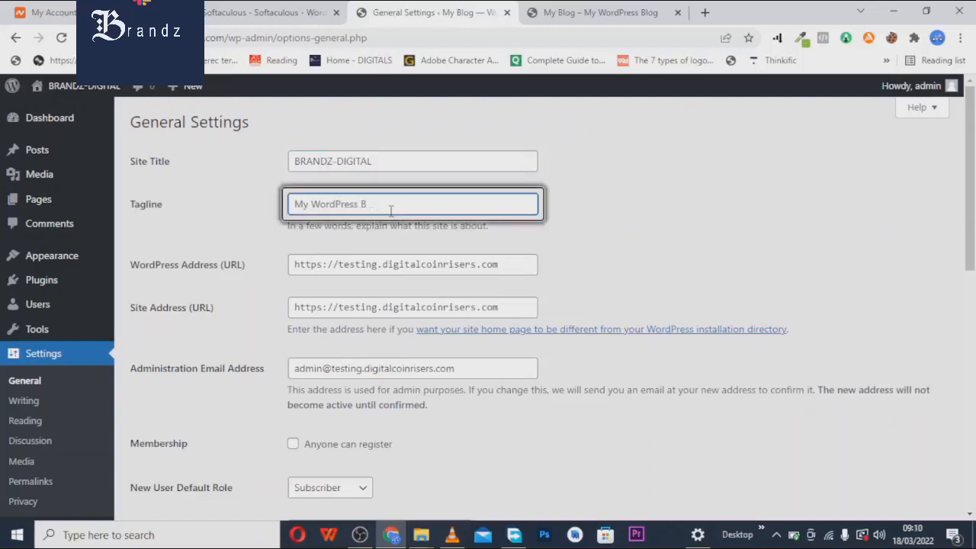
key("BackSpace")
key("BackSpace")
key("BackSpace")
key("BackSpace")
key("BackSpace")
key("BackSpace")
key("BackSpace")
key("BackSpace")
key("BackSpace")
key("BackSpace")
key("BackSpace")
key("BackSpace")
key("BackSpace")
key("BackSpace")
type("Li")
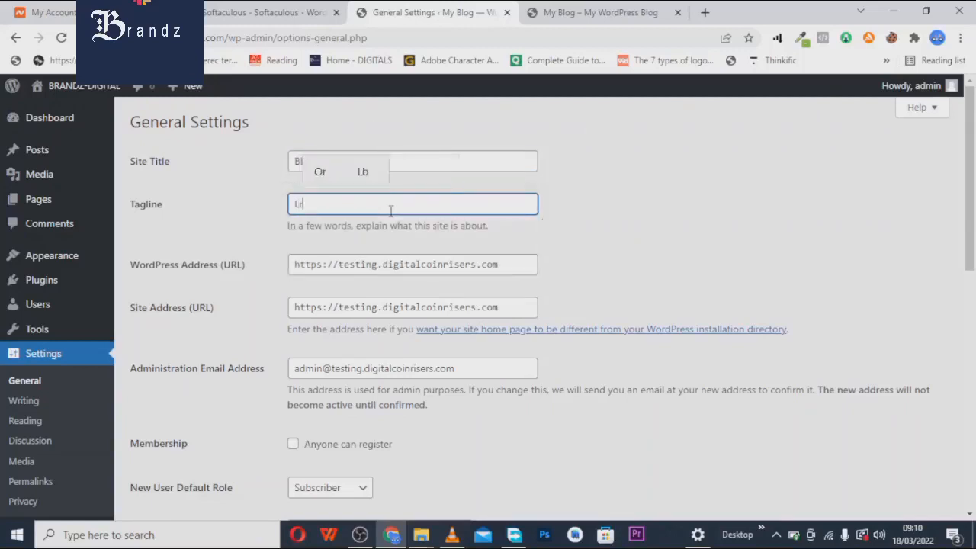
type("arn digital with Matthew")
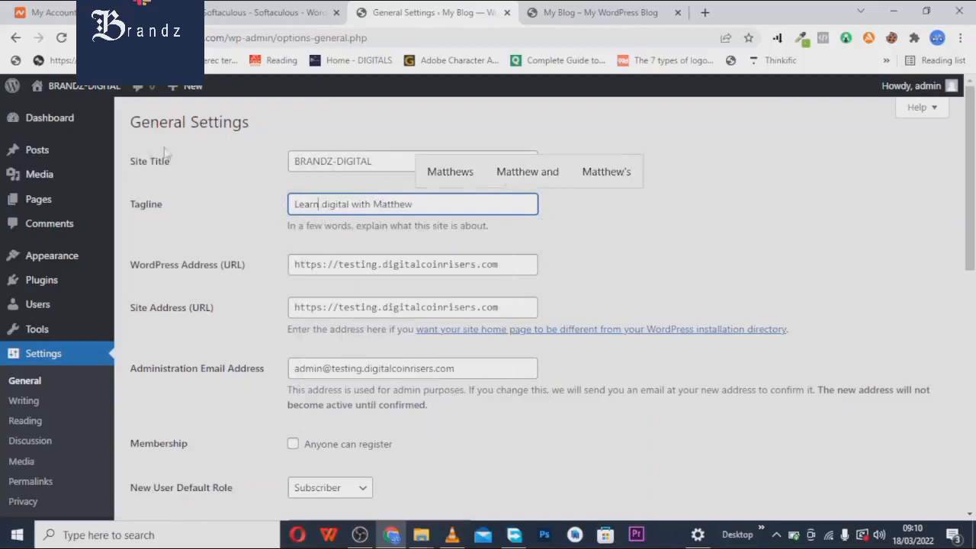
left_click(413, 124)
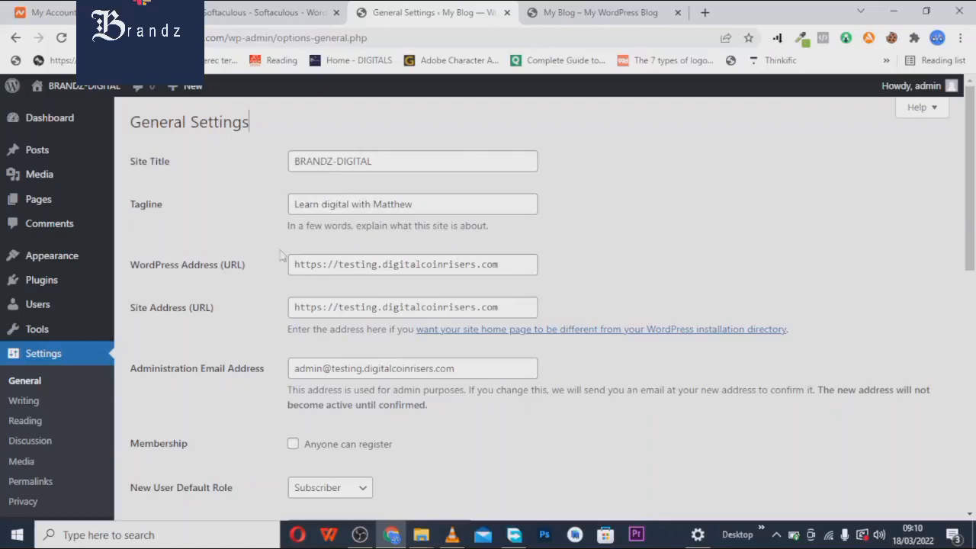
Leave open registration off and keep Subscriber as the default role for new users.
scroll(389, 269, "down", 3)
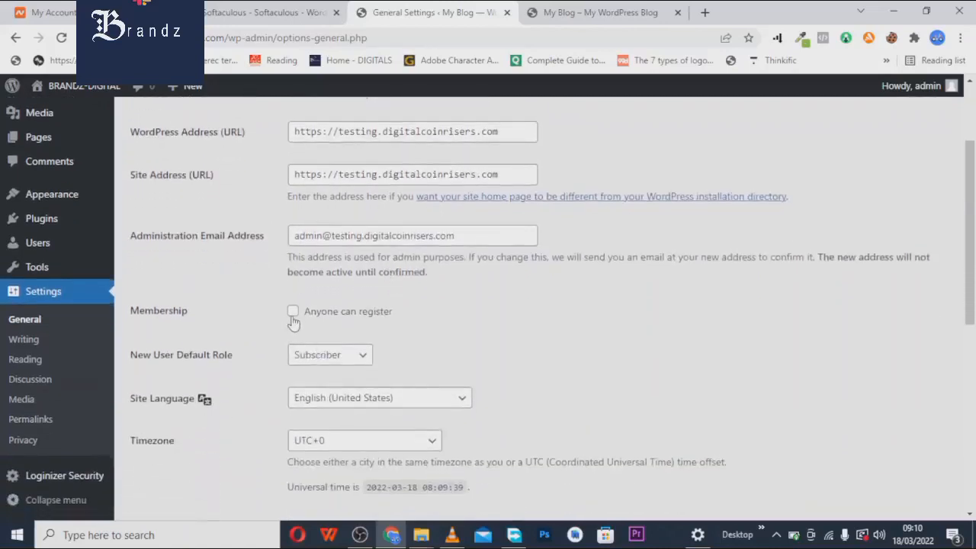
left_click(293, 314)
left_click(293, 313)
scroll(246, 389, "down", 3)
left_click(318, 191)
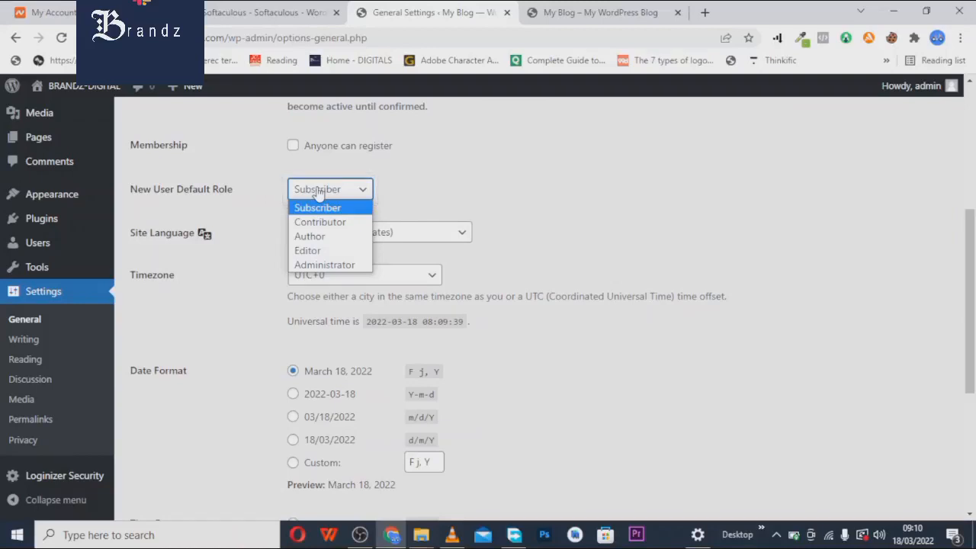
left_click(319, 193)
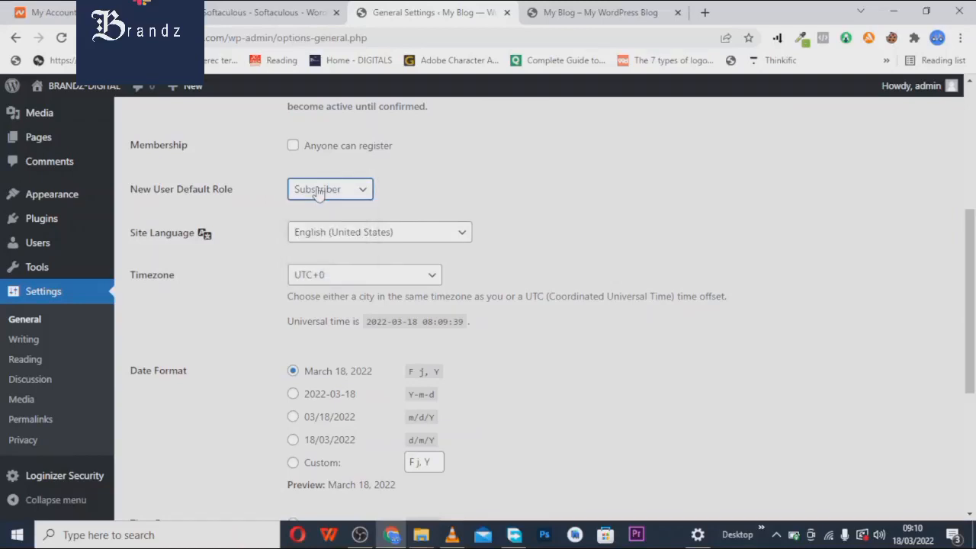
Review the General Settings page and save the changes.
scroll(237, 457, "down", 5)
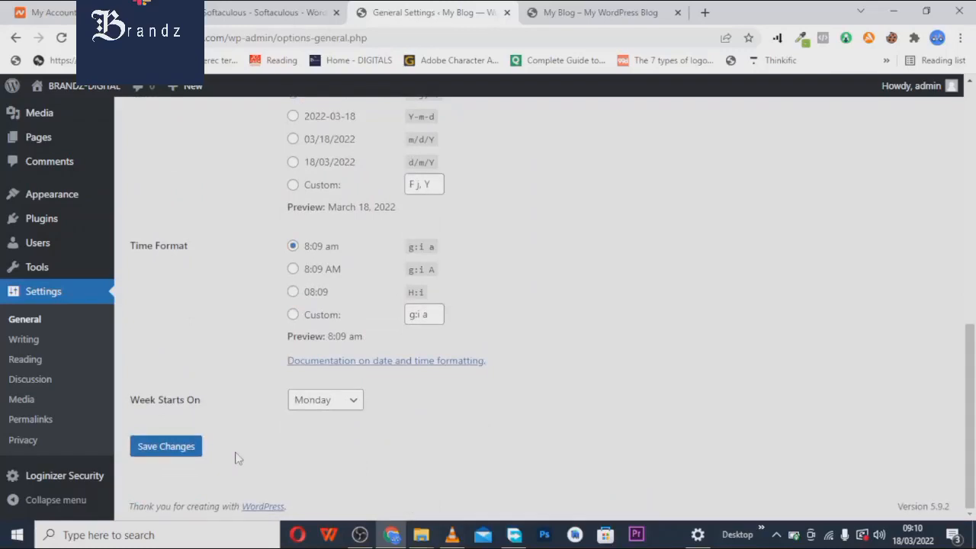
scroll(236, 457, "up", 2)
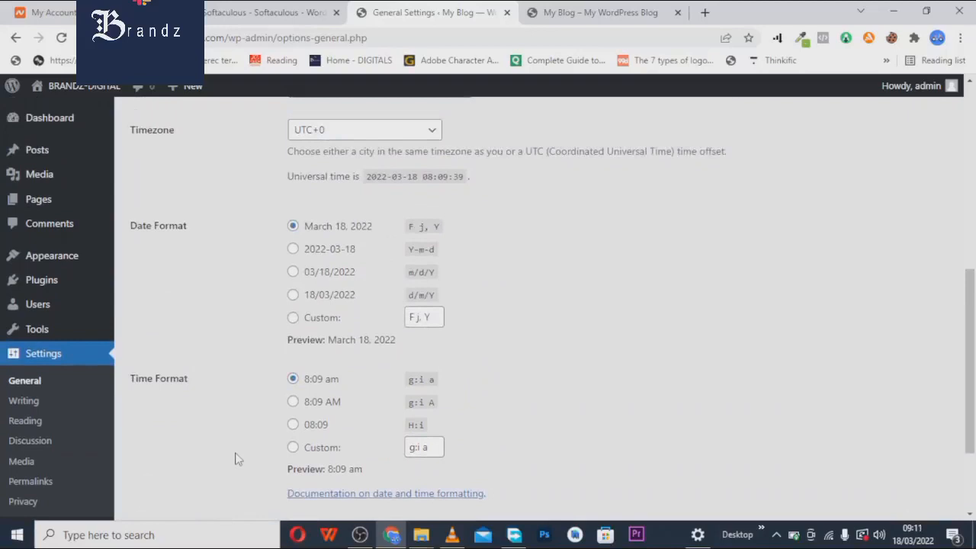
scroll(236, 457, "up", 3)
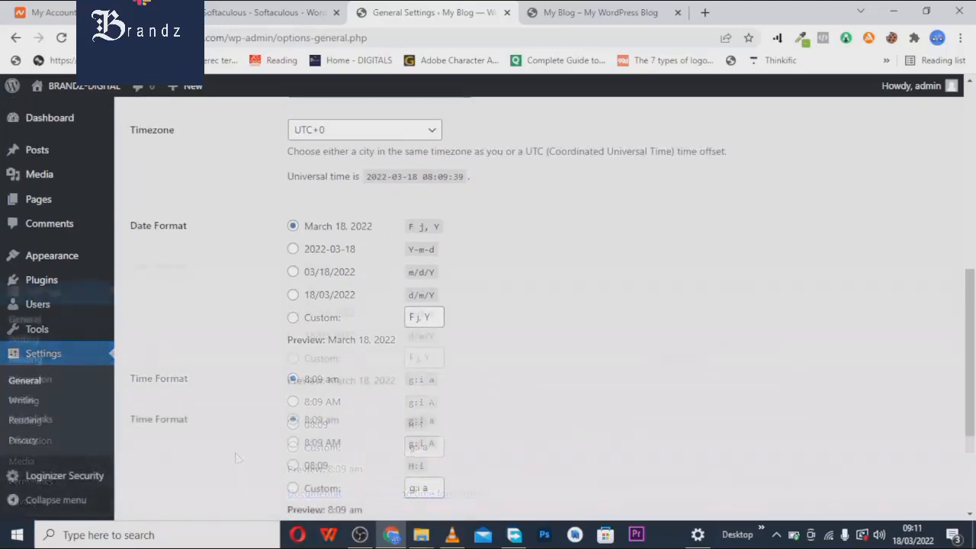
scroll(364, 255, "up", 1)
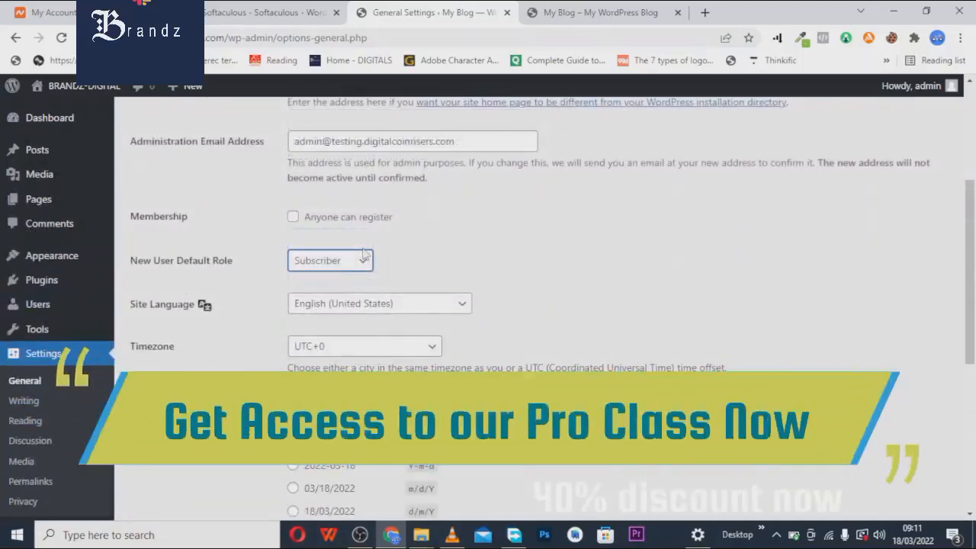
scroll(364, 255, "down", 3)
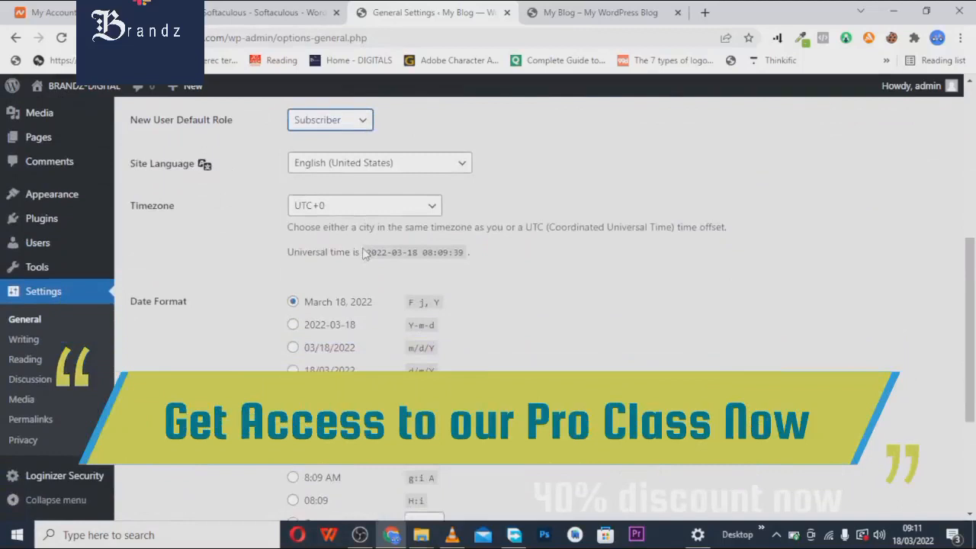
scroll(364, 254, "down", 5)
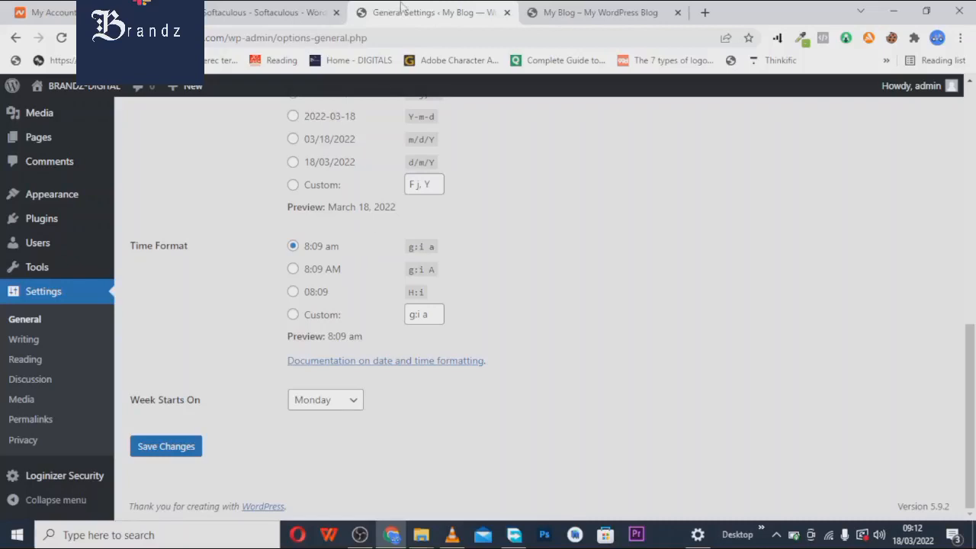
scroll(530, 178, "up", 5)
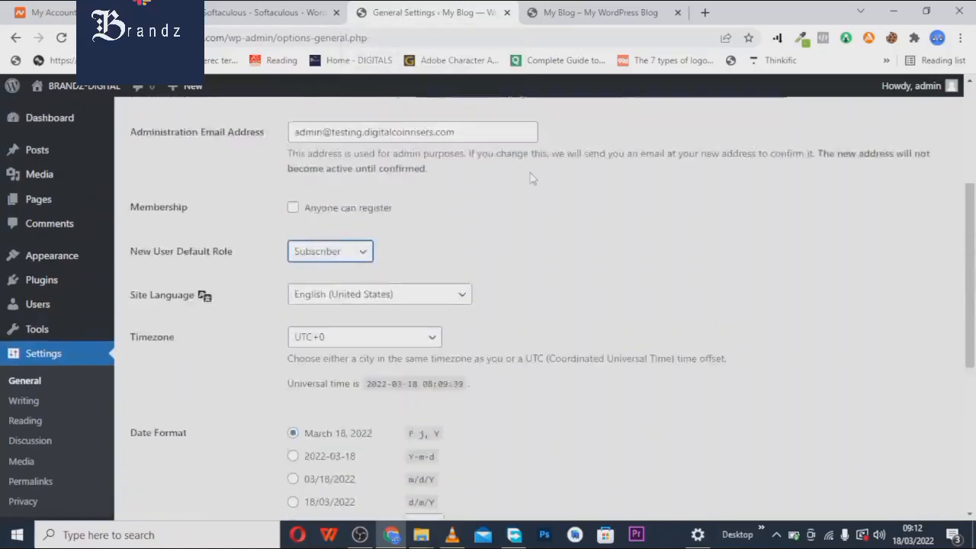
scroll(532, 177, "up", 2)
scroll(263, 205, "down", 5)
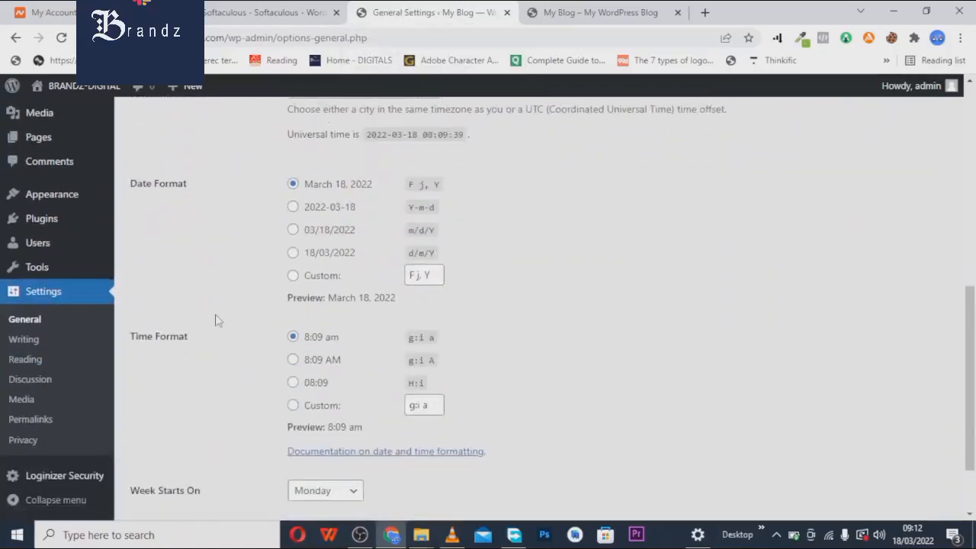
scroll(215, 321, "down", 3)
left_click(171, 450)
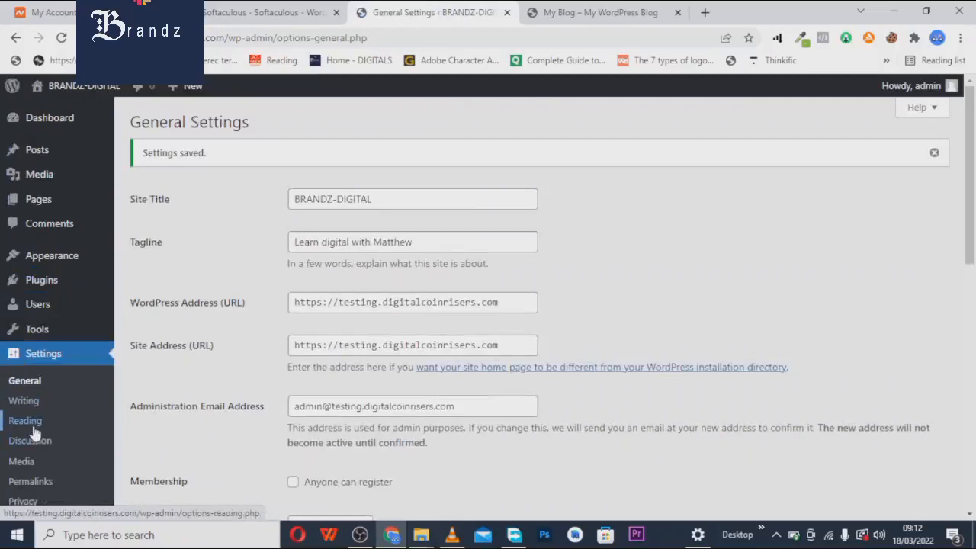
Preview the static-page homepage options, then save Reading settings with the homepage still showing latest posts.
left_click(31, 424)
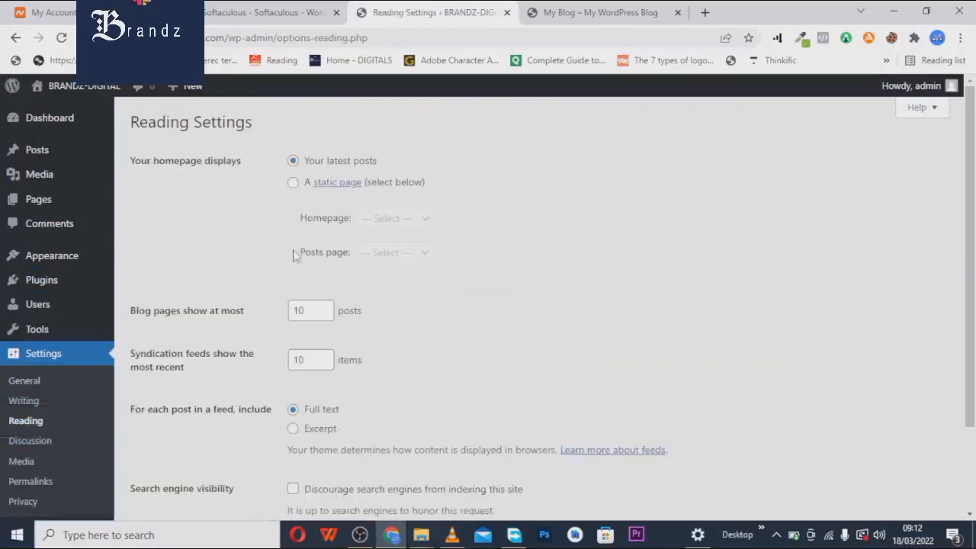
left_click(293, 183)
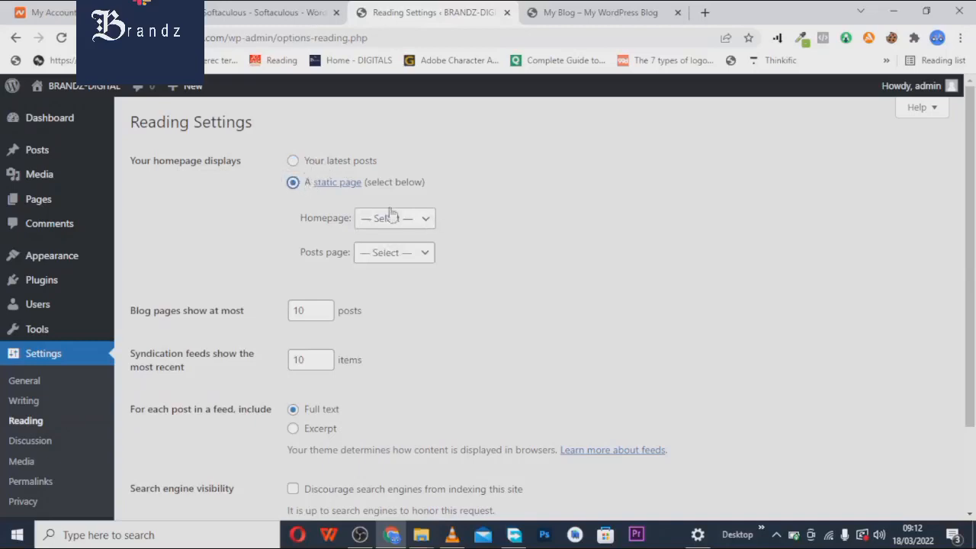
left_click(424, 220)
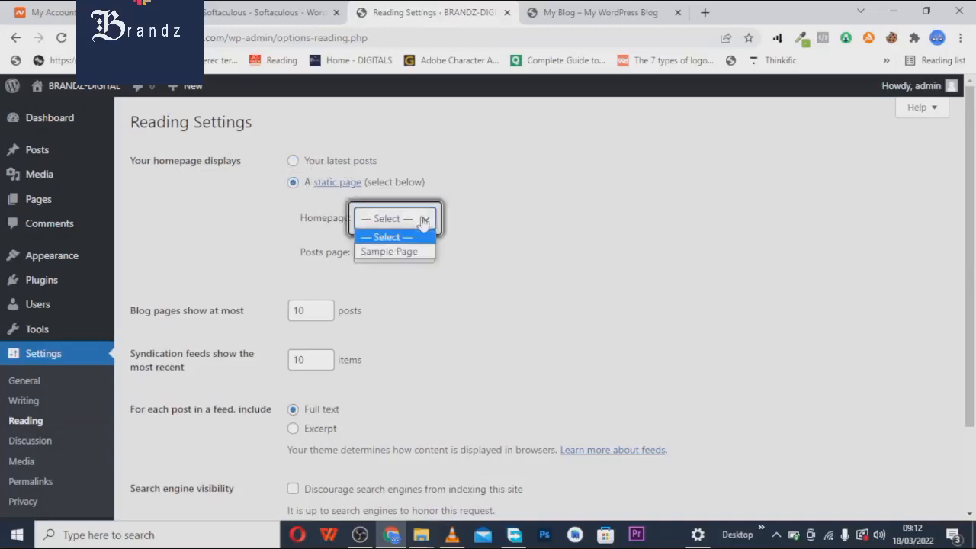
left_click(479, 261)
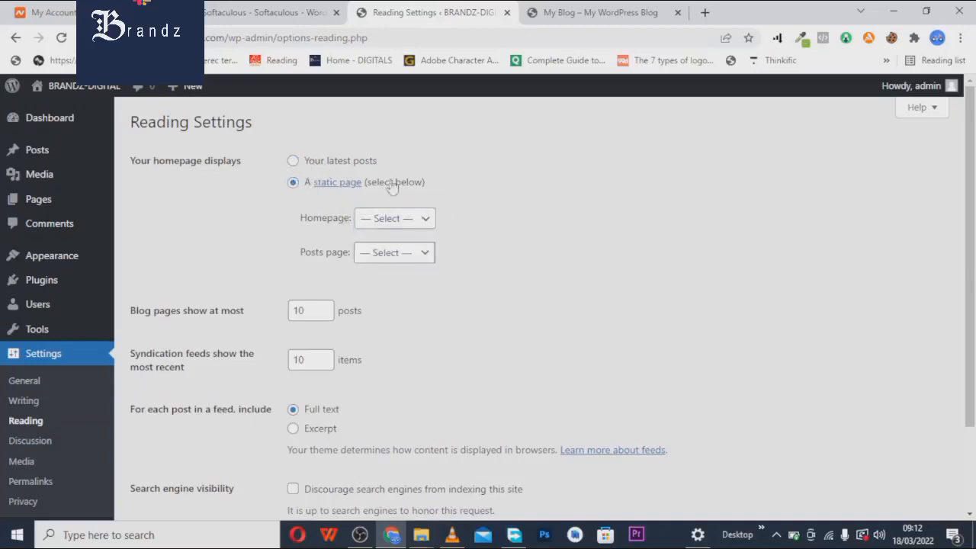
scroll(333, 344, "down", 2)
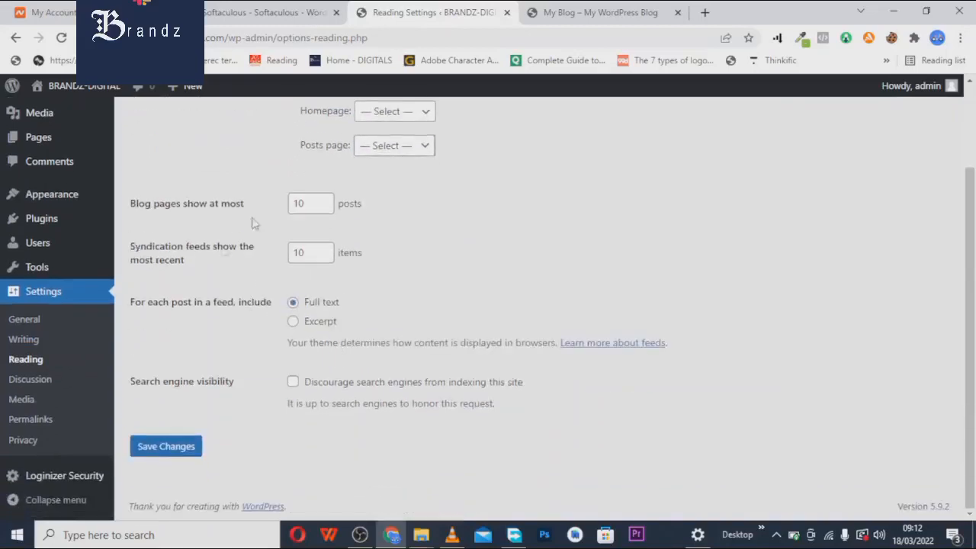
left_click(164, 446)
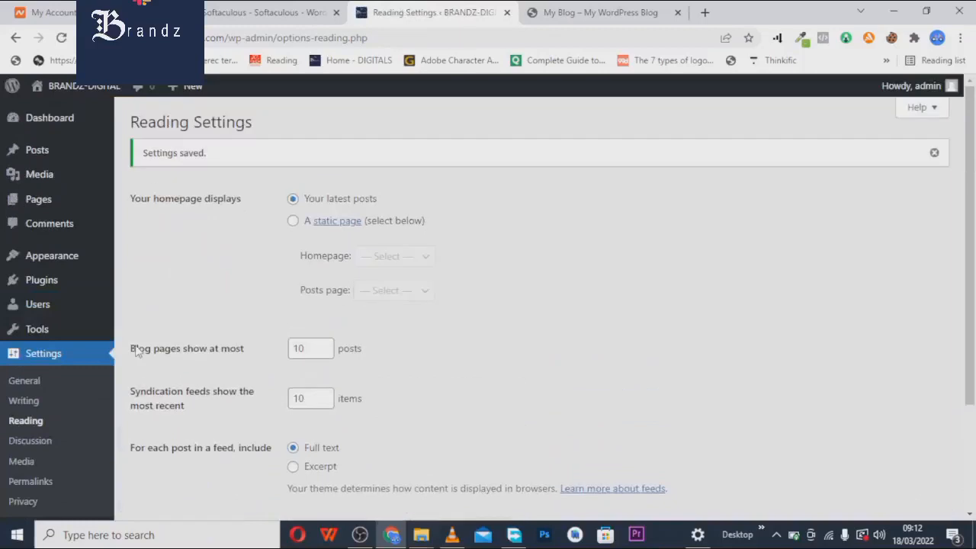
Set the permalink structure to Post name (/%postname%/) and save it.
left_click(21, 484)
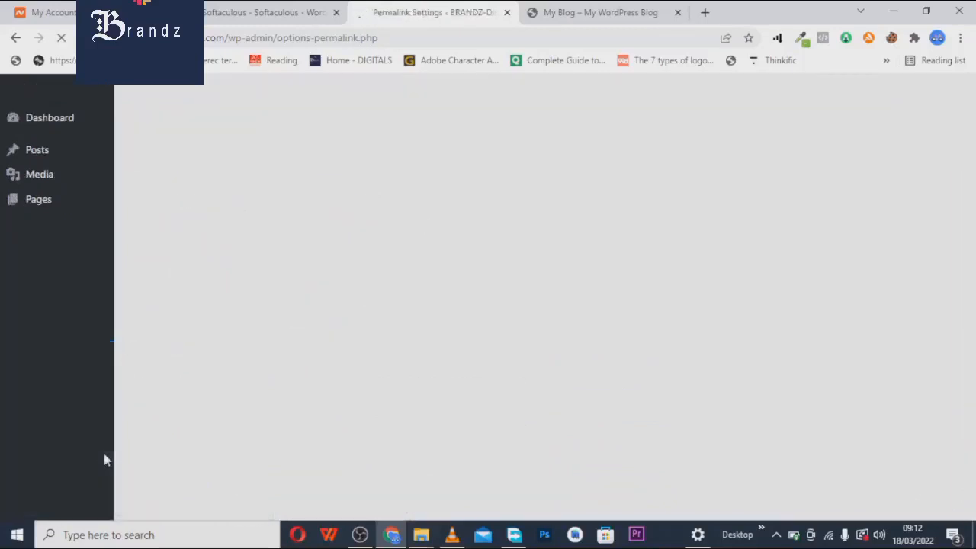
scroll(275, 376, "down", 2)
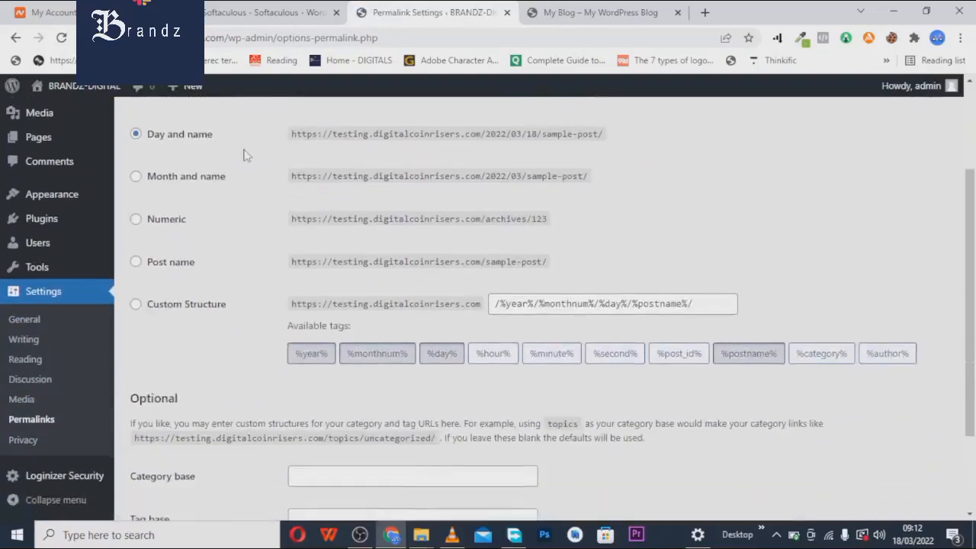
left_click(135, 279)
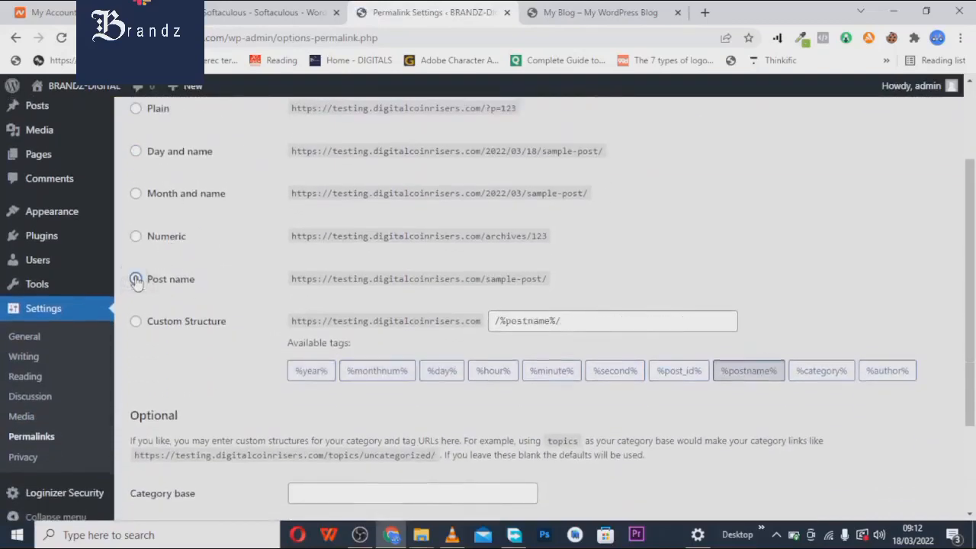
scroll(382, 289, "up", 2)
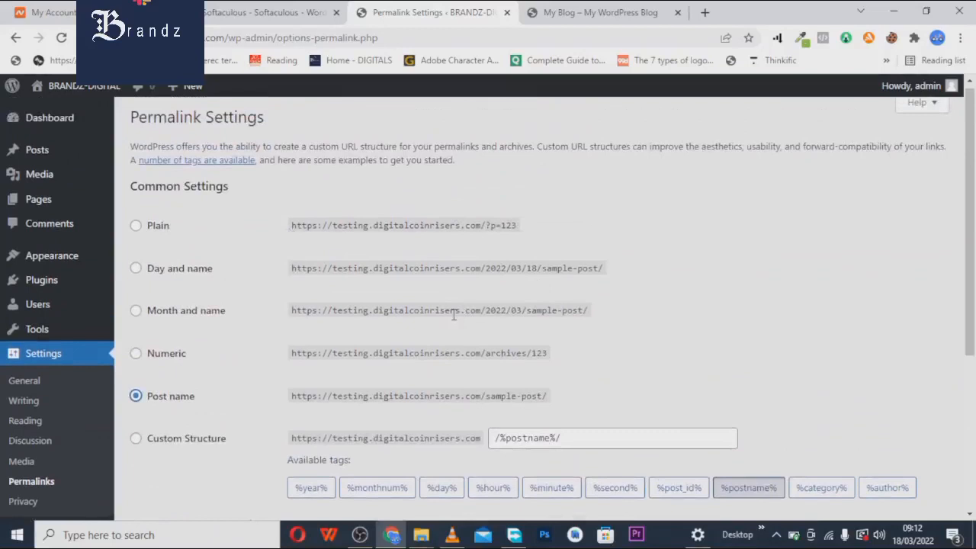
scroll(454, 315, "down", 2)
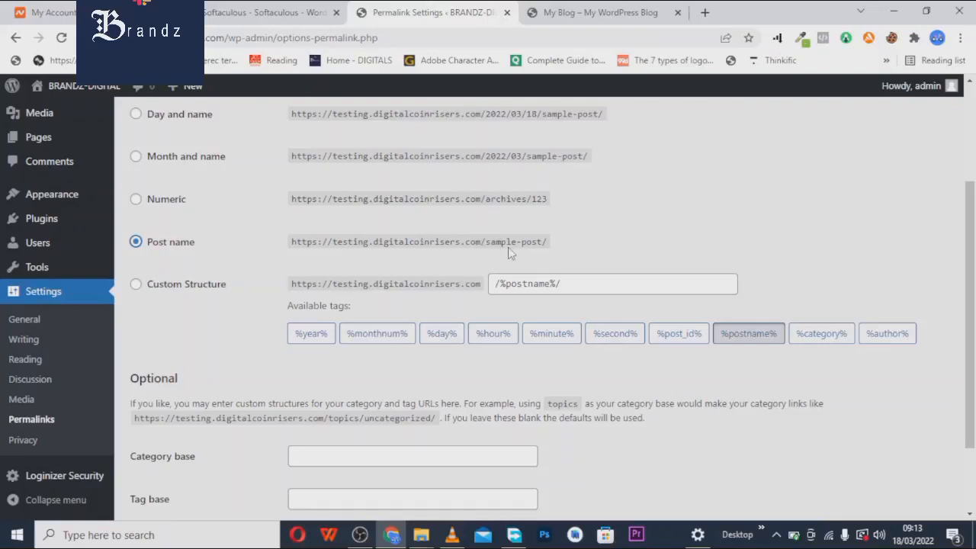
scroll(429, 281, "down", 2)
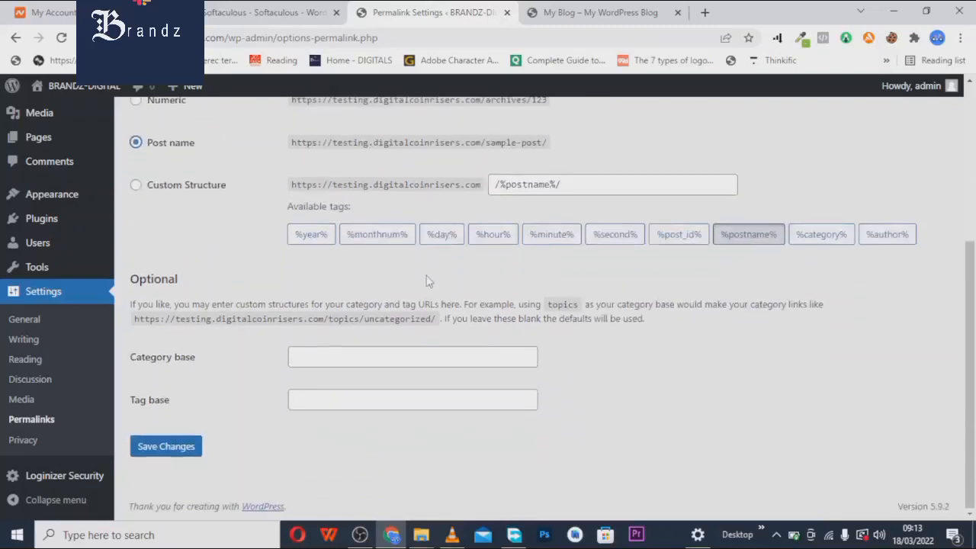
left_click(145, 450)
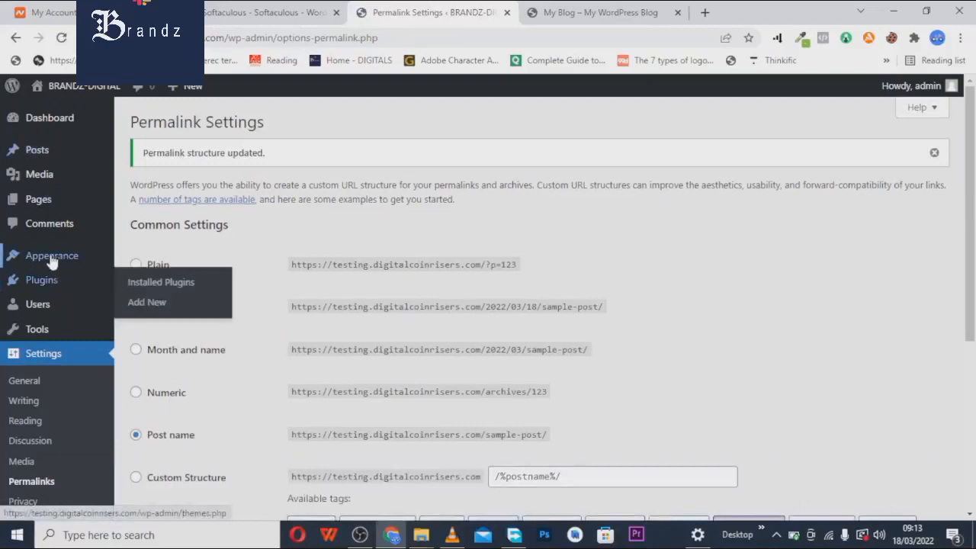
Check the live blog tab, then return to Permalink Settings.
left_click(653, 9)
scroll(434, 292, "up", 4)
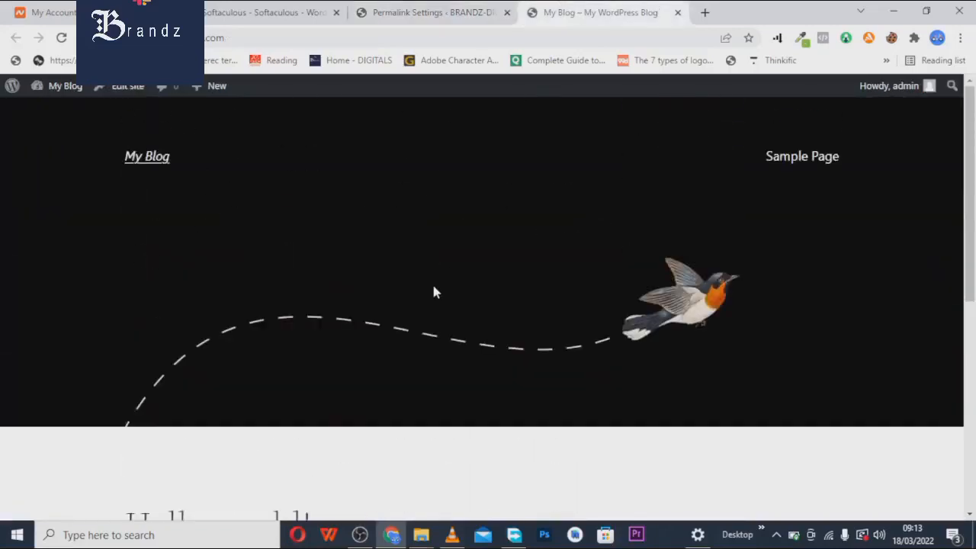
left_click(431, 12)
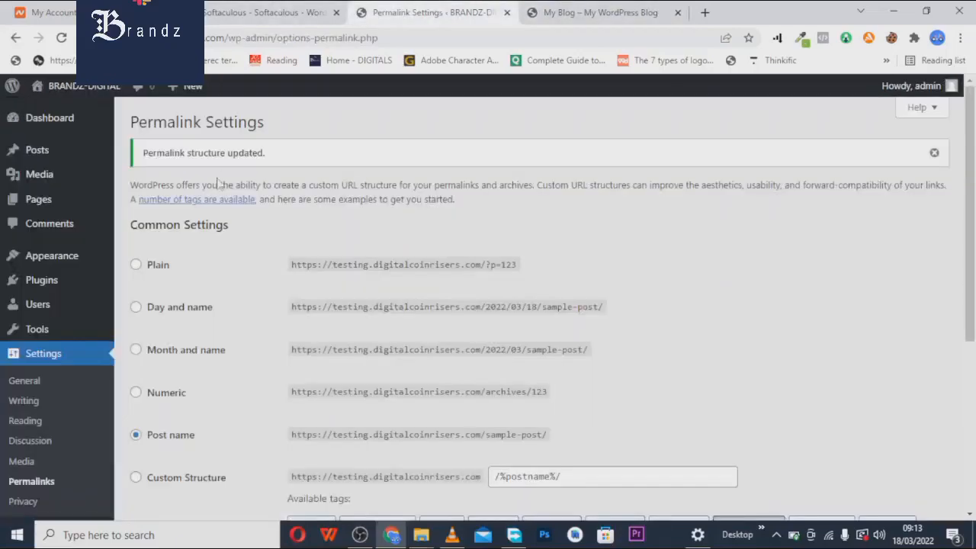
From Appearance > Themes > Add New, install the Astra theme and activate it.
mouse_move(67, 252)
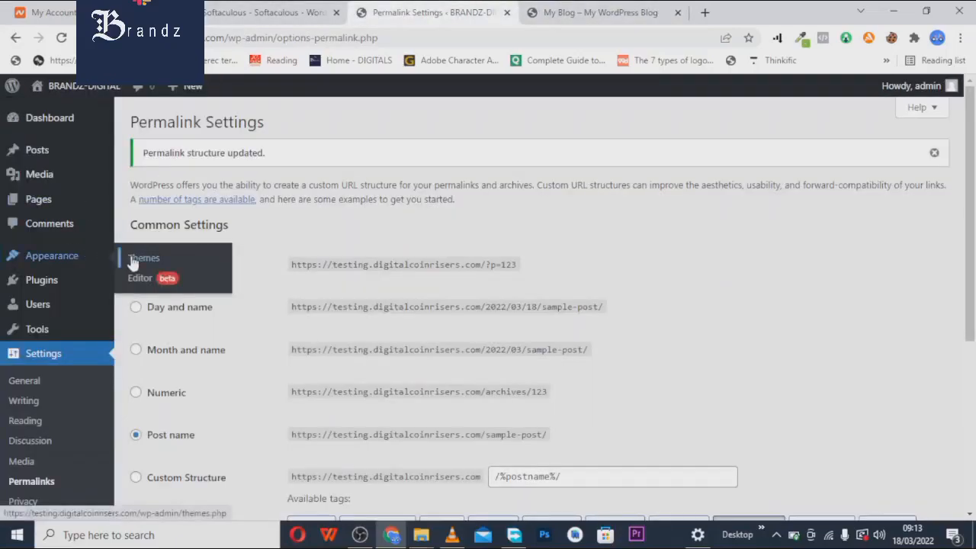
left_click(132, 259)
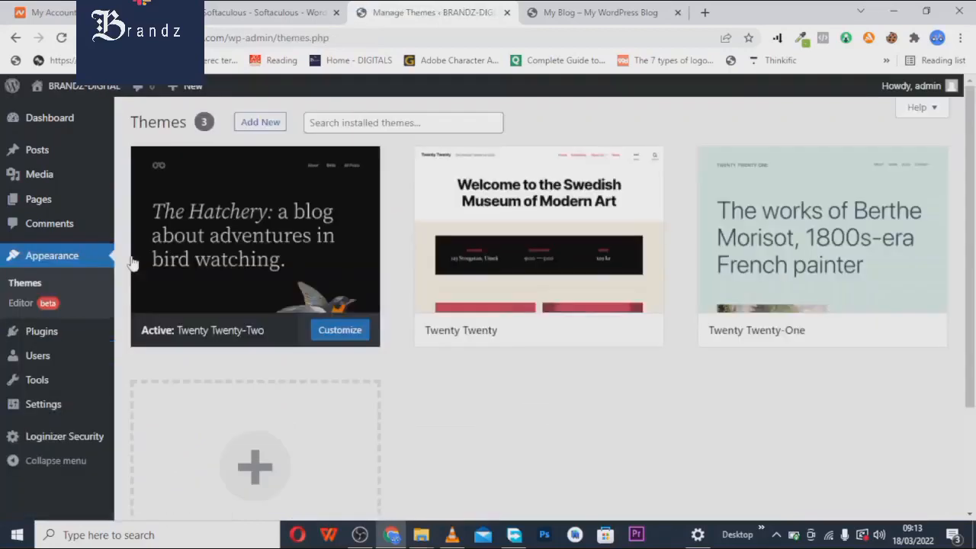
scroll(212, 399, "down", 1)
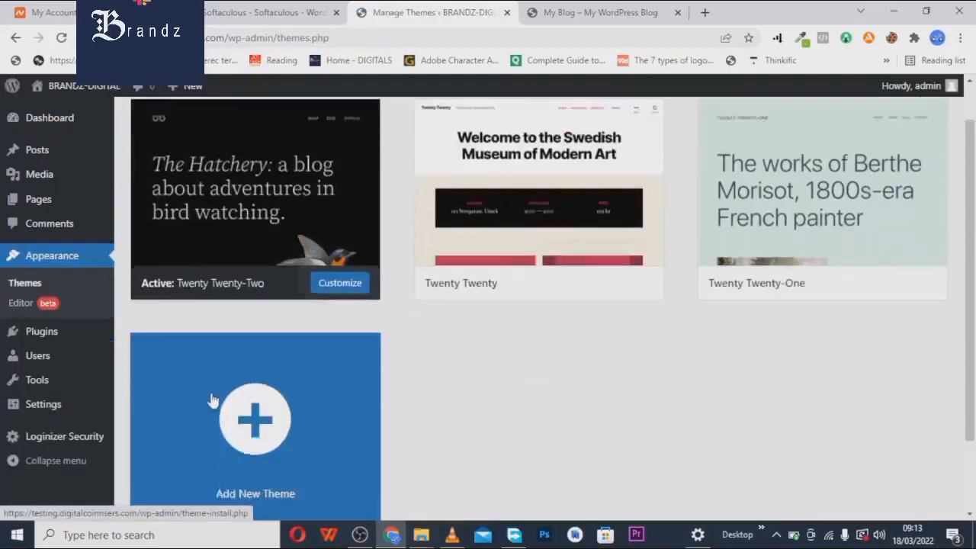
scroll(212, 400, "up", 1)
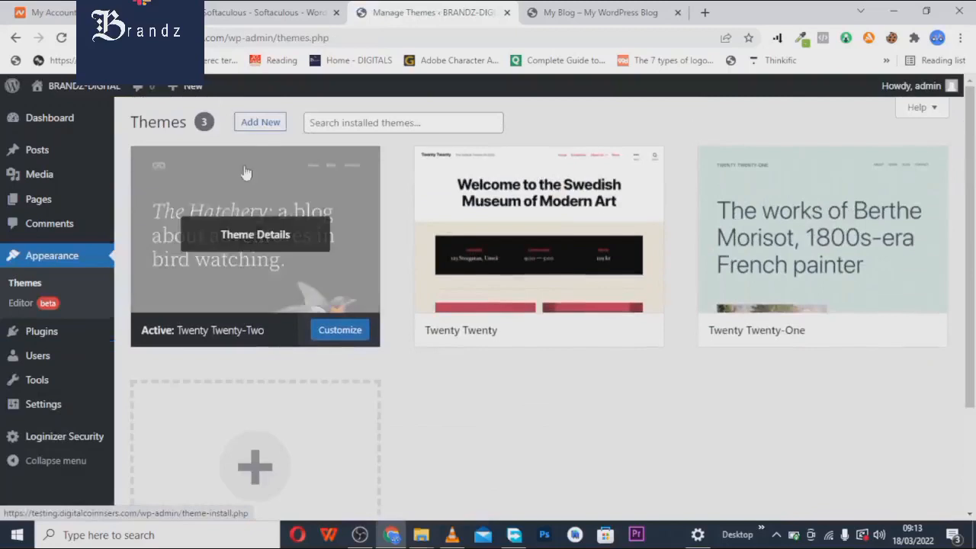
left_click(260, 122)
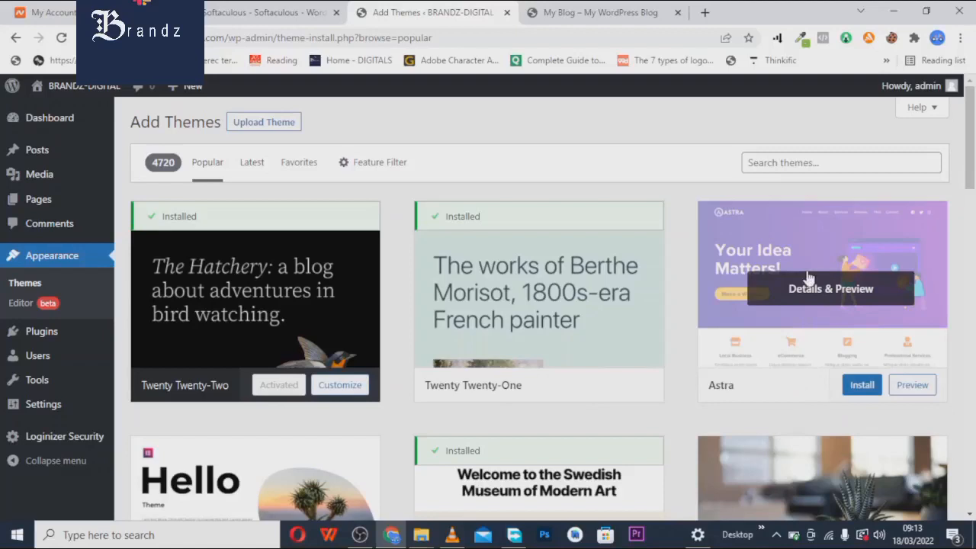
left_click(860, 381)
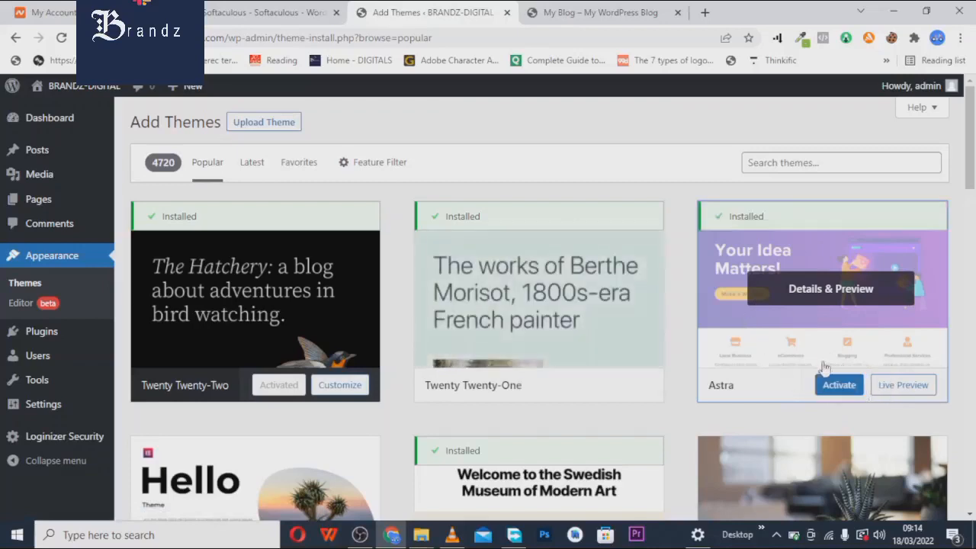
left_click(832, 392)
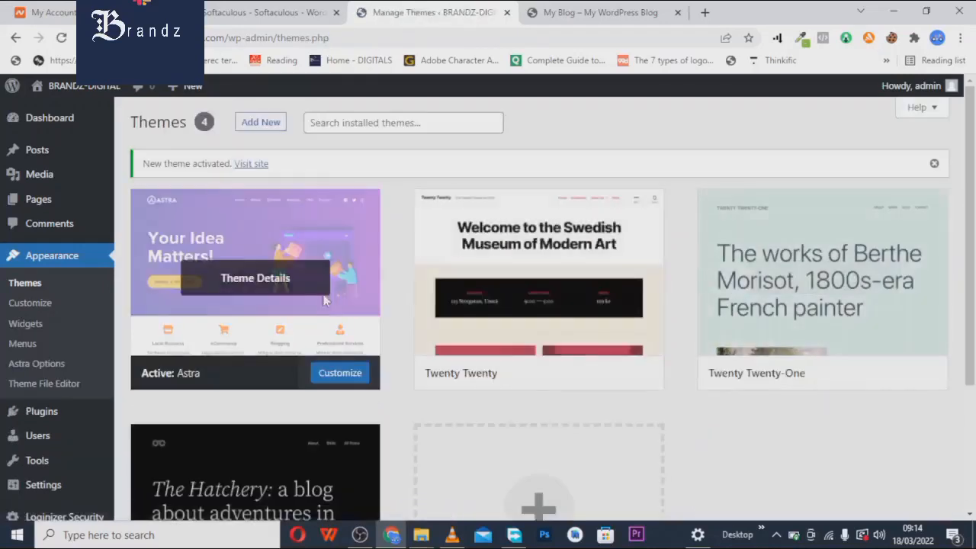
left_click(645, 12)
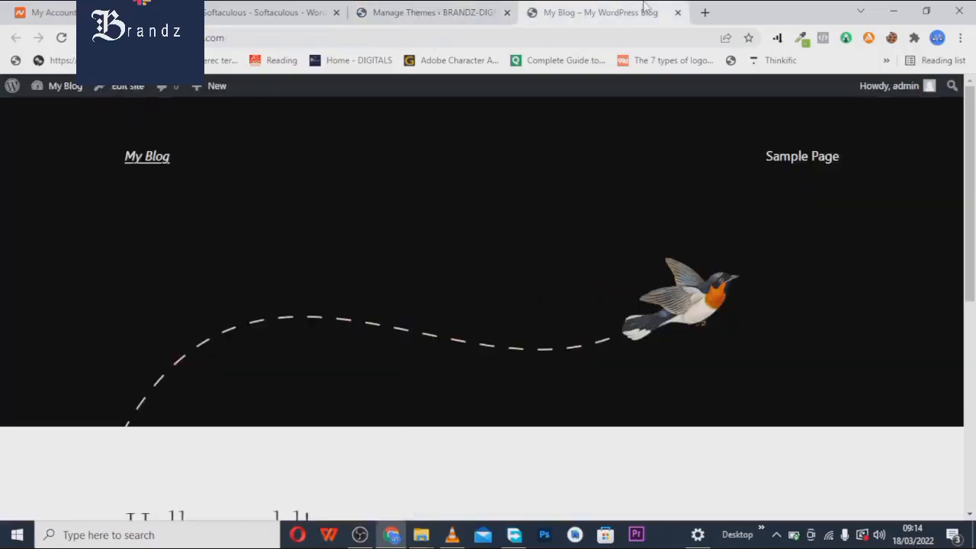
left_click(61, 37)
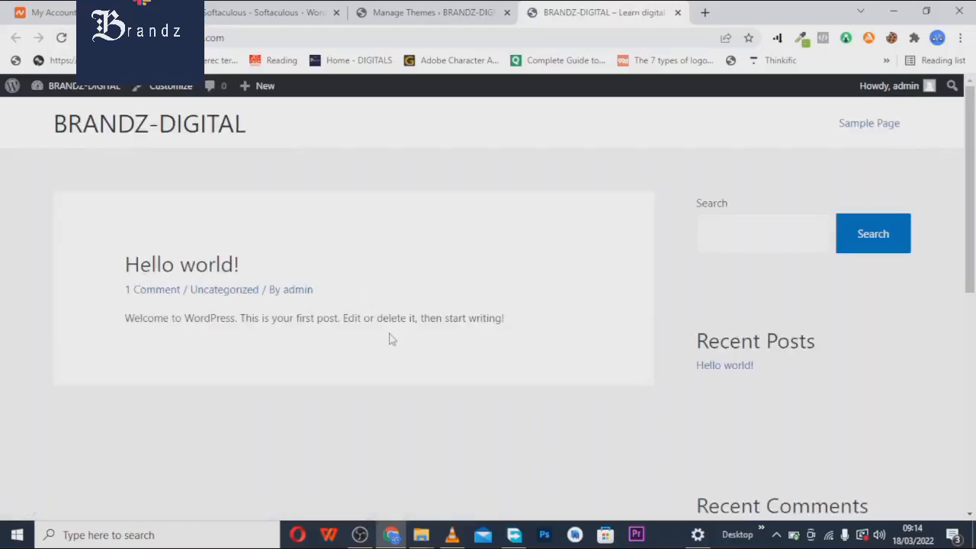
scroll(390, 338, "down", 3)
scroll(390, 338, "up", 3)
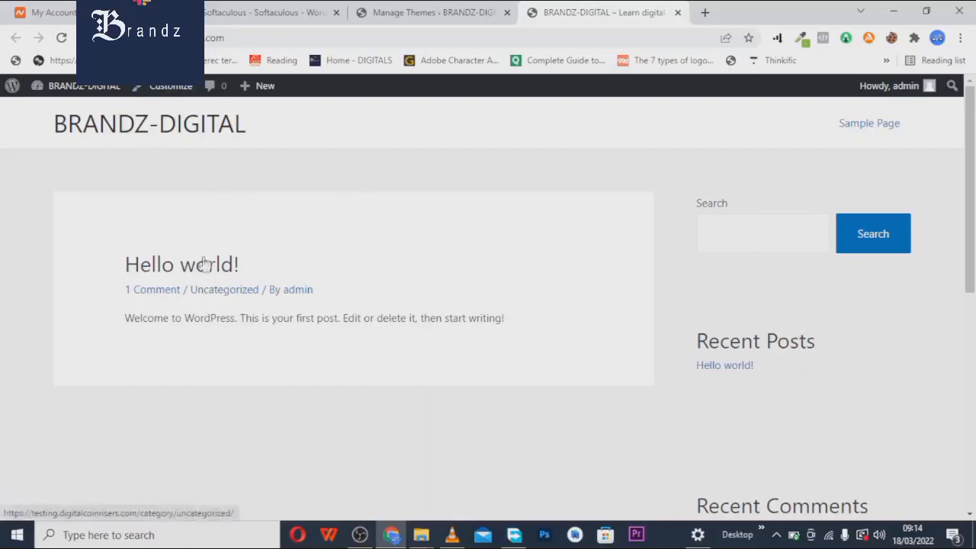
scroll(198, 356, "down", 6)
scroll(198, 357, "up", 3)
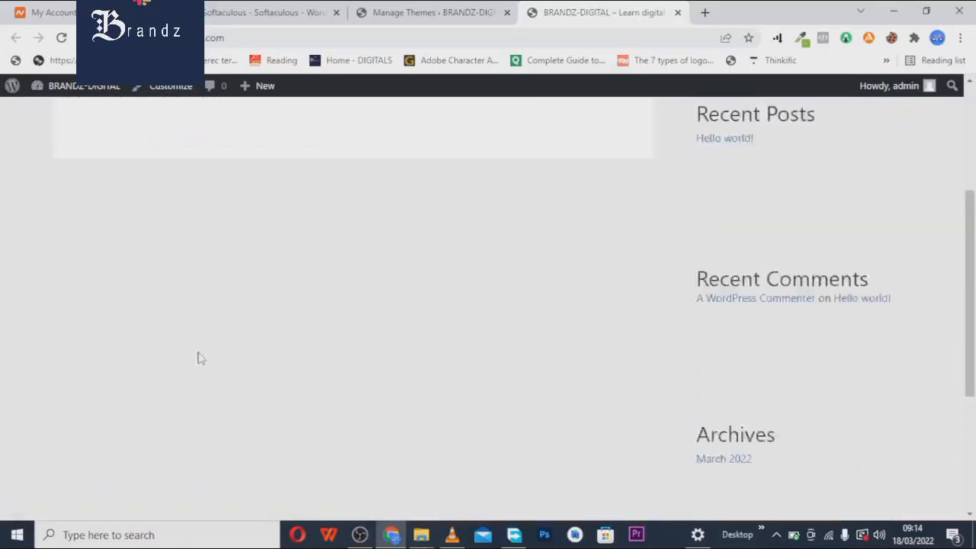
scroll(198, 359, "down", 3)
scroll(197, 356, "up", 10)
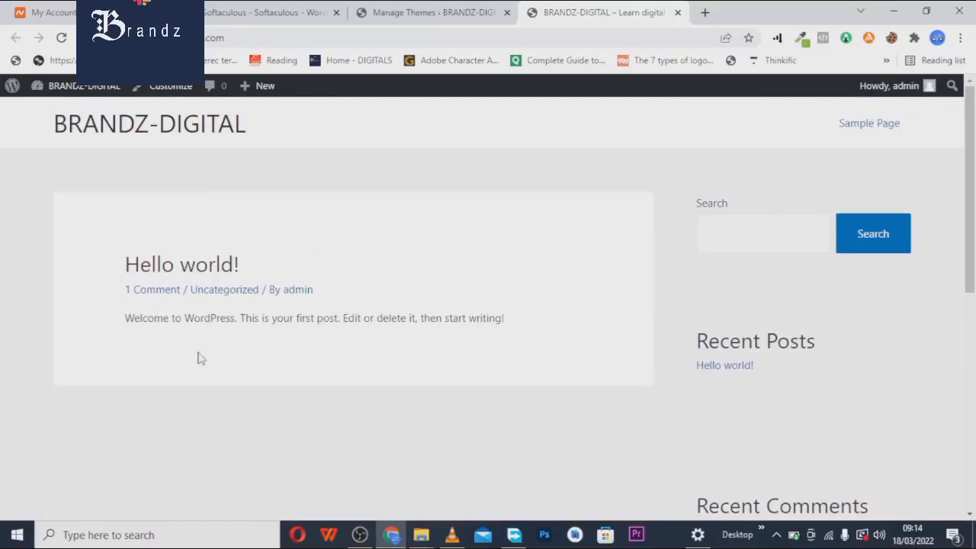
scroll(339, 299, "down", 1)
scroll(340, 300, "down", 5)
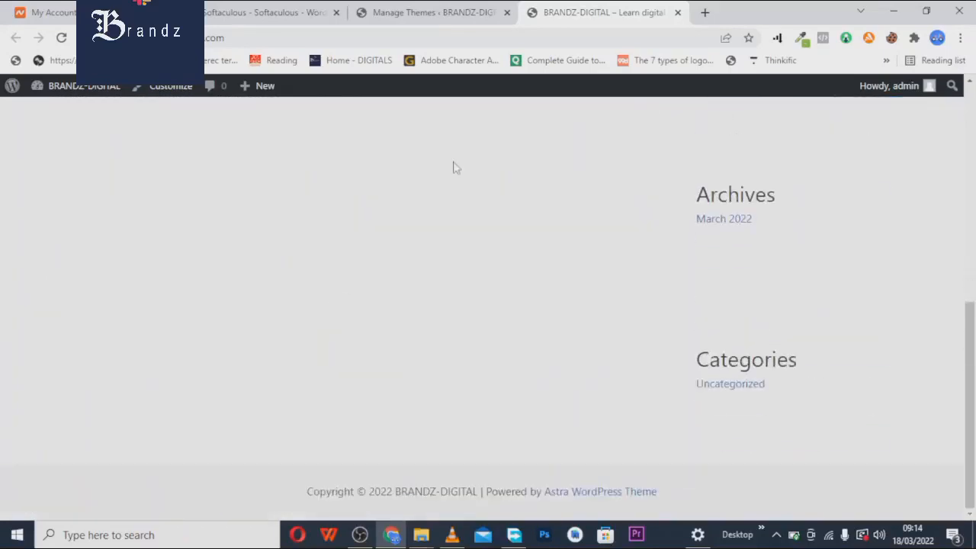
left_click(446, 7)
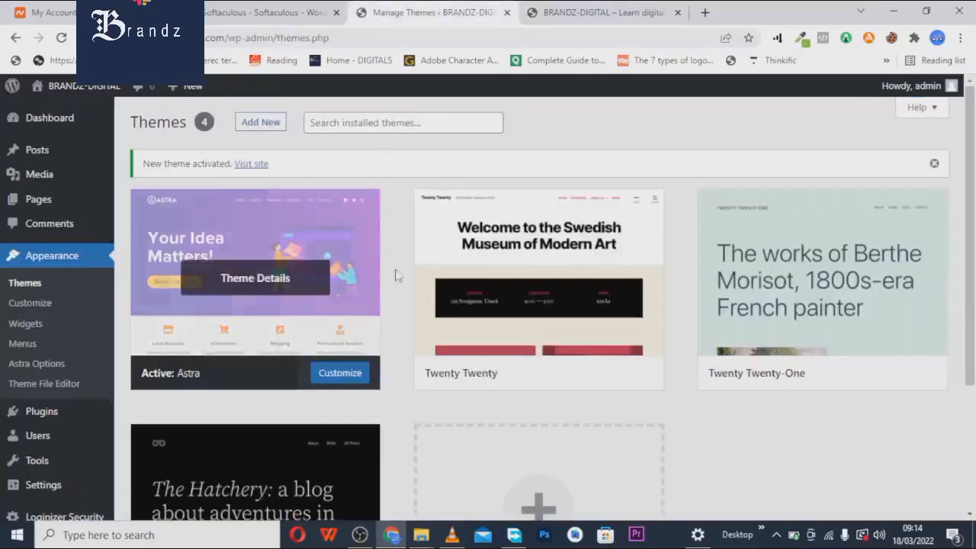
Delete Twenty Twenty, Twenty Twenty-One and Twenty Twenty-Two from Theme Details, confirming each with OK.
scroll(538, 158, "down", 1)
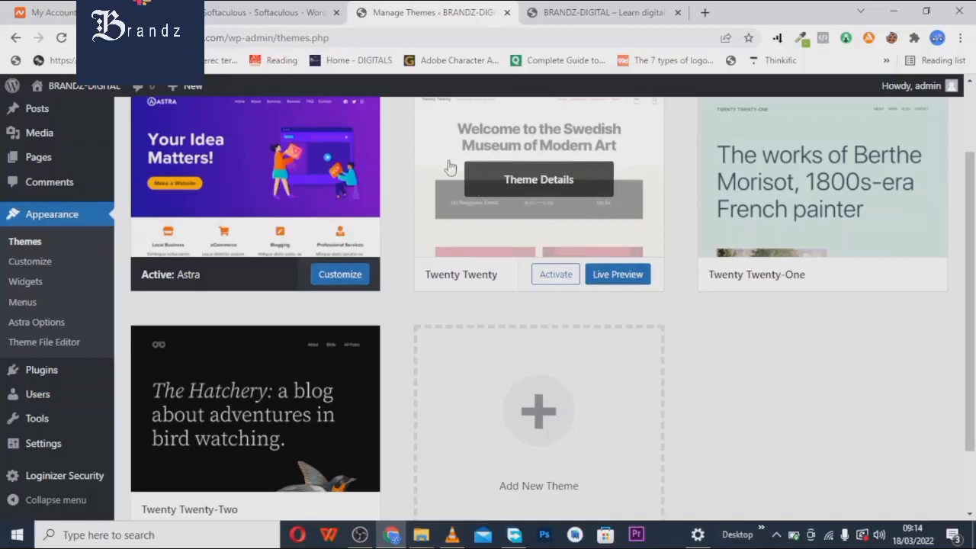
left_click(454, 168)
scroll(744, 390, "down", 3)
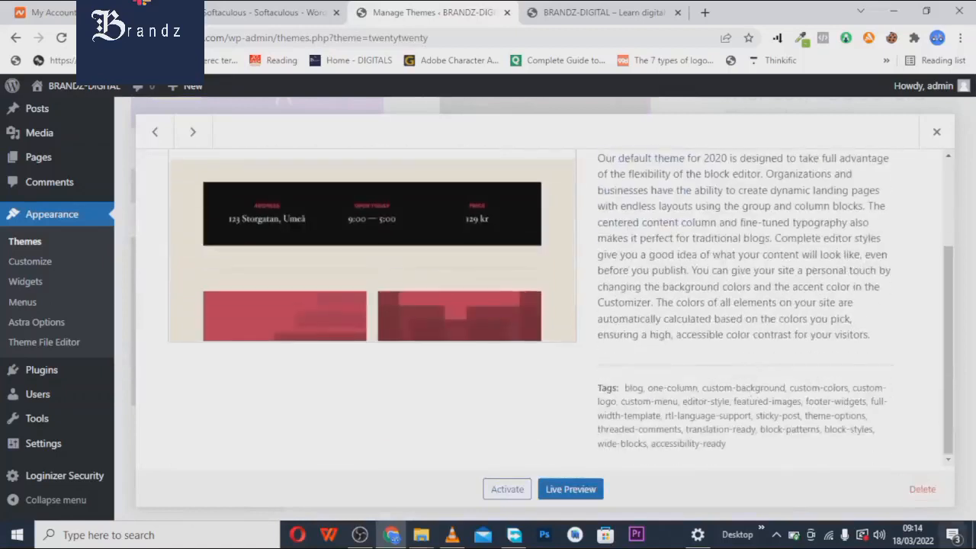
left_click(922, 489)
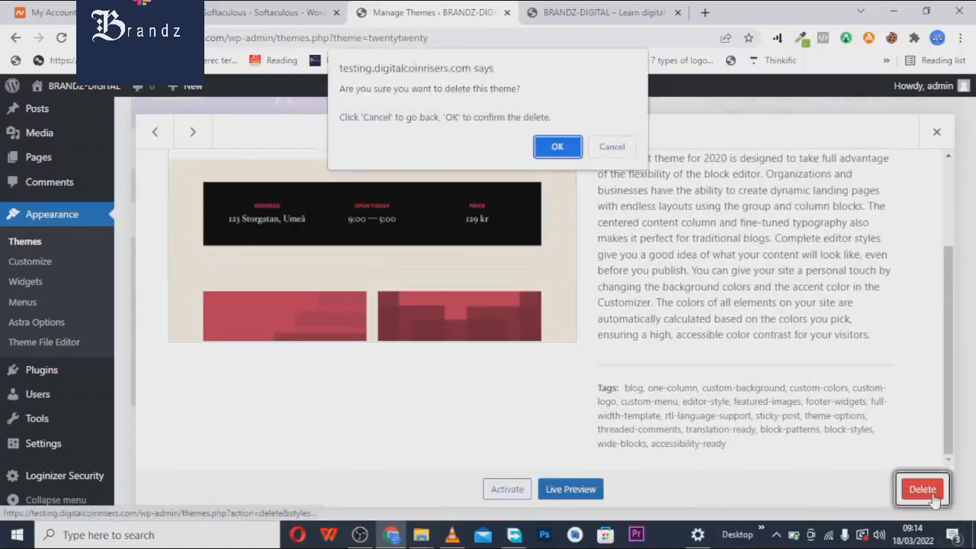
left_click(558, 147)
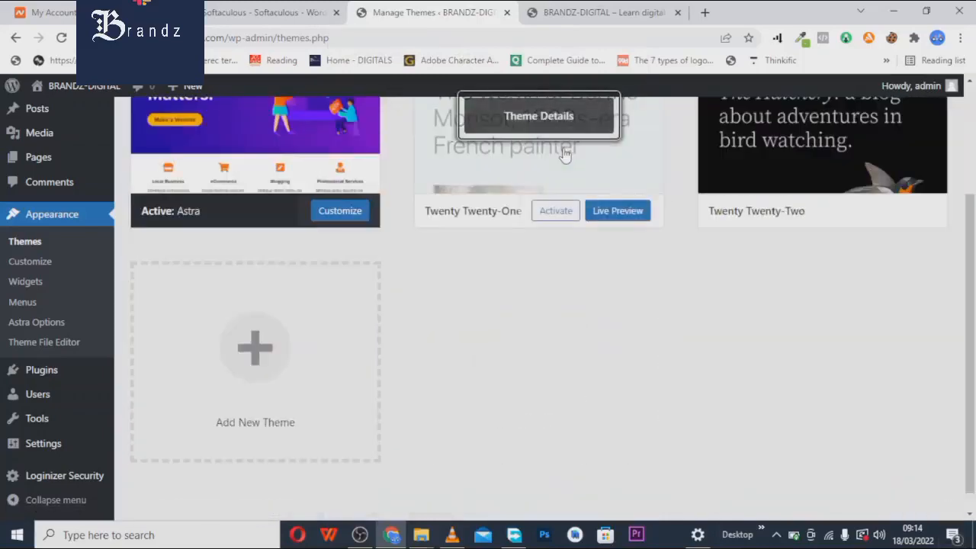
left_click(561, 164)
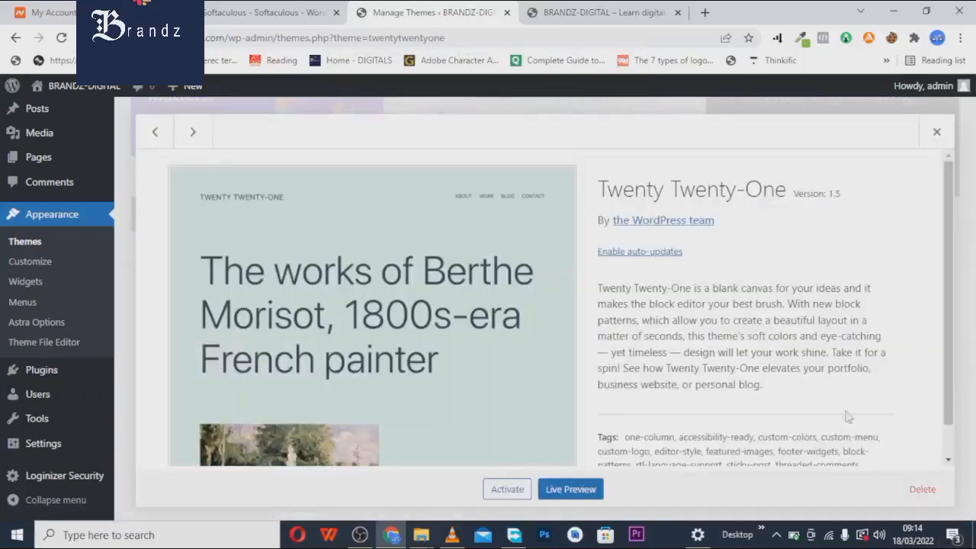
left_click(921, 489)
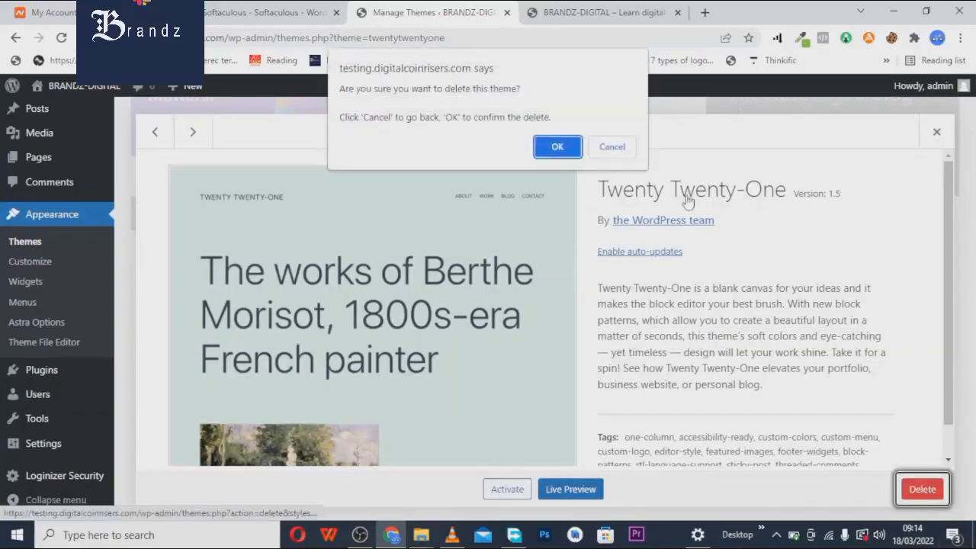
left_click(557, 147)
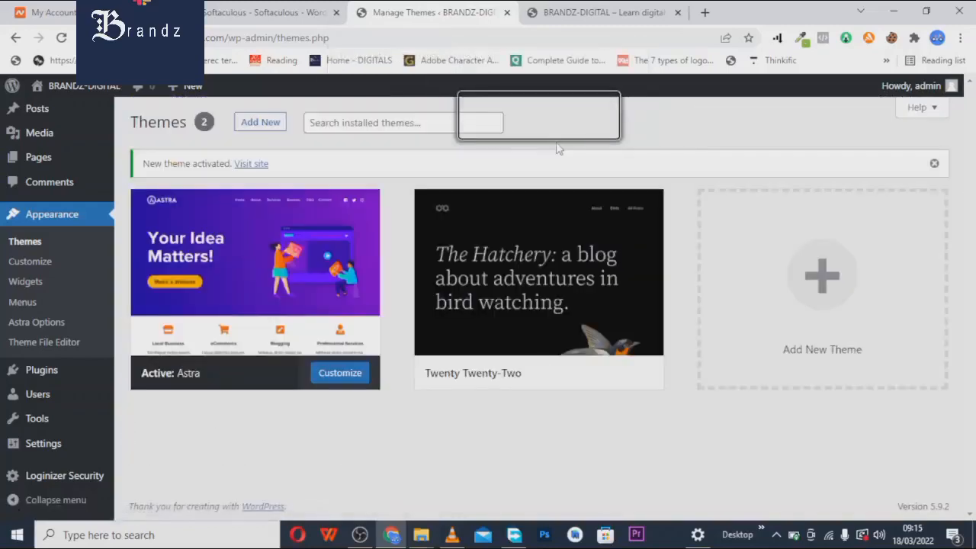
left_click(517, 307)
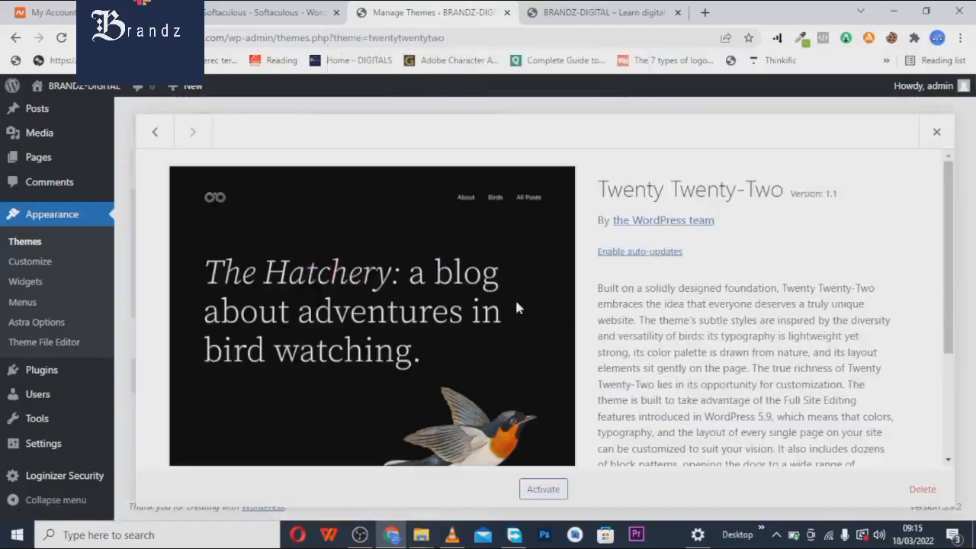
left_click(935, 490)
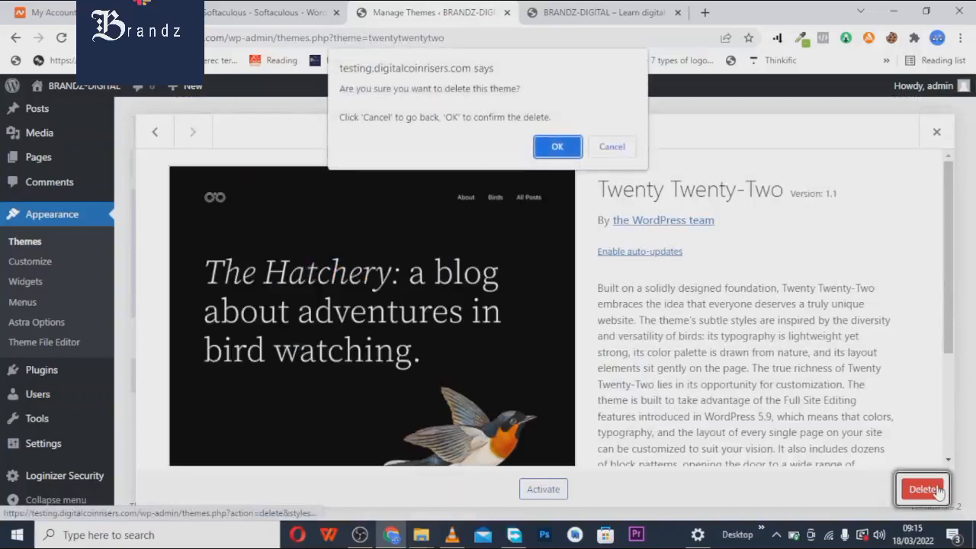
left_click(557, 147)
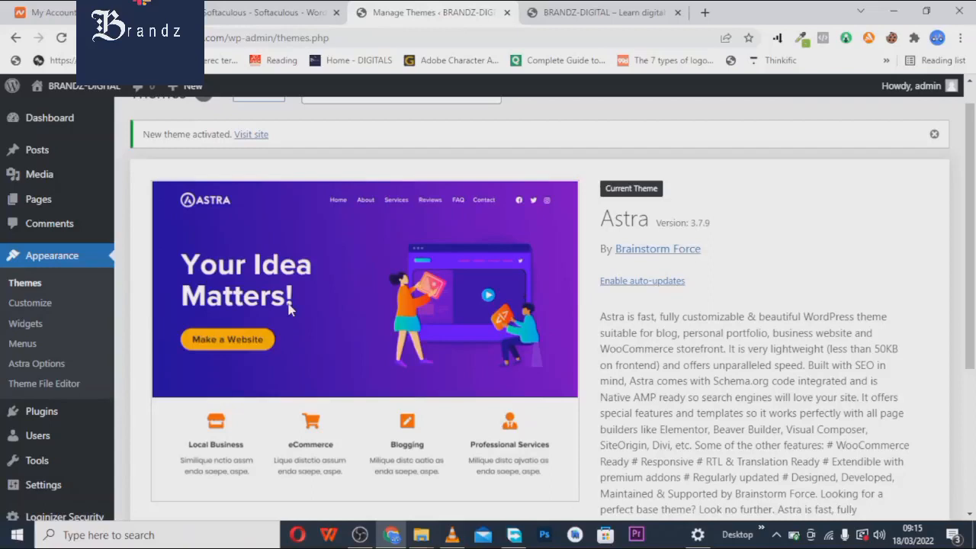
Open Appearance > Astra Options and review its Astra Pro features and free plugin list.
left_click(25, 371)
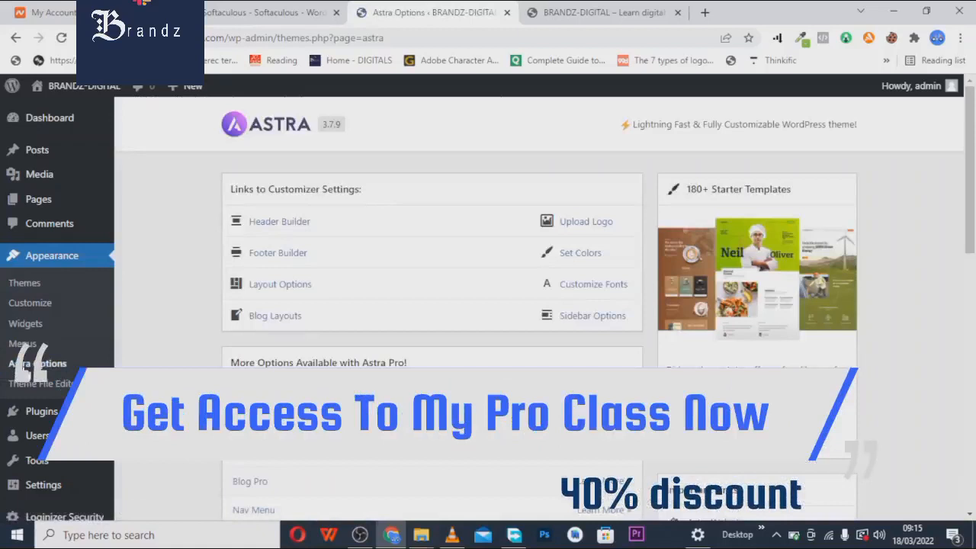
scroll(458, 321, "down", 3)
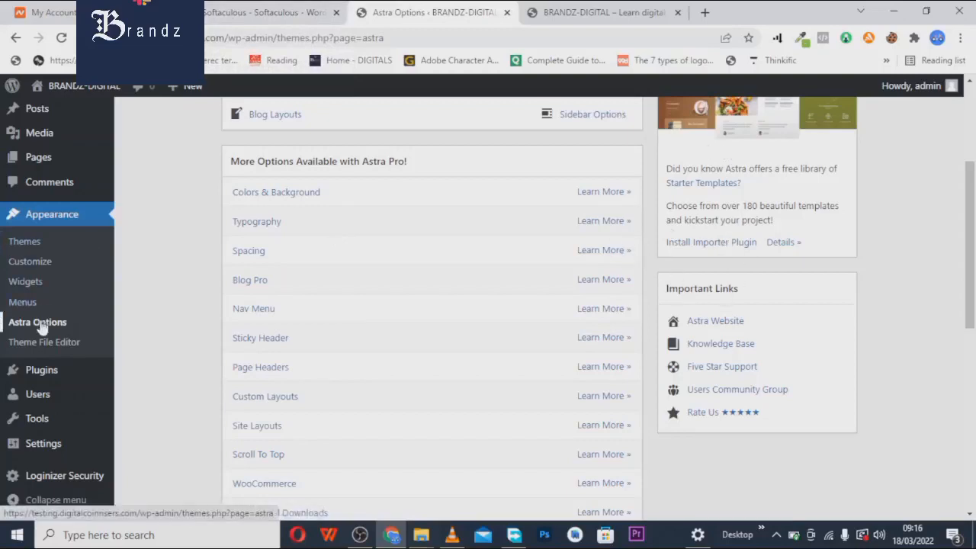
scroll(677, 191, "up", 1)
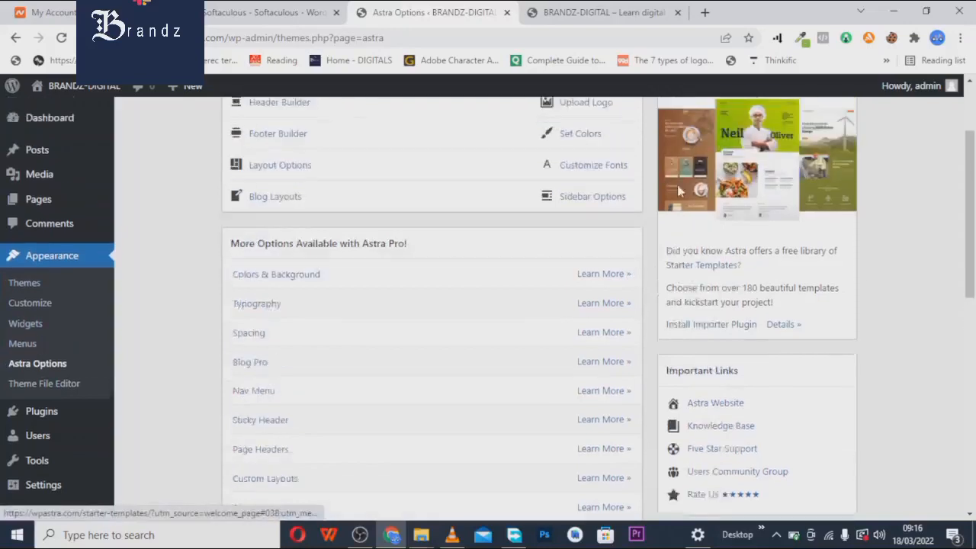
scroll(549, 149, "up", 1)
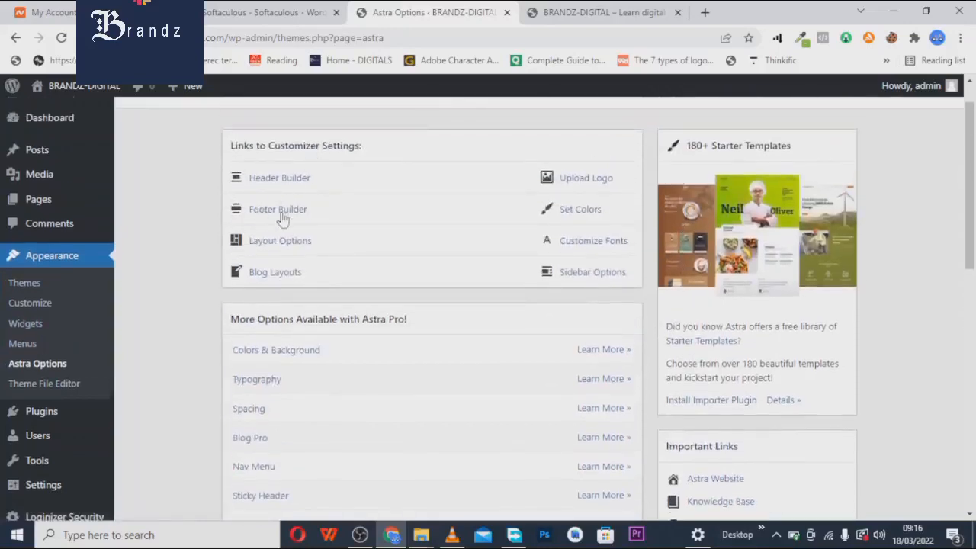
scroll(282, 355, "down", 3)
scroll(281, 358, "down", 2)
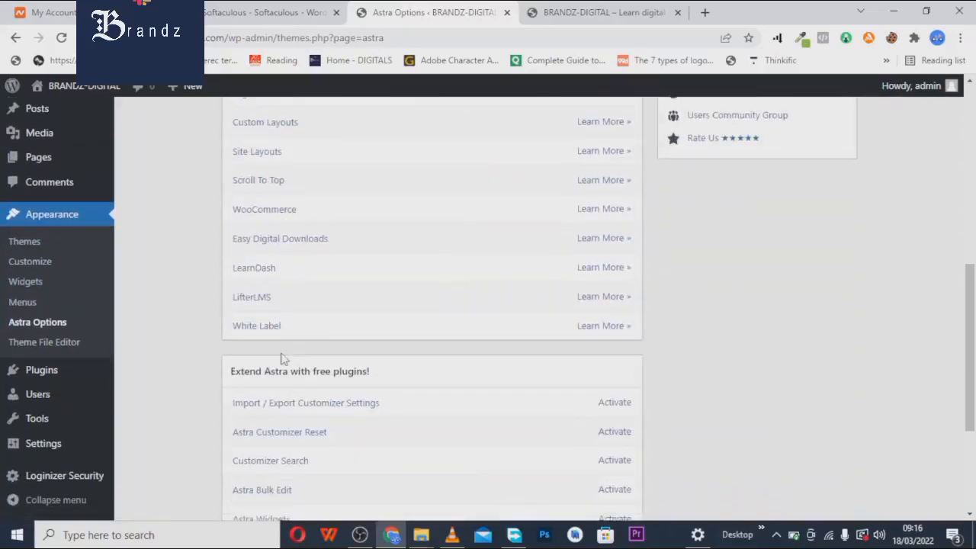
scroll(310, 392, "down", 3)
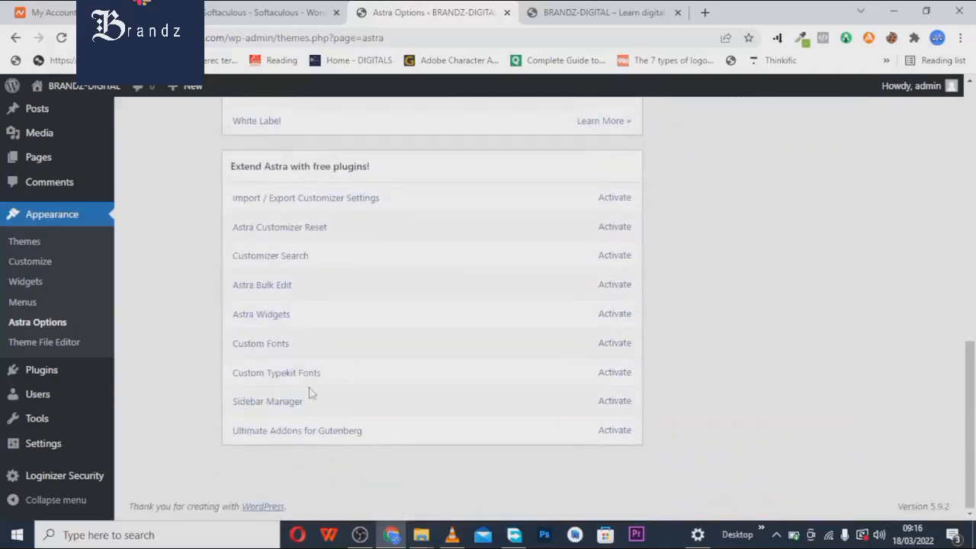
scroll(432, 336, "up", 1)
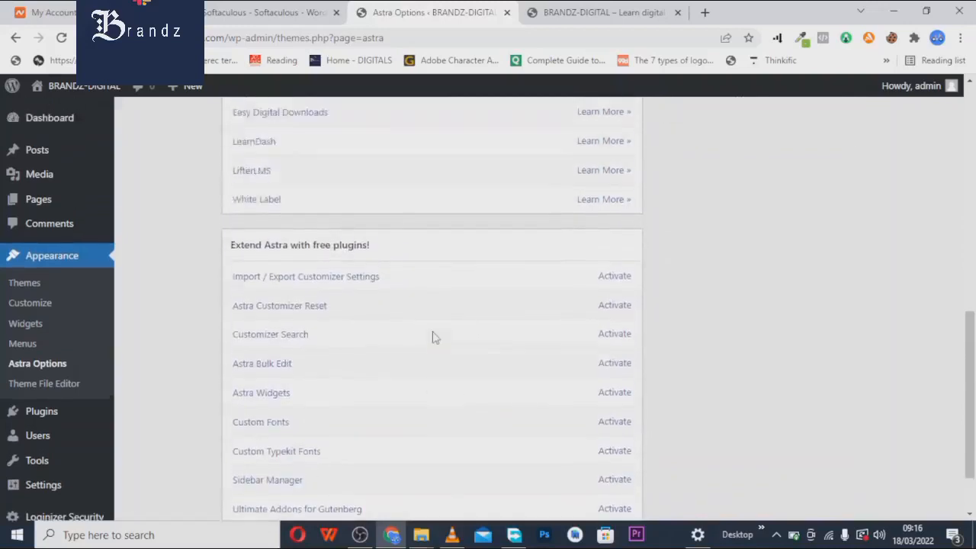
scroll(433, 337, "up", 5)
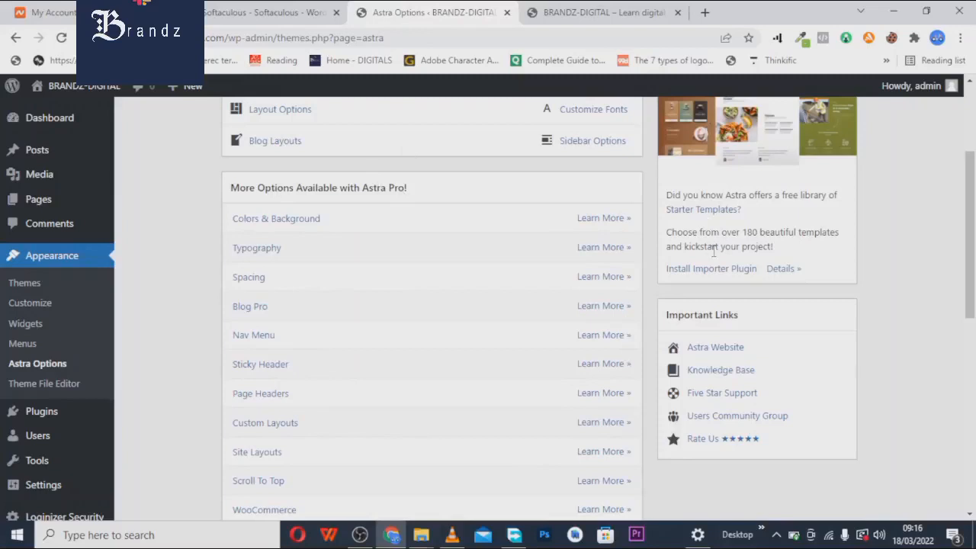
left_click(719, 270)
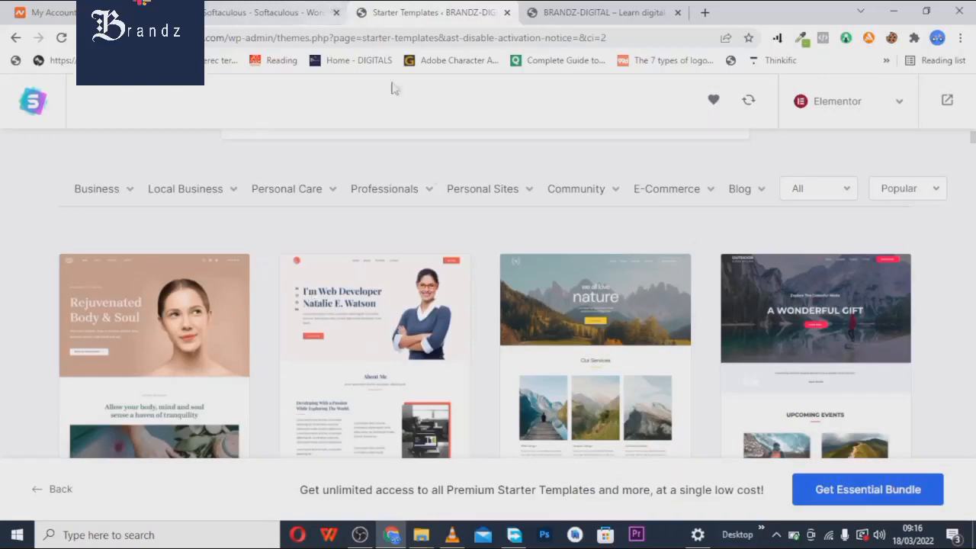
scroll(616, 340, "down", 1)
scroll(616, 340, "down", 10)
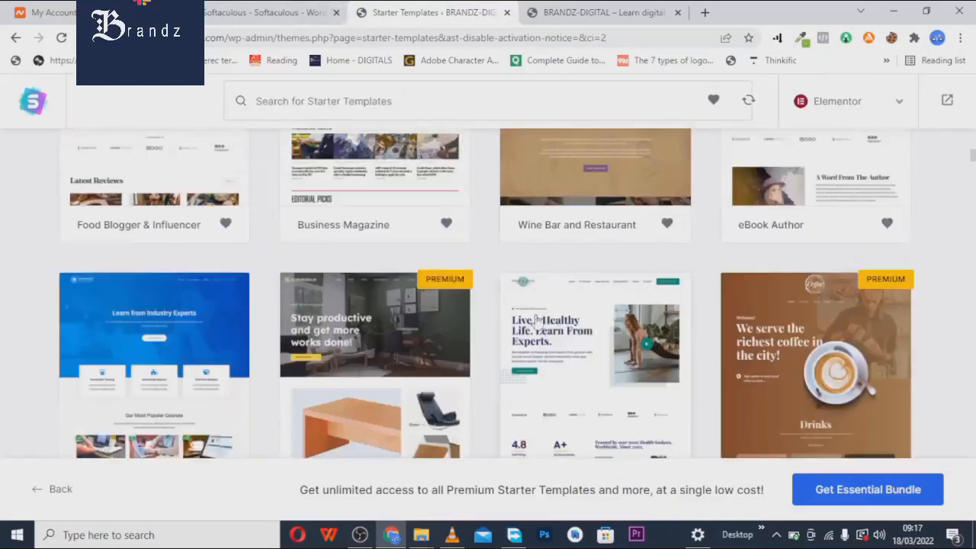
scroll(388, 331, "down", 5)
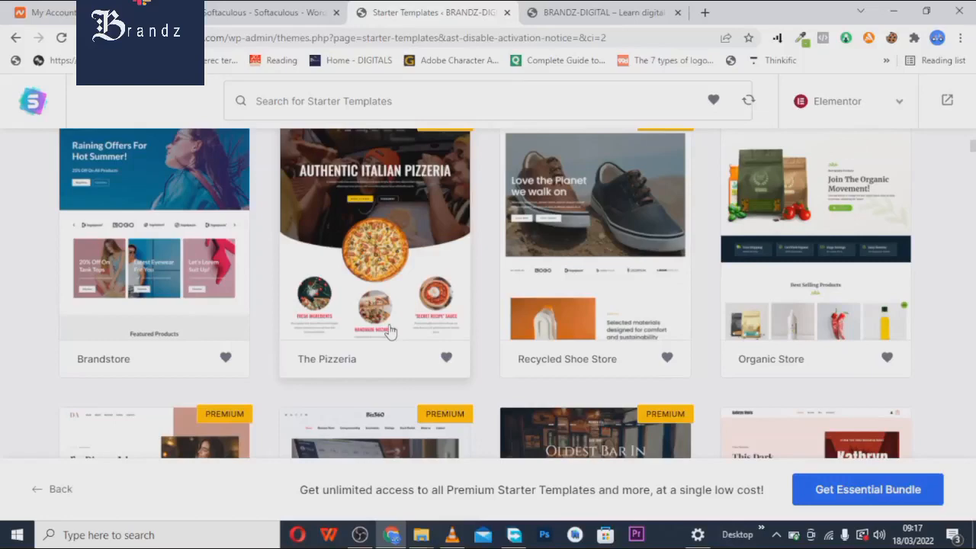
scroll(389, 331, "up", 10)
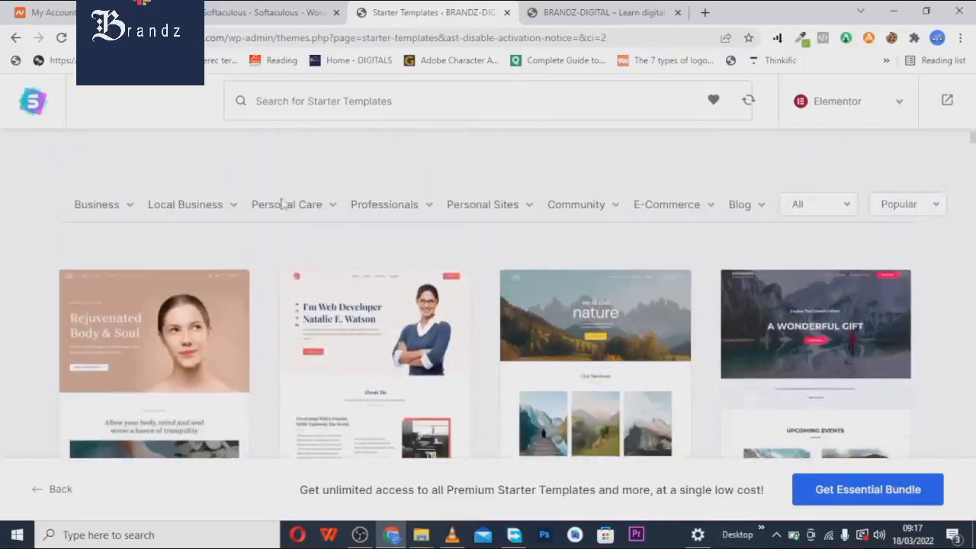
scroll(319, 329, "down", 5)
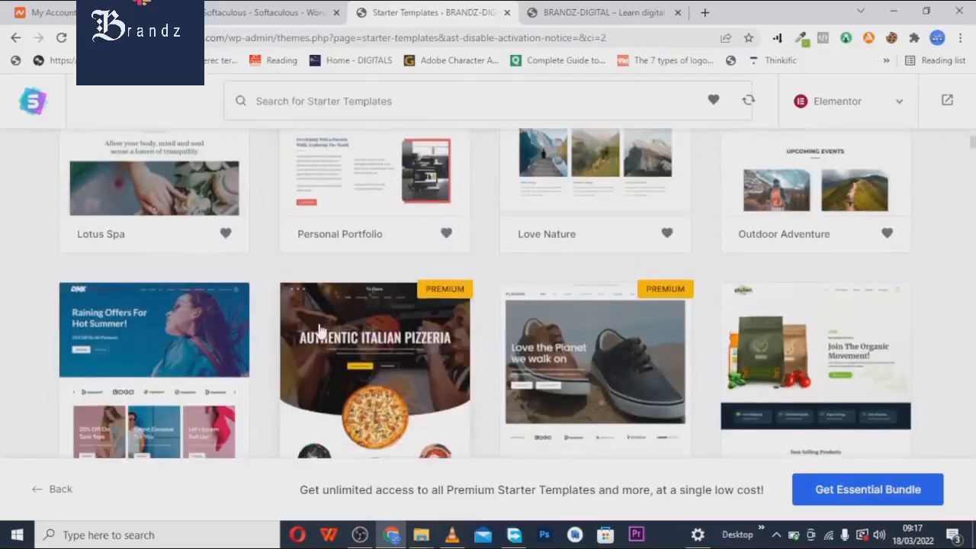
scroll(320, 328, "down", 10)
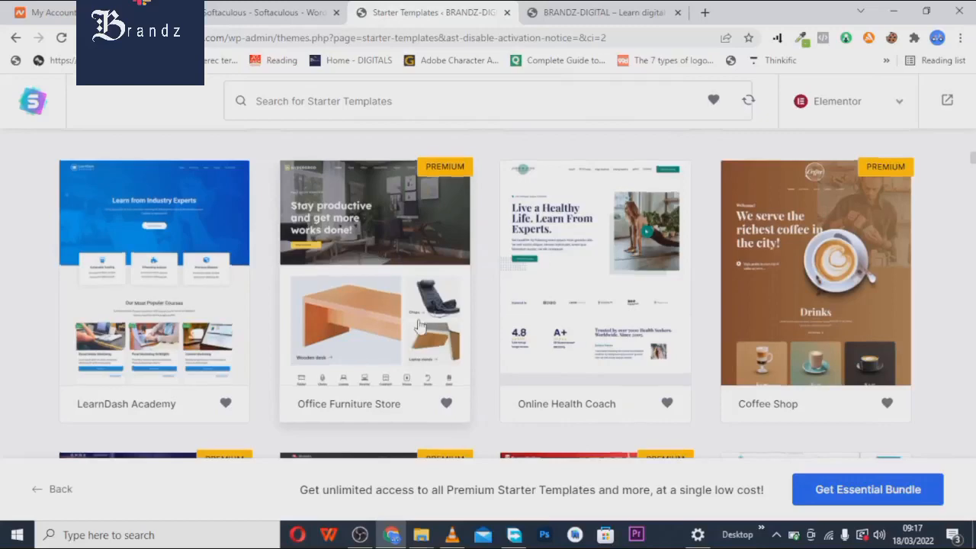
scroll(419, 322, "down", 3)
scroll(375, 359, "down", 3)
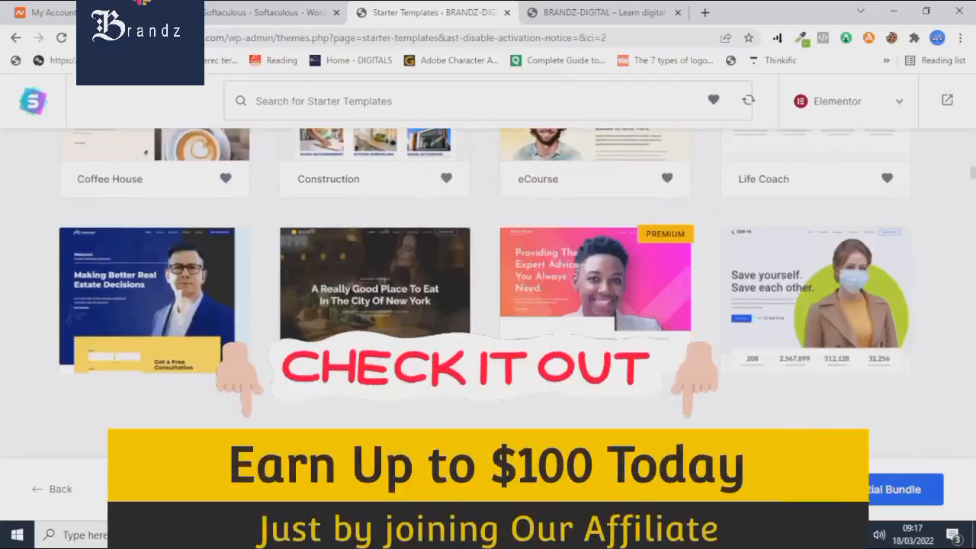
scroll(377, 362, "up", 4)
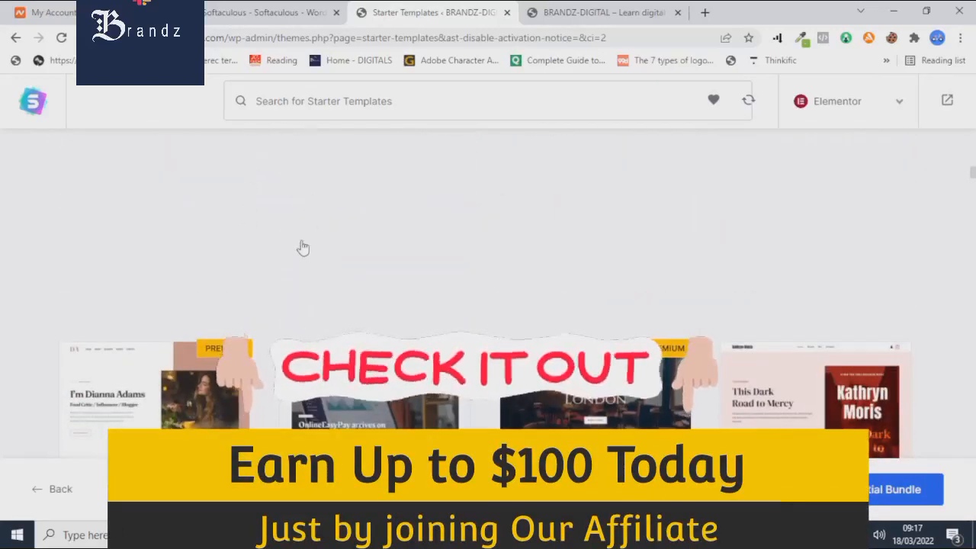
scroll(303, 246, "up", 10)
scroll(301, 248, "up", 3)
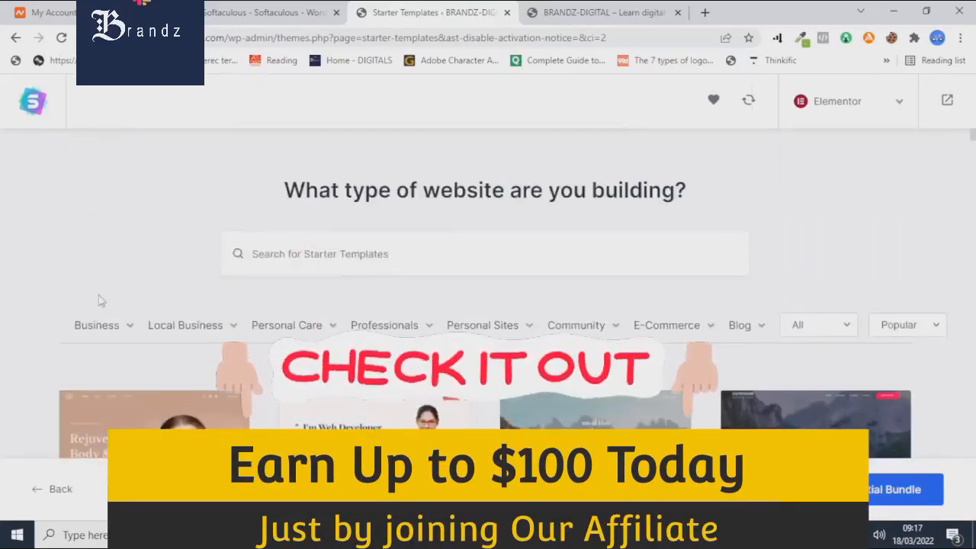
Filter the starter templates to Business > E-Commerce > Online Shop and browse the results.
scroll(114, 229, "down", 2)
left_click(90, 195)
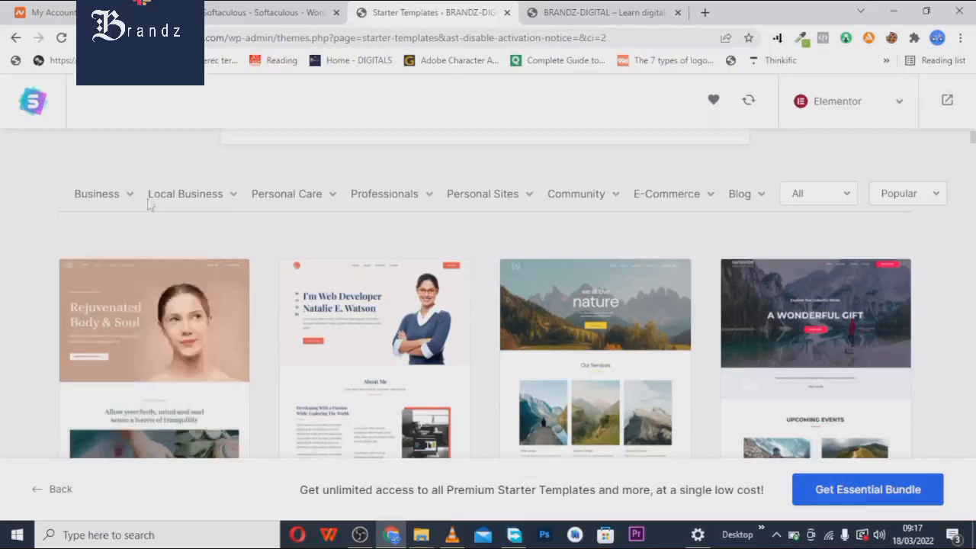
mouse_move(176, 197)
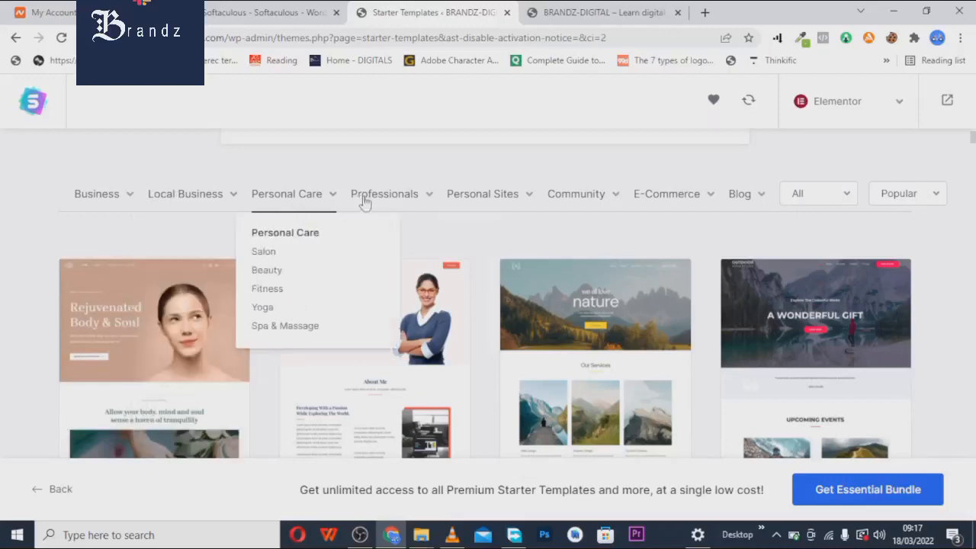
mouse_move(700, 204)
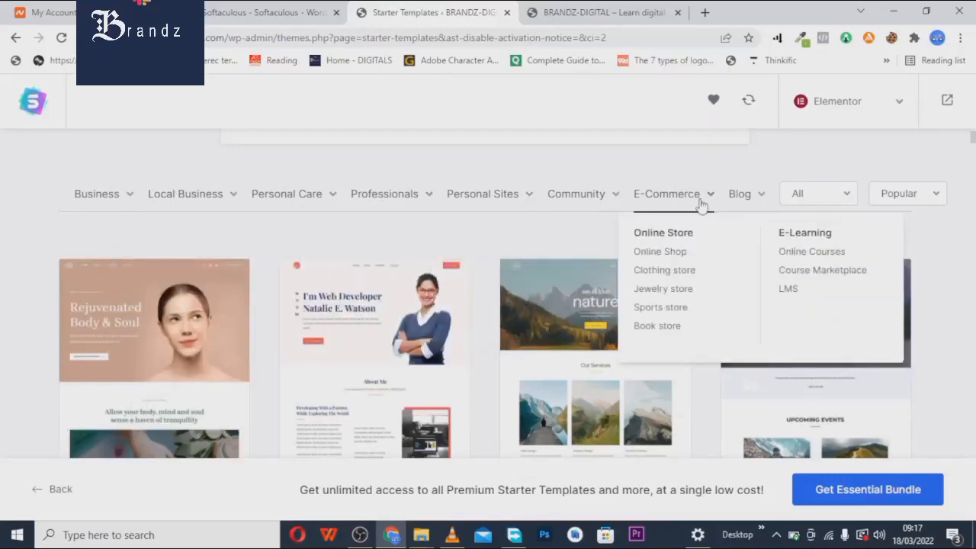
left_click(662, 256)
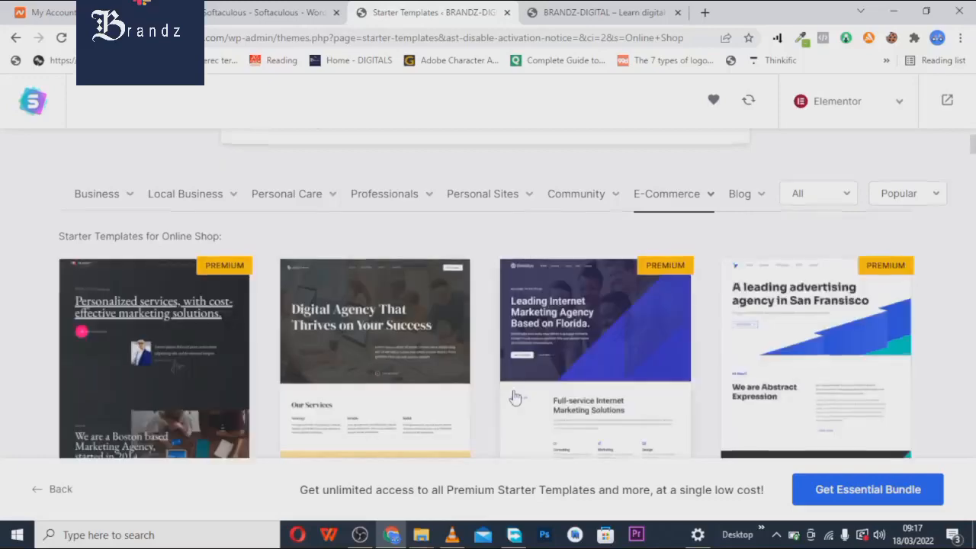
scroll(516, 396, "down", 5)
scroll(516, 397, "up", 10)
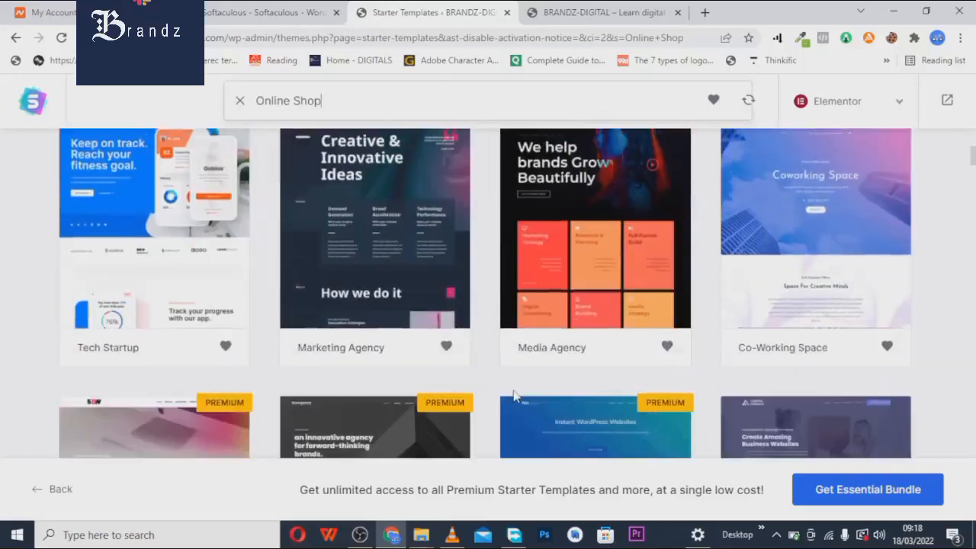
scroll(246, 332, "down", 3)
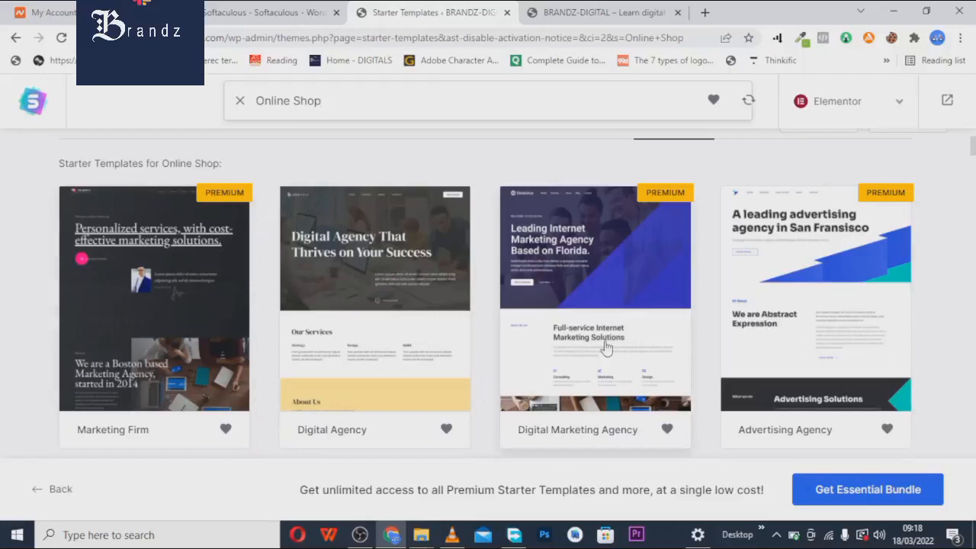
scroll(605, 347, "up", 5)
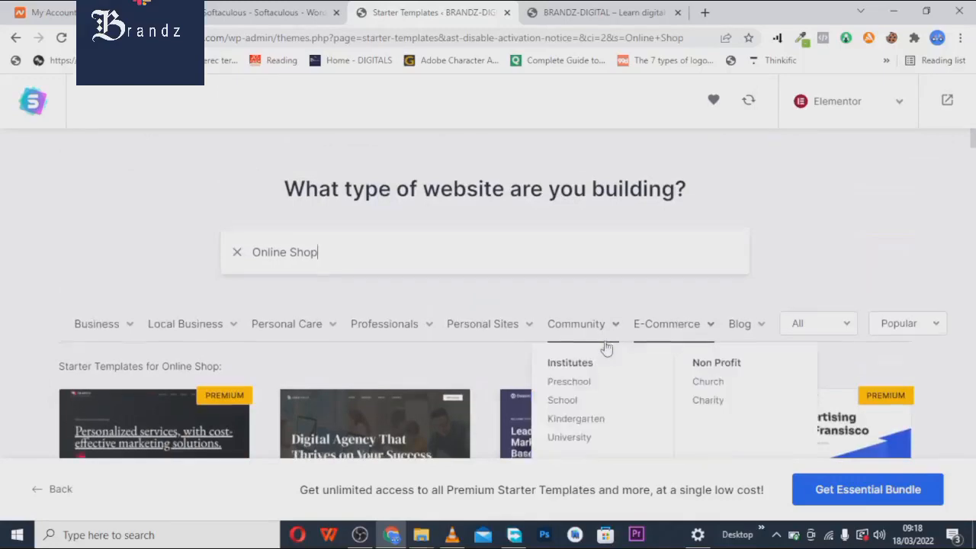
scroll(603, 345, "down", 5)
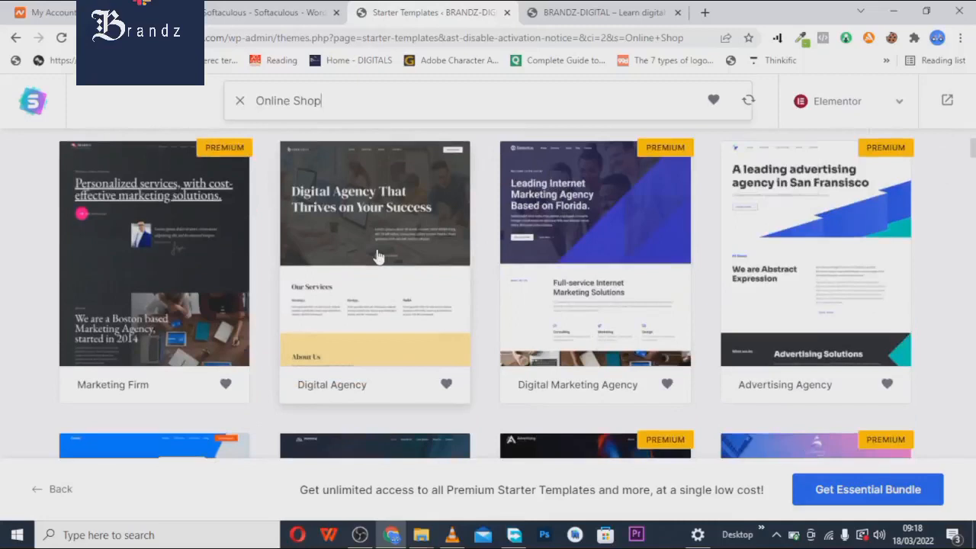
scroll(376, 257, "up", 3)
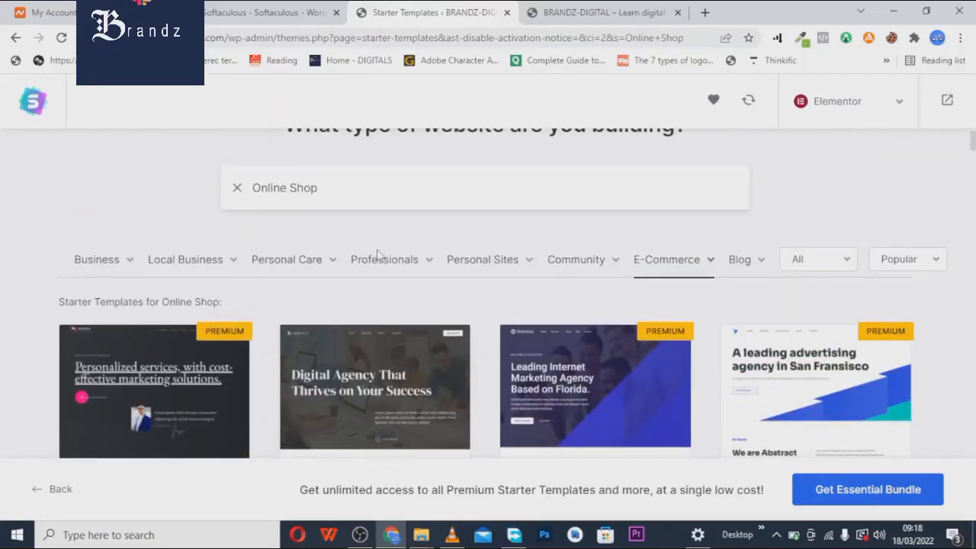
scroll(376, 256, "down", 4)
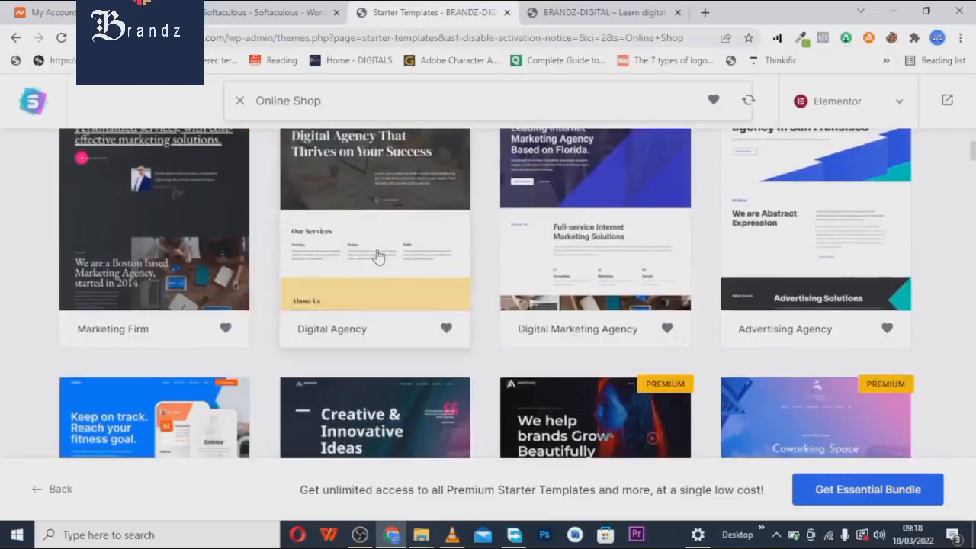
scroll(377, 256, "up", 3)
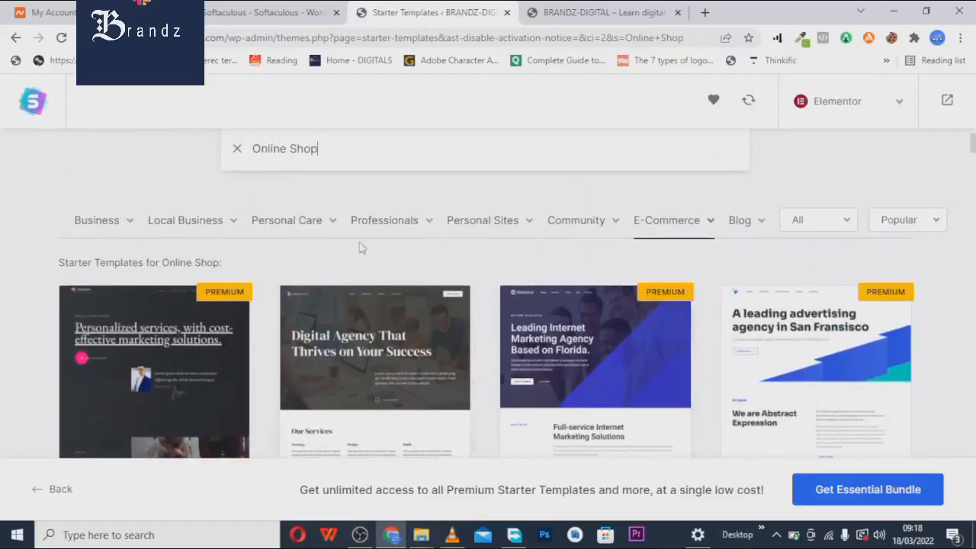
mouse_move(138, 219)
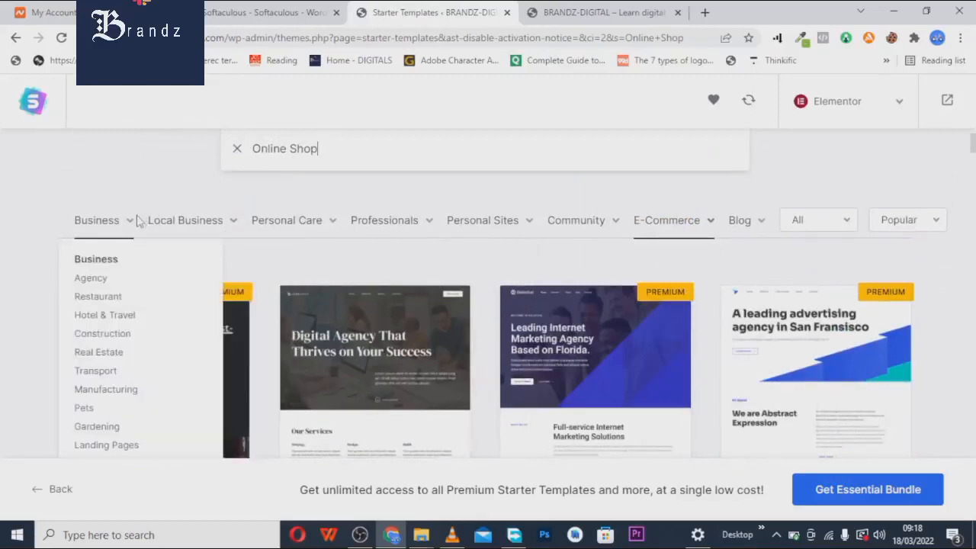
scroll(139, 220, "down", 2)
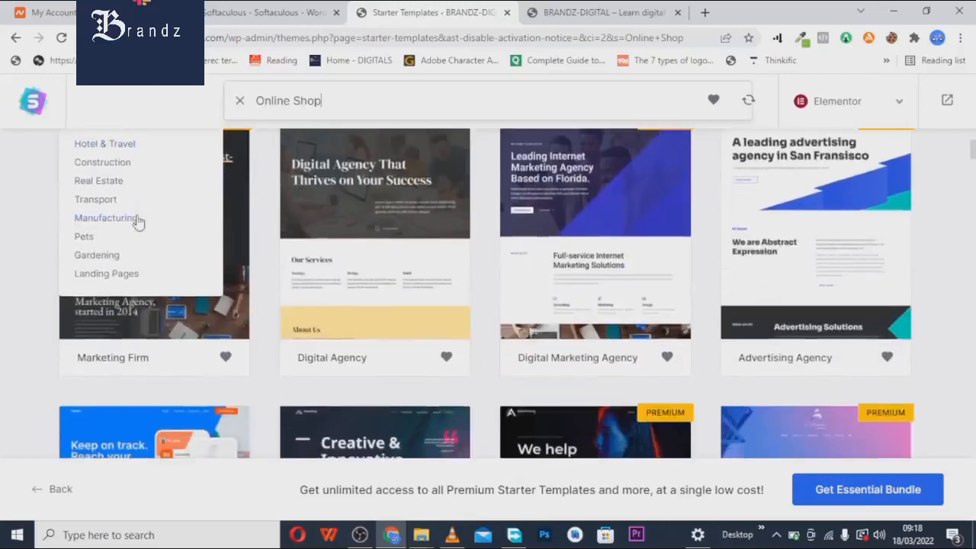
scroll(138, 221, "up", 1)
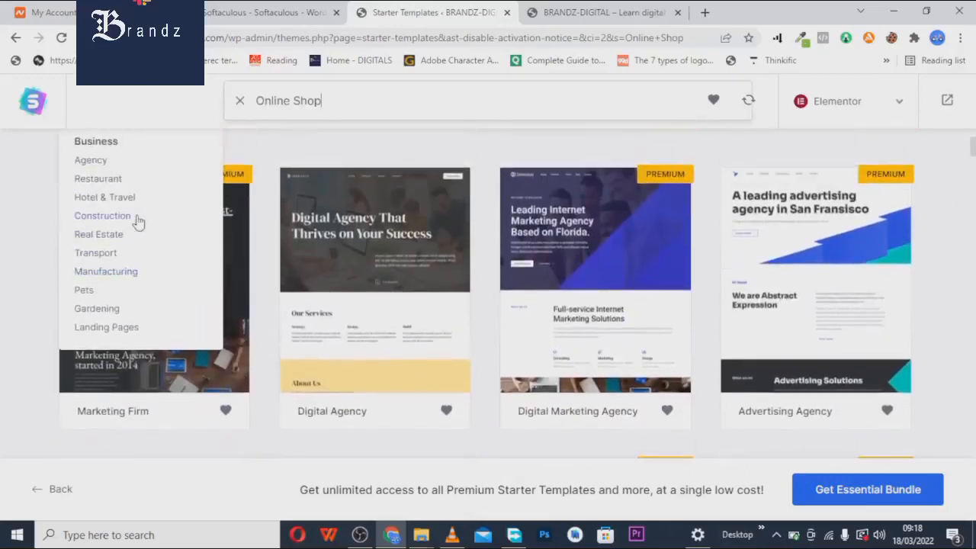
scroll(139, 221, "up", 1)
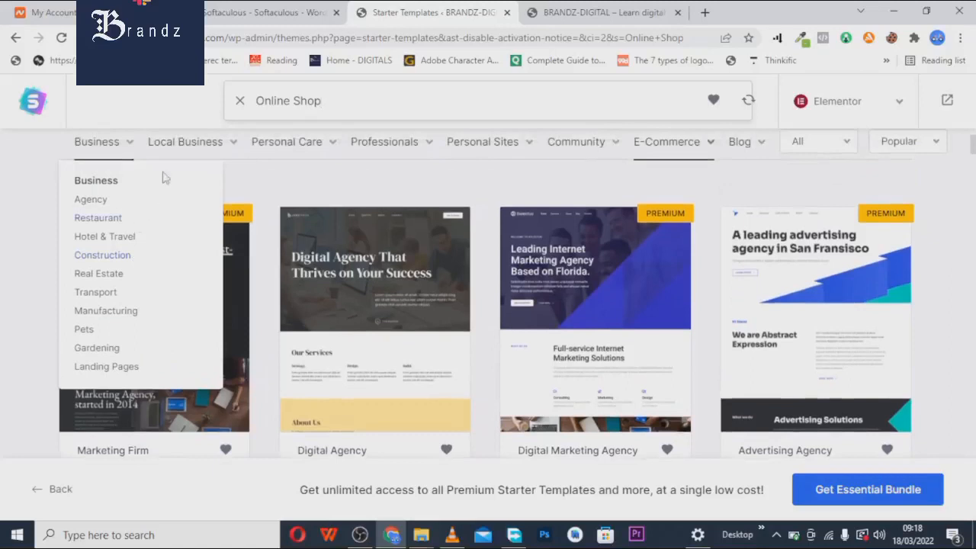
Filter the templates to Courier Delivery and browse from Courier & Delivery Services to Sierra Industry.
mouse_move(174, 158)
left_click(173, 275)
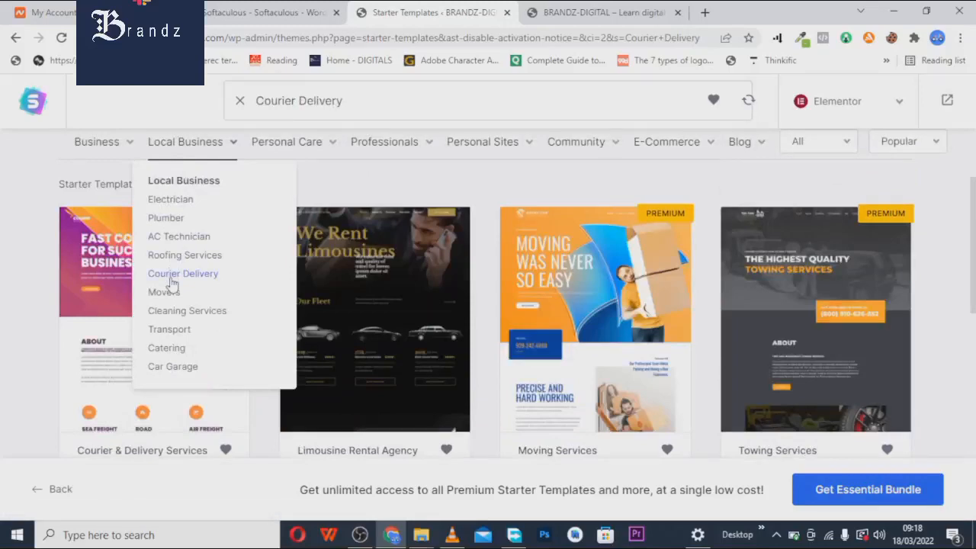
scroll(357, 295, "down", 3)
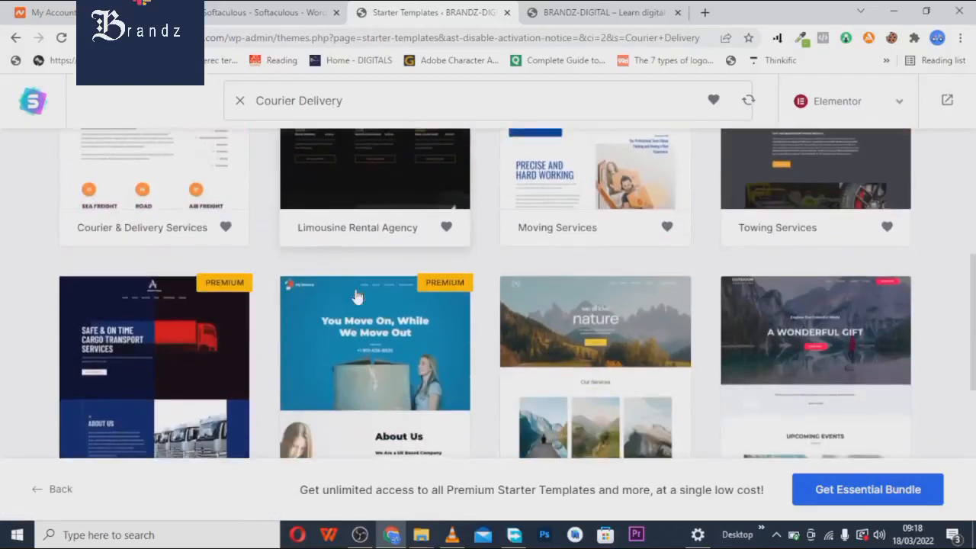
scroll(356, 295, "down", 3)
scroll(357, 296, "down", 2)
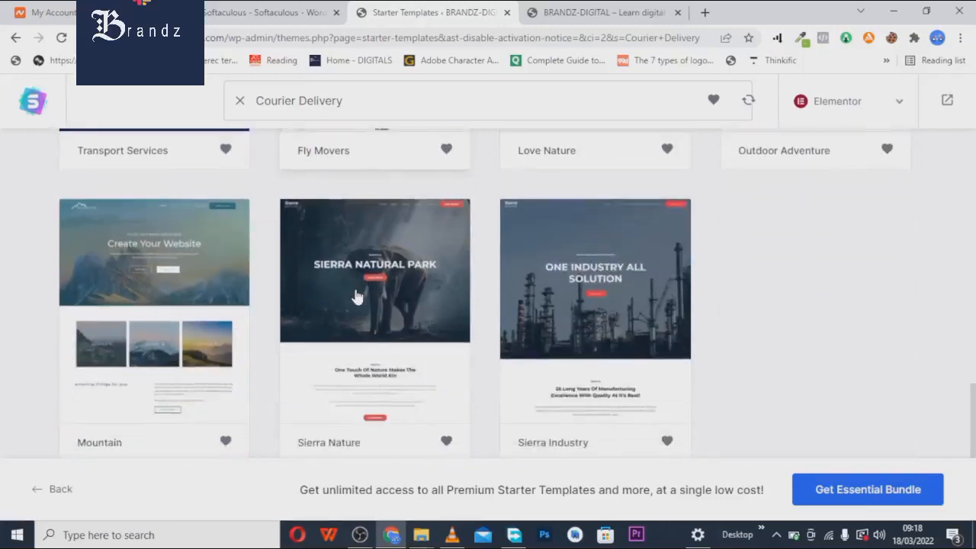
scroll(357, 296, "up", 5)
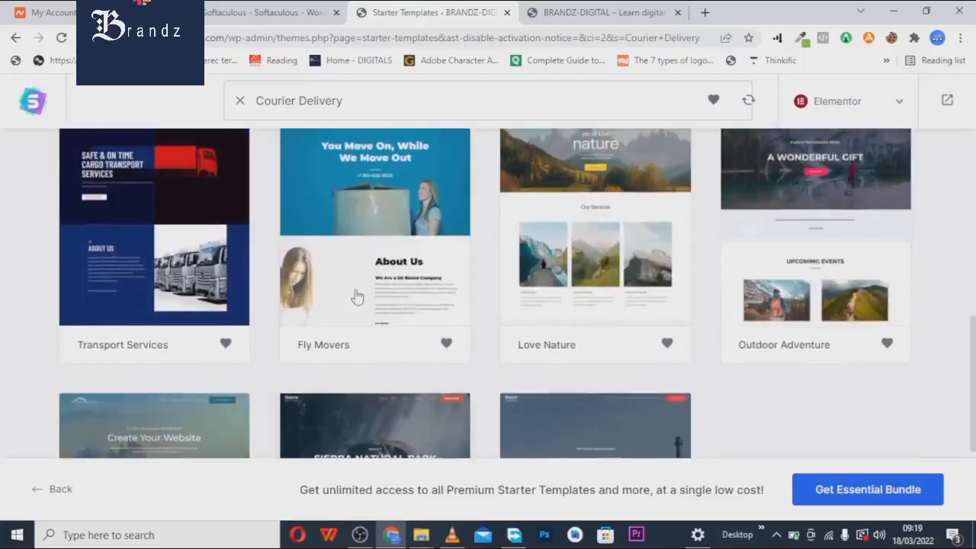
scroll(509, 273, "up", 3)
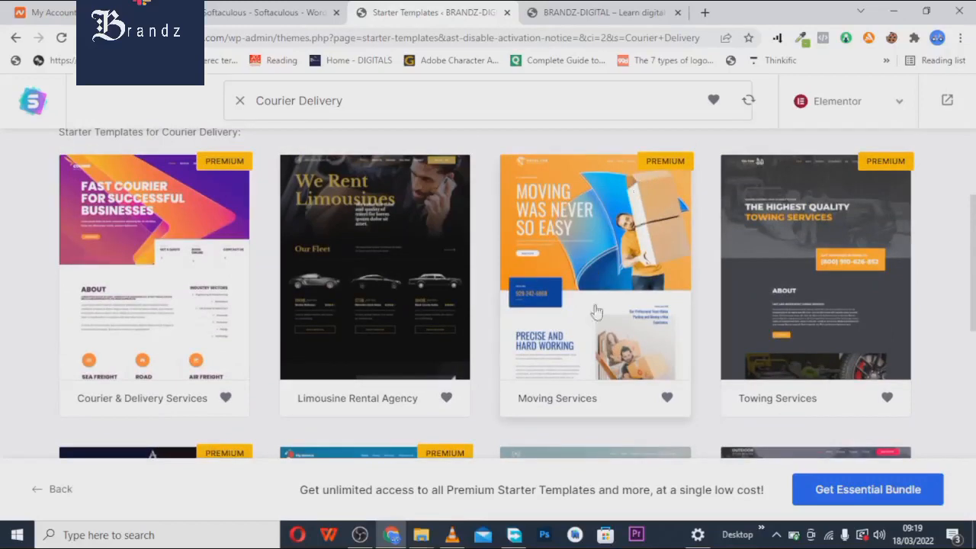
scroll(597, 313, "down", 5)
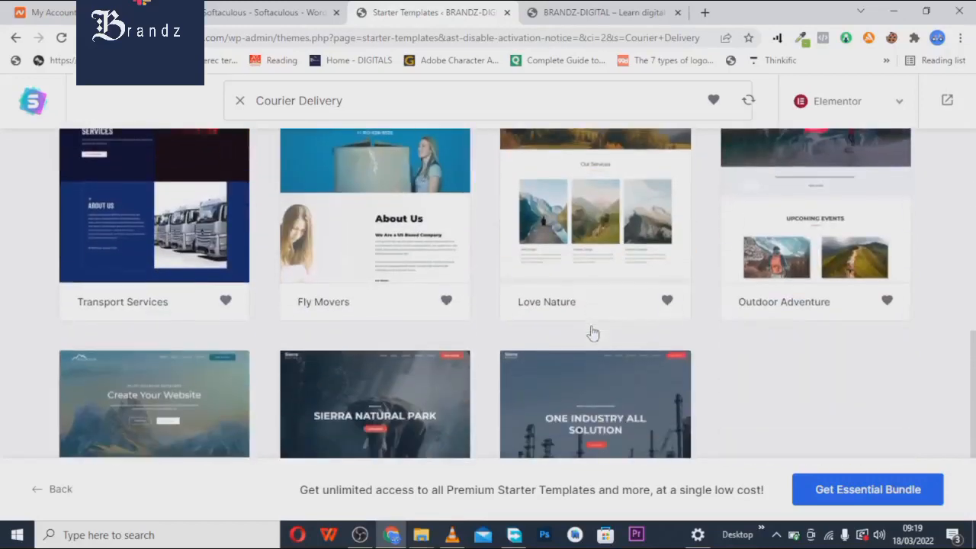
scroll(488, 255, "up", 1)
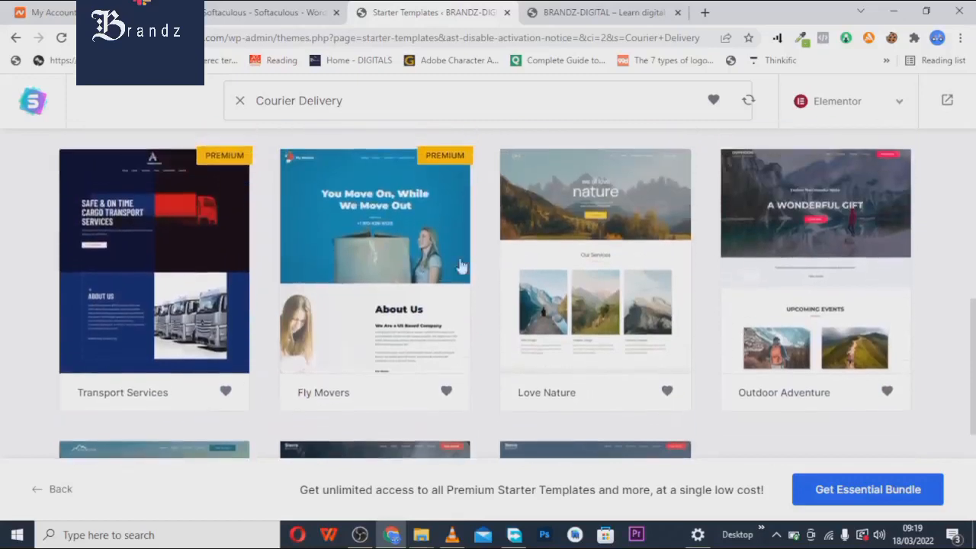
scroll(404, 343, "down", 2)
scroll(404, 343, "down", 2)
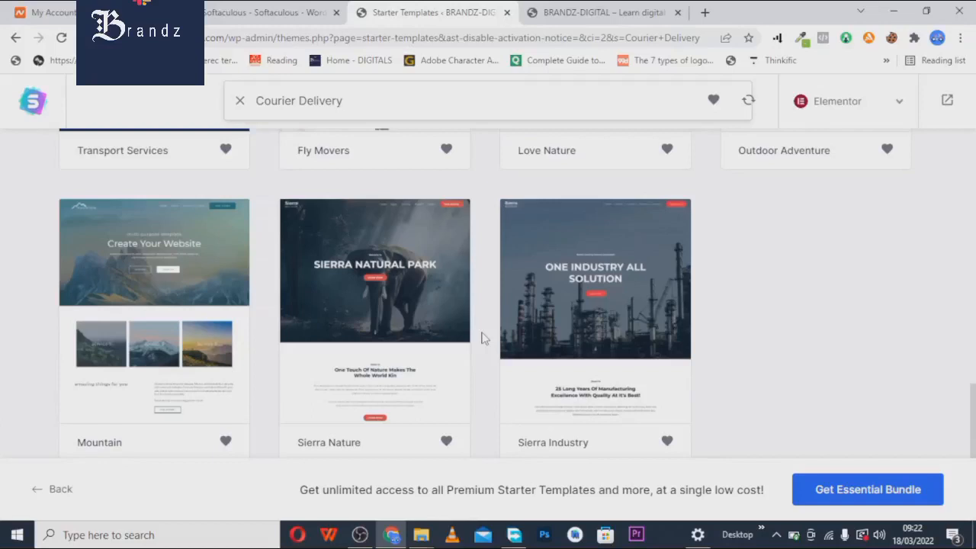
scroll(482, 337, "up", 1)
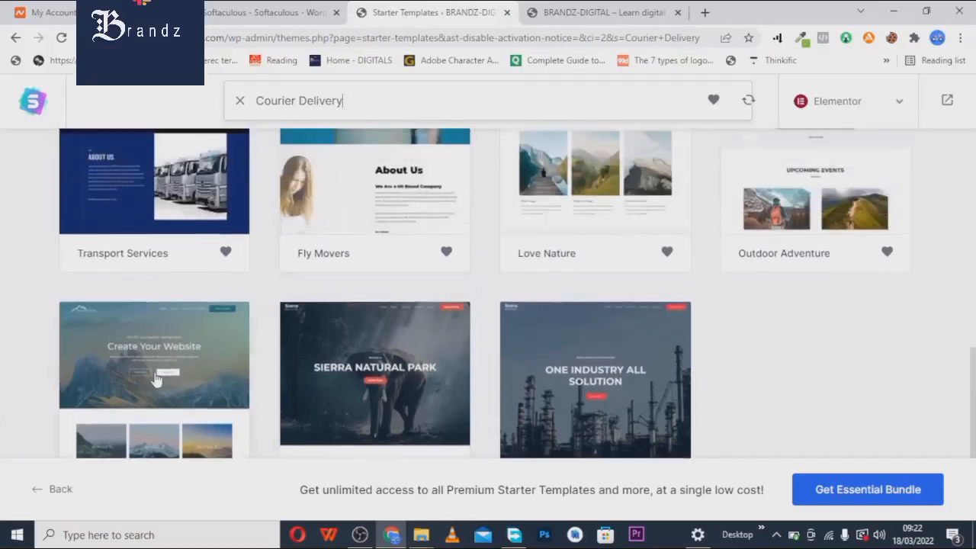
scroll(155, 379, "down", 1)
scroll(602, 242, "up", 5)
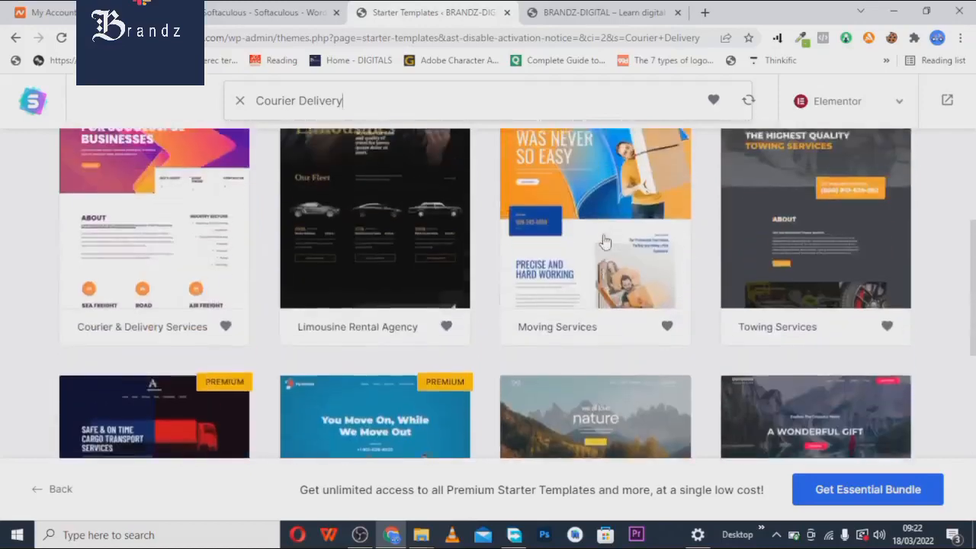
scroll(605, 241, "up", 3)
scroll(603, 371, "down", 2)
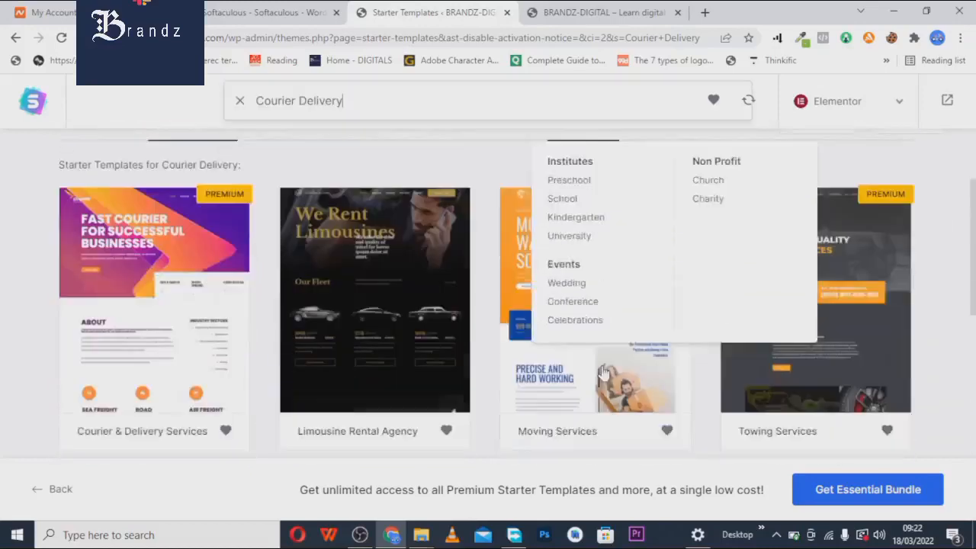
scroll(235, 187, "up", 3)
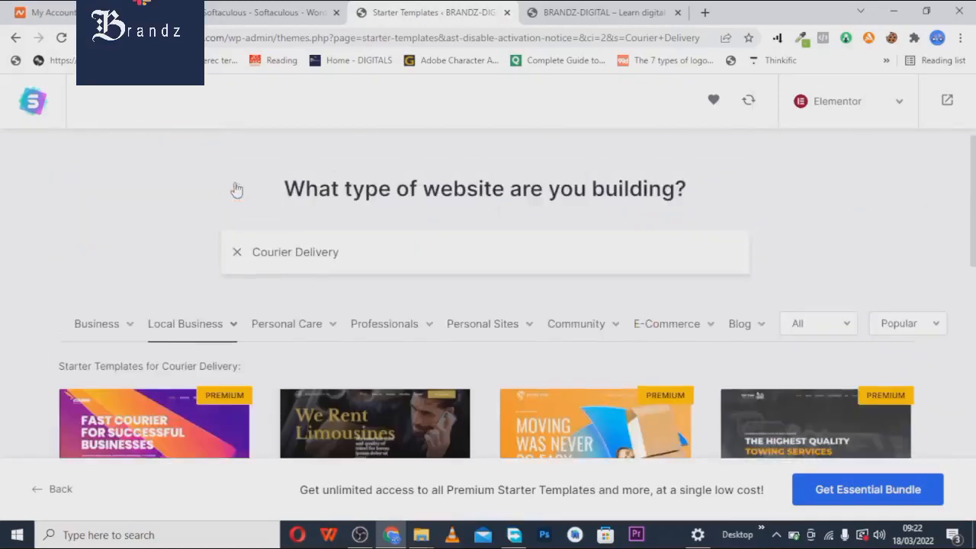
mouse_move(120, 327)
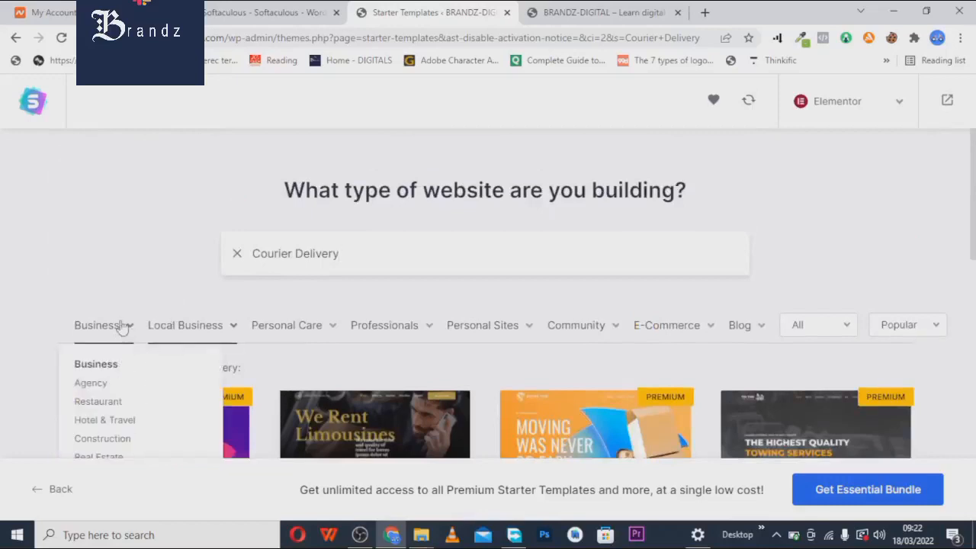
scroll(120, 327, "down", 2)
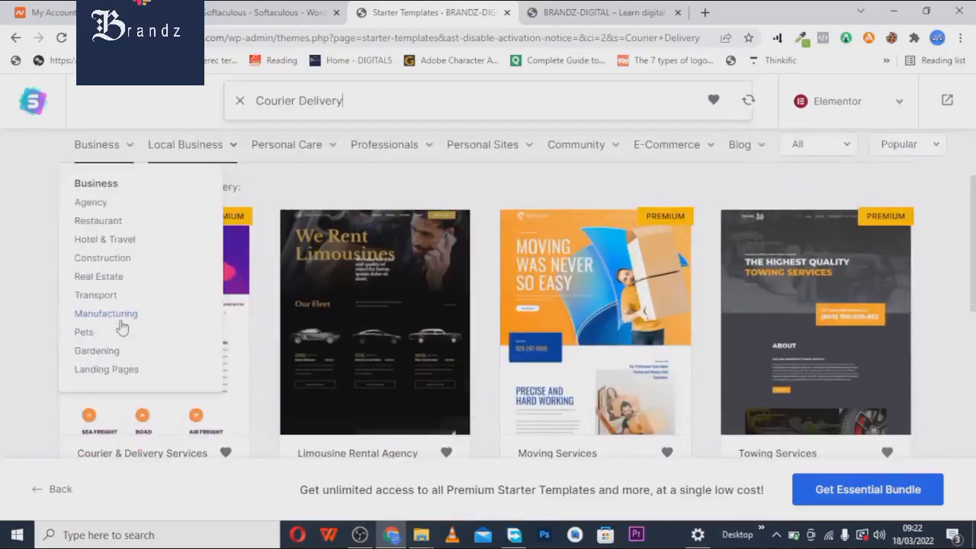
Switch the template filter to Agency and look through designs like Digital Agency and Marketing Firm.
left_click(90, 203)
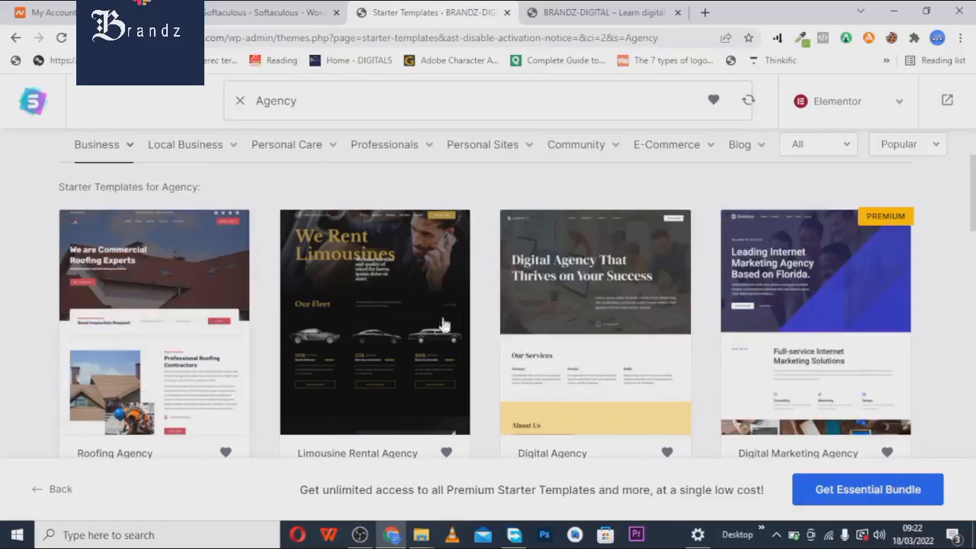
scroll(466, 365, "down", 3)
scroll(468, 368, "down", 6)
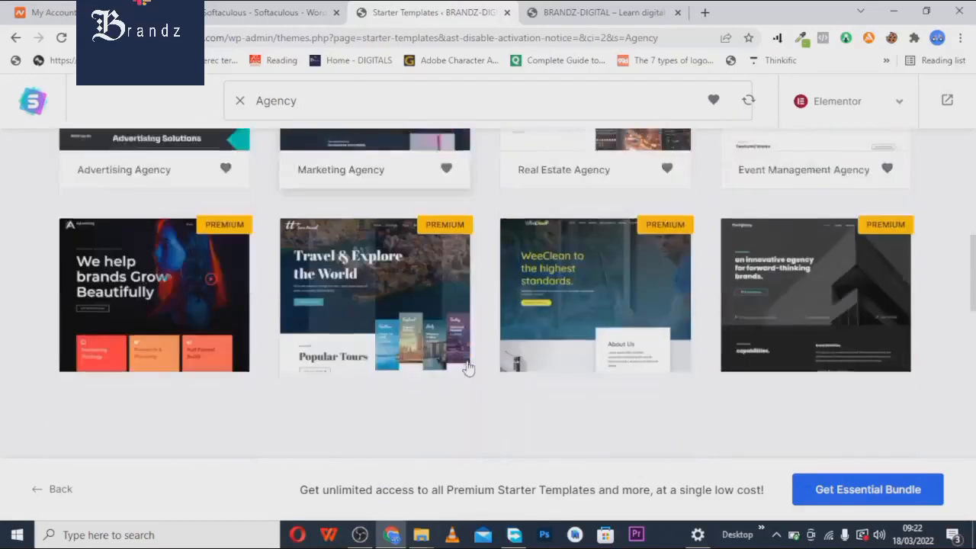
scroll(468, 369, "down", 3)
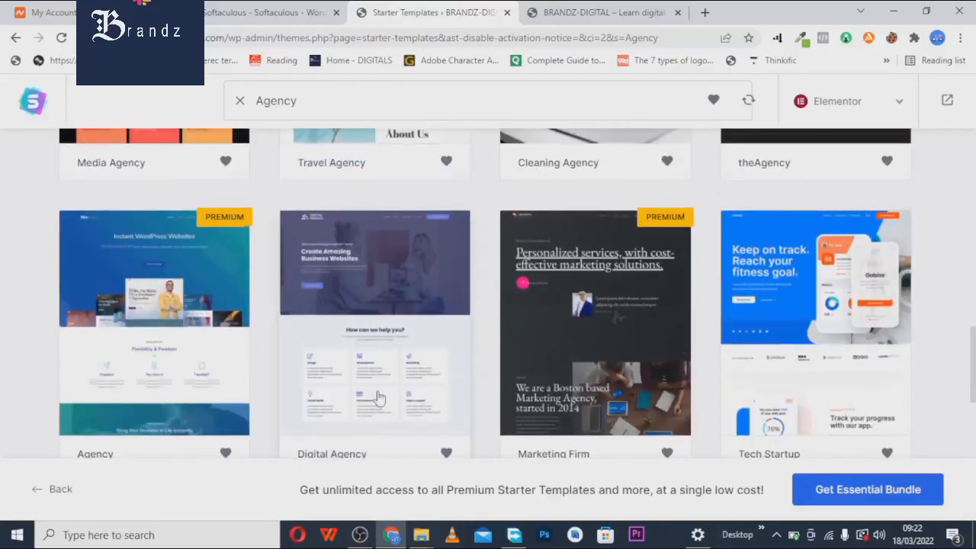
scroll(379, 398, "down", 1)
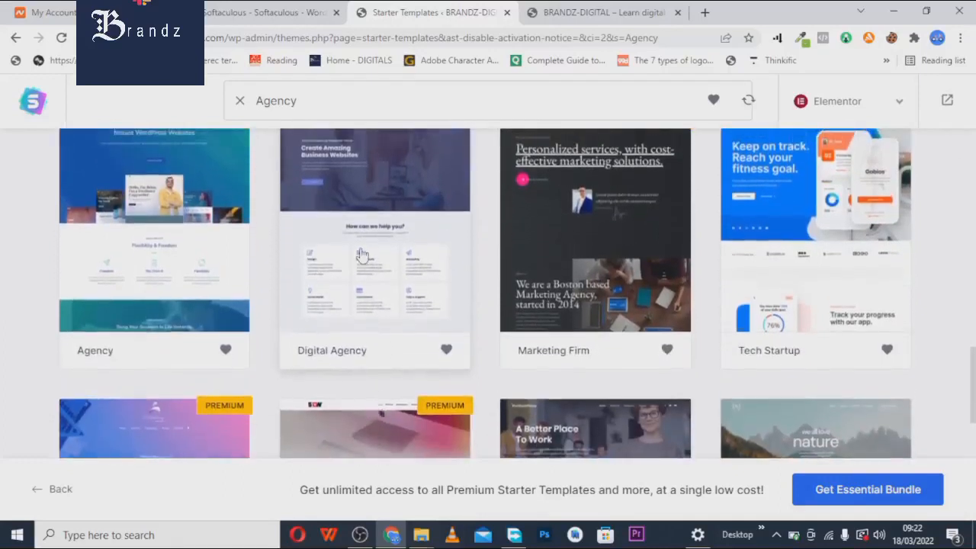
Select and preview the Digital Agency template, skip the Logo step, and accept default Colors & Fonts.
left_click(362, 254)
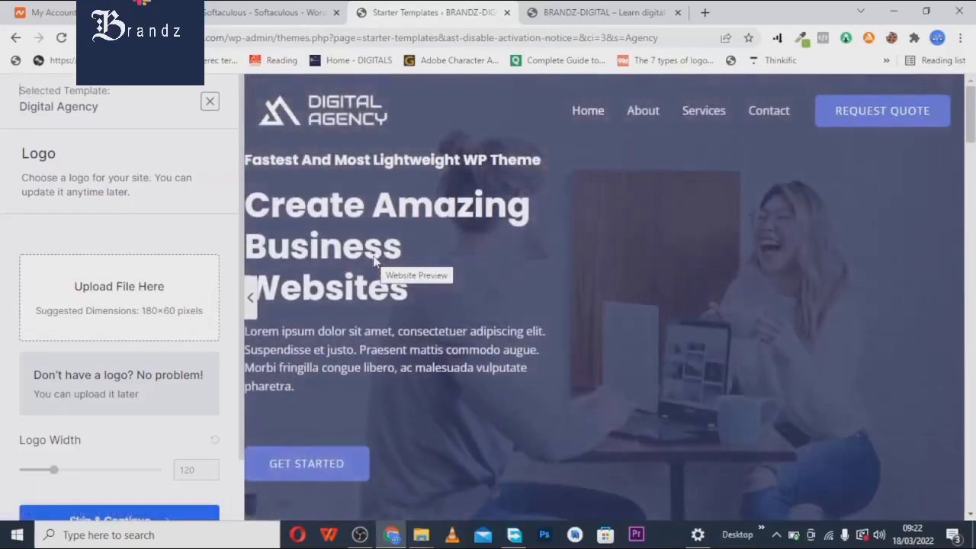
scroll(373, 261, "down", 8)
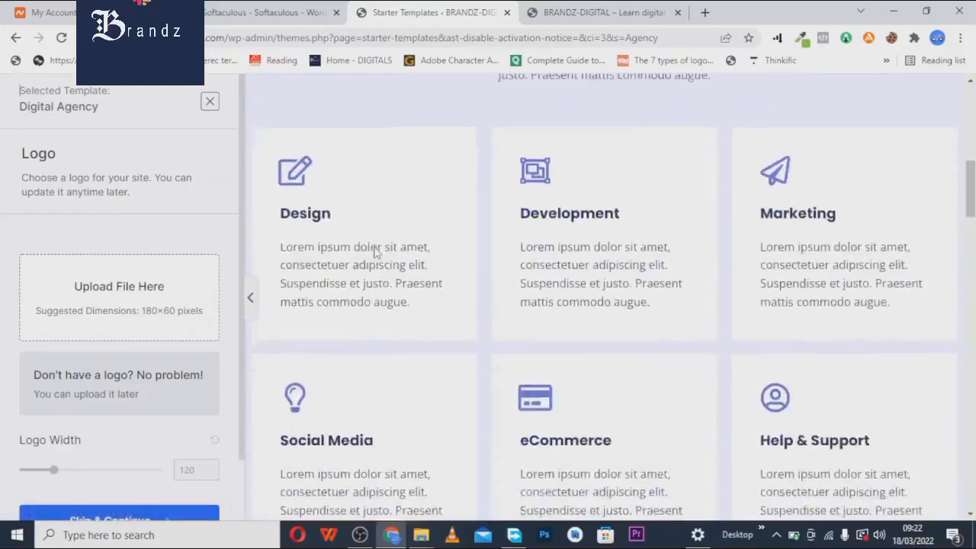
scroll(375, 254, "down", 6)
scroll(375, 254, "up", 6)
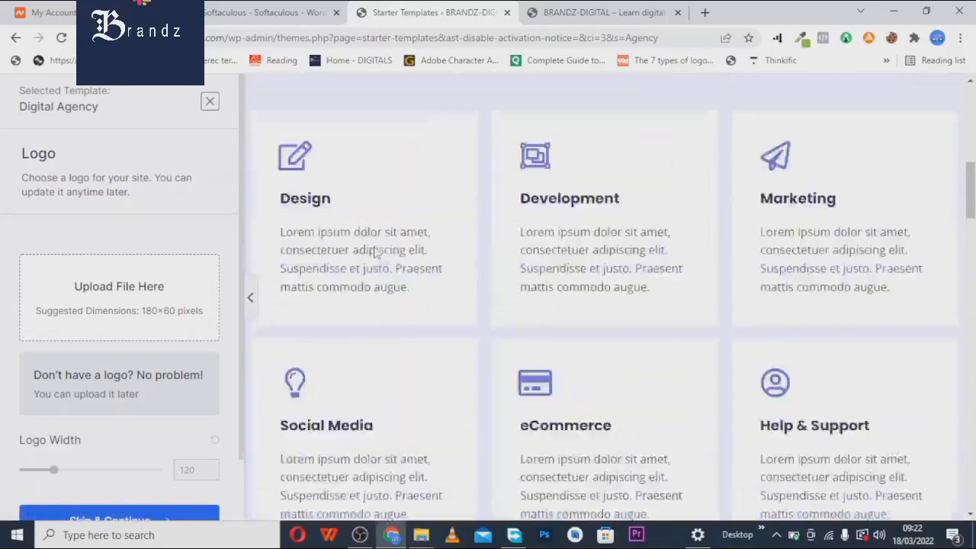
scroll(374, 246, "up", 6)
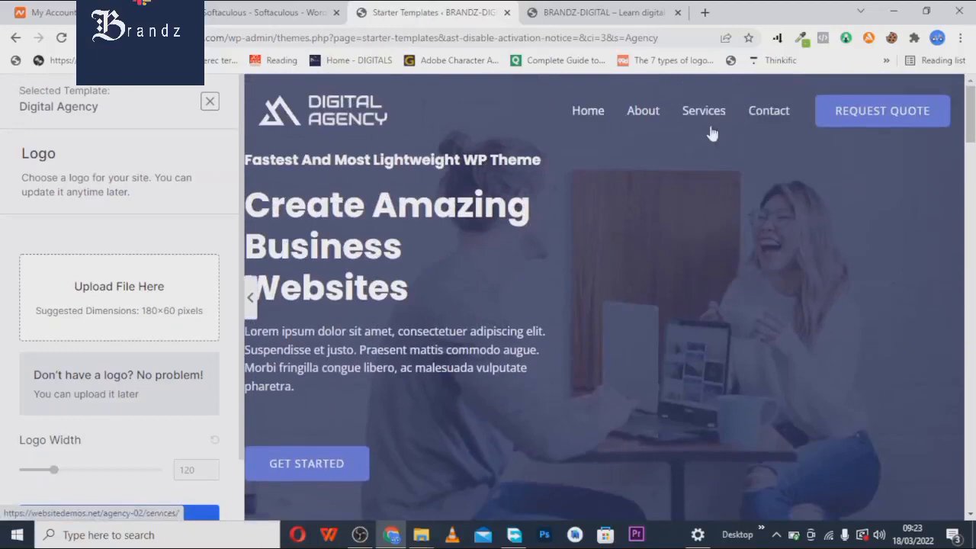
scroll(67, 347, "down", 1)
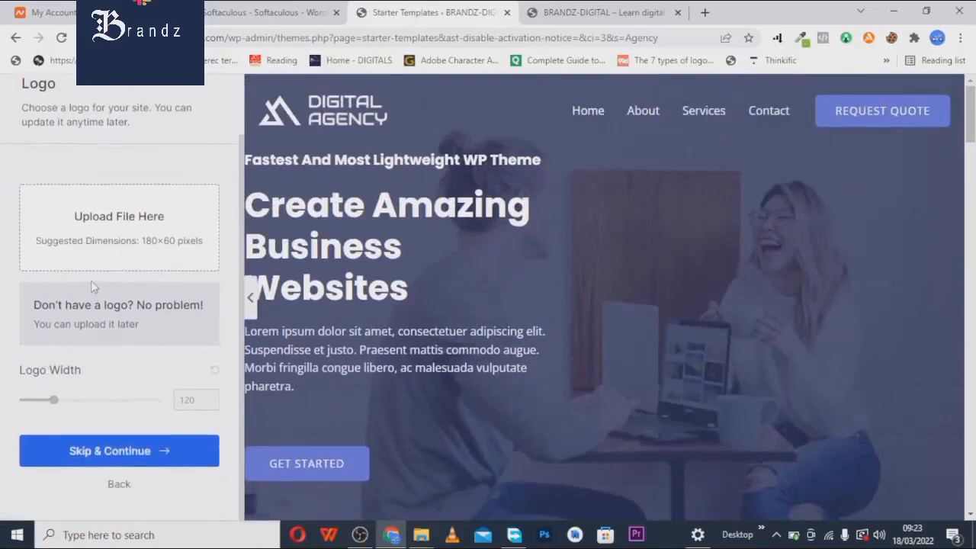
left_click(99, 451)
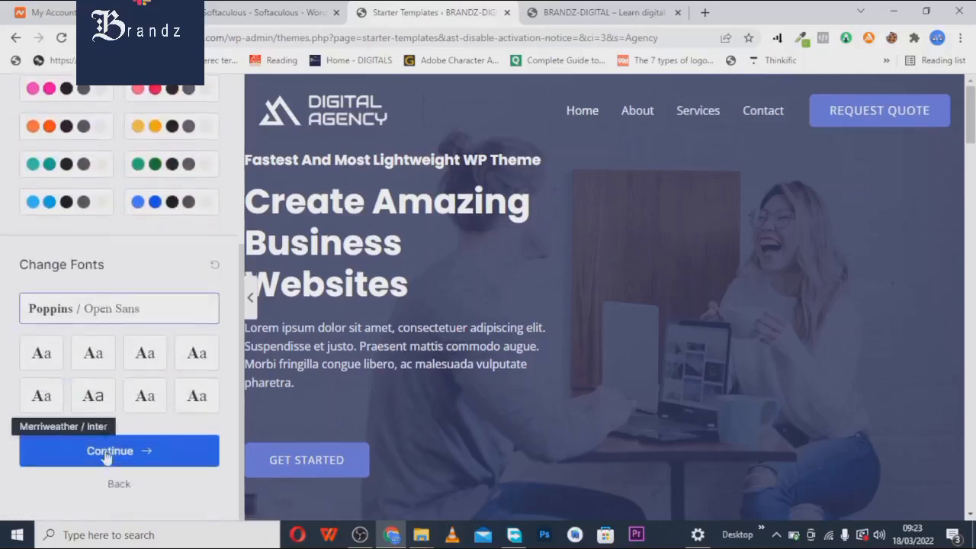
left_click(105, 457)
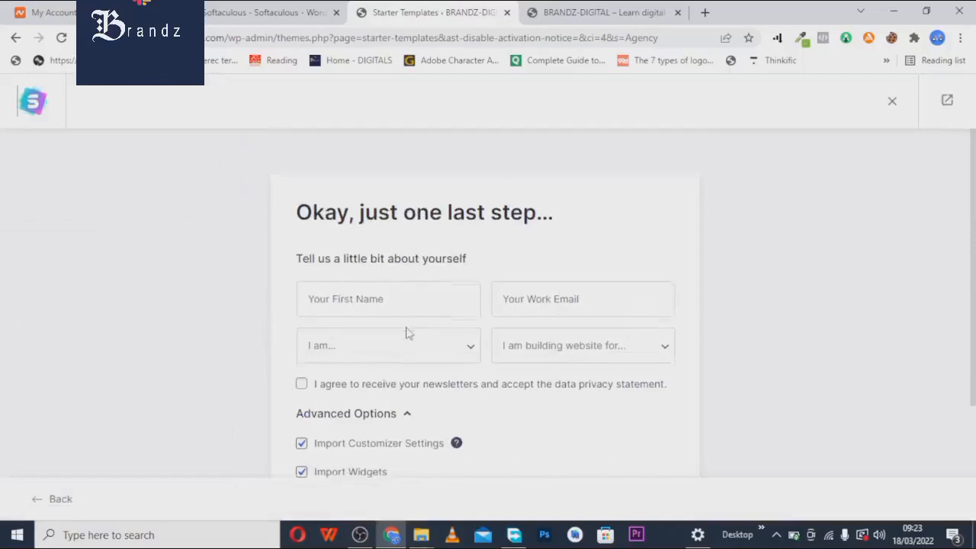
Keep Customizer Settings and Widgets imports ticked and build the Digital Agency website.
scroll(406, 332, "down", 2)
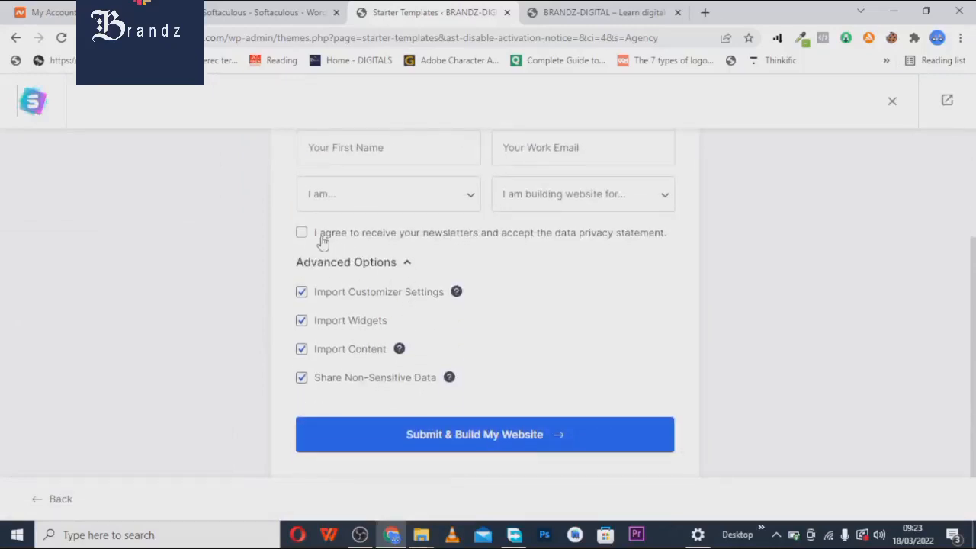
scroll(372, 227, "up", 1)
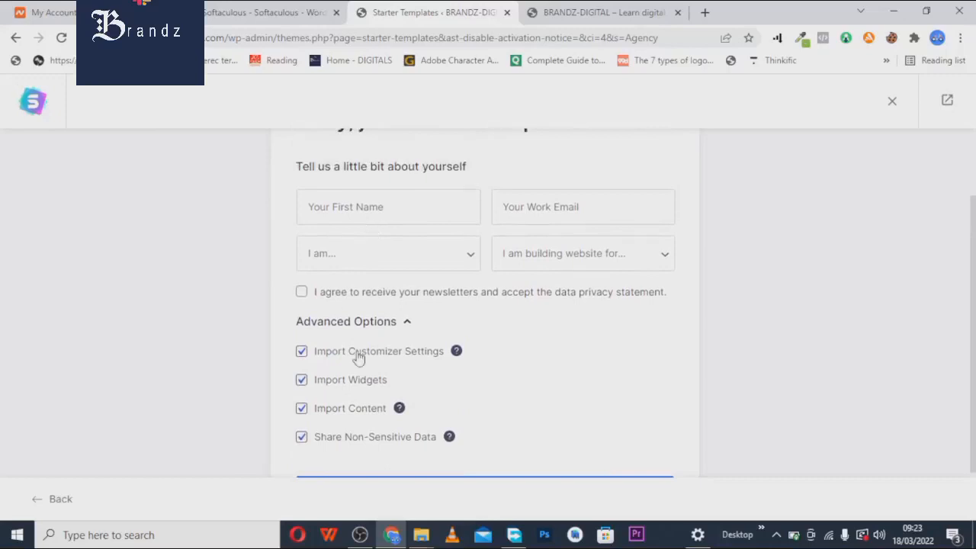
scroll(358, 355, "down", 1)
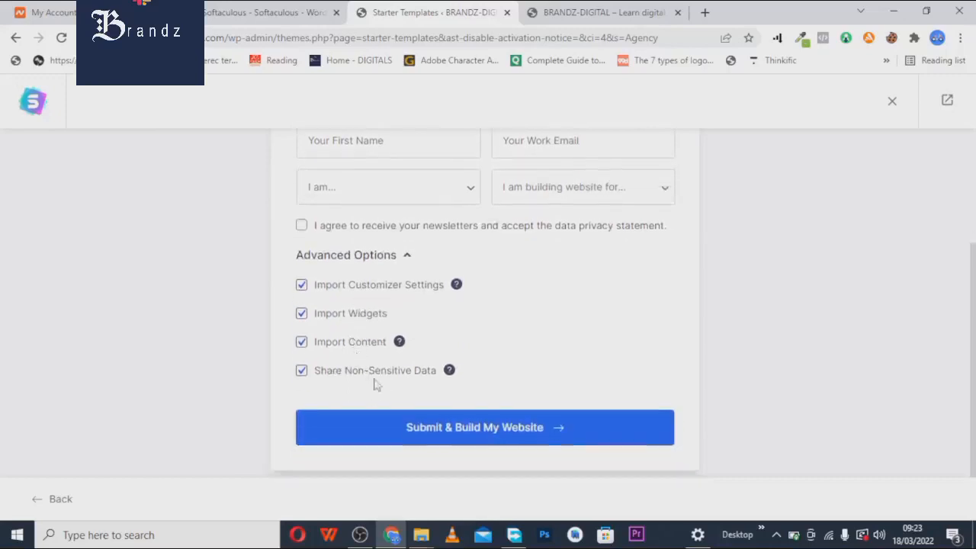
left_click(479, 430)
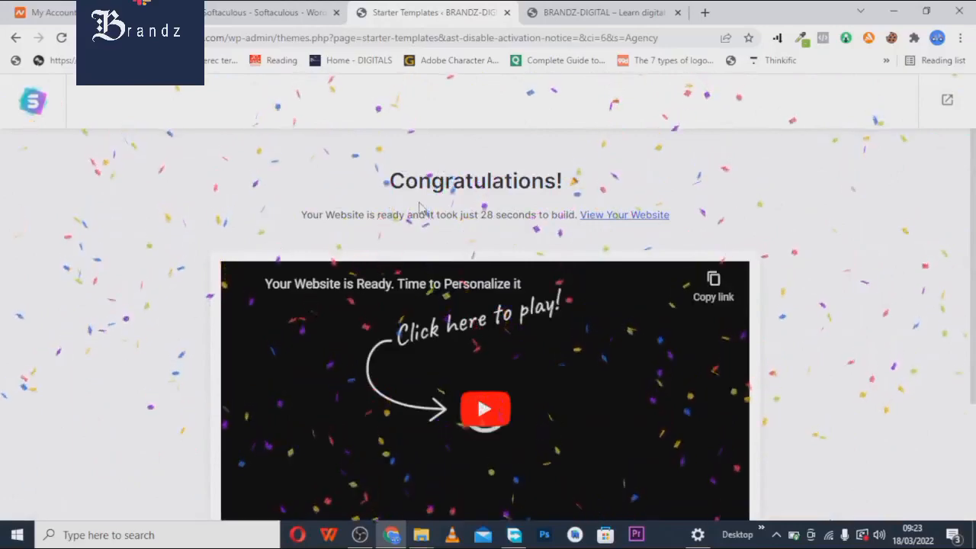
Open the finished BRANDZ-DIGITAL site in a new tab and close the Starter Templates tab.
scroll(418, 206, "down", 2)
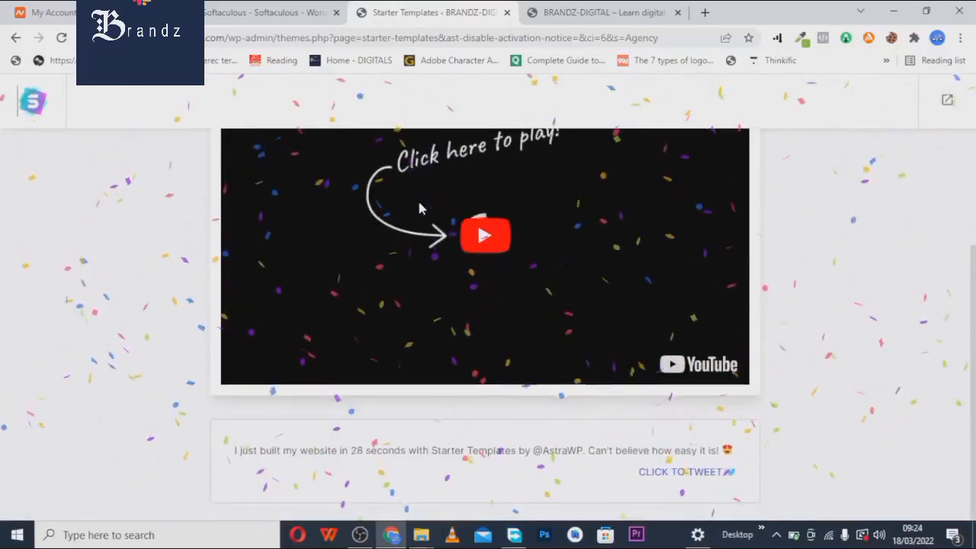
scroll(419, 206, "up", 2)
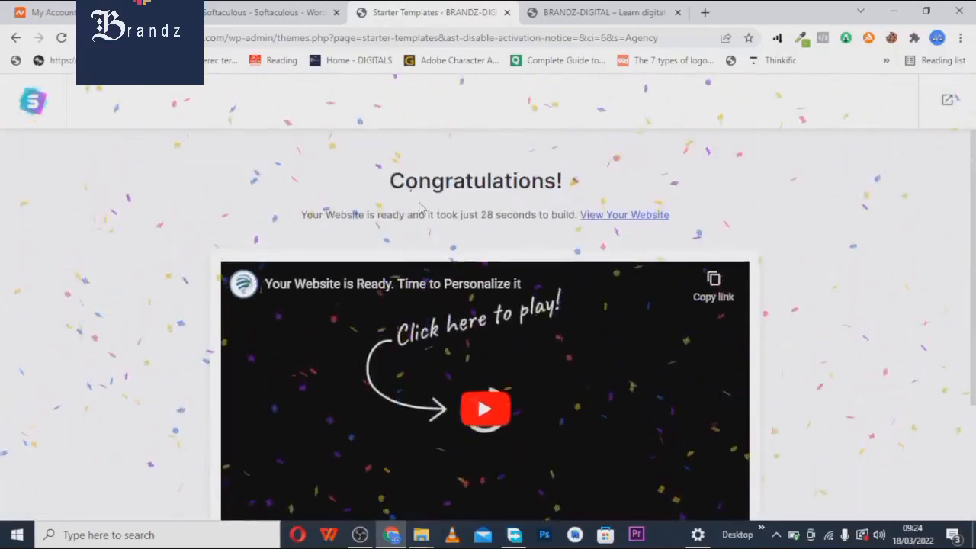
left_click(604, 216)
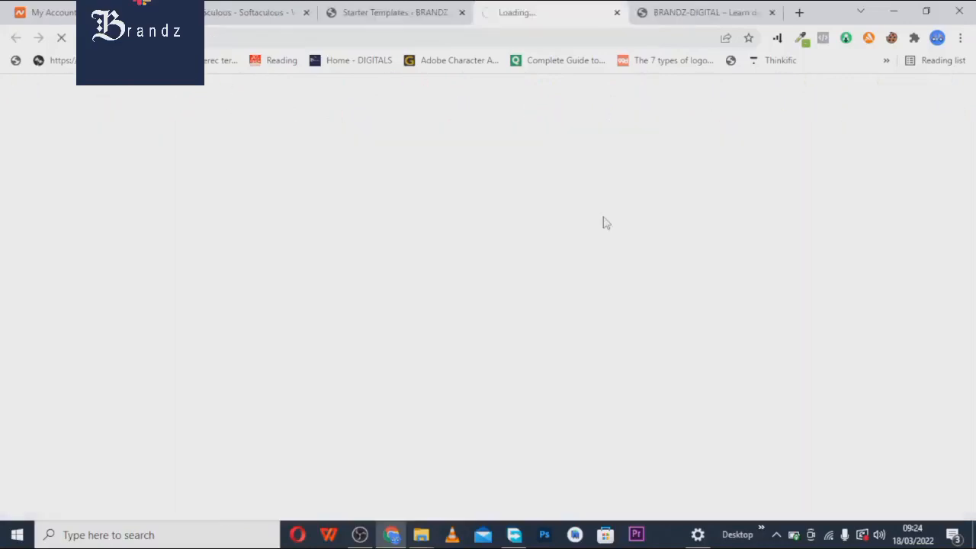
left_click(450, 13)
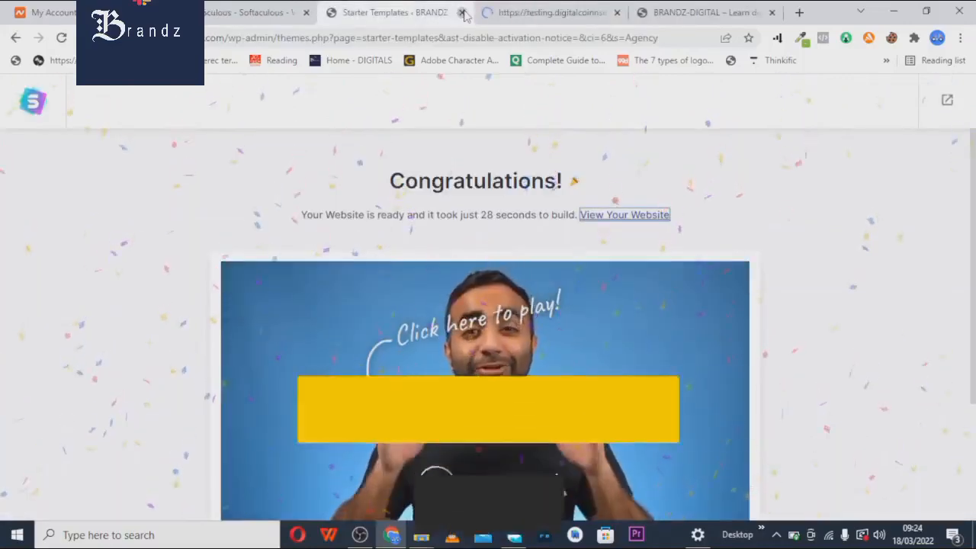
left_click(460, 13)
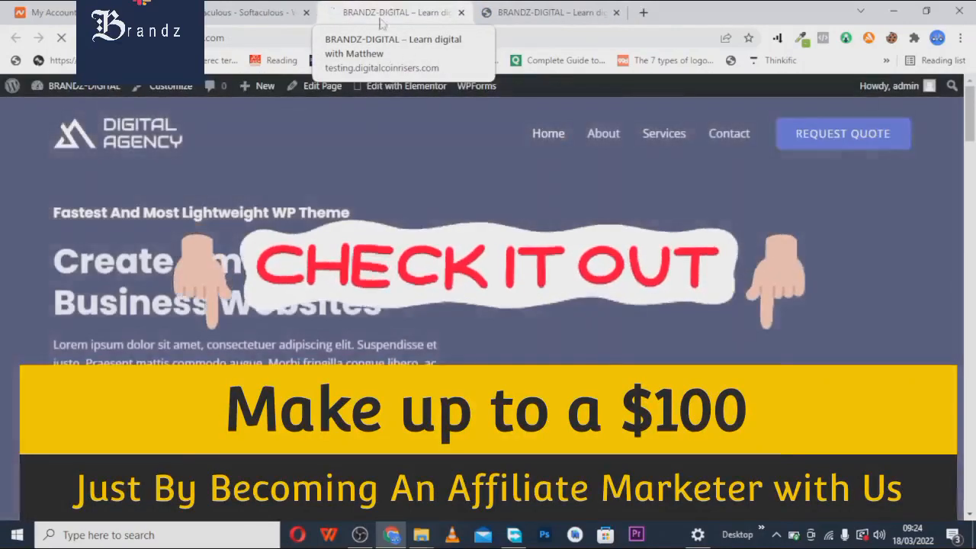
scroll(488, 228, "down", 6)
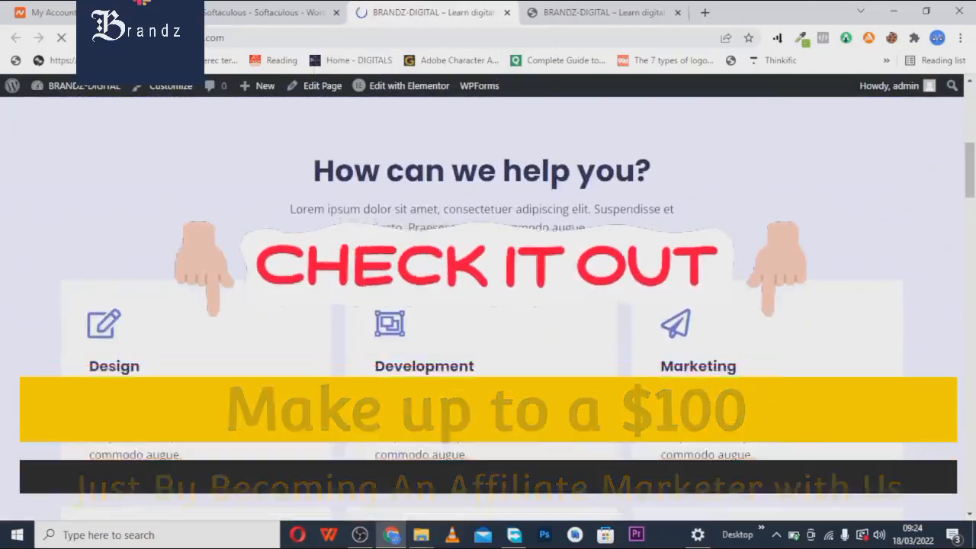
scroll(385, 256, "down", 8)
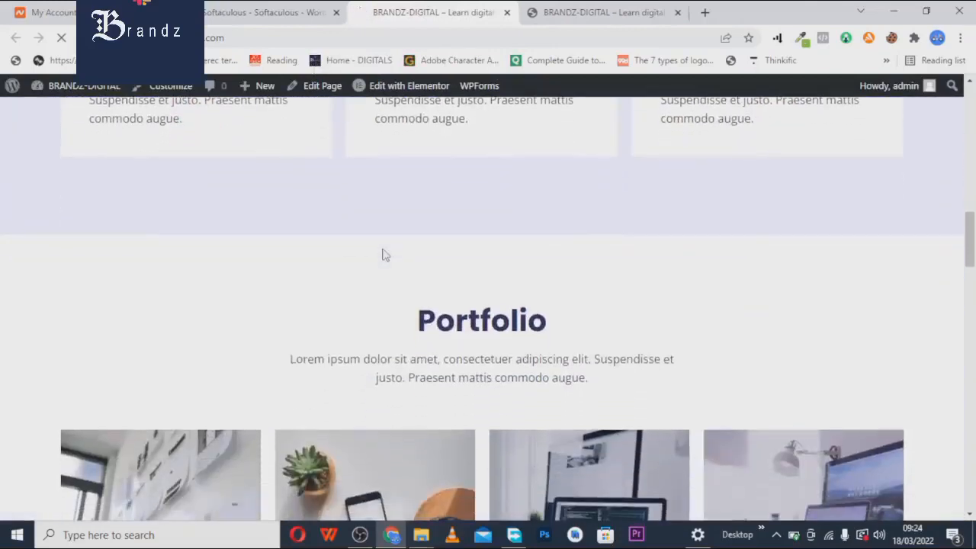
scroll(383, 255, "down", 8)
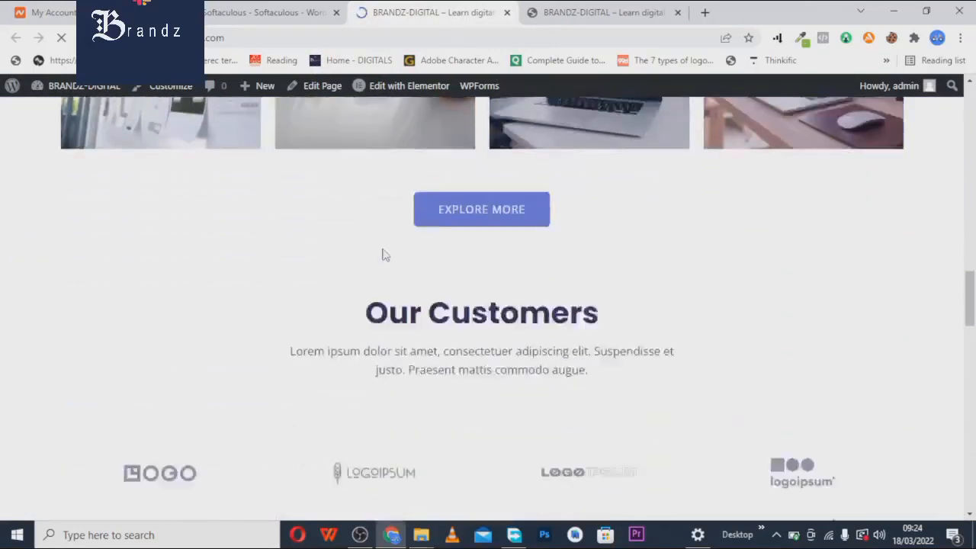
scroll(467, 261, "down", 4)
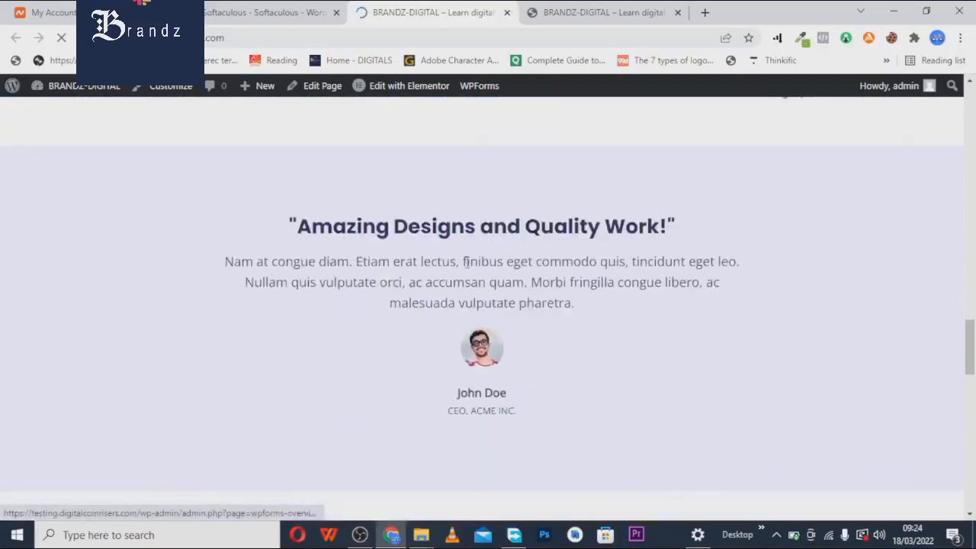
scroll(466, 261, "down", 3)
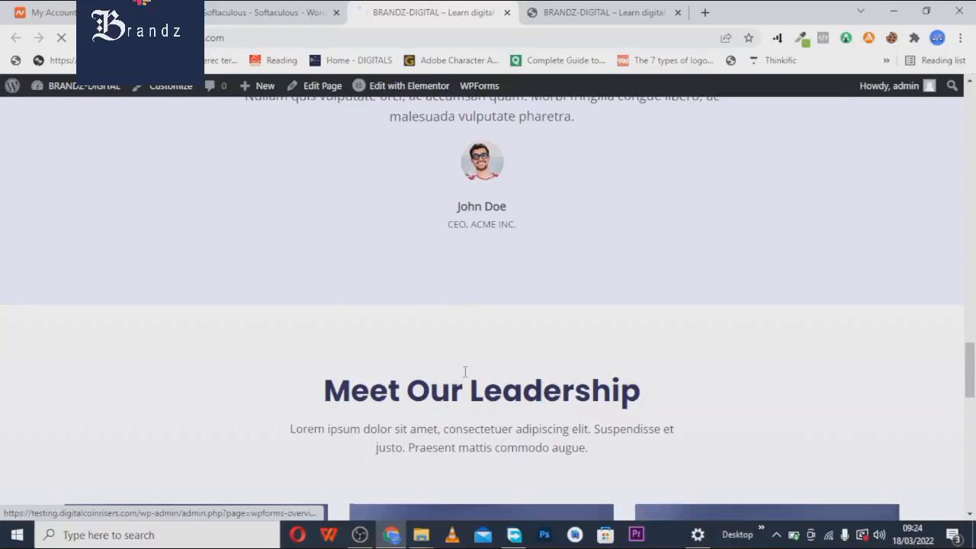
scroll(467, 320, "down", 8)
scroll(465, 371, "down", 3)
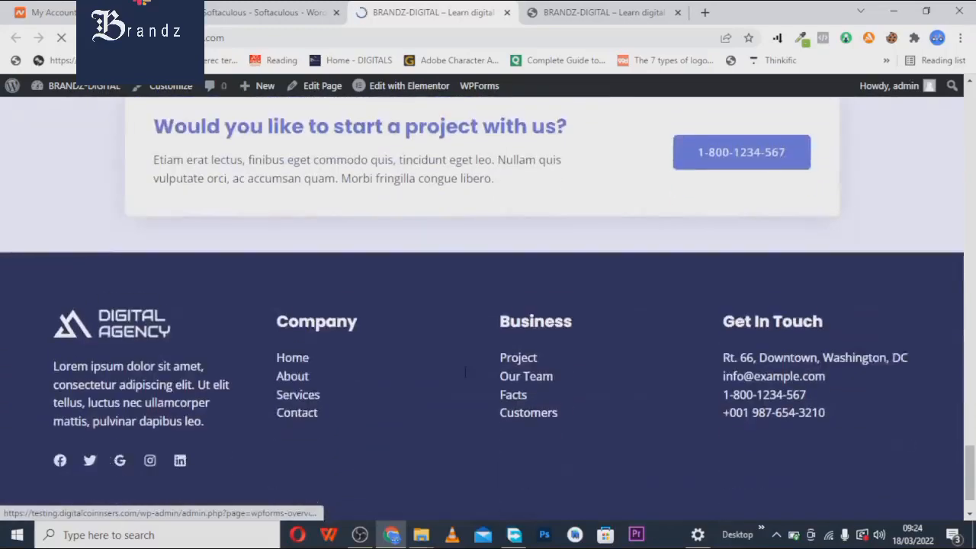
scroll(465, 372, "up", 15)
scroll(465, 372, "up", 15)
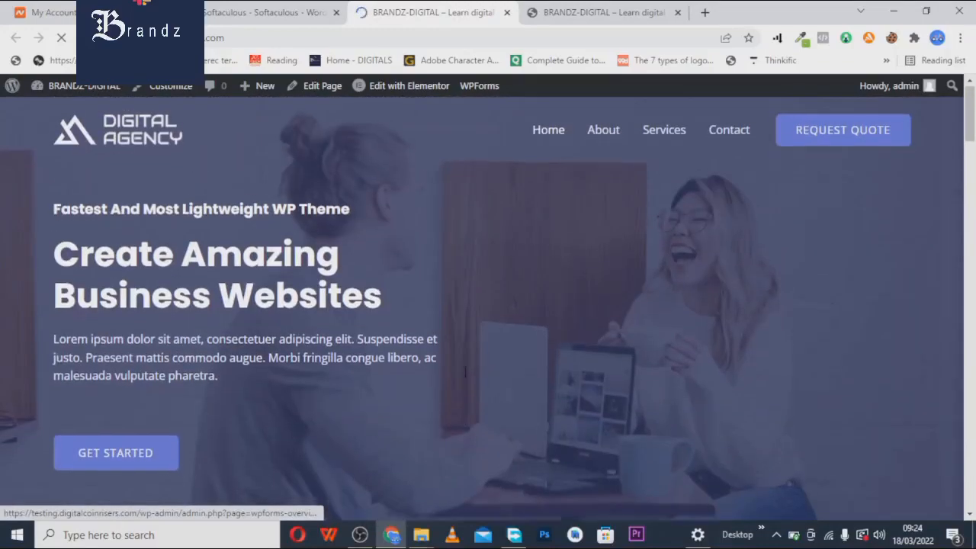
scroll(466, 371, "down", 3)
scroll(465, 372, "up", 3)
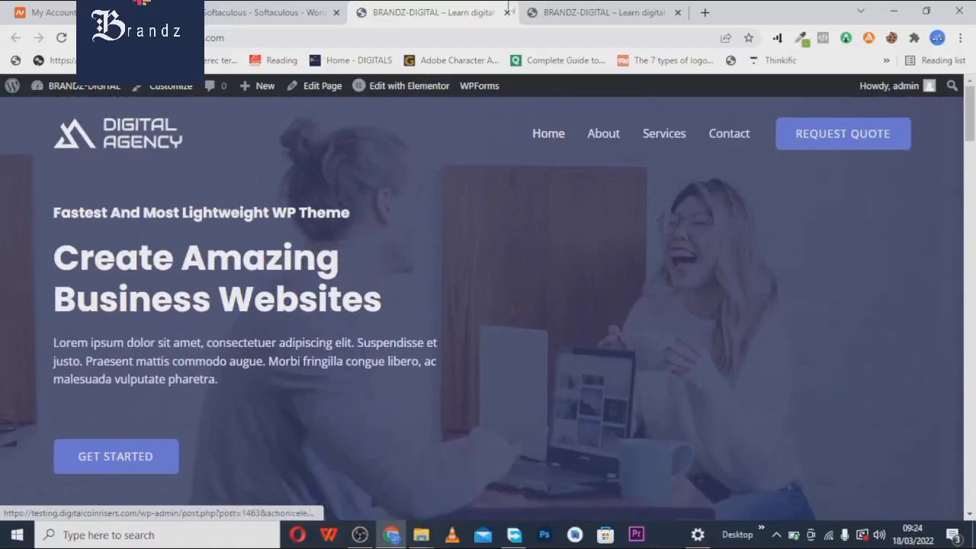
left_click(602, 12)
mouse_move(104, 90)
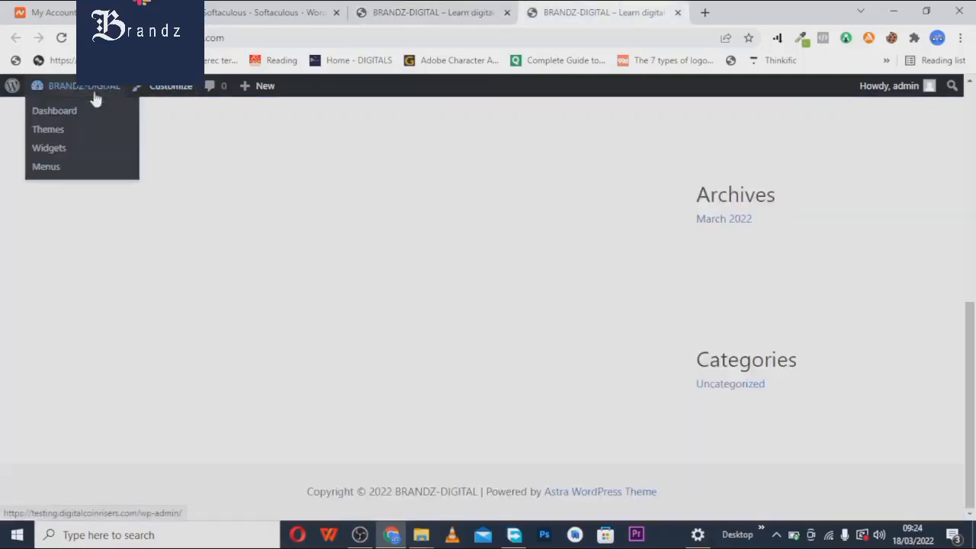
Go from the live site to the Dashboard, review Installed Plugins, then reach Plugins > Add New.
left_click(61, 112)
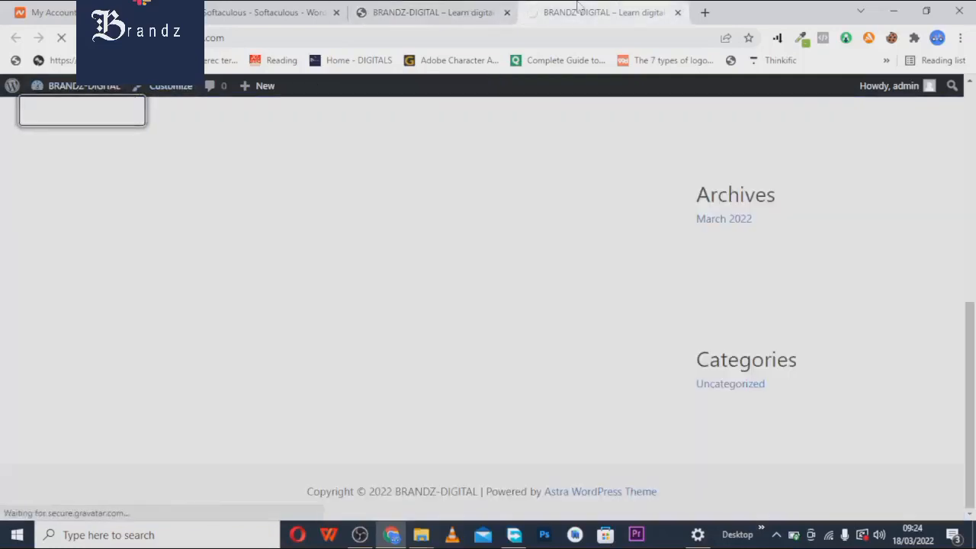
left_click_drag(576, 4, 409, 7)
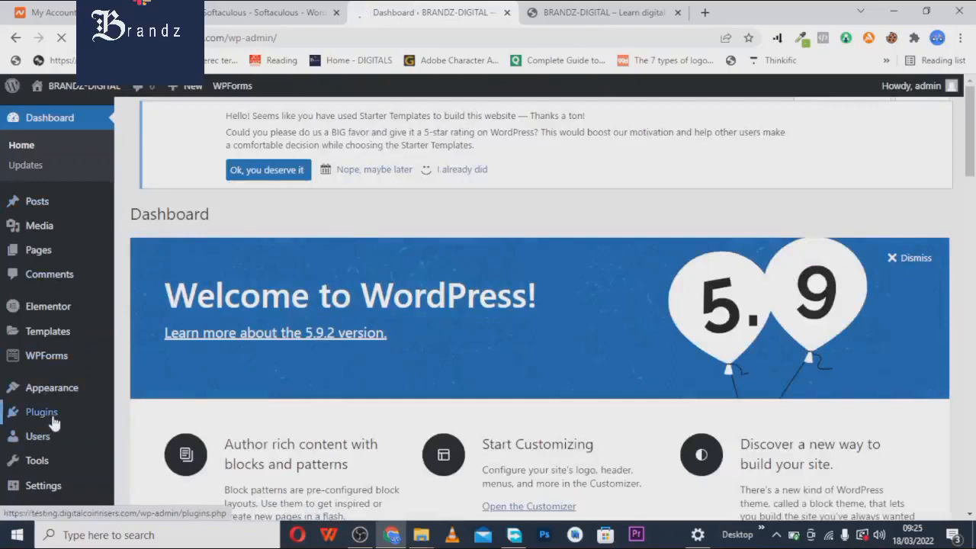
scroll(55, 423, "down", 2)
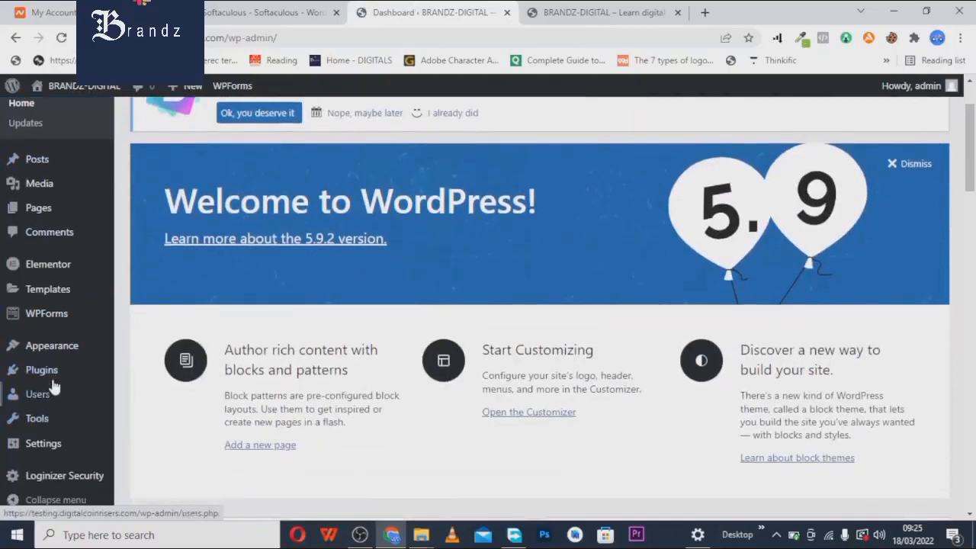
mouse_move(52, 372)
left_click(124, 372)
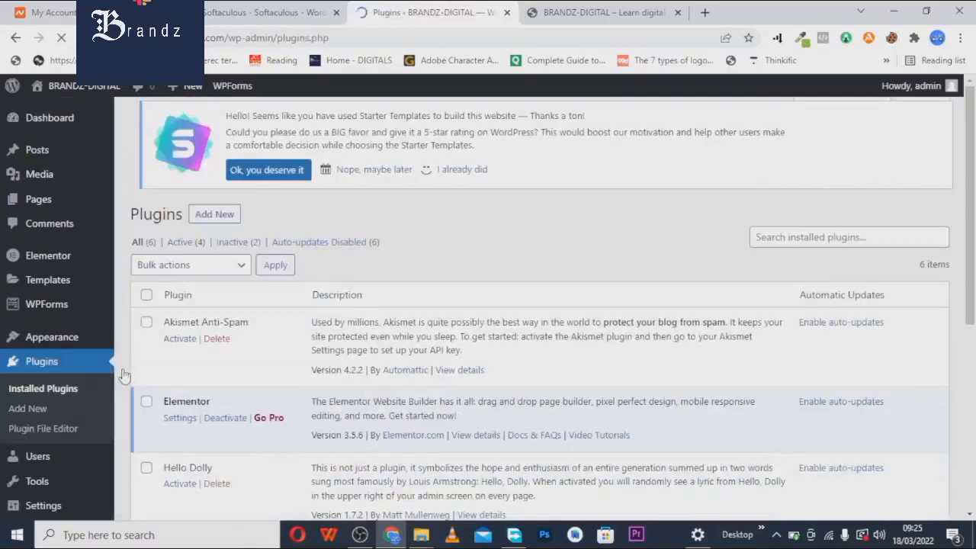
scroll(221, 312, "down", 2)
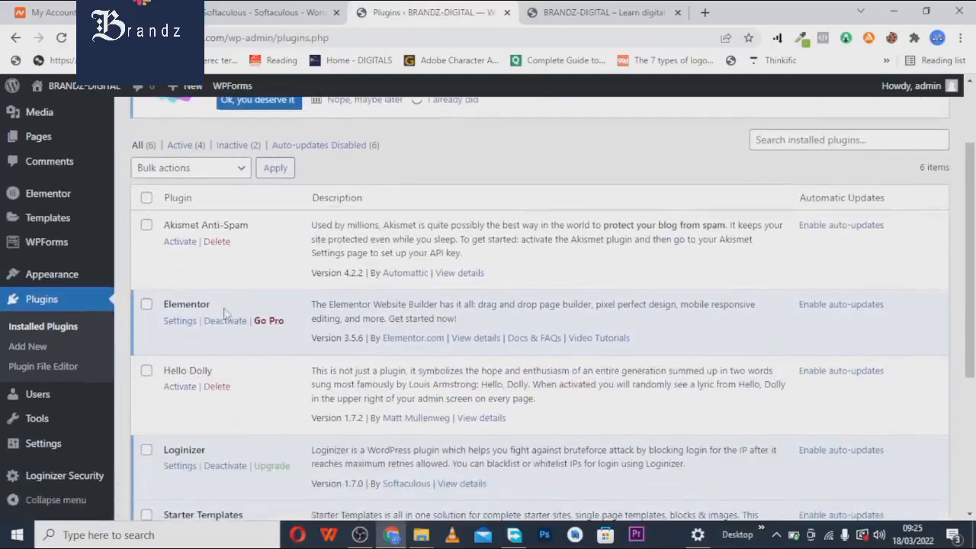
scroll(214, 384, "down", 3)
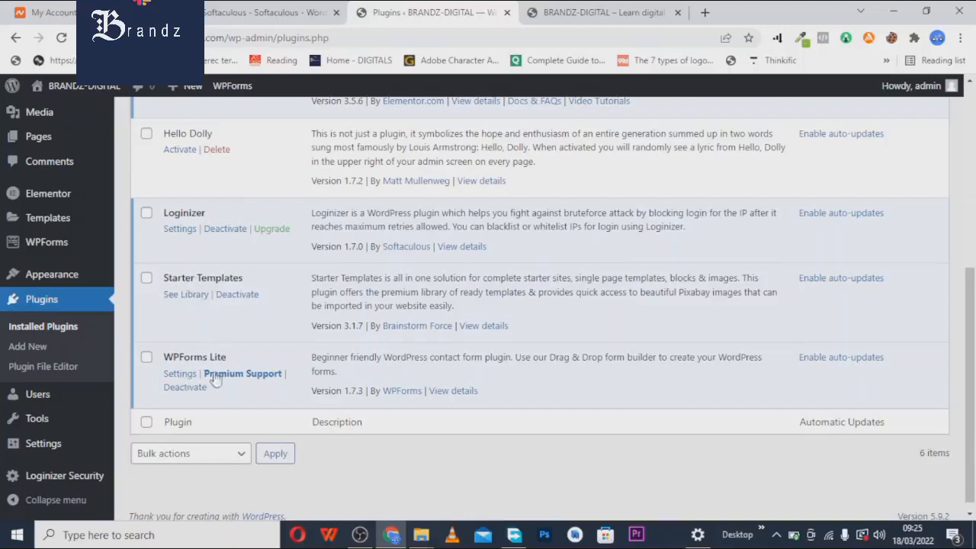
scroll(214, 358, "up", 5)
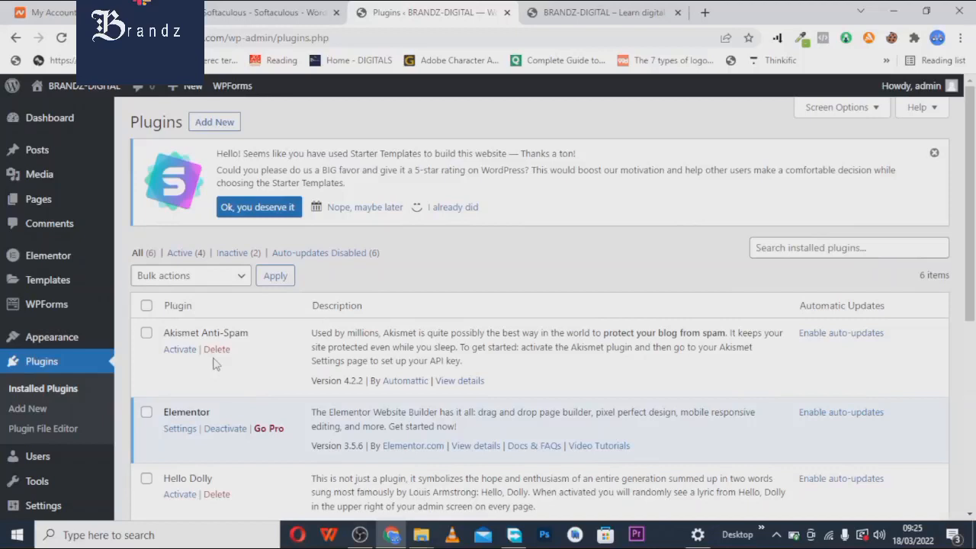
left_click(29, 410)
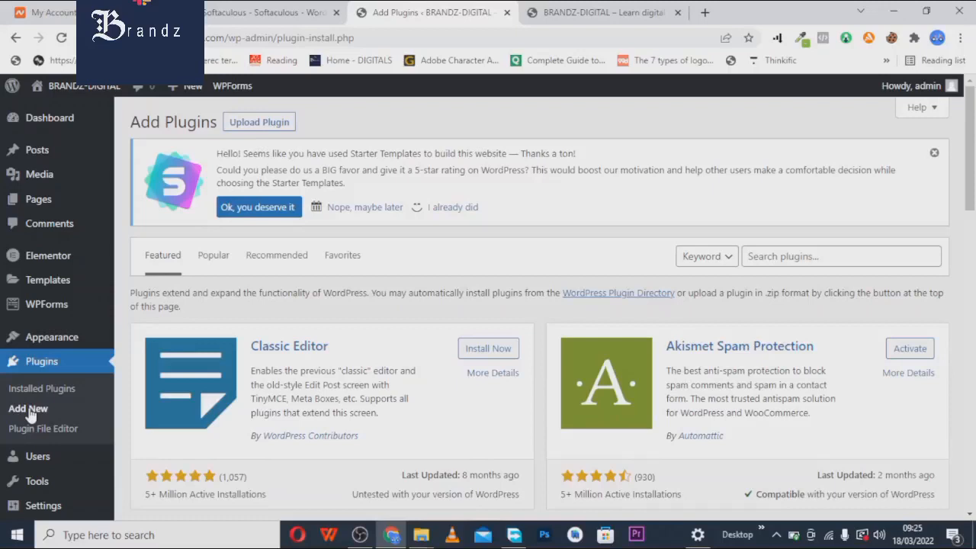
Search plugins for 'wp fastes', then install and activate WP Fastest Cache.
left_click(806, 262)
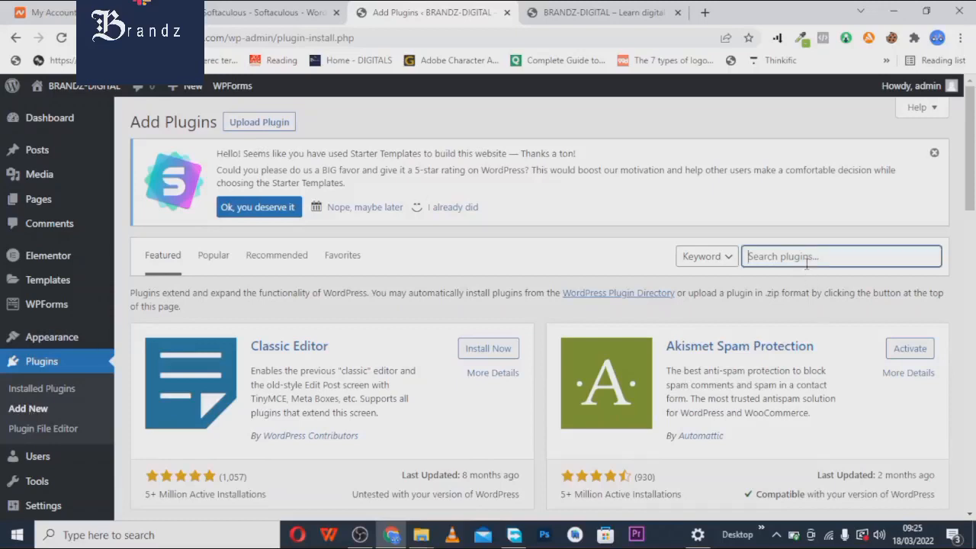
type("wp")
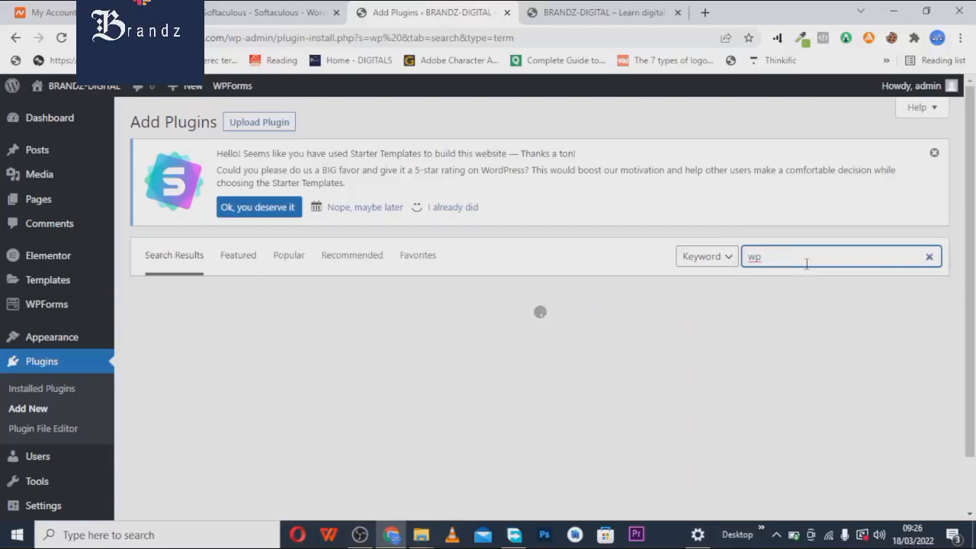
type(" fastest")
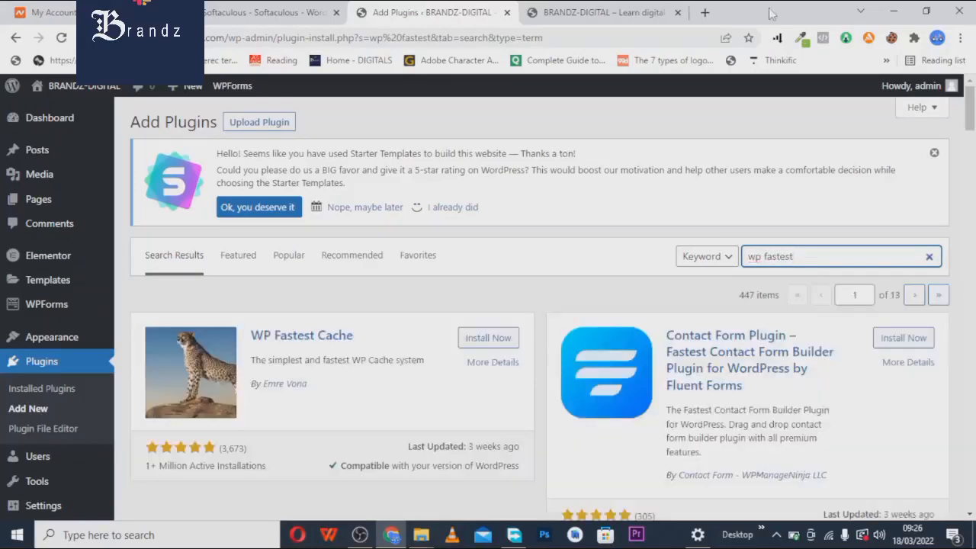
left_click(479, 342)
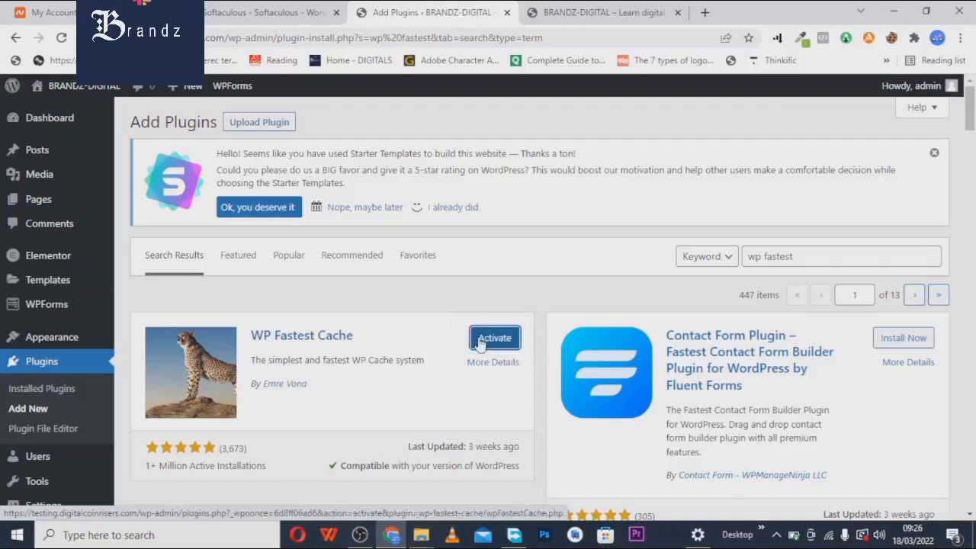
left_click(481, 344)
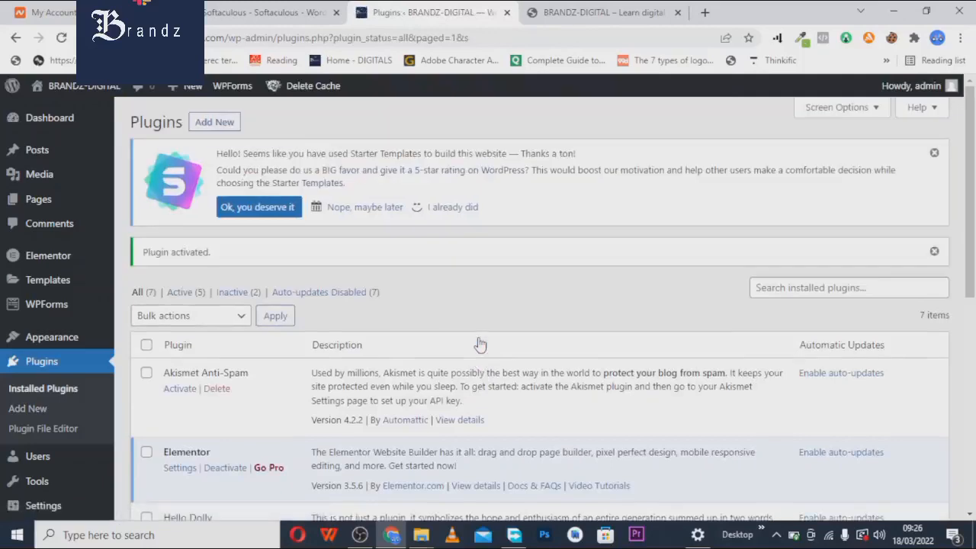
Check WP Fastest Cache in the Plugins list, then return to the live Digital Agency homepage tab.
scroll(480, 344, "down", 5)
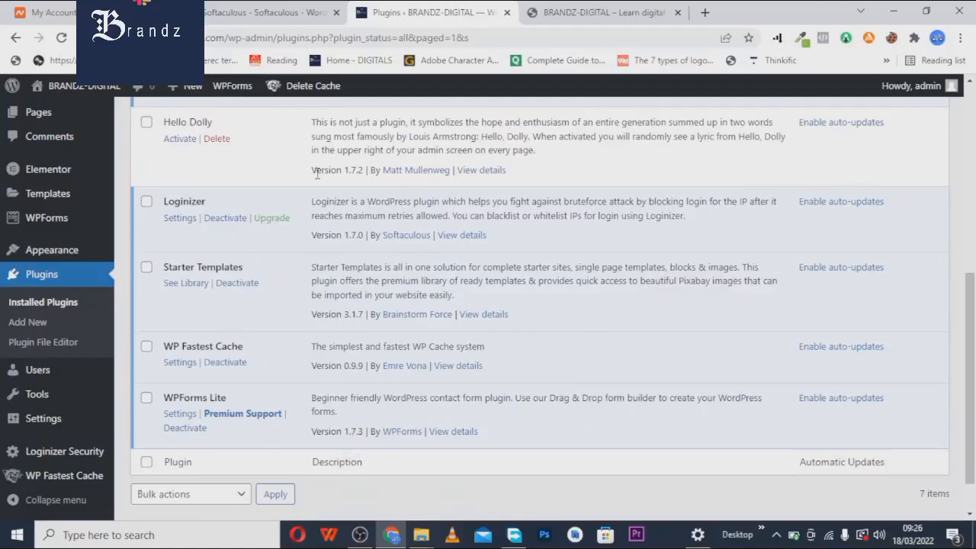
scroll(311, 192, "up", 2)
mouse_move(307, 97)
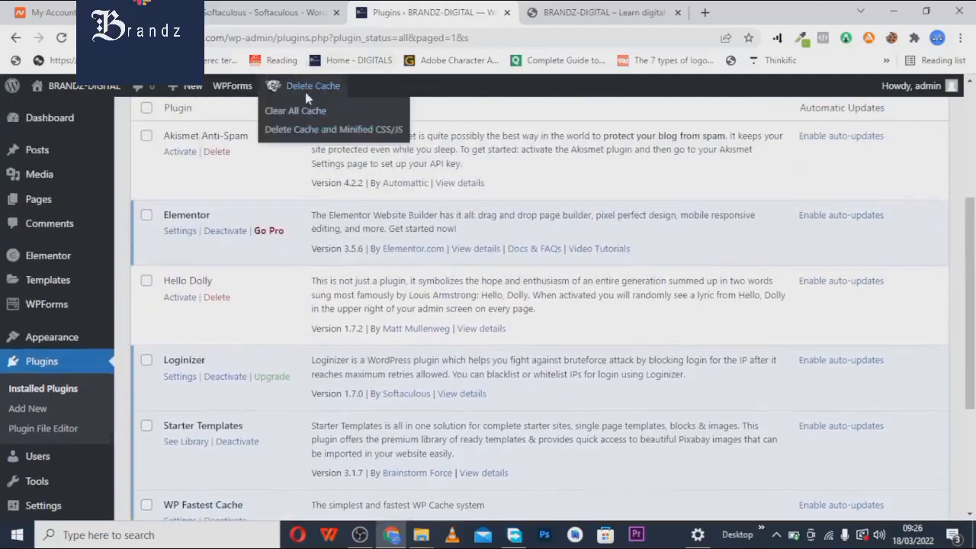
scroll(288, 373, "up", 3)
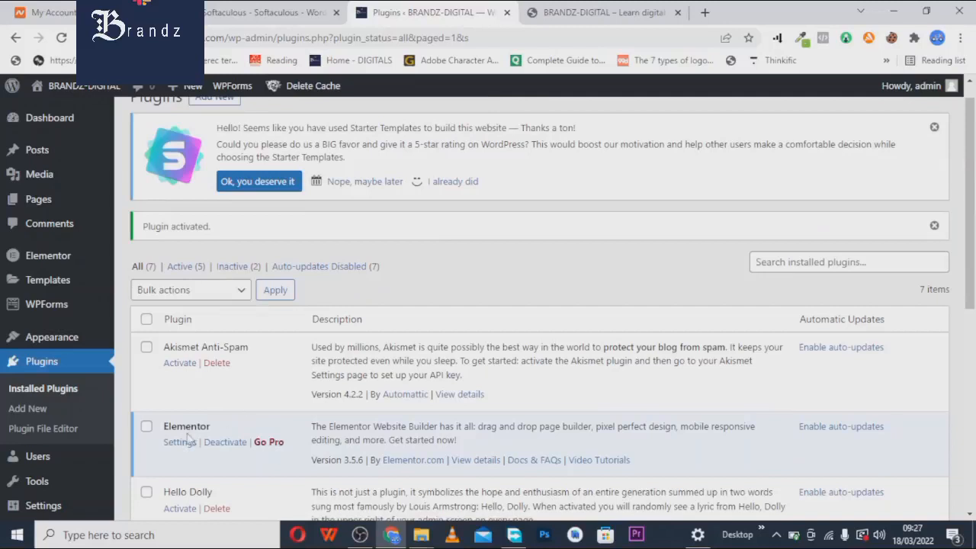
scroll(171, 469, "down", 4)
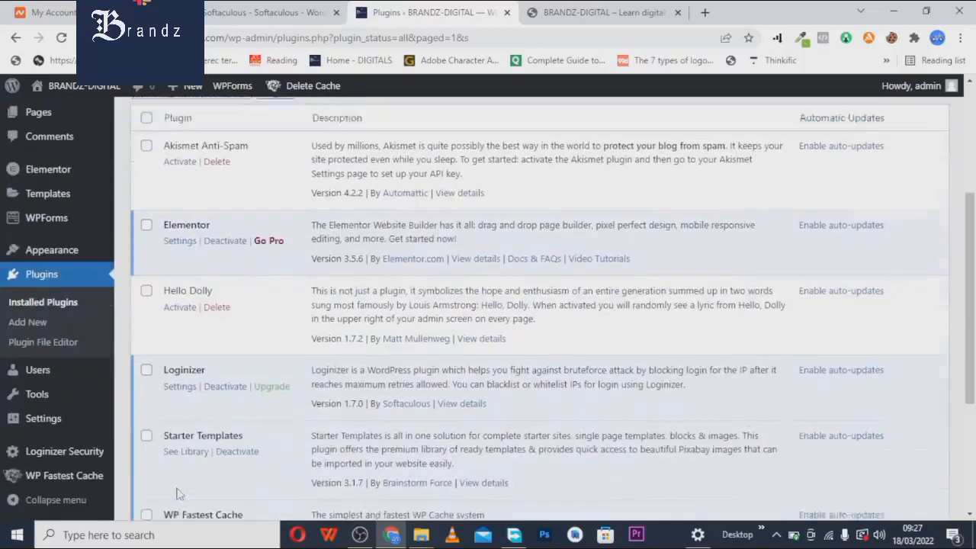
scroll(202, 289, "up", 4)
scroll(239, 202, "up", 1)
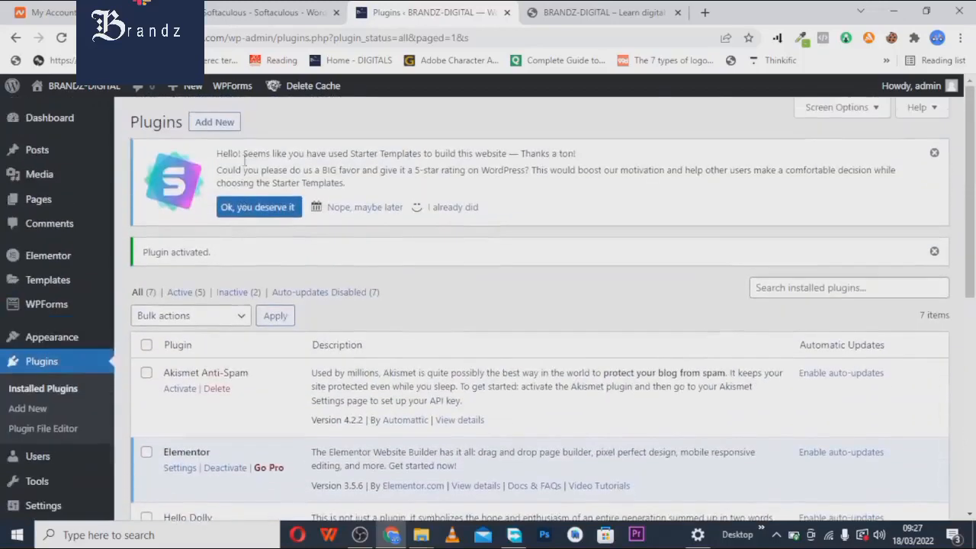
scroll(197, 482, "down", 2)
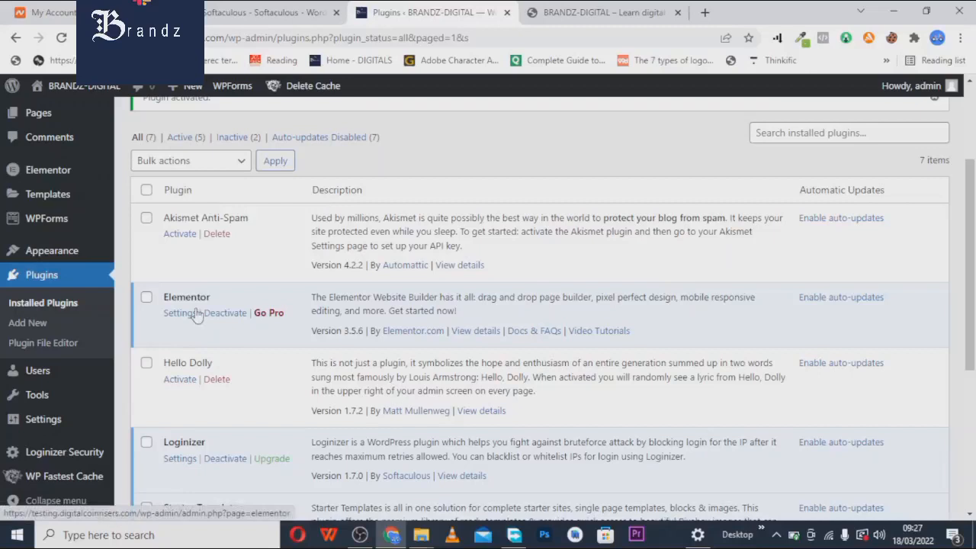
left_click(602, 12)
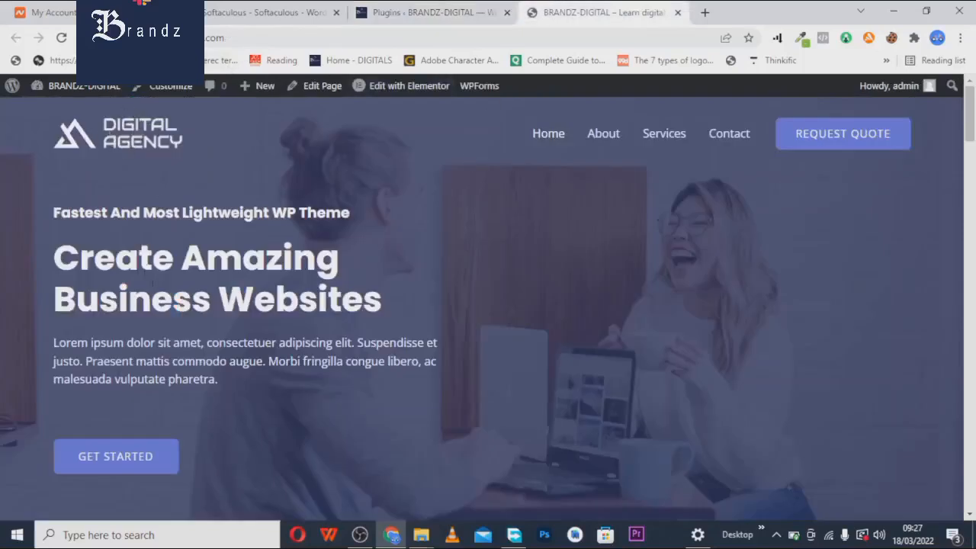
Look over the Digital Agency homepage's service cards, then go to the About page.
scroll(138, 268, "down", 10)
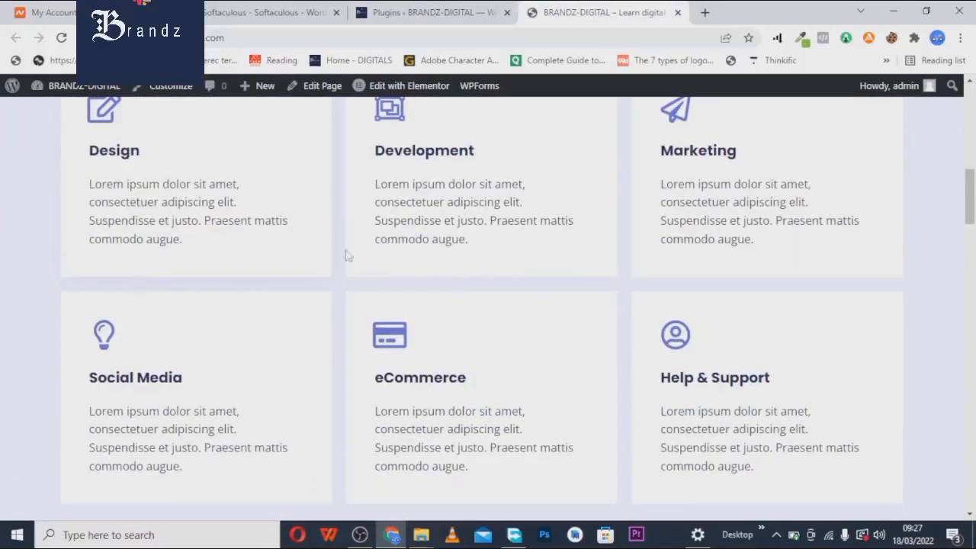
scroll(382, 271, "up", 10)
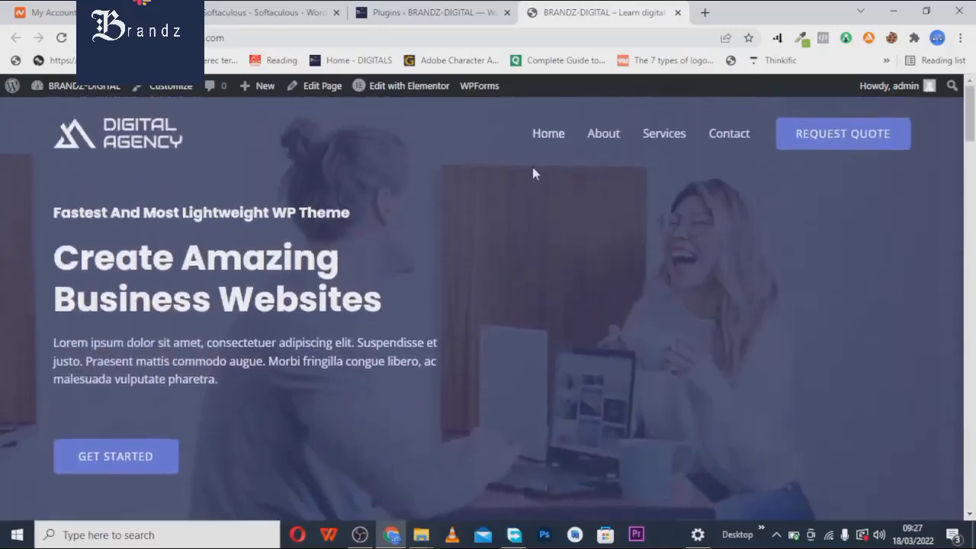
left_click(603, 135)
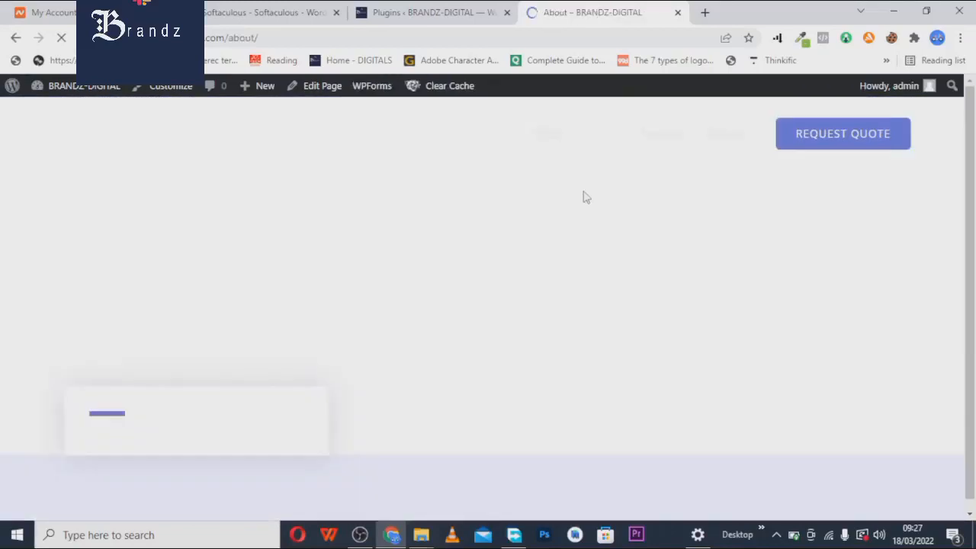
Read through the About Us, Who Are We, Our Mission and What We Do sections, then return Home.
scroll(546, 404, "down", 5)
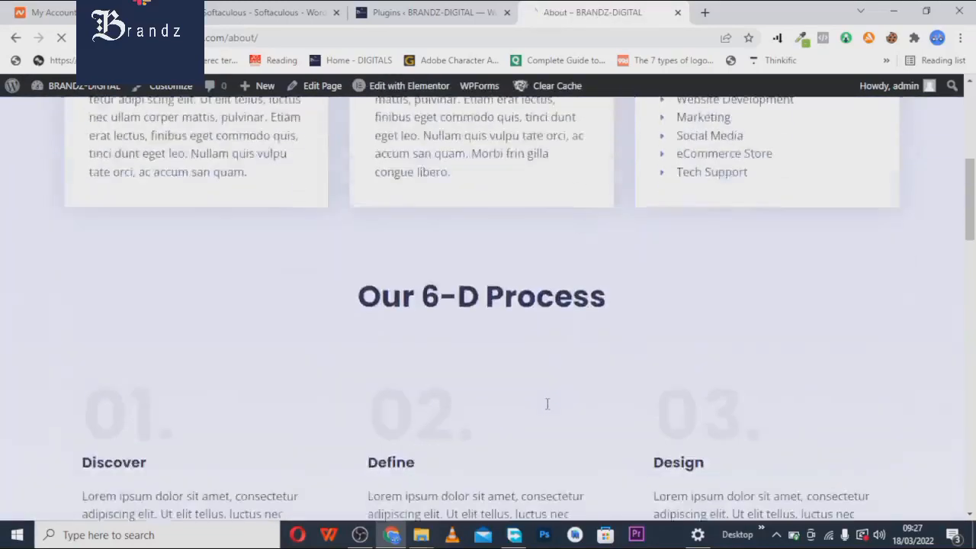
scroll(547, 404, "down", 10)
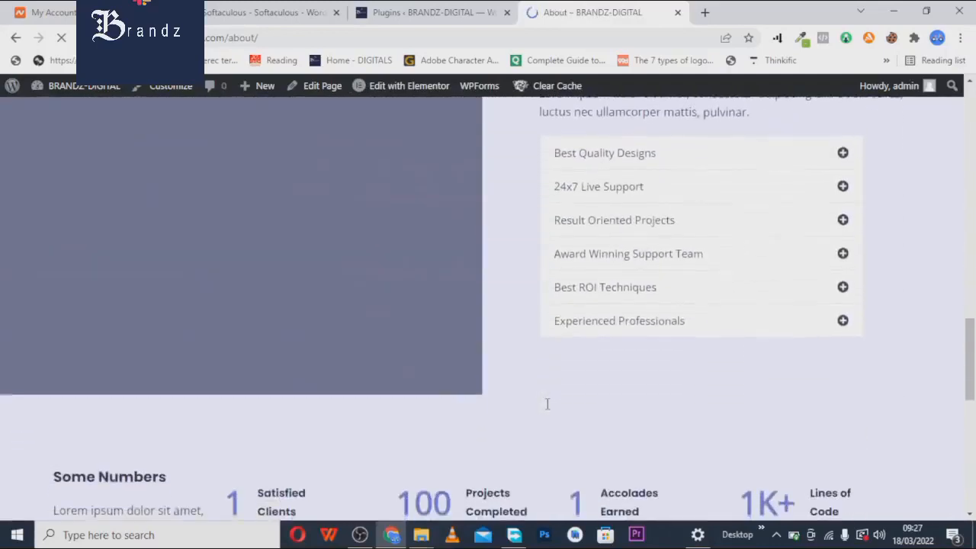
scroll(547, 404, "down", 3)
scroll(547, 407, "up", 18)
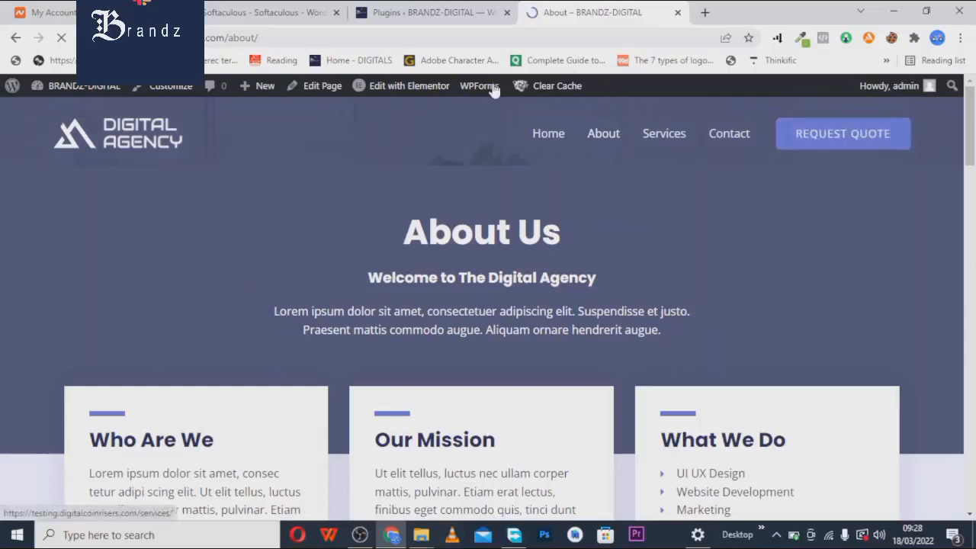
mouse_move(427, 99)
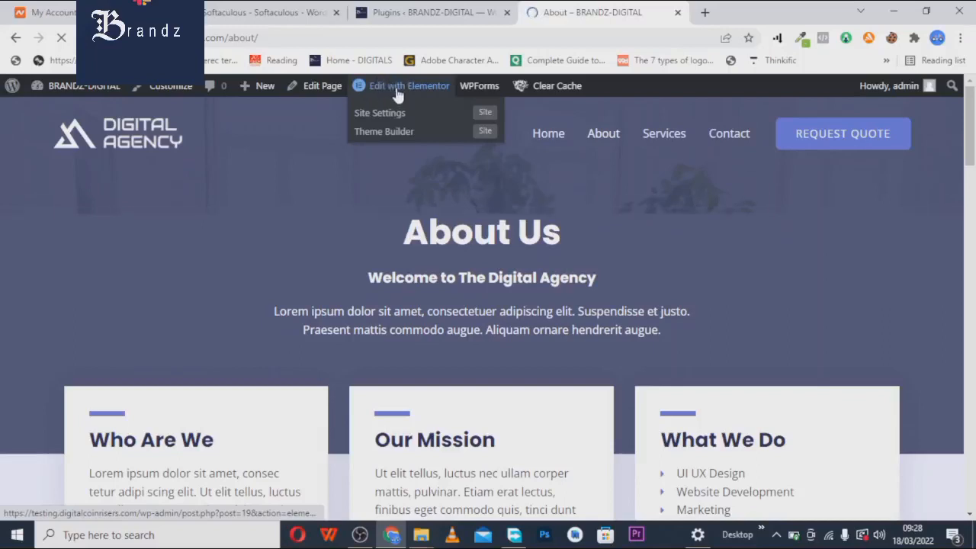
left_click(558, 131)
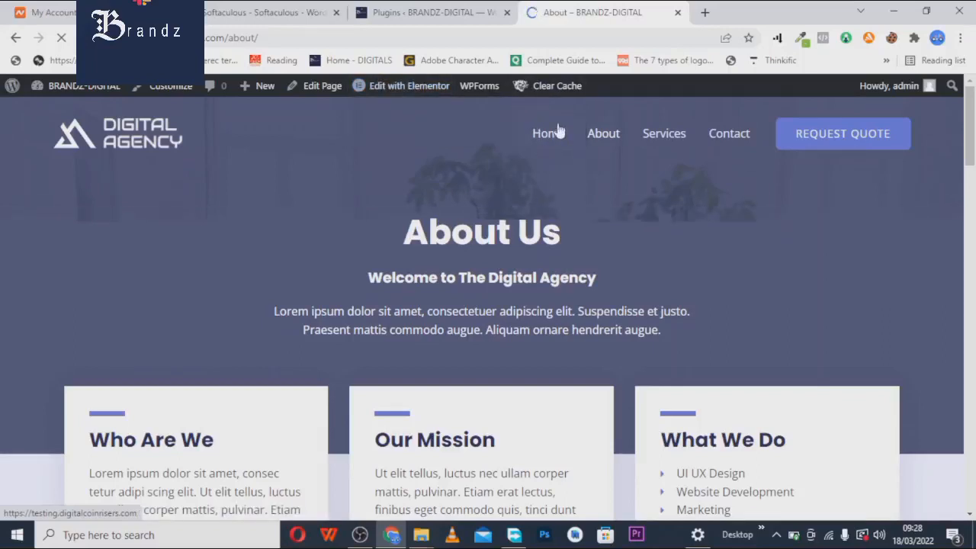
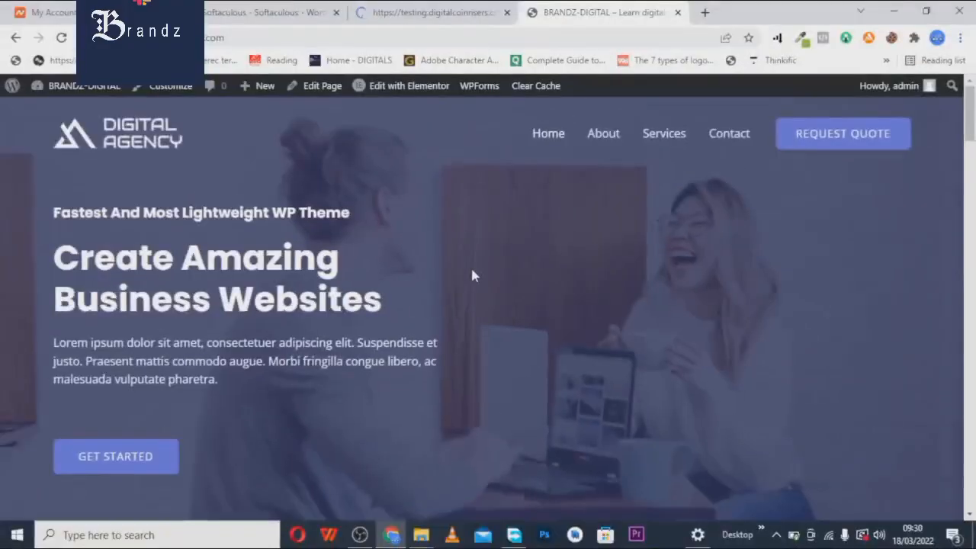
Open the Digital Agency homepage in the Elementor editor using the admin bar's Edit with Elementor link.
scroll(472, 274, "down", 4)
scroll(472, 274, "up", 3)
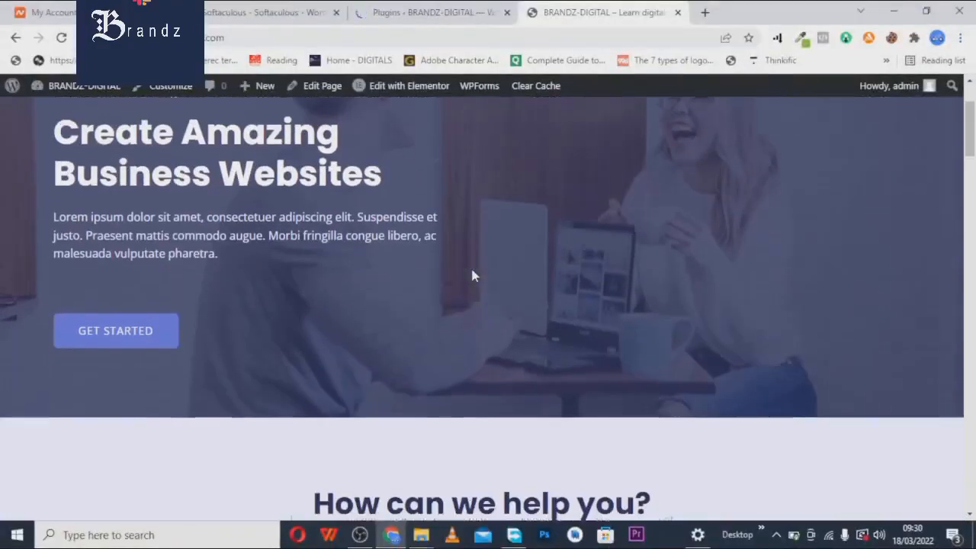
scroll(472, 274, "down", 1)
scroll(472, 276, "up", 2)
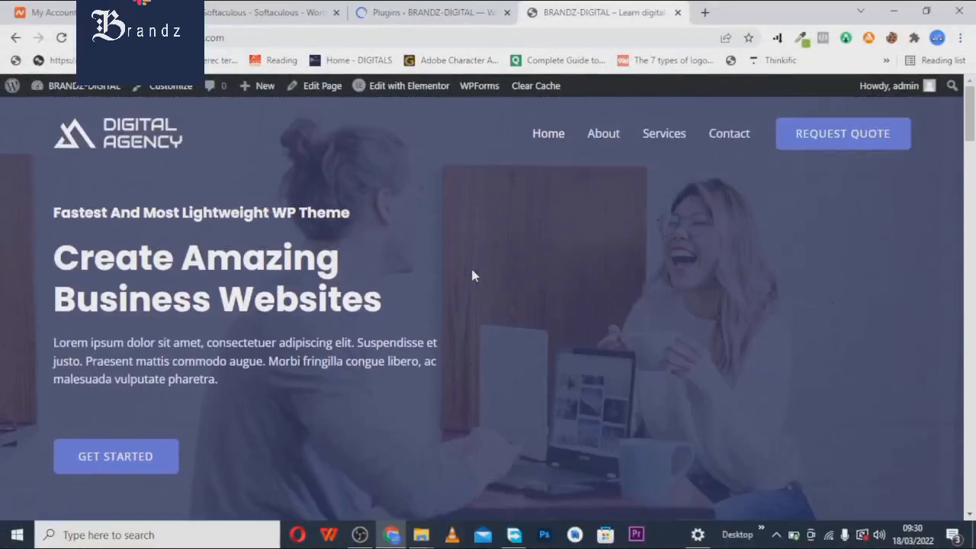
left_click(390, 86)
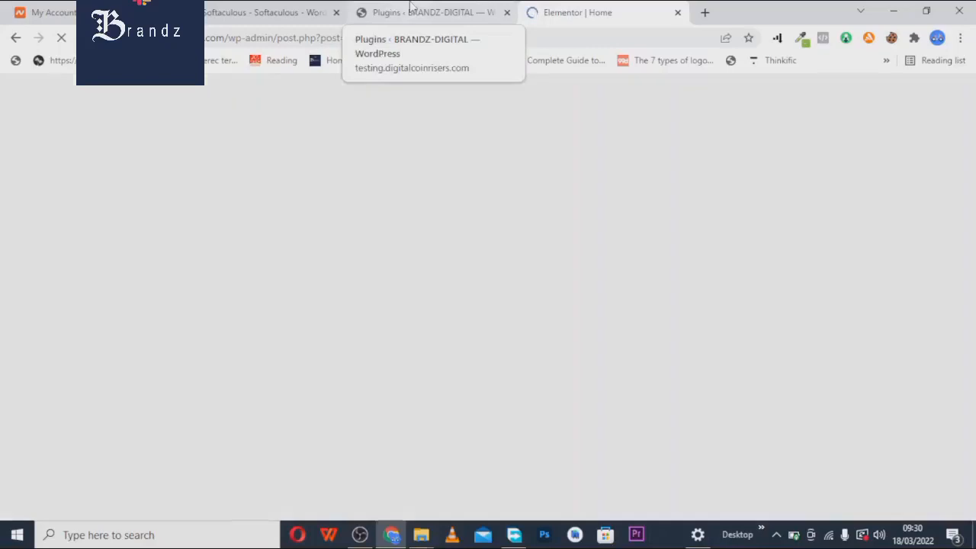
Search the plugin directory for 'imagify', install Imagify, then clear the search box.
left_click(411, 9)
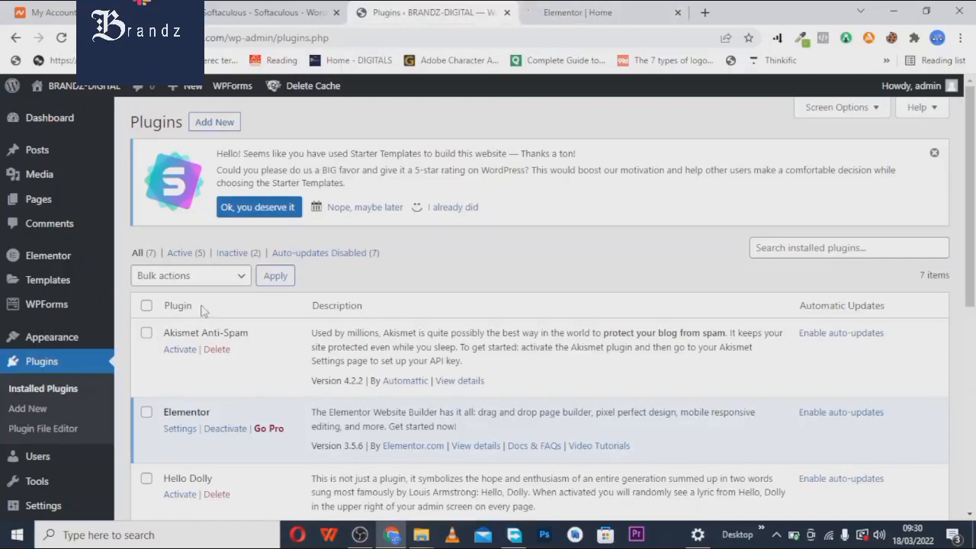
left_click(218, 122)
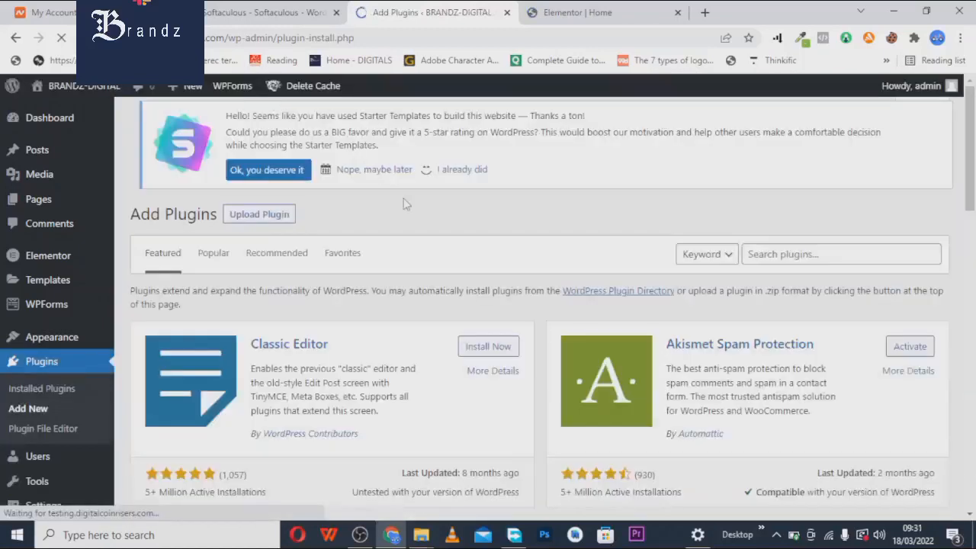
left_click(804, 259)
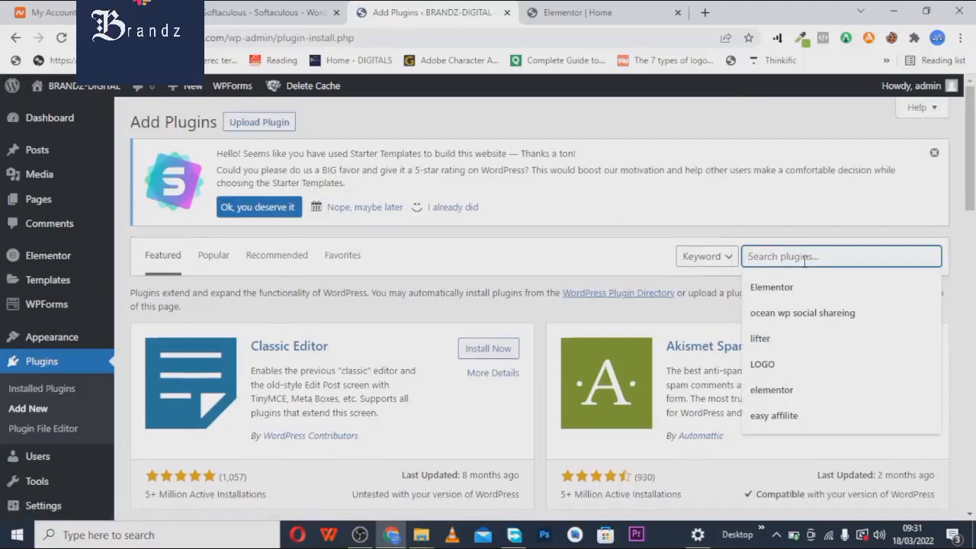
type("imagify")
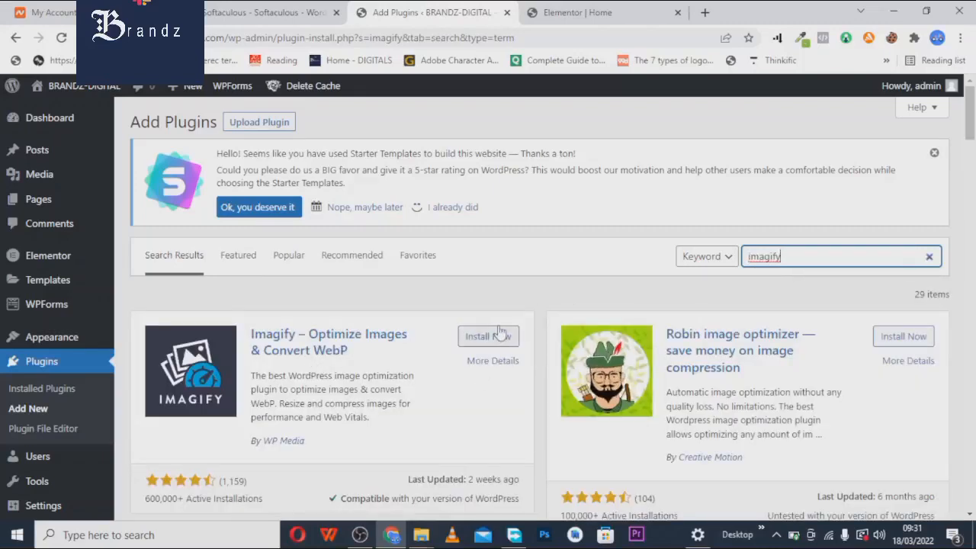
left_click(496, 339)
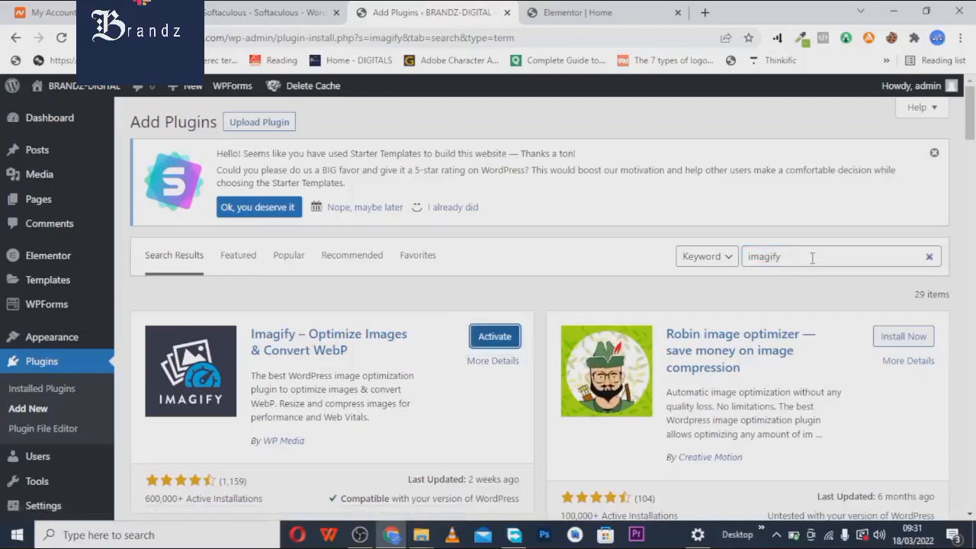
left_click(929, 258)
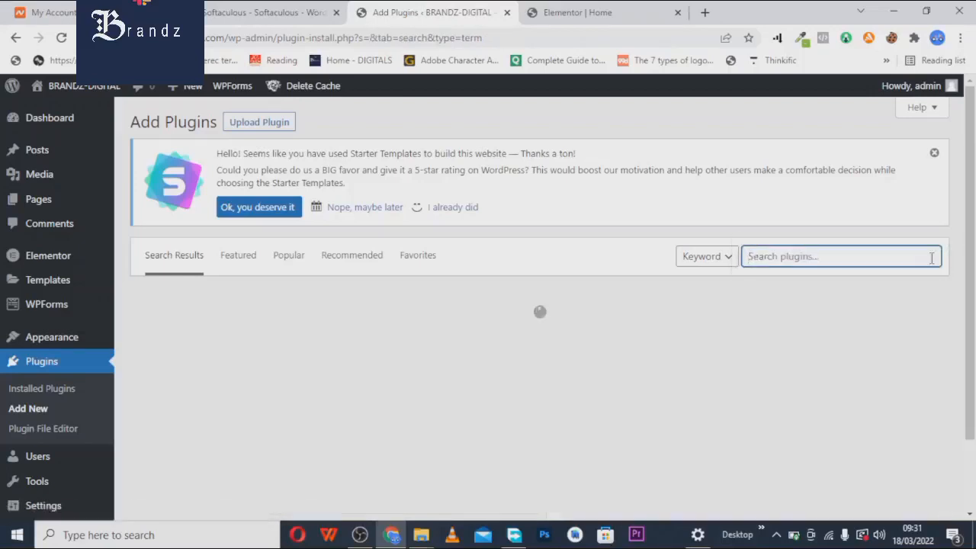
Search plugins for 'Elementor' and install Essential Addons and ElementsKit.
left_click(917, 264)
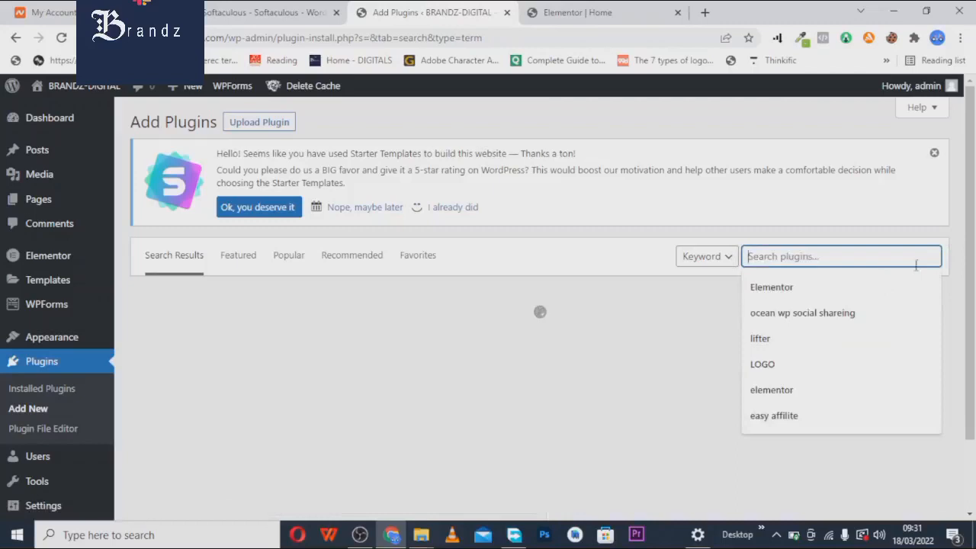
left_click(855, 296)
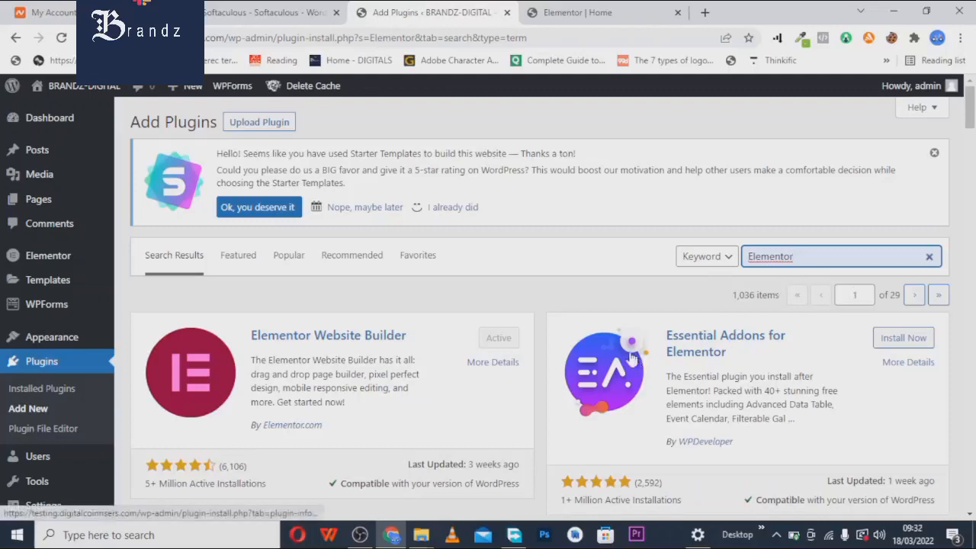
scroll(536, 369, "down", 1)
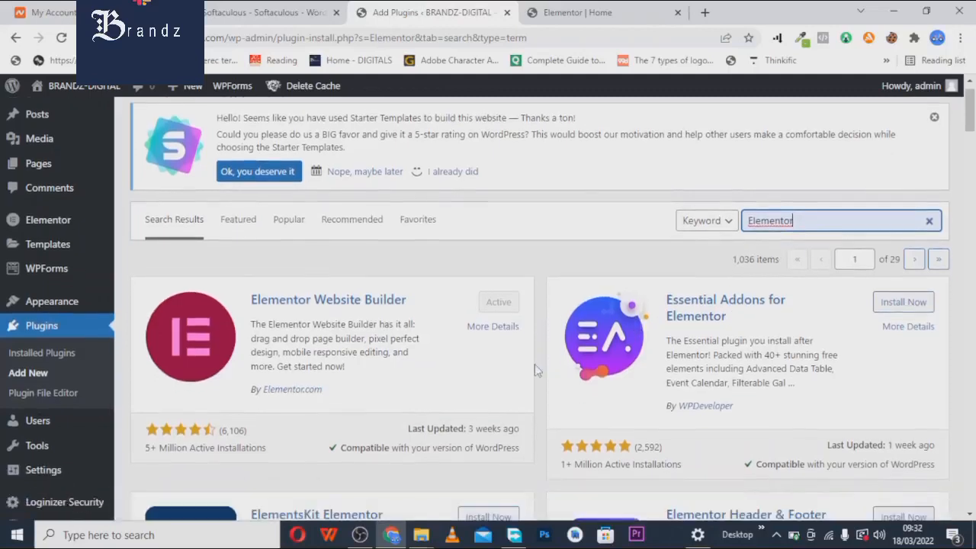
scroll(534, 363, "down", 2)
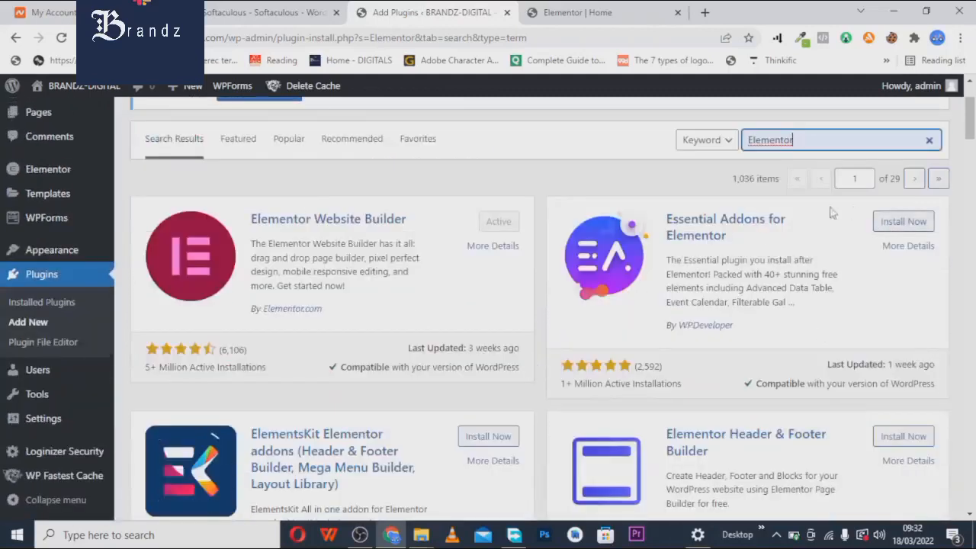
left_click(920, 221)
scroll(900, 221, "down", 3)
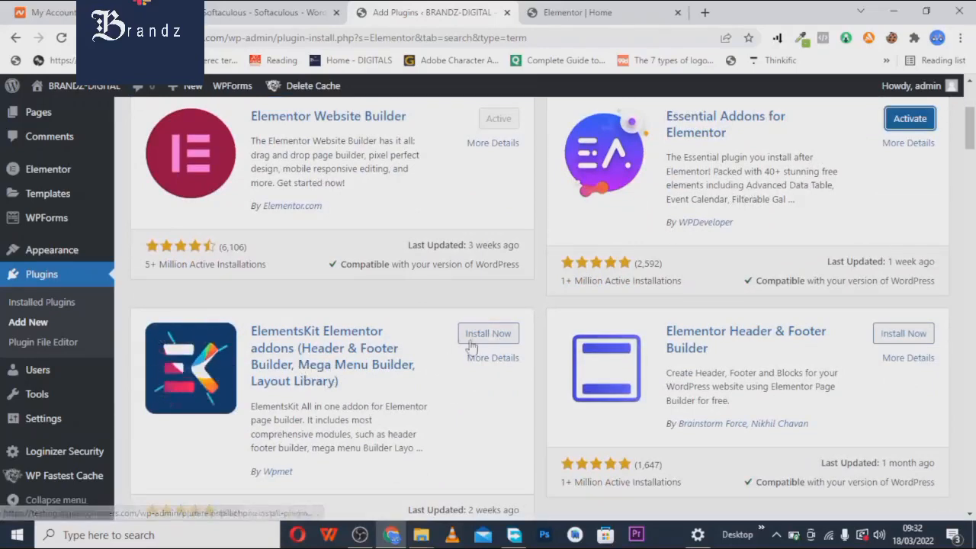
left_click(477, 336)
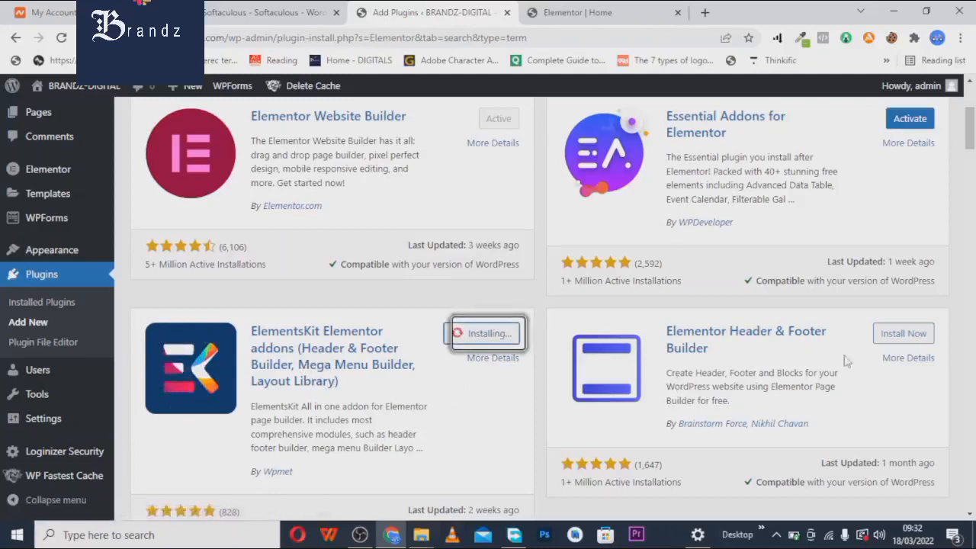
Install Happy Addons for Elementor, then switch back to the Elementor homepage editor.
scroll(731, 389, "down", 2)
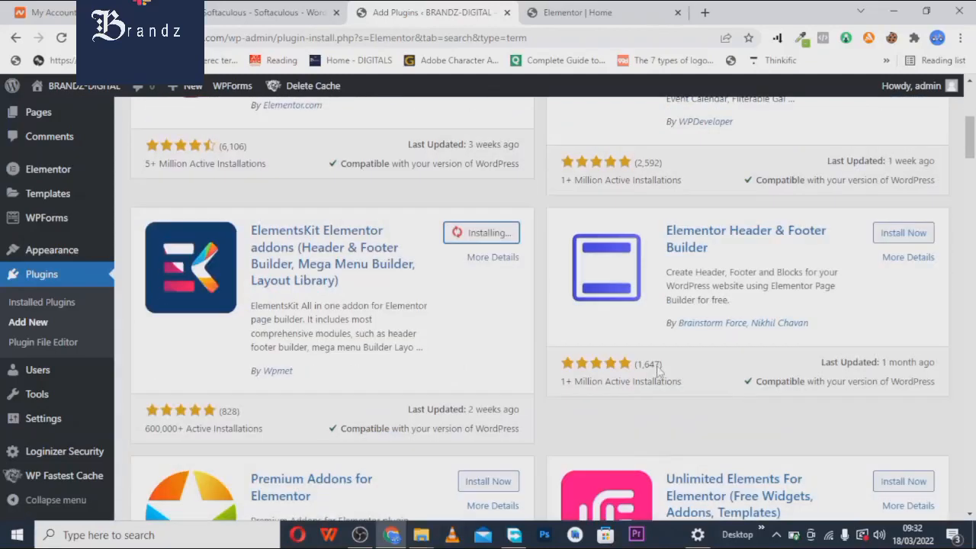
scroll(658, 371, "down", 5)
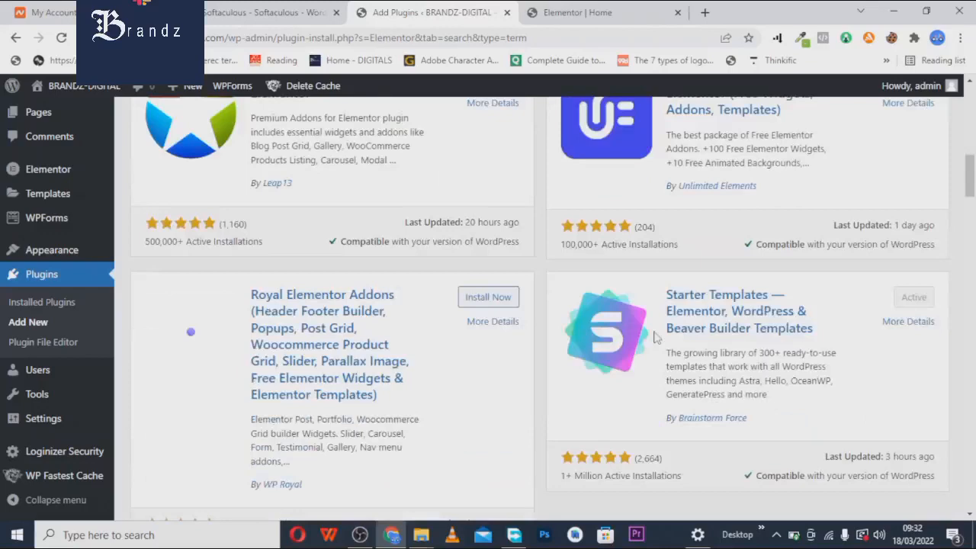
scroll(721, 310, "up", 1)
scroll(671, 313, "up", 1)
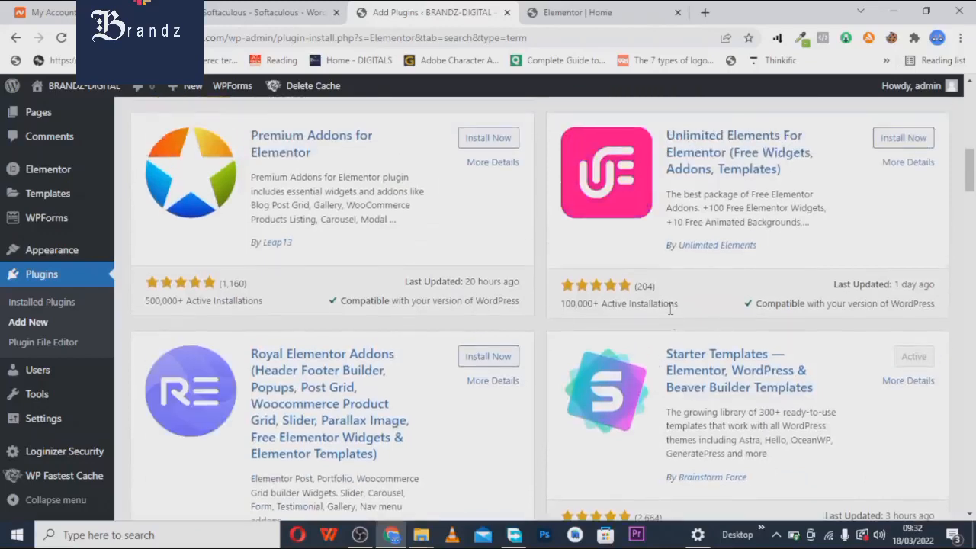
scroll(551, 343, "down", 4)
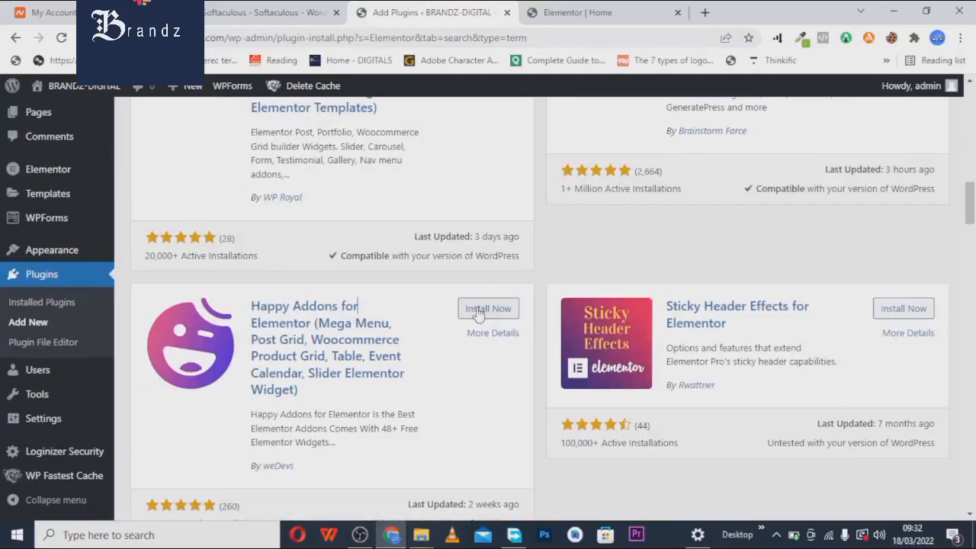
left_click(478, 315)
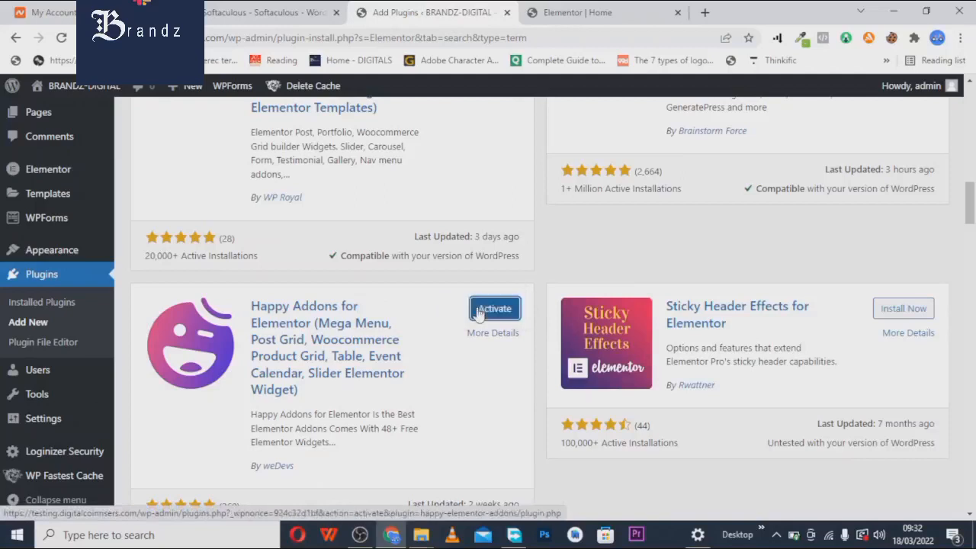
left_click(614, 9)
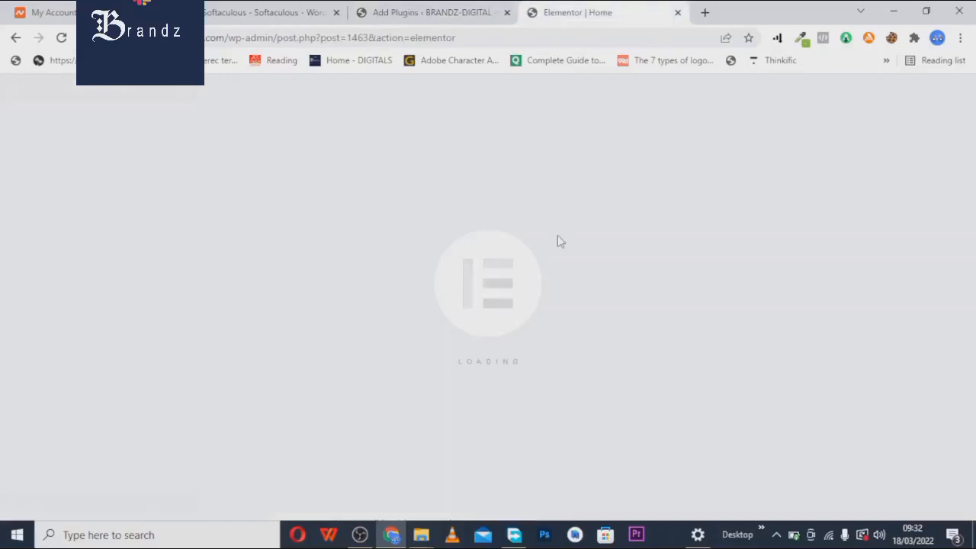
Delete the empty 'Drag widget here' section above the hero banner.
scroll(426, 311, "down", 10)
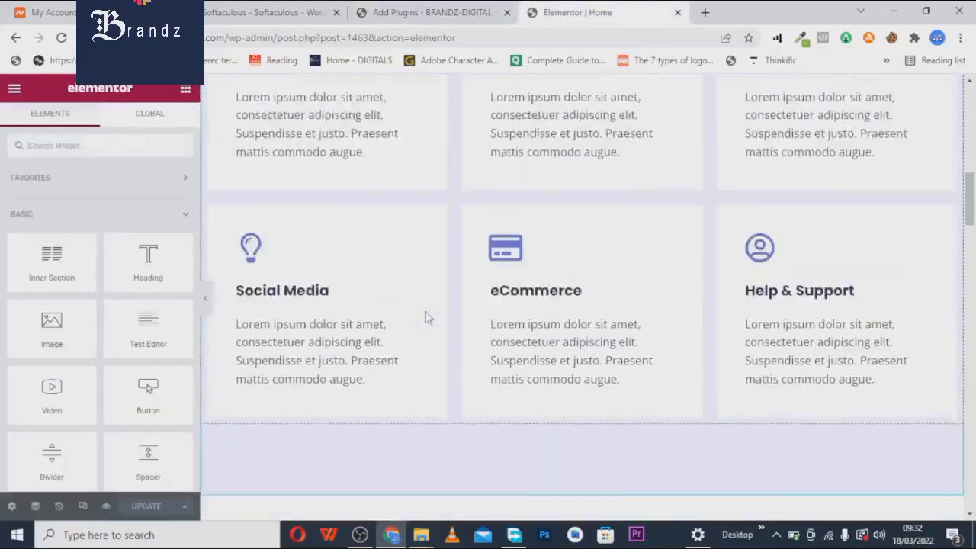
scroll(425, 315, "up", 13)
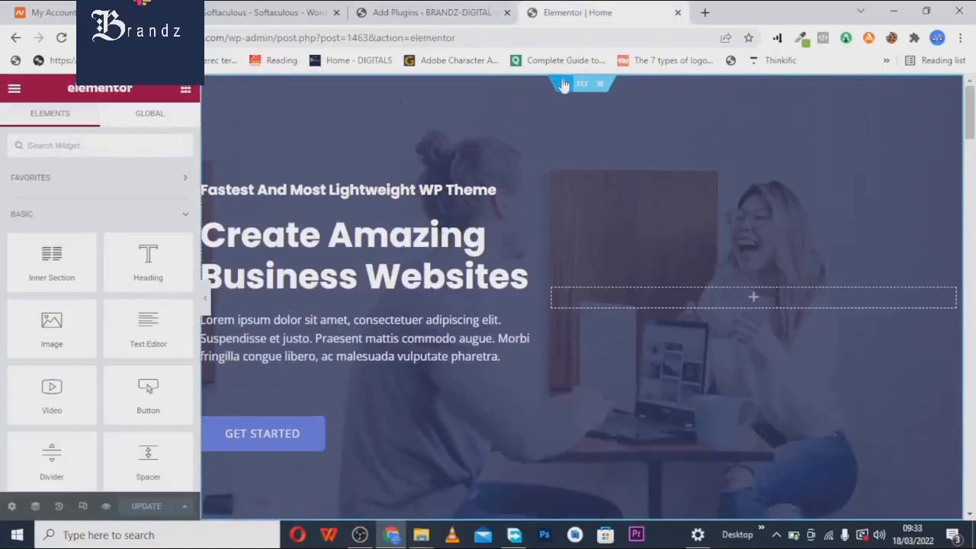
scroll(562, 84, "up", 2)
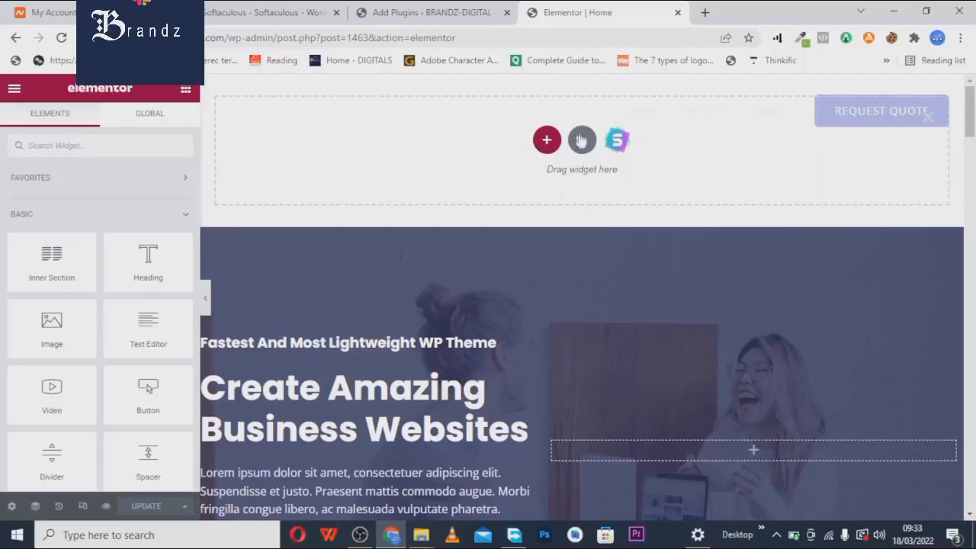
left_click(928, 121)
Go from the Add Plugins page to the Installed Plugins list.
left_click(418, 10)
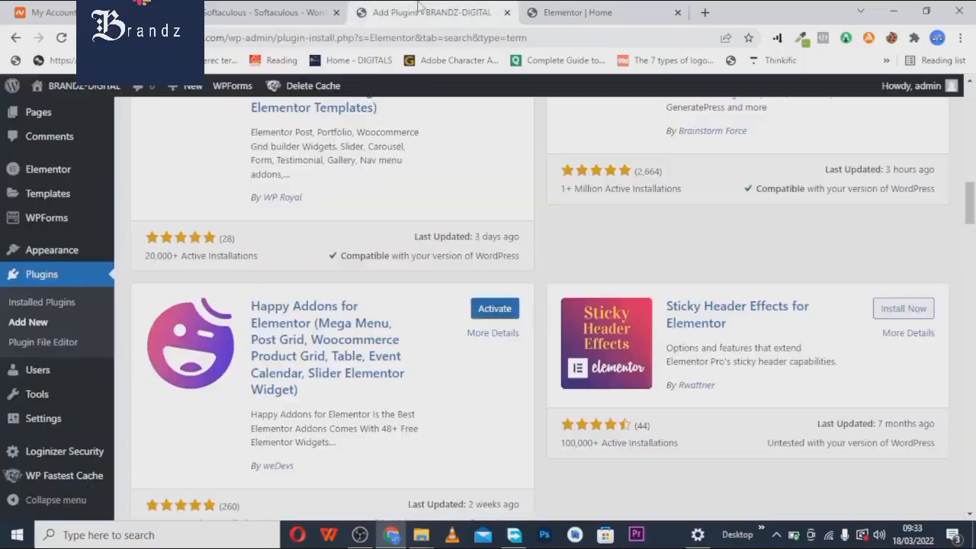
scroll(317, 262, "up", 3)
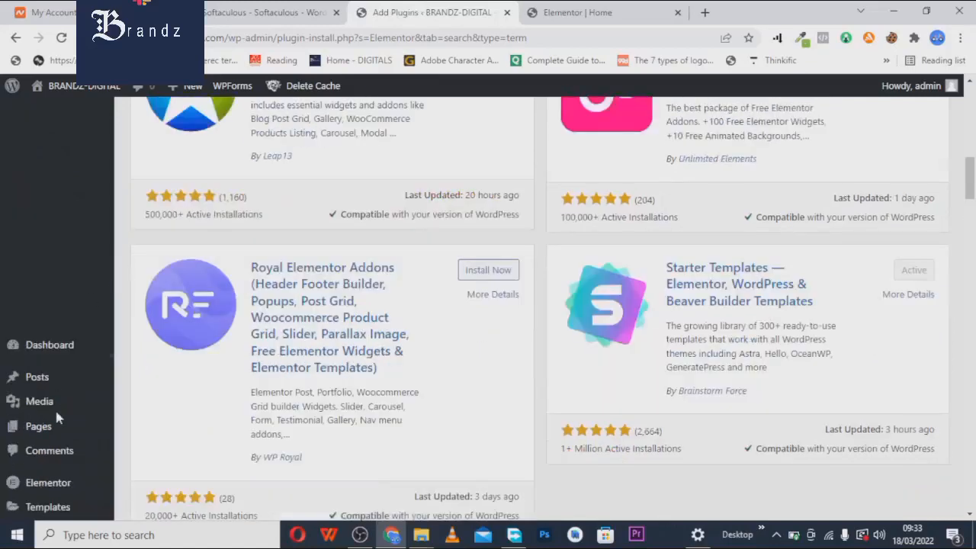
scroll(62, 292, "up", 1)
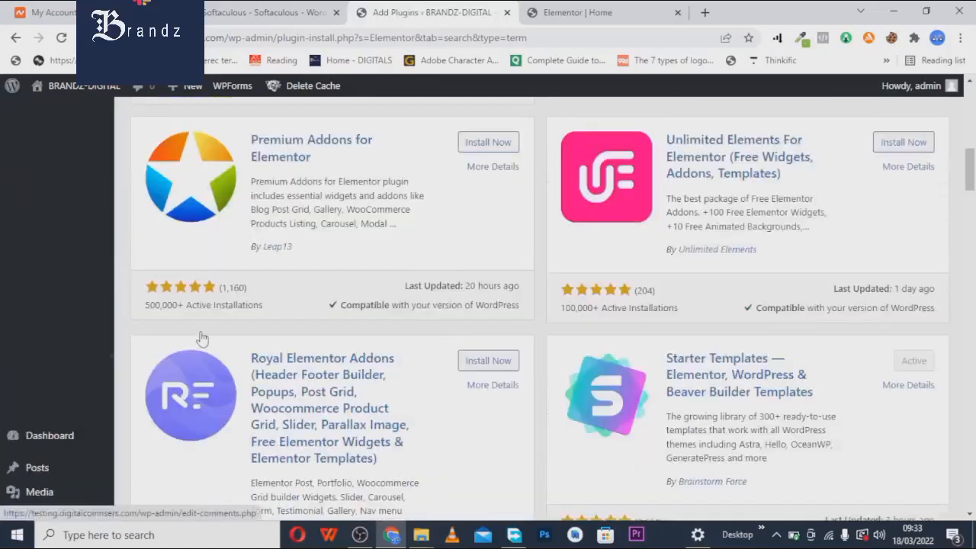
scroll(202, 337, "down", 2)
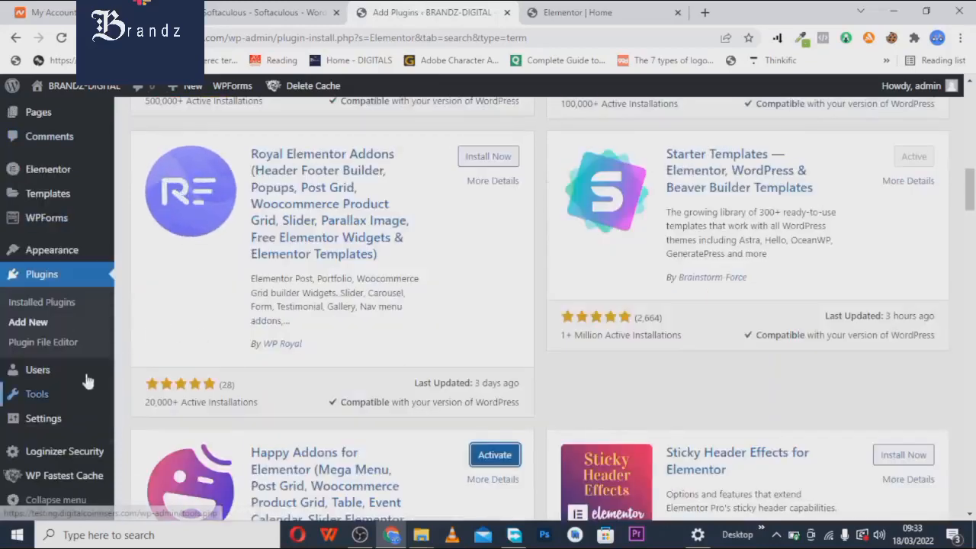
left_click(58, 315)
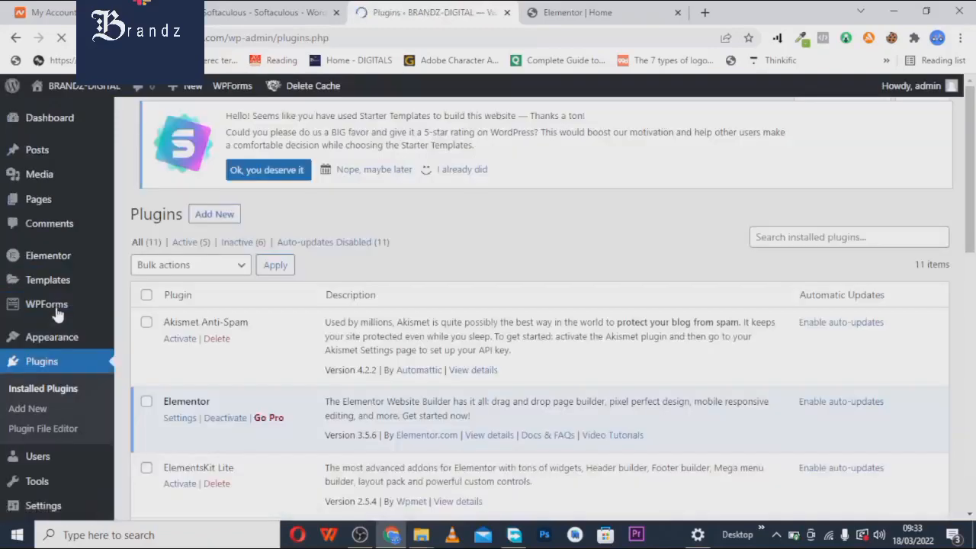
scroll(122, 373, "down", 2)
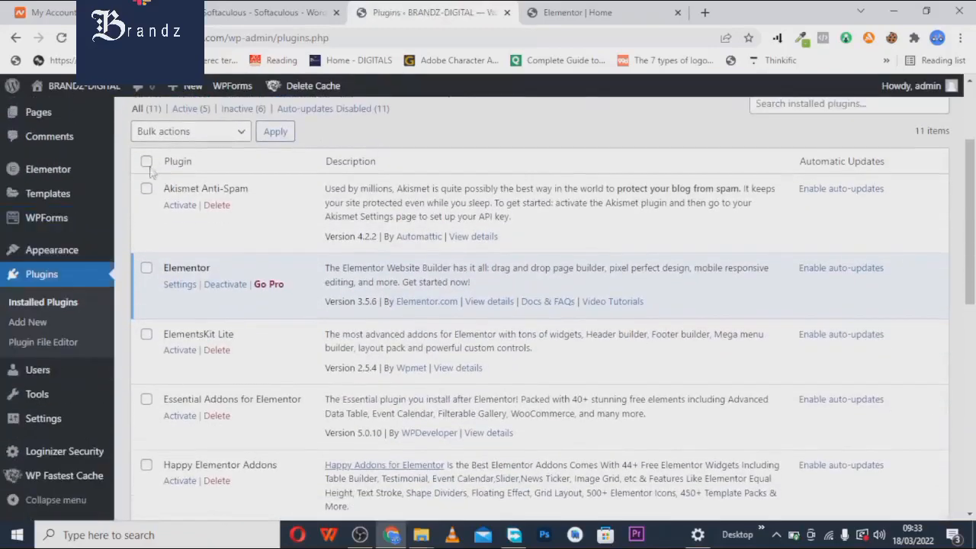
scroll(166, 329, "down", 2)
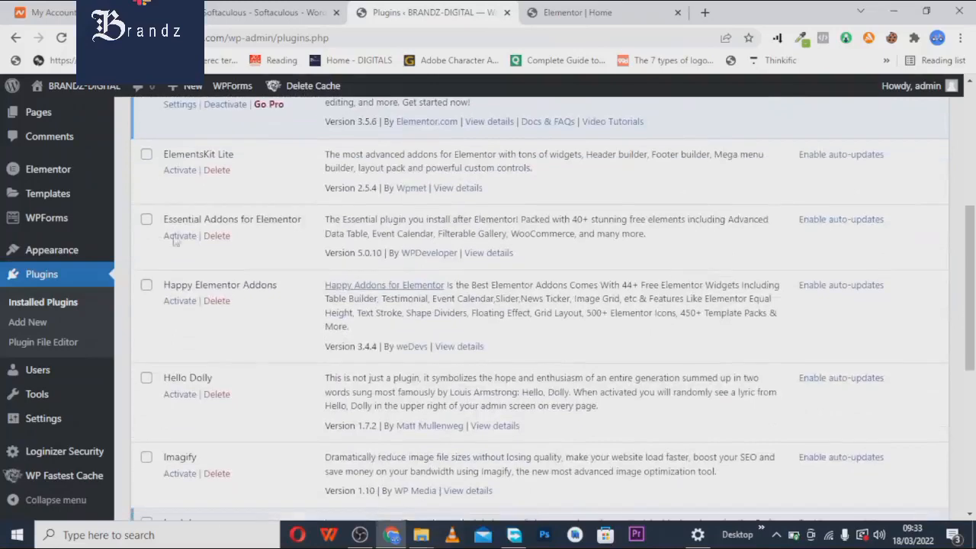
Tick ElementsKit Lite, Essential Addons, Happy Elementor Addons and Imagify, and bulk-activate them.
left_click(147, 154)
left_click(147, 222)
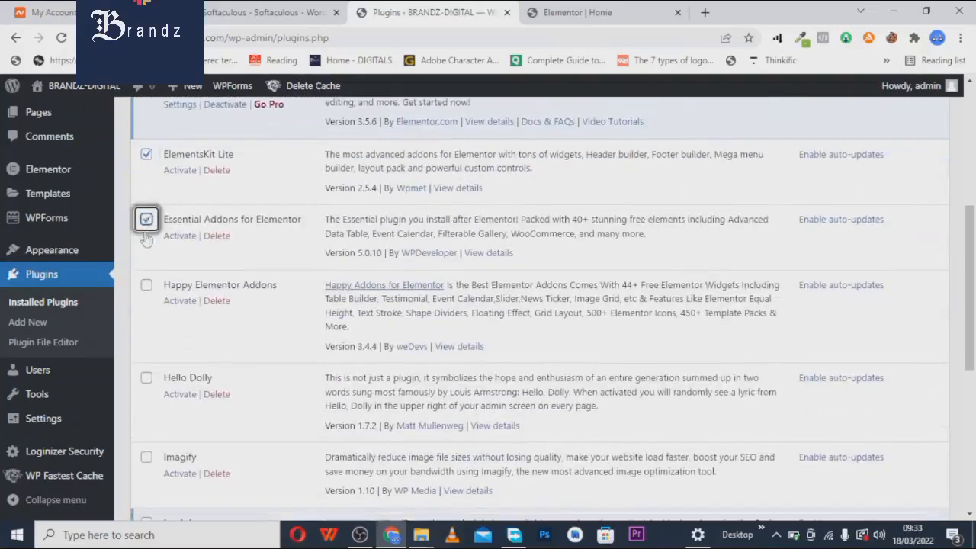
left_click(147, 284)
scroll(148, 468, "down", 1)
scroll(147, 469, "down", 2)
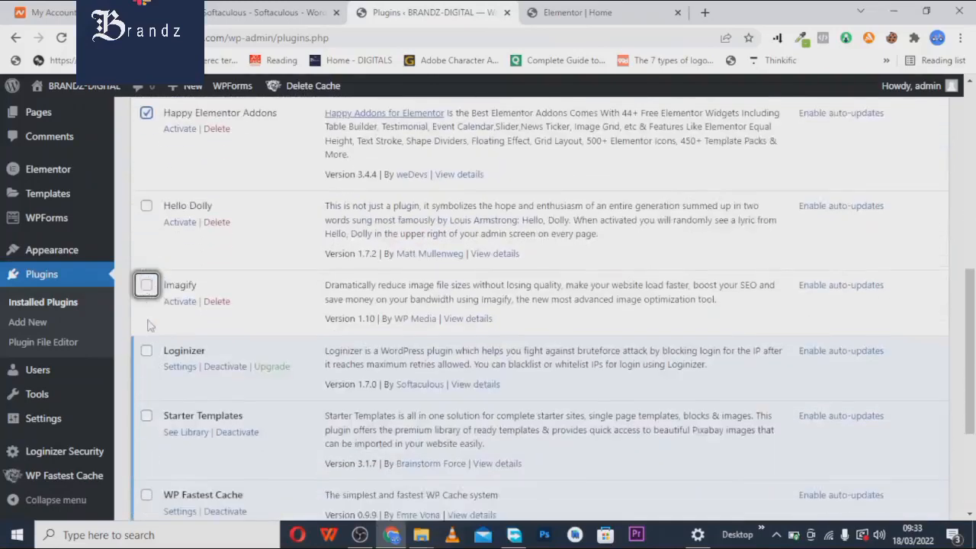
left_click(147, 286)
scroll(147, 290, "down", 3)
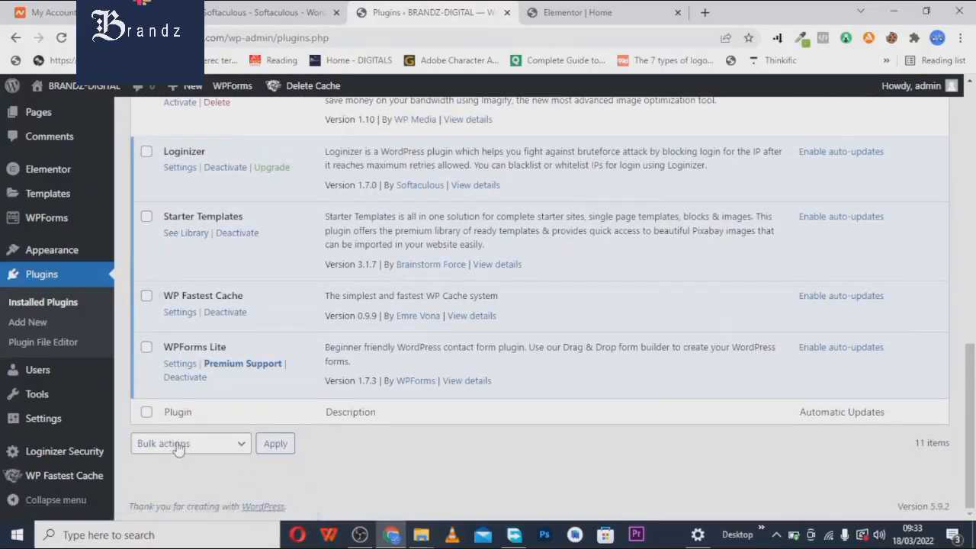
left_click(177, 448)
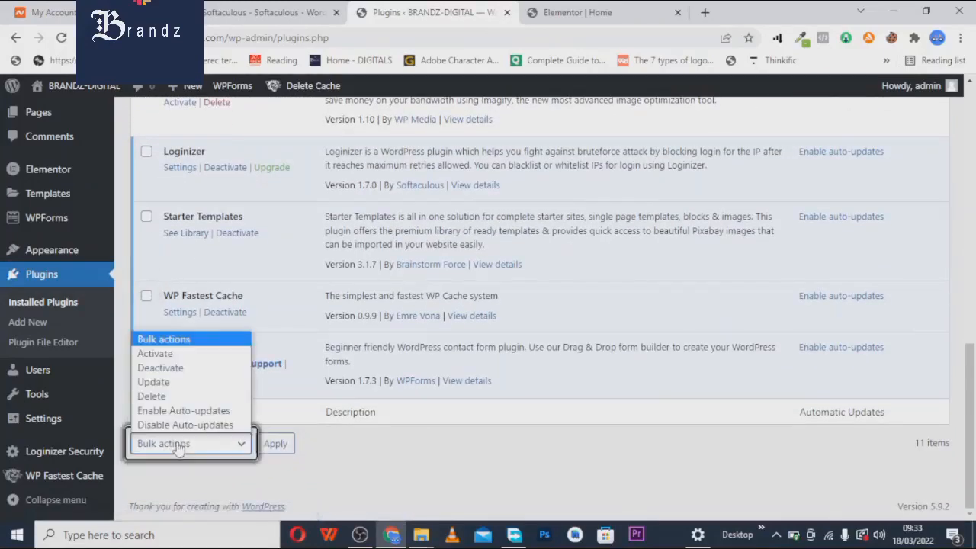
left_click(171, 362)
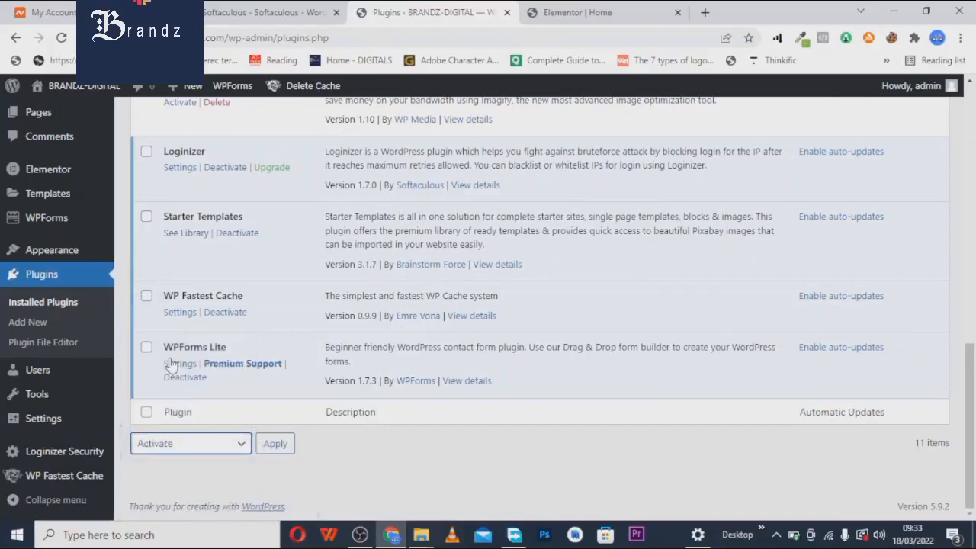
left_click(276, 444)
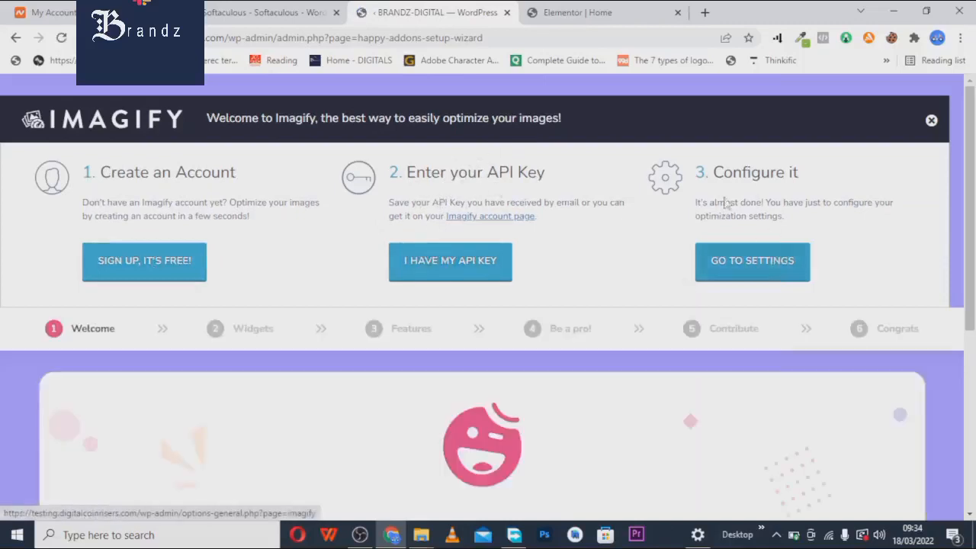
Start the Happy Addons setup wizard as a regular user.
scroll(523, 348, "down", 4)
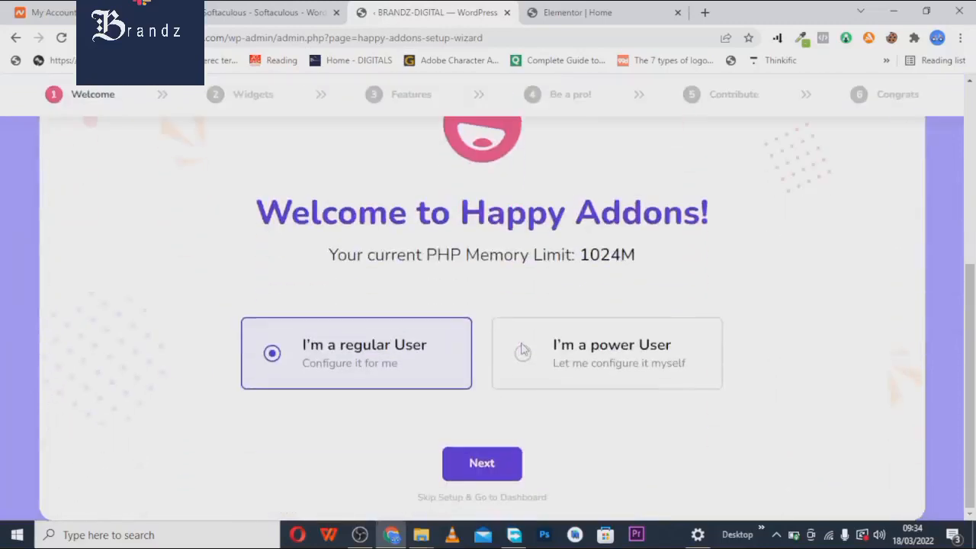
scroll(523, 351, "up", 3)
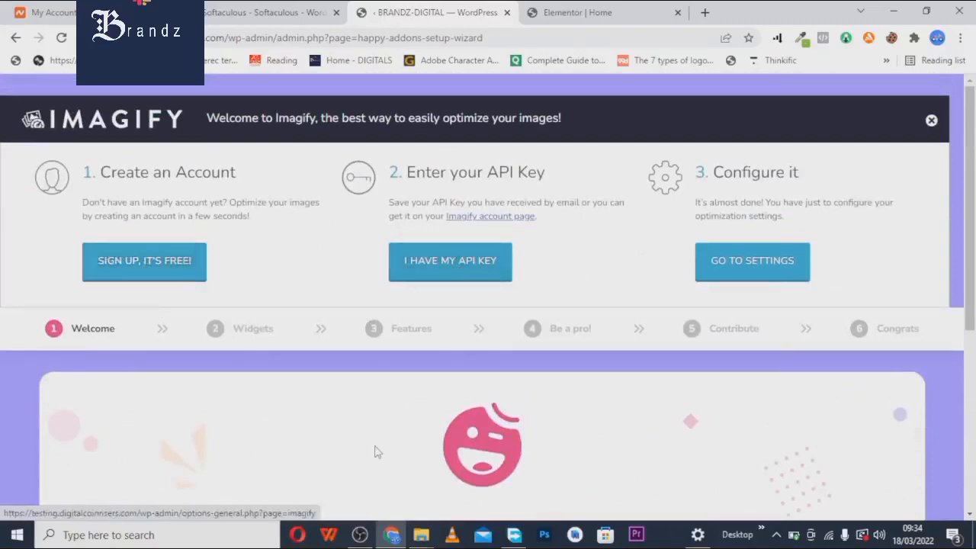
scroll(374, 452, "down", 4)
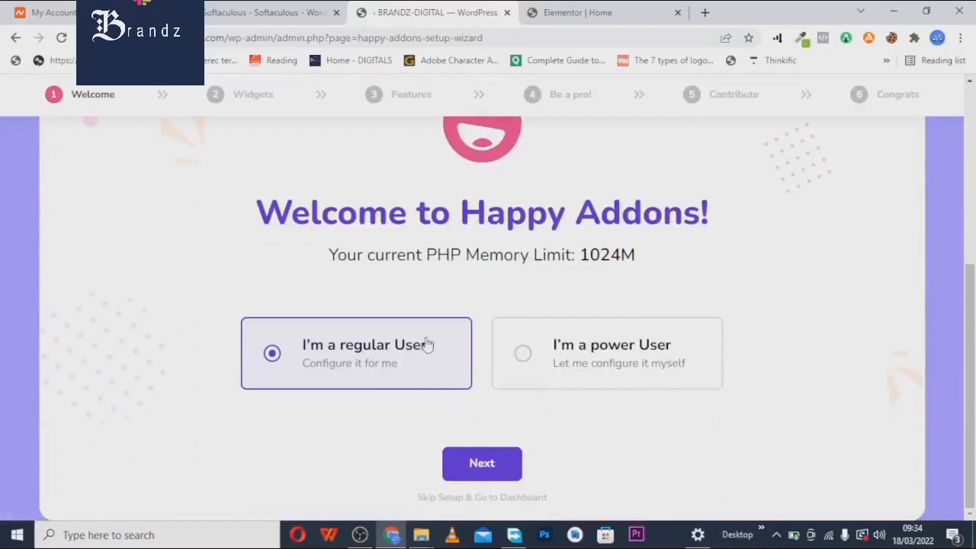
left_click(488, 458)
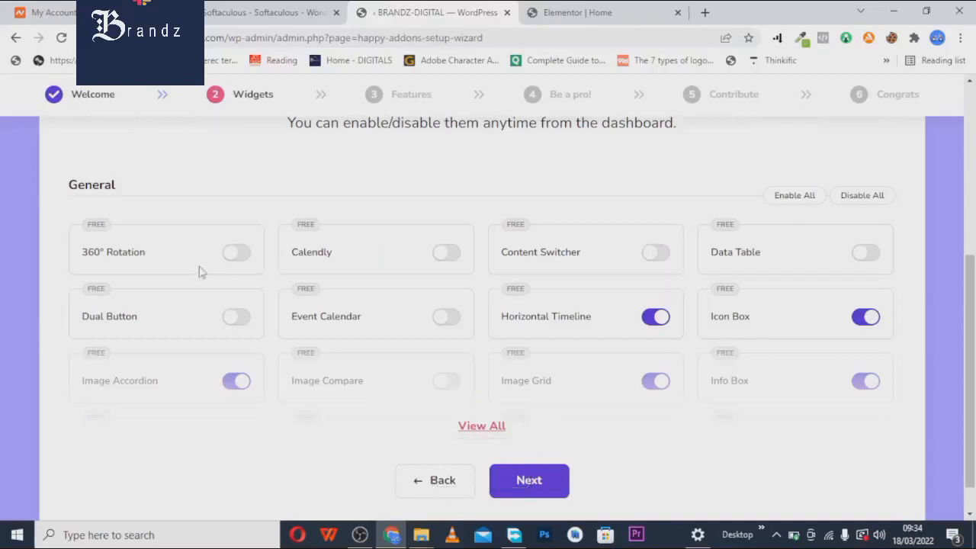
Enable the 360° Rotation, Calendly, Content Switcher, Data Table and Animated Link widgets.
left_click(232, 259)
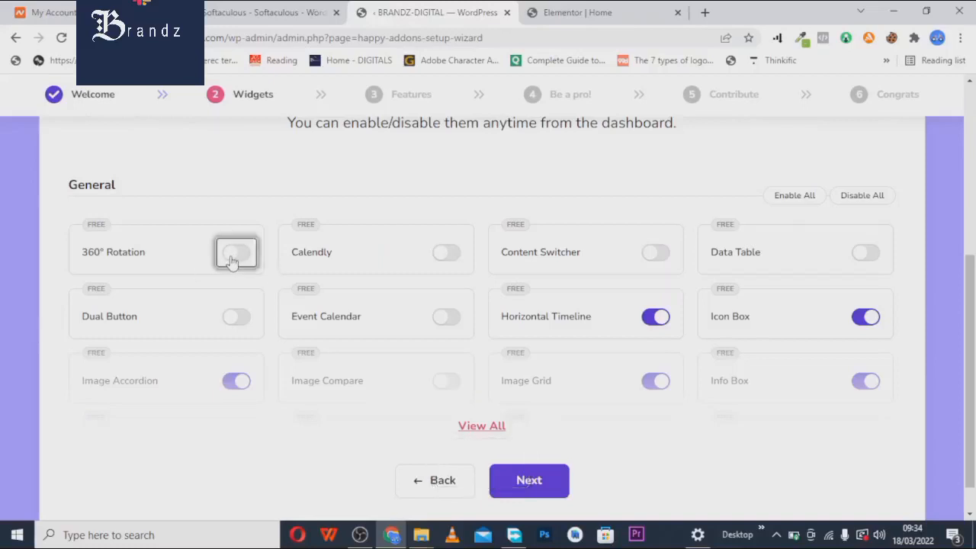
left_click(443, 255)
left_click(657, 254)
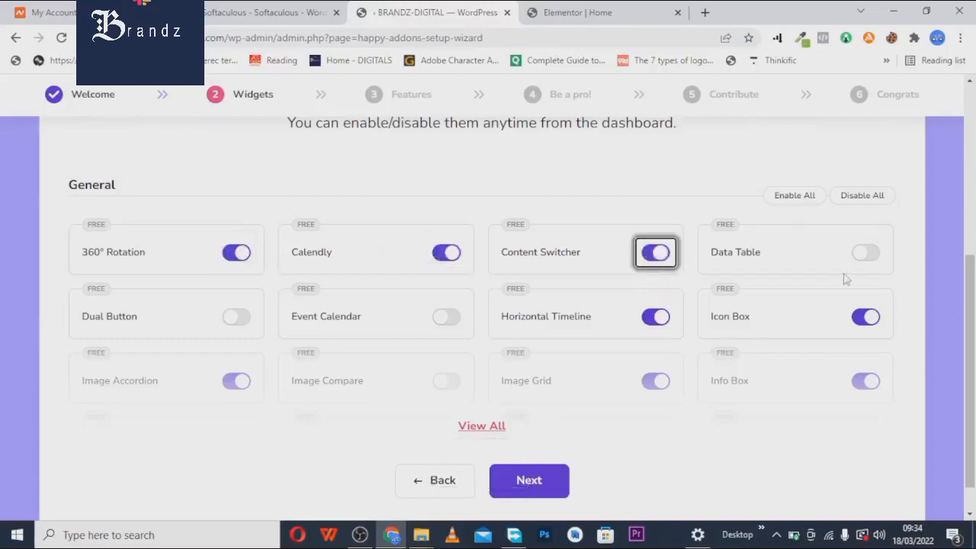
left_click(869, 254)
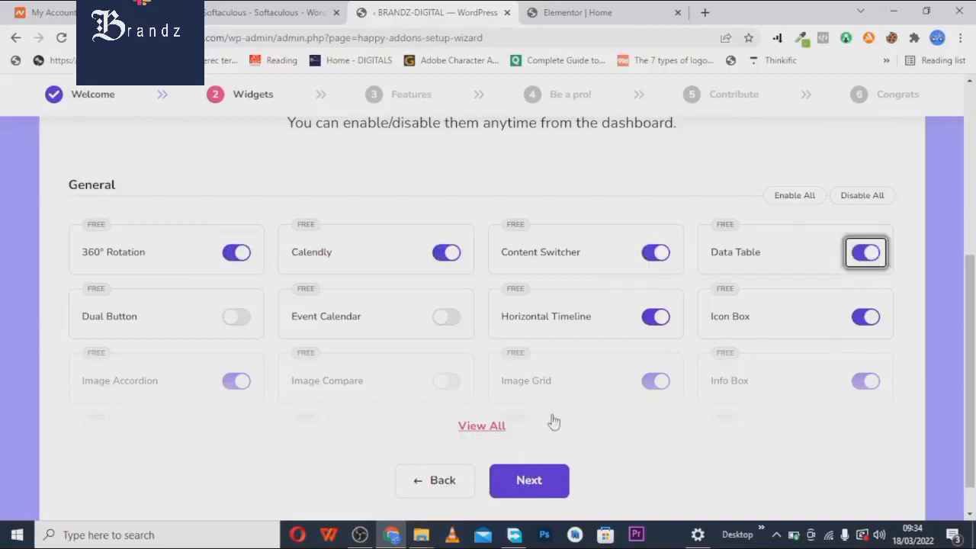
left_click(488, 425)
scroll(503, 425, "down", 3)
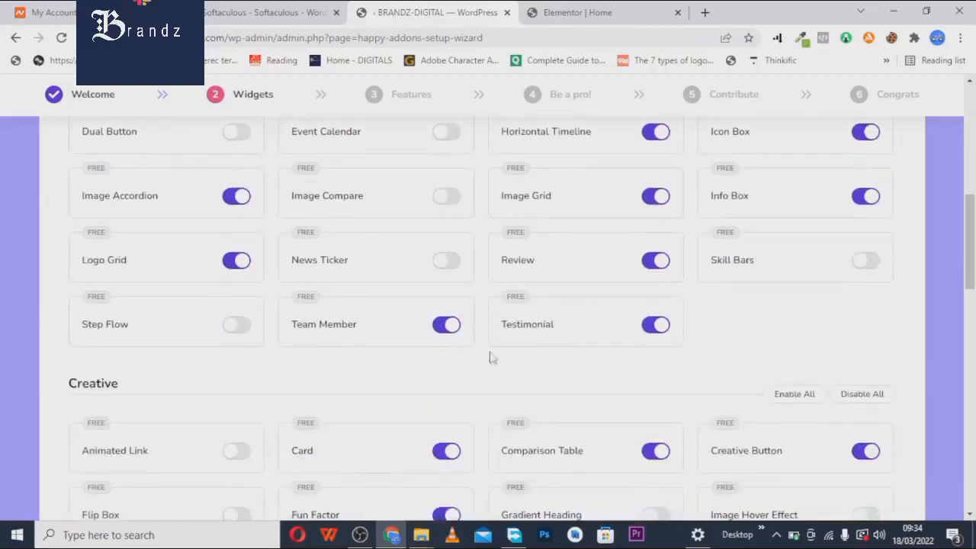
left_click(446, 198)
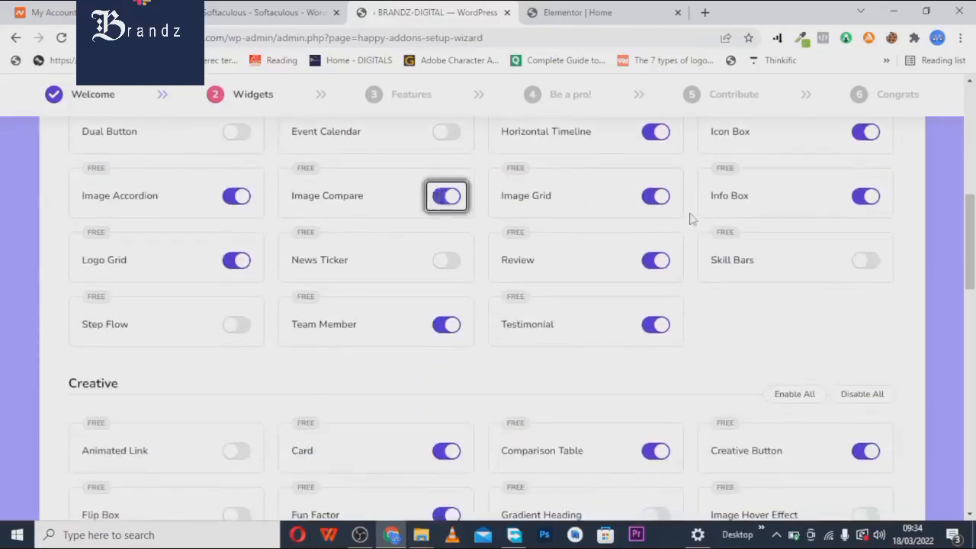
scroll(690, 363, "down", 2)
scroll(691, 364, "down", 2)
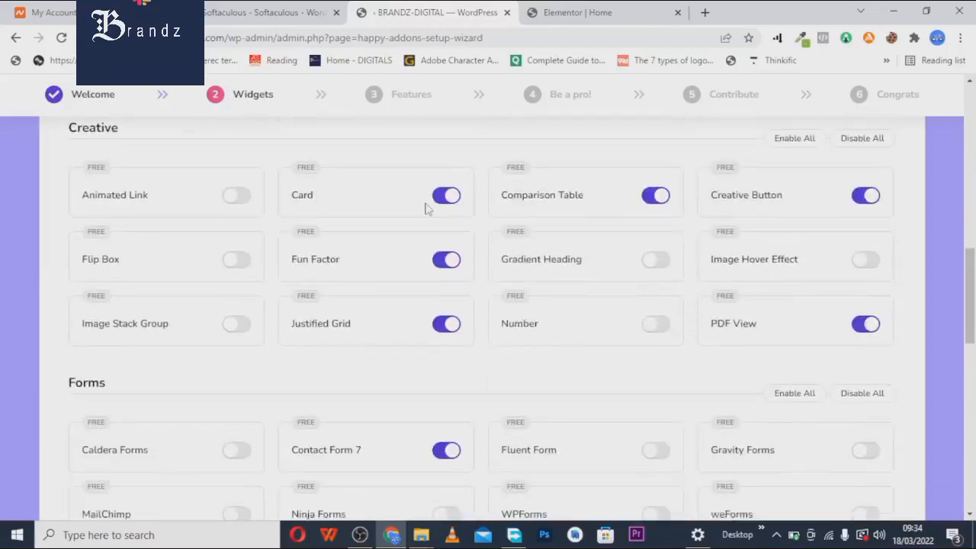
left_click(238, 195)
scroll(233, 392, "down", 7)
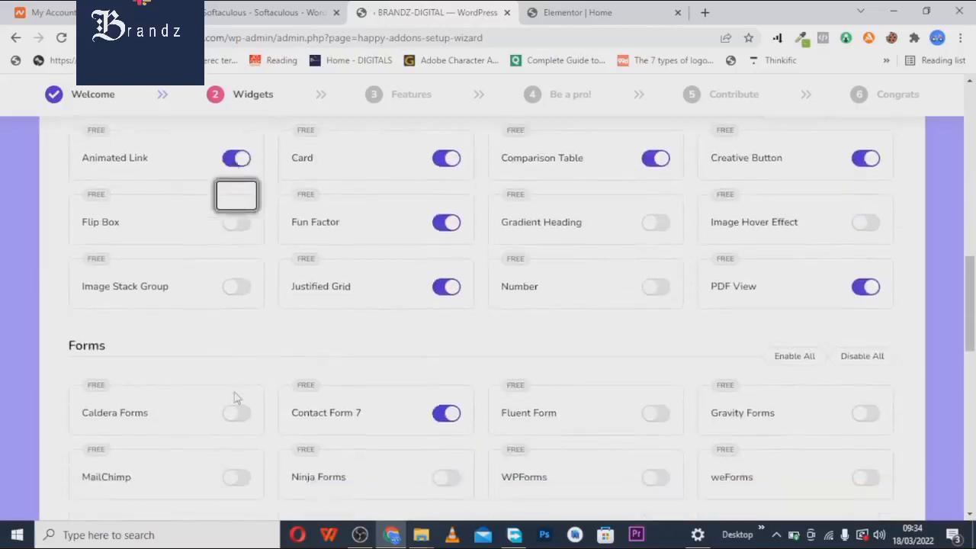
scroll(236, 397, "down", 4)
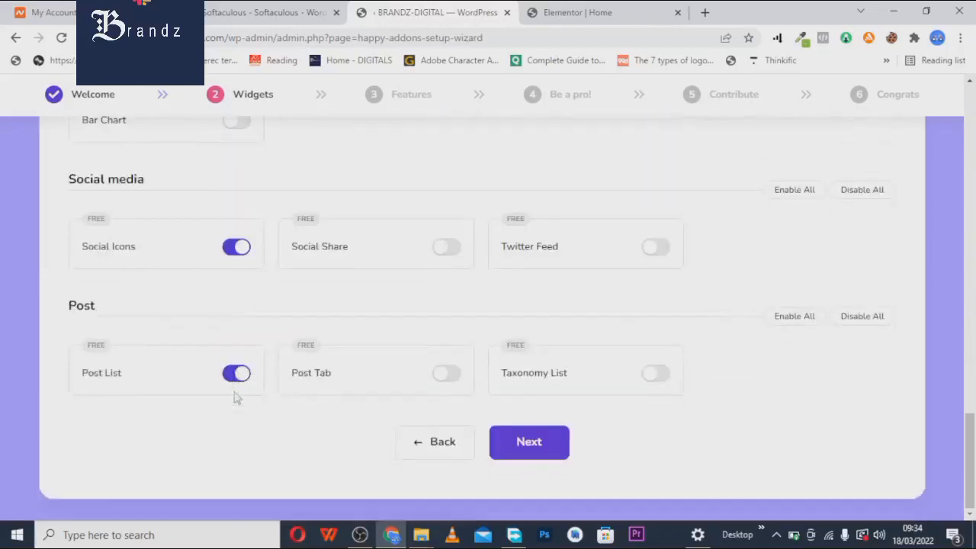
Continue past the features, premium and contribute steps and finish the wizard.
left_click(554, 451)
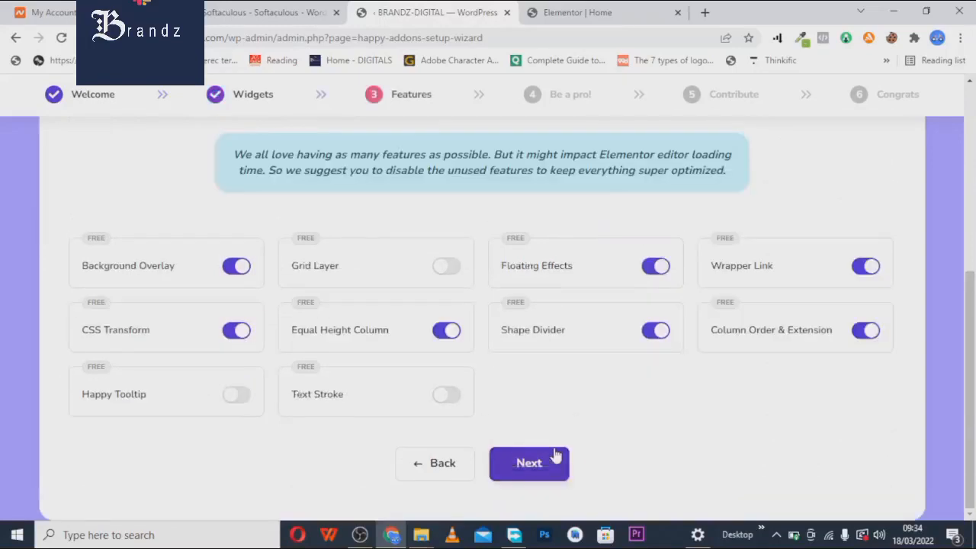
left_click(534, 462)
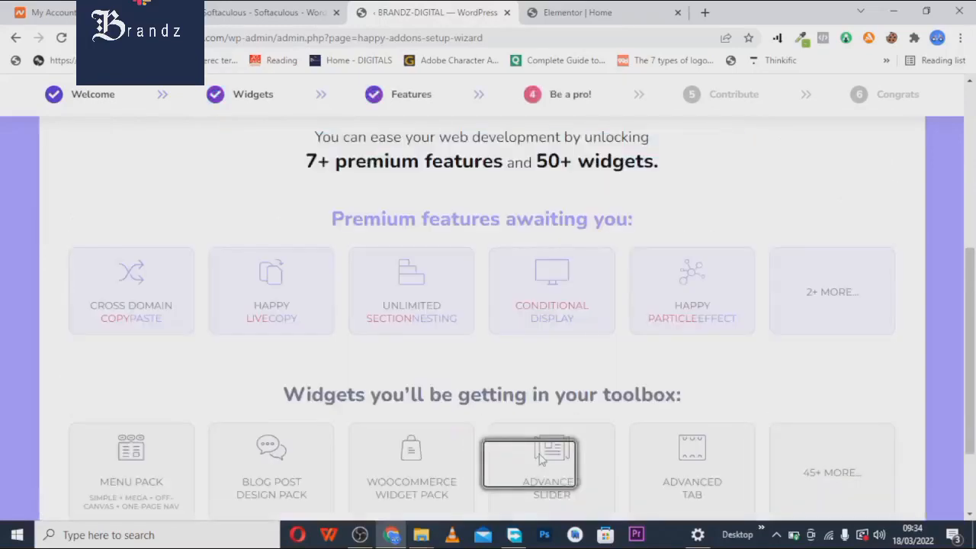
scroll(534, 450, "down", 2)
left_click(633, 472)
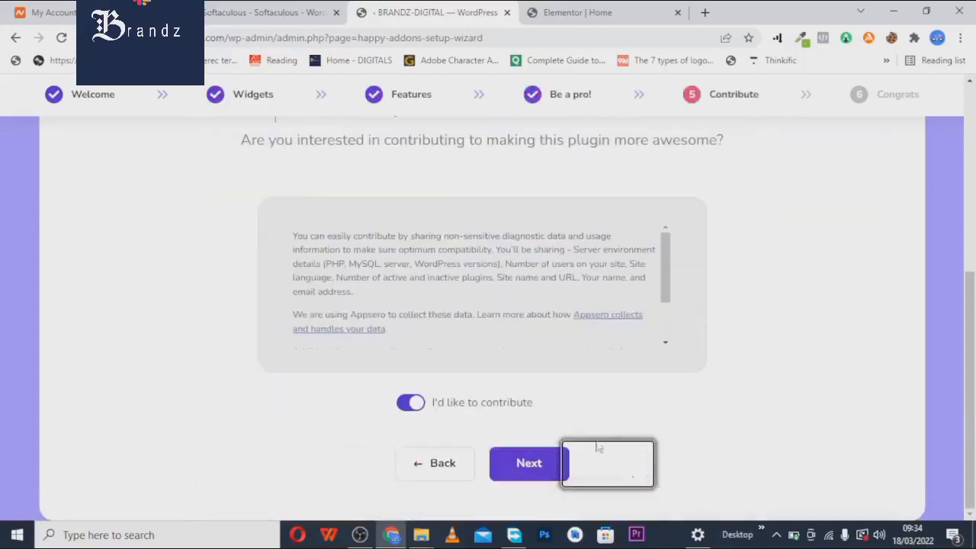
left_click(525, 466)
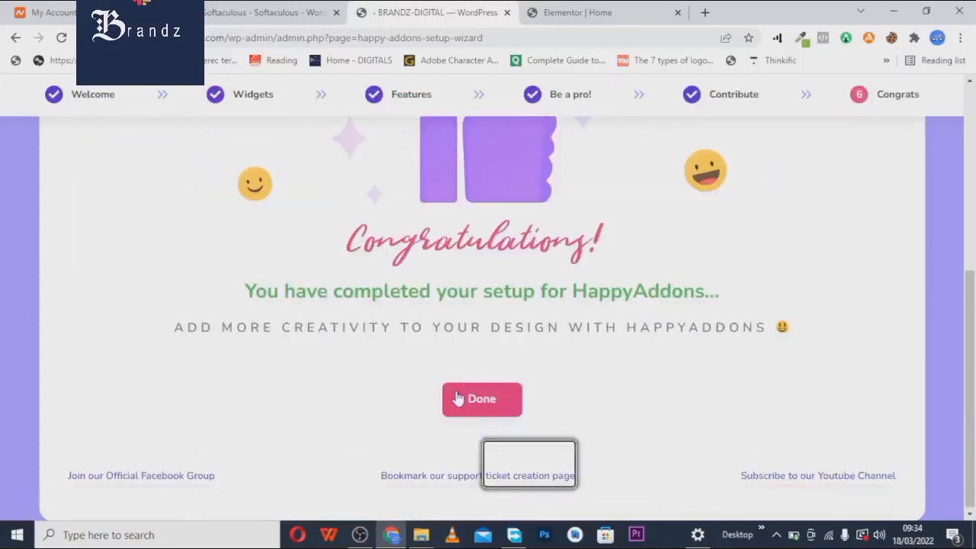
scroll(457, 398, "up", 5)
scroll(459, 398, "down", 5)
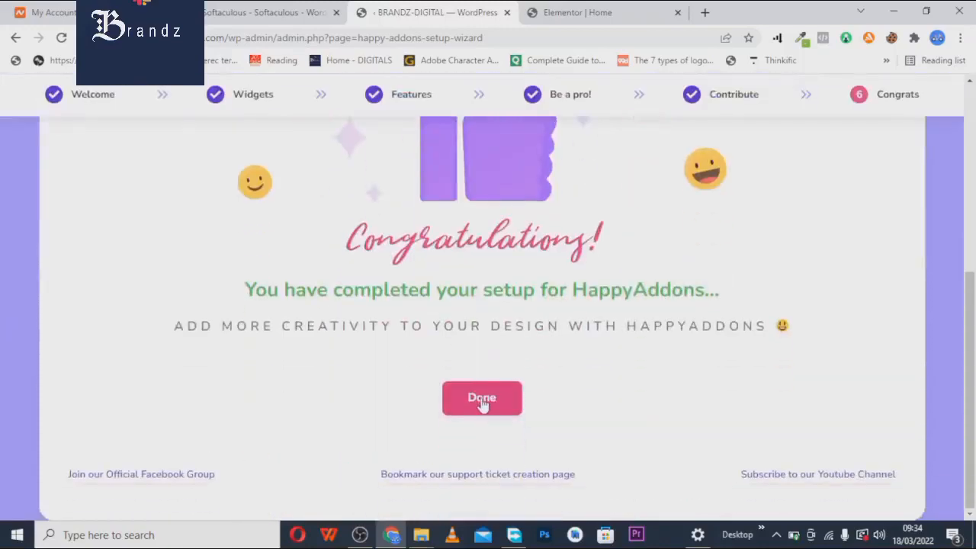
left_click(482, 404)
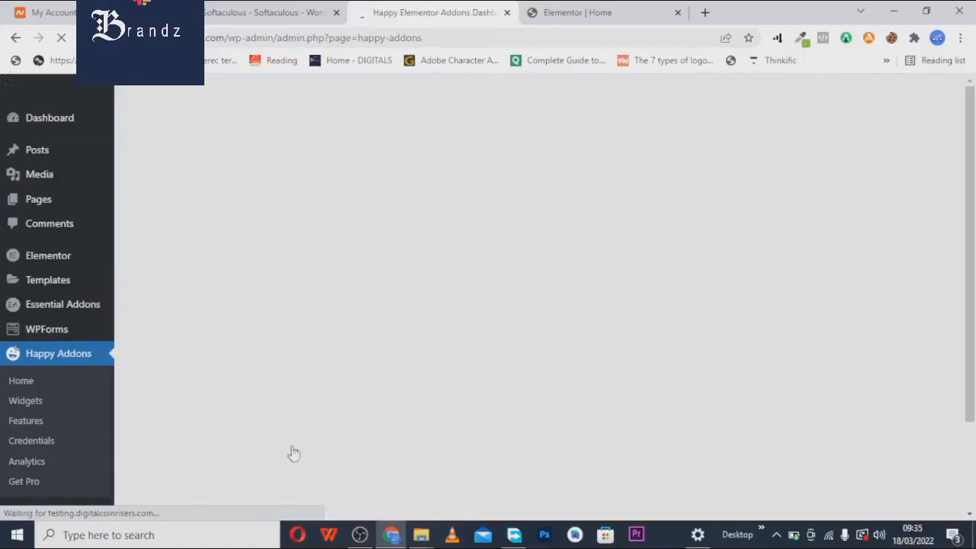
Reload the Elementor homepage editor so the new add-ons load.
scroll(331, 449, "down", 10)
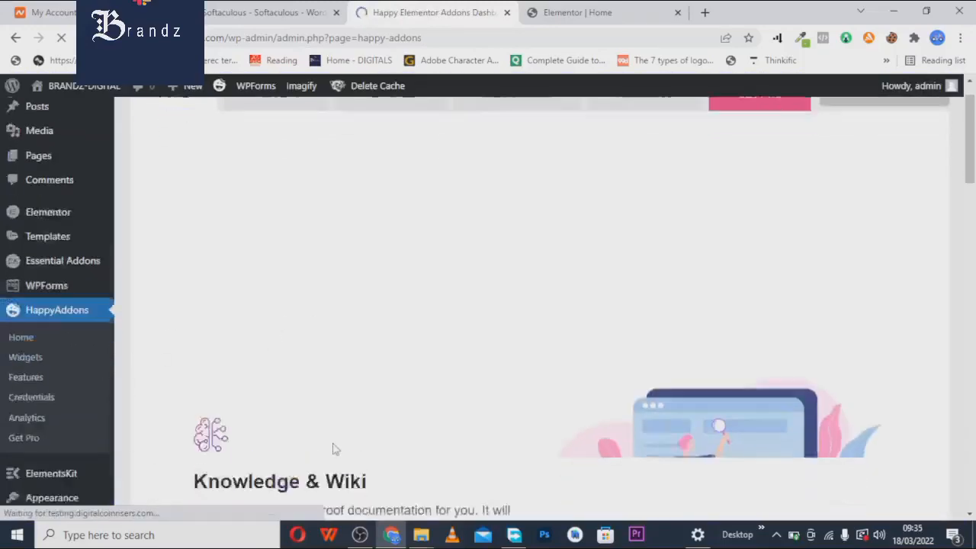
left_click(625, 8)
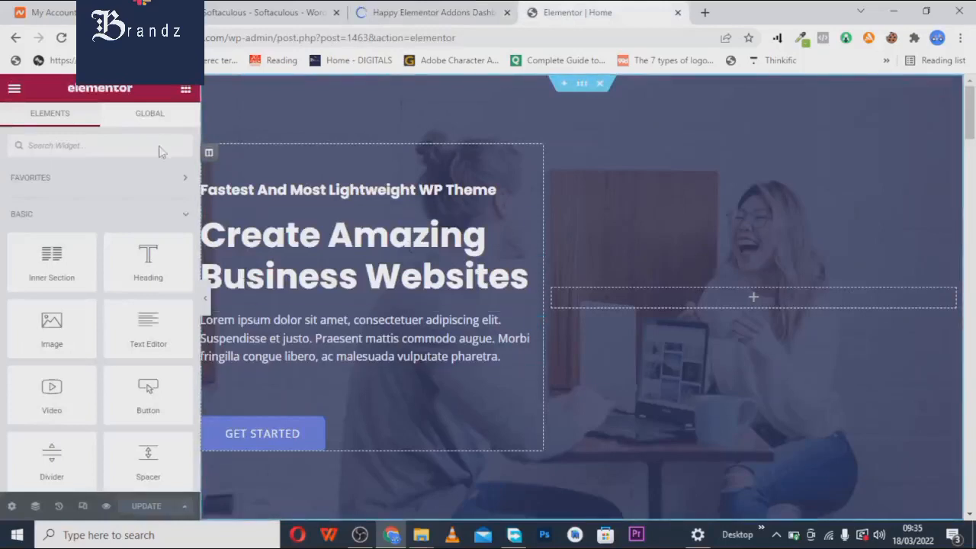
left_click(61, 38)
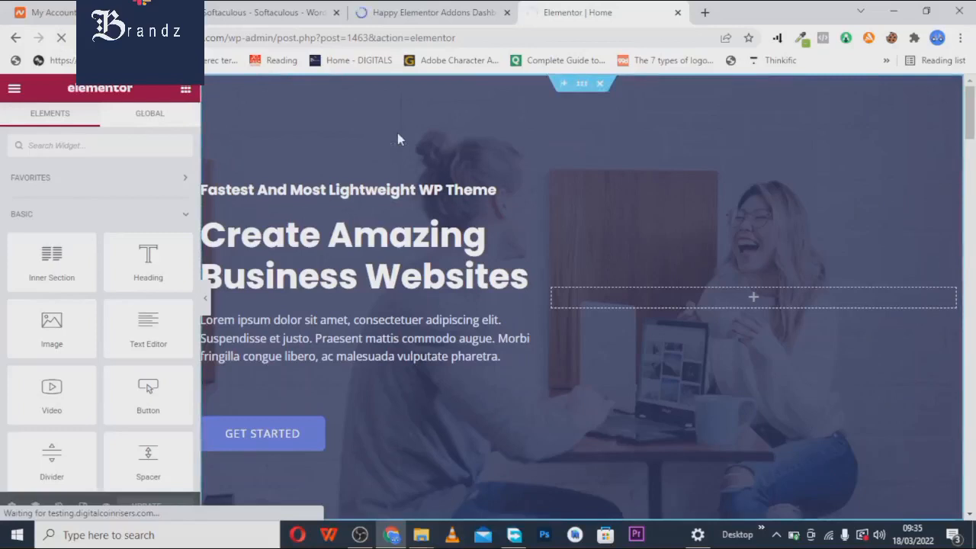
Visit the live site from the Happy Addons dashboard and move that tab after the editor.
left_click(439, 12)
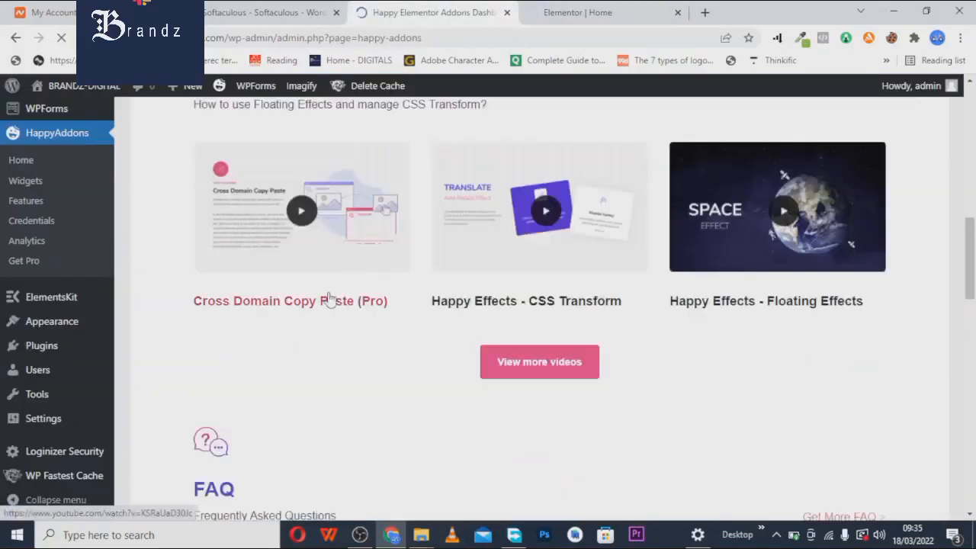
mouse_move(77, 85)
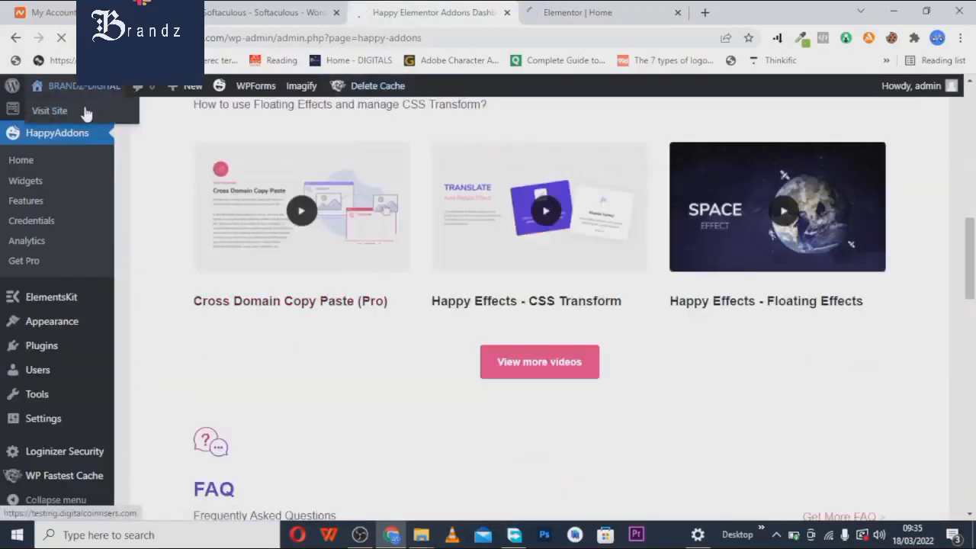
left_click(83, 114)
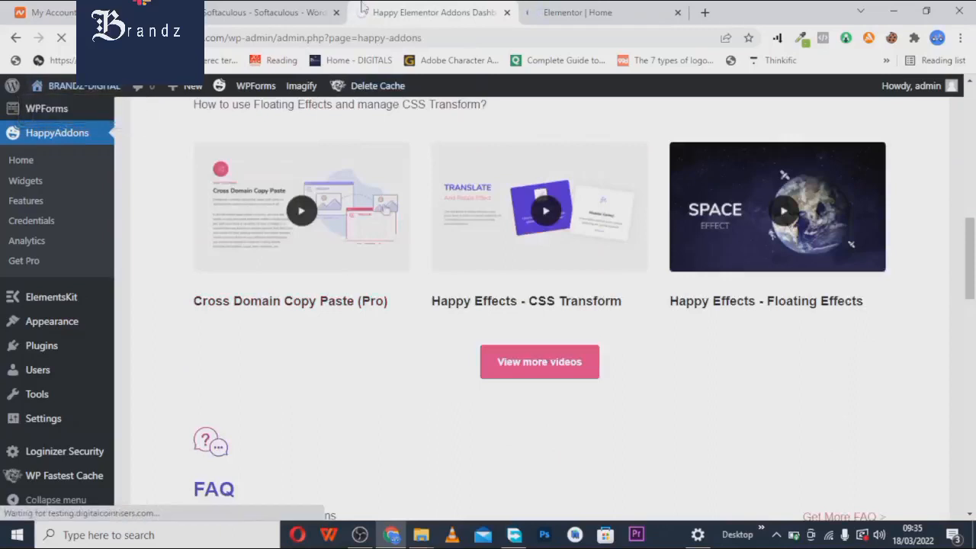
left_click_drag(363, 7, 625, 6)
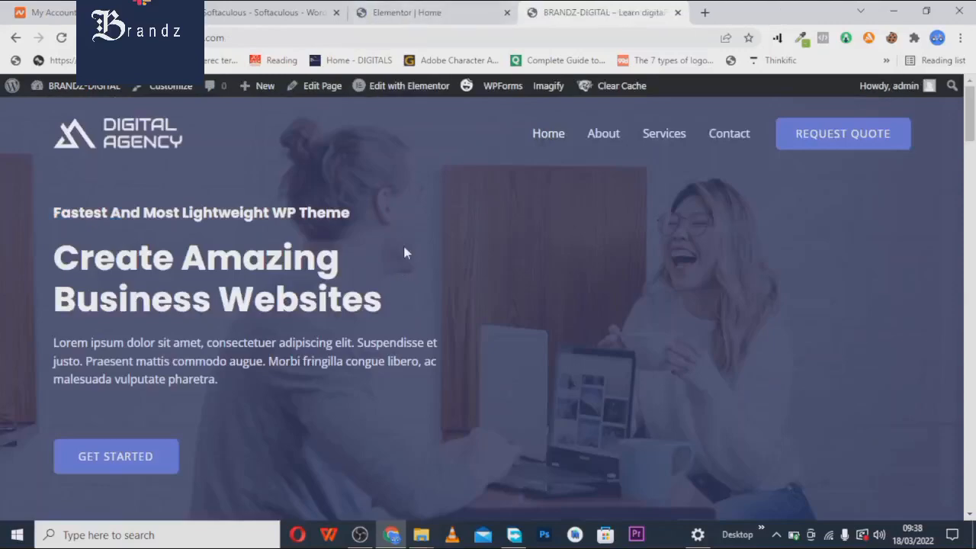
scroll(403, 242, "down", 3)
scroll(403, 242, "up", 3)
scroll(377, 225, "down", 3)
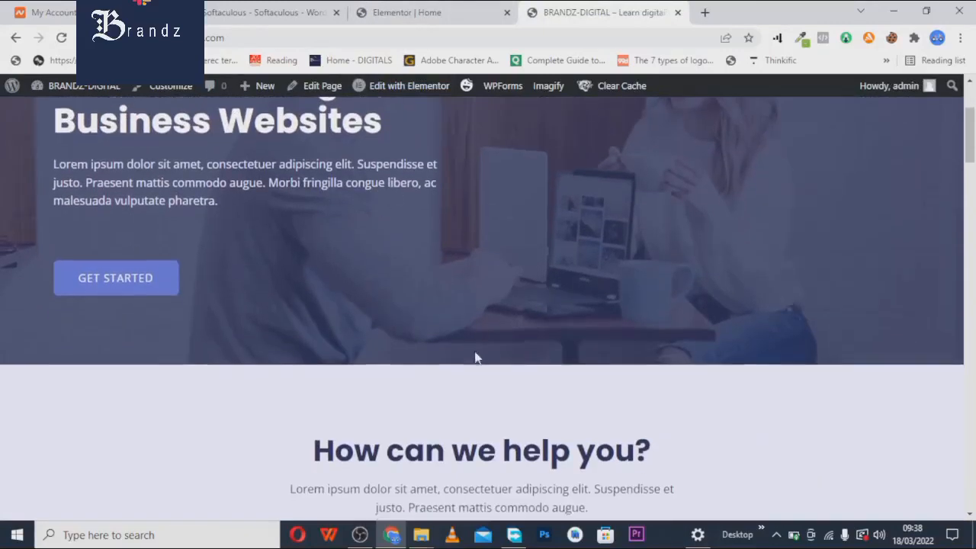
scroll(475, 355, "down", 4)
scroll(474, 355, "down", 6)
scroll(475, 328, "up", 8)
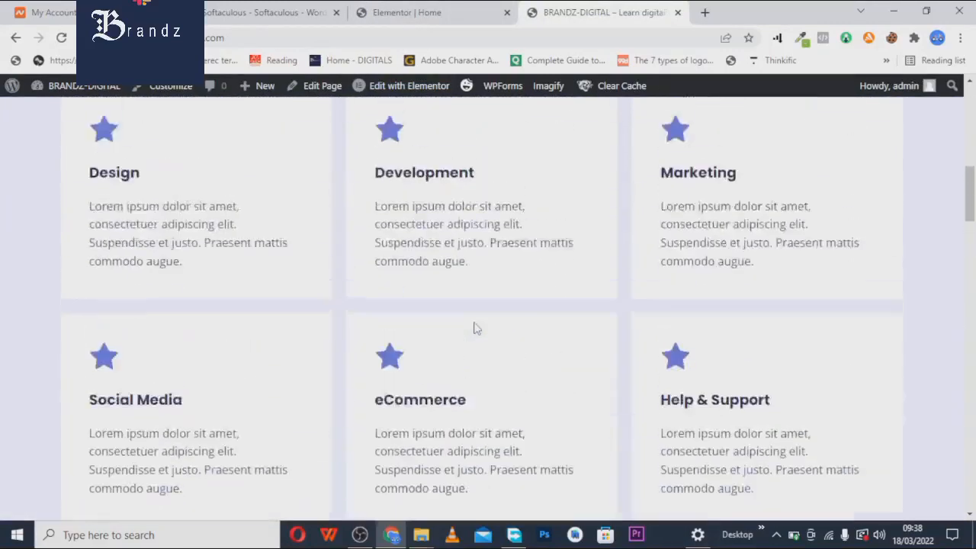
scroll(474, 328, "up", 4)
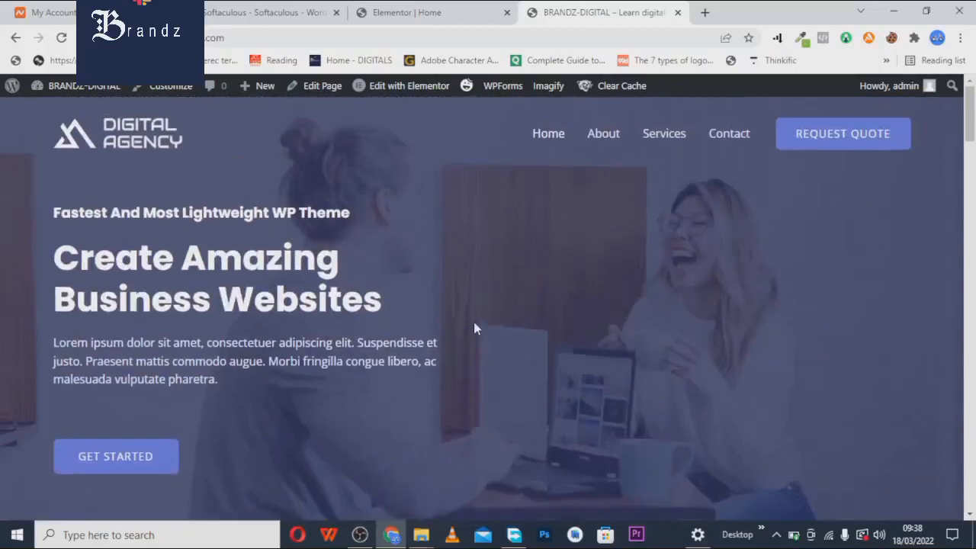
Return to the Elementor Home editor and browse through the widget panel.
left_click(402, 9)
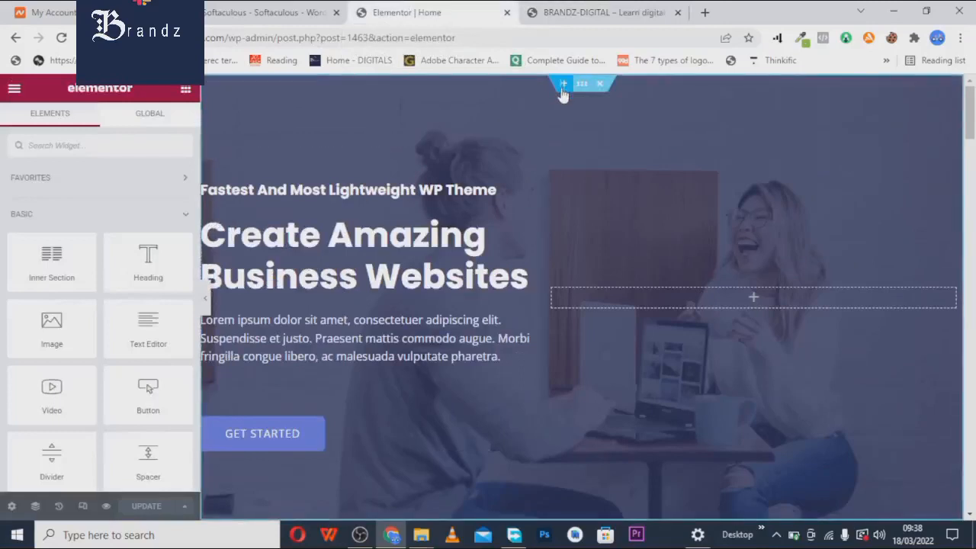
left_click(562, 87)
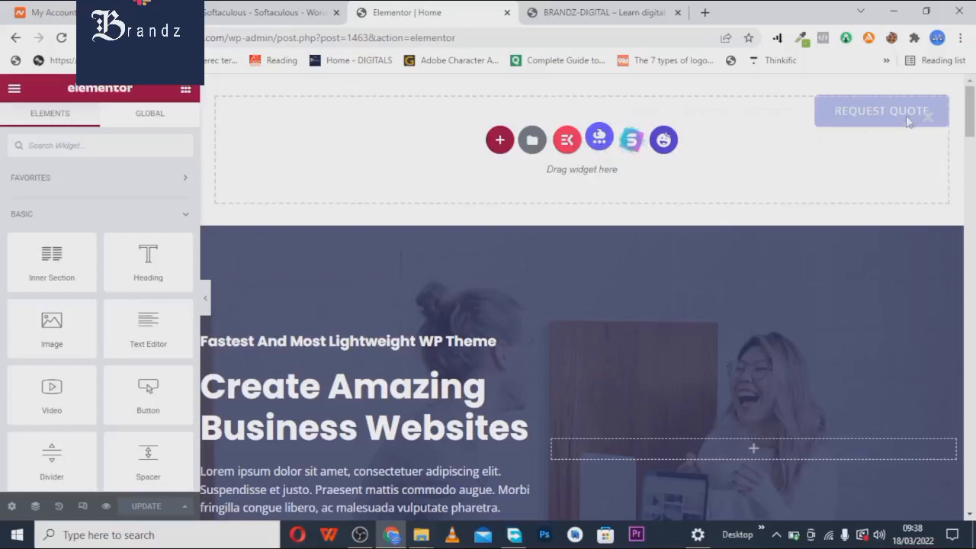
scroll(927, 115, "down", 3)
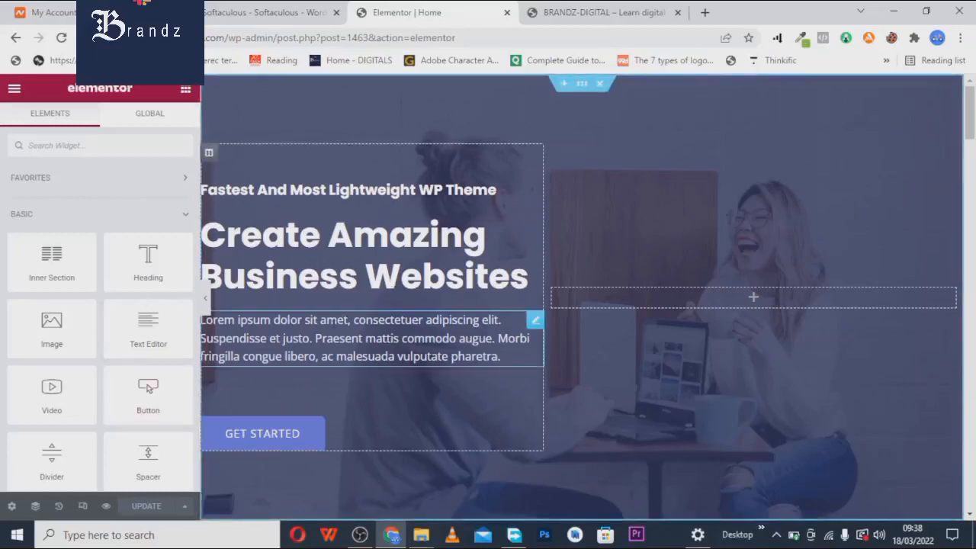
scroll(333, 326, "down", 8)
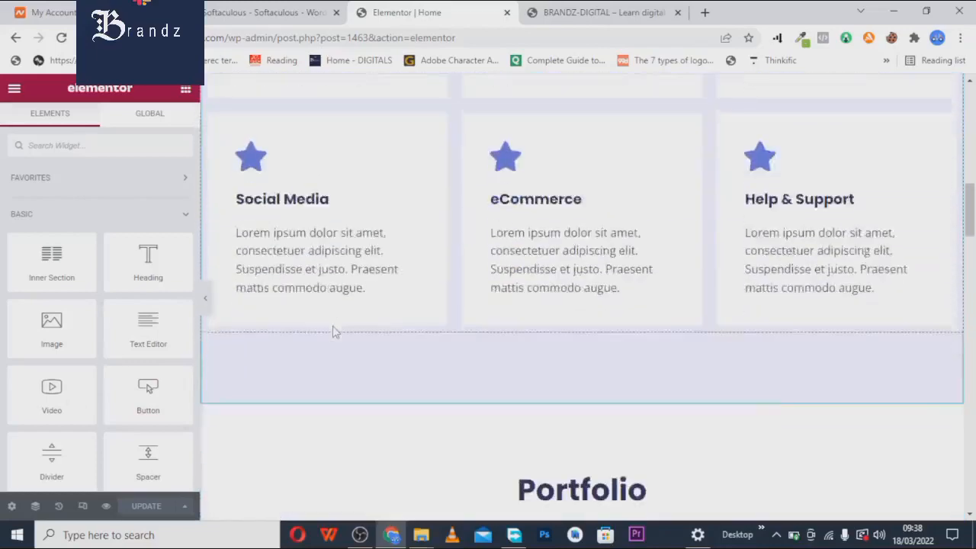
scroll(333, 326, "down", 2)
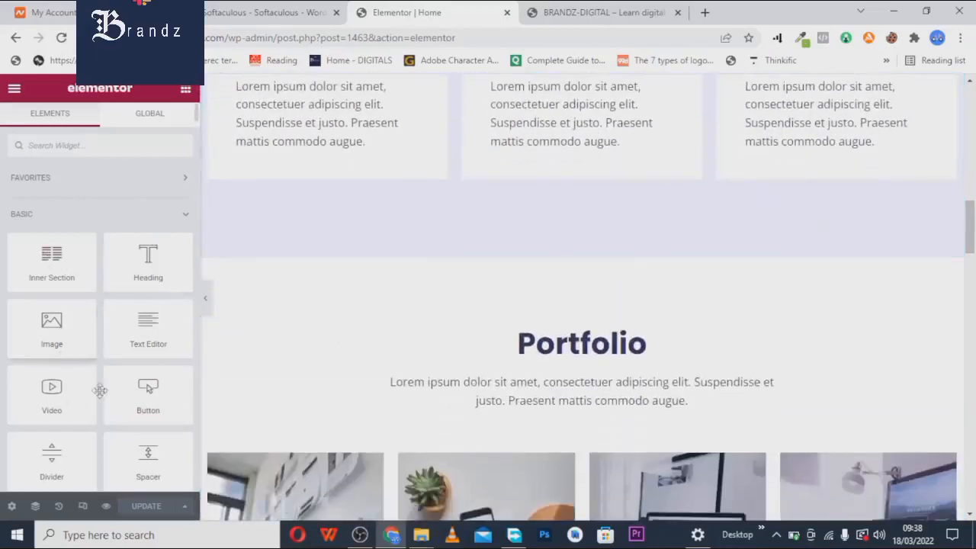
scroll(100, 390, "down", 15)
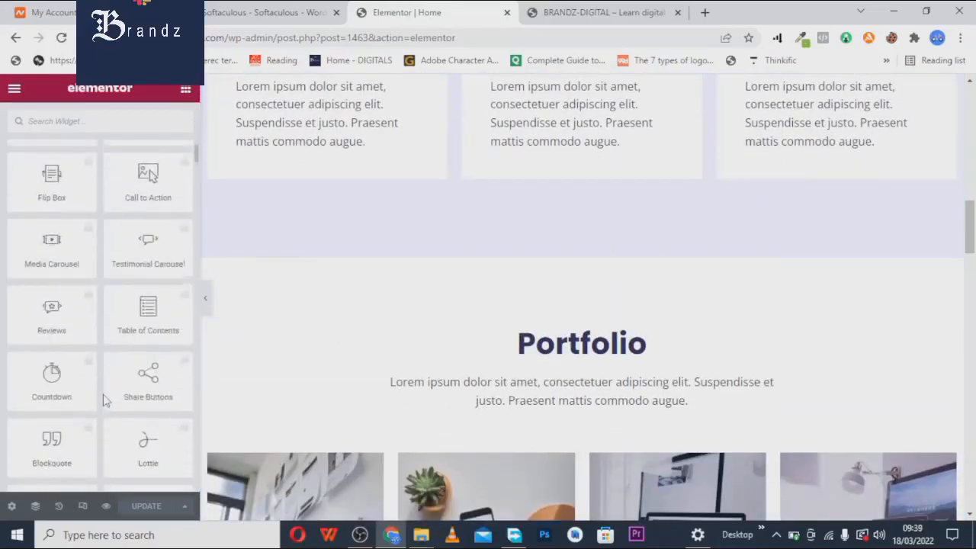
scroll(106, 396, "down", 2)
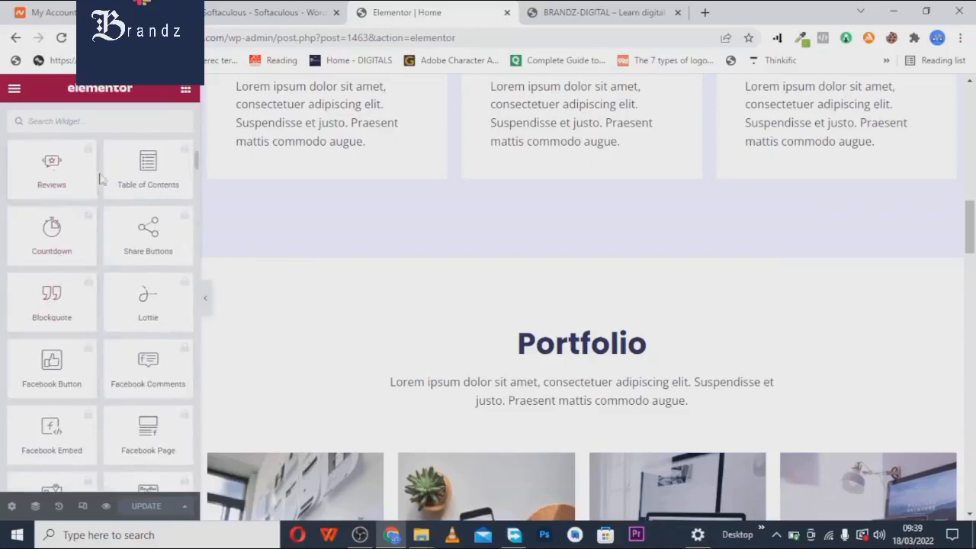
scroll(121, 310, "down", 3)
scroll(121, 310, "down", 4)
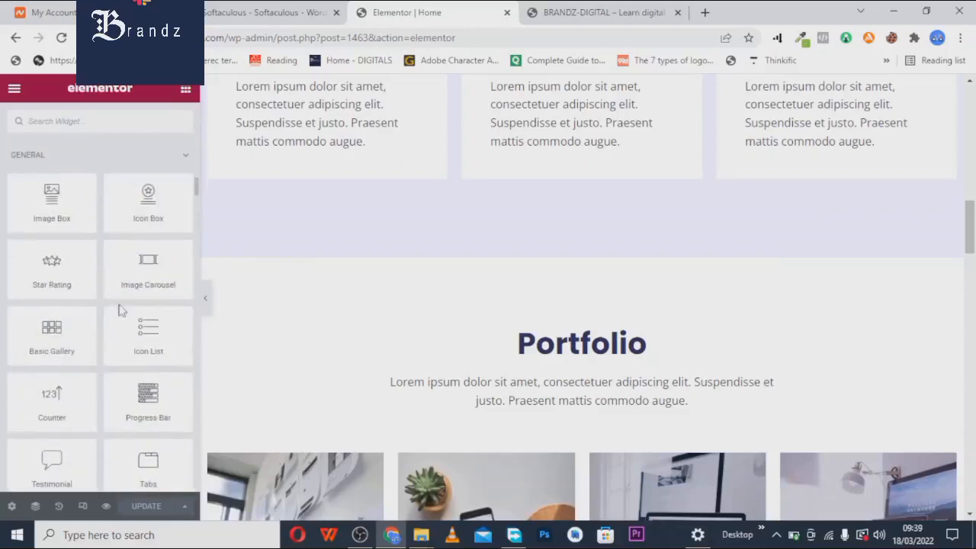
scroll(121, 305, "down", 6)
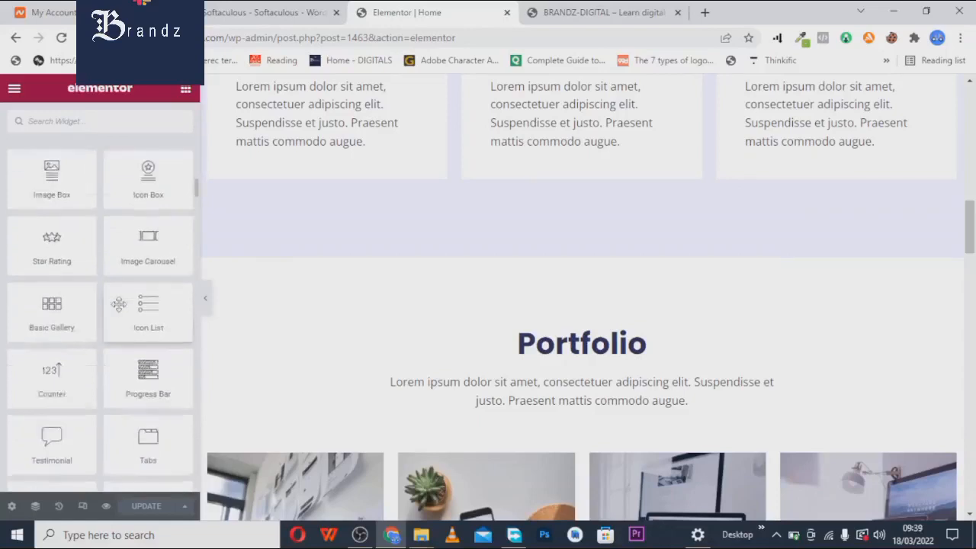
scroll(120, 298, "down", 5)
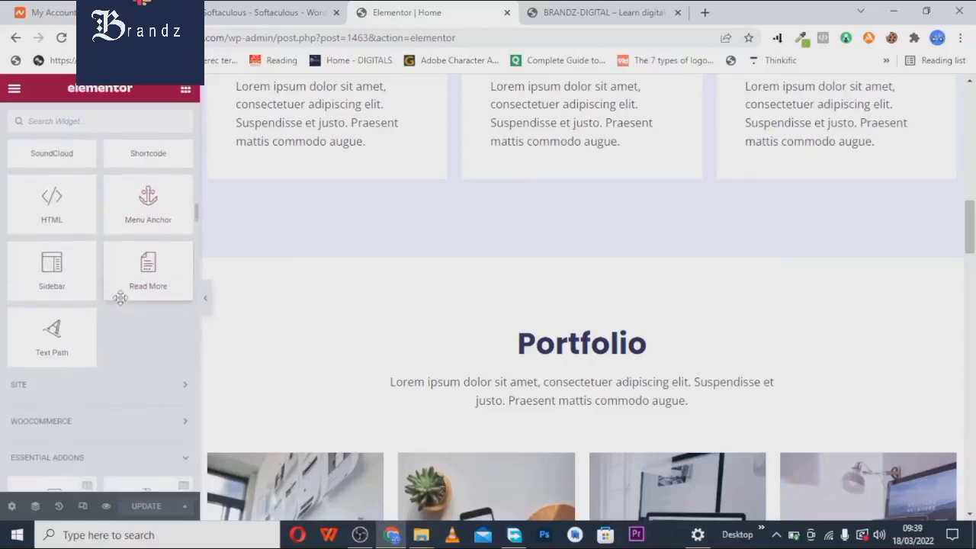
scroll(121, 297, "up", 11)
scroll(120, 297, "down", 1)
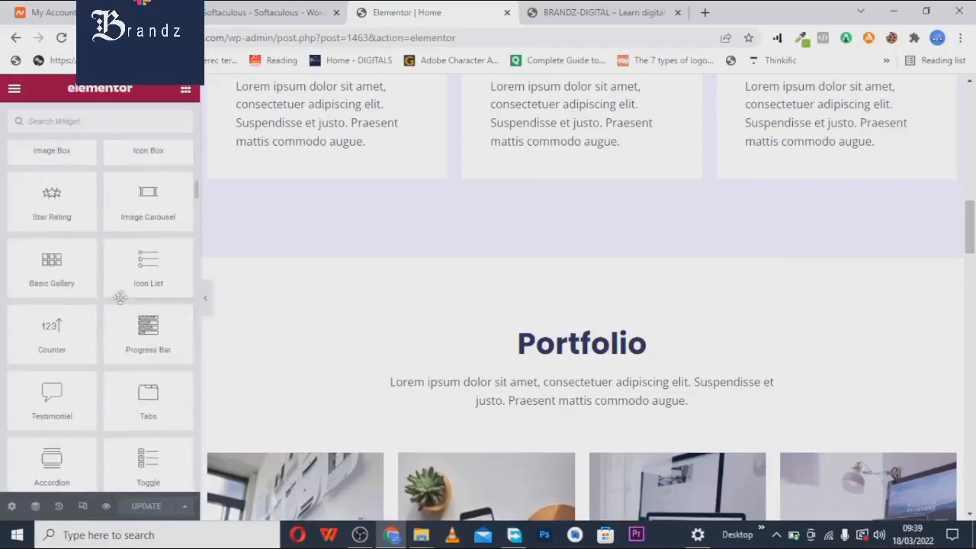
scroll(82, 271, "down", 10)
scroll(82, 271, "up", 4)
Open the Price List widget and dismiss its pro promotion popup.
left_click(81, 271)
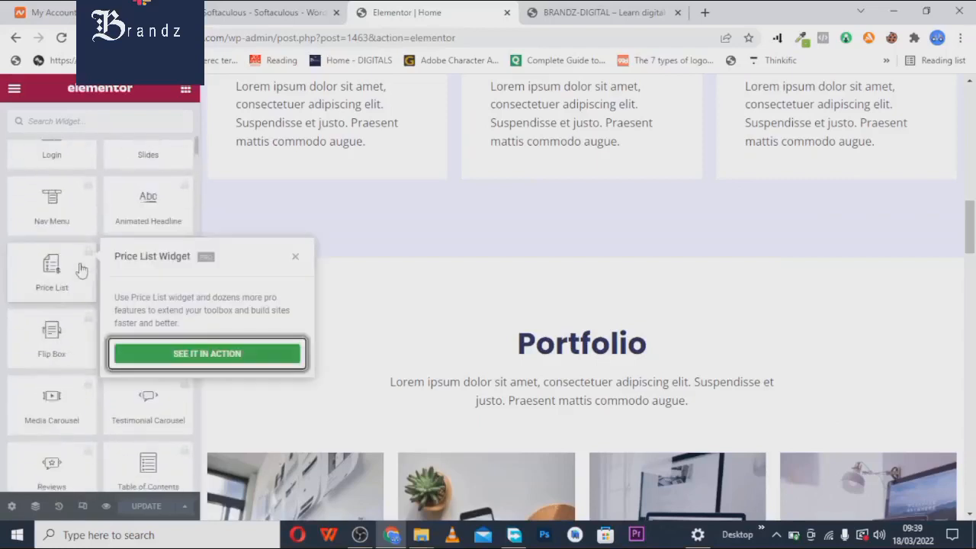
scroll(82, 271, "up", 10)
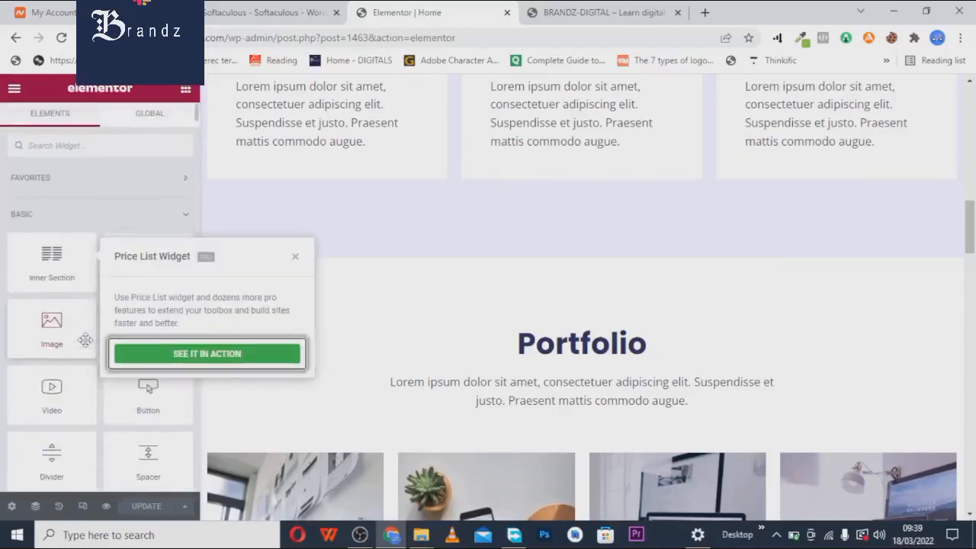
left_click(296, 260)
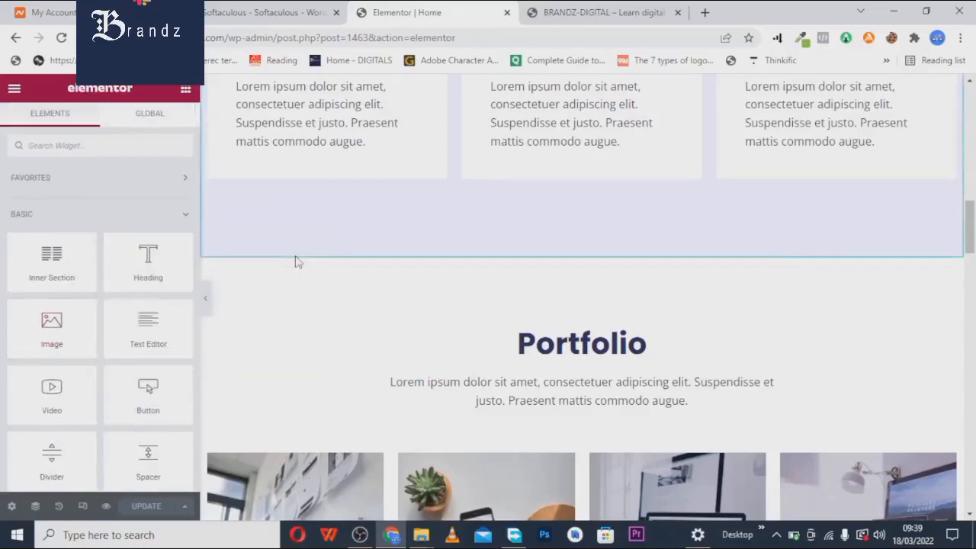
scroll(477, 283, "down", 5)
scroll(477, 287, "up", 15)
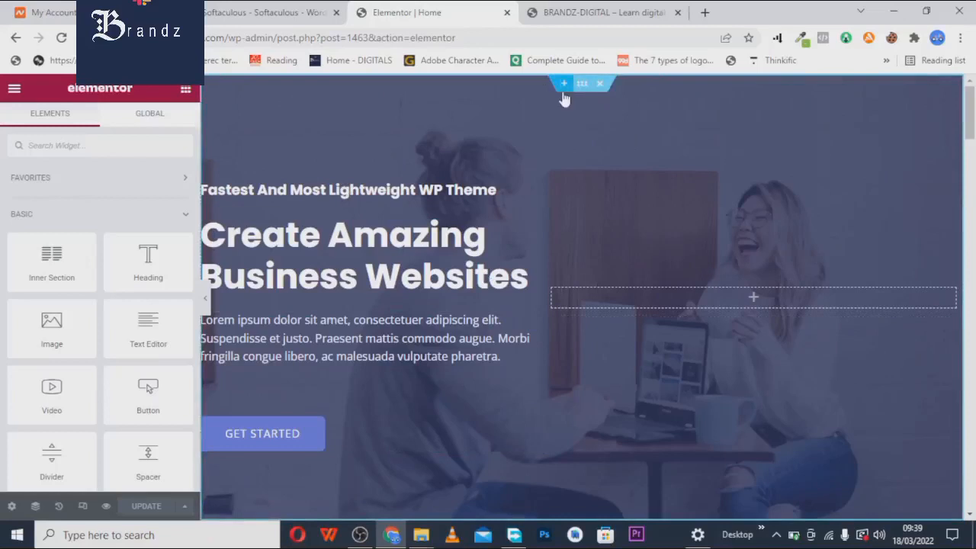
Add a single-column section above the hero and drop a Heading widget into it.
left_click(563, 86)
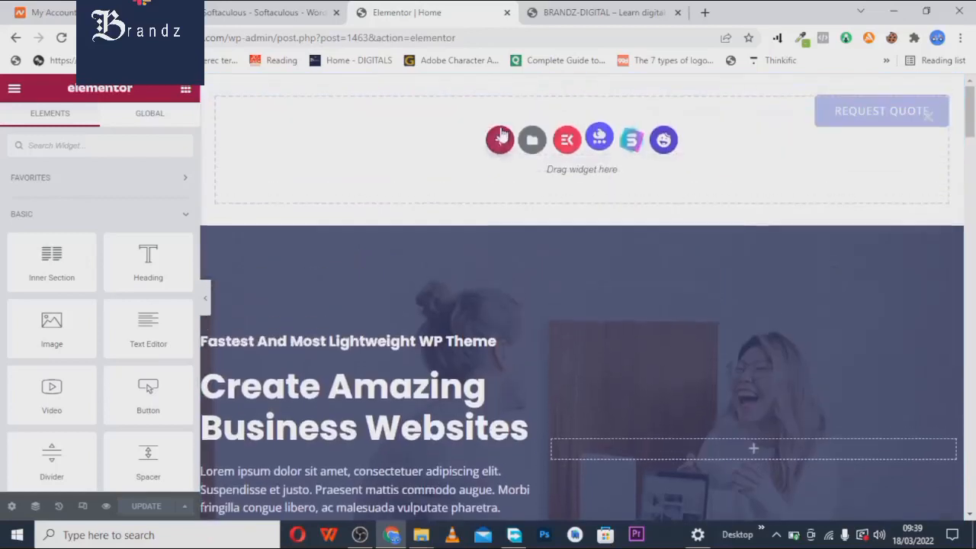
left_click(500, 138)
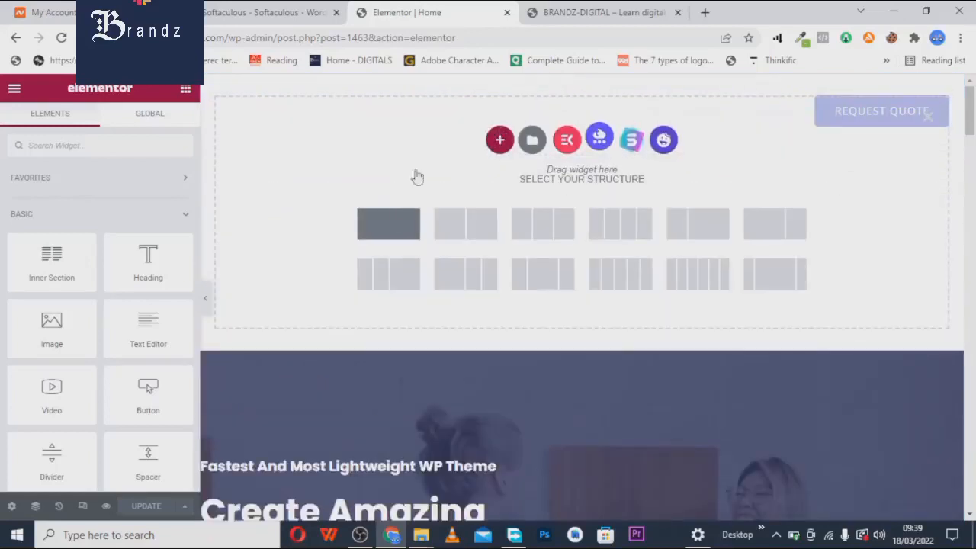
left_click(382, 219)
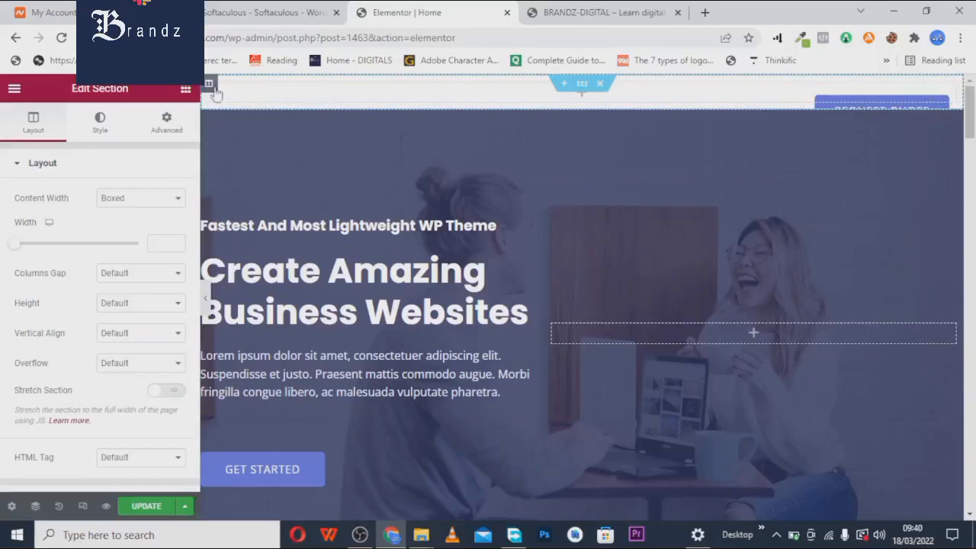
left_click(187, 90)
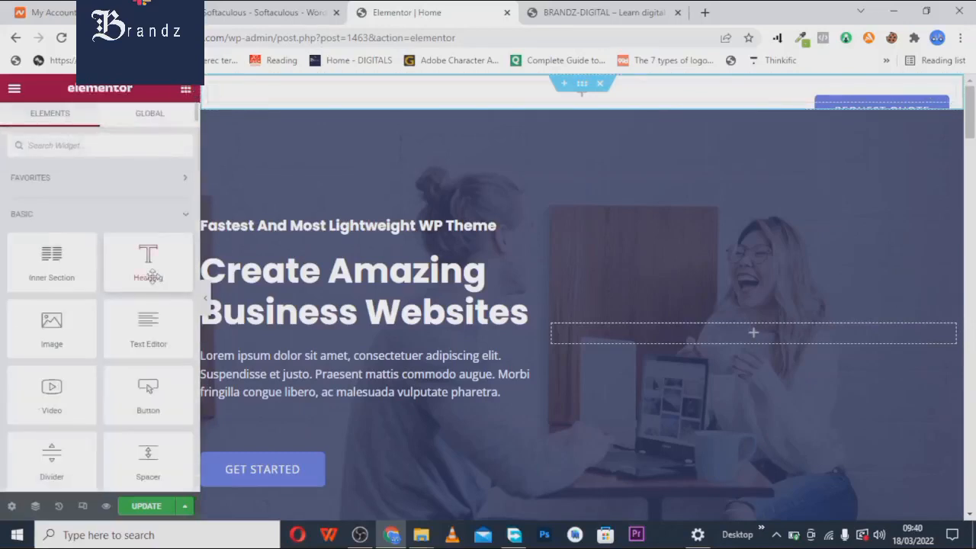
left_click_drag(150, 278, 493, 95)
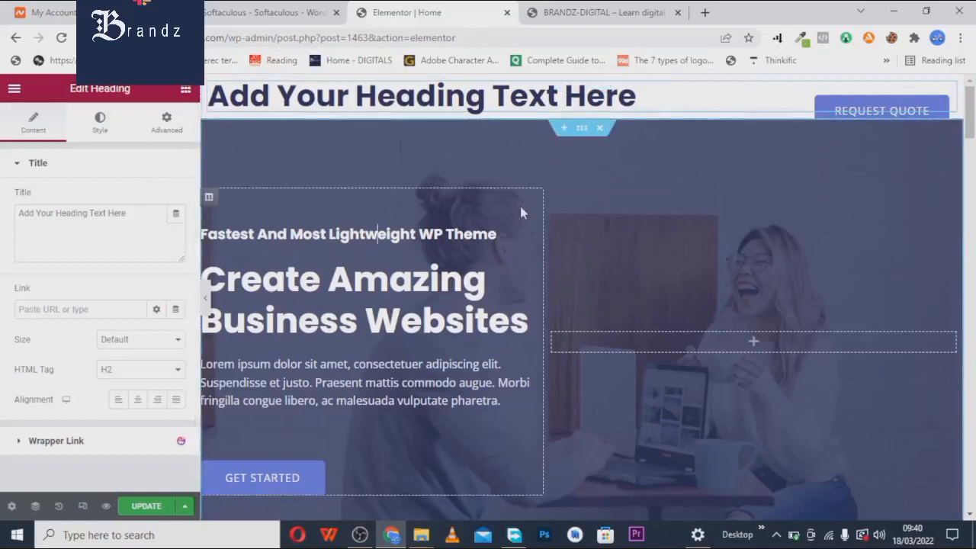
Inspect the settings of the hero paragraph, the new heading, its column and the top section.
left_click(386, 364)
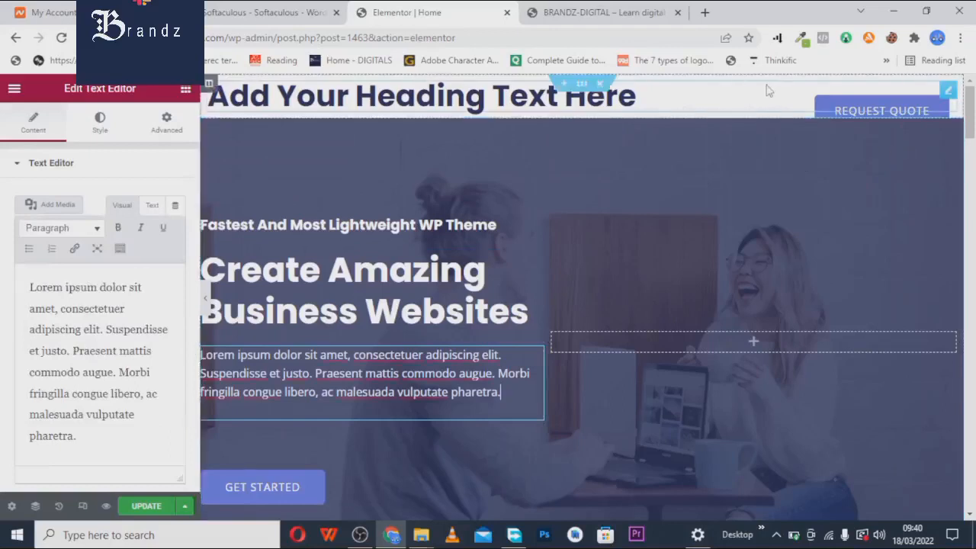
left_click(950, 91)
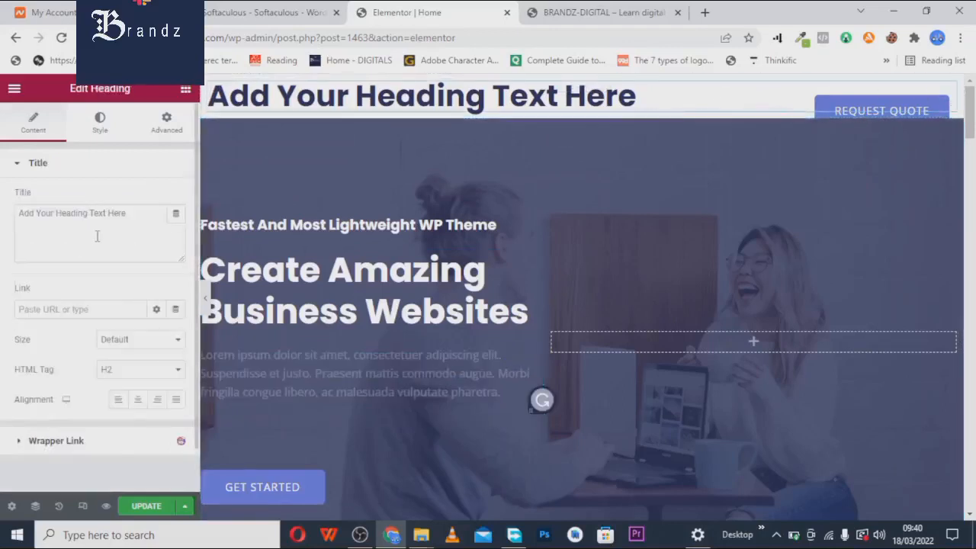
left_click(209, 84)
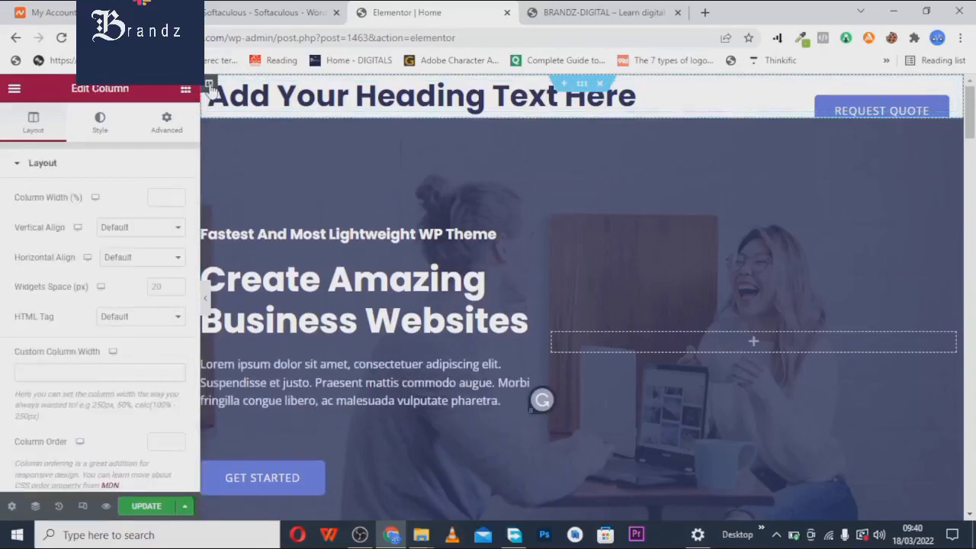
left_click(583, 84)
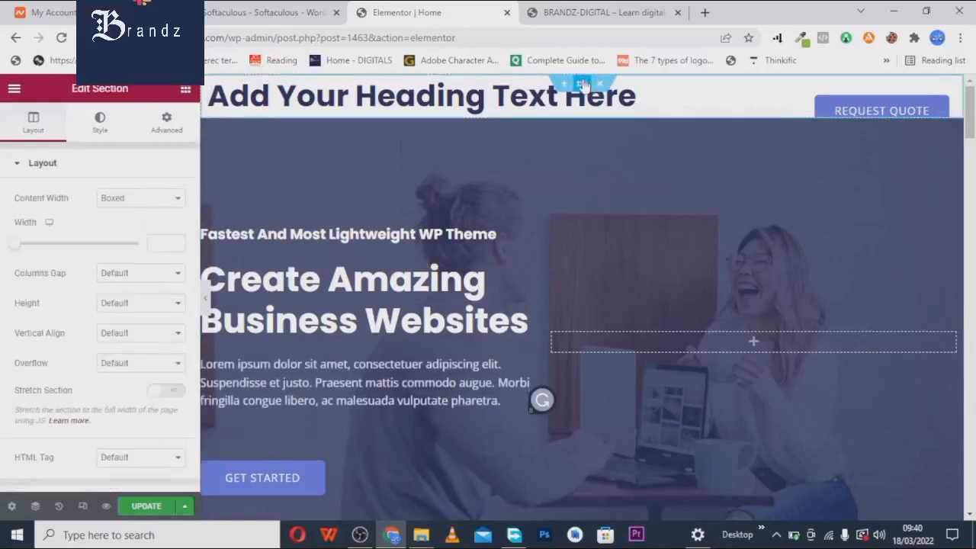
Change the top heading's title text to 'this is cool'.
left_click(416, 97)
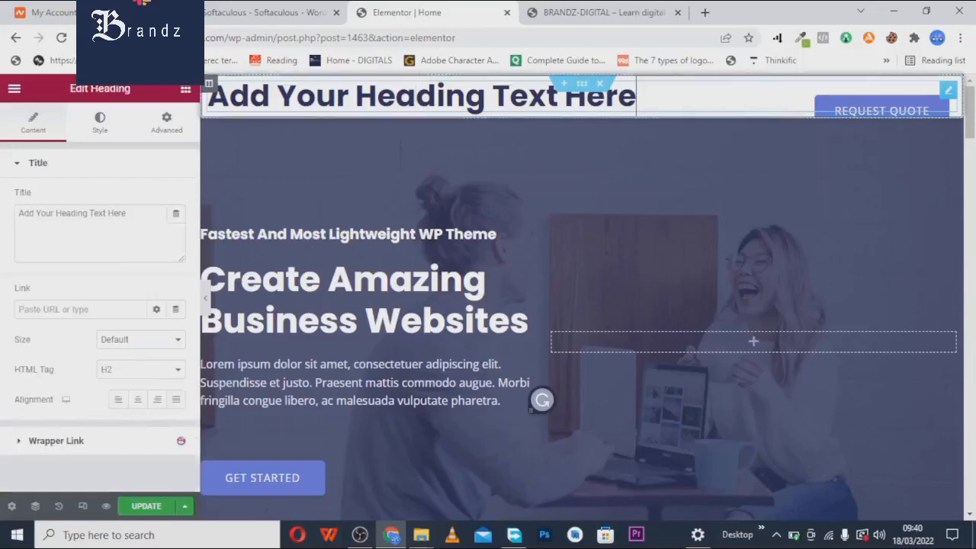
left_click(130, 213)
key("BackSpace")
key("BackSpace")
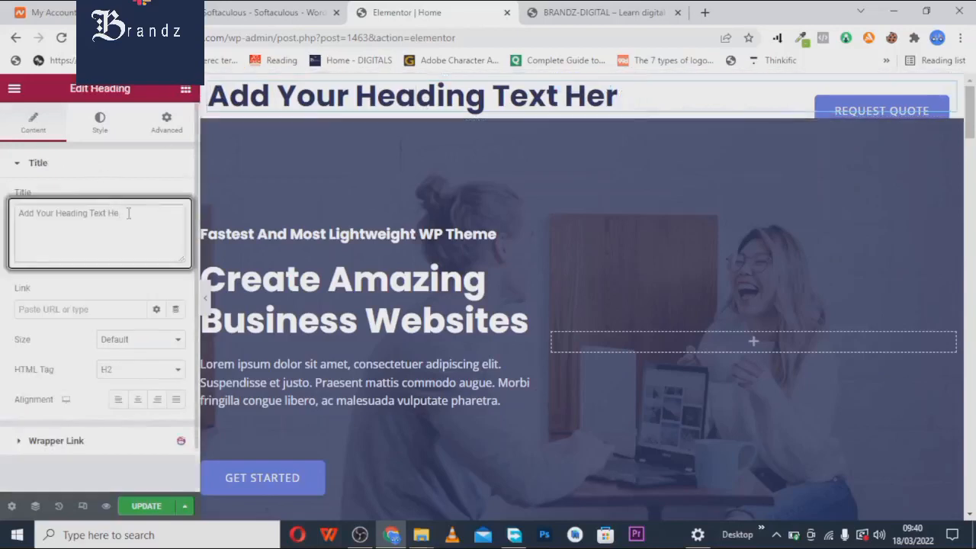
key("BackSpace")
key("BackSpace")
key("BackSpace")
key("BackSpace")
key("BackSpace")
key("BackSpace")
key("BackSpace")
key("BackSpace")
key("BackSpace")
key("BackSpace")
key("BackSpace")
key("BackSpace")
key("BackSpace")
key("BackSpace")
key("BackSpace")
key("BackSpace")
key("BackSpace")
key("BackSpace")
key("BackSpace")
key("BackSpace")
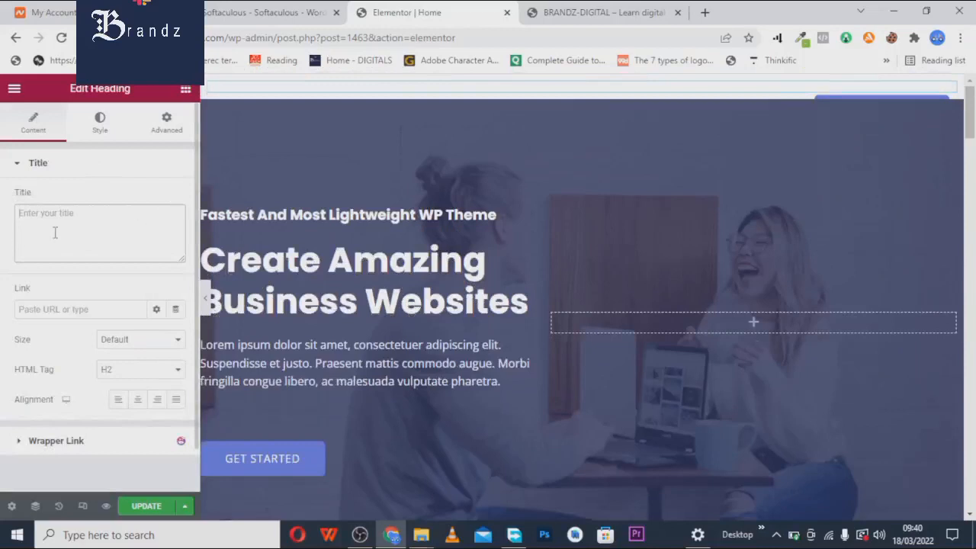
type("th")
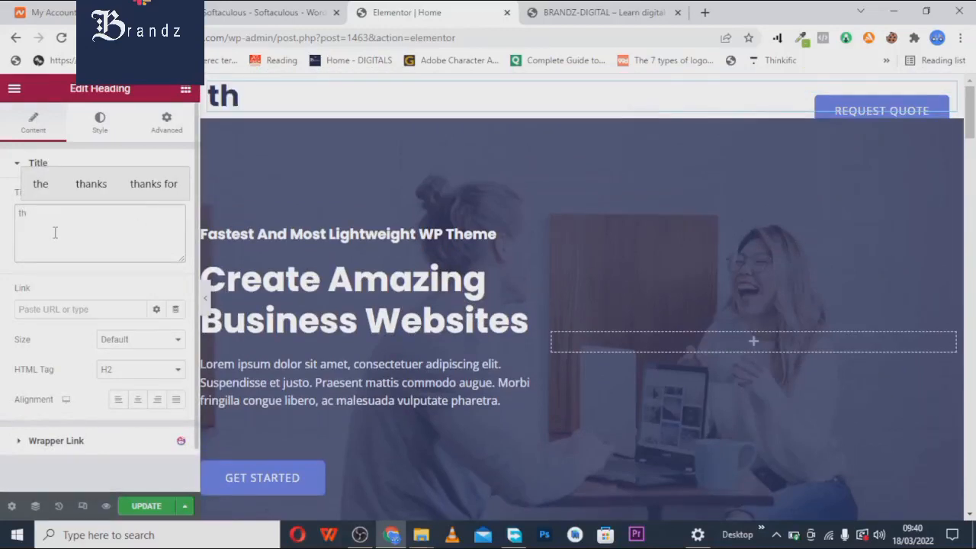
type("e")
key("BackSpace")
type("i")
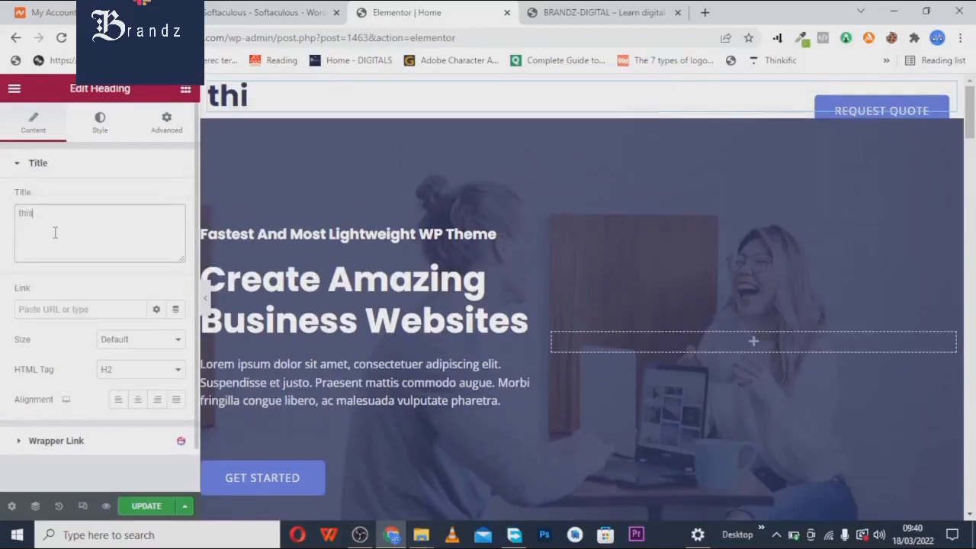
type("s is coo")
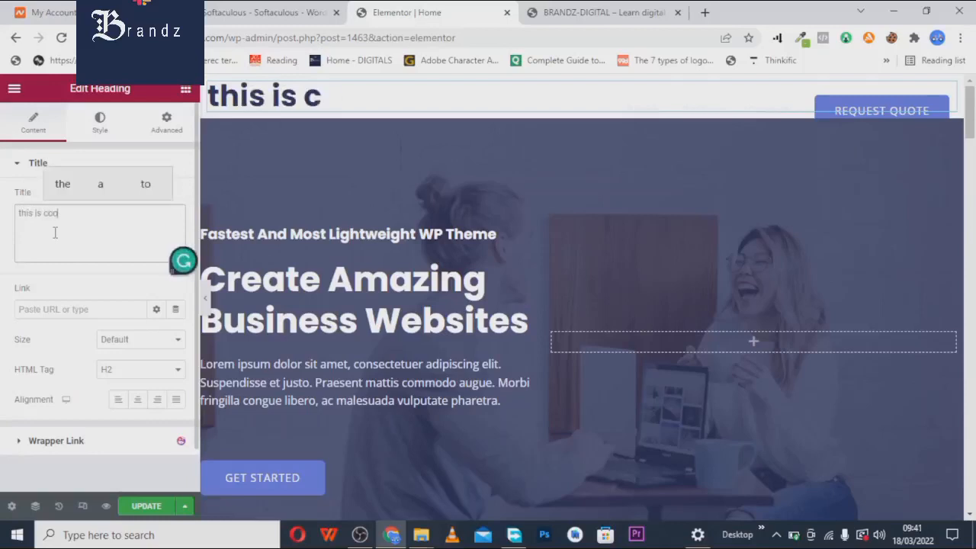
type("l")
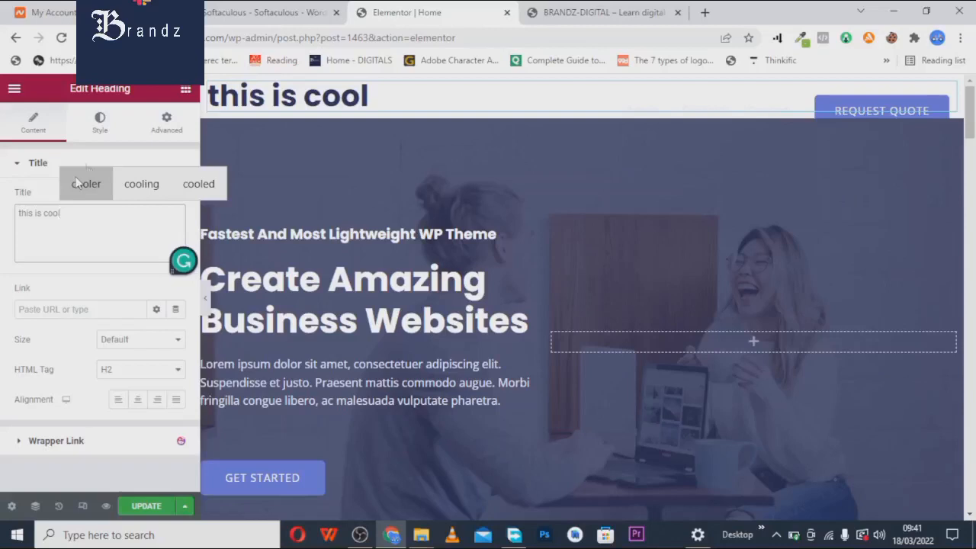
Try Small size and an H3 tag on the heading, then revert to Default size and H2.
left_click(177, 340)
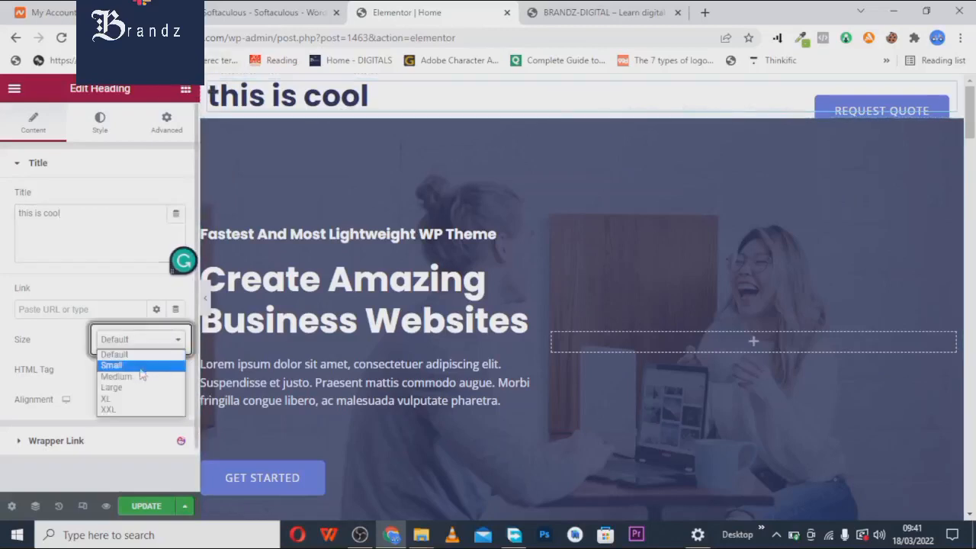
left_click(140, 369)
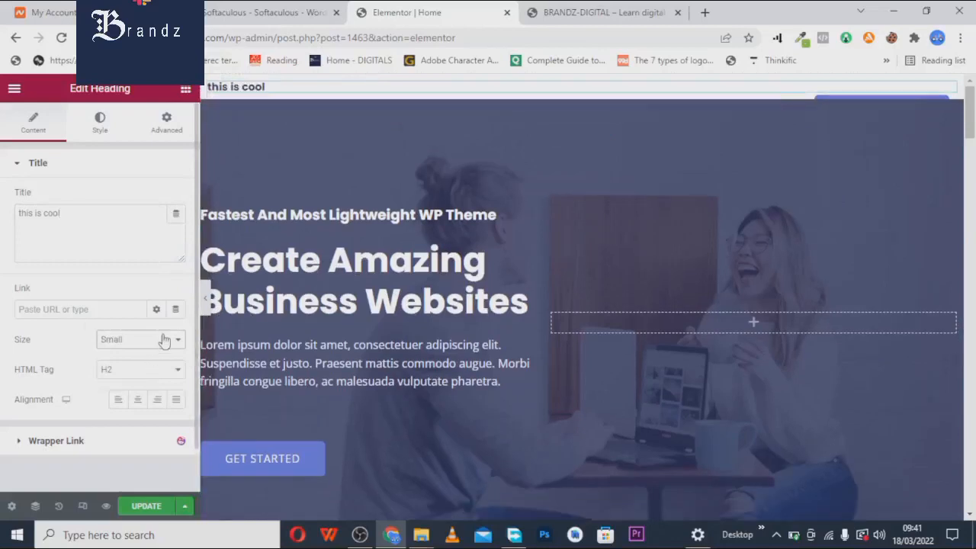
left_click(164, 340)
left_click(155, 357)
left_click(158, 373)
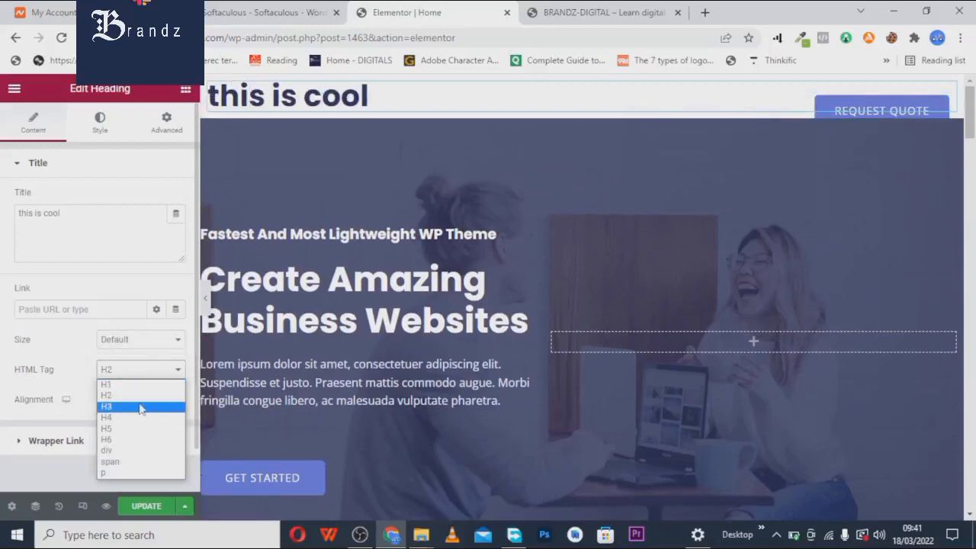
left_click(140, 409)
left_click(157, 379)
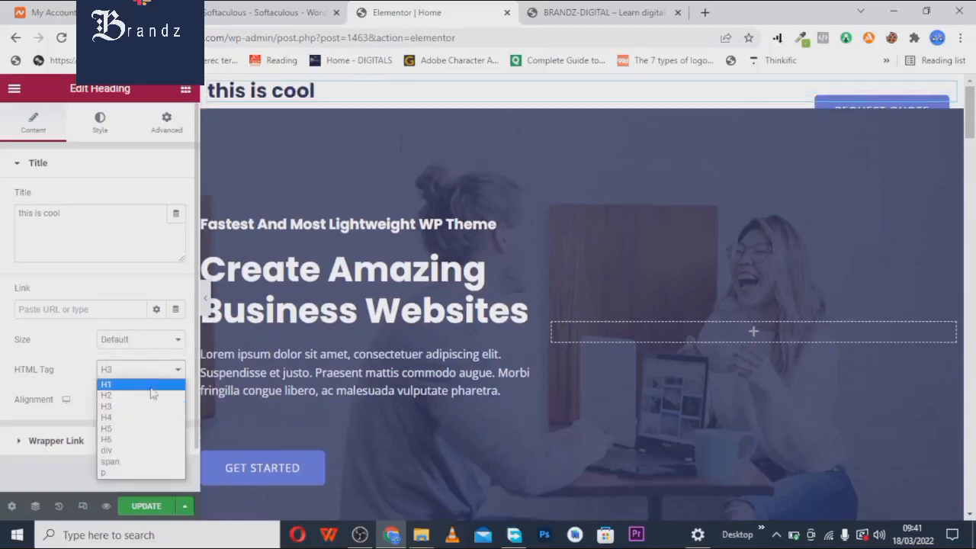
left_click(145, 396)
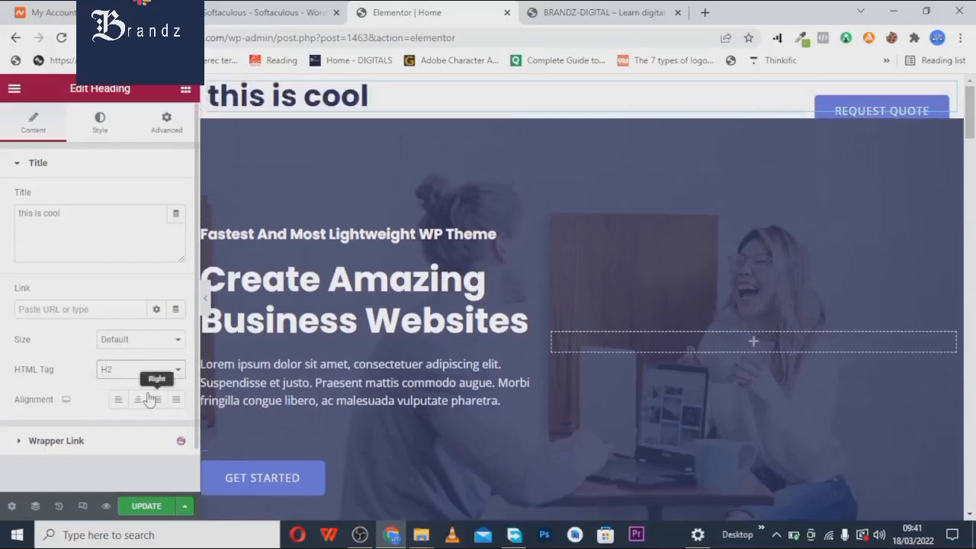
left_click(89, 129)
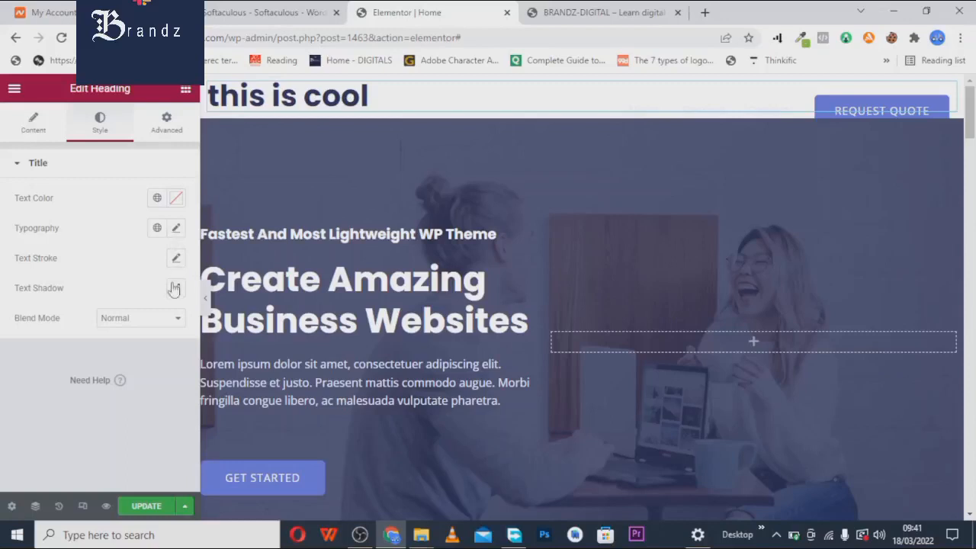
mouse_move(599, 93)
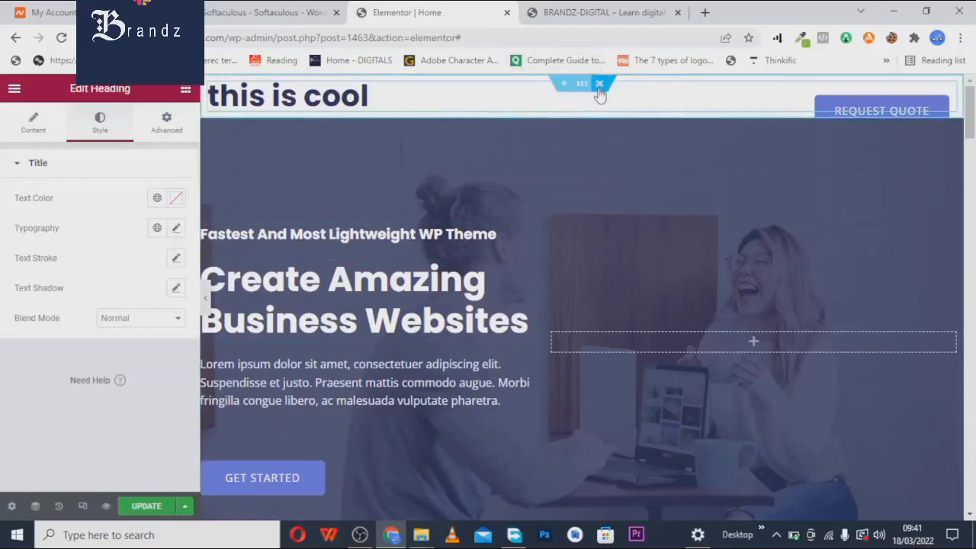
Delete the 'this is cool' test section, then select the hero heading to edit it.
left_click(600, 89)
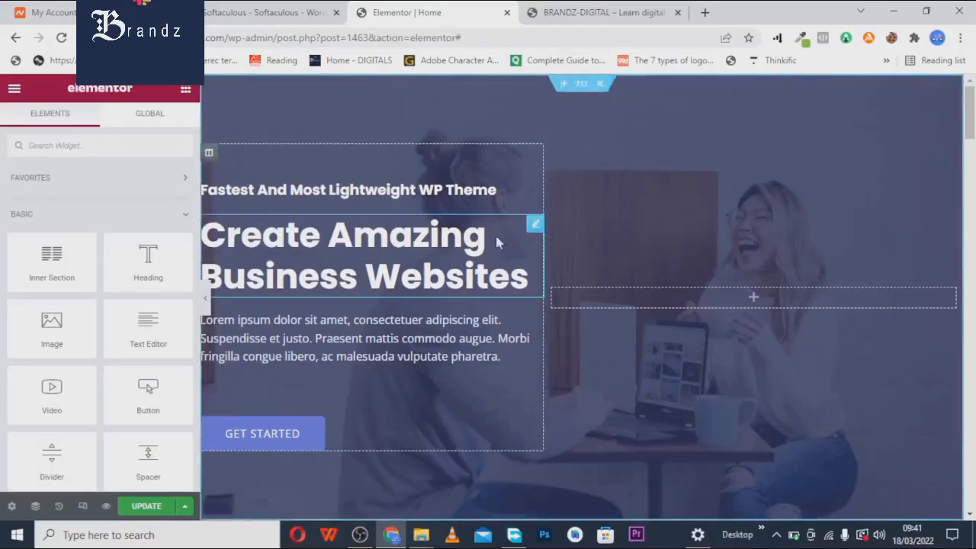
left_click(14, 90)
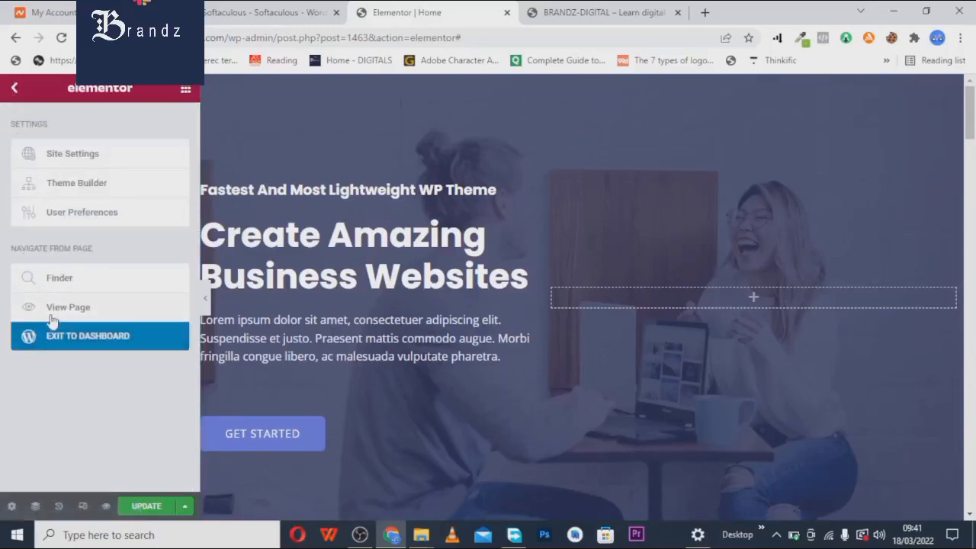
left_click(52, 319)
right_click(52, 318)
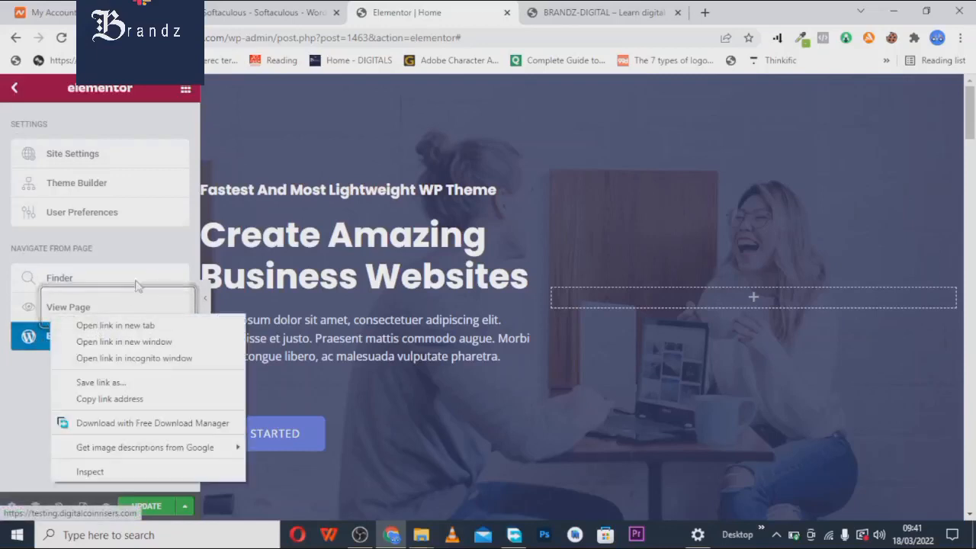
left_click(8, 90)
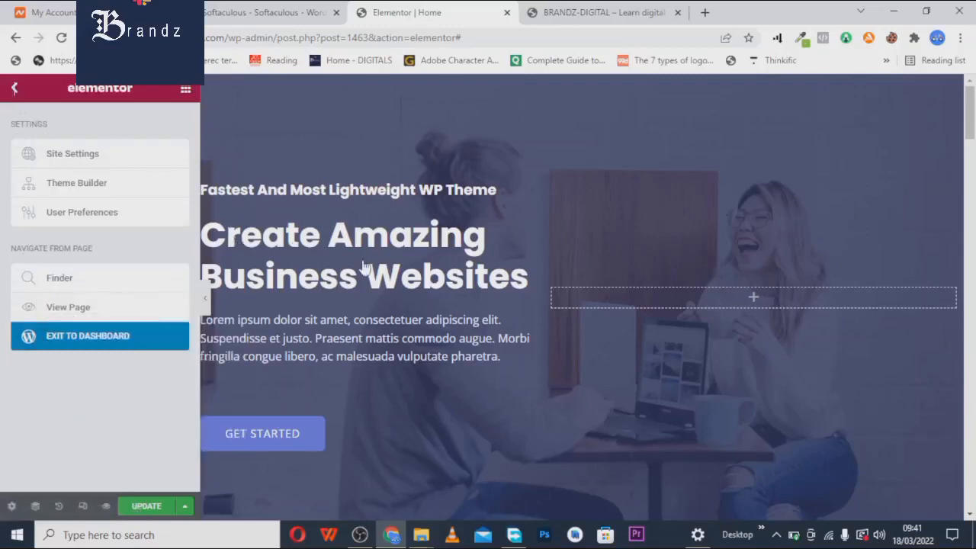
left_click(206, 293)
Reopen the Elementor editing panel and click into the hero heading text on the page.
scroll(355, 284, "down", 5)
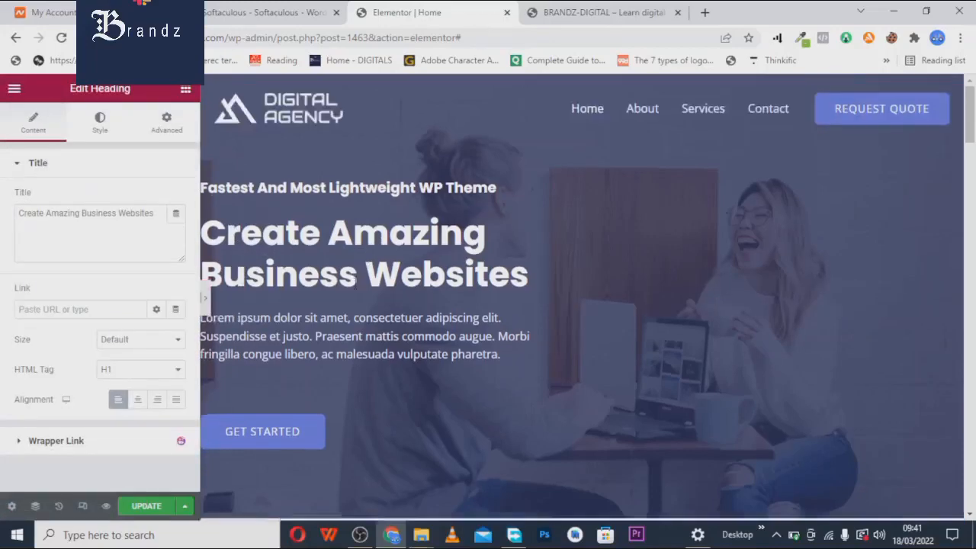
scroll(356, 284, "down", 9)
key("ctrl+p")
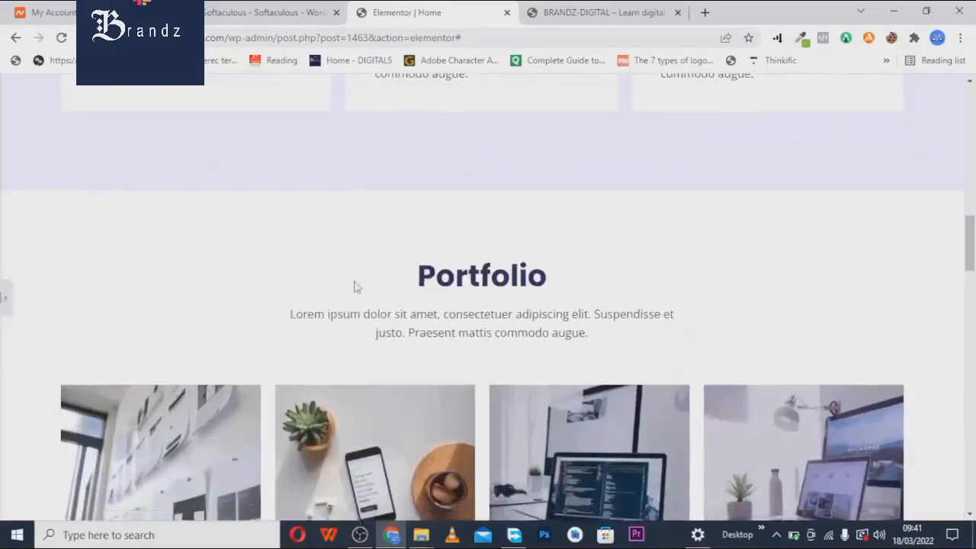
scroll(355, 287, "down", 6)
scroll(355, 285, "down", 1)
scroll(355, 285, "up", 15)
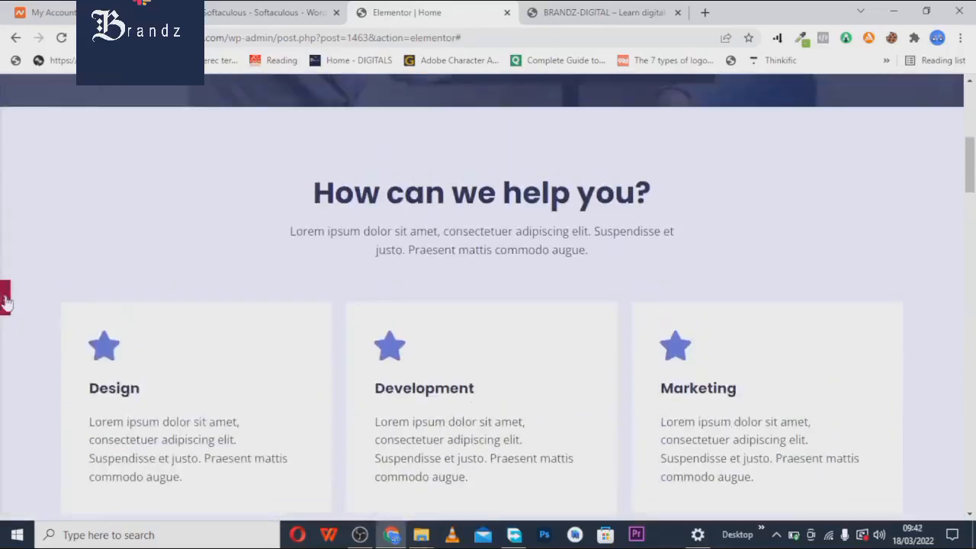
left_click(5, 299)
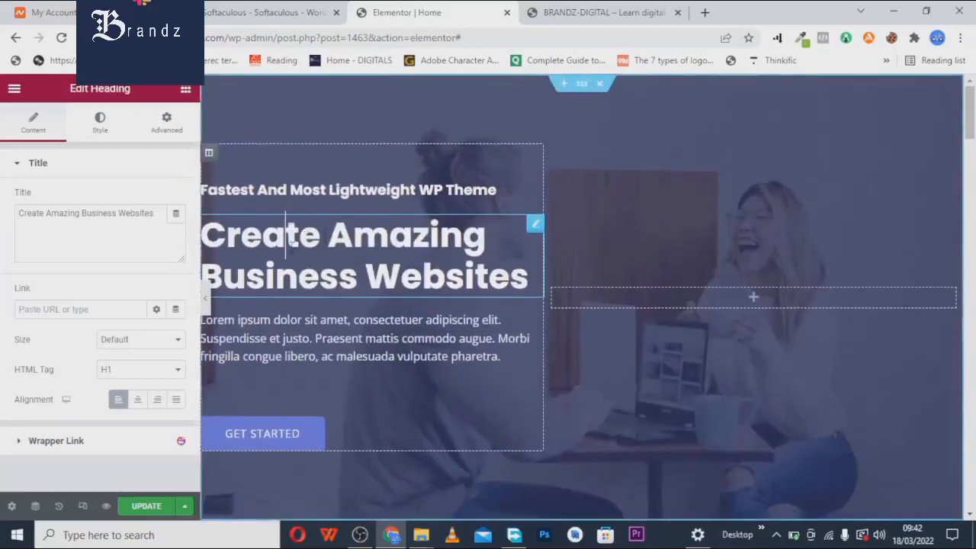
left_click(289, 240)
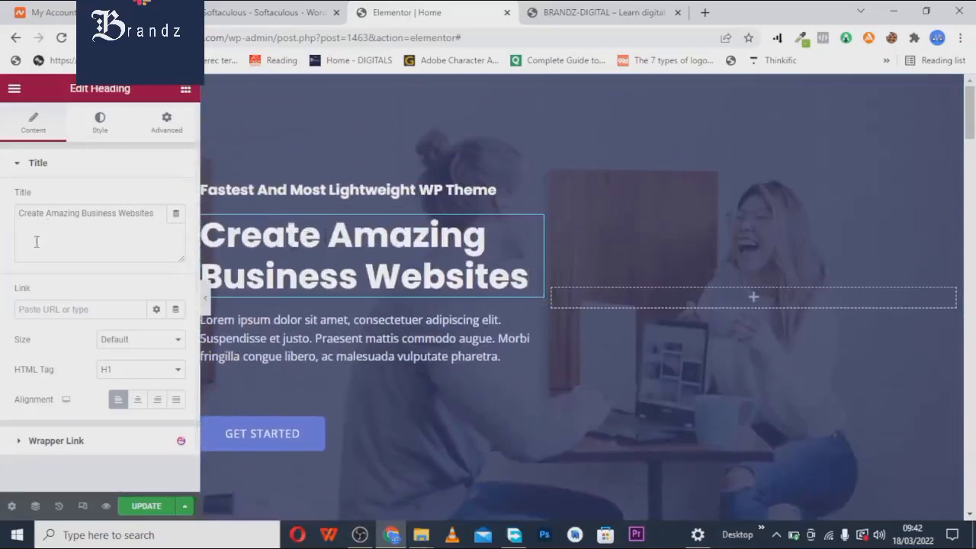
Select the Design service card below 'How can we help you?' and open its Icon Library.
scroll(427, 297, "down", 7)
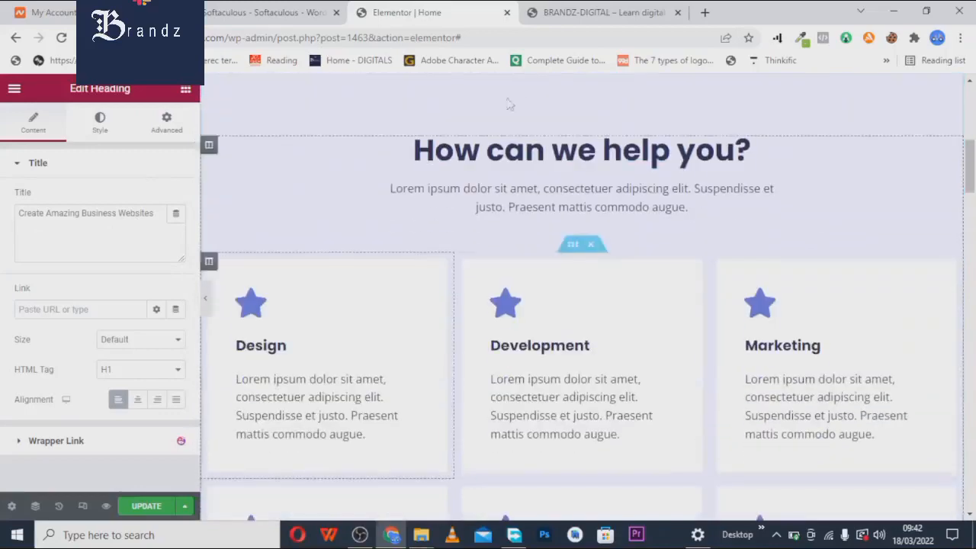
left_click(477, 181)
scroll(312, 221, "down", 2)
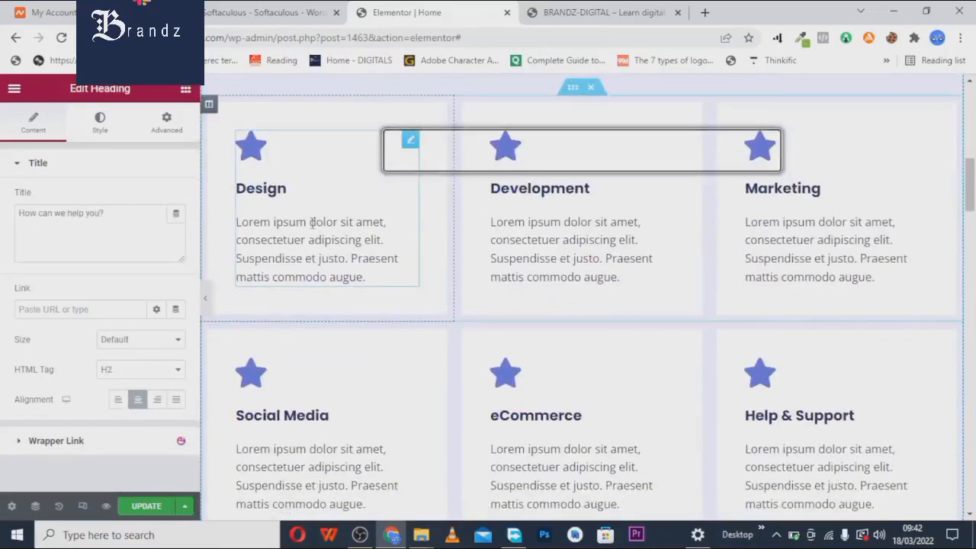
left_click(312, 222)
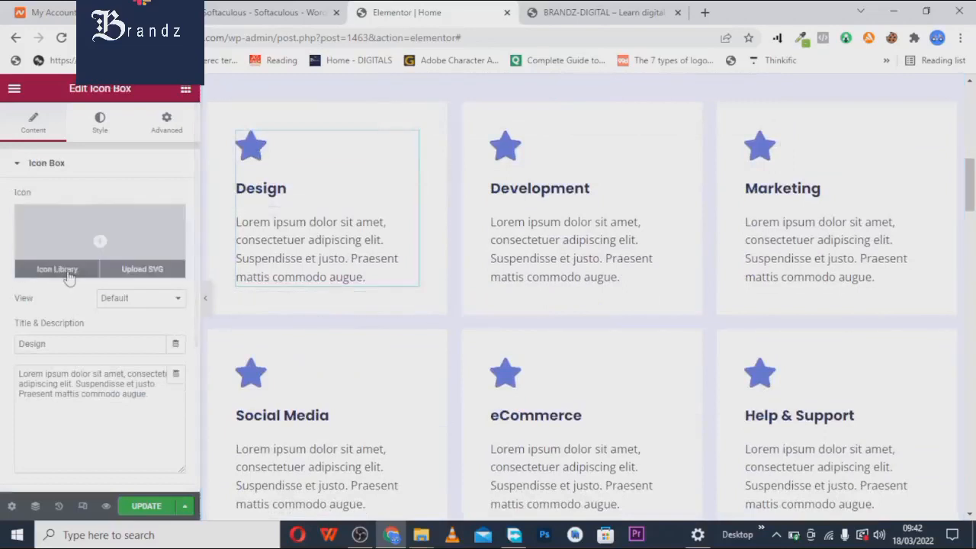
left_click(66, 268)
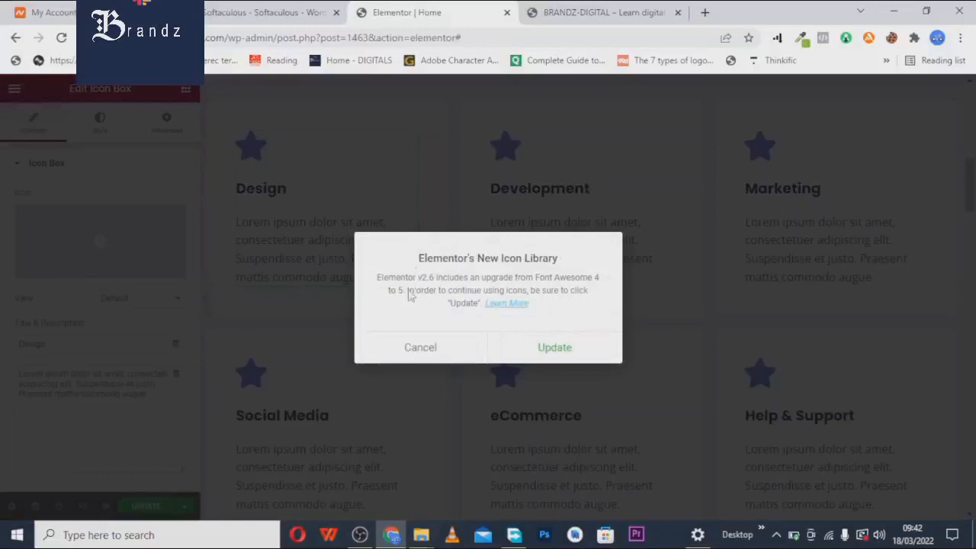
Accept the icon library update and run the Font Awesome 5 upgrade from Tools.
left_click(556, 345)
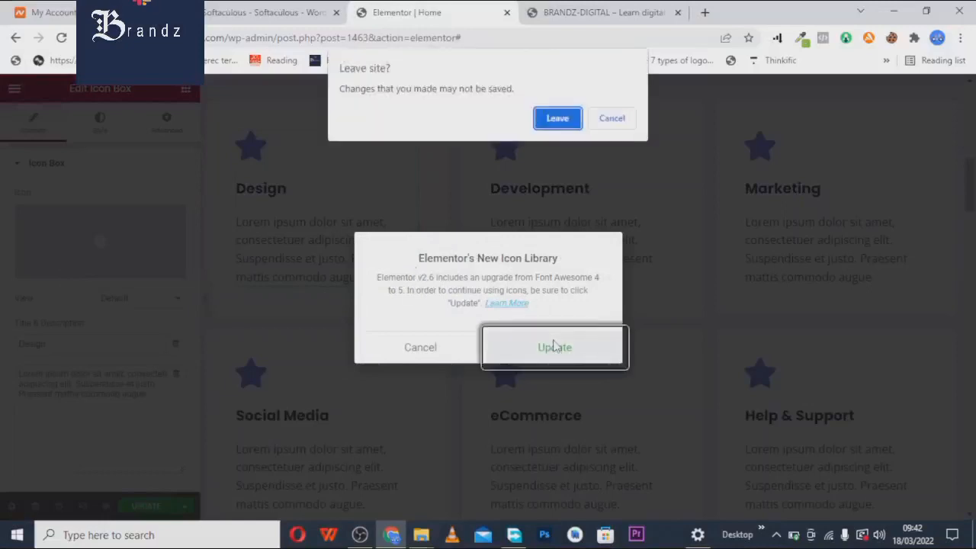
left_click(553, 123)
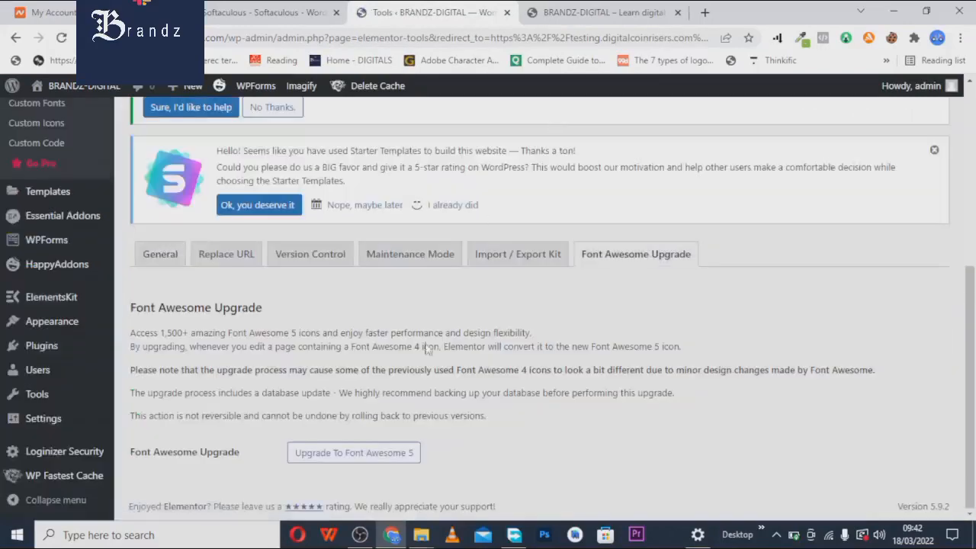
left_click(354, 452)
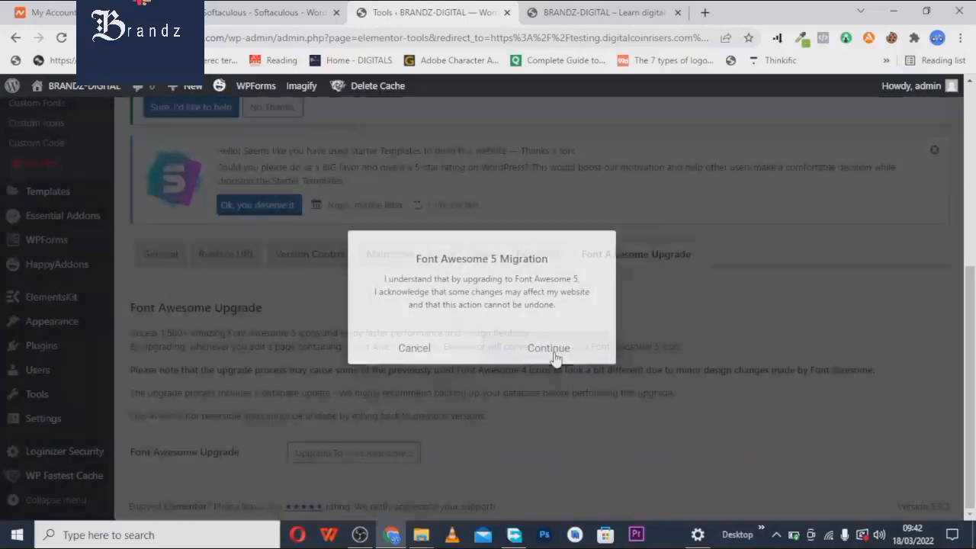
left_click(548, 349)
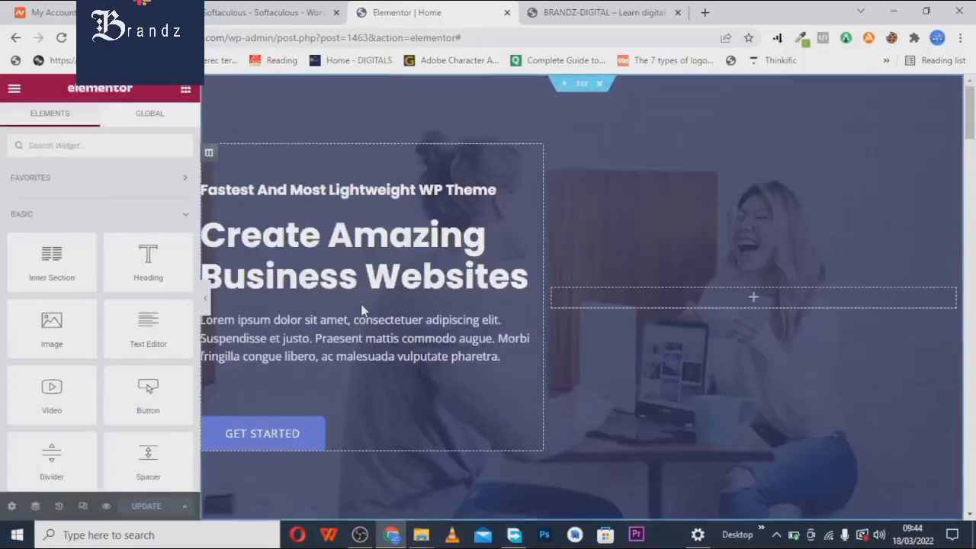
Select the Design service card and open its icon library.
scroll(359, 309, "down", 3)
scroll(364, 308, "down", 5)
scroll(359, 312, "down", 3)
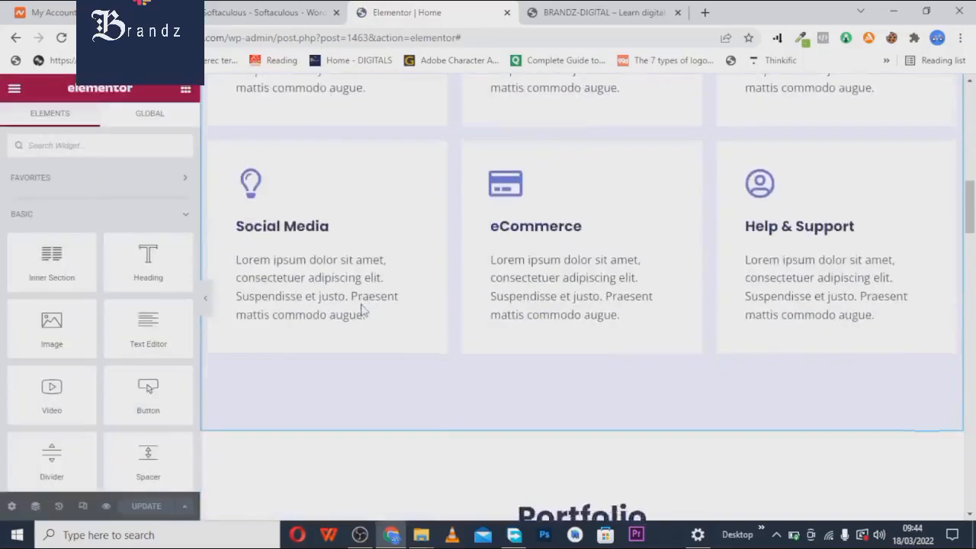
scroll(276, 224, "up", 3)
left_click(251, 149)
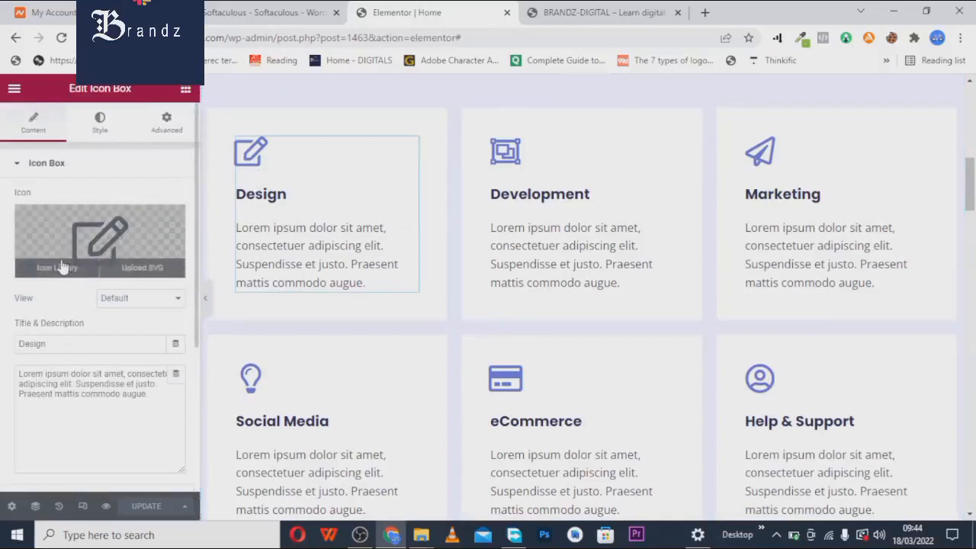
left_click(61, 266)
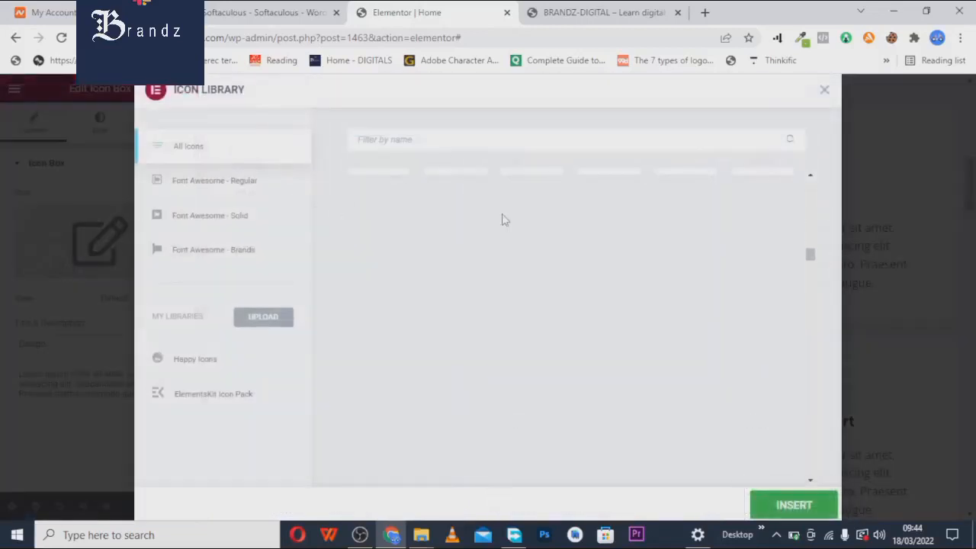
Filter the icons by 'chu', then 'hos', and close the library without choosing one.
scroll(510, 308, "down", 20)
scroll(511, 307, "up", 10)
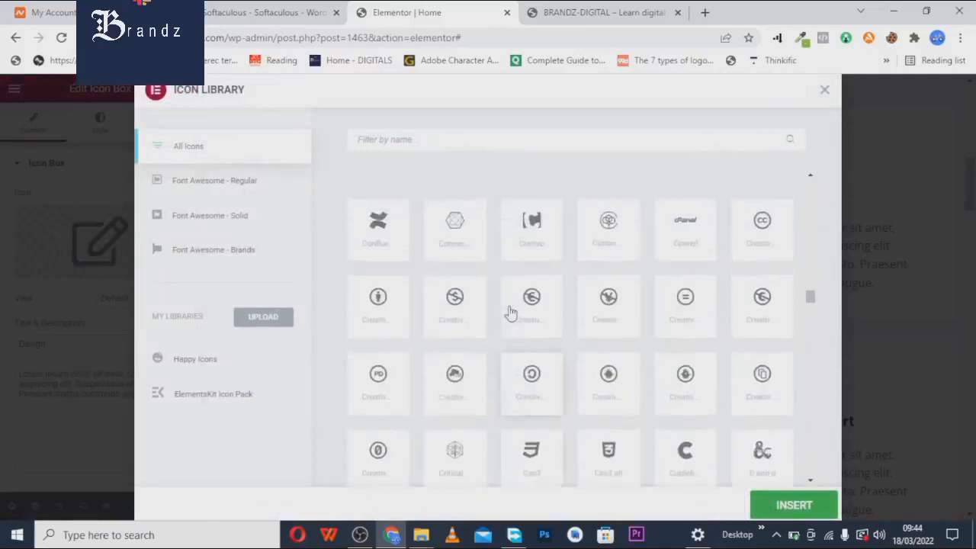
left_click(479, 150)
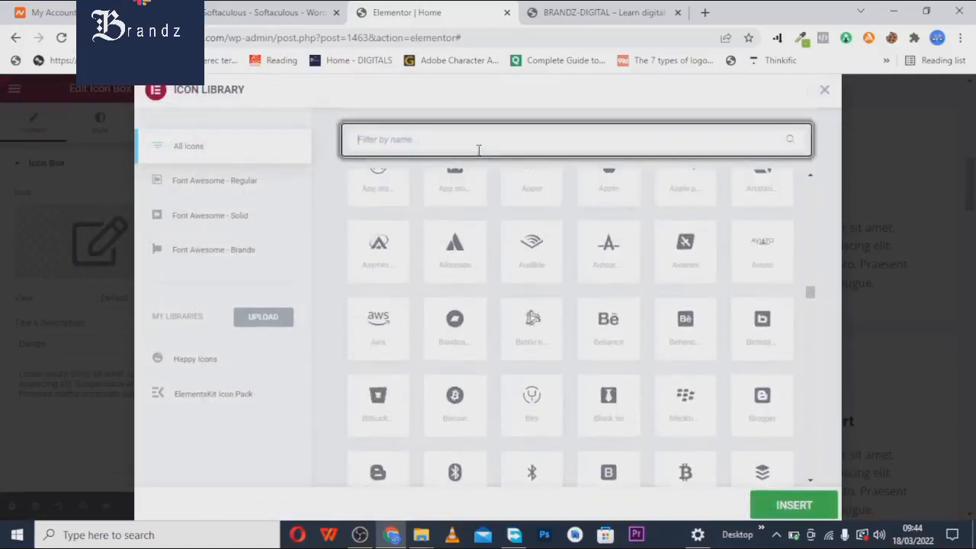
type("chu")
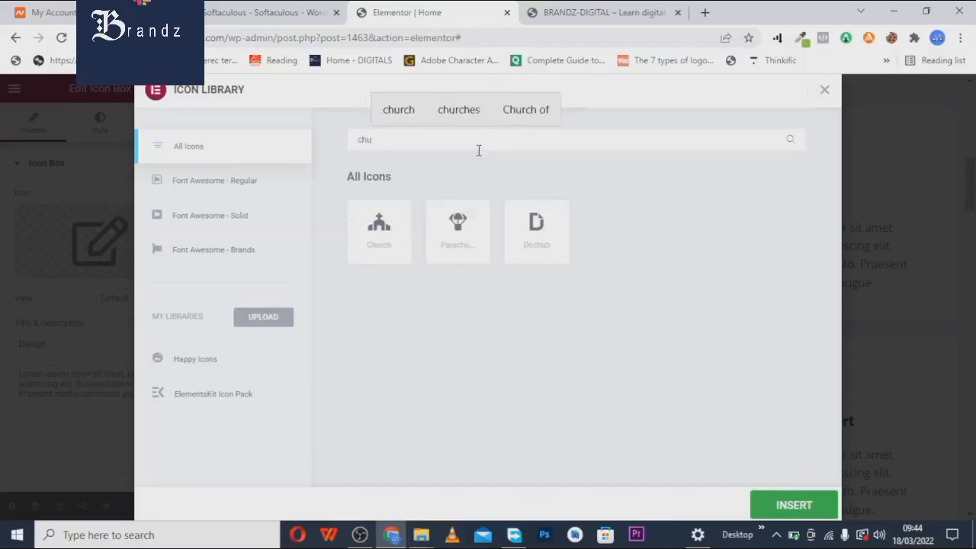
key("BackSpace")
key("BackSpace")
key("BackSpace")
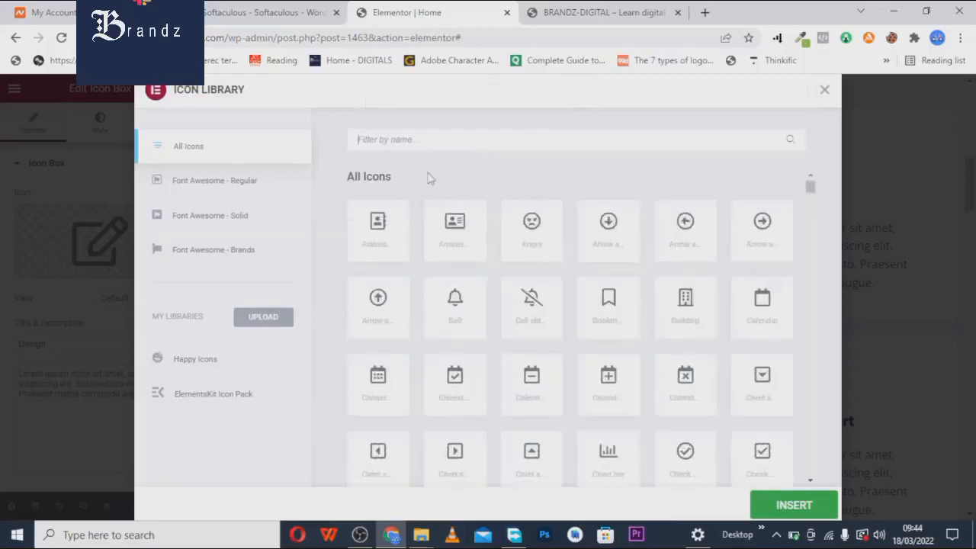
type("hos")
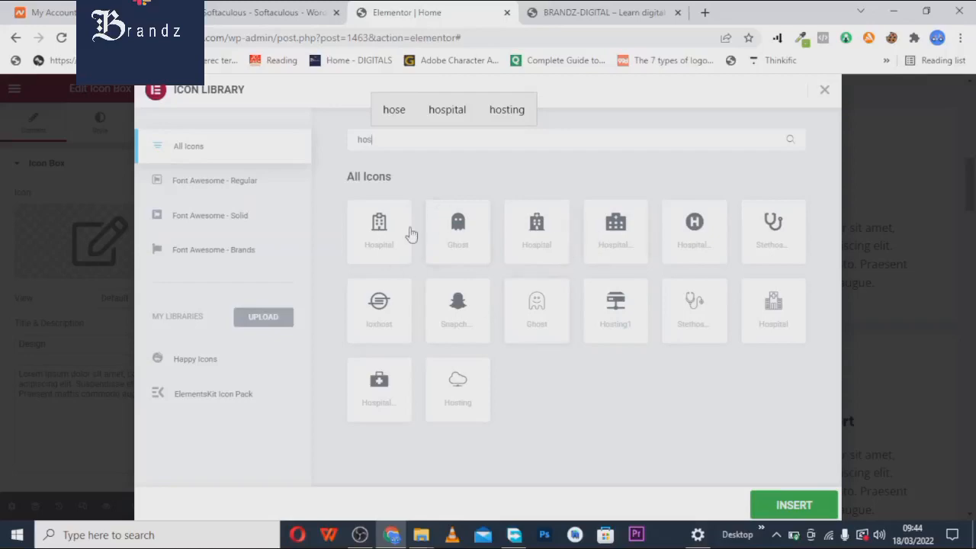
left_click(825, 91)
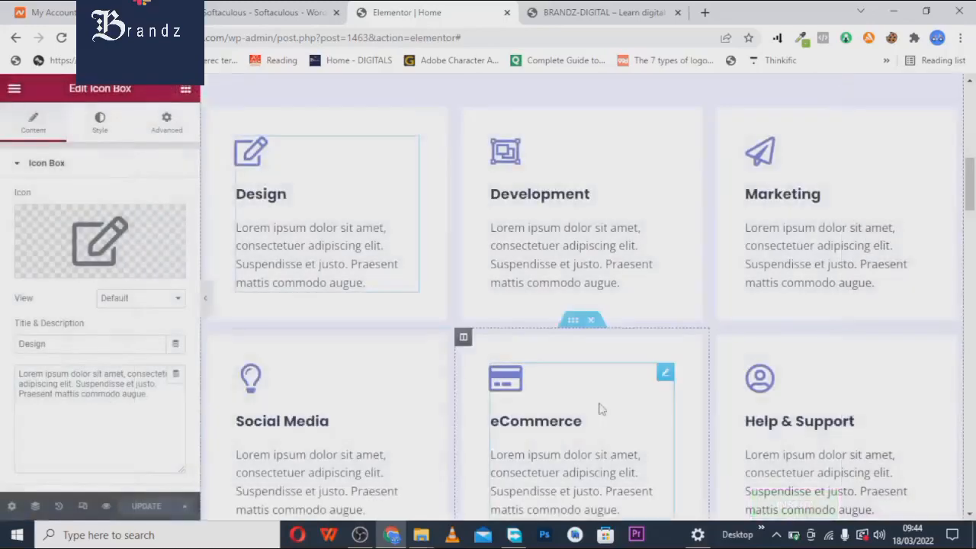
Start replacing the first Portfolio image via upload, then cancel the file browser and media picker.
scroll(598, 408, "down", 5)
scroll(598, 403, "down", 4)
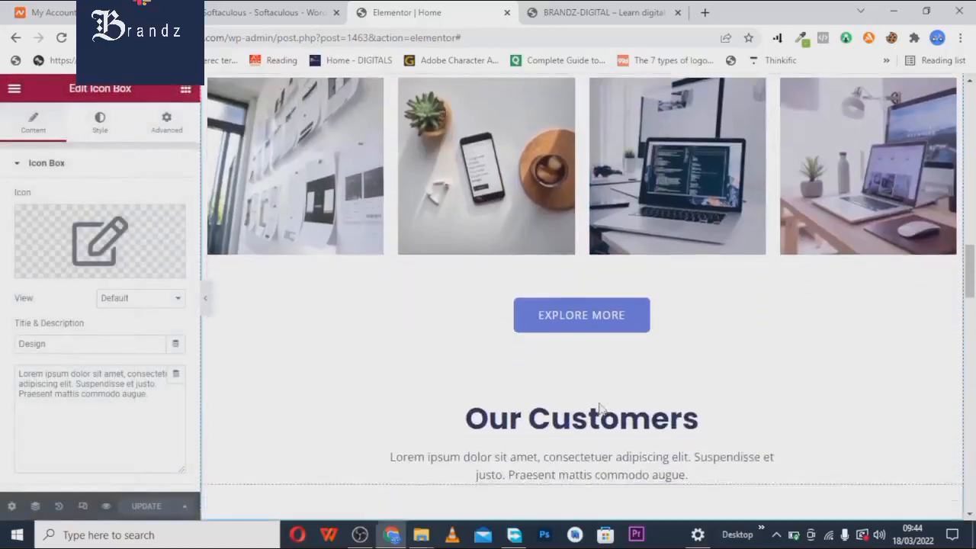
scroll(600, 408, "up", 2)
left_click(298, 371)
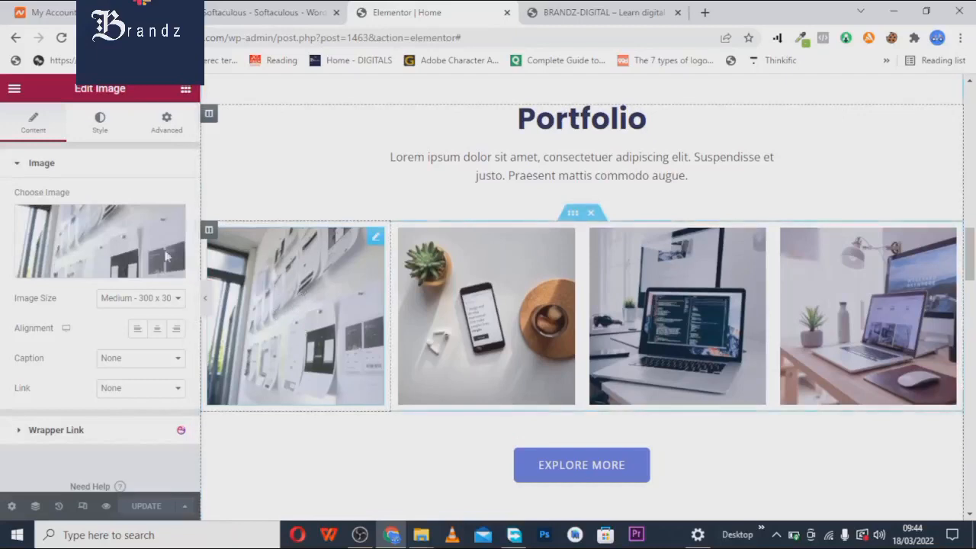
left_click(77, 276)
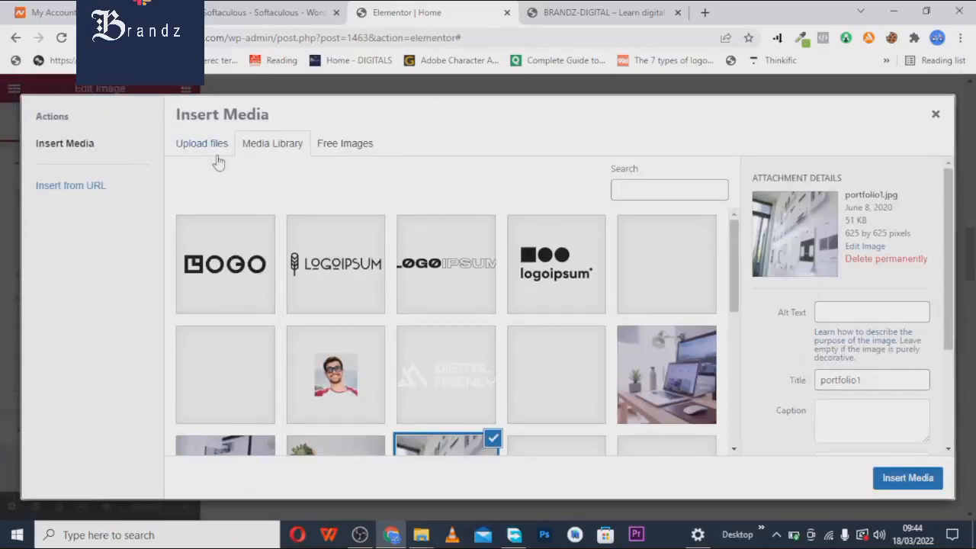
left_click(203, 148)
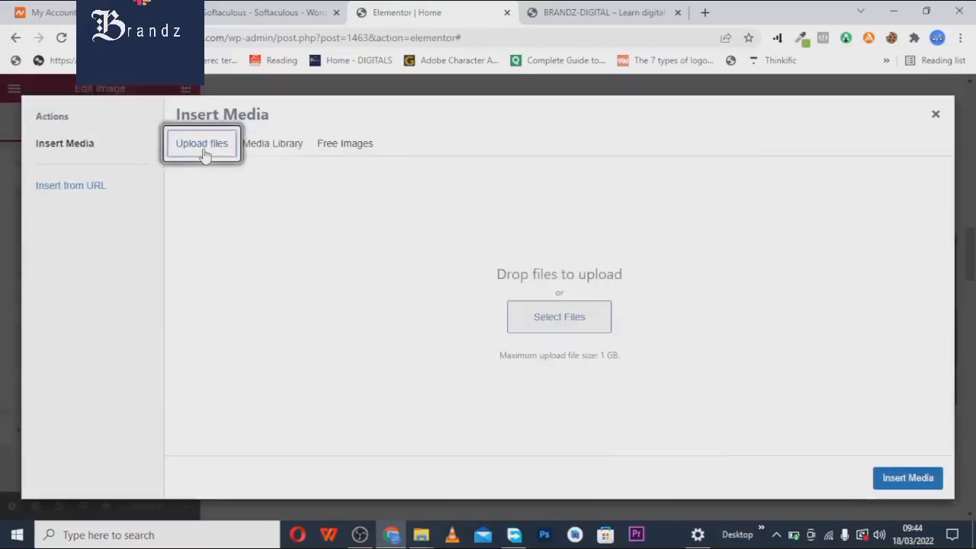
left_click(564, 326)
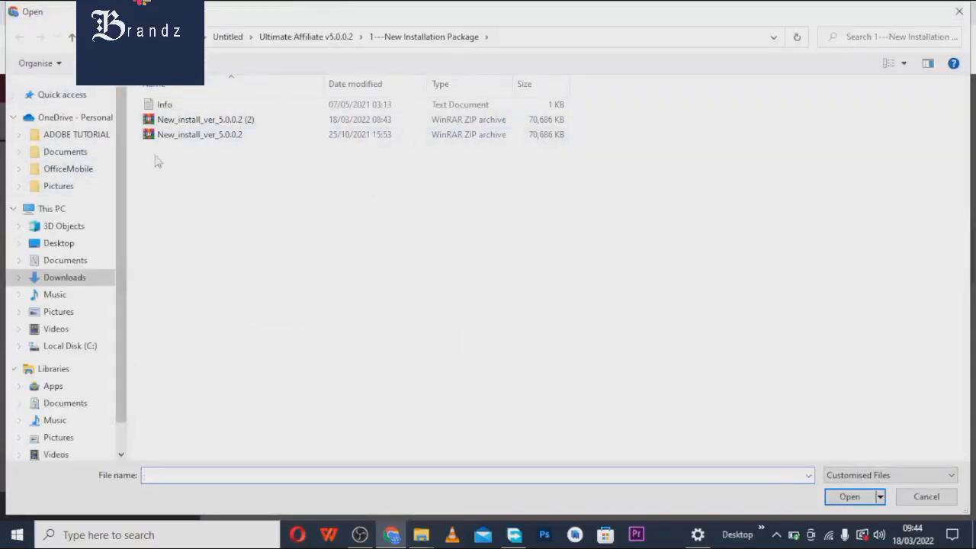
left_click(959, 11)
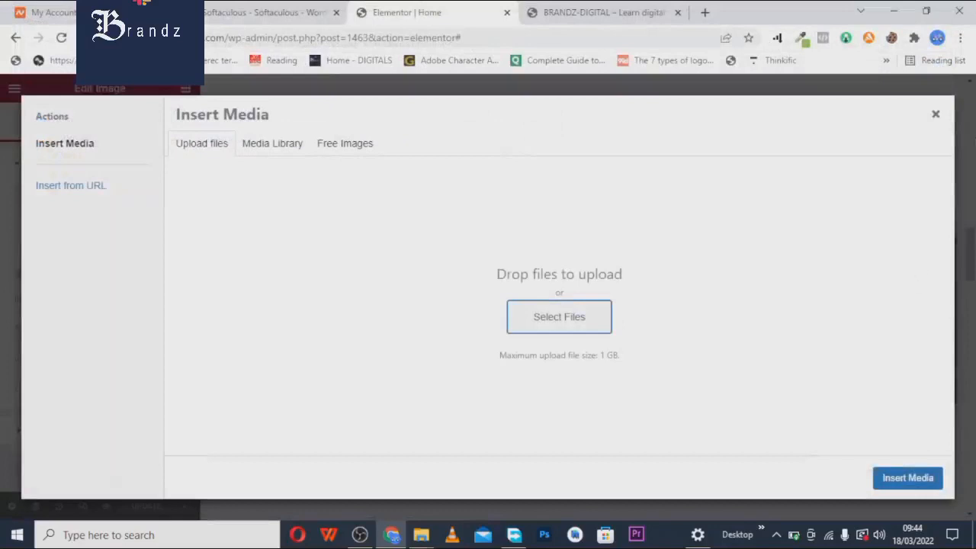
left_click(936, 115)
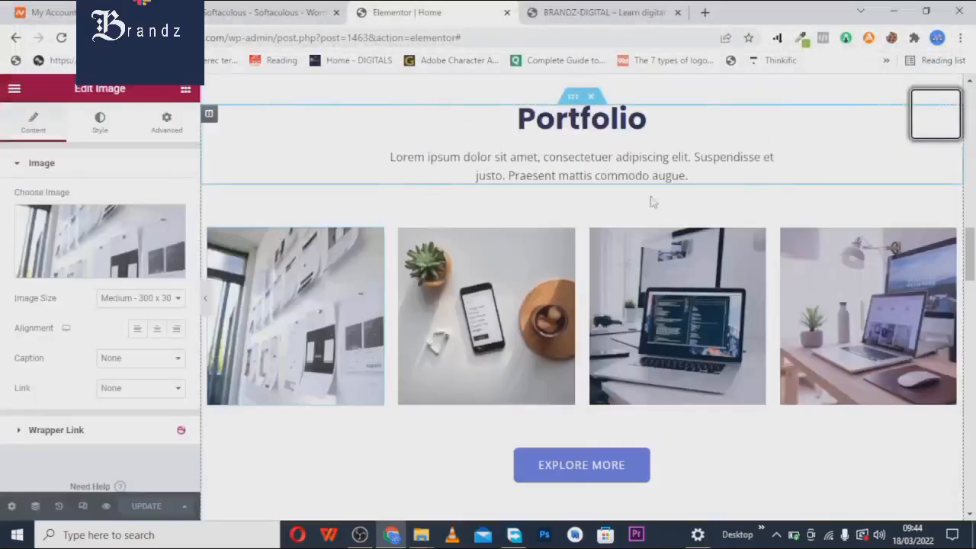
Check the Explore More button's settings, then insert an empty section above the hero.
scroll(518, 336, "down", 4)
scroll(518, 335, "up", 2)
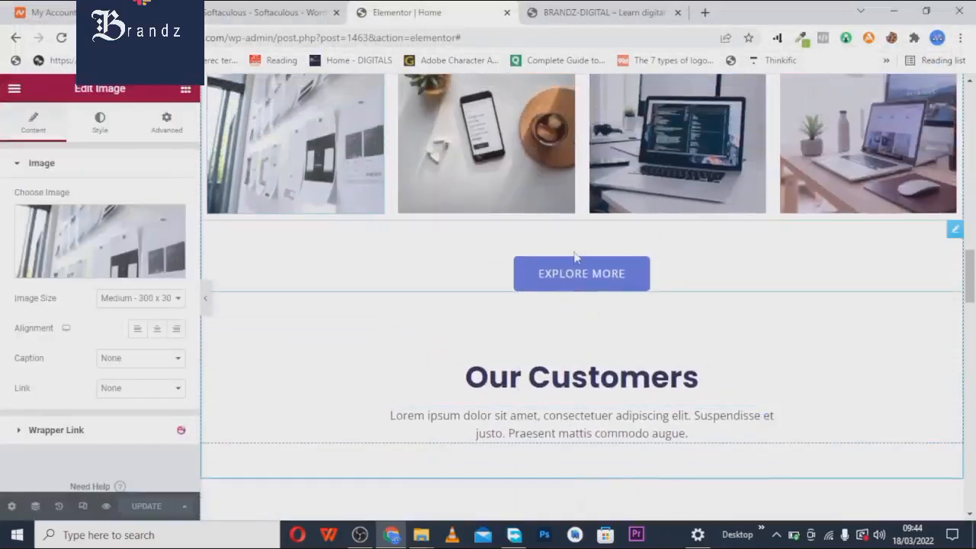
left_click(577, 277)
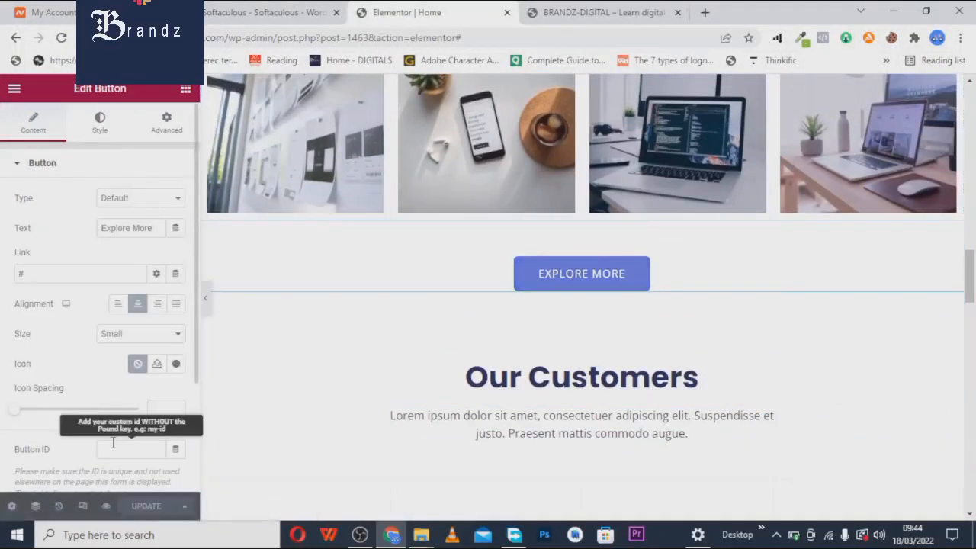
scroll(114, 434, "down", 3)
scroll(415, 373, "down", 5)
scroll(415, 373, "down", 15)
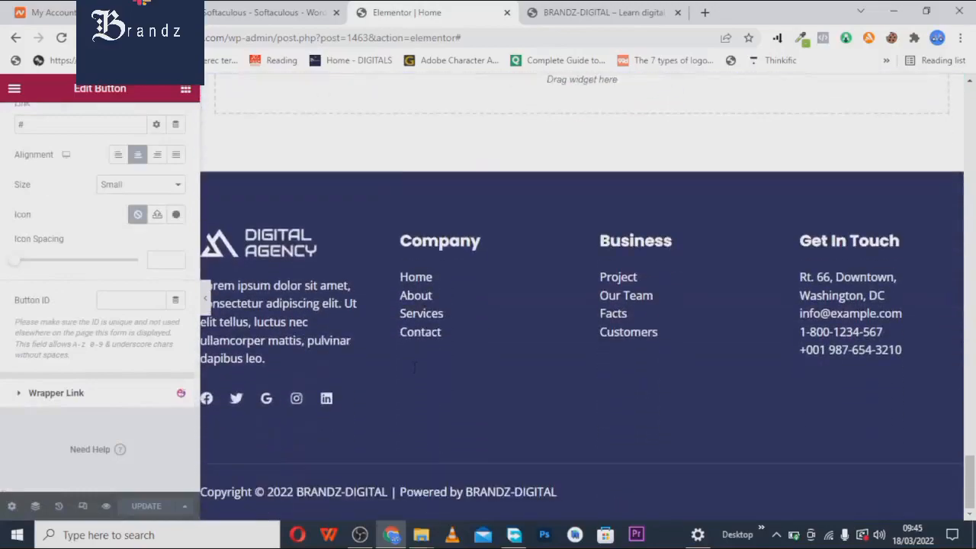
scroll(415, 373, "up", 20)
scroll(416, 373, "up", 10)
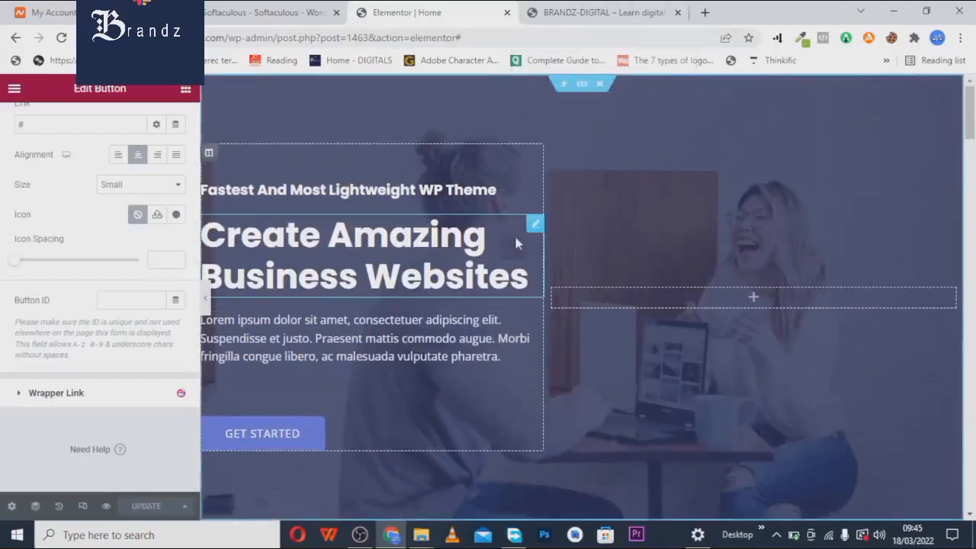
left_click(565, 83)
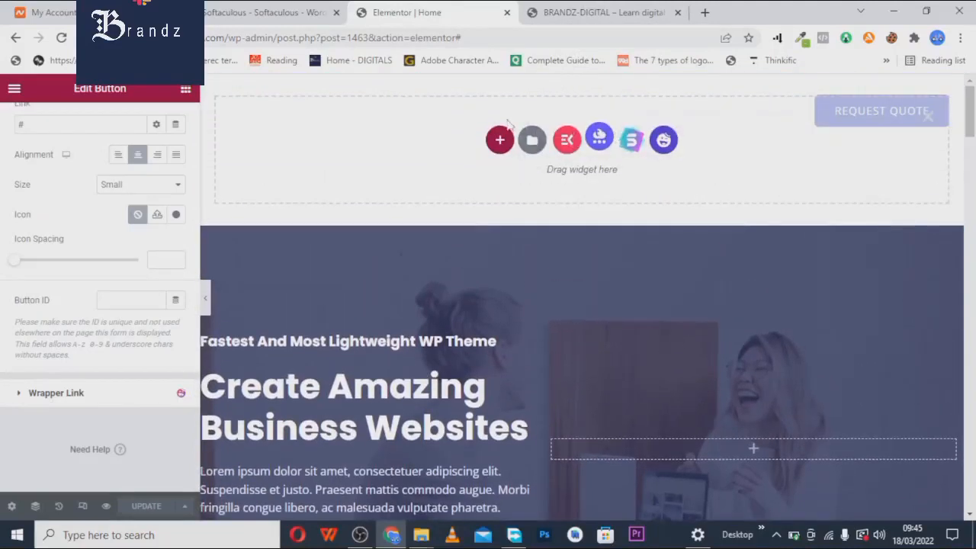
Give the new section a single-column structure and drag an Image widget into it.
left_click(499, 139)
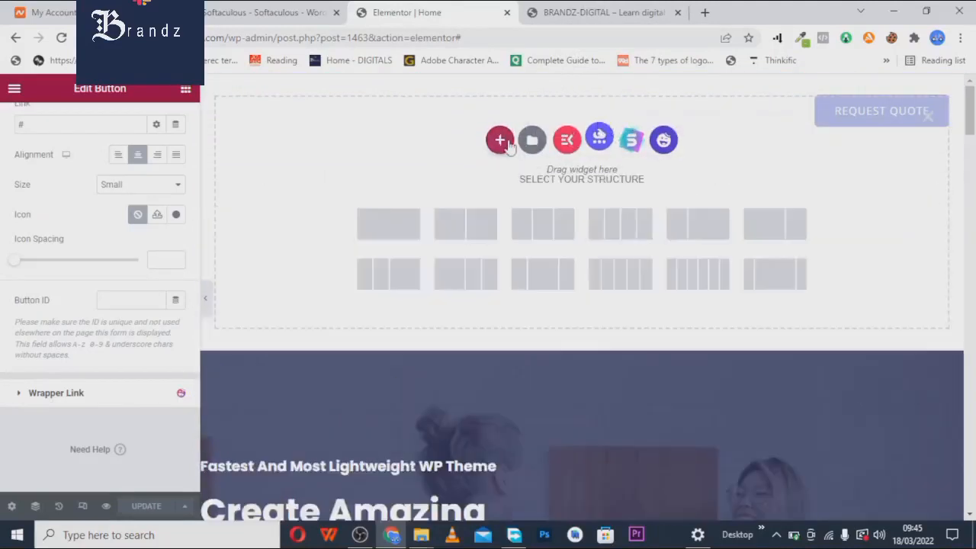
left_click(380, 243)
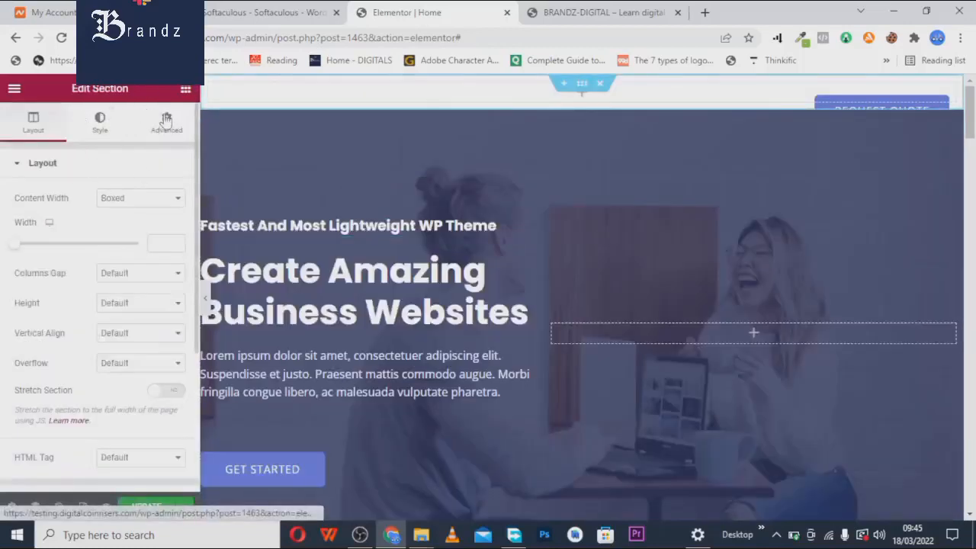
left_click(185, 89)
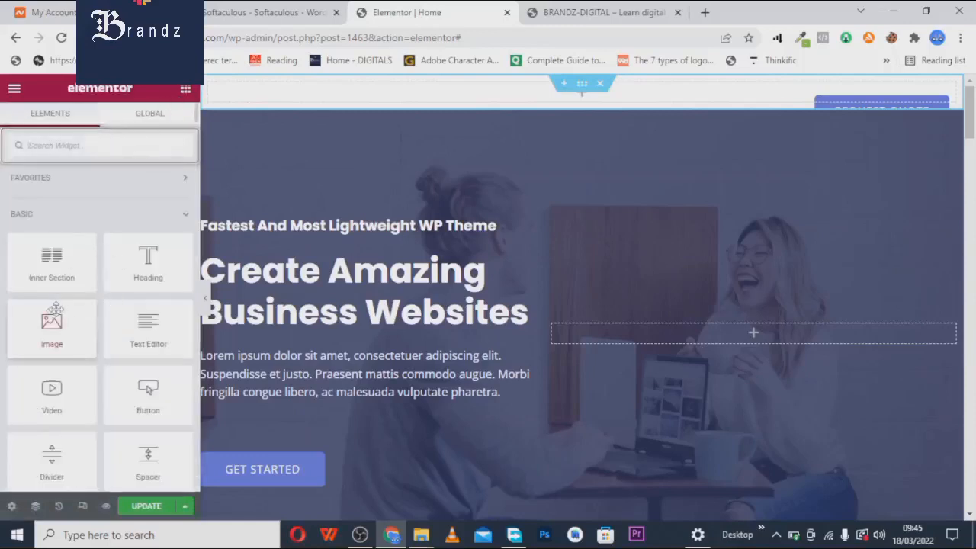
left_click_drag(48, 322, 523, 97)
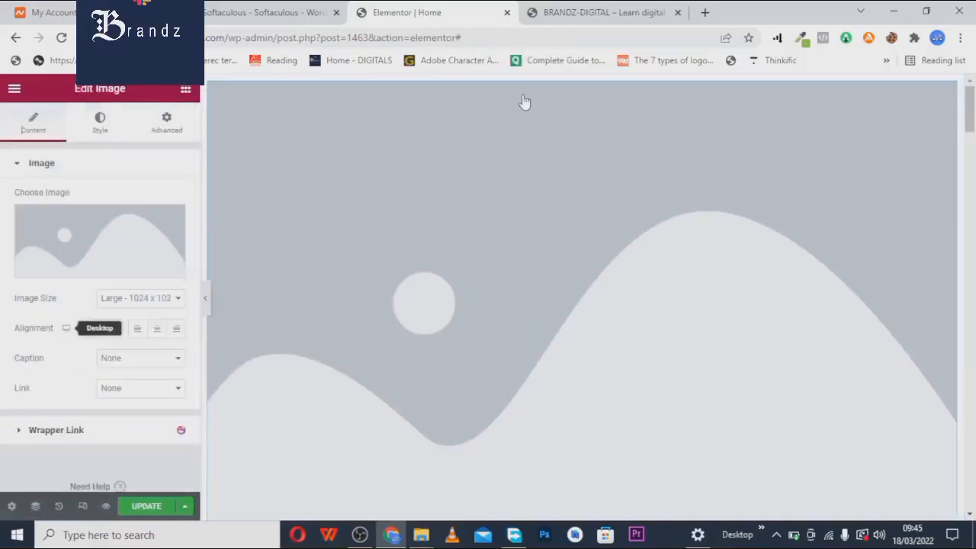
Insert the office meeting room photo from the media library into the top Image widget.
left_click(97, 269)
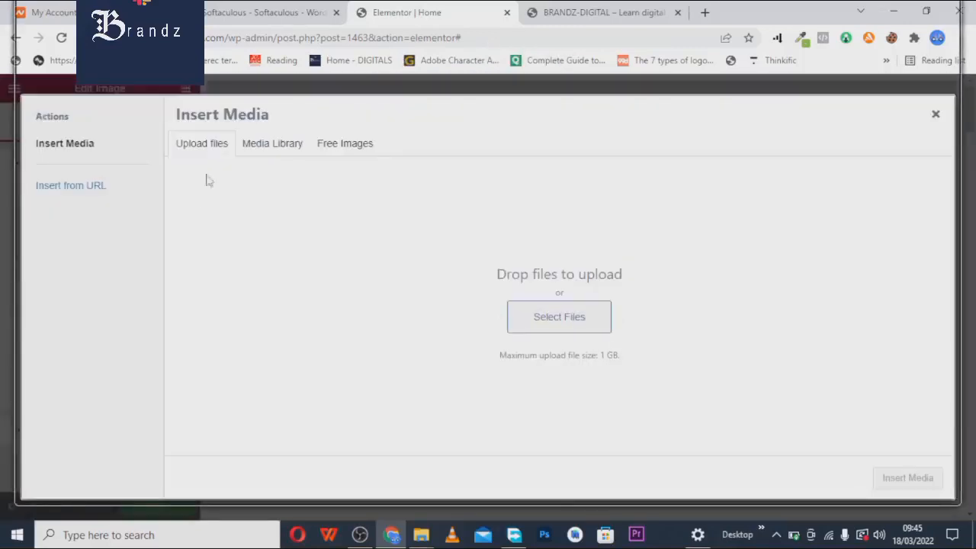
left_click(279, 145)
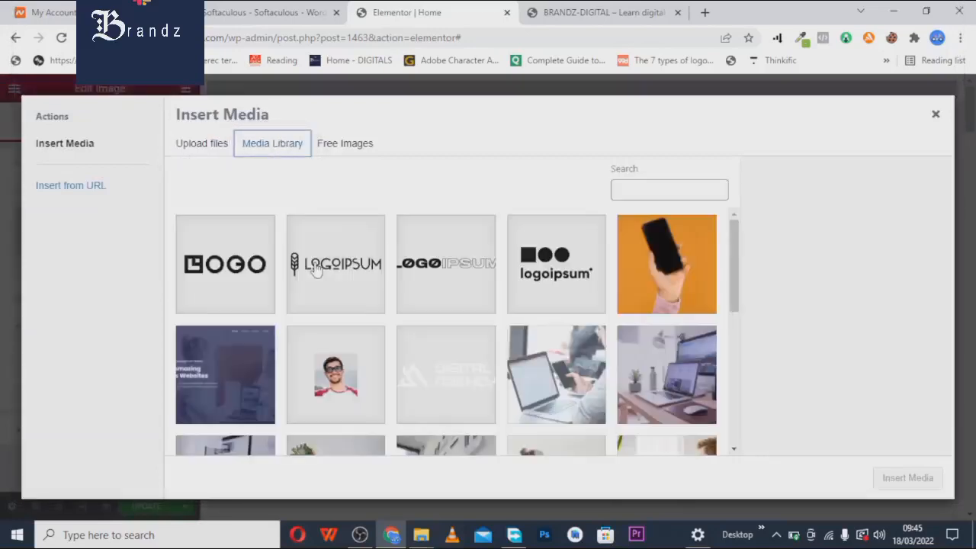
scroll(254, 399, "down", 5)
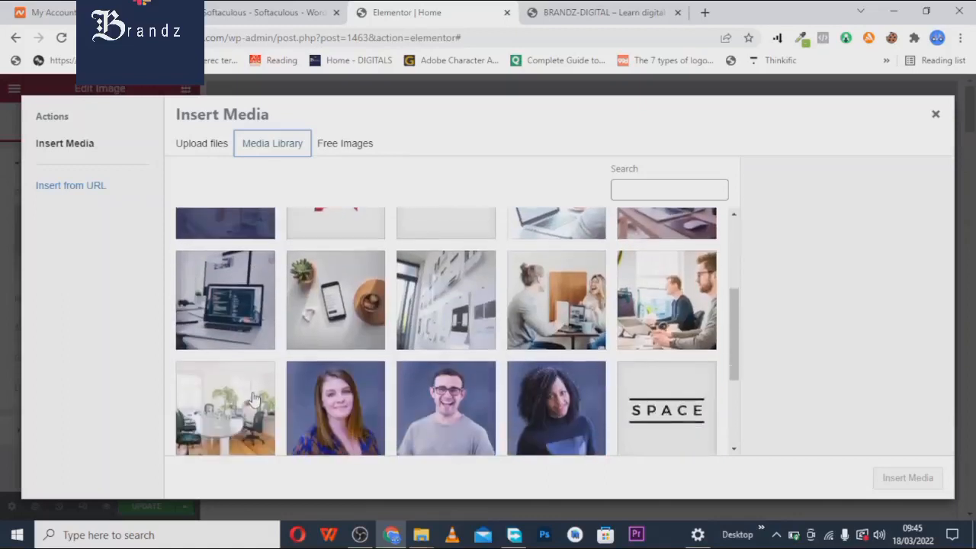
scroll(254, 398, "up", 1)
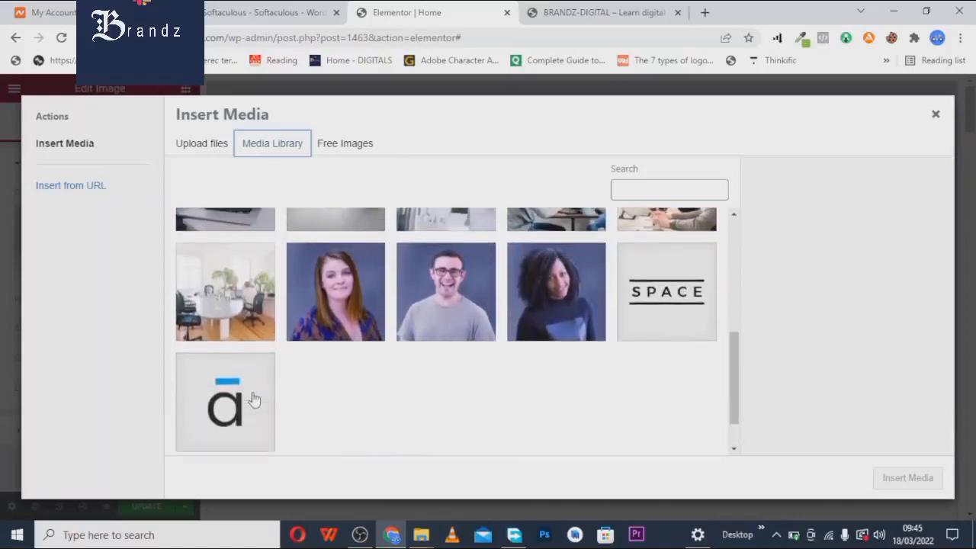
left_click(251, 363)
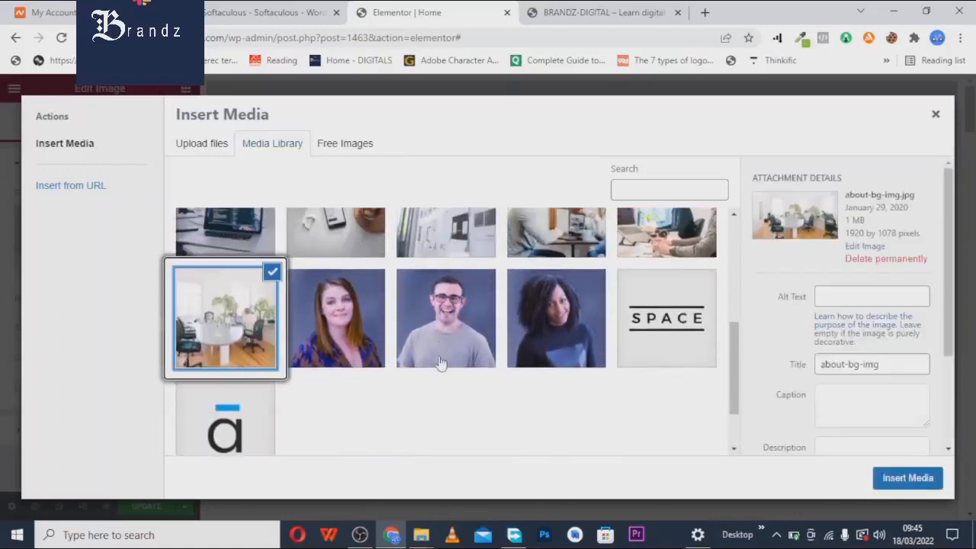
left_click(885, 476)
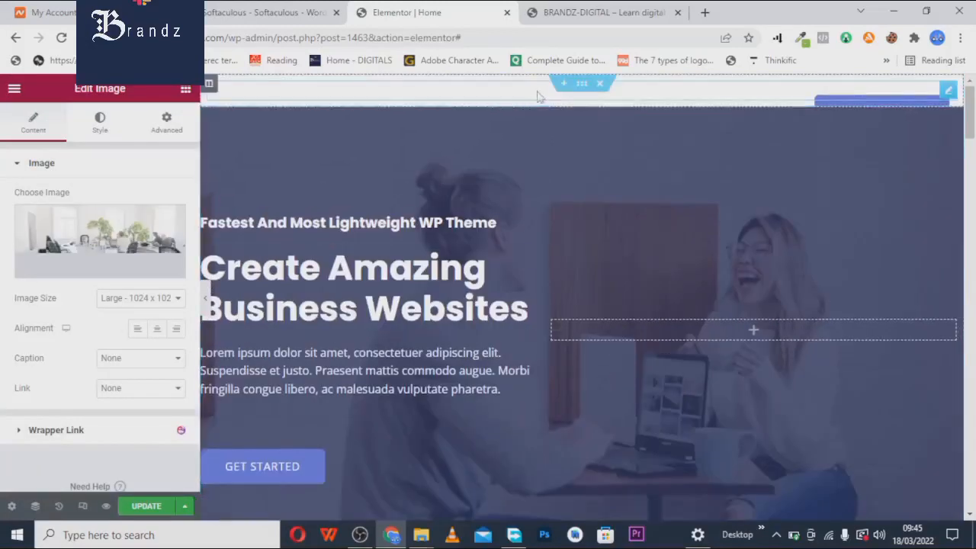
Select the top section and review the new image's settings in the panel.
scroll(534, 171, "down", 4)
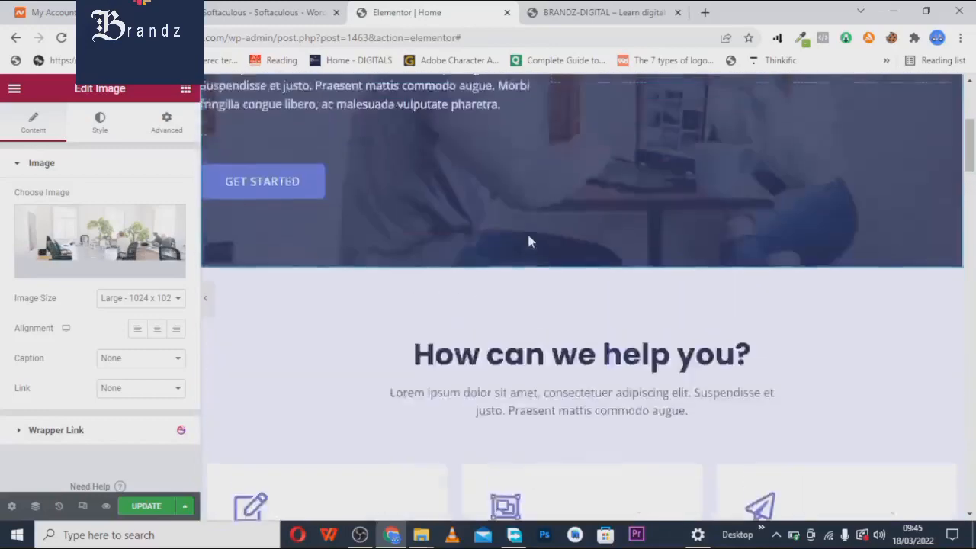
scroll(530, 241, "up", 4)
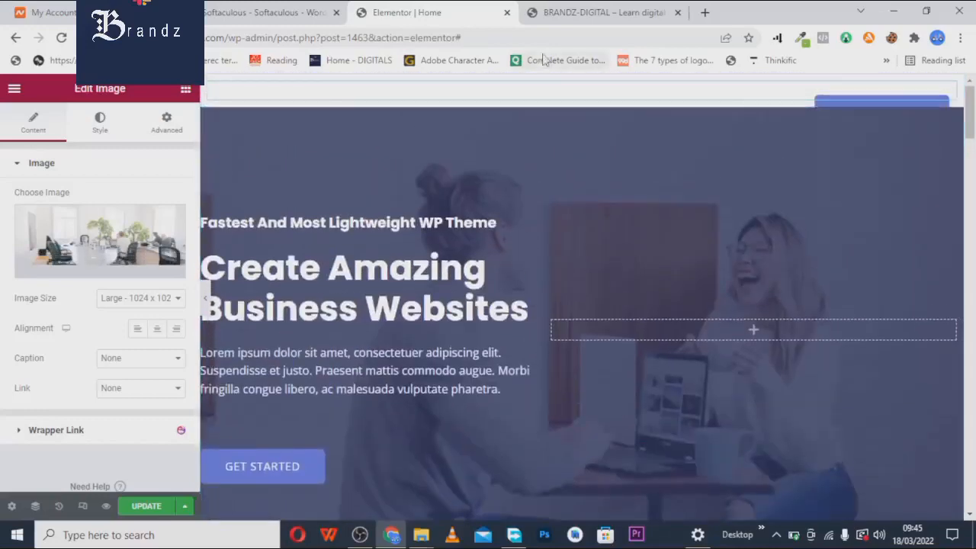
left_click(581, 83)
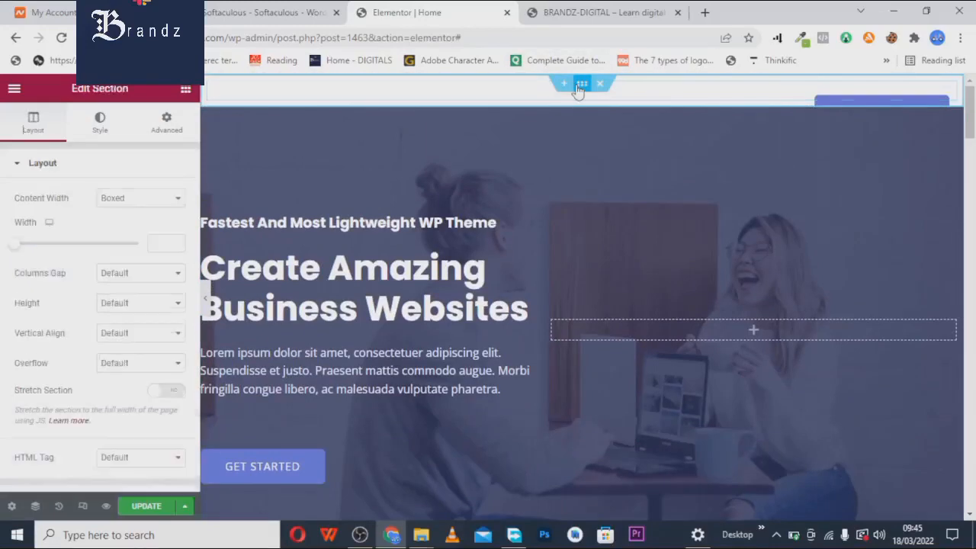
left_click(515, 94)
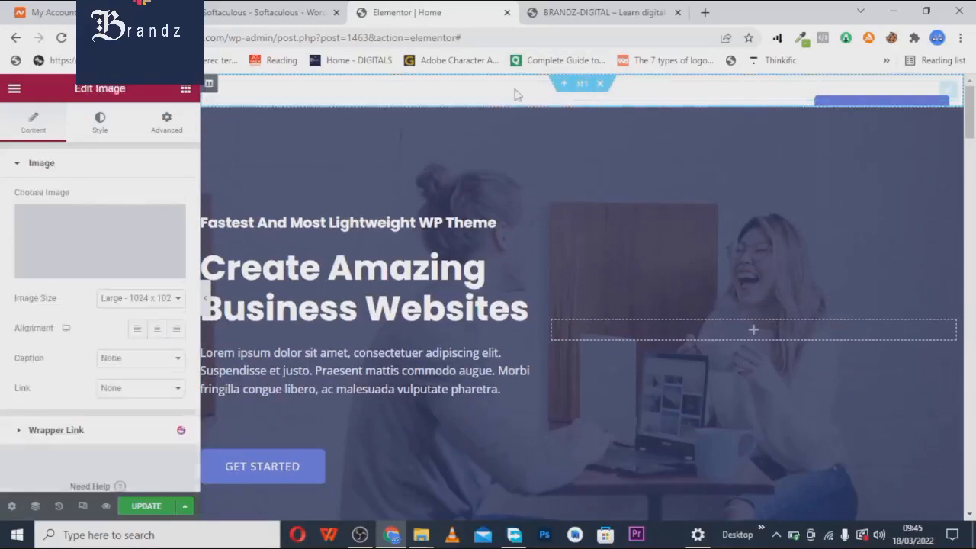
scroll(454, 273, "down", 4)
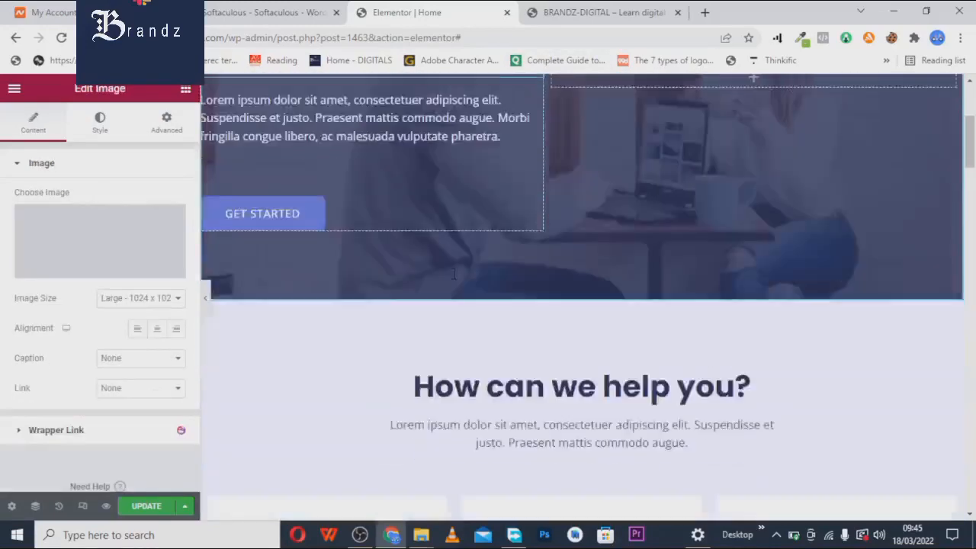
scroll(455, 274, "up", 4)
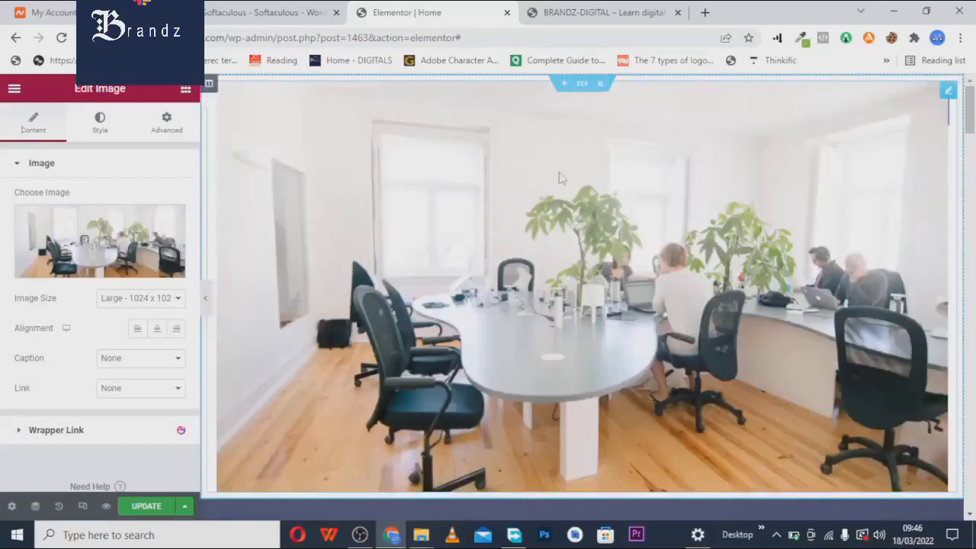
scroll(551, 336, "down", 2)
scroll(551, 335, "up", 2)
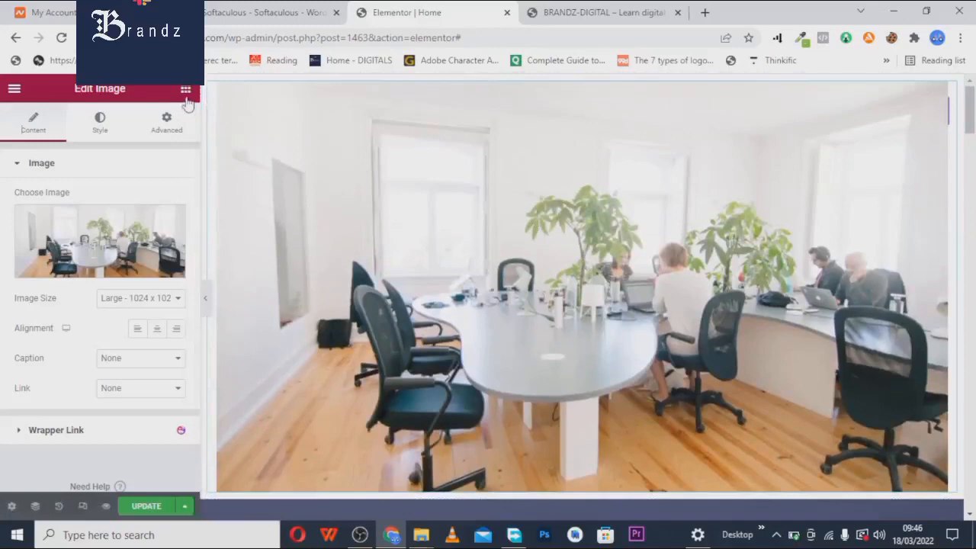
scroll(365, 262, "down", 5)
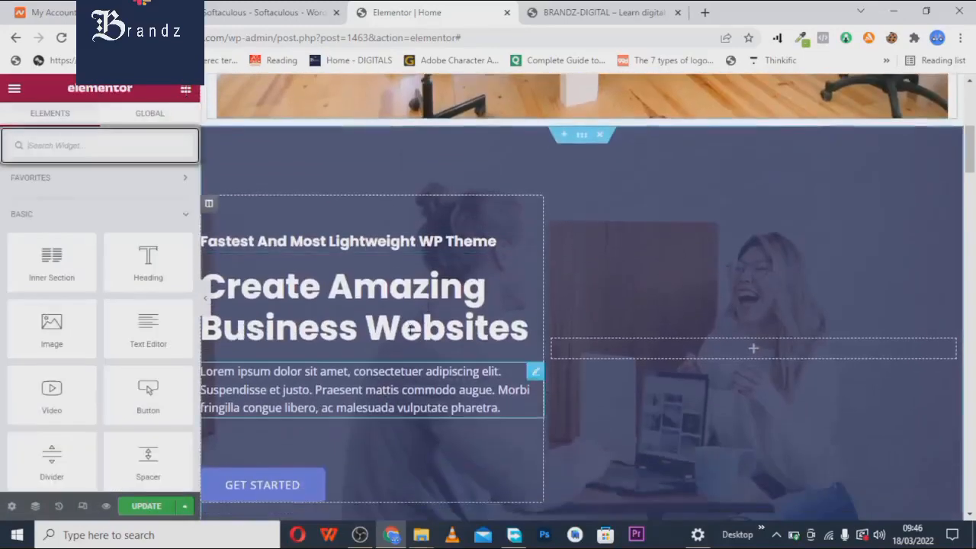
scroll(461, 244, "up", 5)
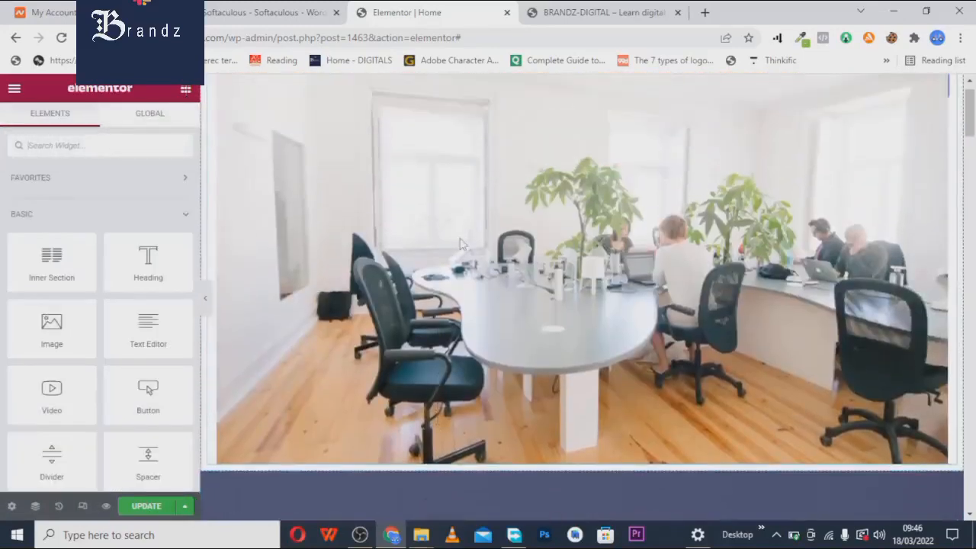
scroll(489, 351, "up", 1)
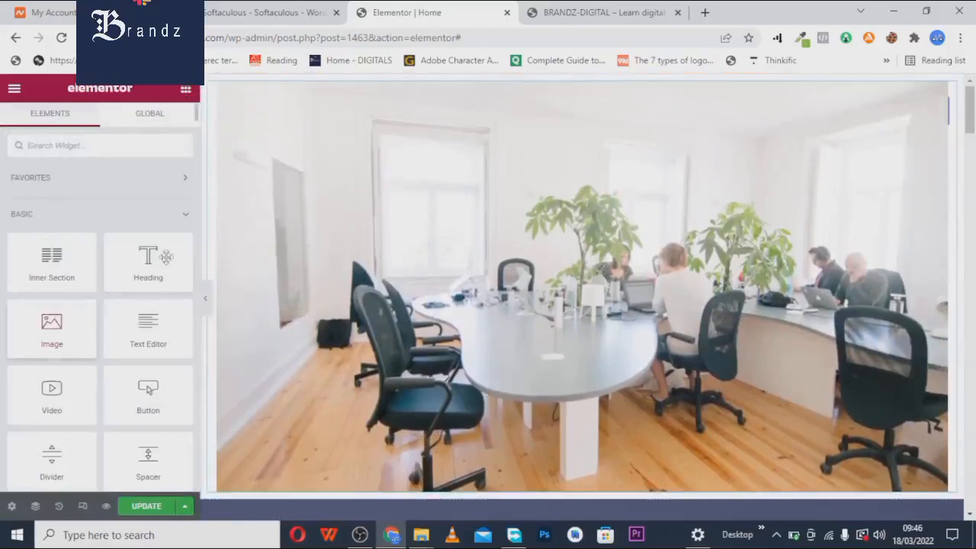
mouse_move(153, 261)
left_mouse_down()
mouse_move(520, 226)
mouse_move(538, 176)
mouse_move(502, 113)
mouse_move(512, 100)
mouse_move(500, 466)
mouse_move(411, 426)
mouse_move(152, 254)
left_mouse_up()
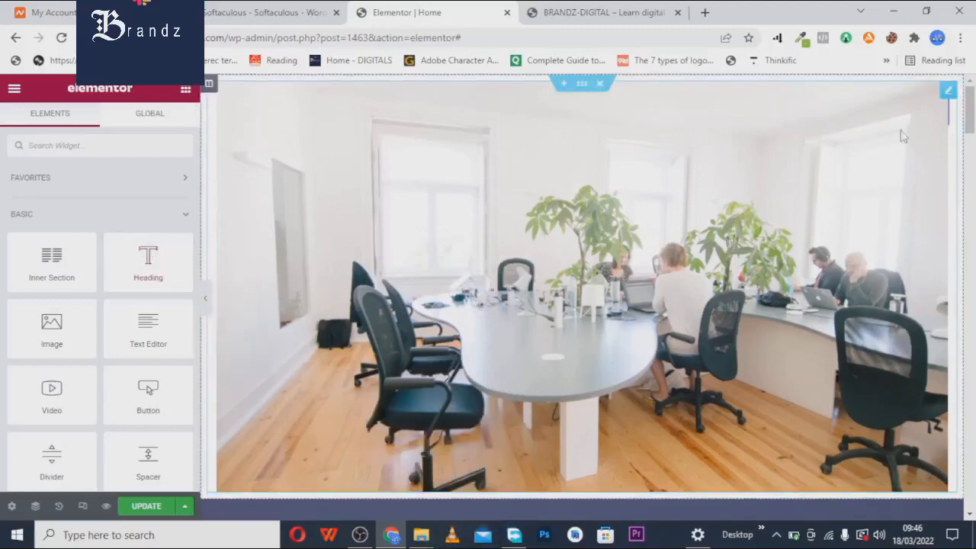
Delete the office photo, drag an Inner Section to the page top, and select its parent section.
right_click(949, 99)
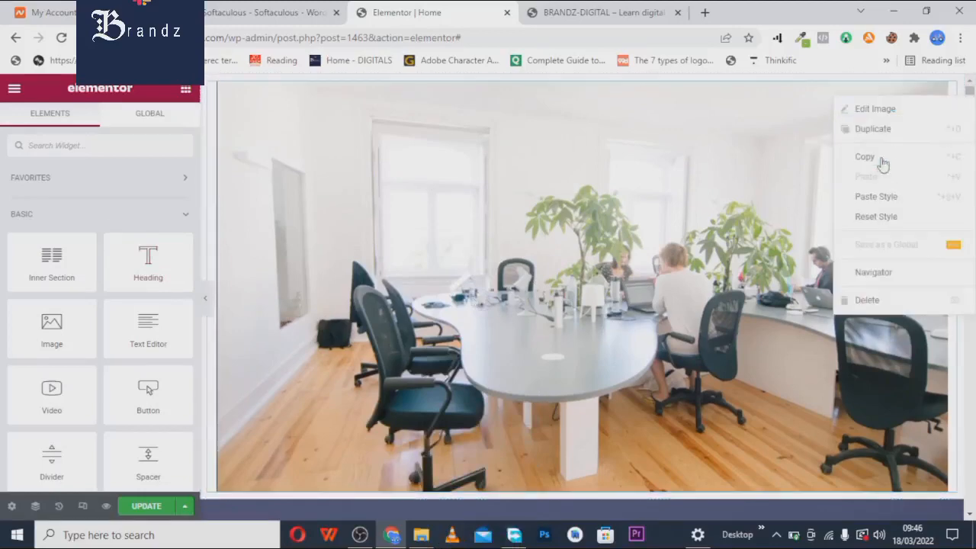
left_click(877, 300)
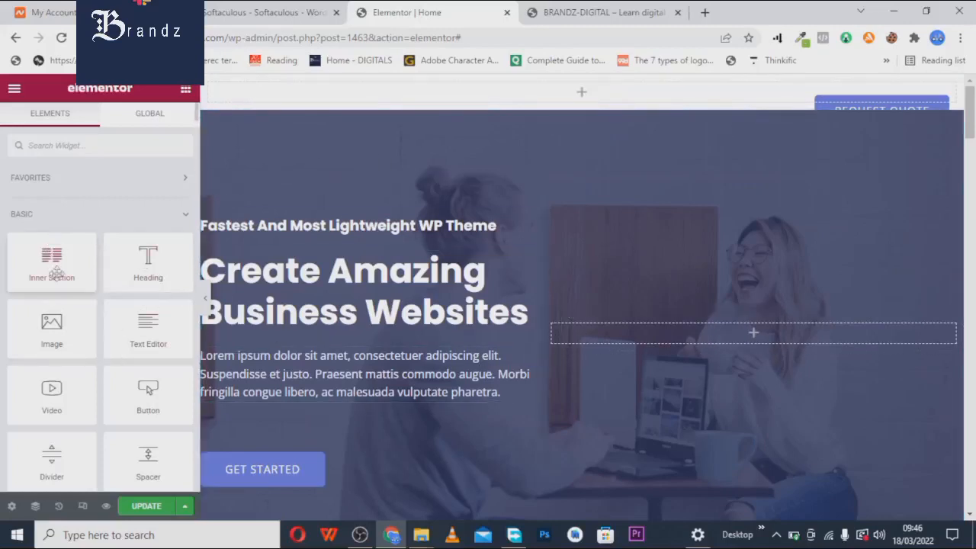
left_click_drag(56, 273, 562, 95)
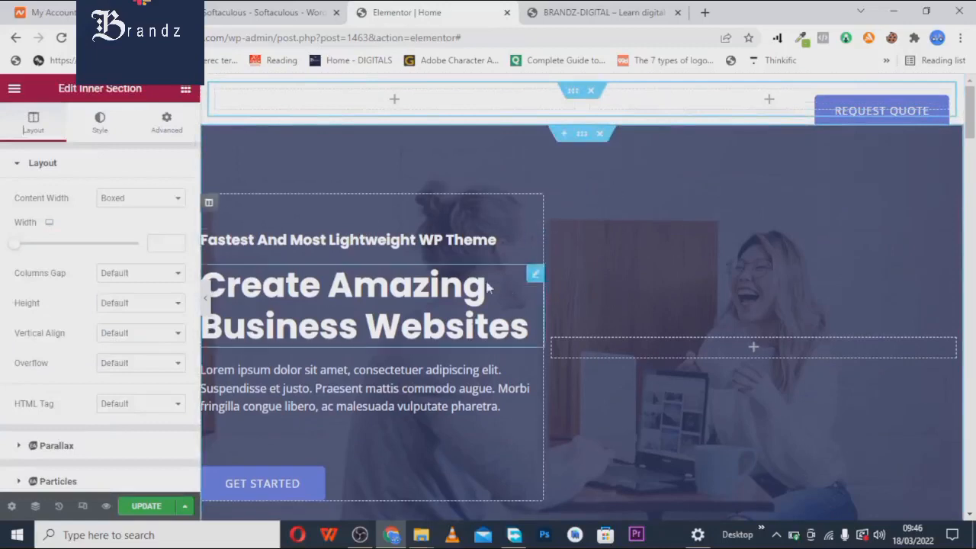
left_click(582, 82)
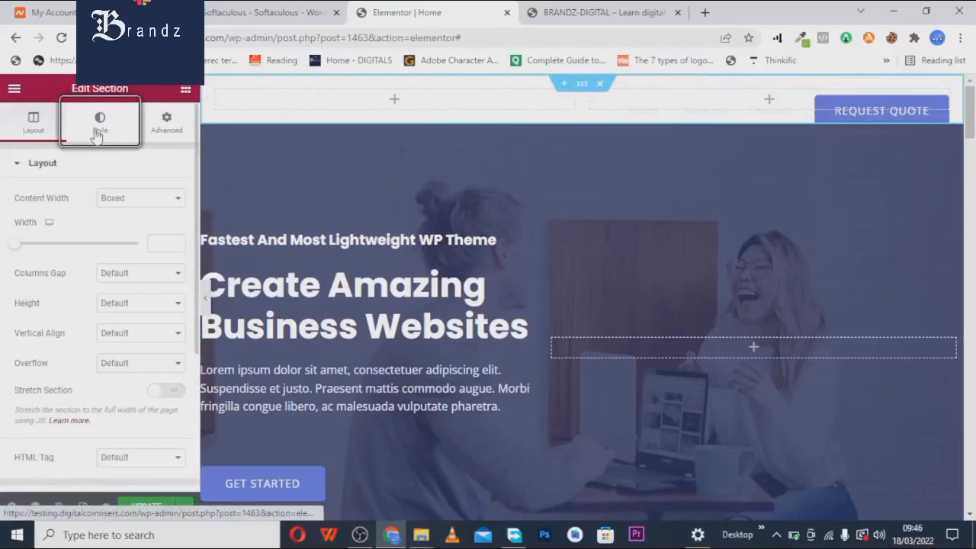
Set the section's Classic background image to demo-screenshot.
left_click(98, 134)
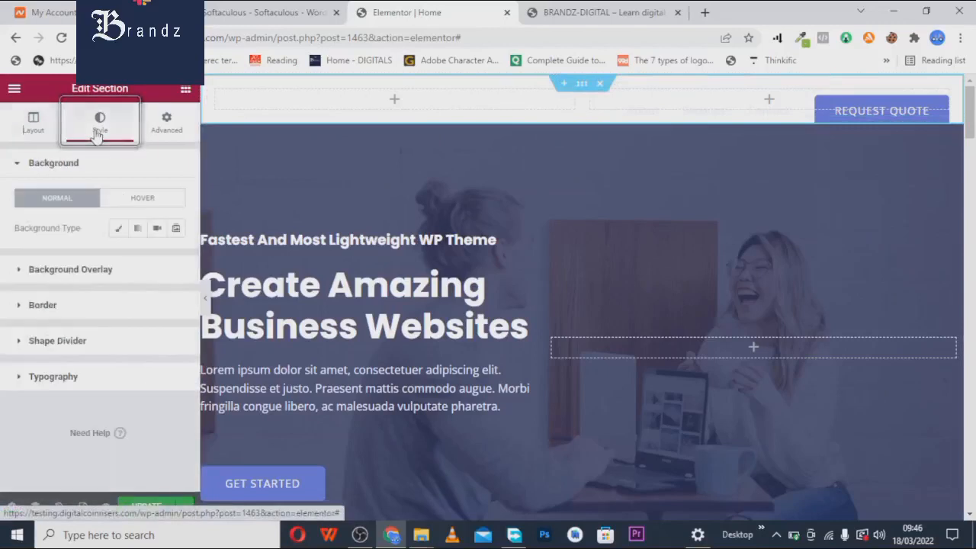
left_click(119, 233)
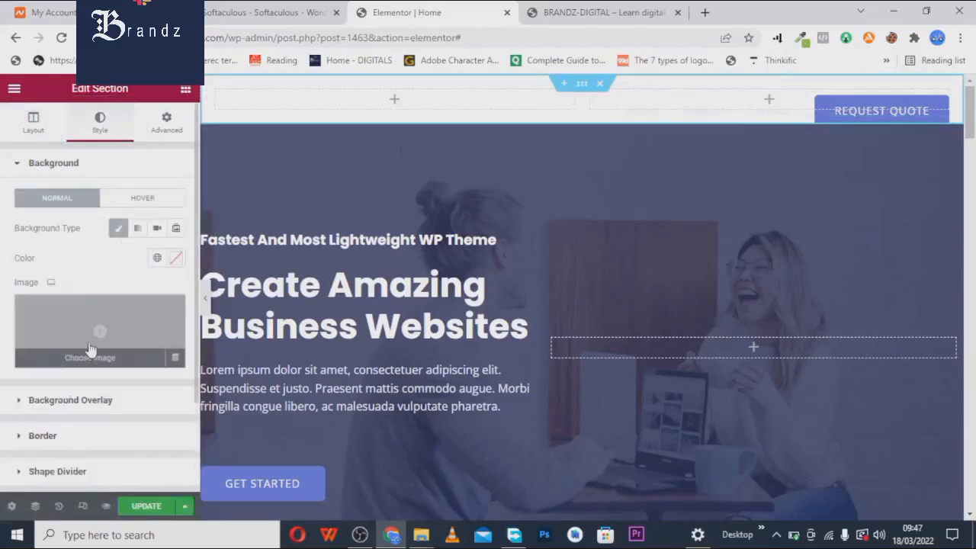
left_click(86, 366)
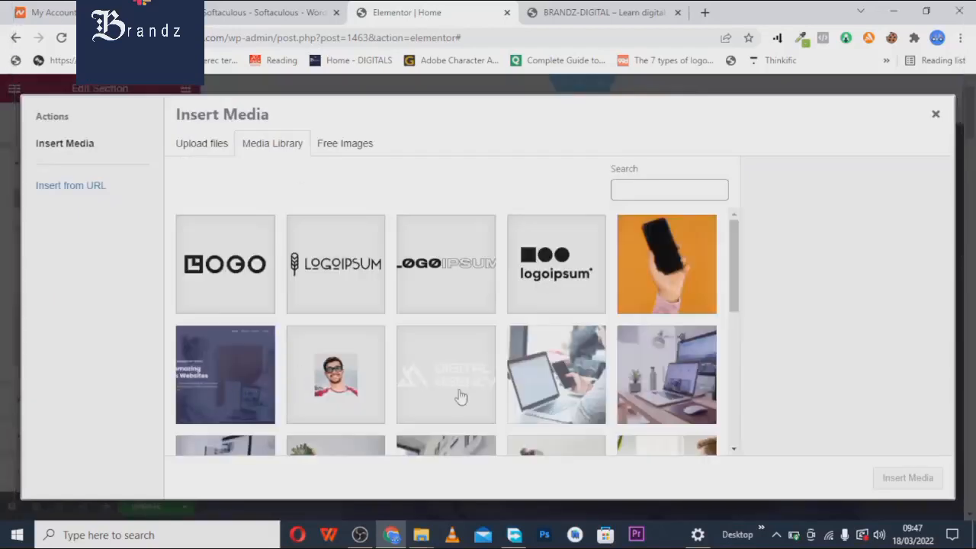
scroll(460, 396, "down", 2)
scroll(460, 399, "up", 1)
left_click(217, 319)
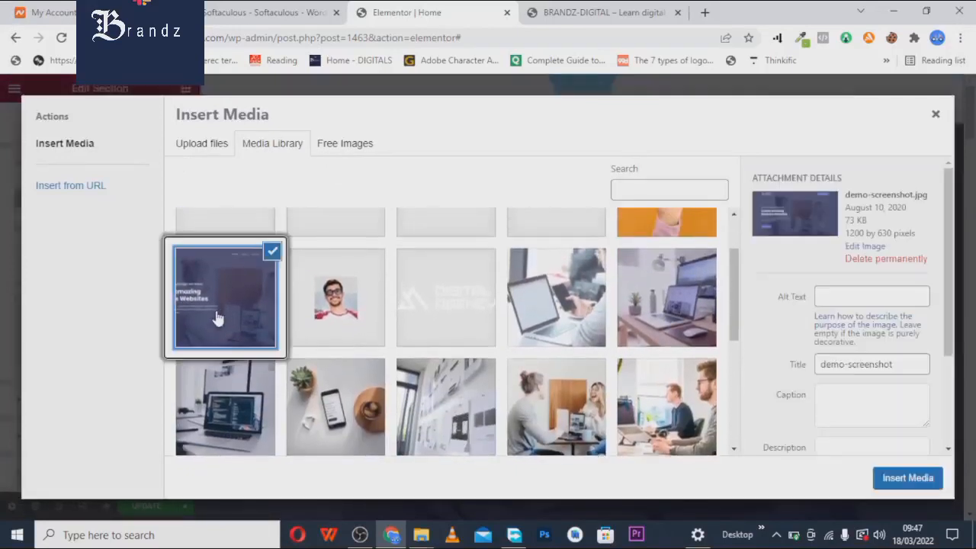
left_click(907, 478)
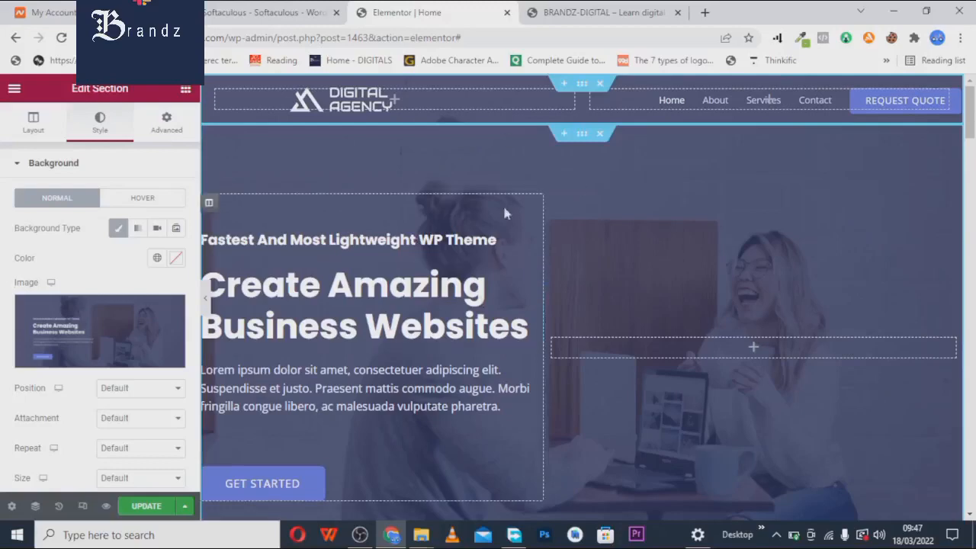
scroll(400, 304, "down", 4)
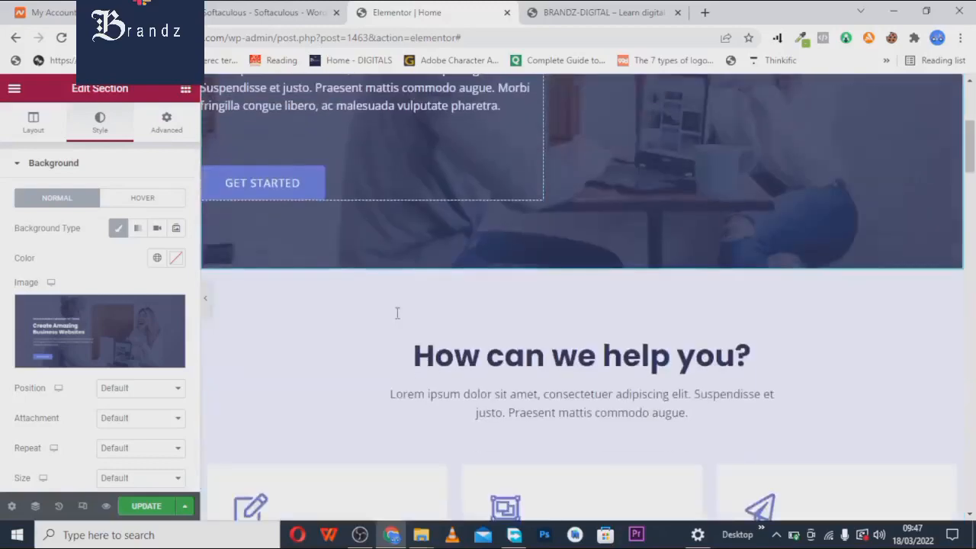
scroll(397, 311, "up", 4)
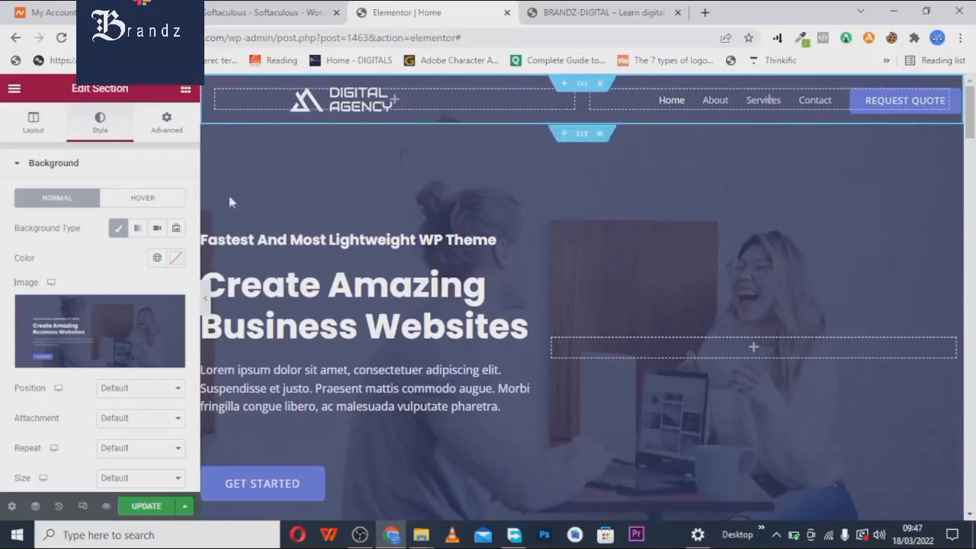
Set the top section's Content Width to Full Width and its Height to Fit To Screen.
left_click(33, 125)
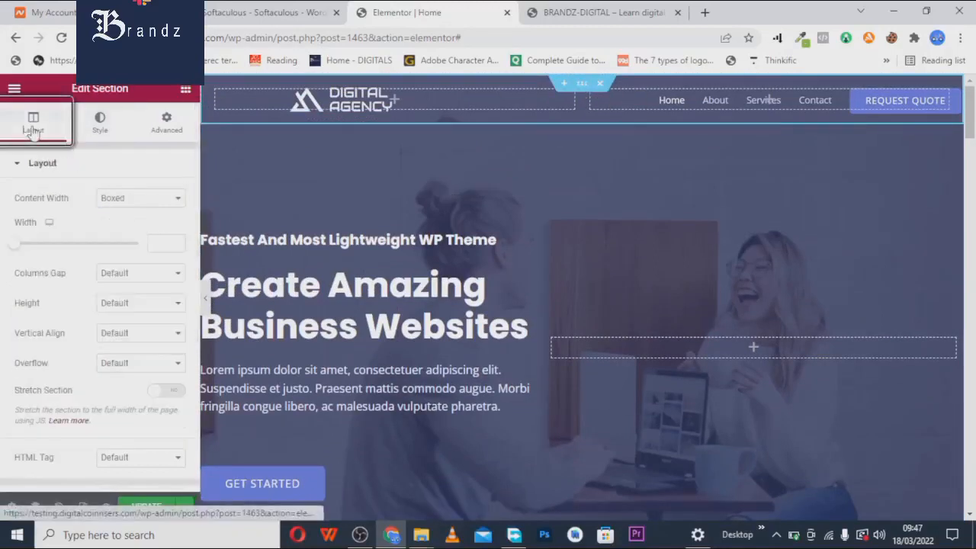
left_click(158, 201)
left_click(150, 227)
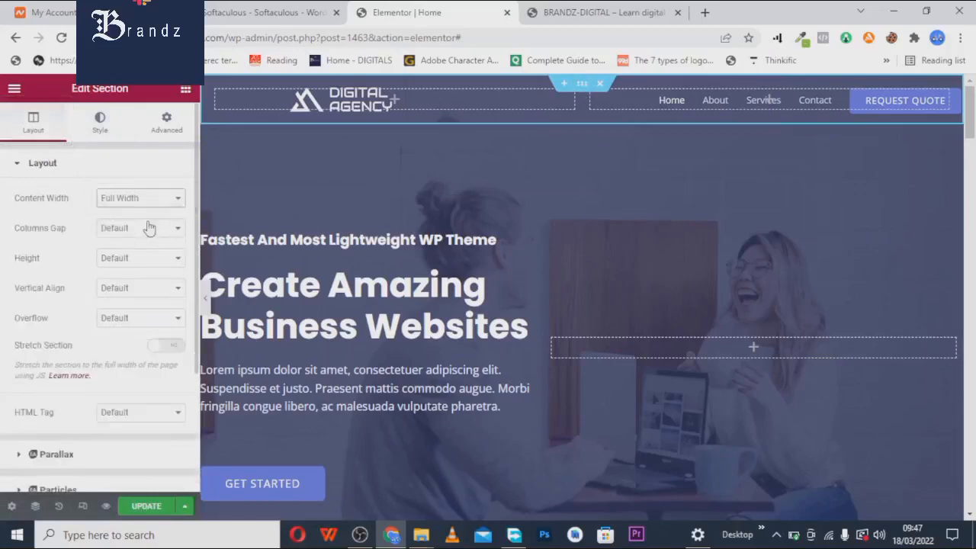
left_click(171, 259)
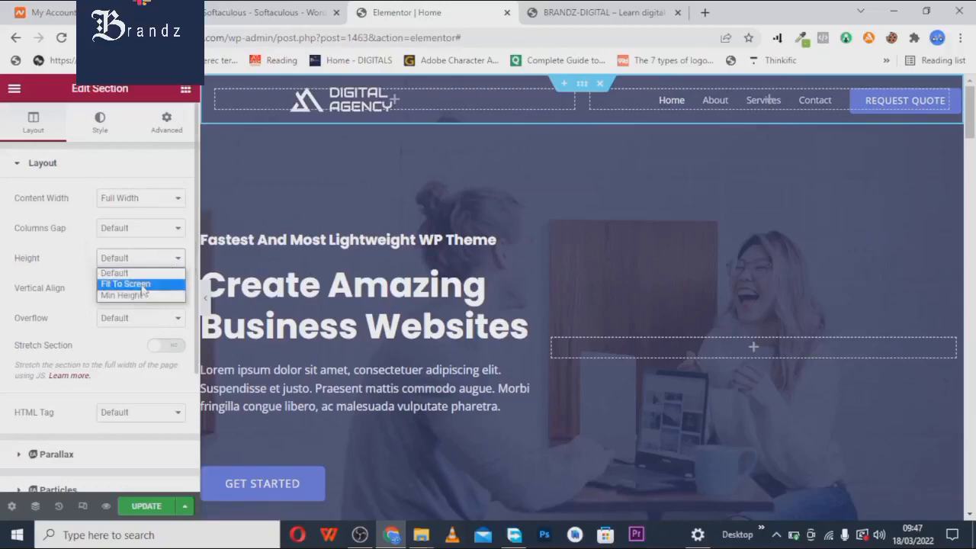
left_click(143, 285)
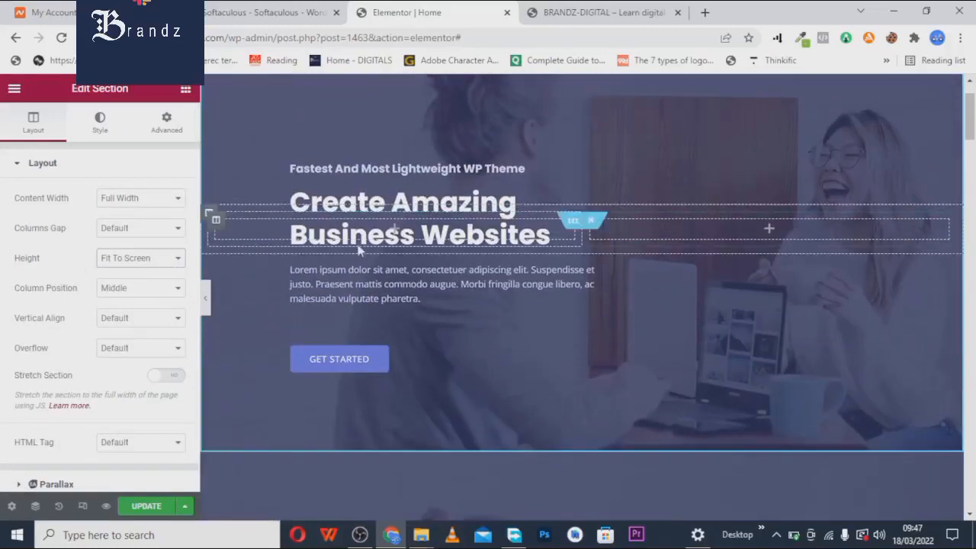
scroll(290, 337, "down", 3)
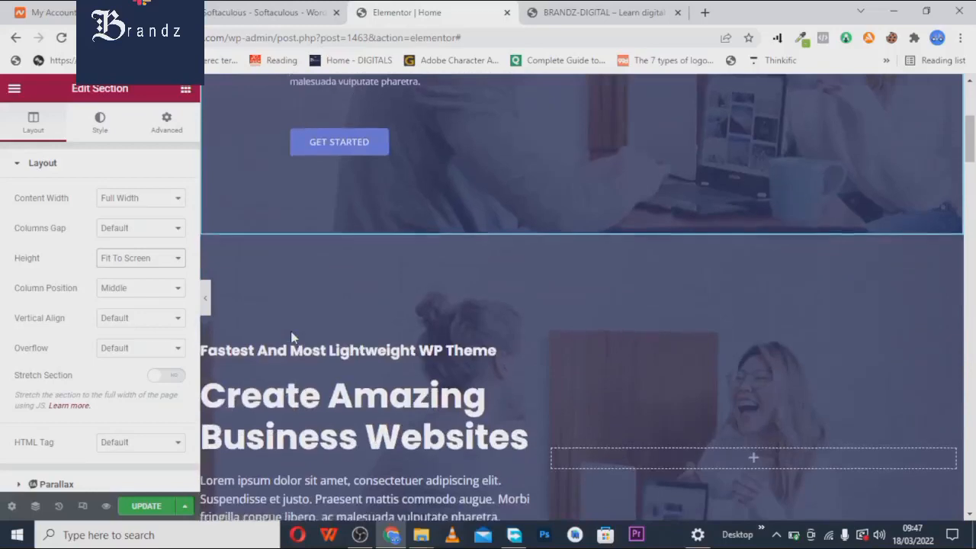
scroll(291, 332, "down", 2)
scroll(291, 332, "up", 6)
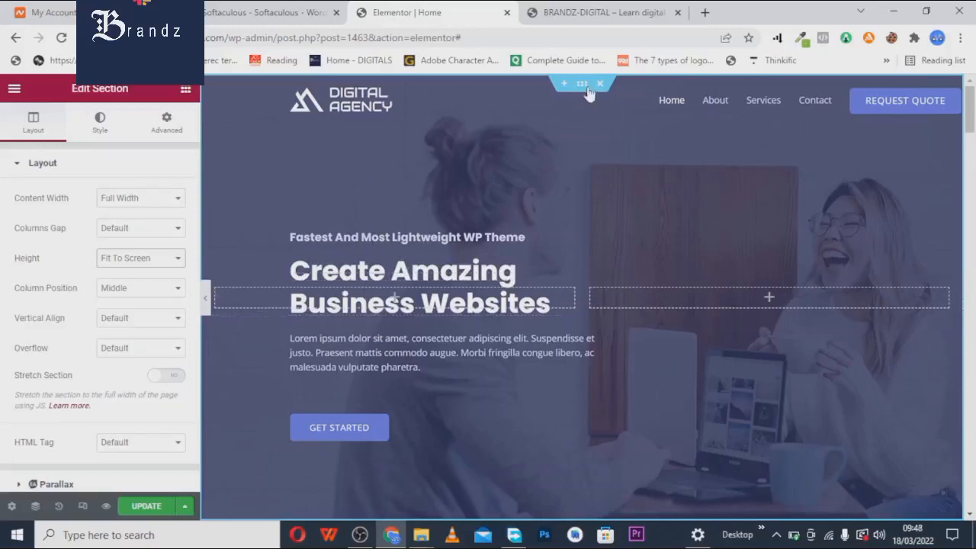
scroll(379, 430, "down", 3)
scroll(379, 433, "up", 2)
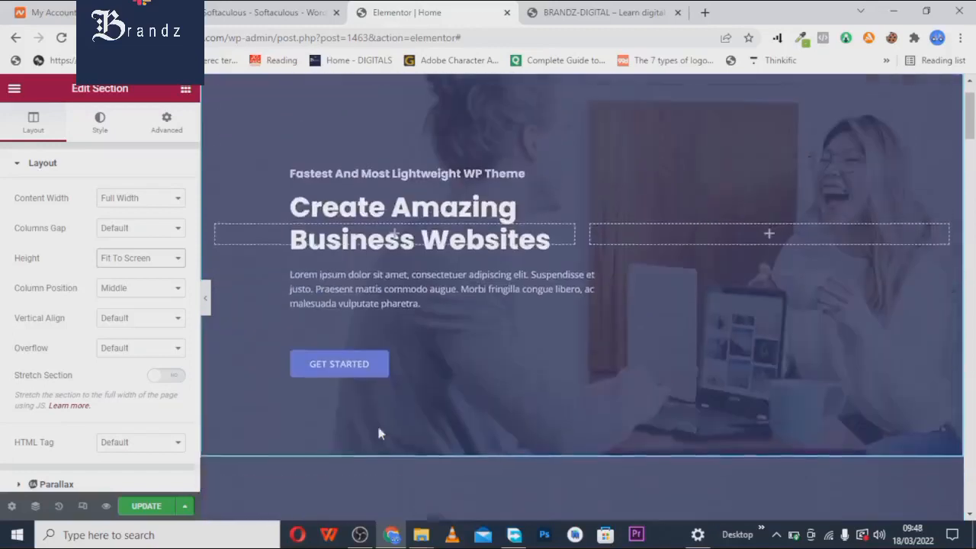
scroll(379, 433, "up", 1)
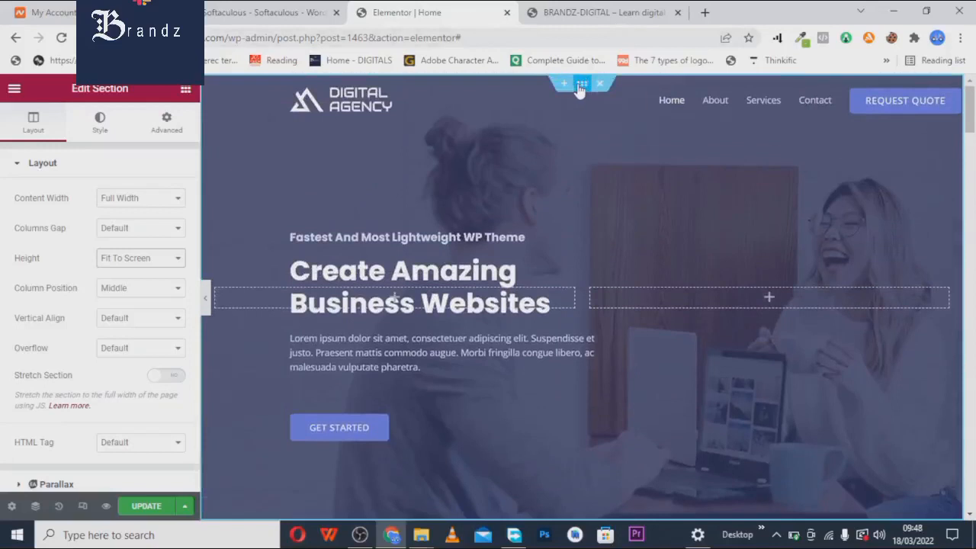
Replace the section's demo-screenshot background with the why-choose-us office photo from the media library.
left_click(110, 144)
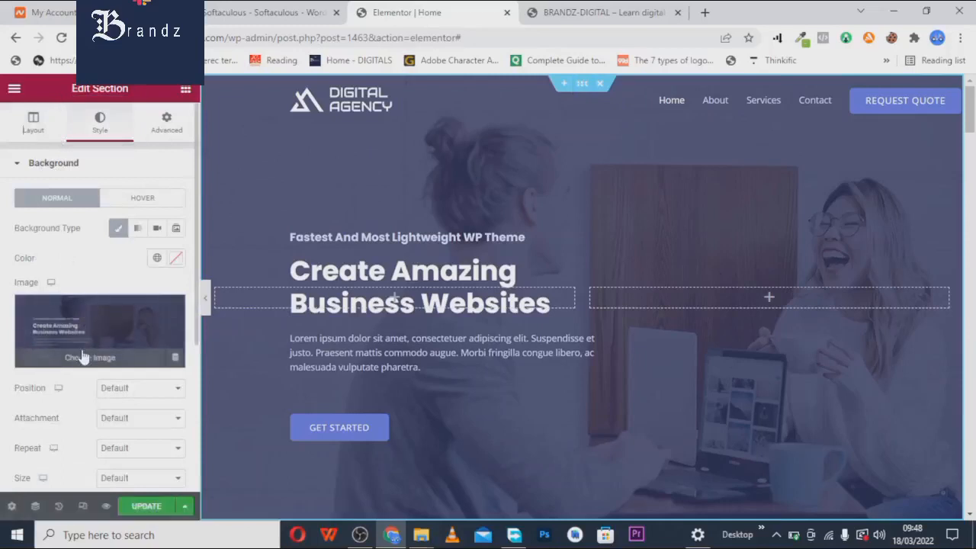
left_click(86, 358)
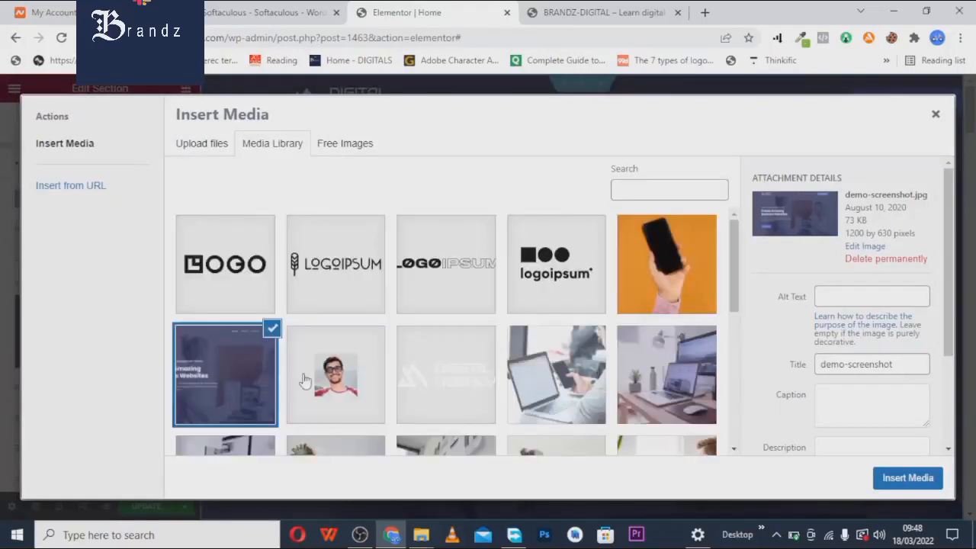
scroll(304, 381, "down", 3)
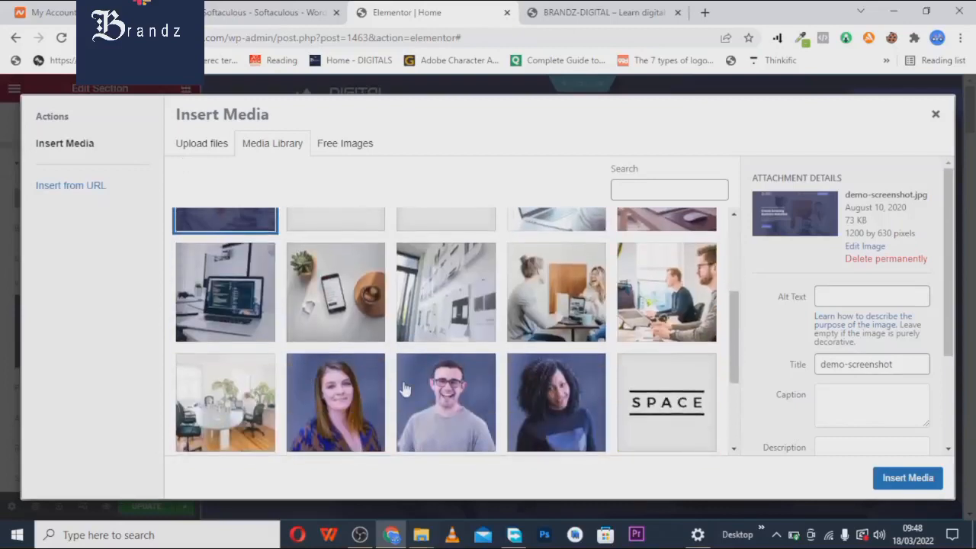
scroll(404, 389, "down", 2)
scroll(554, 331, "up", 2)
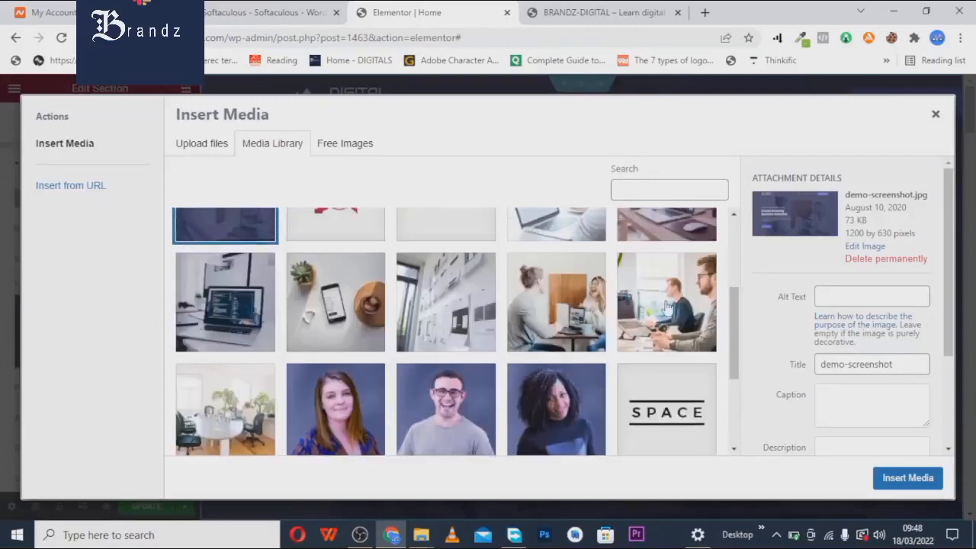
left_click(667, 305)
left_click(922, 481)
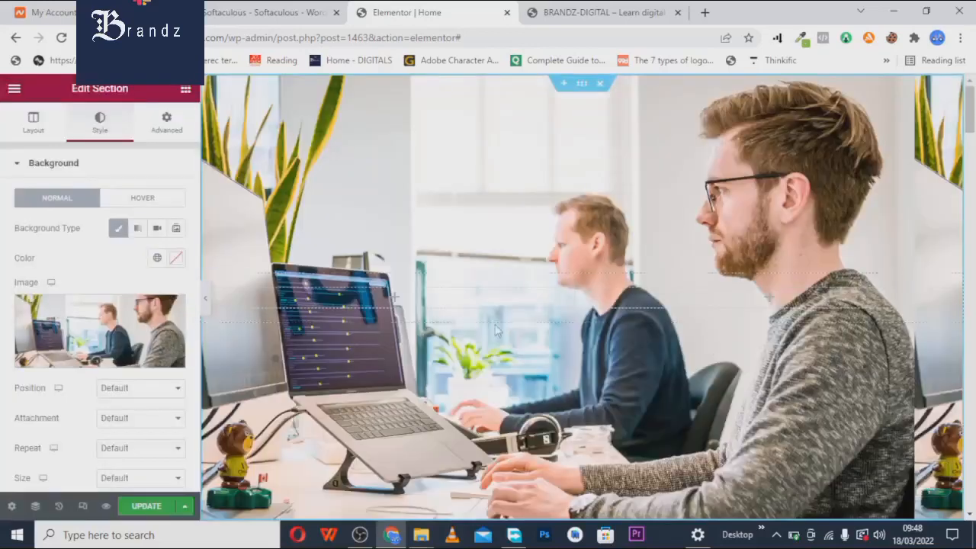
scroll(106, 455, "down", 2)
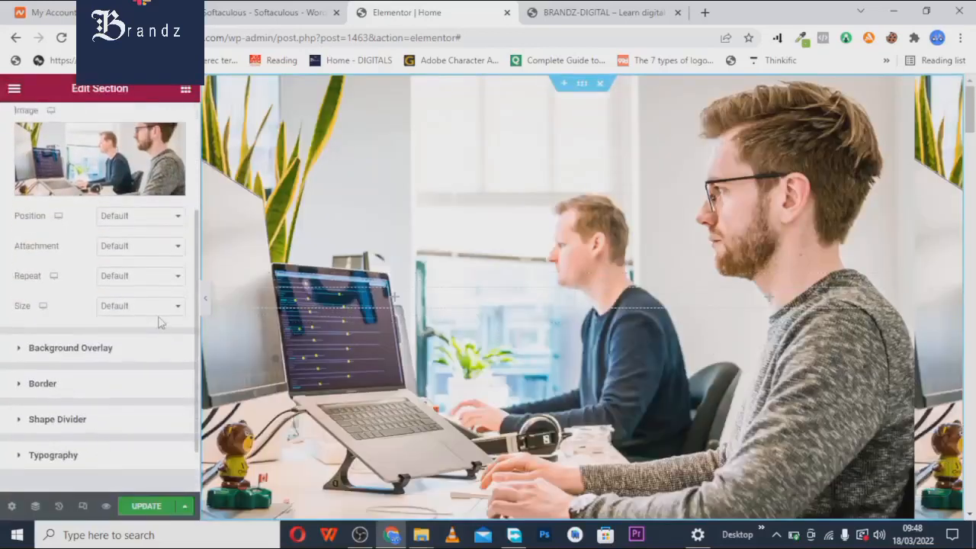
Add a classic black (#000000) background overlay at 0.5 opacity to the hero section.
left_click(21, 349)
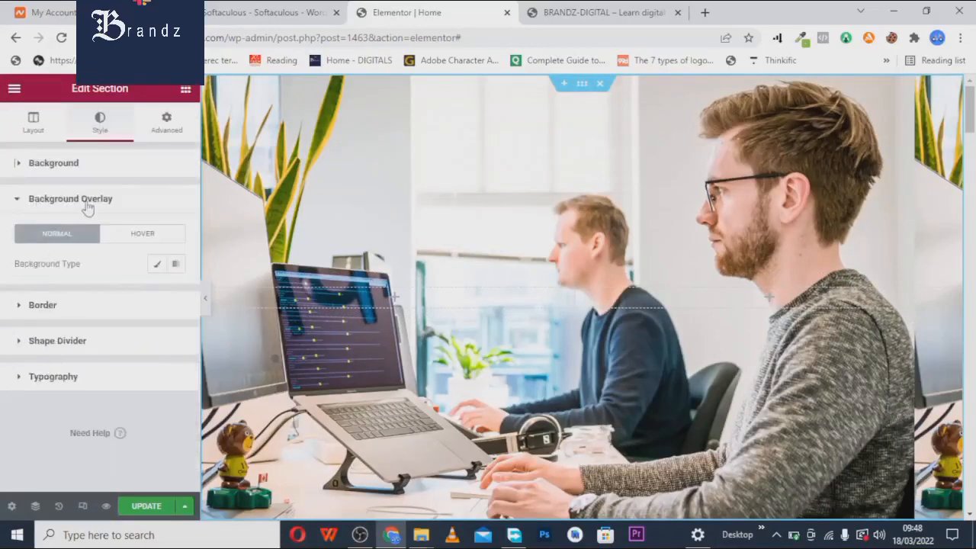
left_click(157, 267)
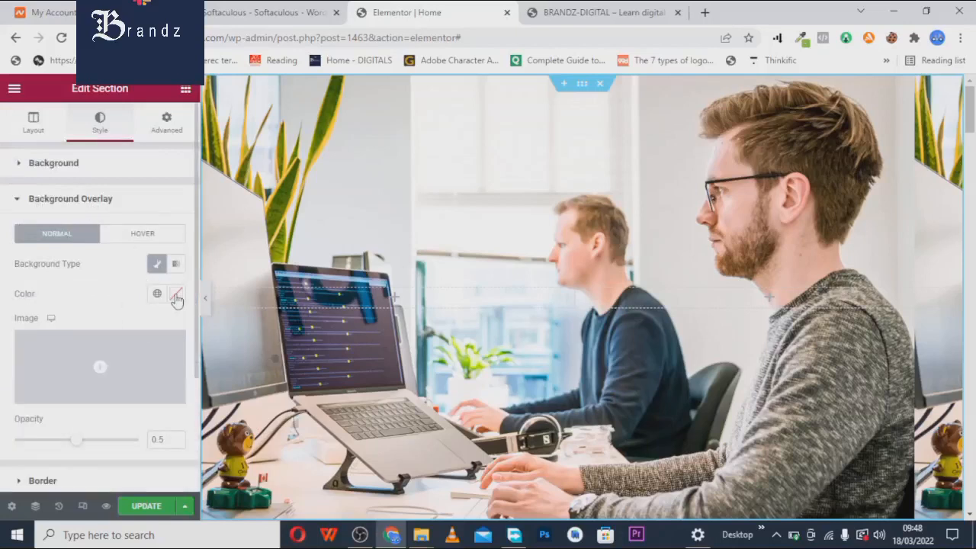
left_click(176, 295)
left_click(300, 298)
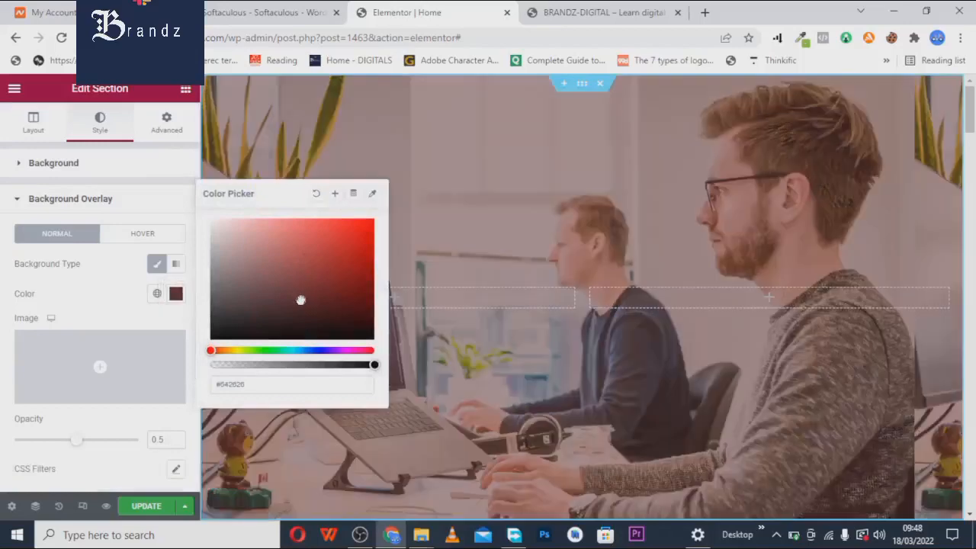
mouse_move(300, 300)
left_mouse_down()
mouse_move(333, 312)
mouse_move(340, 340)
mouse_move(383, 348)
left_mouse_up()
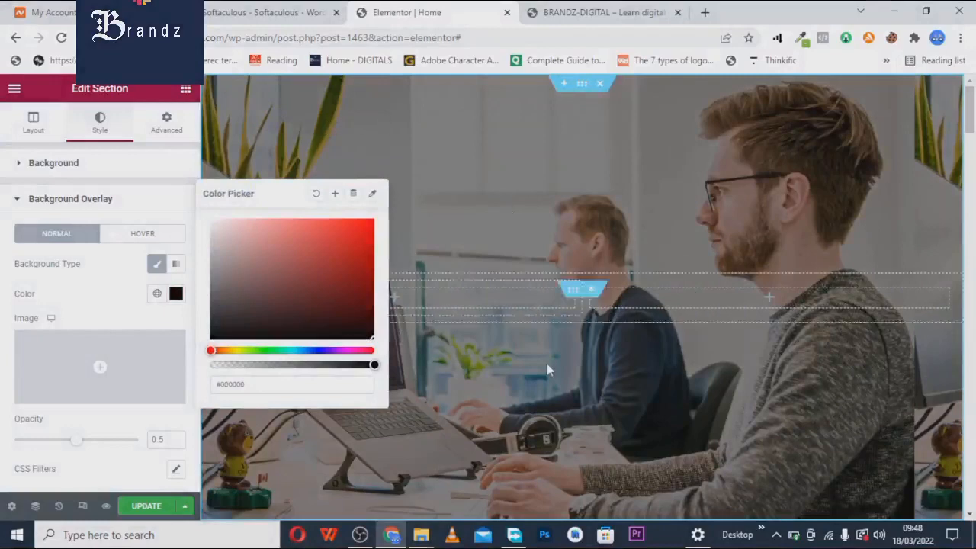
scroll(547, 364, "down", 3)
scroll(547, 362, "up", 3)
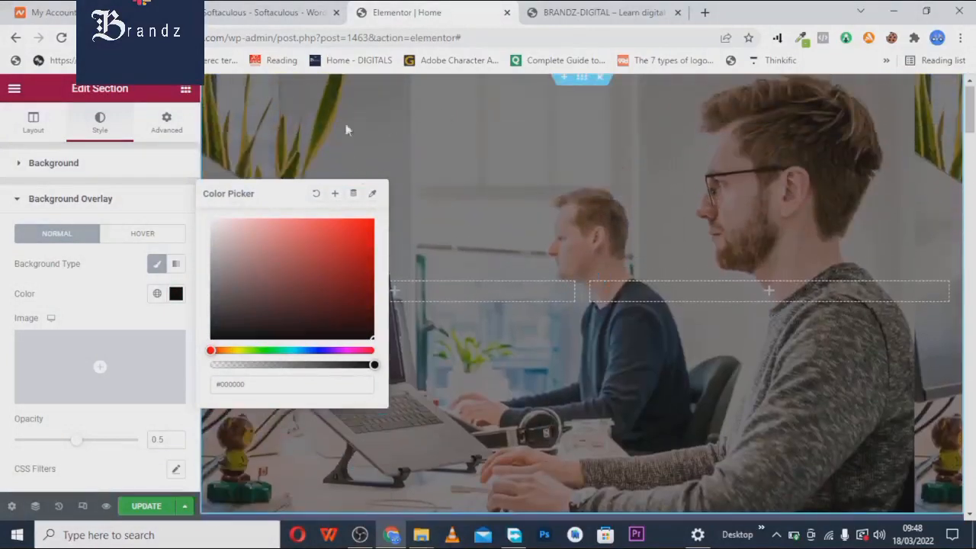
left_click(185, 89)
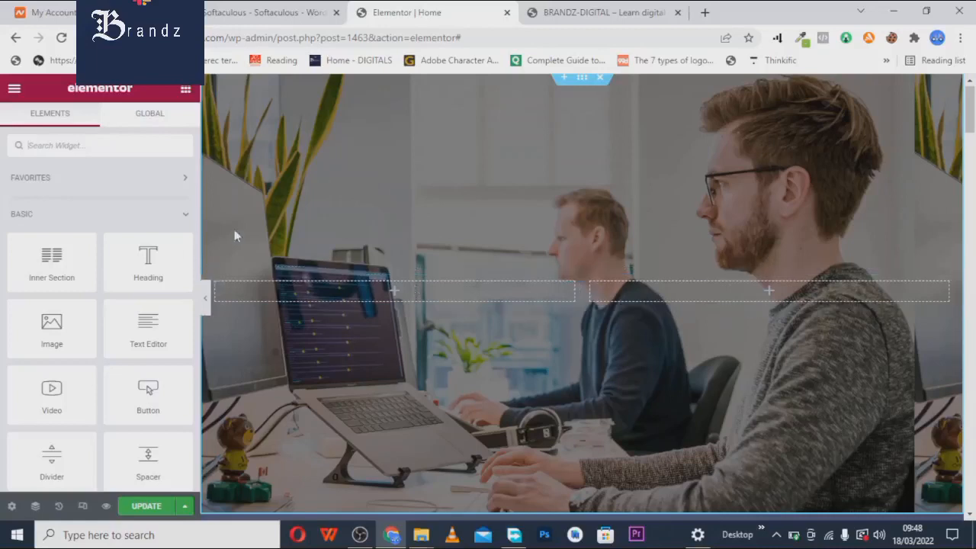
Drop a Heading widget into the hero's left column.
left_click_drag(145, 262, 401, 296)
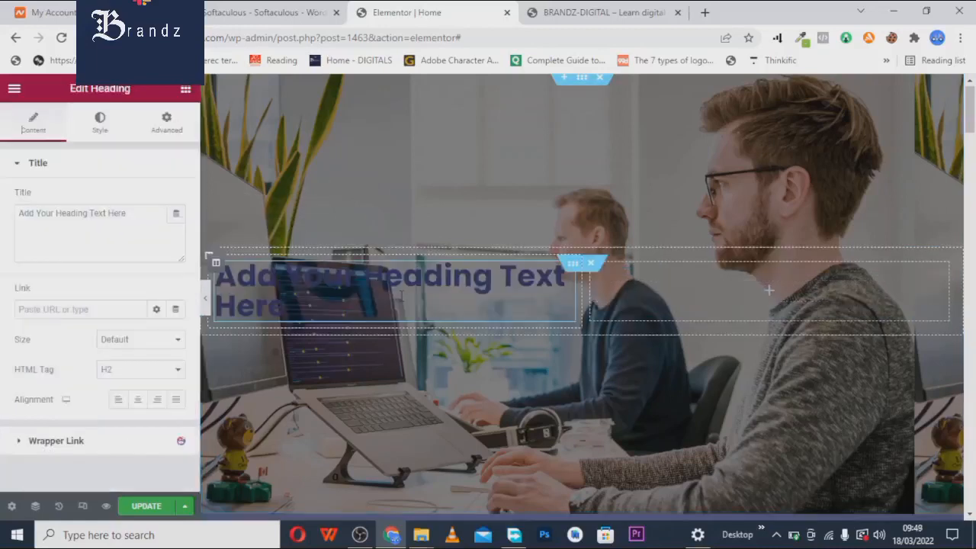
scroll(463, 384, "down", 1)
scroll(463, 384, "down", 4)
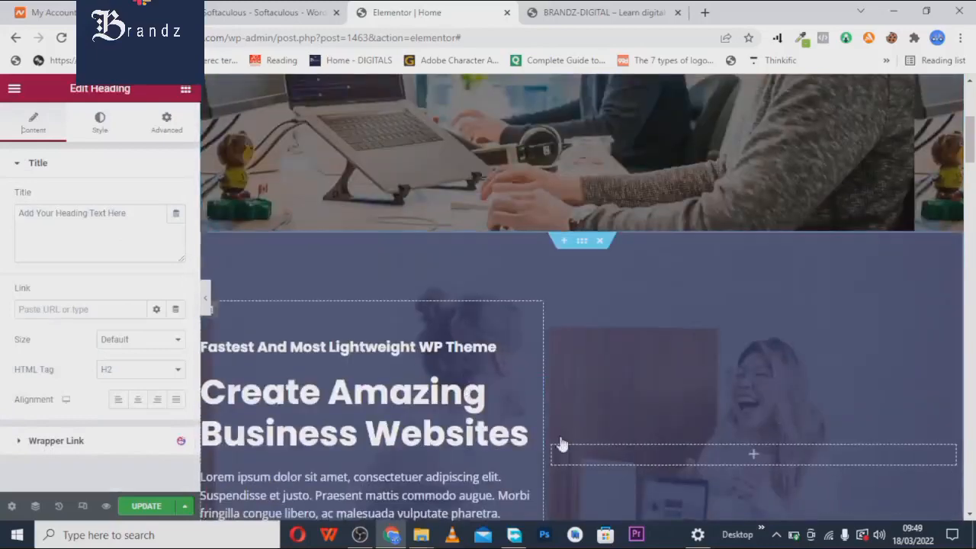
scroll(562, 445, "down", 2)
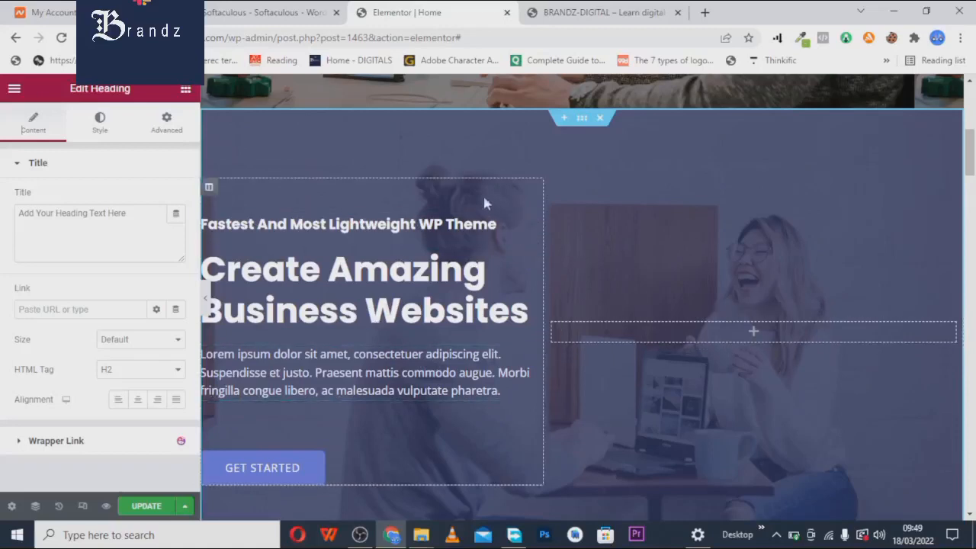
scroll(480, 266, "up", 4)
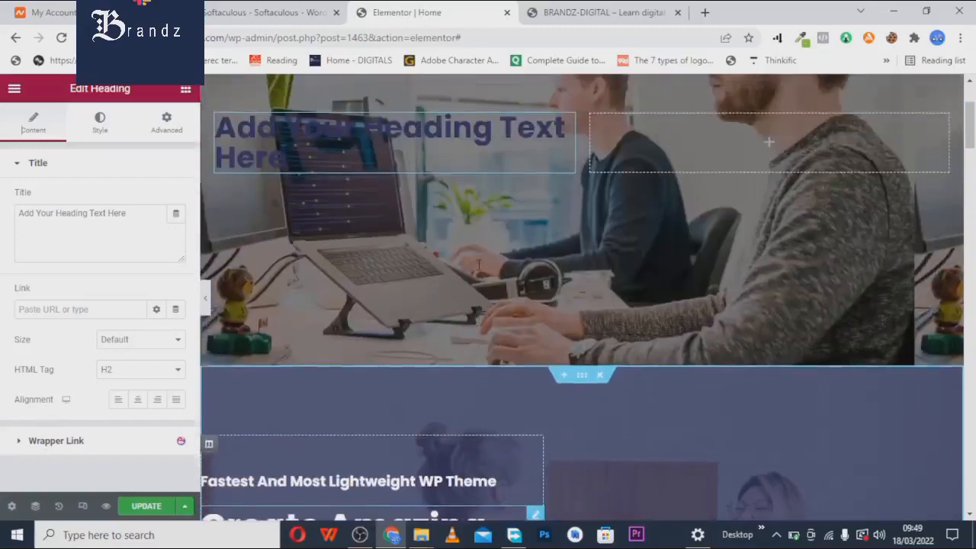
scroll(557, 210, "up", 1)
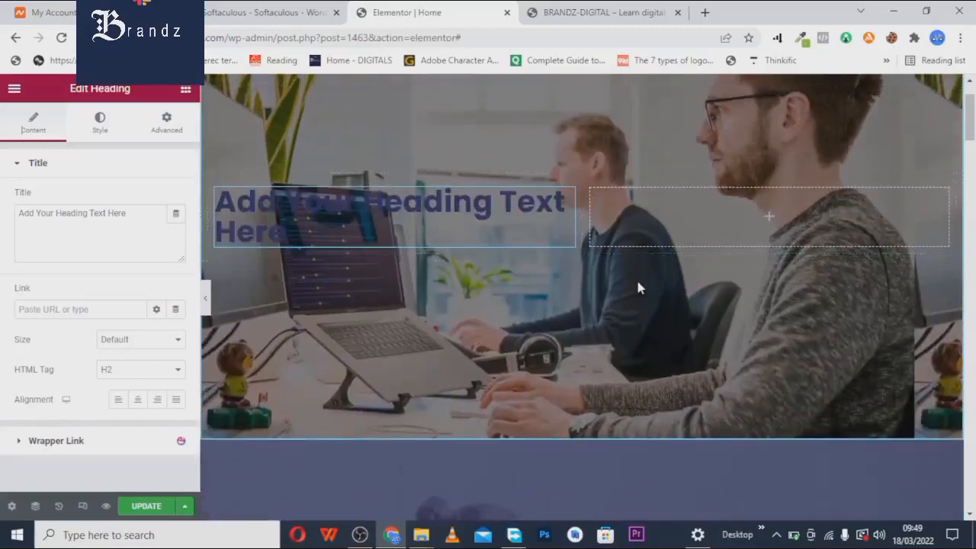
scroll(362, 454, "down", 1)
scroll(362, 455, "down", 4)
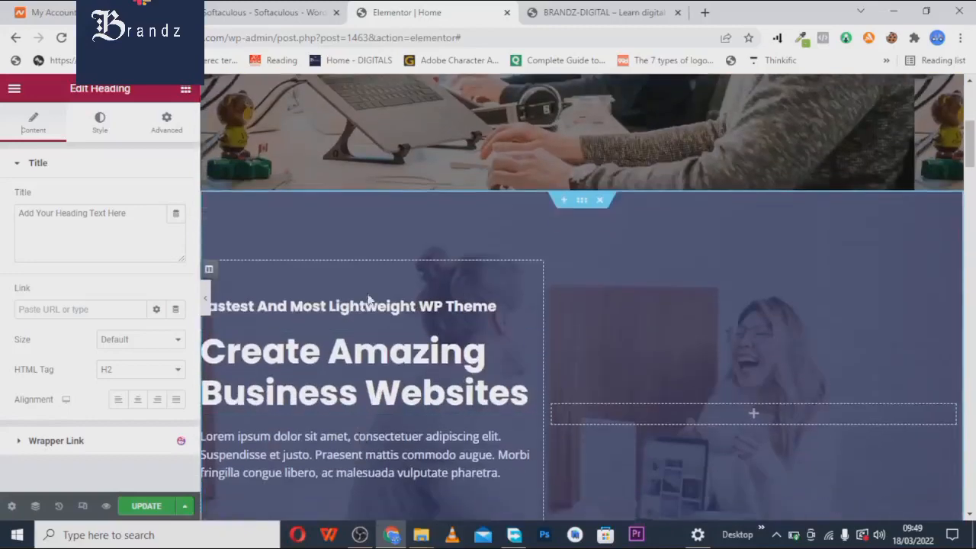
Copy the 'Create Amazing Business Websites' title from the lower heading into the new heading.
left_click(321, 350)
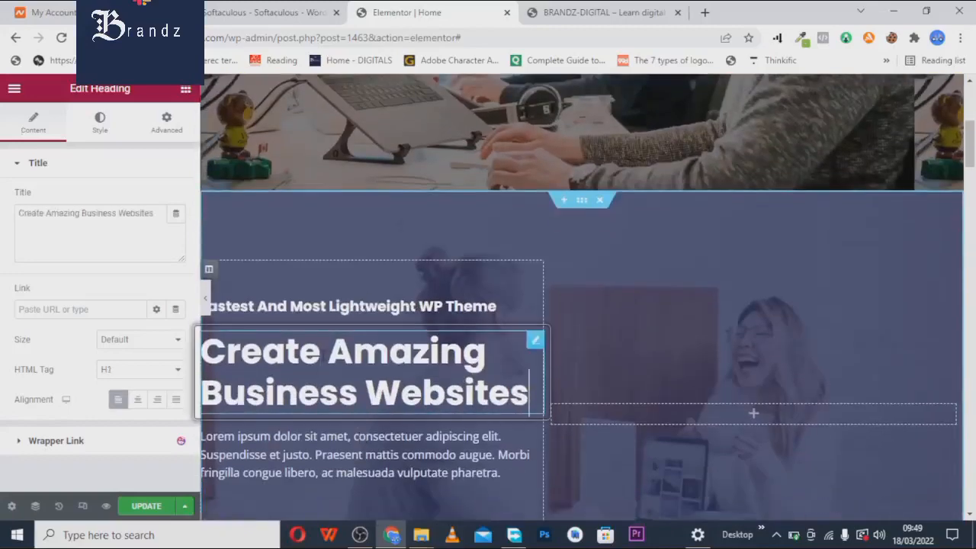
left_click(104, 212)
key("ctrl+a")
key("ctrl+c")
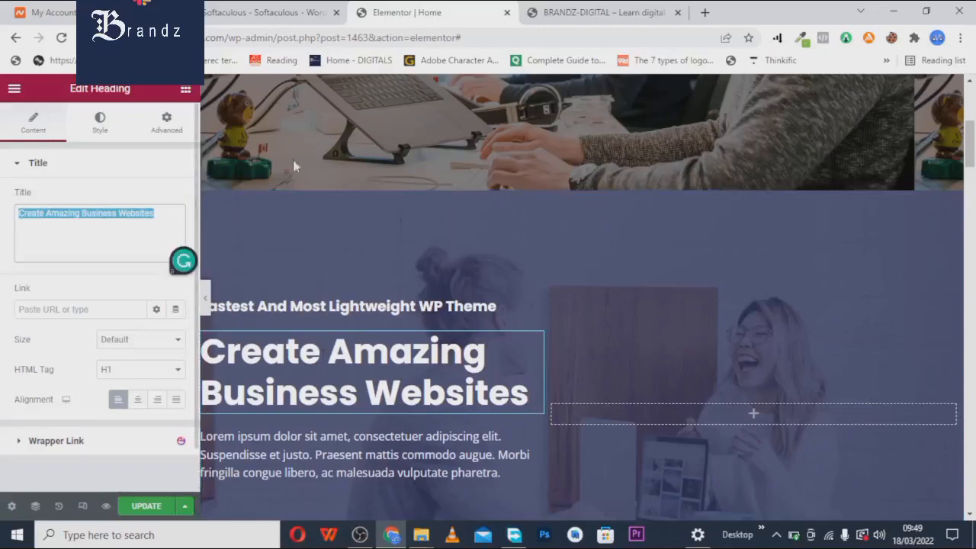
scroll(293, 237, "up", 5)
left_click(336, 233)
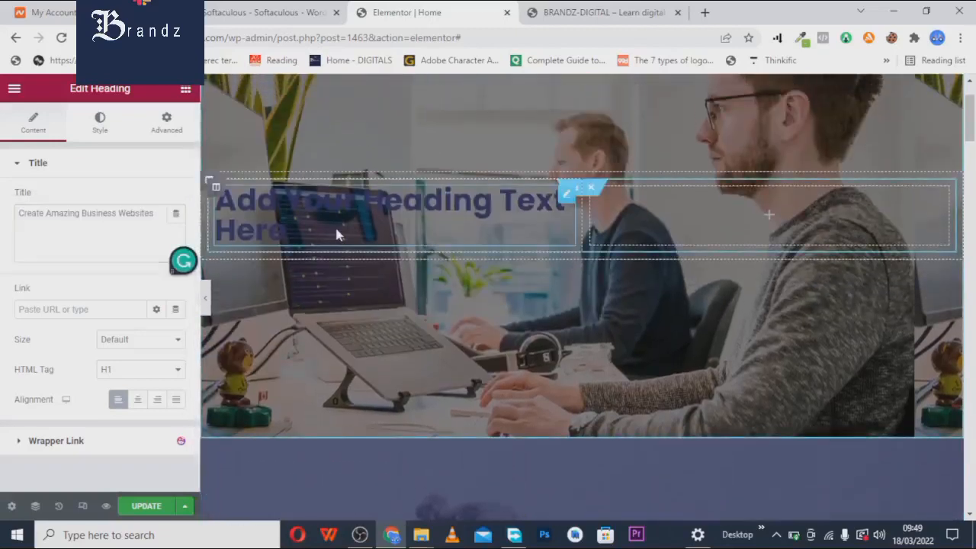
left_click(107, 217)
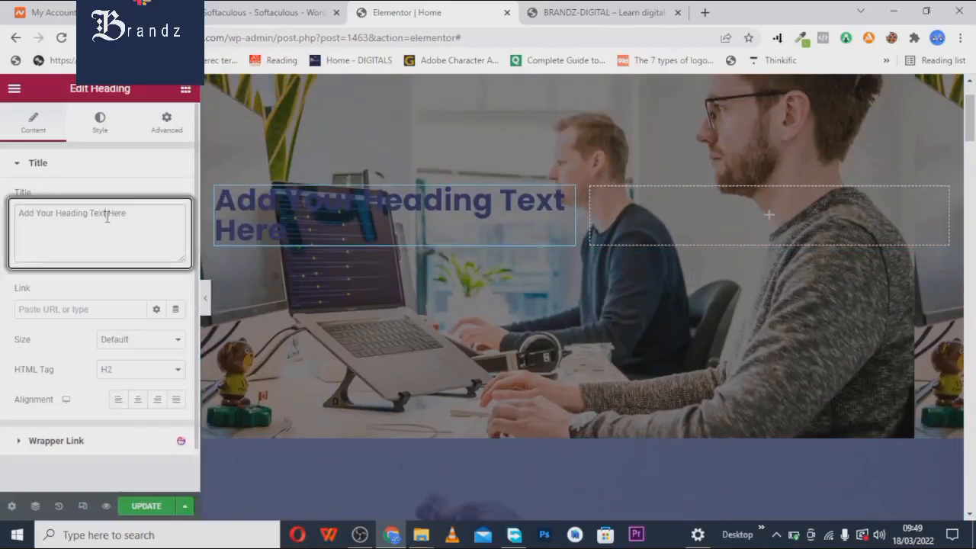
key("ctrl+a")
key("ctrl+v")
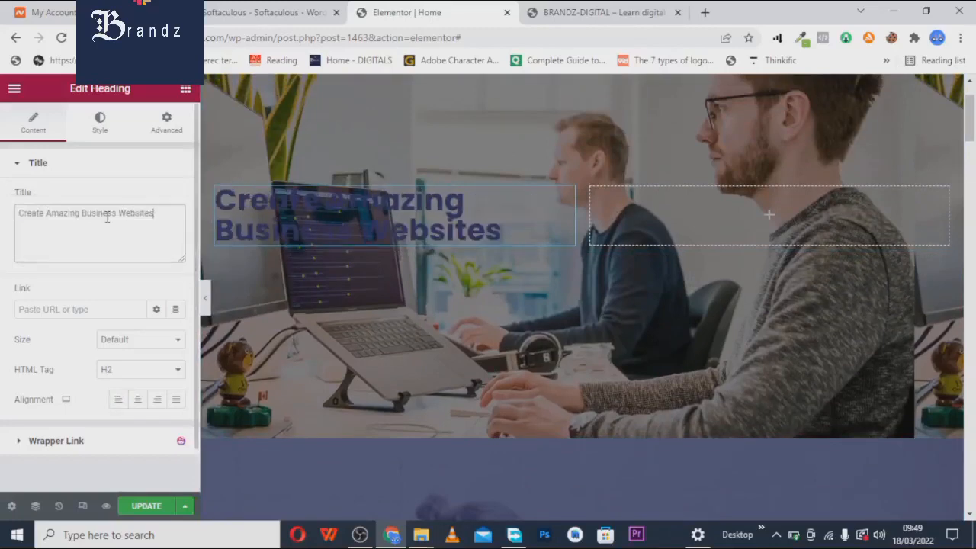
Make the hero heading's text colour white.
left_click(99, 129)
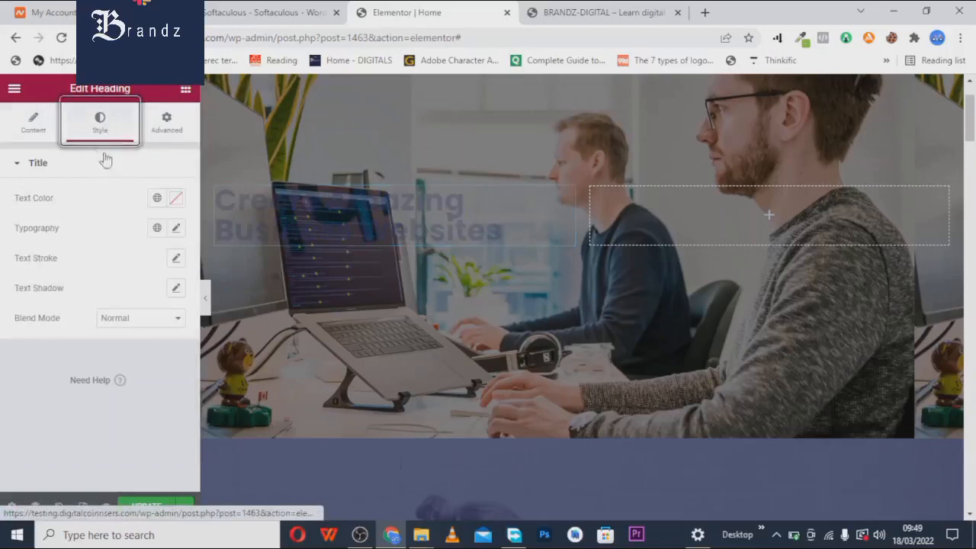
left_click(176, 199)
key("ctrl+a")
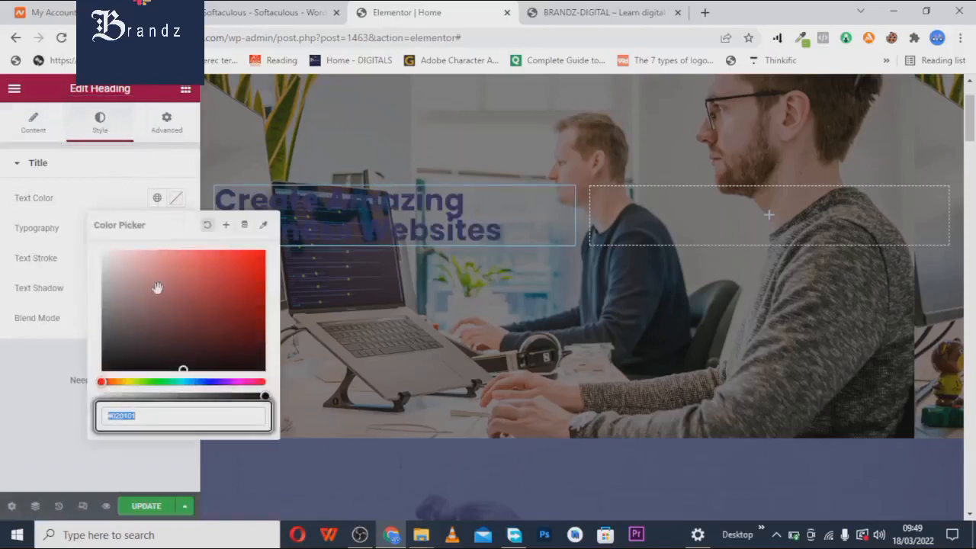
type("#D3C2C2")
left_click_drag(88, 231, 87, 221)
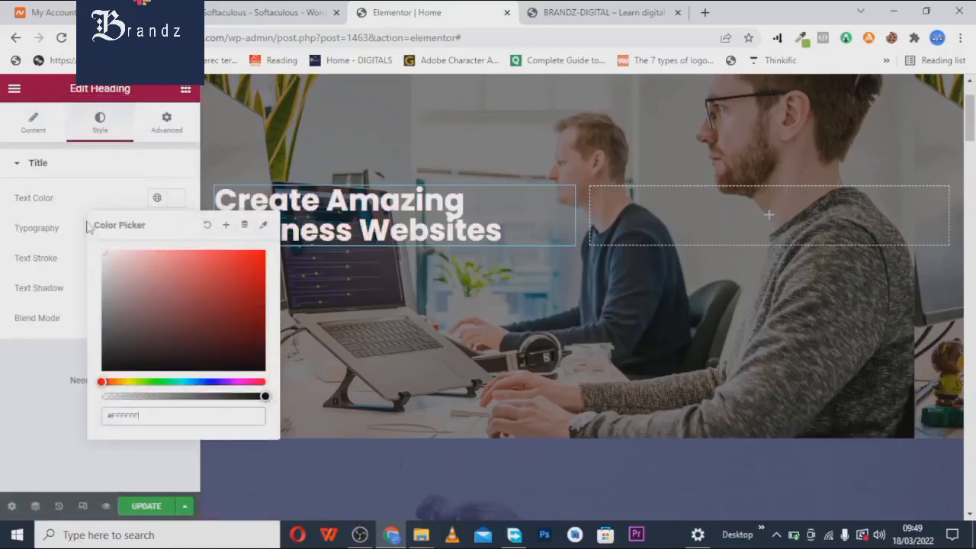
left_click(88, 180)
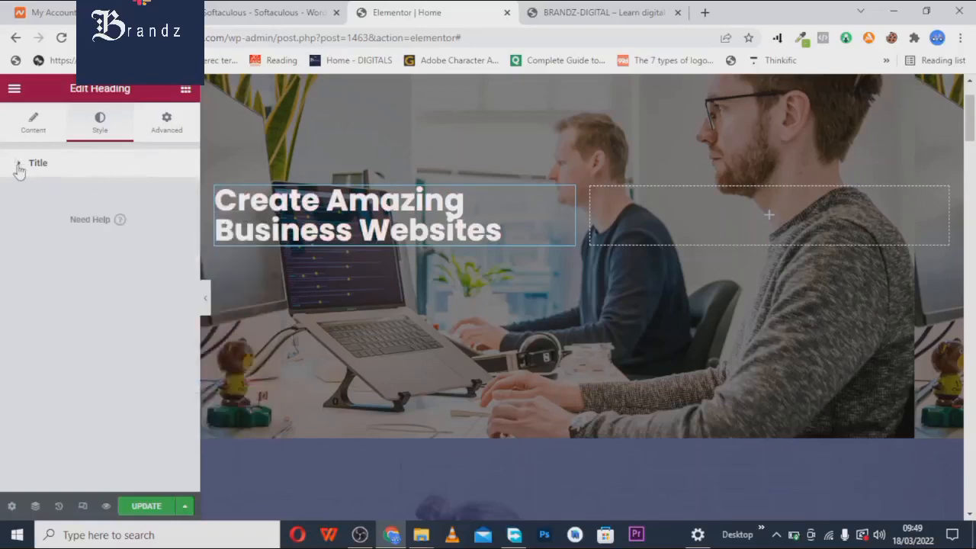
Set heading typography: default font family and weight, size 53, and a tighter line height.
left_click(19, 169)
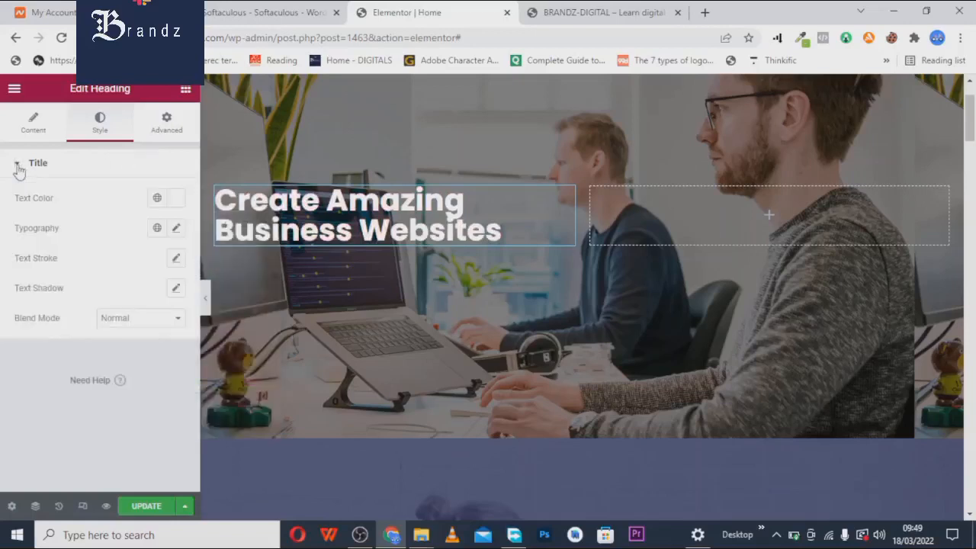
left_click(176, 230)
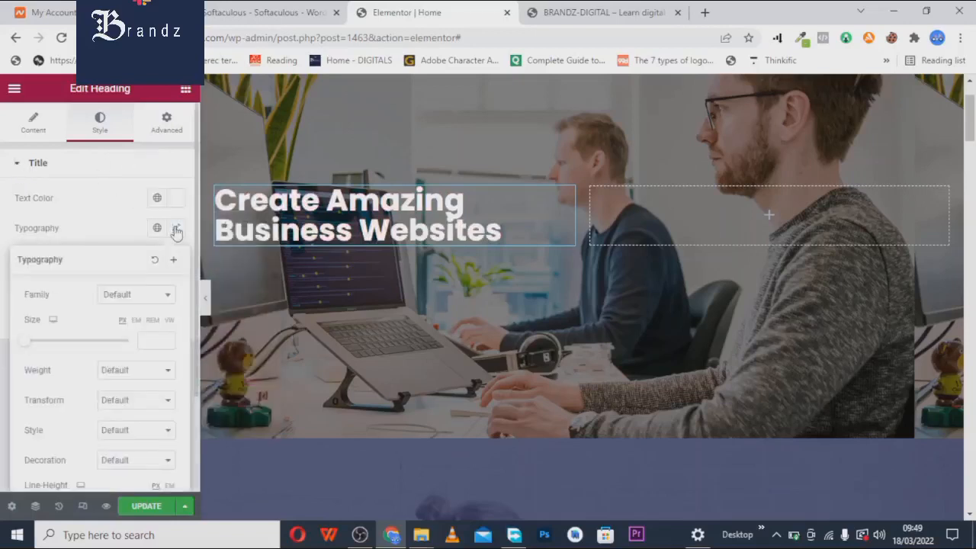
left_click(138, 294)
left_click(138, 295)
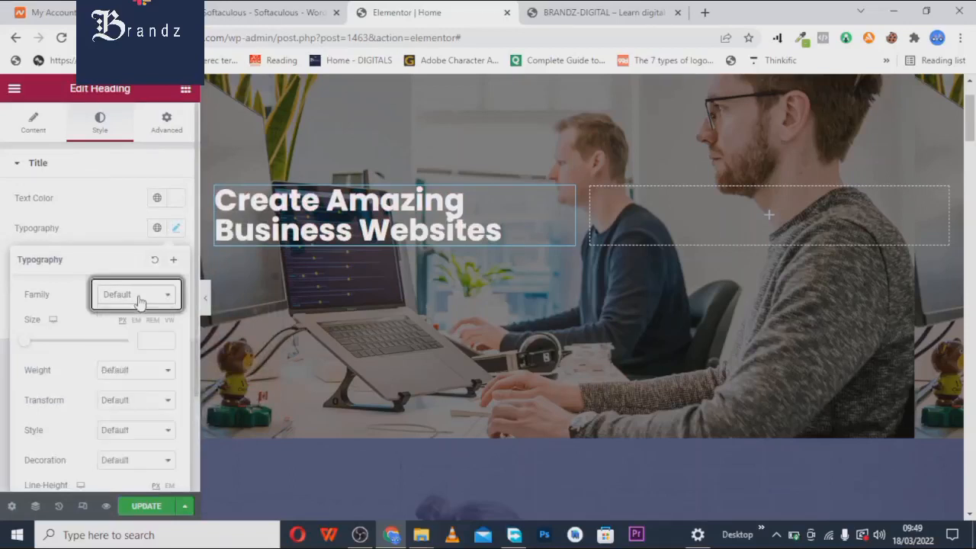
left_click(139, 297)
left_click(139, 297)
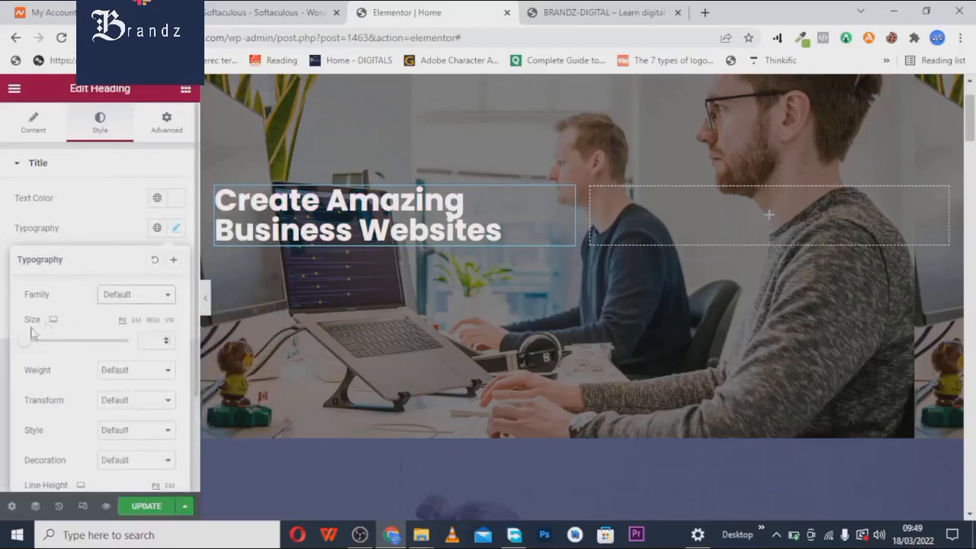
left_click_drag(27, 347, 58, 350)
left_click_drag(60, 349, 55, 349)
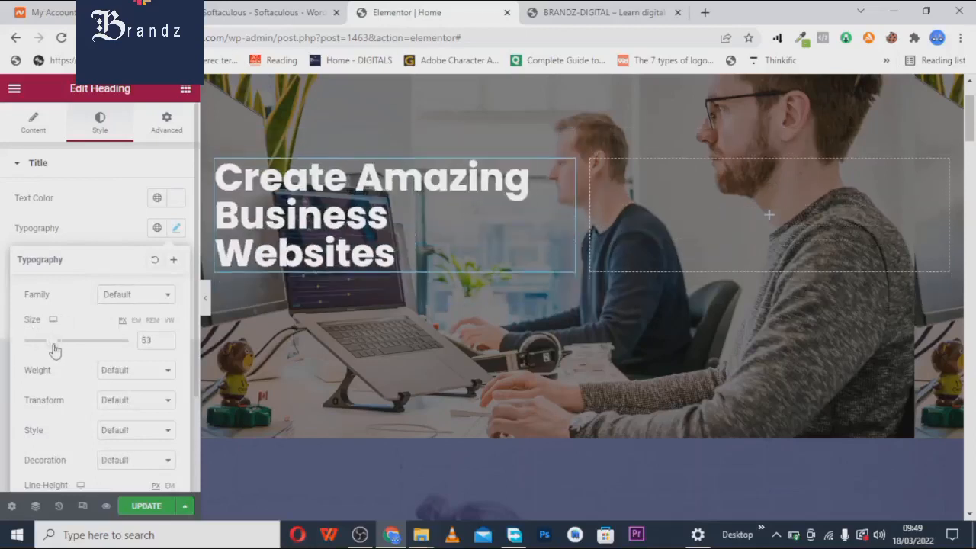
left_click(122, 374)
key("Escape")
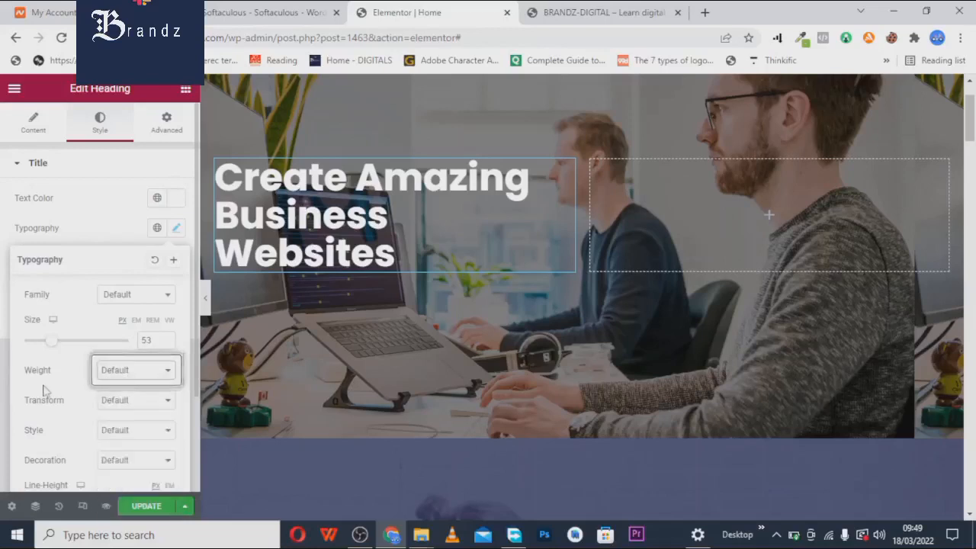
scroll(45, 391, "down", 3)
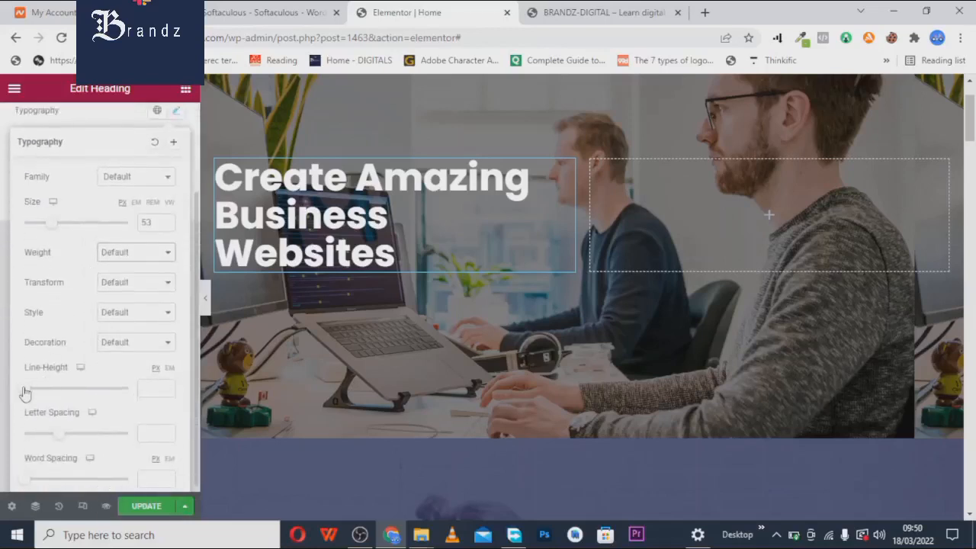
left_click_drag(23, 390, 82, 398)
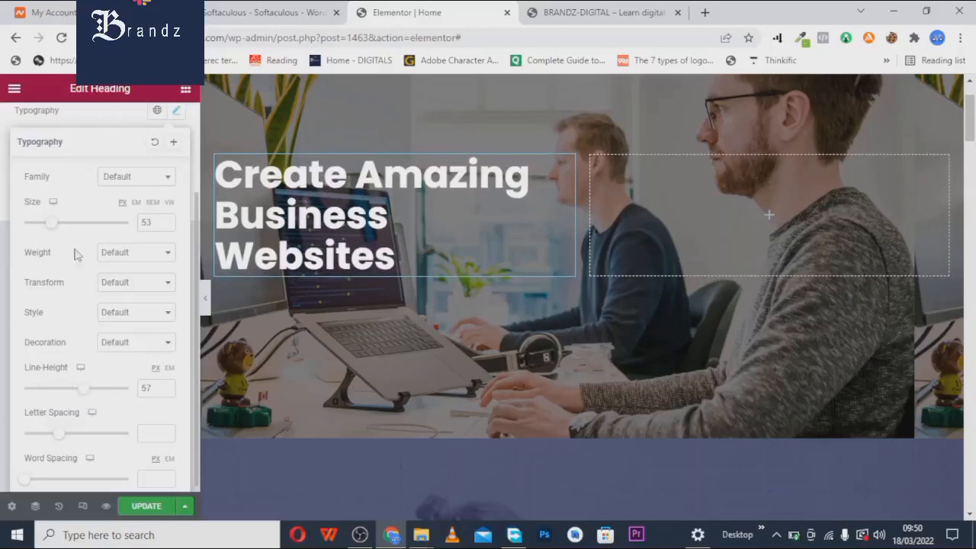
Enlarge the heading slightly and widen its column to 55.6%.
scroll(492, 338, "down", 5)
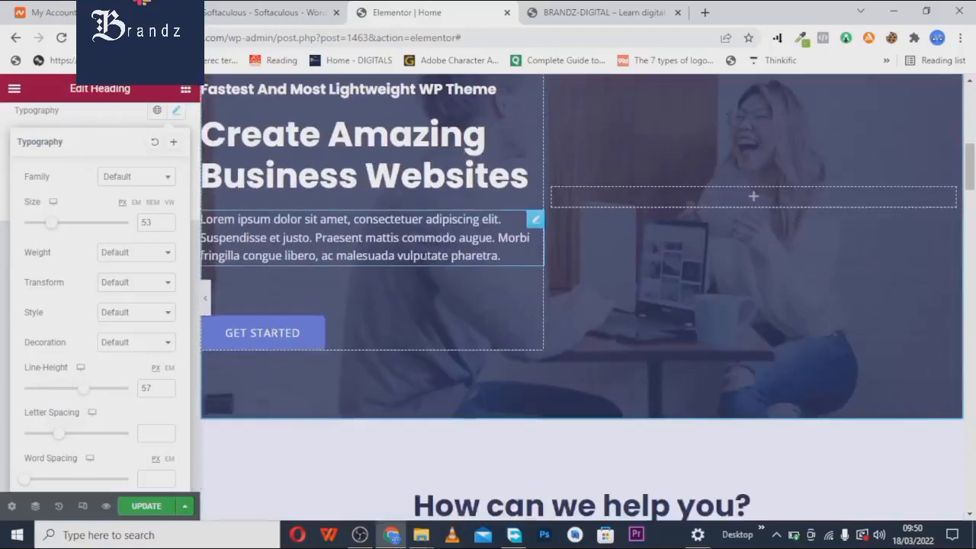
scroll(426, 245, "up", 5)
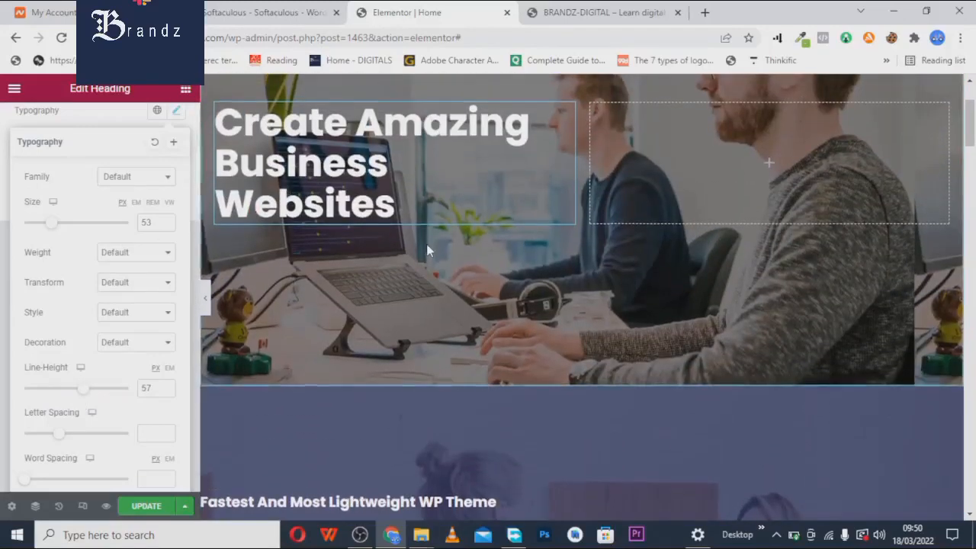
scroll(426, 245, "down", 3)
scroll(426, 245, "up", 4)
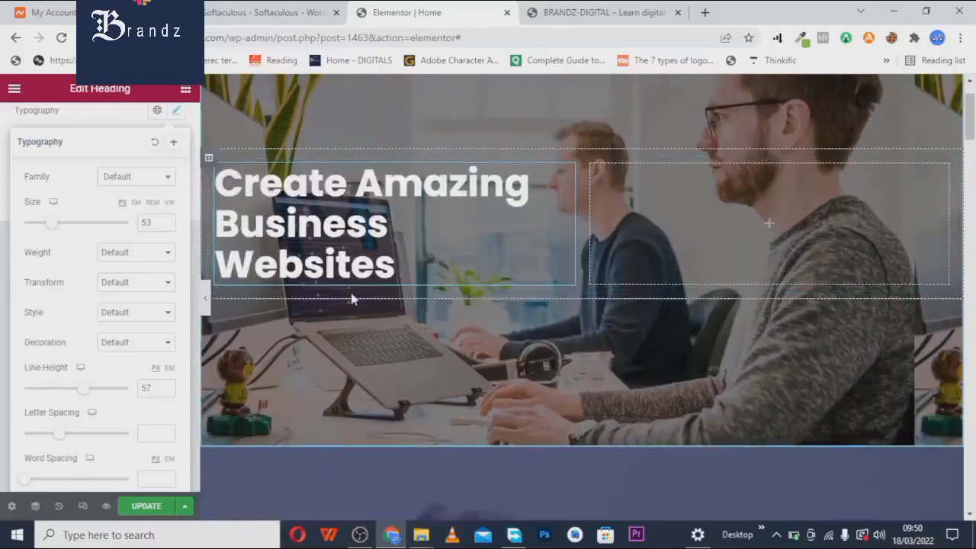
mouse_move(50, 222)
left_mouse_down()
mouse_move(65, 231)
mouse_move(78, 224)
mouse_move(46, 224)
mouse_move(63, 227)
left_mouse_up()
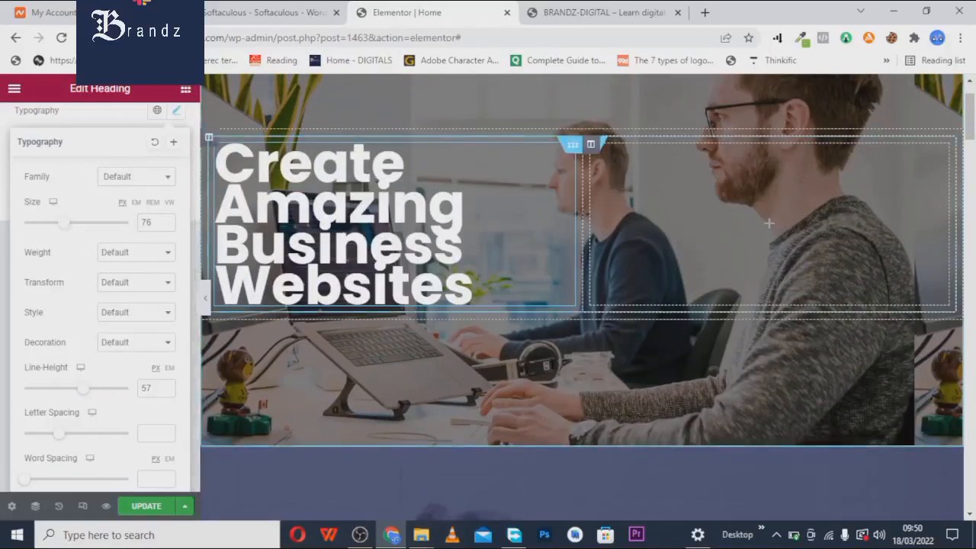
left_click_drag(596, 216, 648, 223)
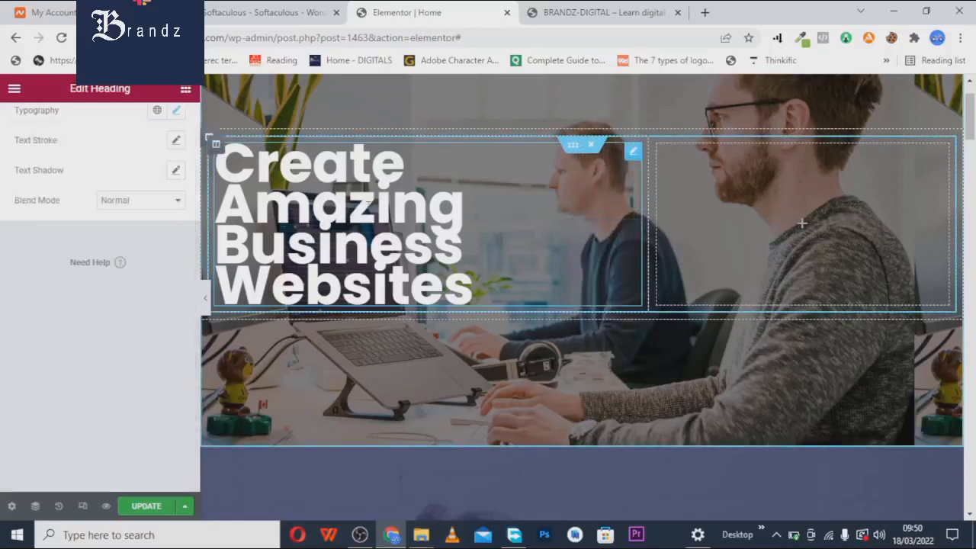
Shrink the heading size to 58 px so it fits on two lines.
scroll(175, 190, "up", 1)
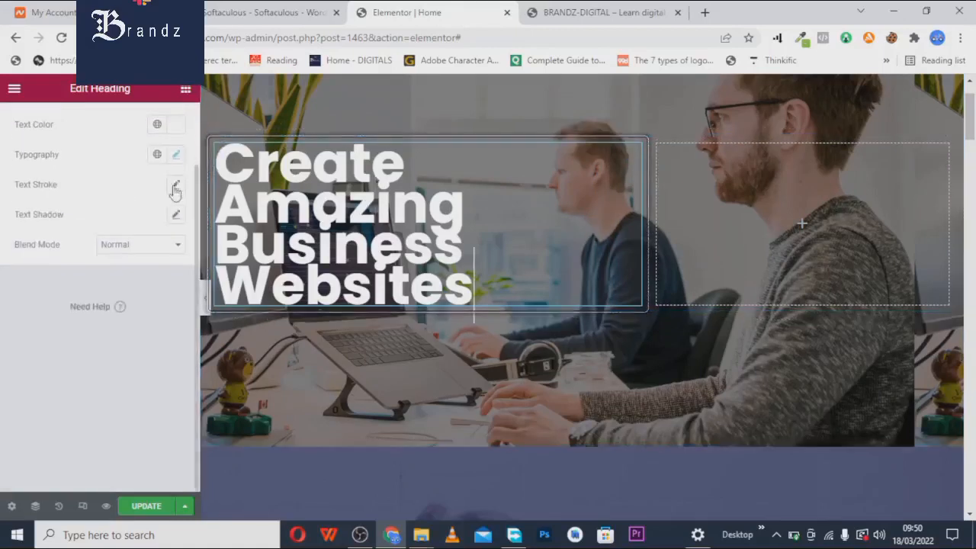
left_click(175, 166)
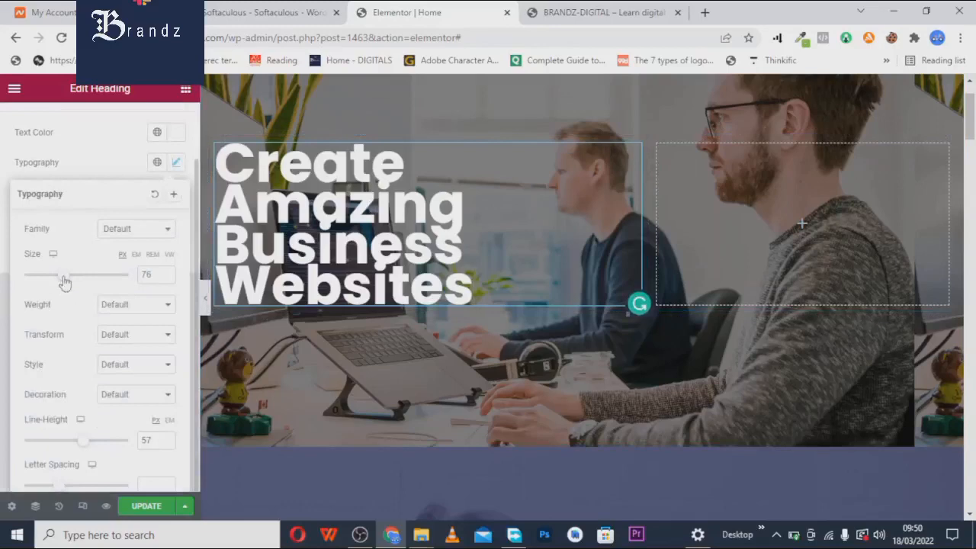
left_click_drag(65, 282, 55, 282)
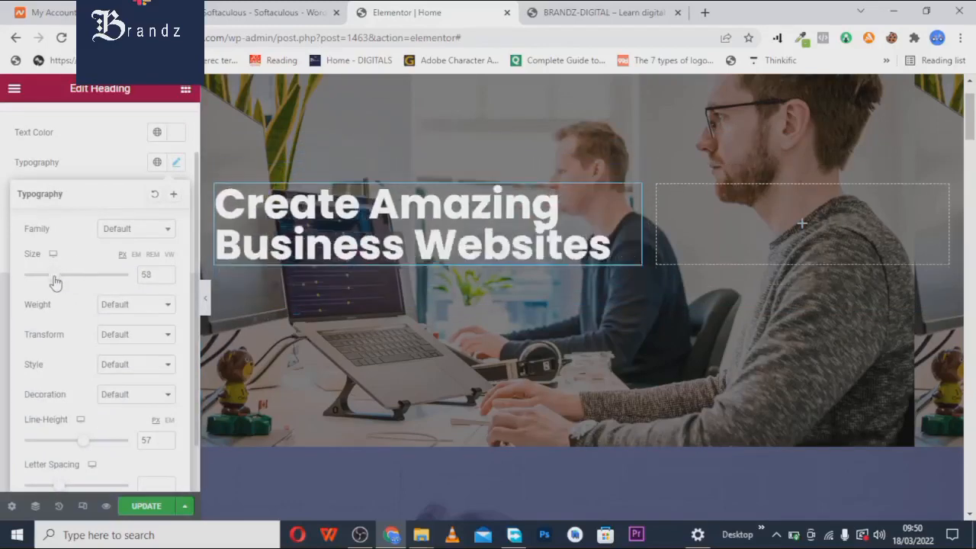
left_click(185, 91)
scroll(321, 364, "down", 3)
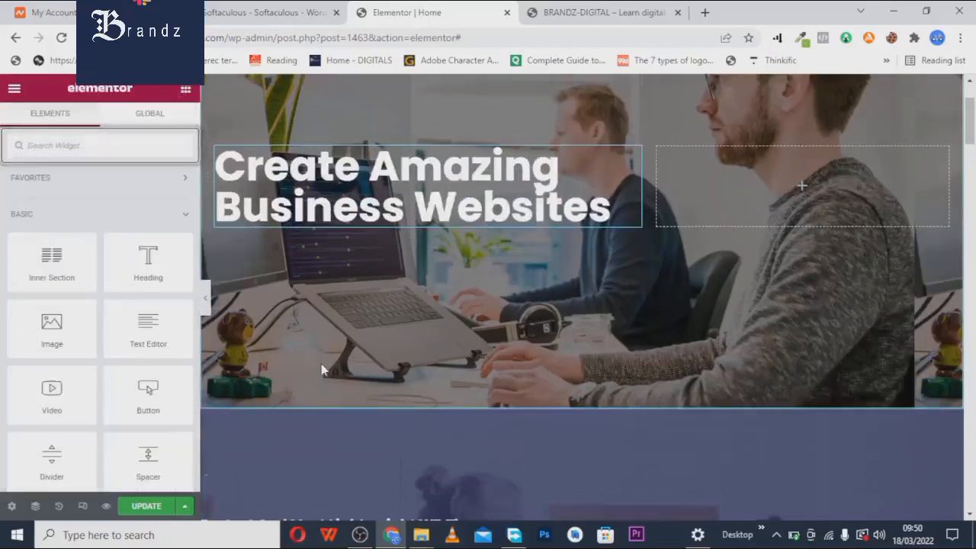
scroll(321, 364, "up", 3)
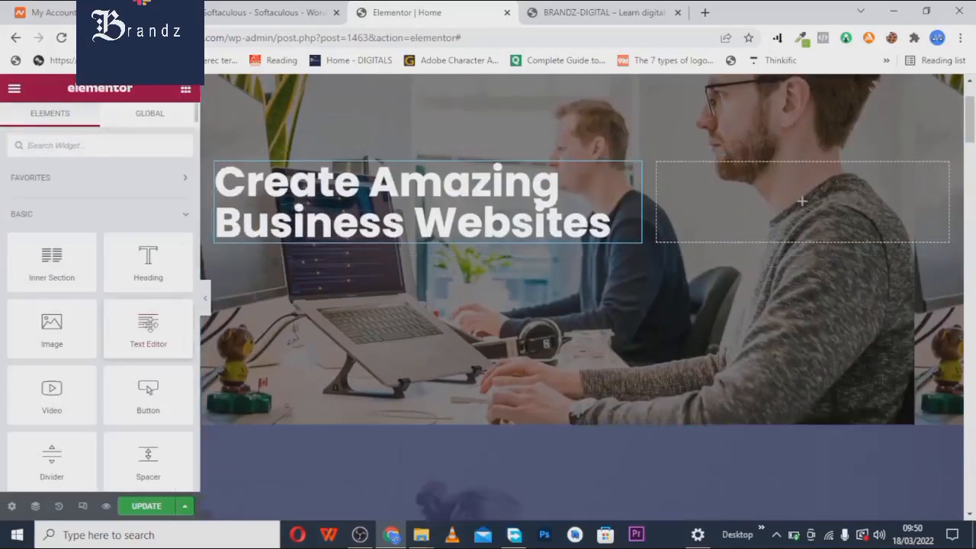
Add a lorem ipsum Text Editor paragraph beneath the hero heading and begin colouring it white.
left_click_drag(174, 318, 305, 229)
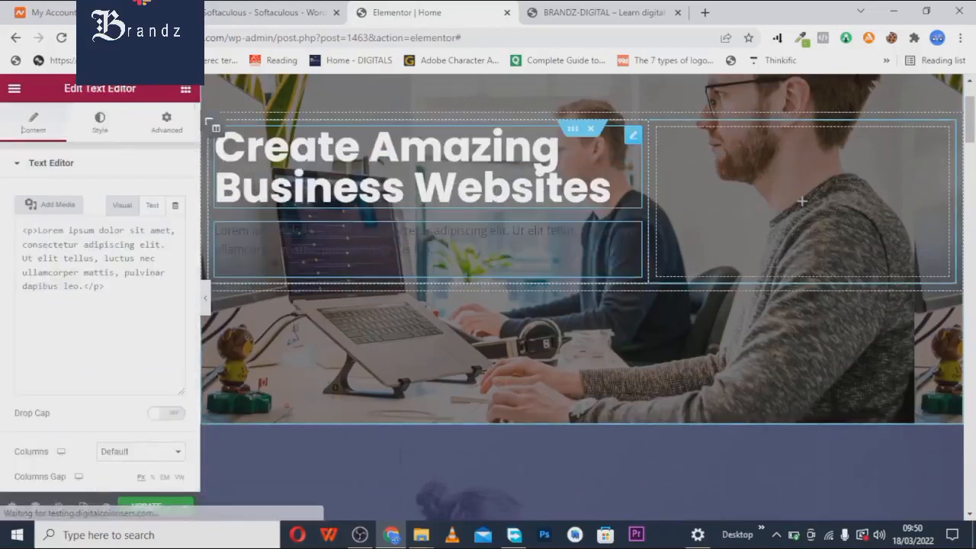
scroll(320, 412, "down", 3)
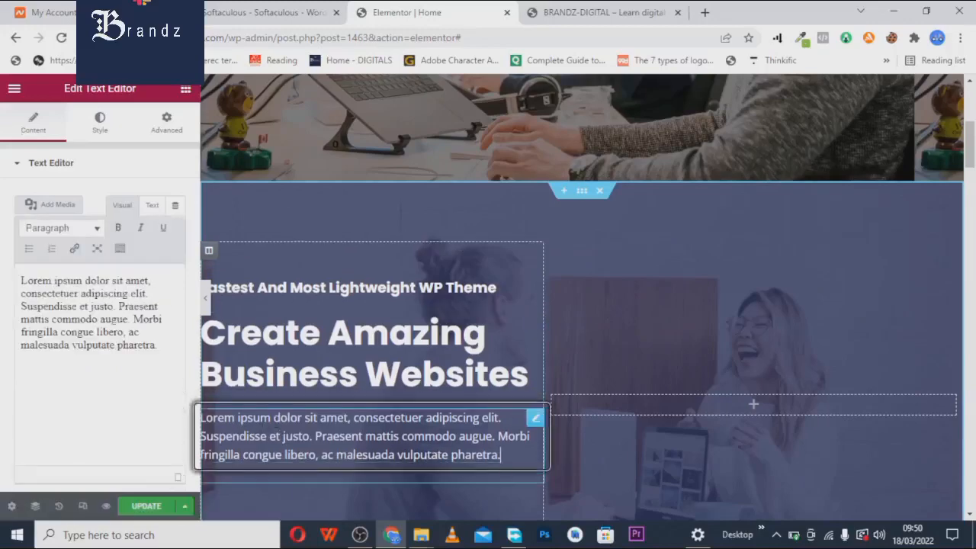
scroll(259, 416, "up", 4)
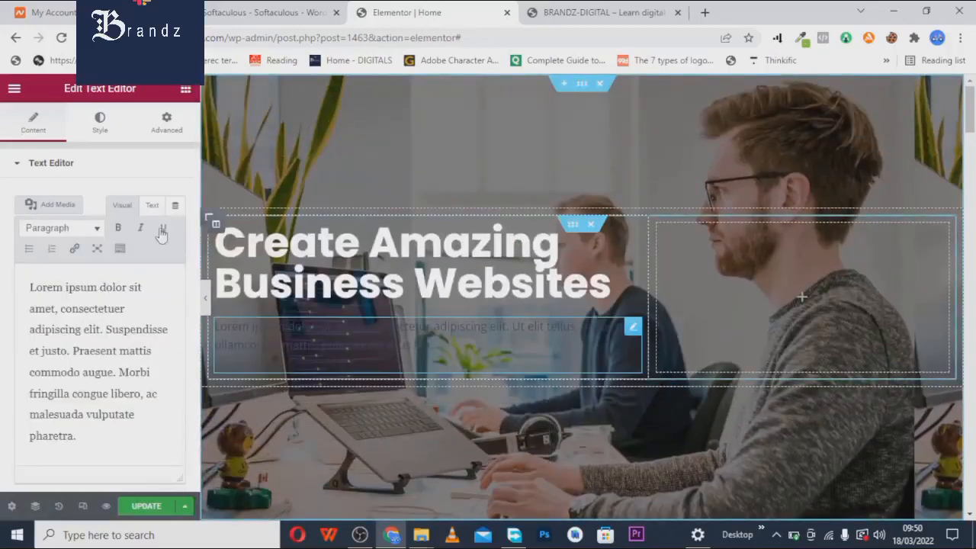
left_click(108, 134)
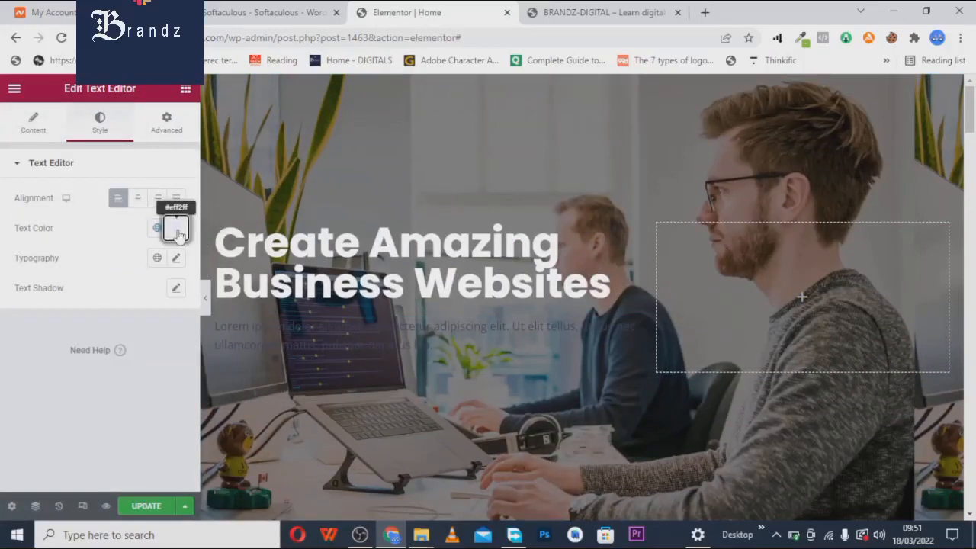
left_click(177, 229)
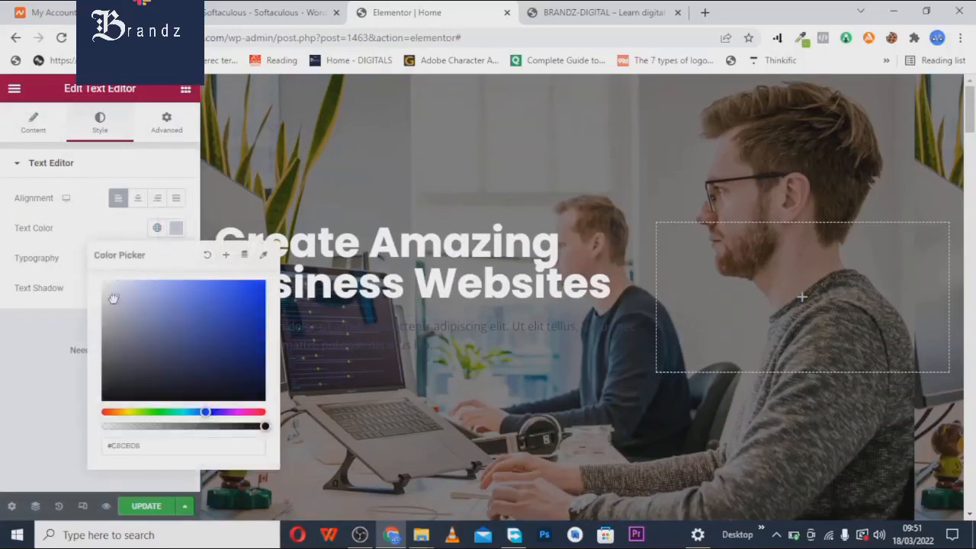
left_click_drag(112, 298, 80, 259)
left_click(85, 219)
Set the paragraph's text colour to white (#FFFFFF) and update the page.
left_click(321, 335)
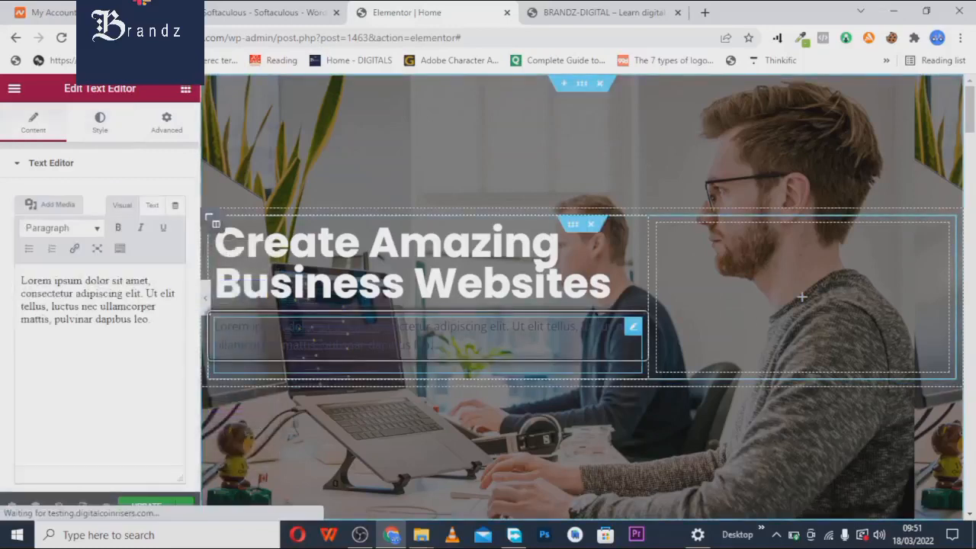
left_click(100, 126)
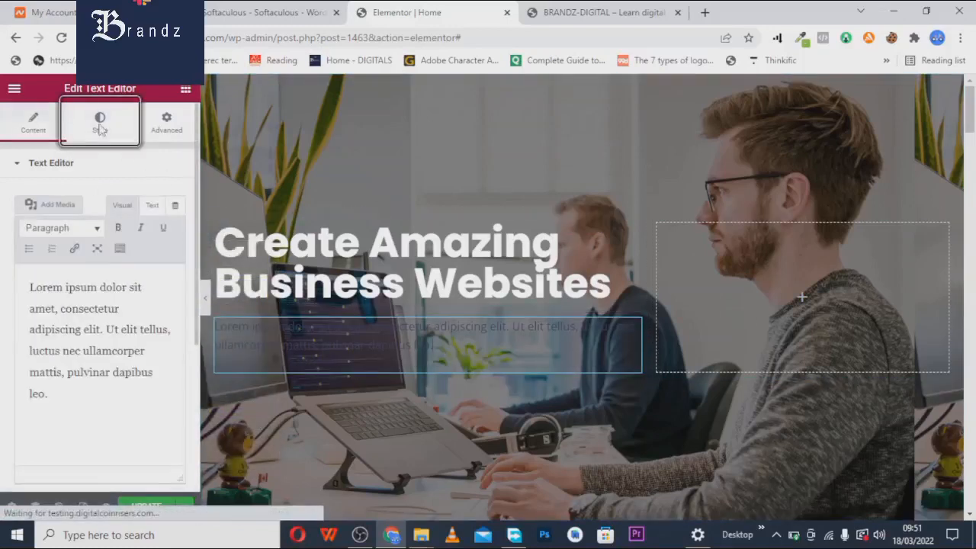
left_click(176, 228)
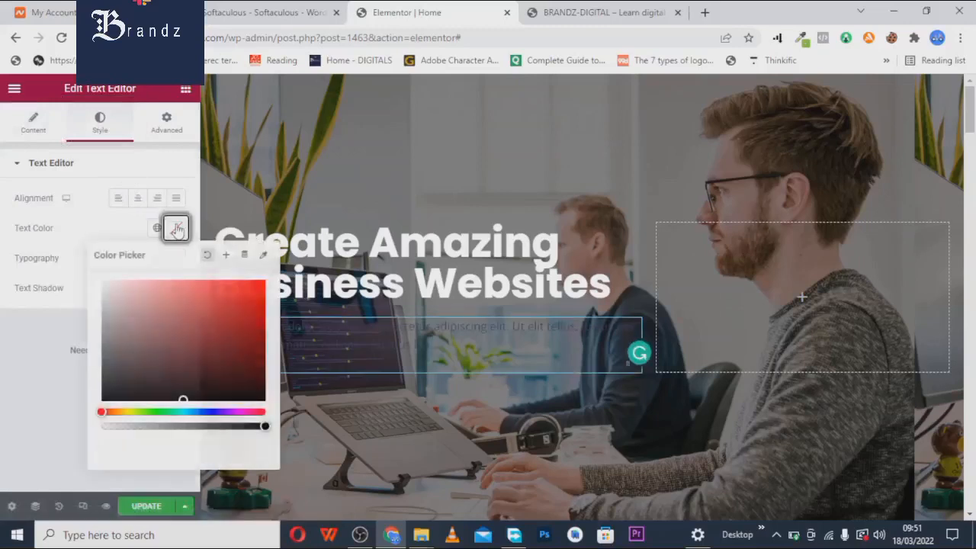
left_click_drag(154, 356, 66, 240)
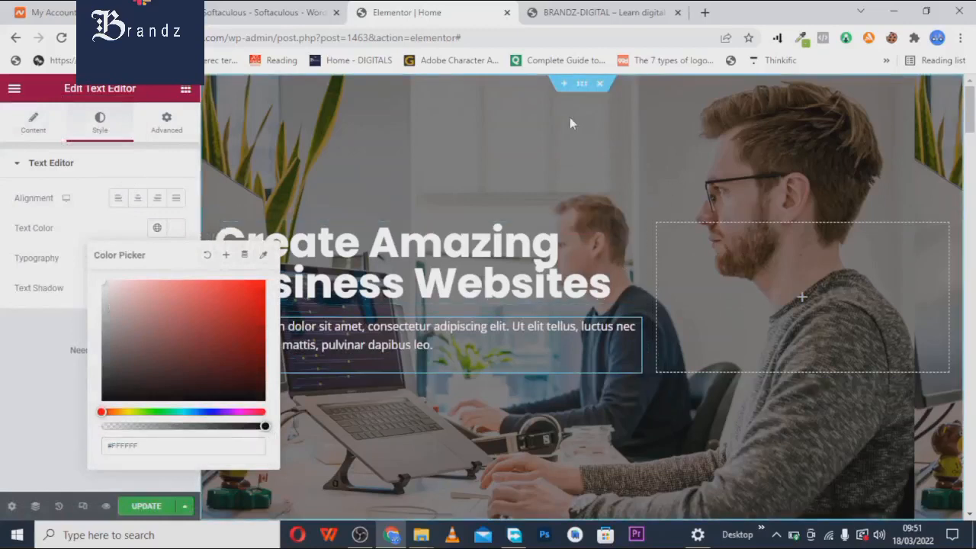
left_click(32, 385)
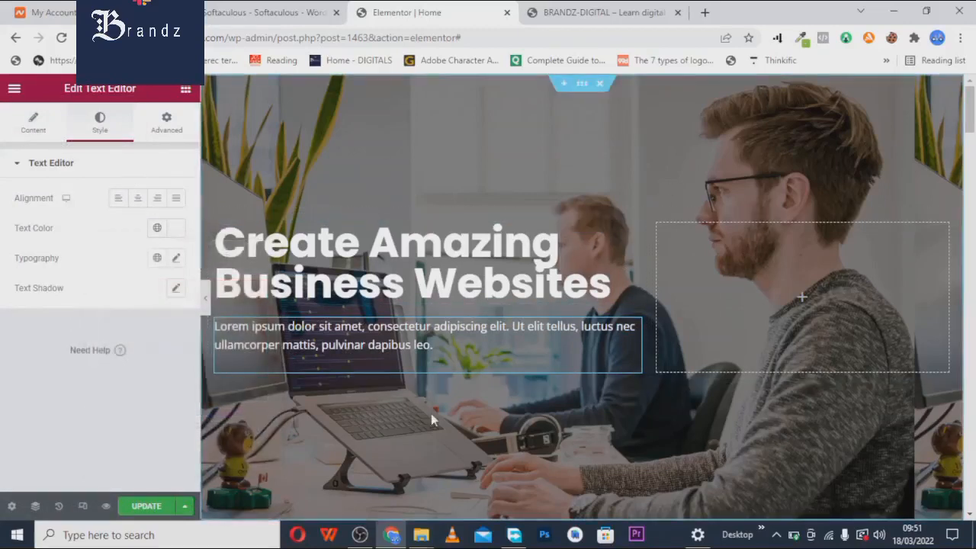
scroll(431, 414, "down", 2)
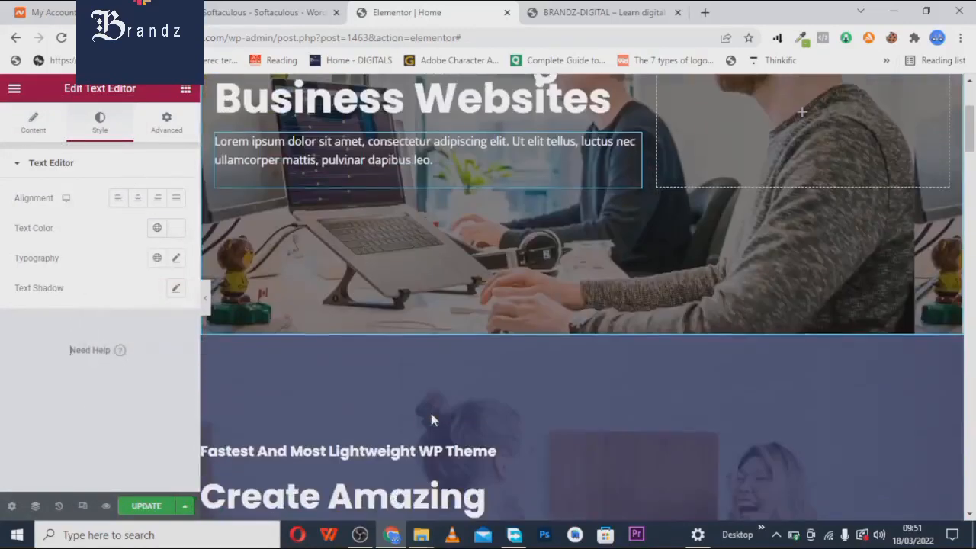
left_click(145, 507)
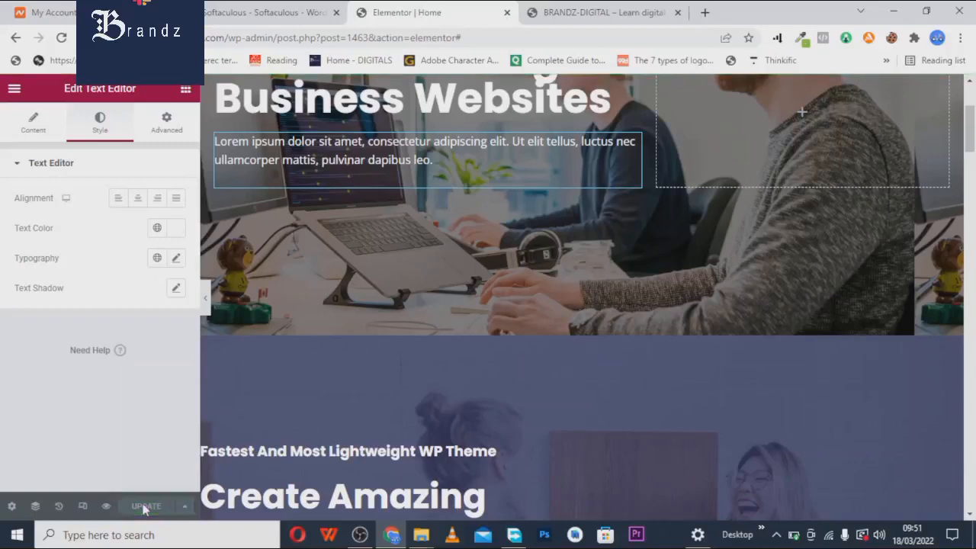
Switch to the BRANDZ-DIGITAL tab and scroll through the live homepage's new hero.
left_click(549, 9)
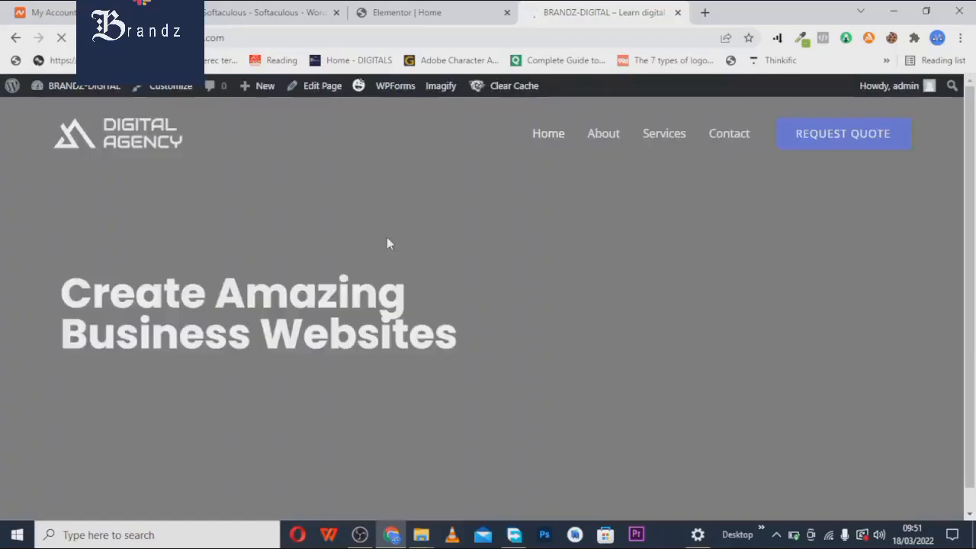
scroll(562, 341, "down", 3)
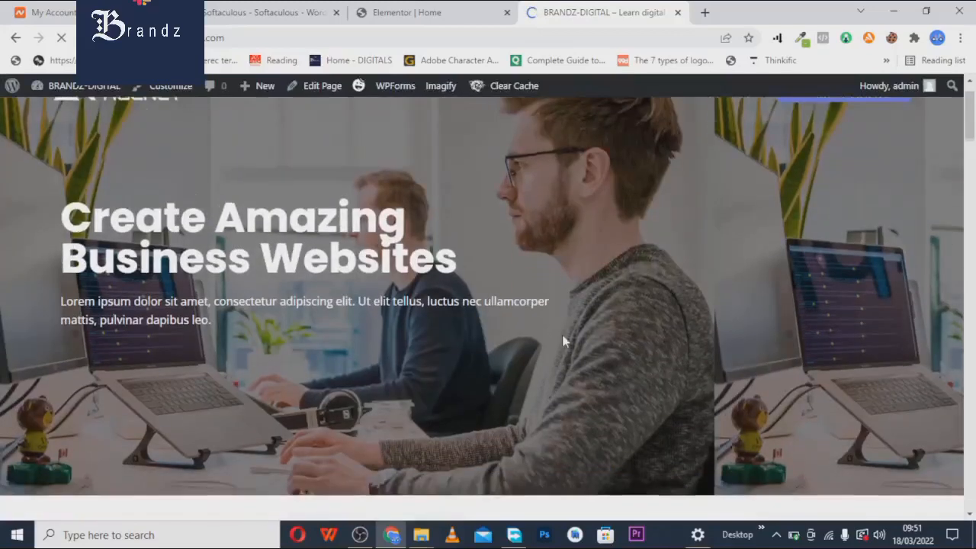
scroll(562, 341, "up", 4)
scroll(563, 340, "down", 1)
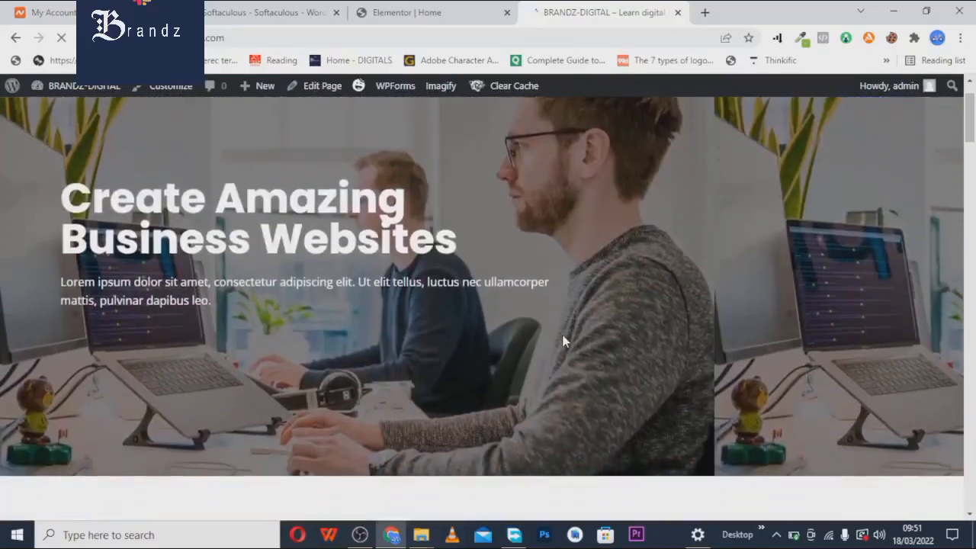
scroll(562, 340, "down", 5)
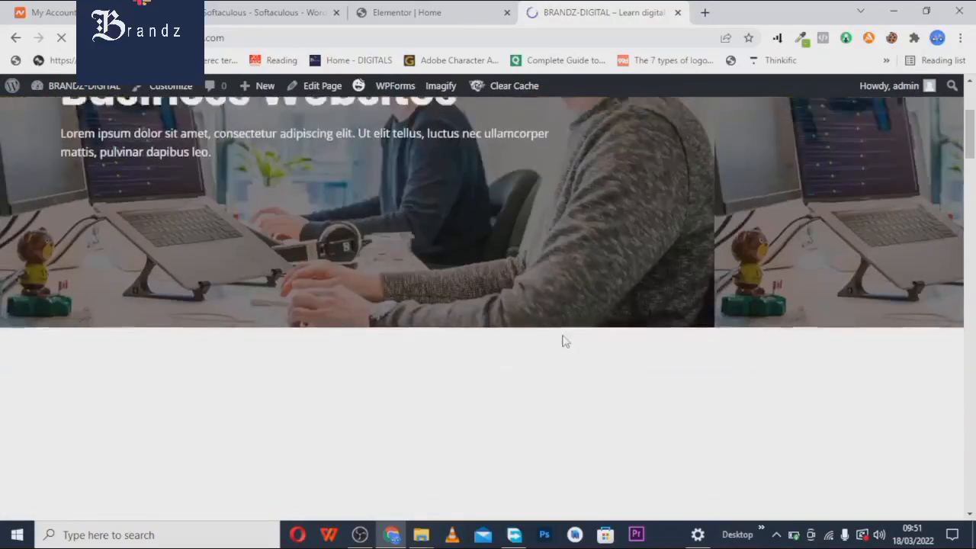
scroll(509, 441, "up", 6)
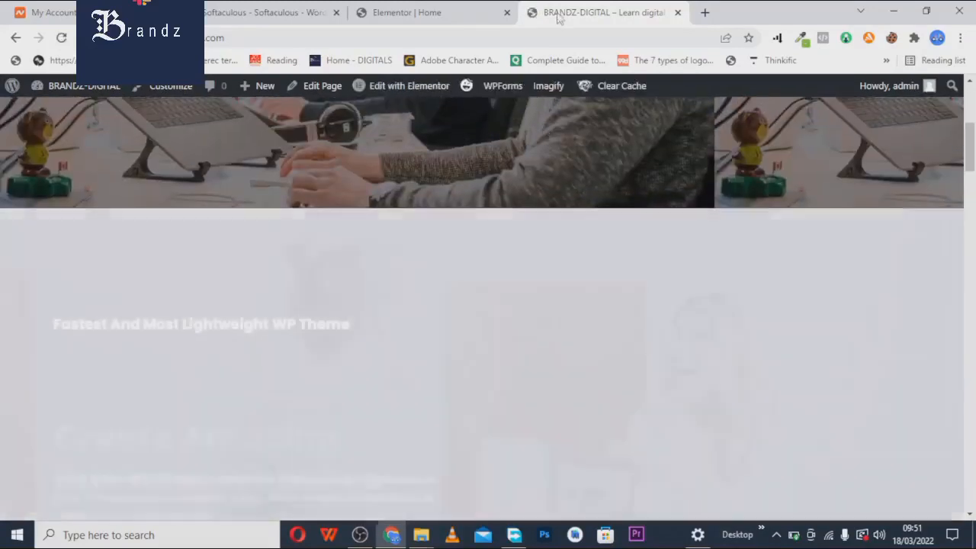
scroll(407, 396, "down", 3)
scroll(407, 400, "down", 1)
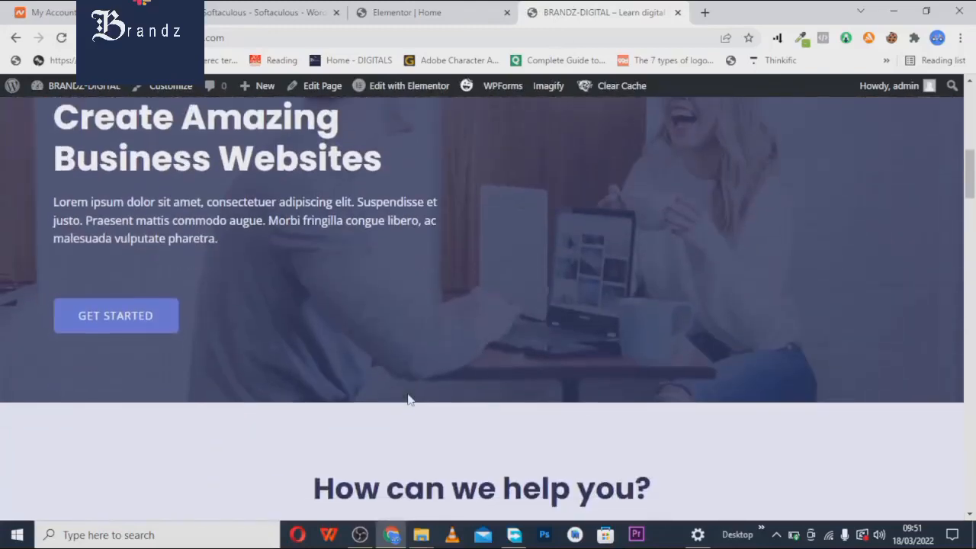
scroll(408, 400, "up", 8)
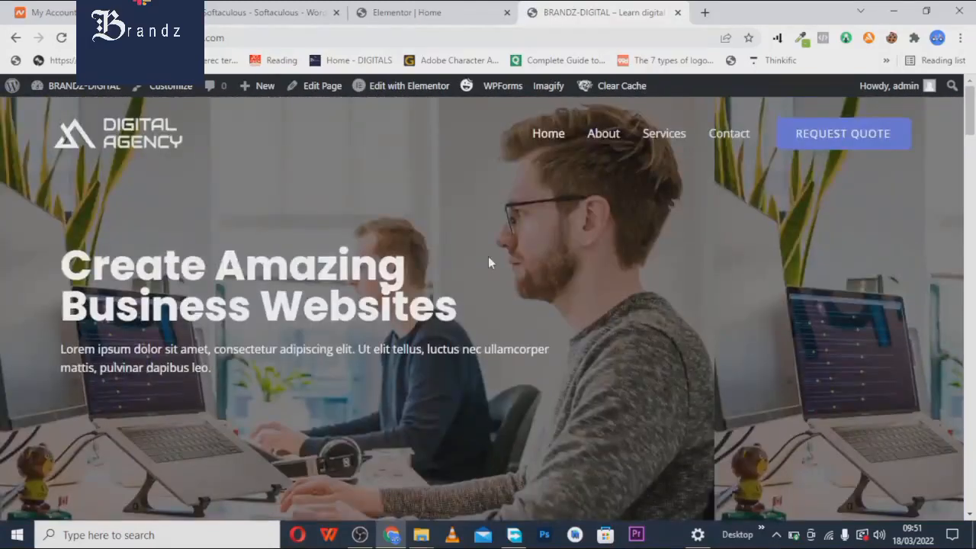
Delete the old 'Fastest And Most Lightweight WP Theme' heading, column and section, then update.
left_click(440, 11)
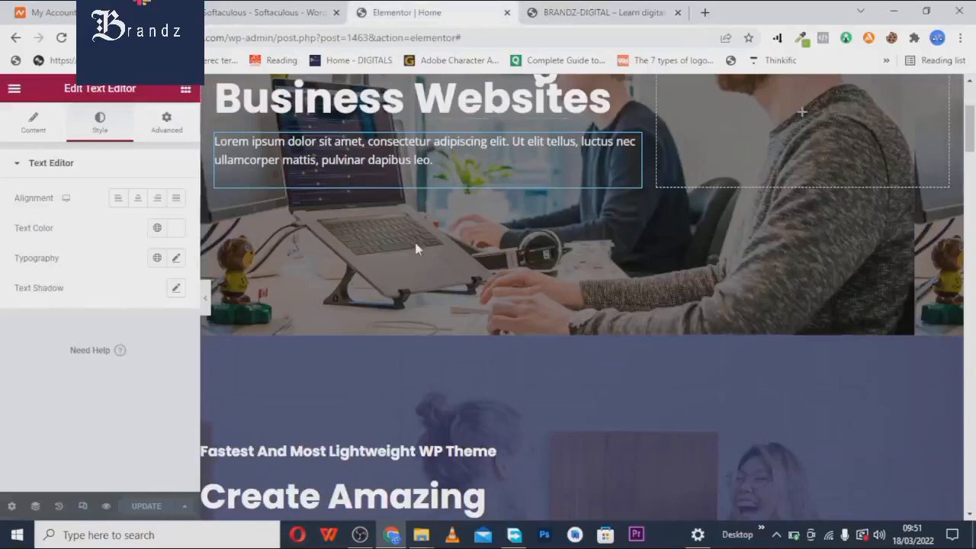
scroll(415, 248, "up", 2)
scroll(579, 297, "down", 4)
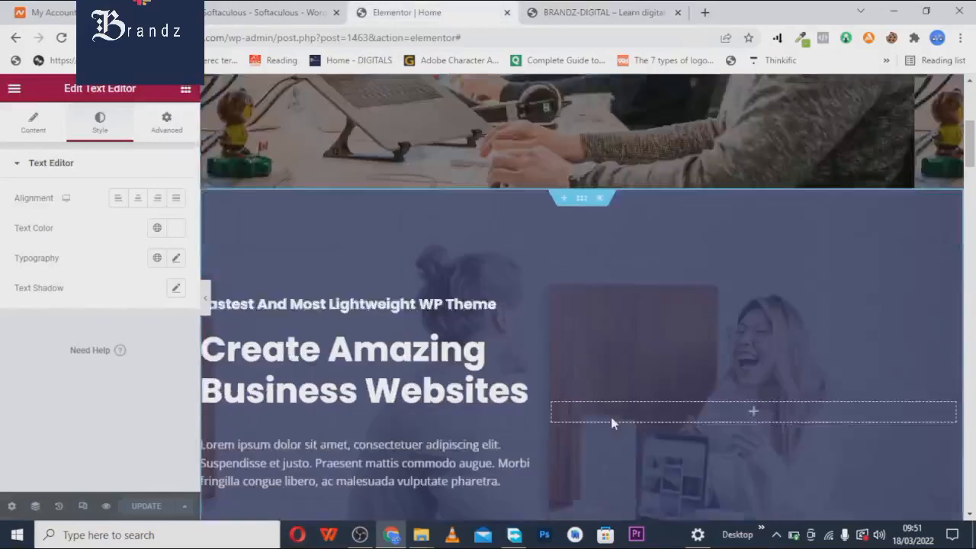
scroll(611, 417, "down", 1)
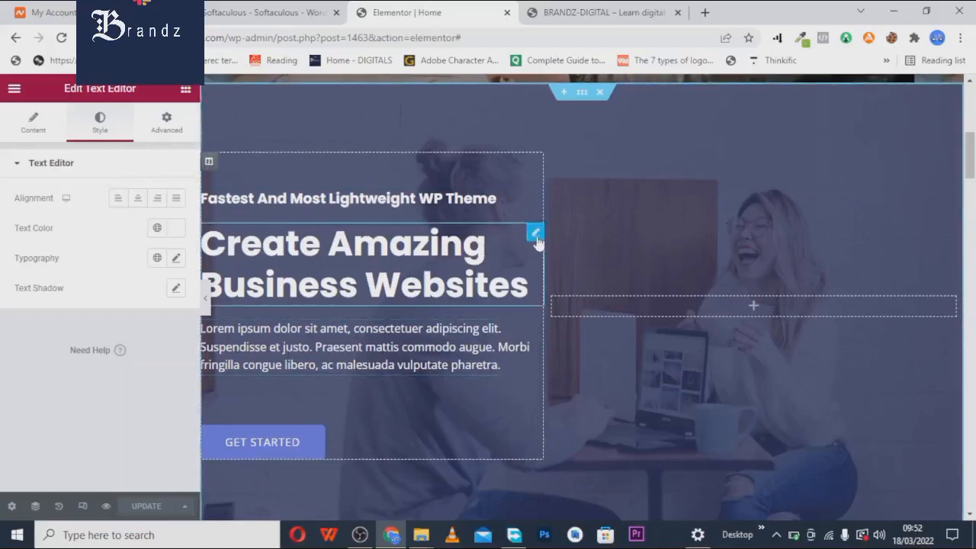
right_click(536, 238)
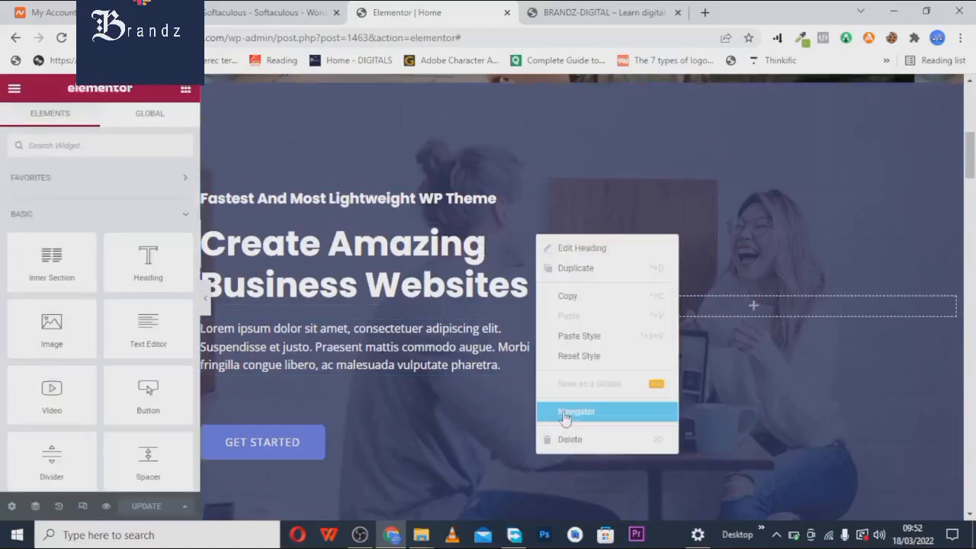
left_click(565, 440)
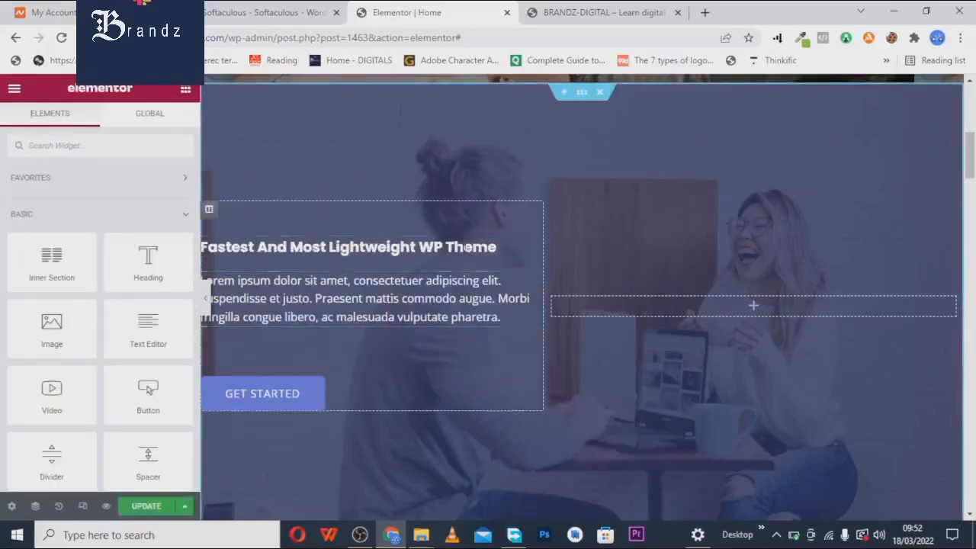
right_click(208, 210)
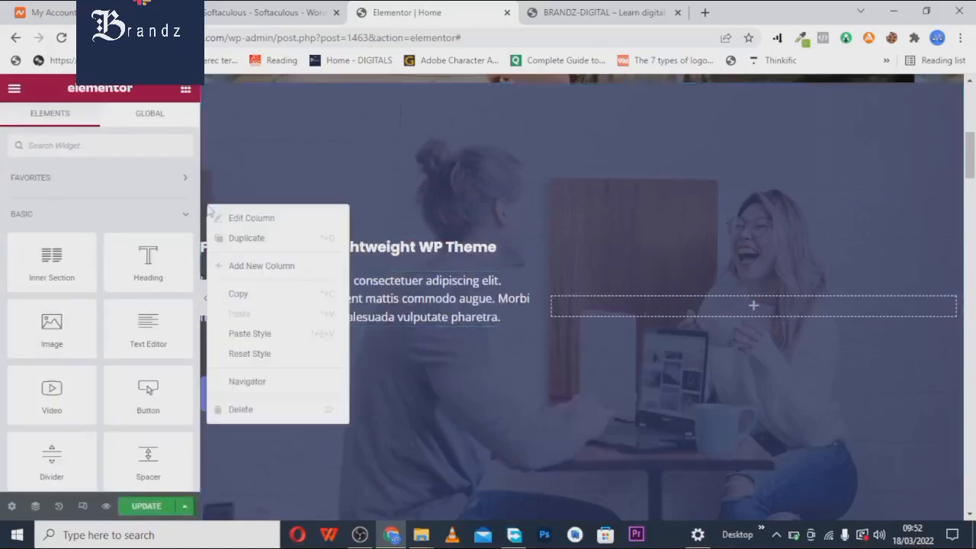
left_click(248, 407)
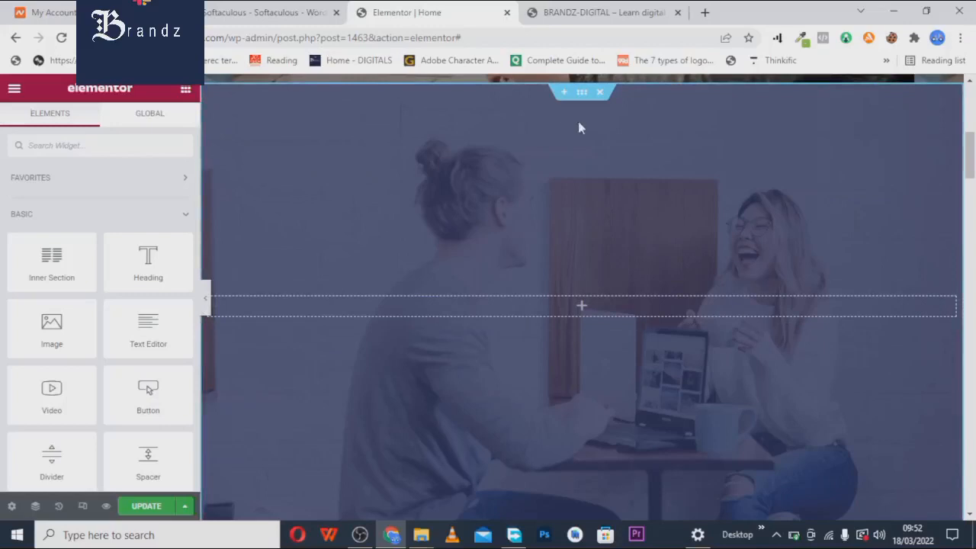
left_click(600, 93)
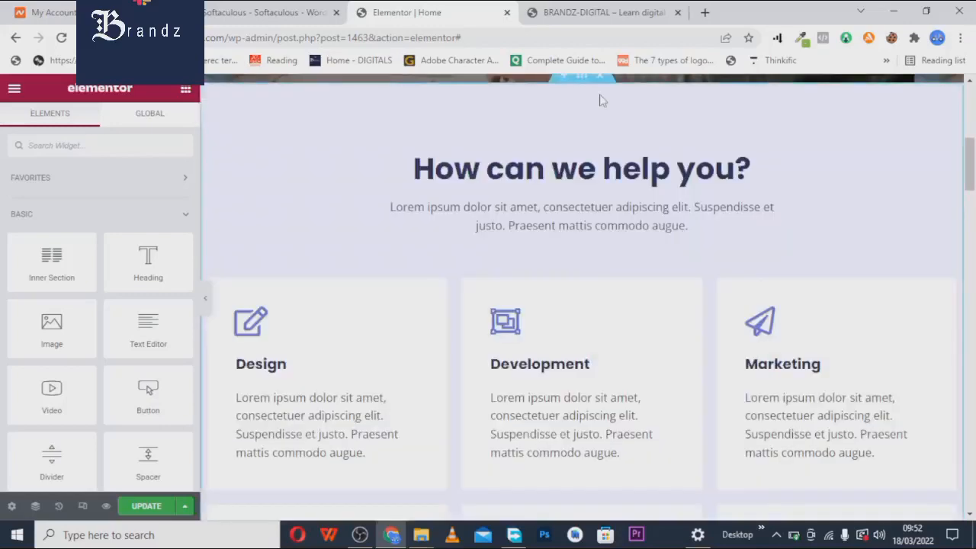
left_click(145, 507)
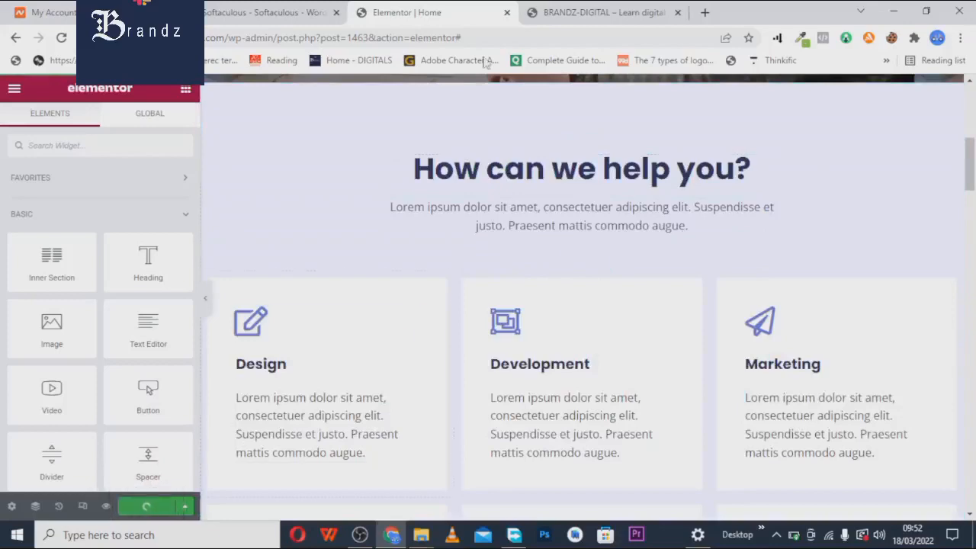
left_click(602, 12)
scroll(458, 343, "down", 6)
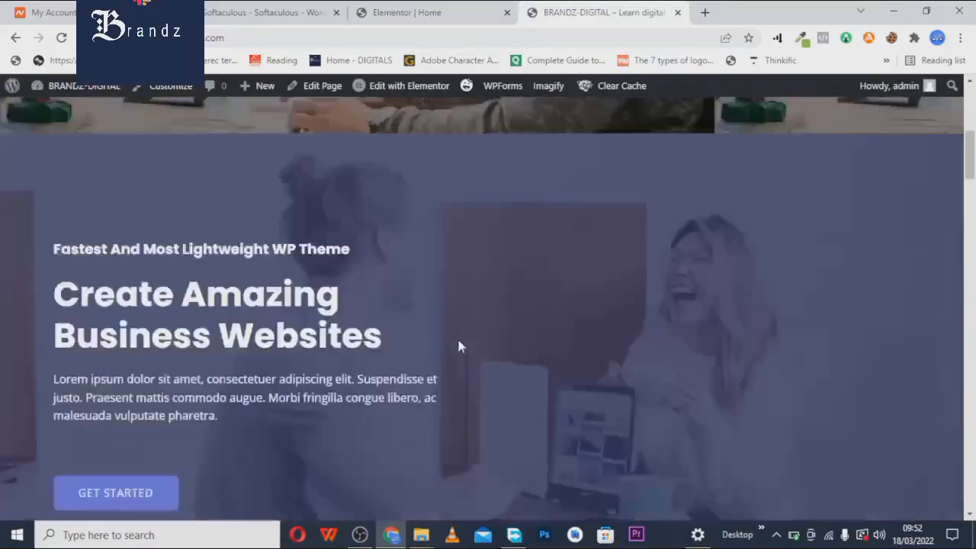
scroll(411, 293, "up", 3)
scroll(411, 296, "up", 2)
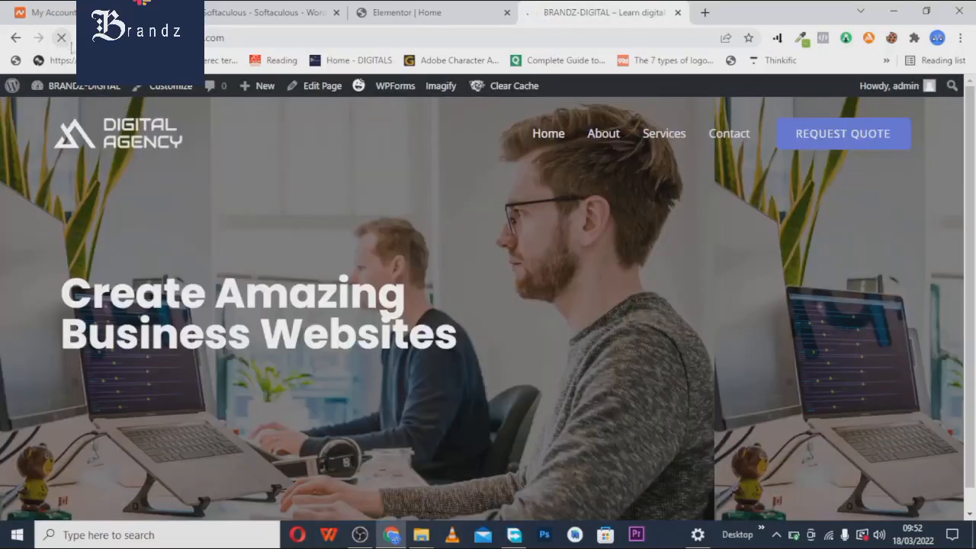
scroll(212, 286, "down", 9)
scroll(211, 286, "up", 11)
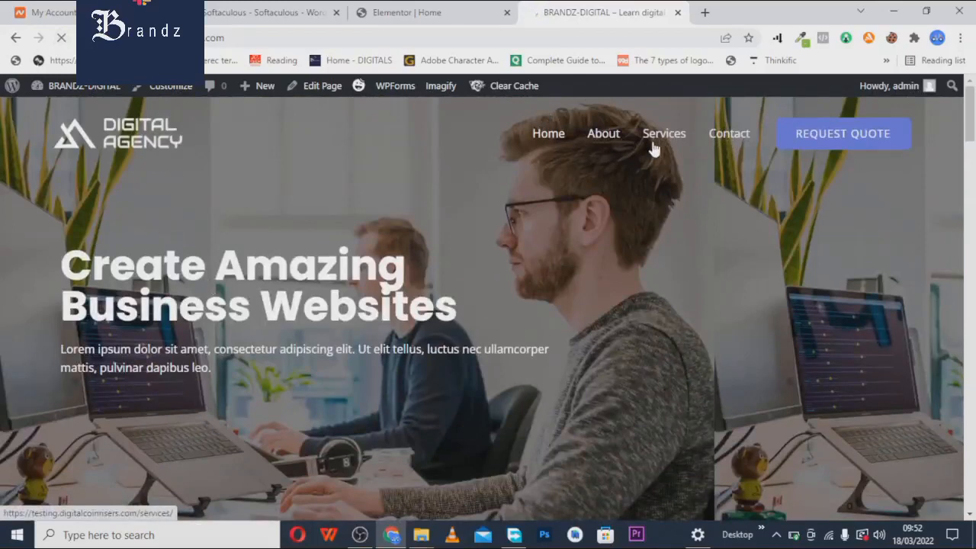
left_click(461, 8)
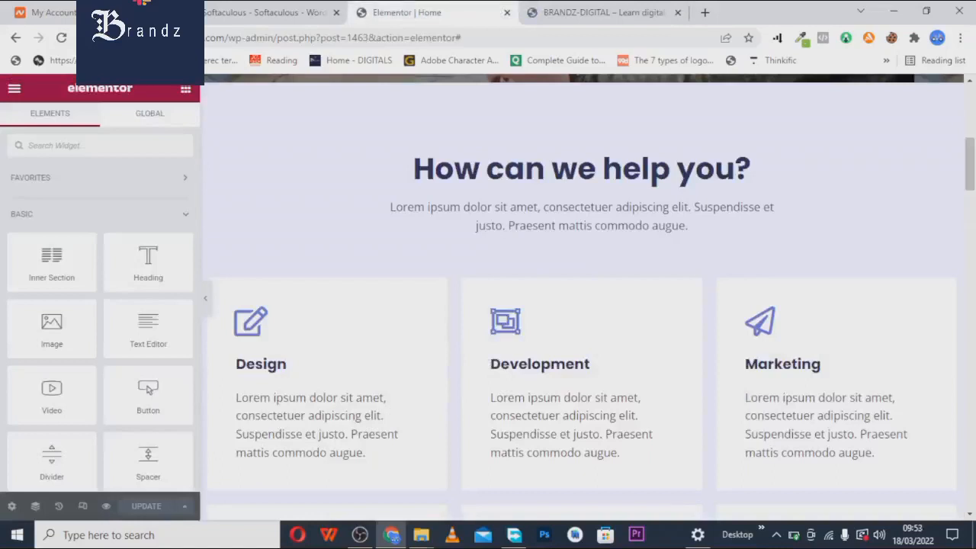
scroll(349, 186, "up", 5)
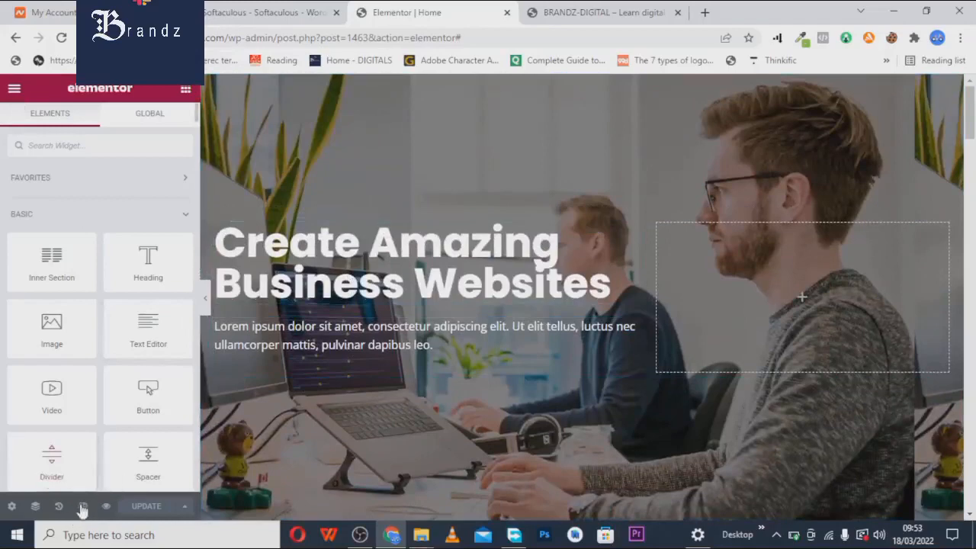
In tablet responsive preview, set the hero heading's font size to 40 px.
left_click(82, 509)
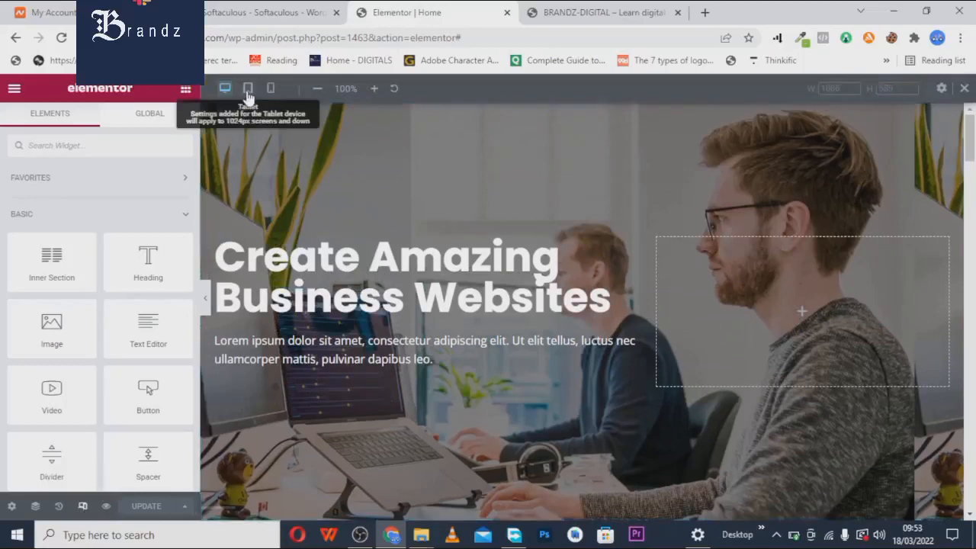
left_click(248, 89)
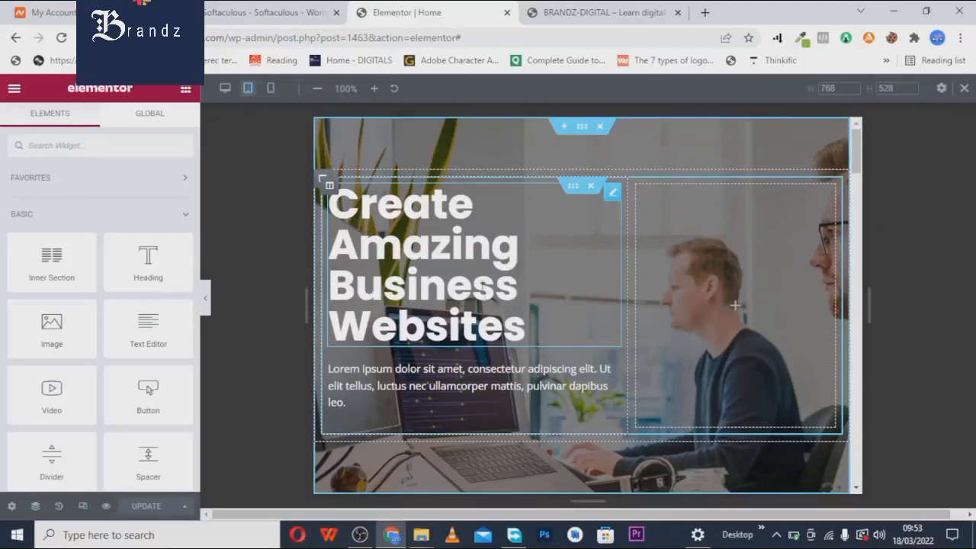
left_click(451, 243)
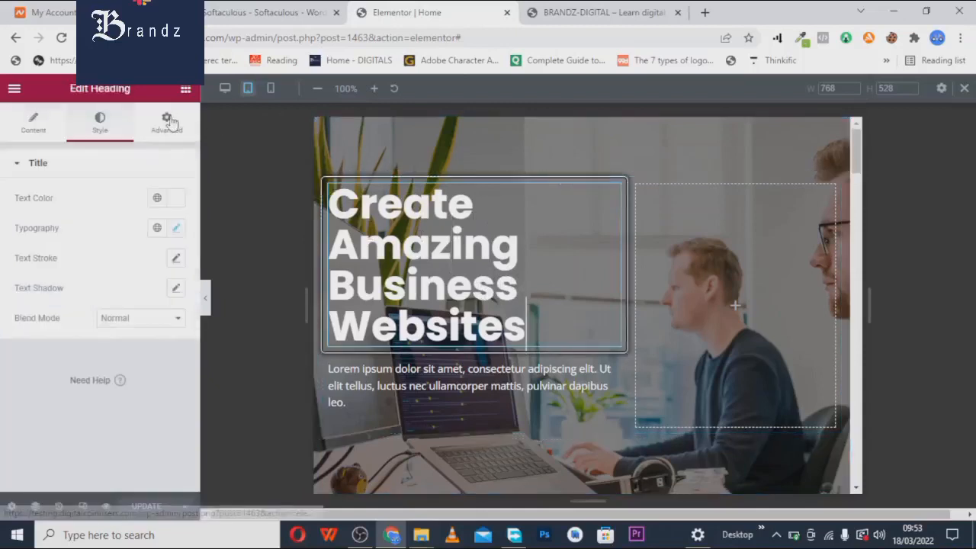
left_click(174, 231)
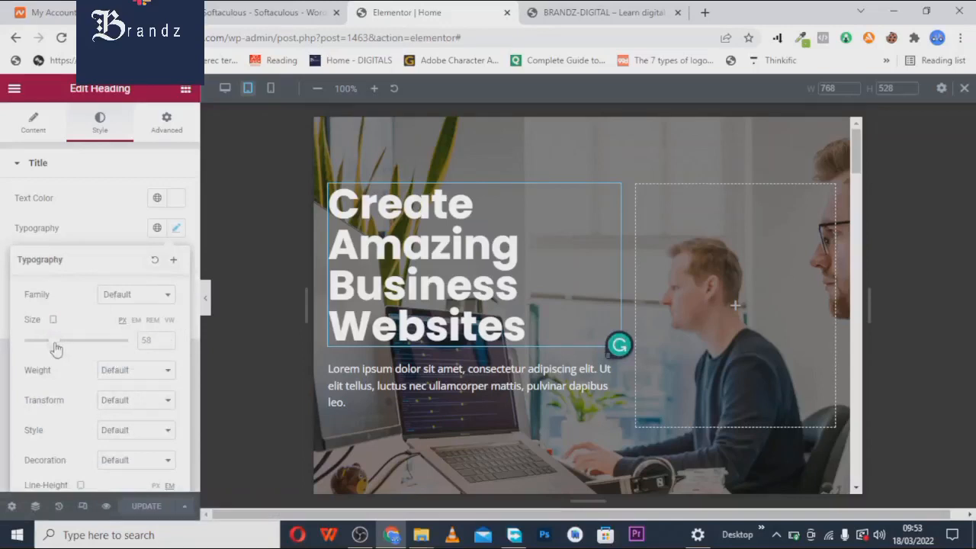
left_click(53, 343)
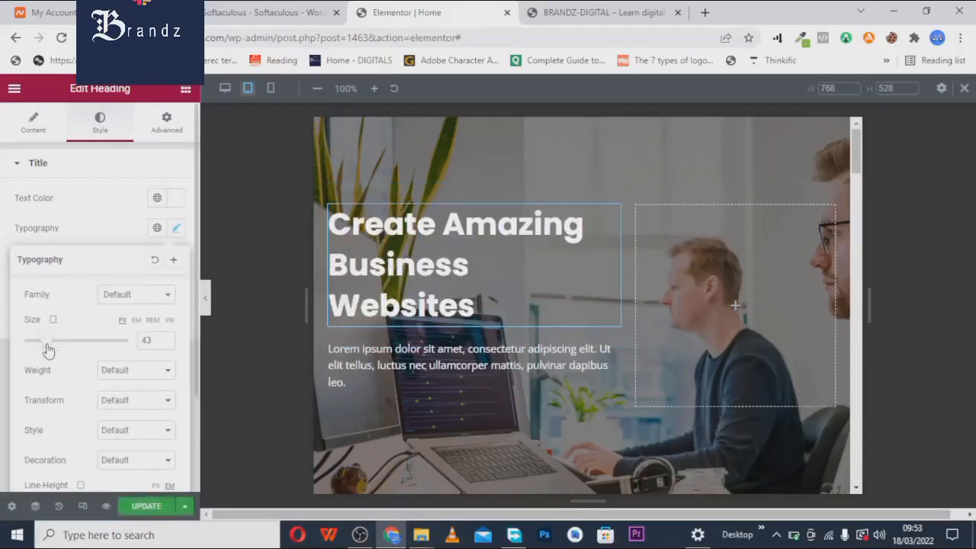
left_click_drag(47, 348, 56, 347)
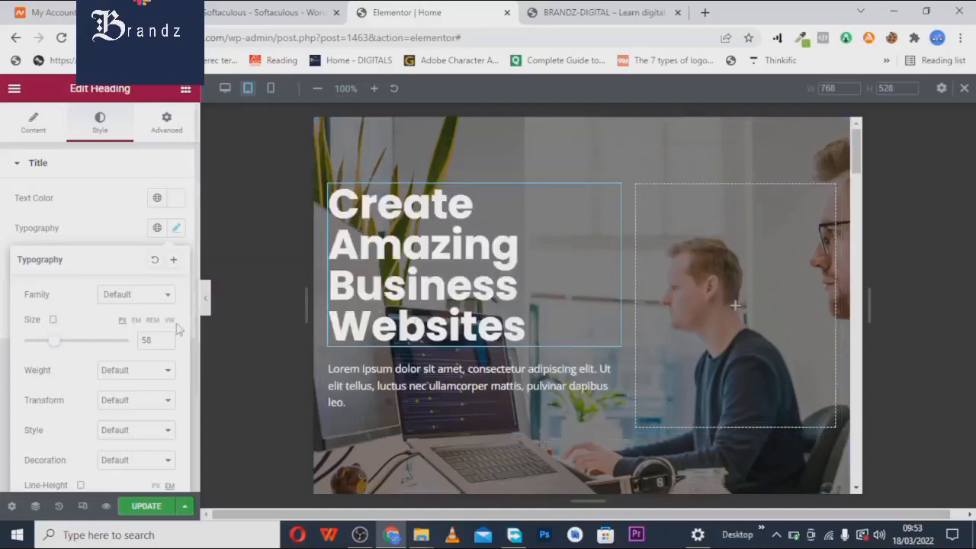
mouse_move(54, 350)
left_mouse_down()
mouse_move(69, 346)
mouse_move(43, 344)
left_mouse_up()
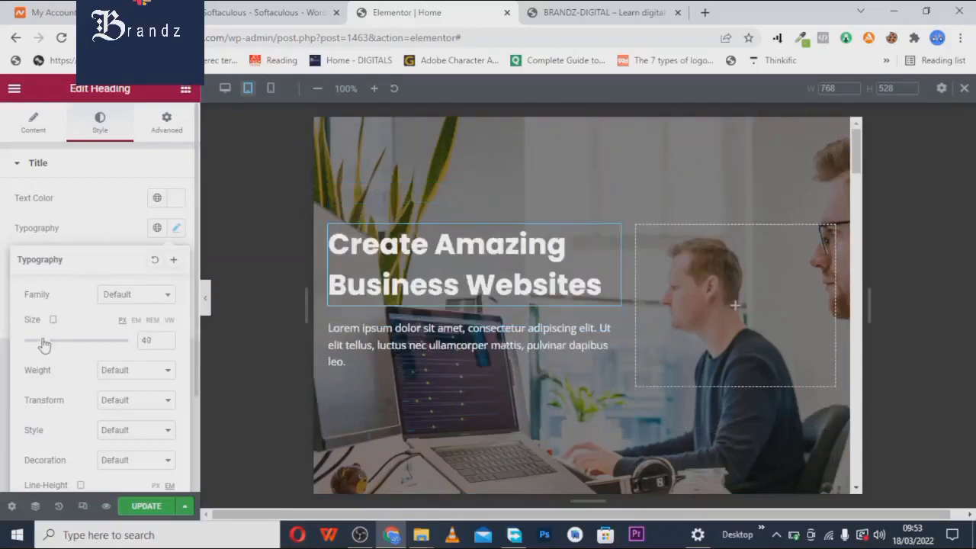
scroll(374, 279, "down", 2)
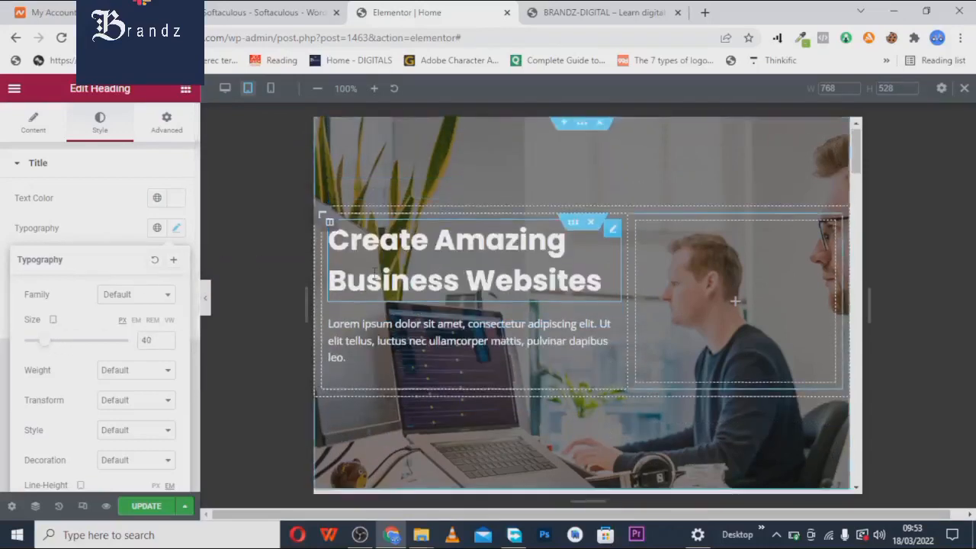
scroll(374, 279, "up", 2)
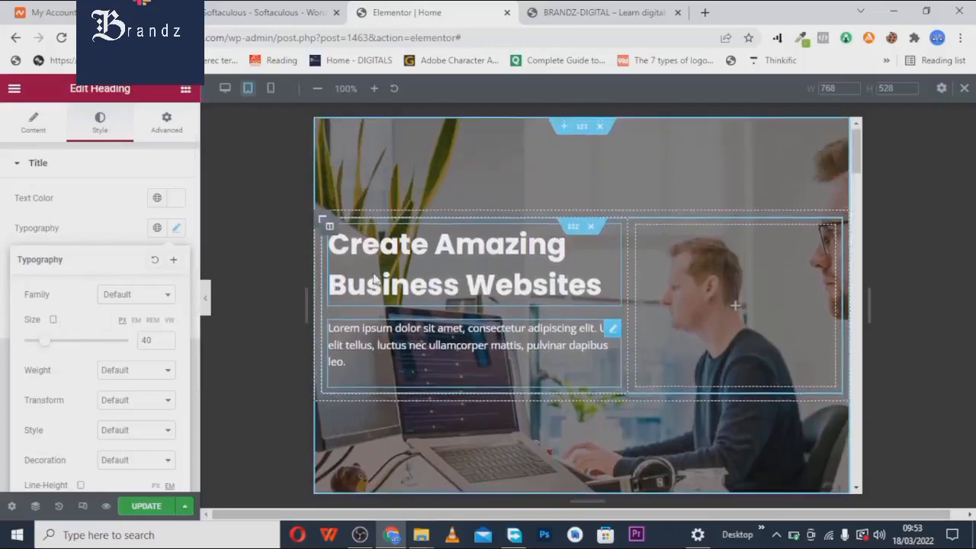
left_click(271, 89)
left_click(272, 90)
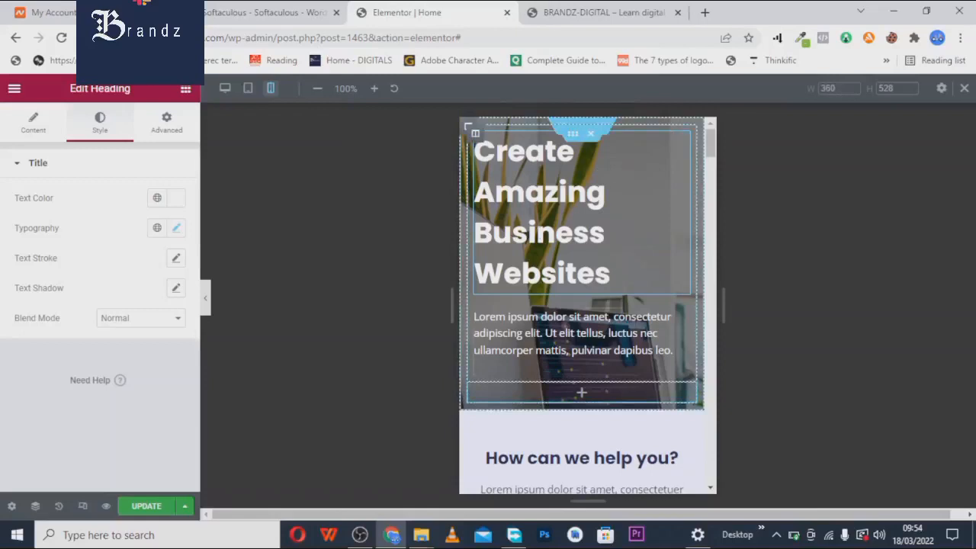
Set the mobile heading size to about 56, update the page, and view the live site.
left_click(176, 228)
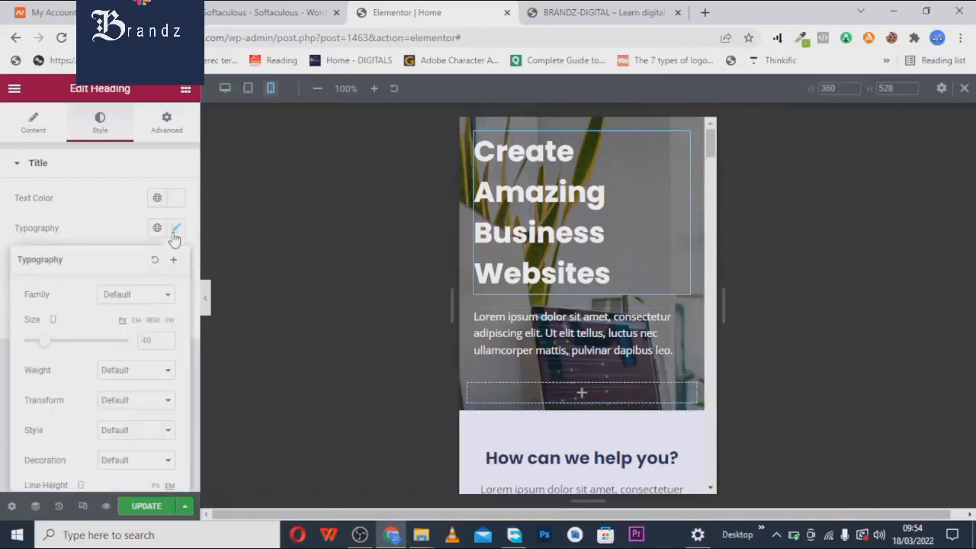
left_click_drag(40, 345, 56, 347)
left_click(87, 222)
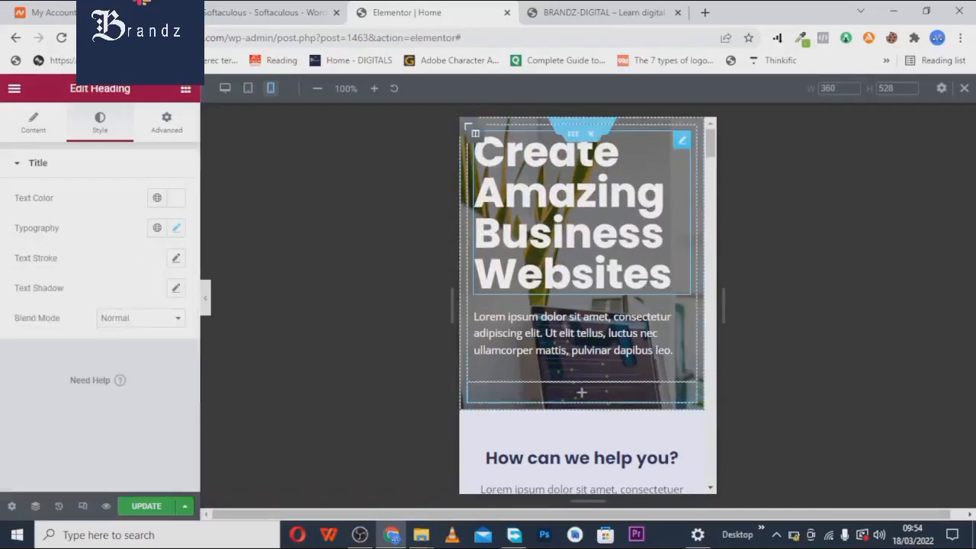
scroll(581, 305, "down", 2)
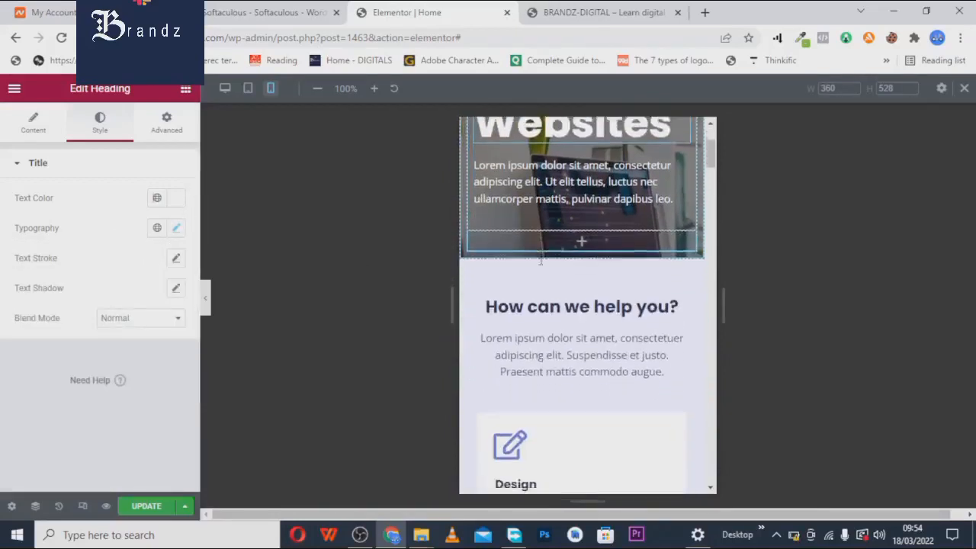
scroll(580, 305, "up", 2)
scroll(549, 301, "down", 18)
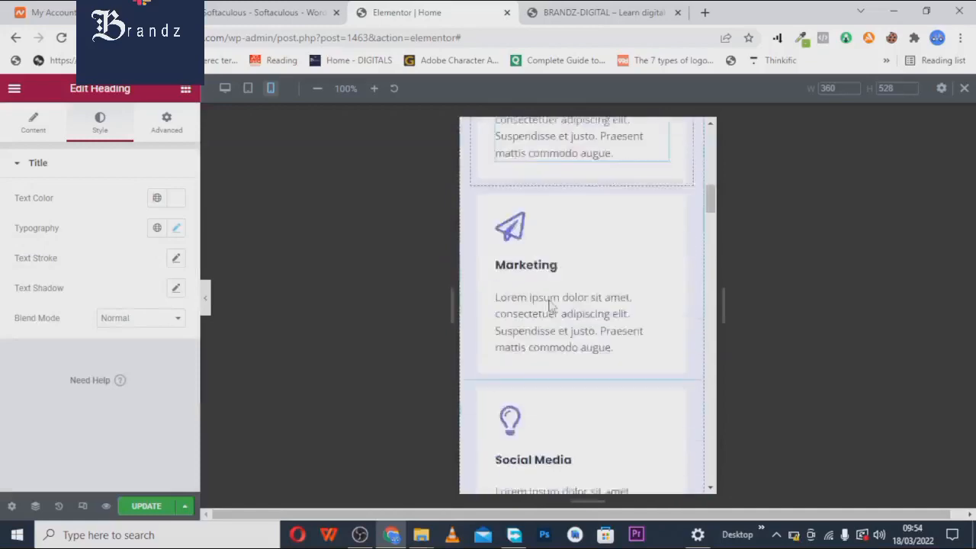
left_click(146, 506)
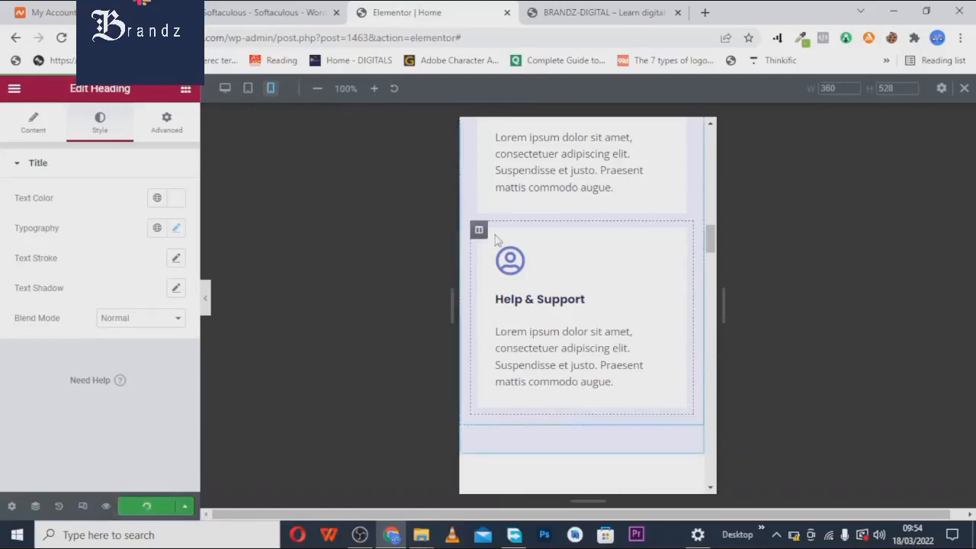
left_click(645, 9)
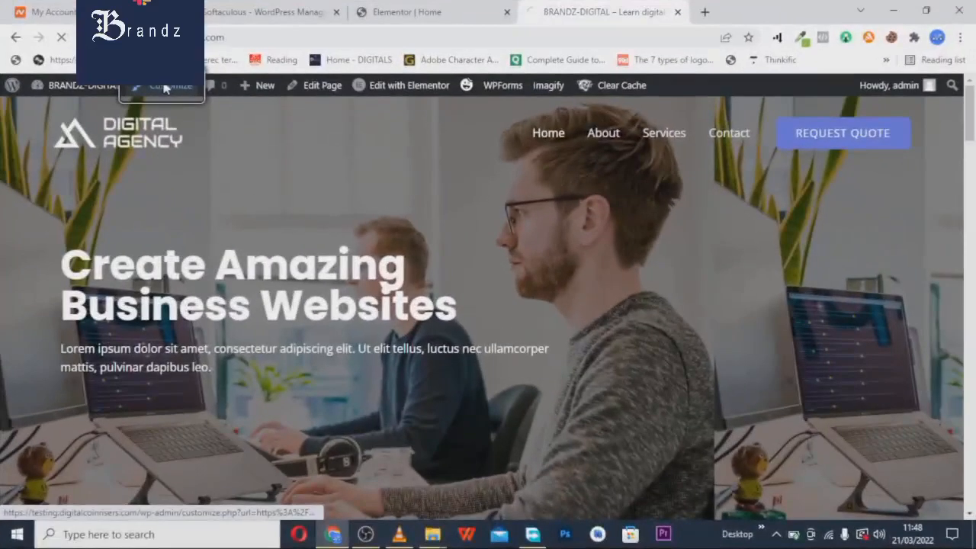
Launch the Customizer from the admin bar on the live homepage.
left_click(164, 89)
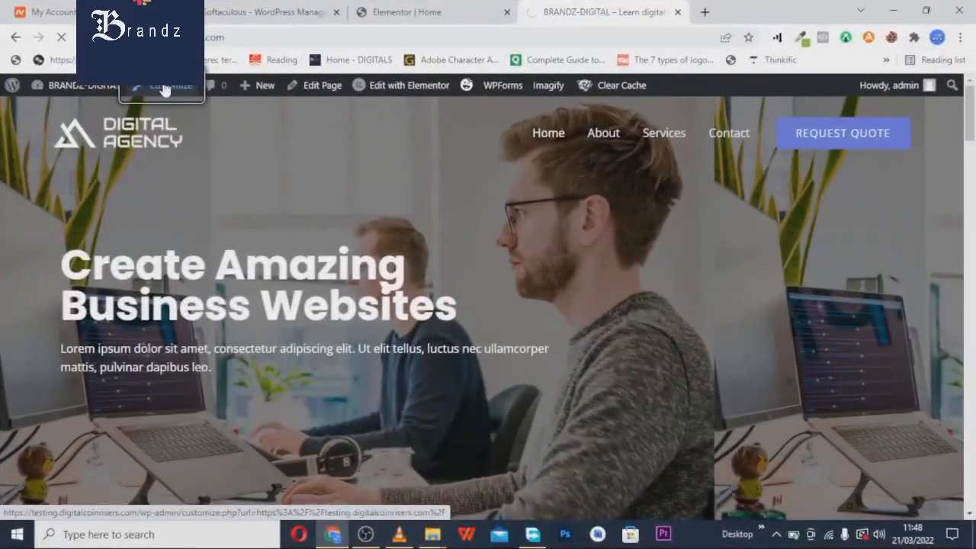
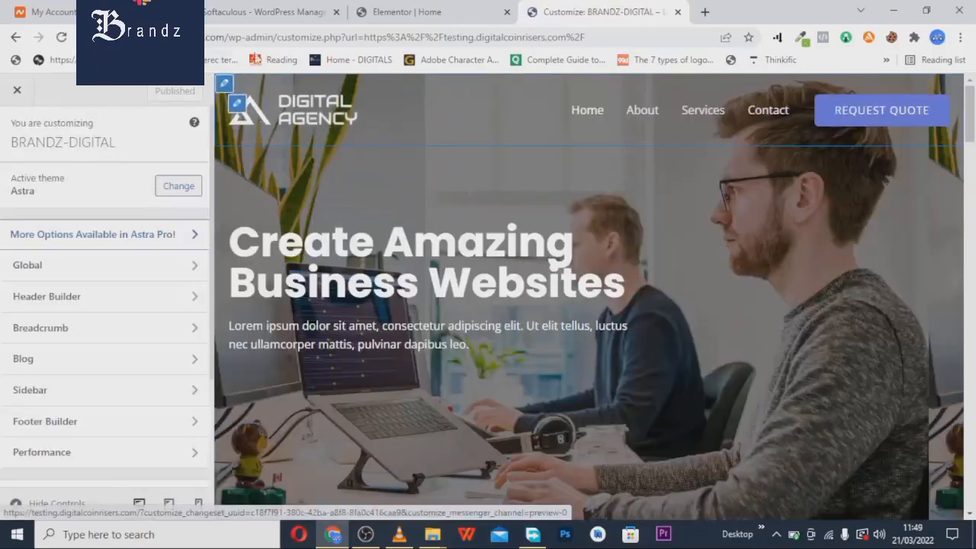
Look through the Global colour settings, then return to the main site settings list.
scroll(294, 323, "down", 4)
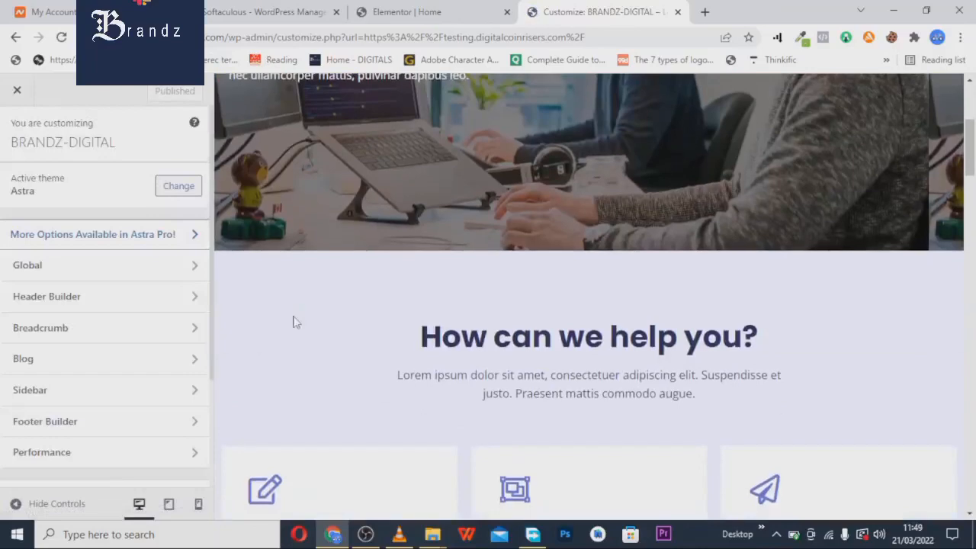
scroll(294, 322, "up", 4)
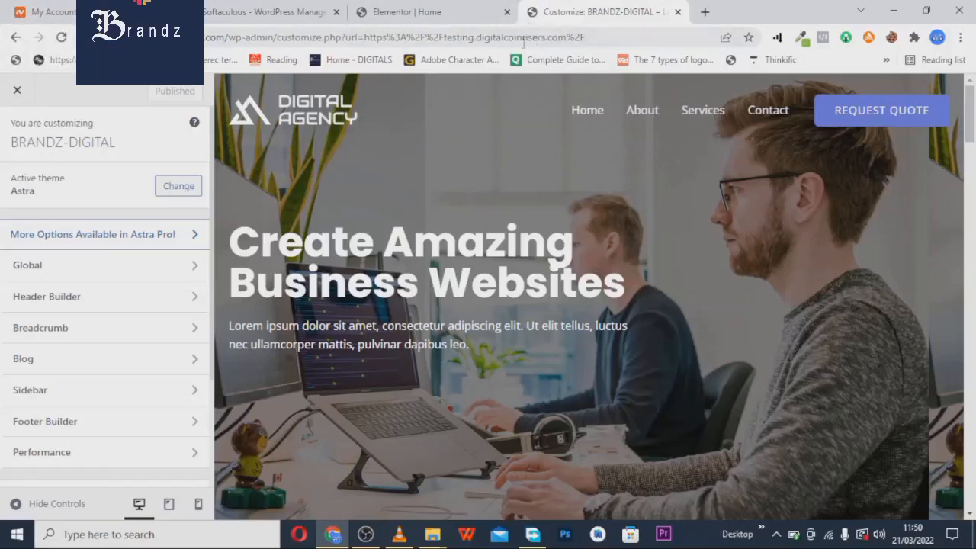
left_click(146, 266)
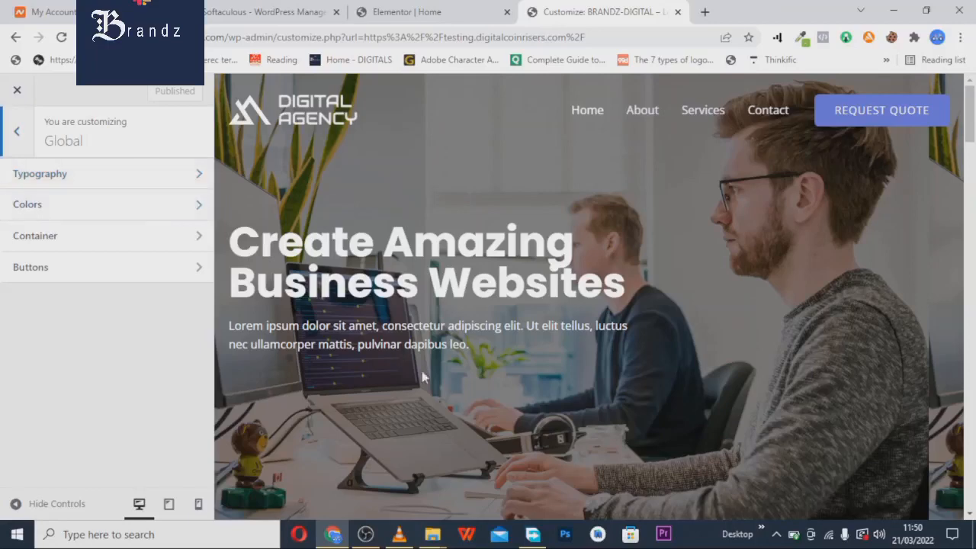
scroll(421, 373, "down", 10)
scroll(403, 474, "down", 3)
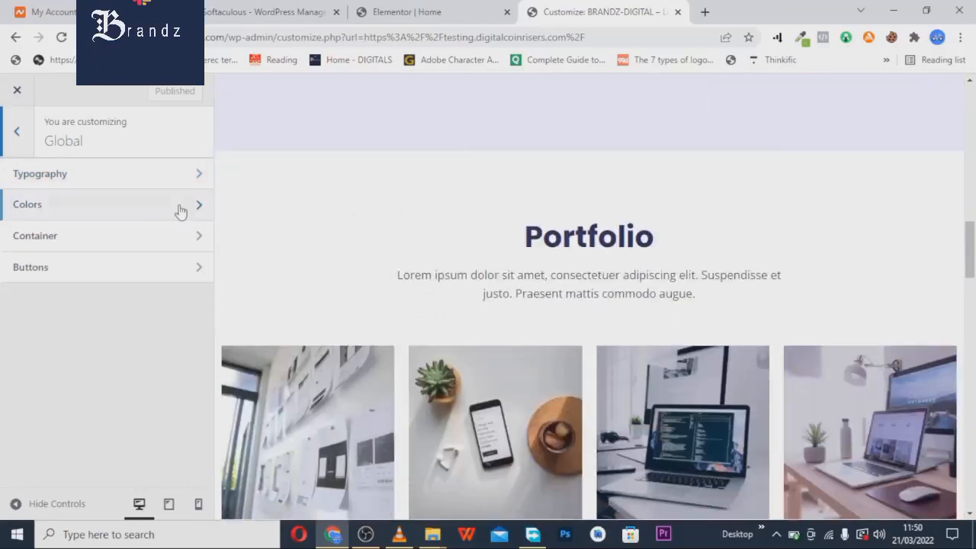
left_click(181, 211)
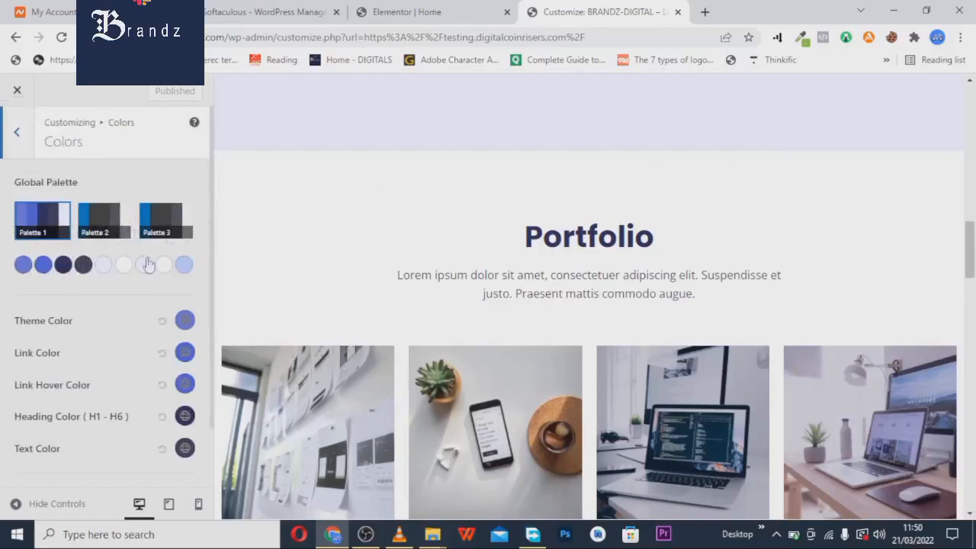
scroll(165, 244, "down", 1)
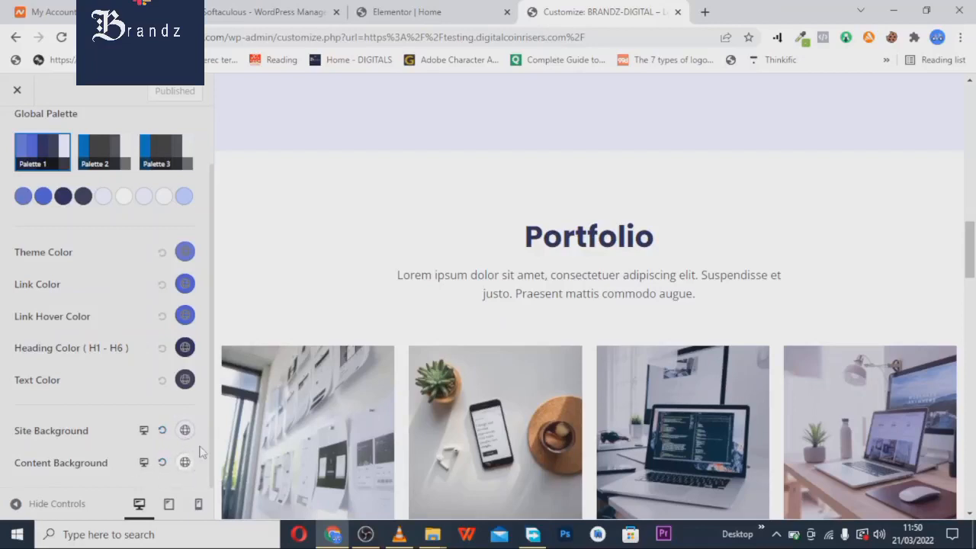
scroll(388, 224, "up", 10)
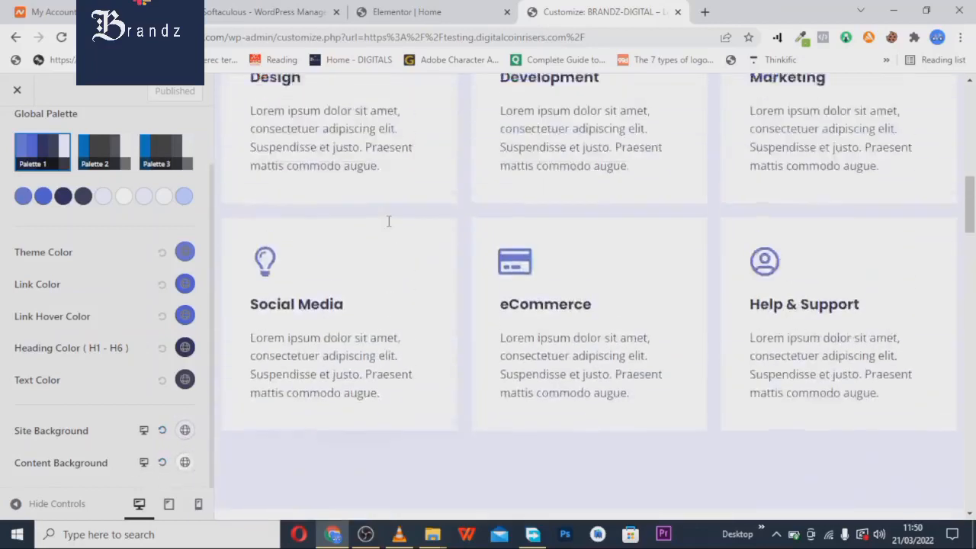
scroll(388, 221, "up", 6)
scroll(133, 179, "up", 2)
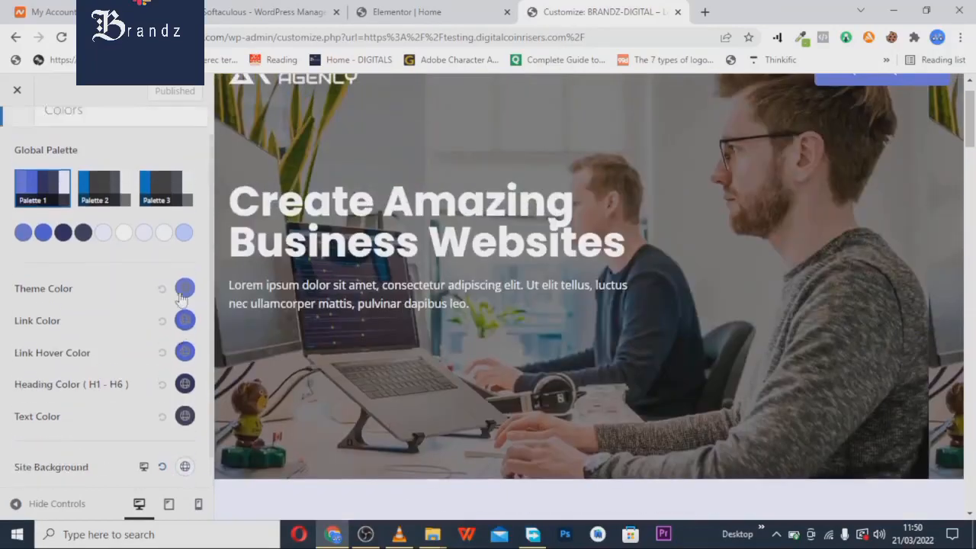
left_click(29, 158)
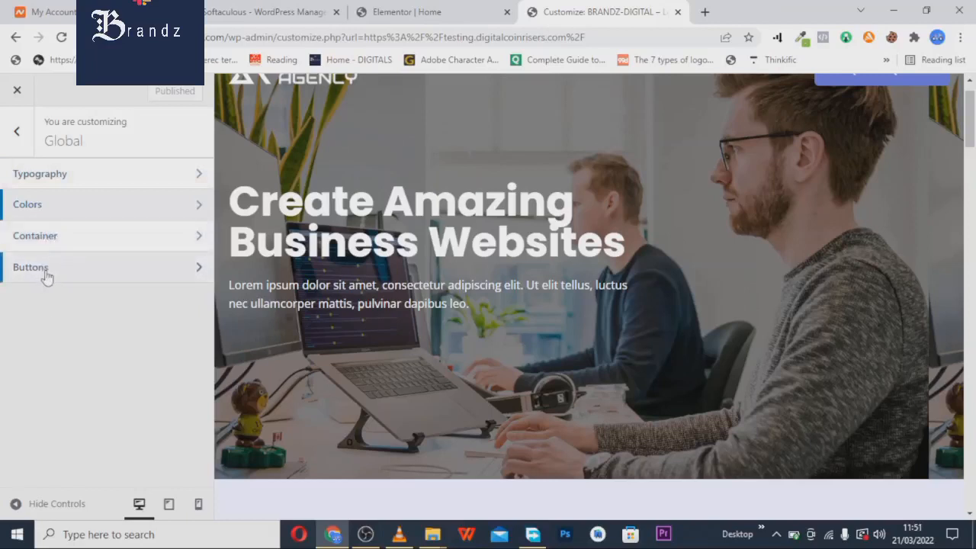
left_click(11, 150)
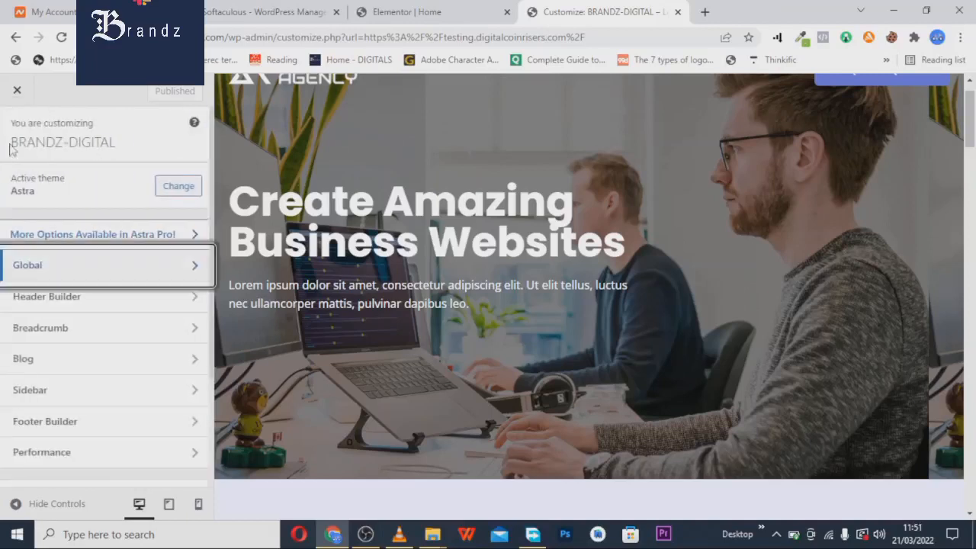
In the Header Builder, delete the Request Quote button element from the header row.
left_click(46, 302)
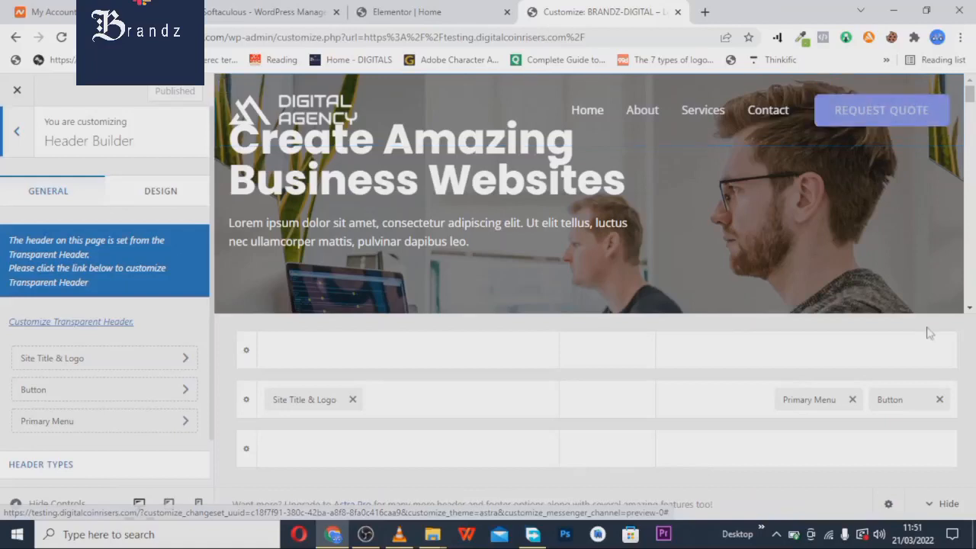
left_click(940, 400)
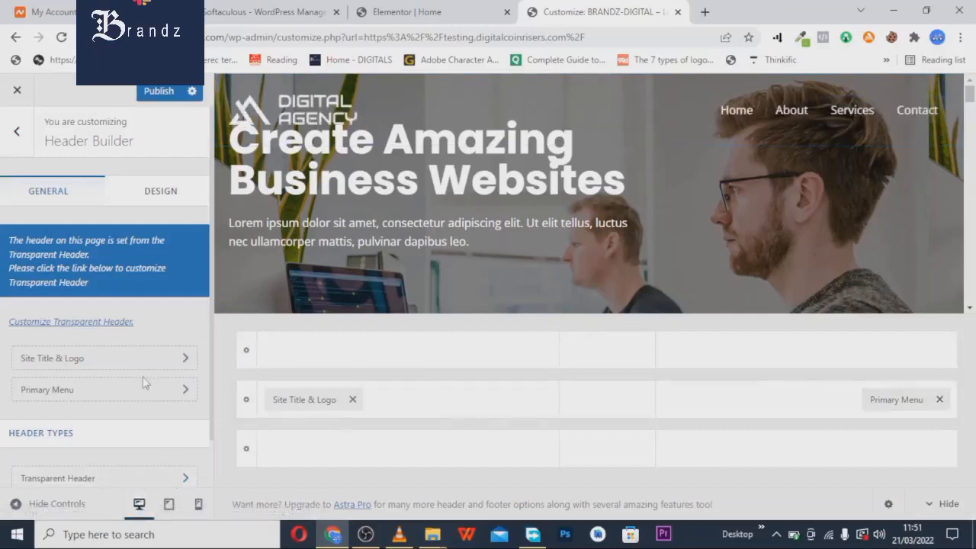
scroll(146, 407, "down", 1)
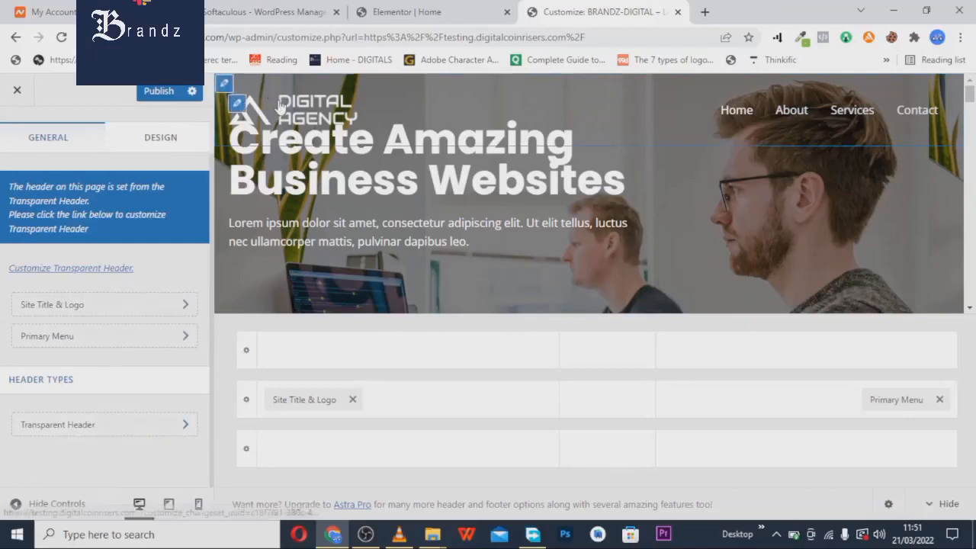
Upload Brandz-Logo.jpg and set it as the header logo, skipping cropping.
left_click(276, 401)
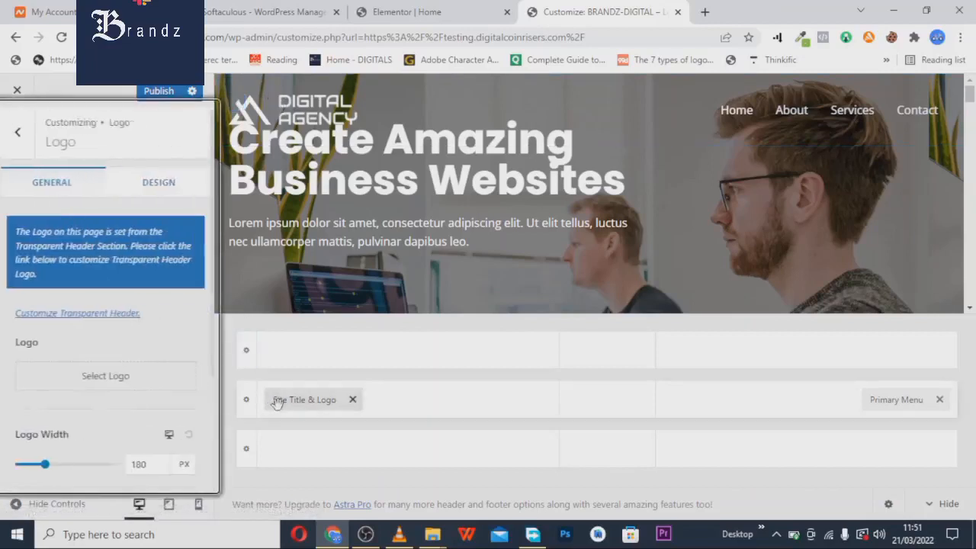
left_click(114, 379)
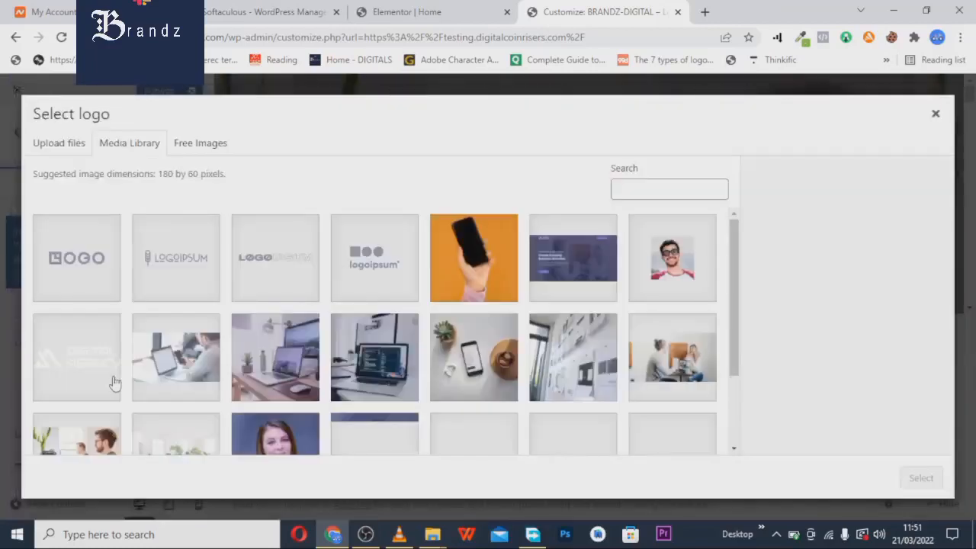
scroll(206, 405, "down", 2)
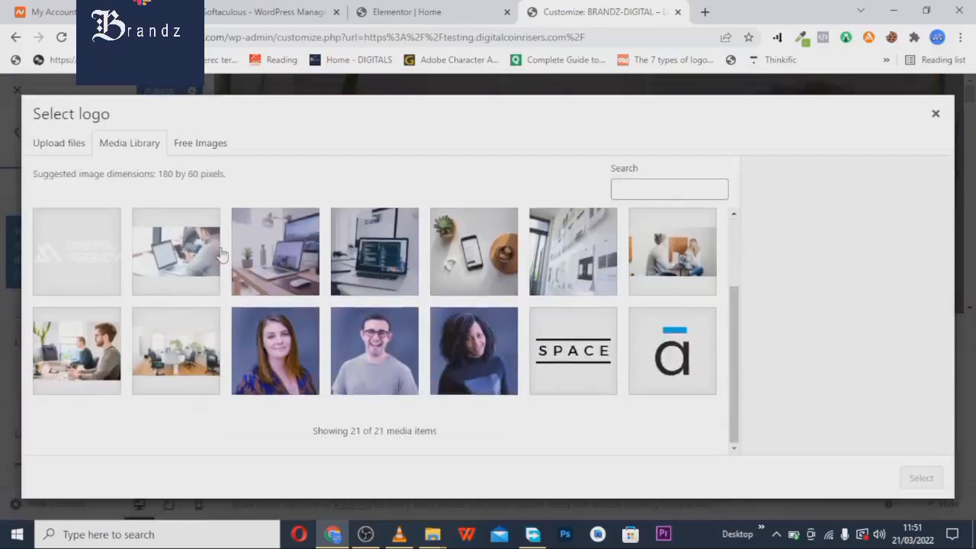
scroll(221, 254, "up", 3)
left_click(76, 151)
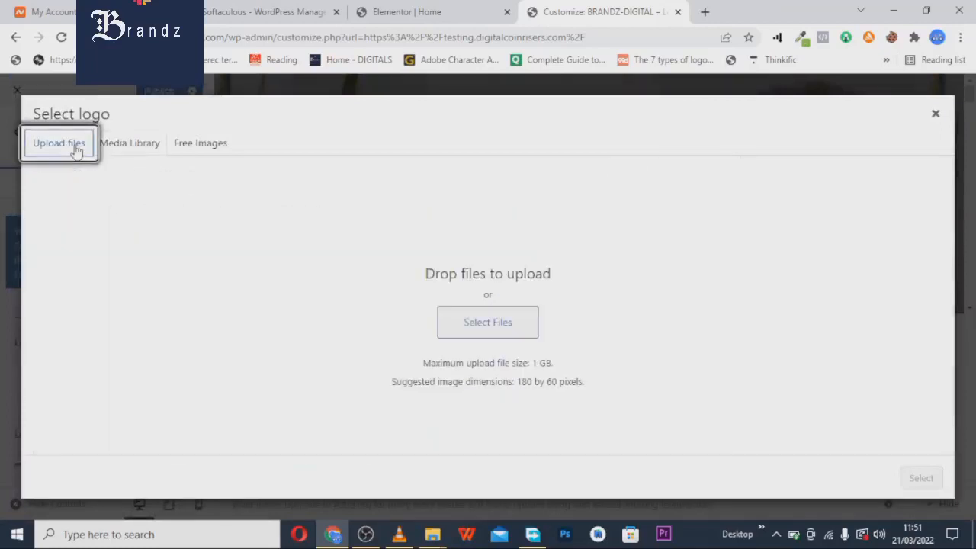
left_click(501, 326)
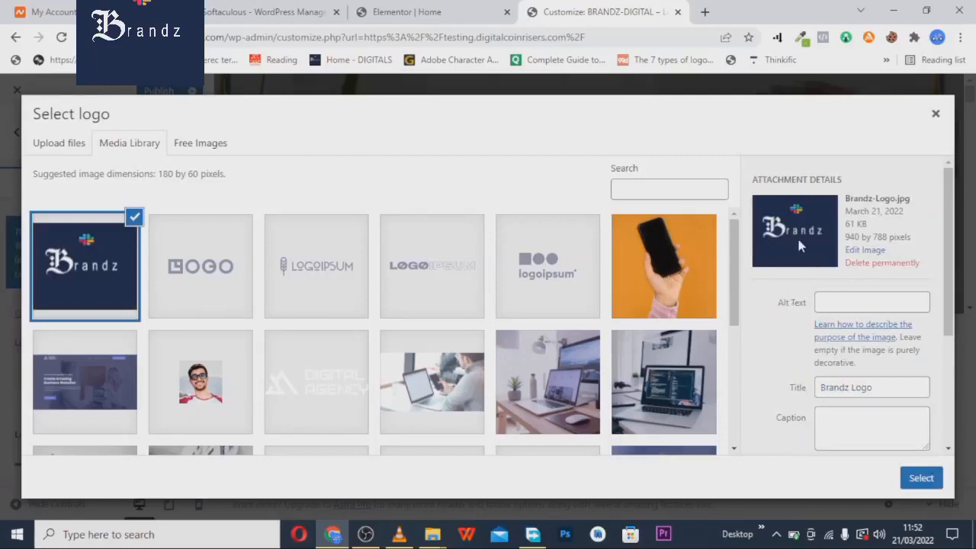
left_click(921, 478)
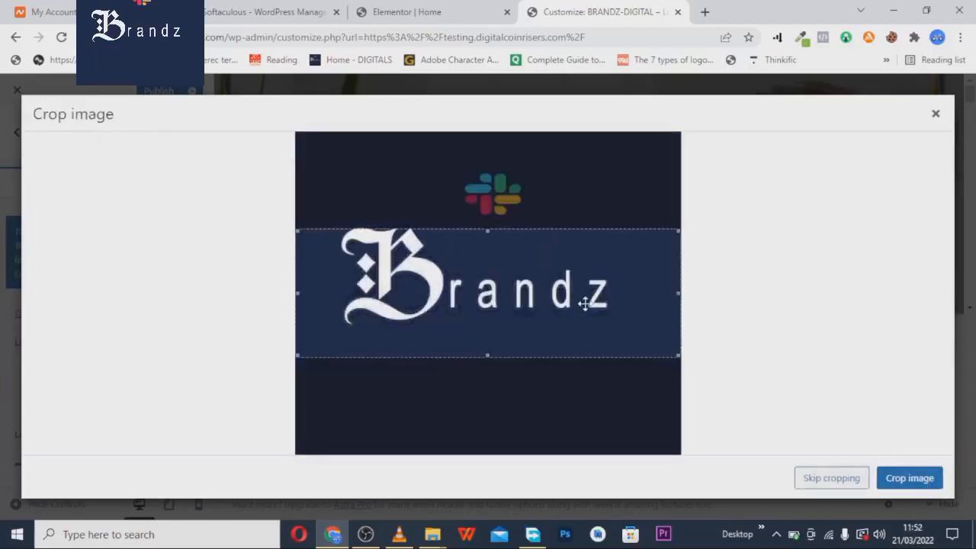
left_click(845, 478)
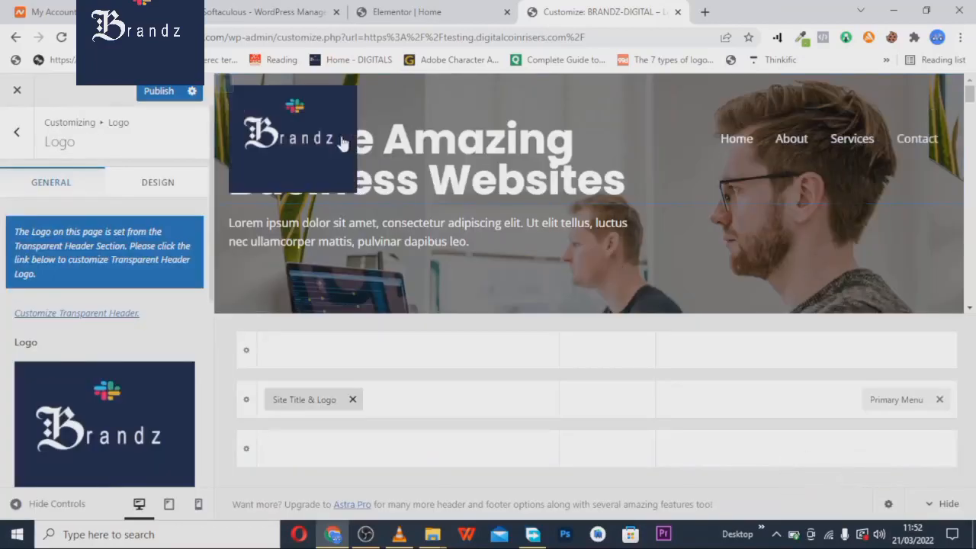
left_click(239, 106)
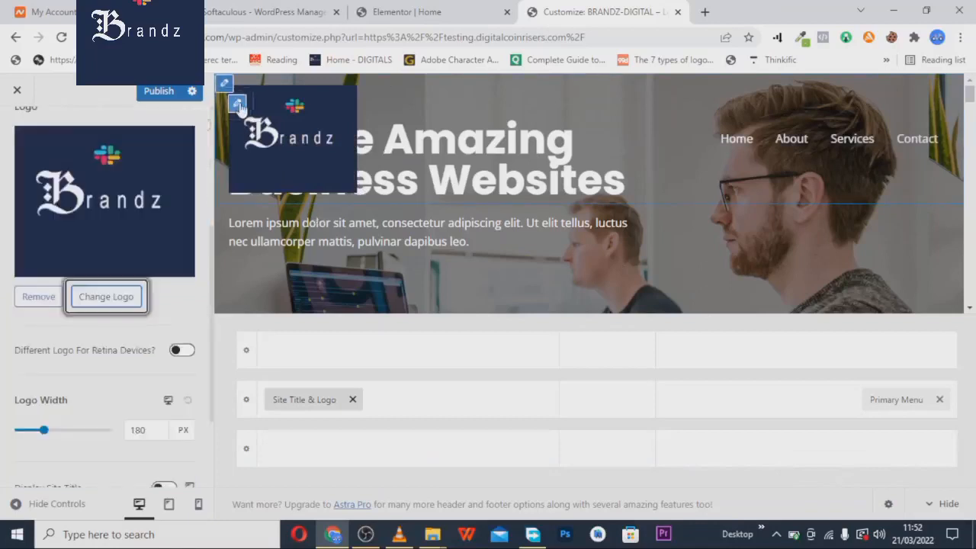
Reselect the Brandz logo for the header, then close the crop step without cropping.
left_click(91, 300)
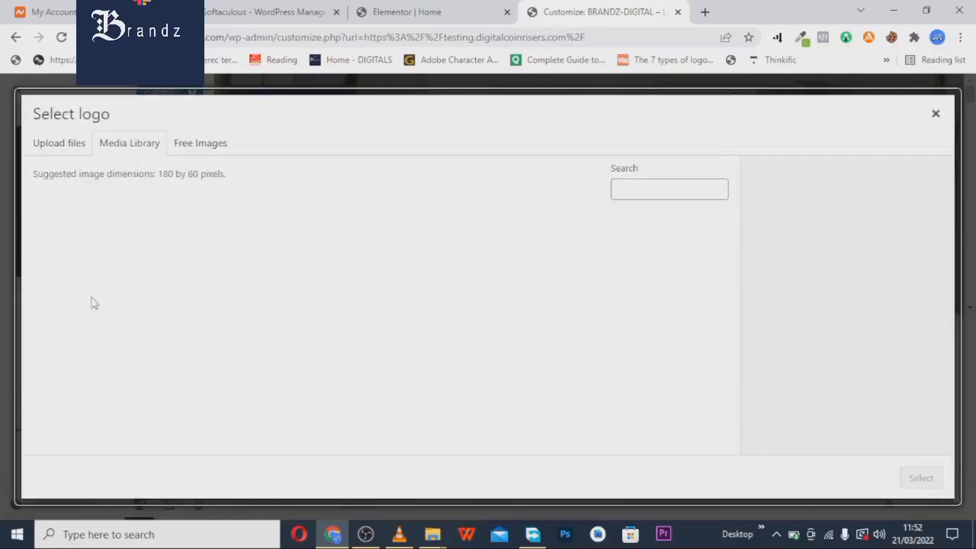
left_click(92, 275)
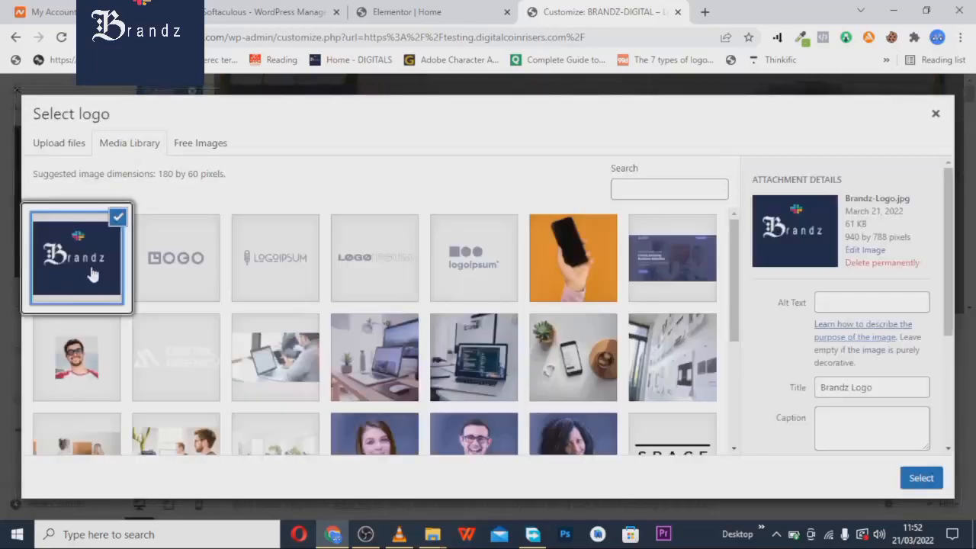
left_click(923, 478)
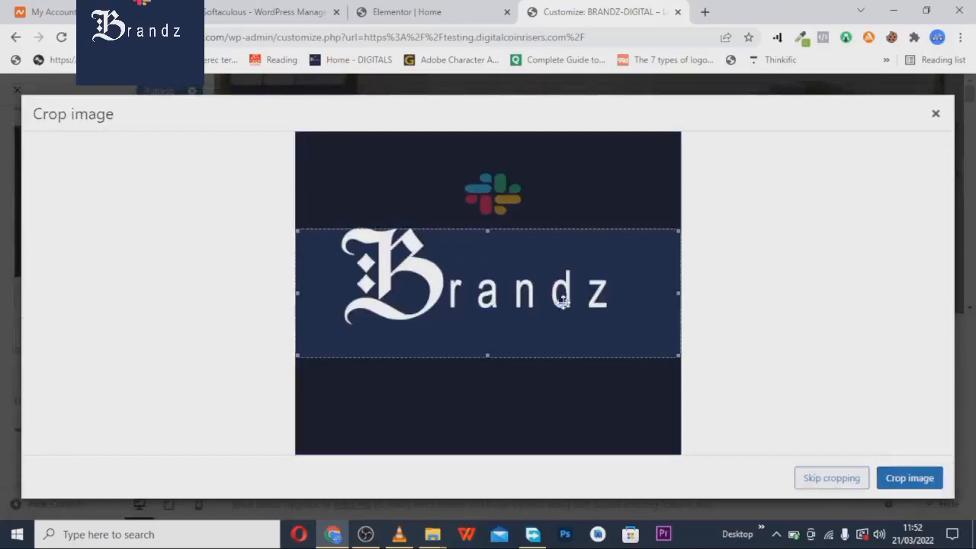
left_click(936, 116)
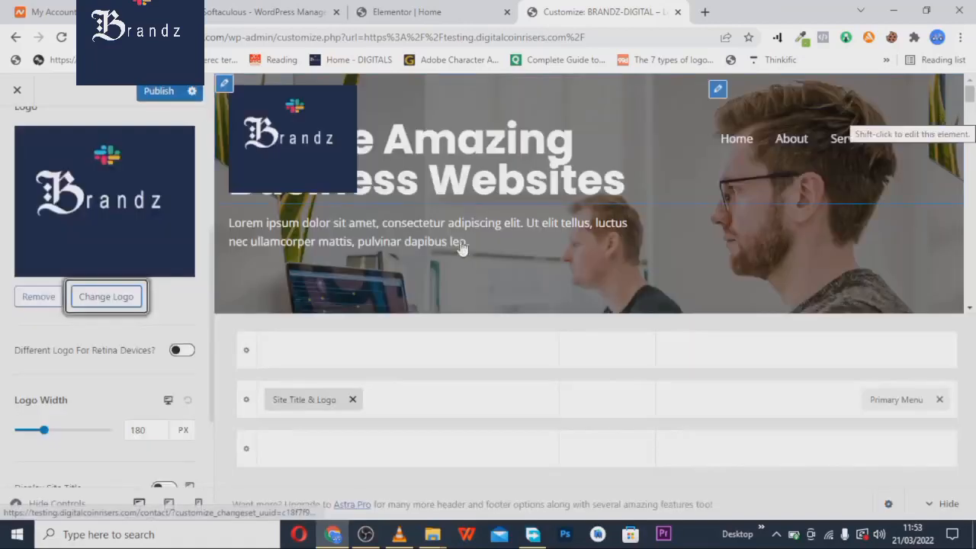
Pick the Brandz logo again and crop it to the wordmark band with the default box.
left_click(105, 297)
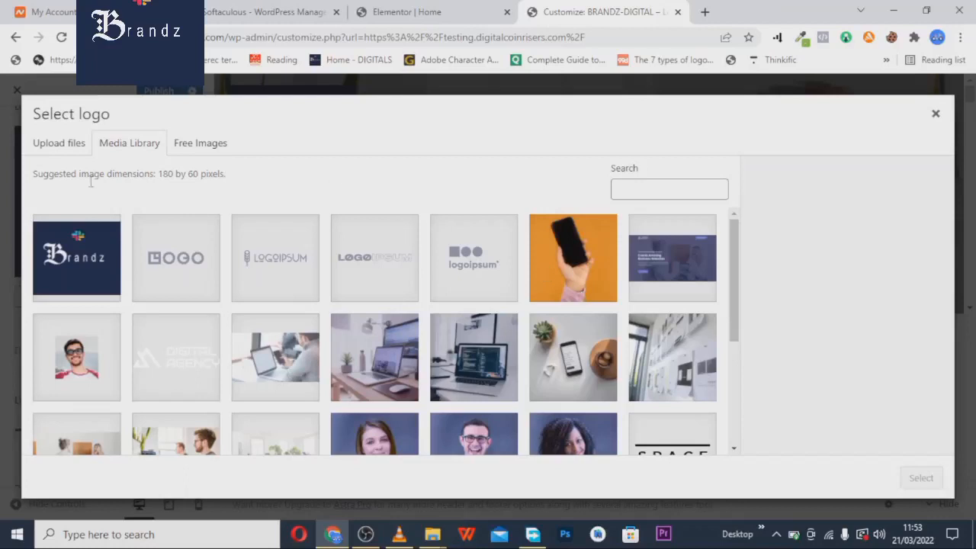
left_click(77, 259)
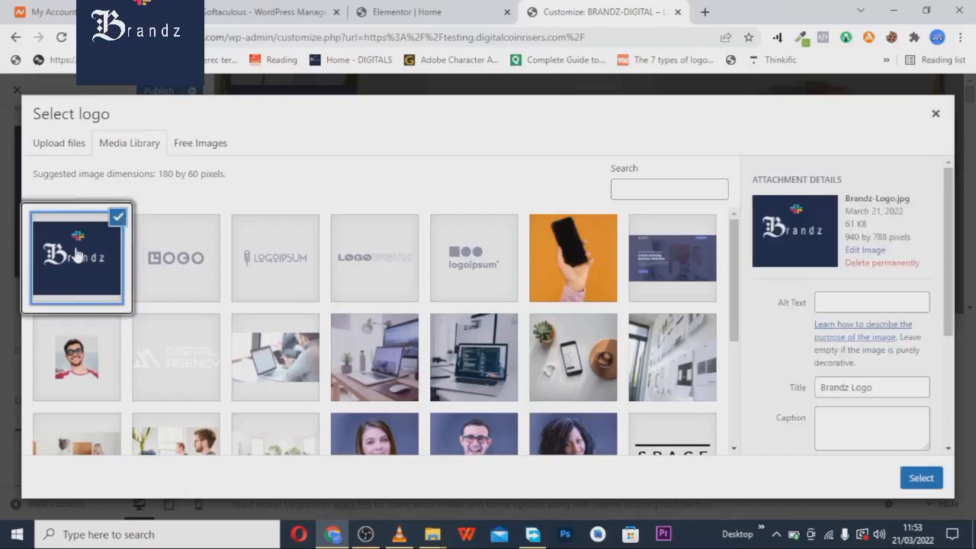
left_click(864, 250)
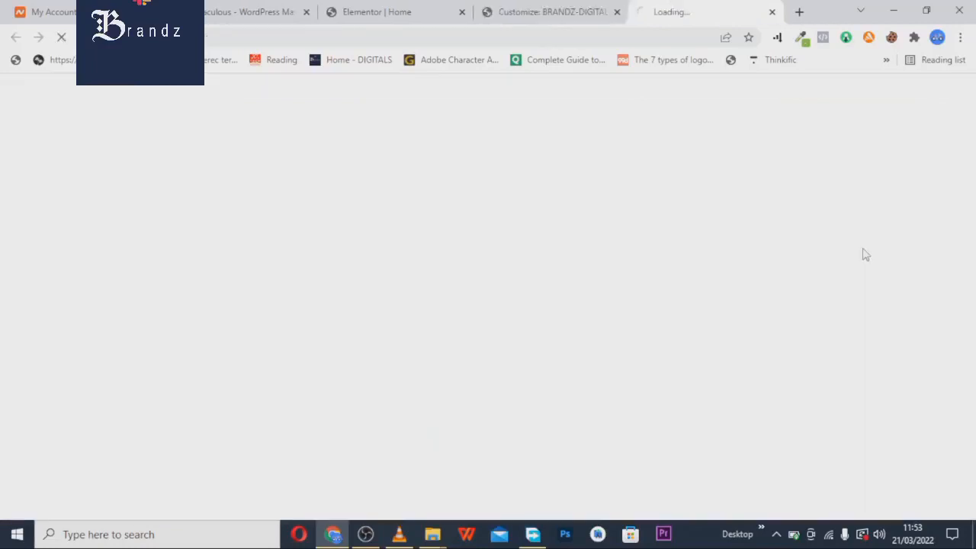
left_click(772, 11)
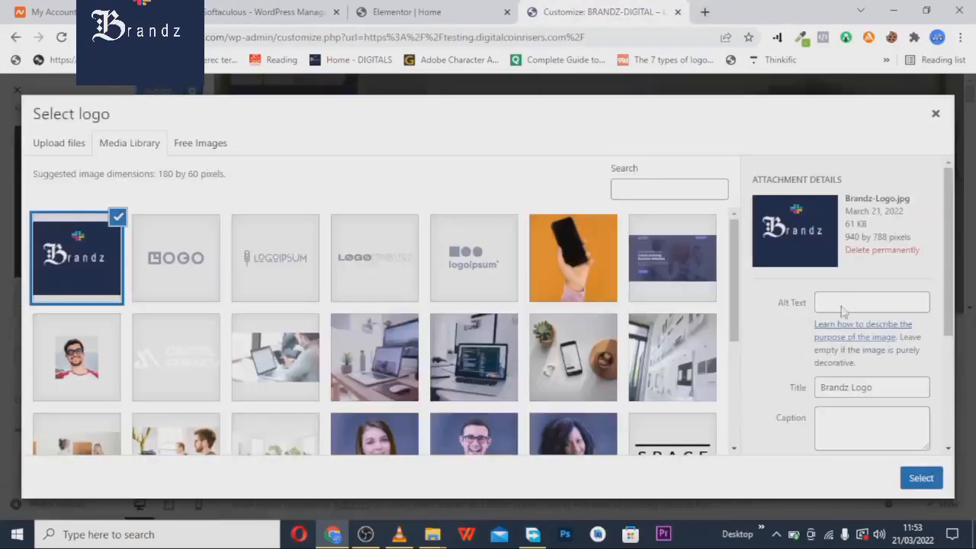
left_click(923, 479)
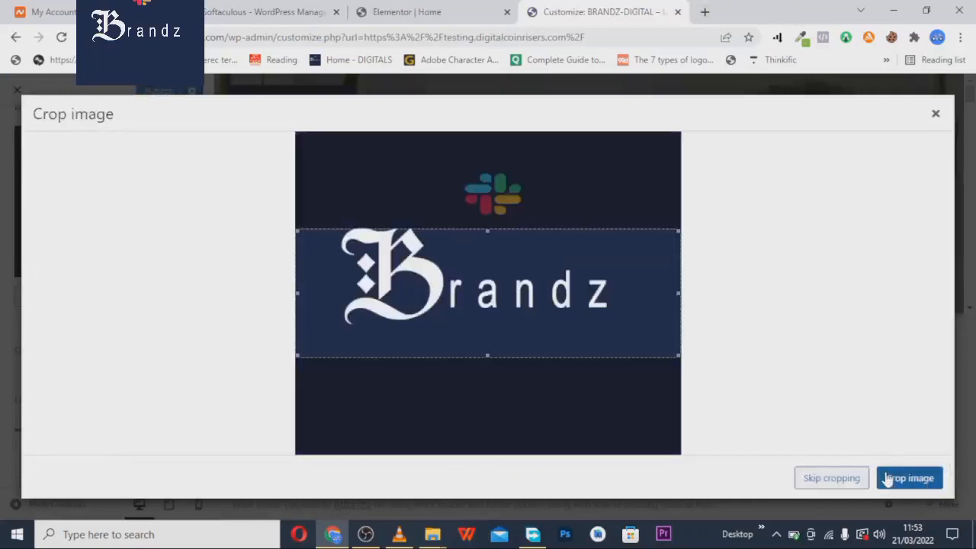
left_click(887, 477)
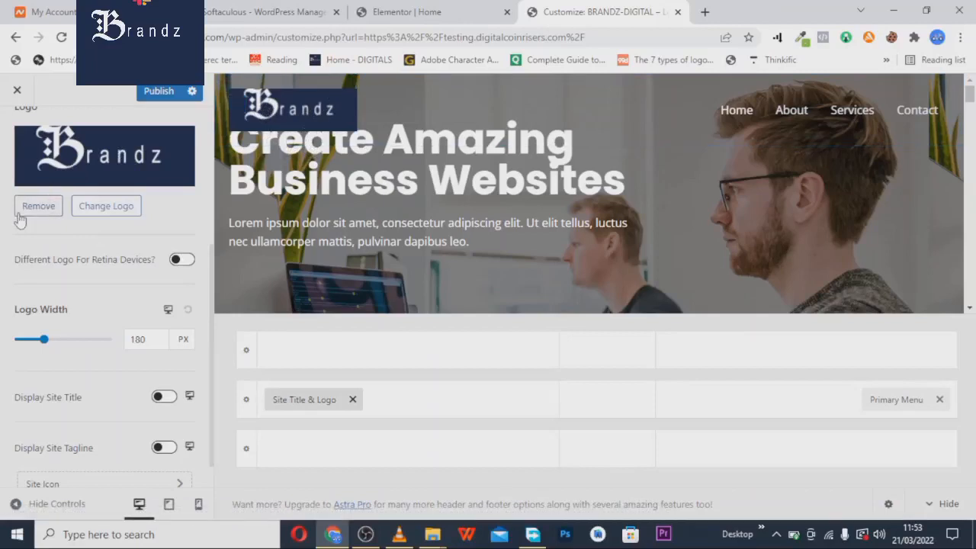
Upload the new white Brandz logo and crop it as the 180 px header logo.
left_click(82, 210)
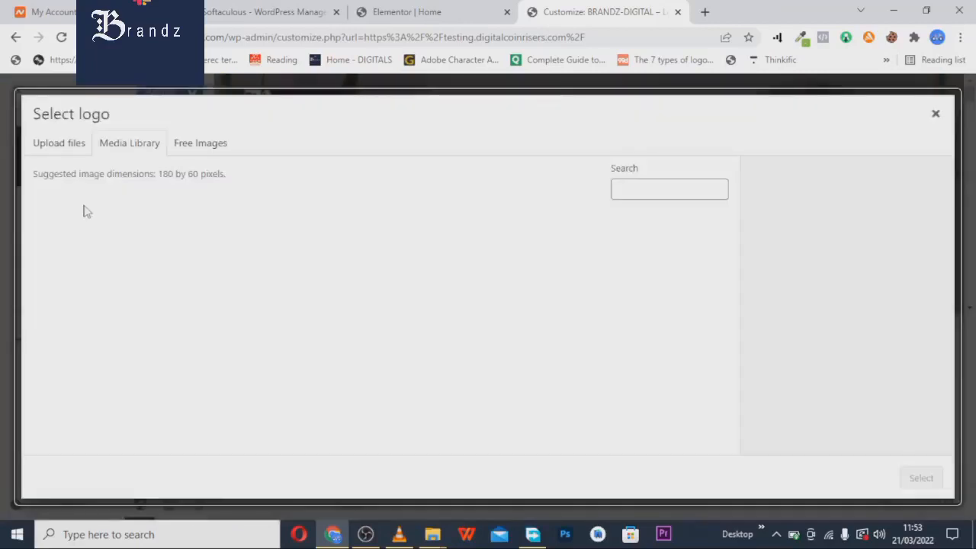
left_click(60, 149)
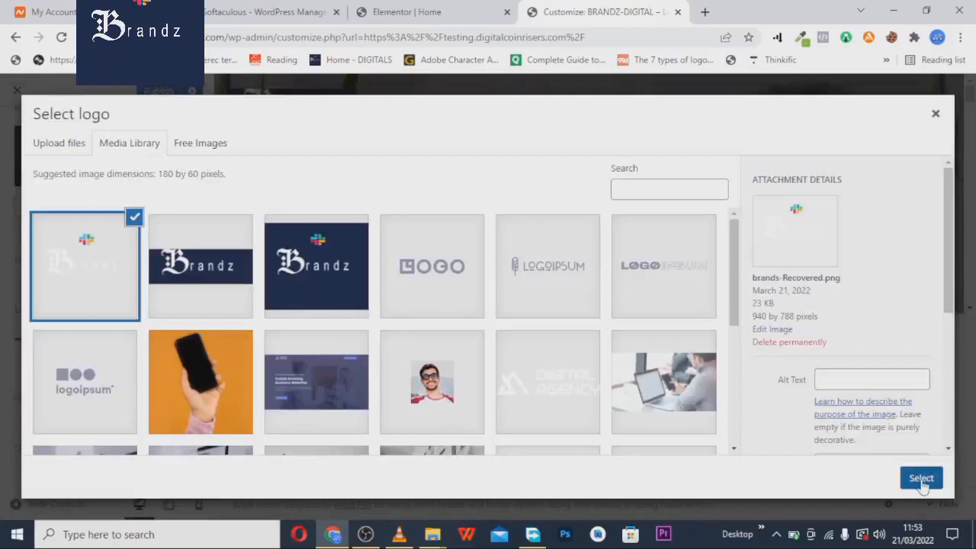
left_click(921, 478)
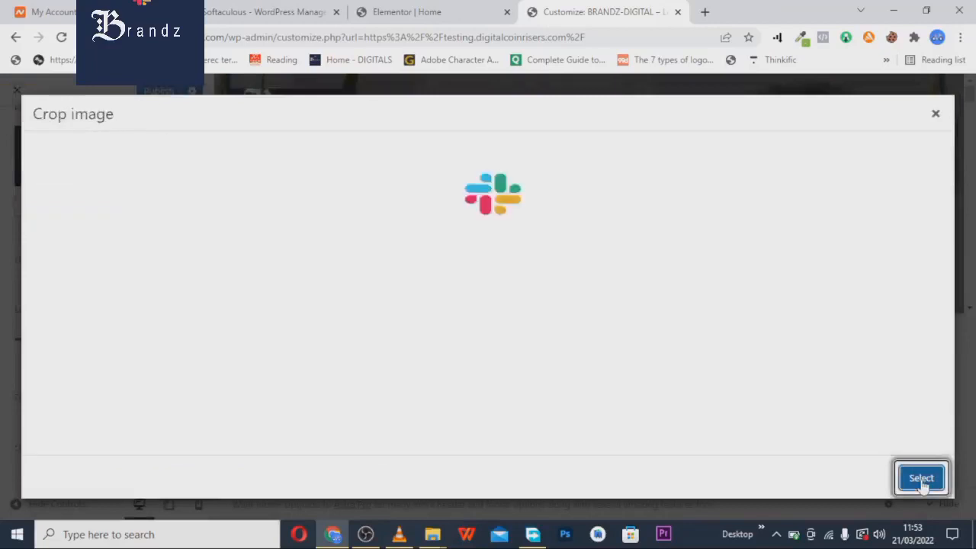
left_click(909, 478)
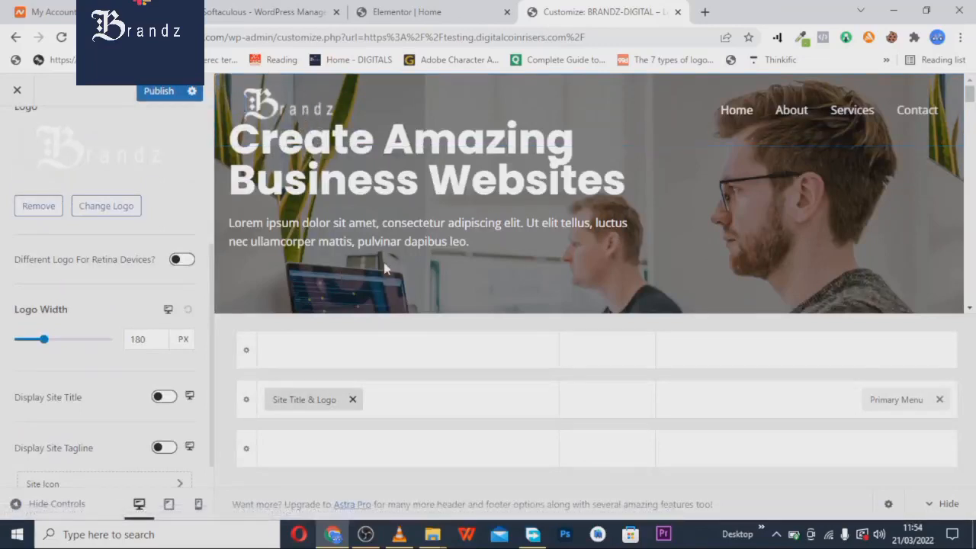
scroll(385, 268, "down", 5)
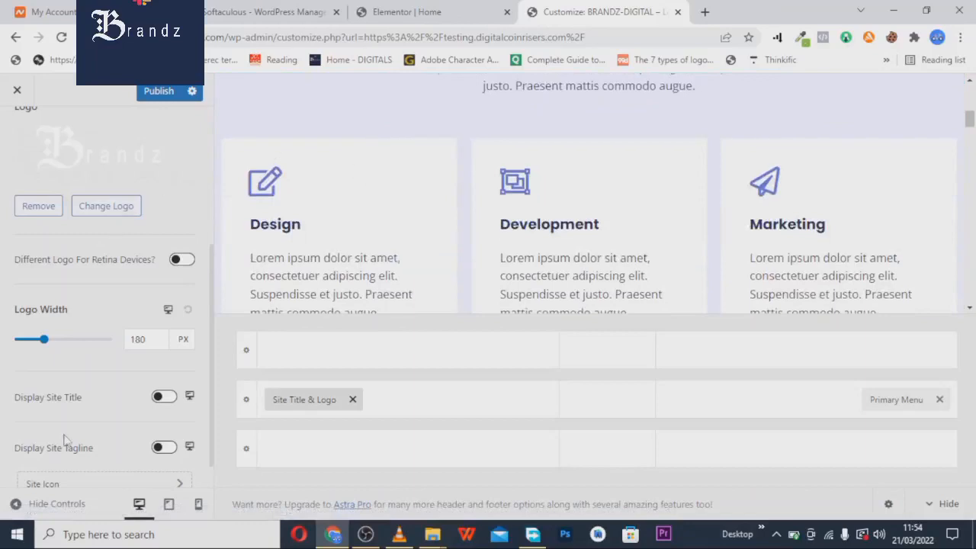
scroll(77, 397, "down", 1)
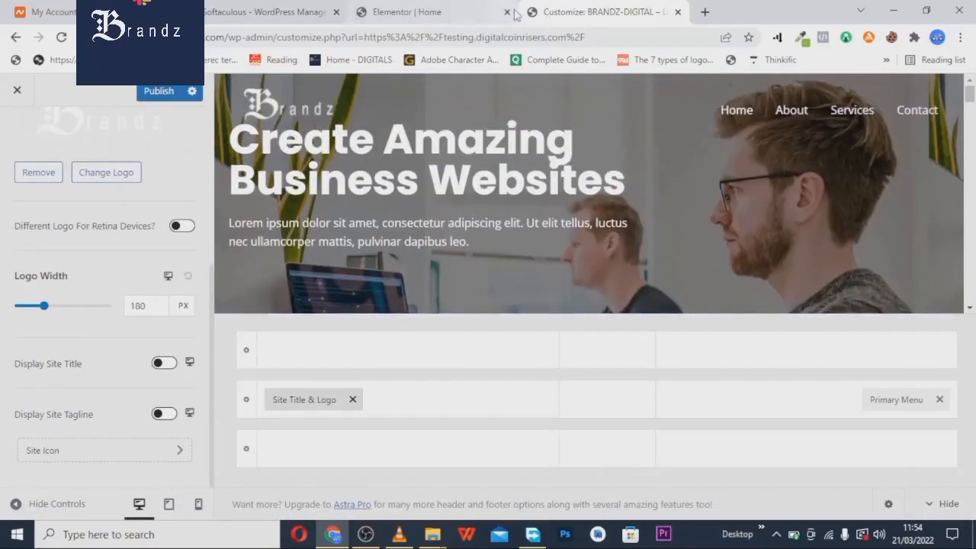
Set the navy Brandz logo from the Media Library as the square-cropped site icon.
left_click(95, 453)
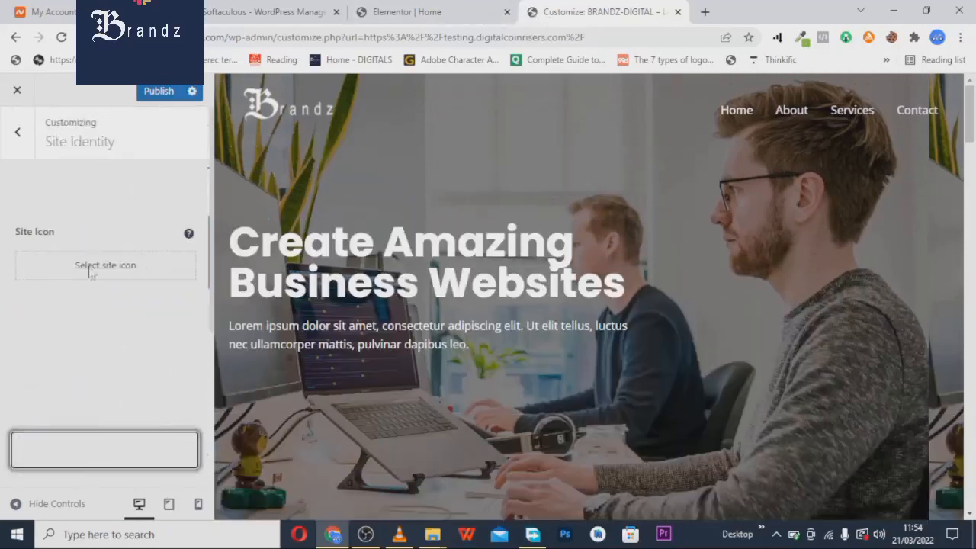
left_click(99, 269)
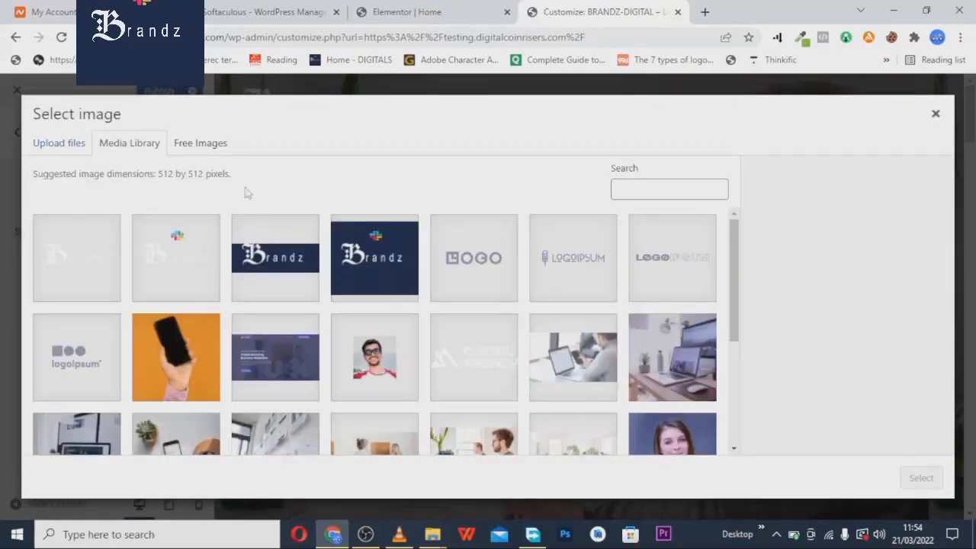
left_click(346, 259)
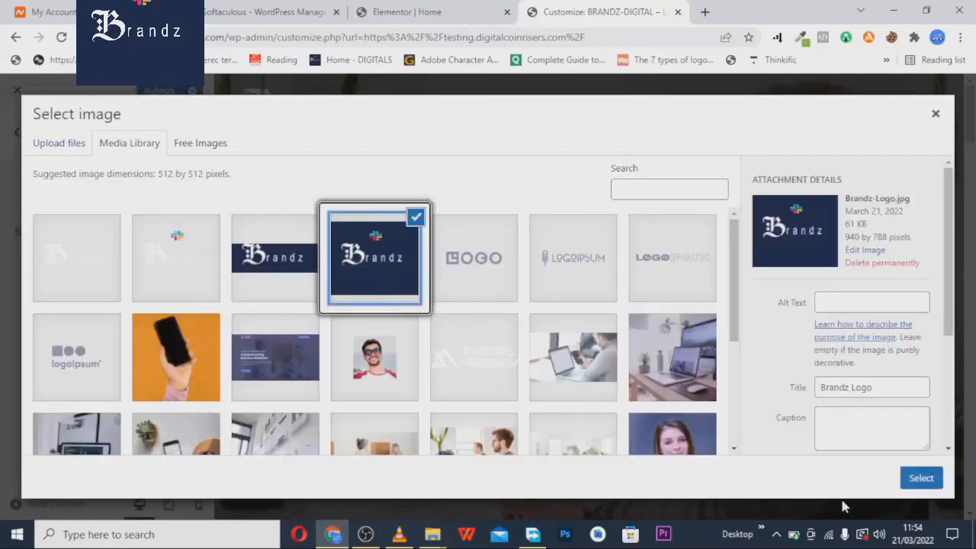
left_click(920, 477)
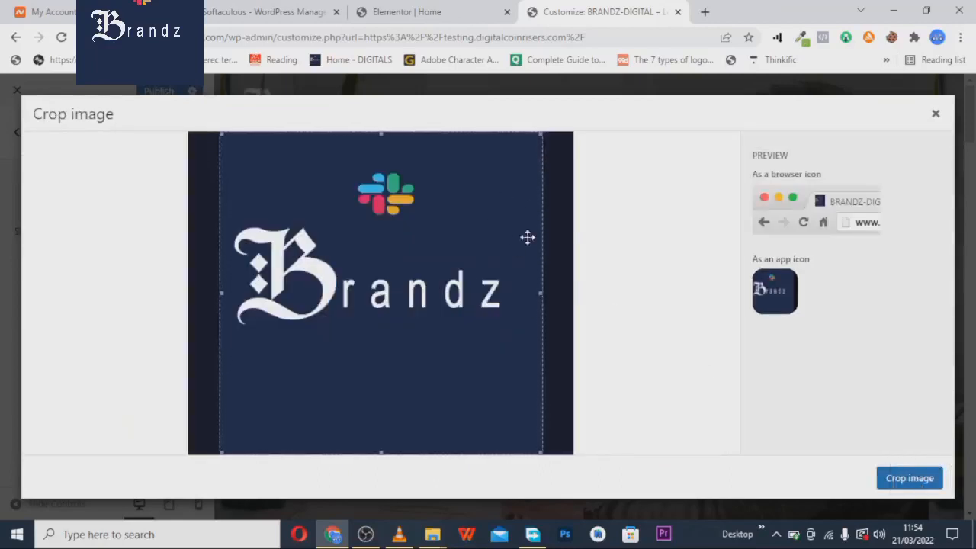
left_click(911, 482)
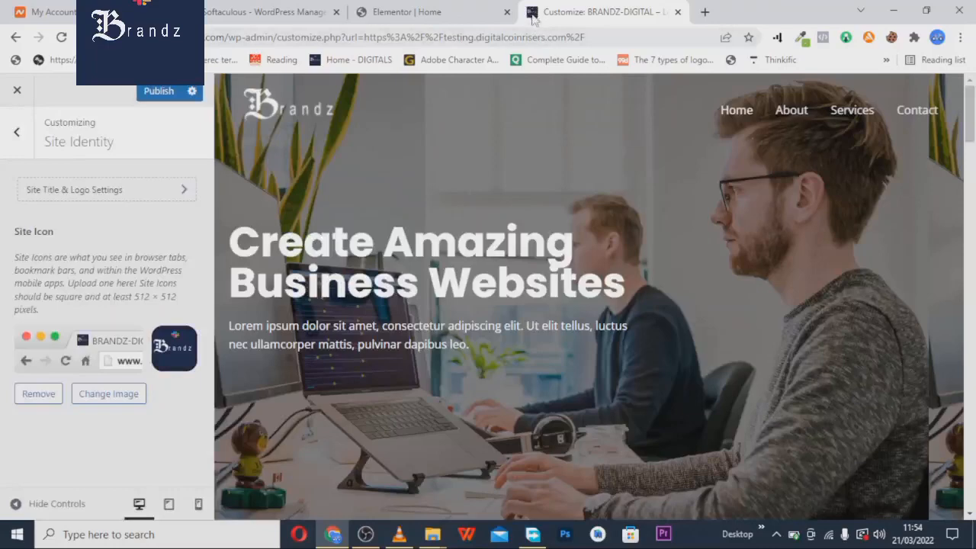
Return to the main Customizer menu and open the footer from the preview's edit pencil.
scroll(467, 314, "down", 5)
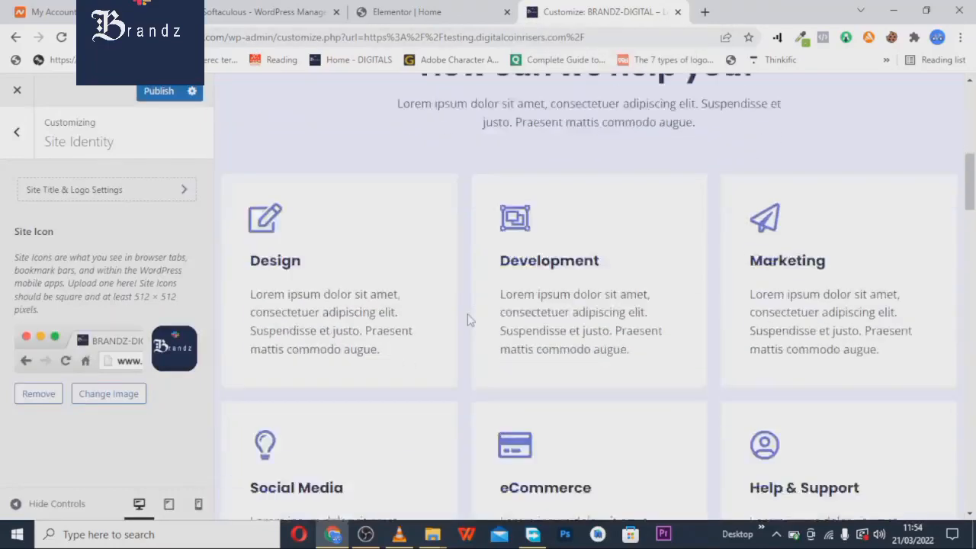
scroll(468, 317, "down", 10)
scroll(467, 317, "up", 5)
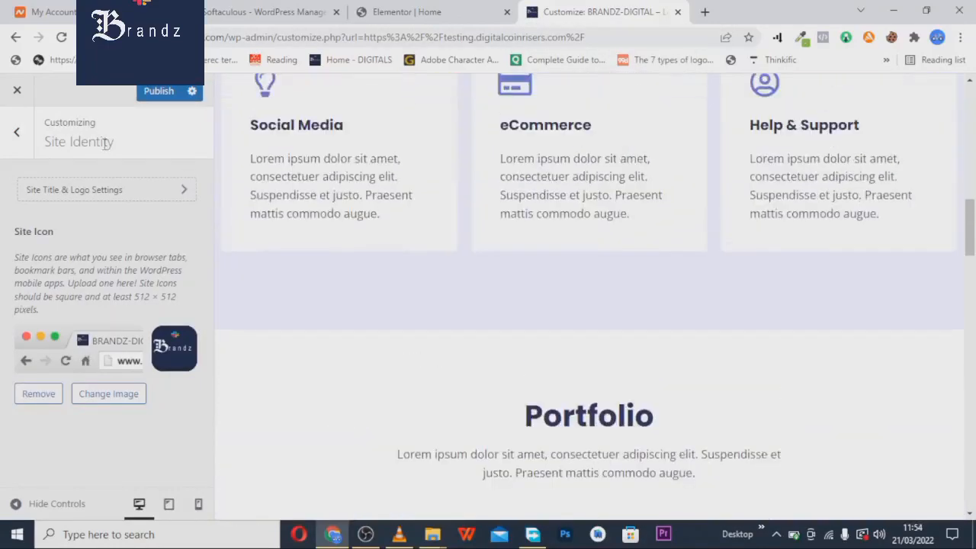
left_click(16, 131)
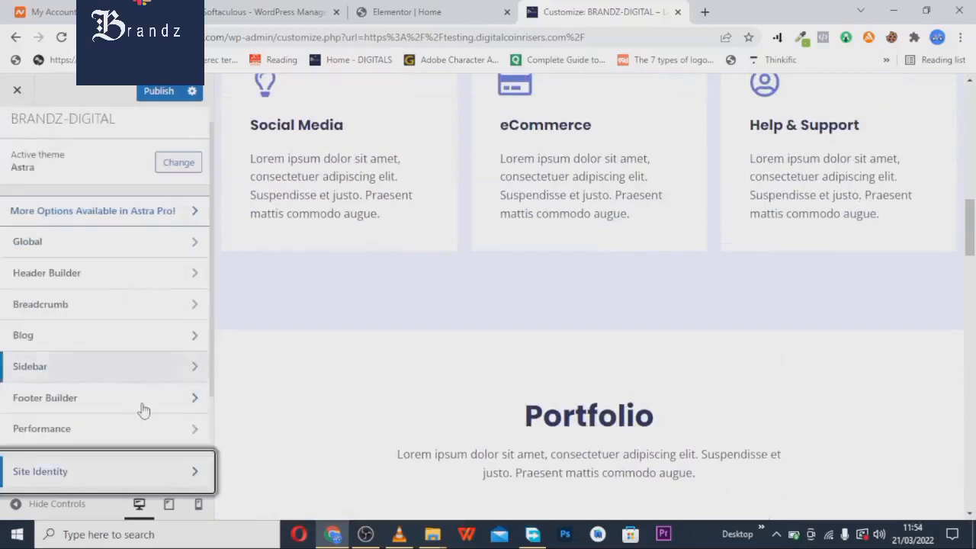
scroll(141, 410, "down", 3)
scroll(492, 364, "down", 5)
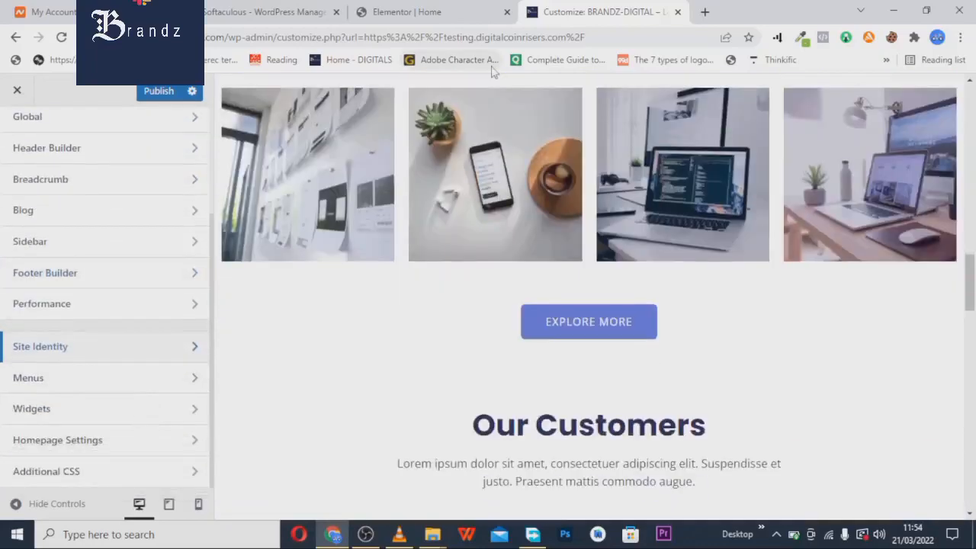
scroll(743, 179, "down", 15)
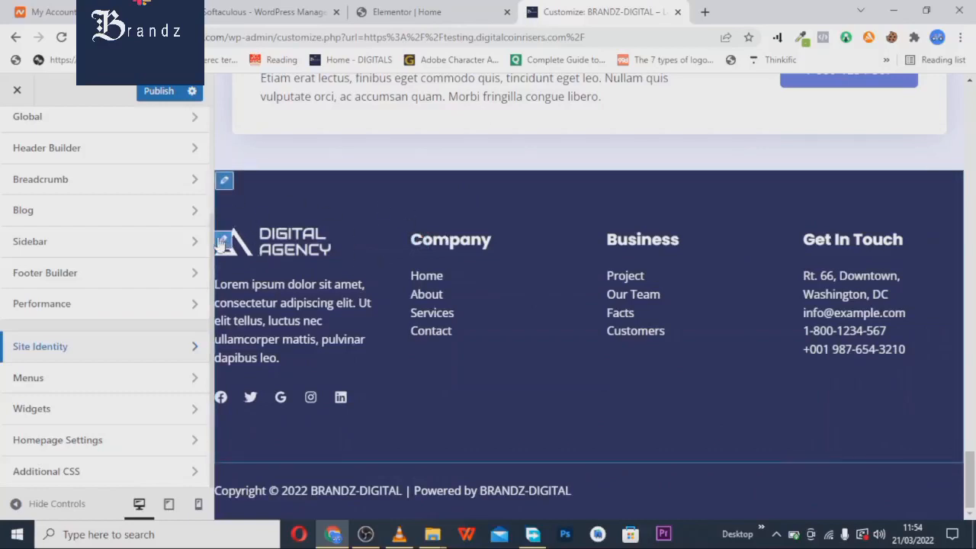
left_click(263, 242)
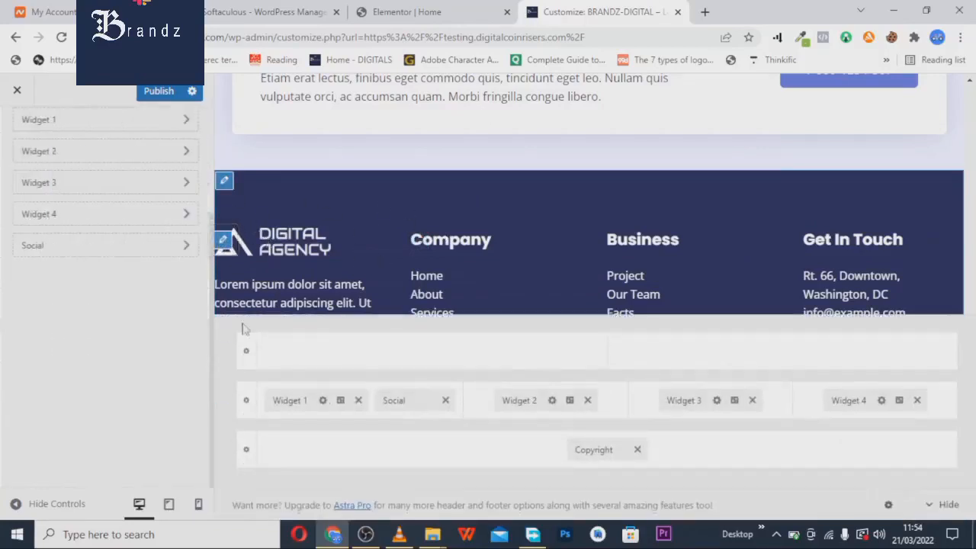
Open the Widget 1 Text widget in the Footer Builder and launch Add media.
left_click(324, 402)
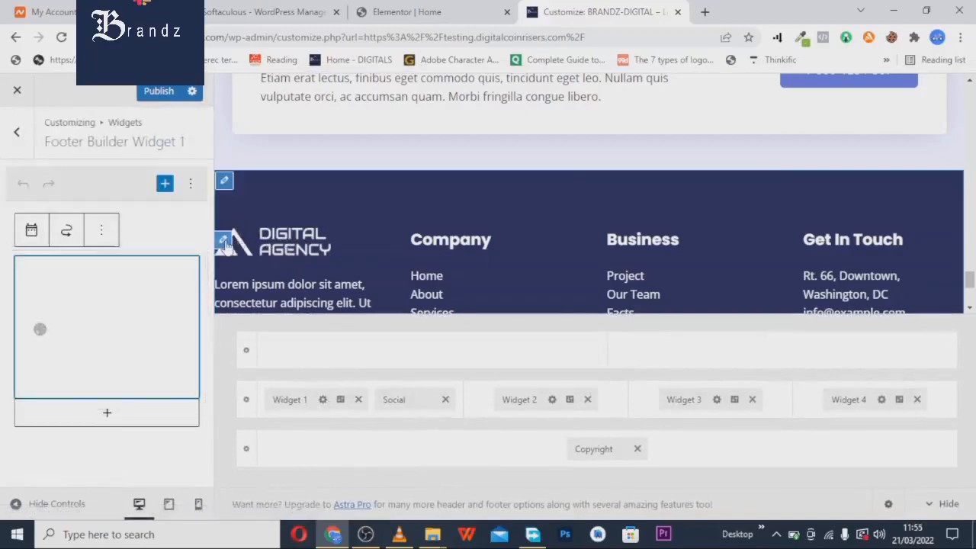
left_click(225, 244)
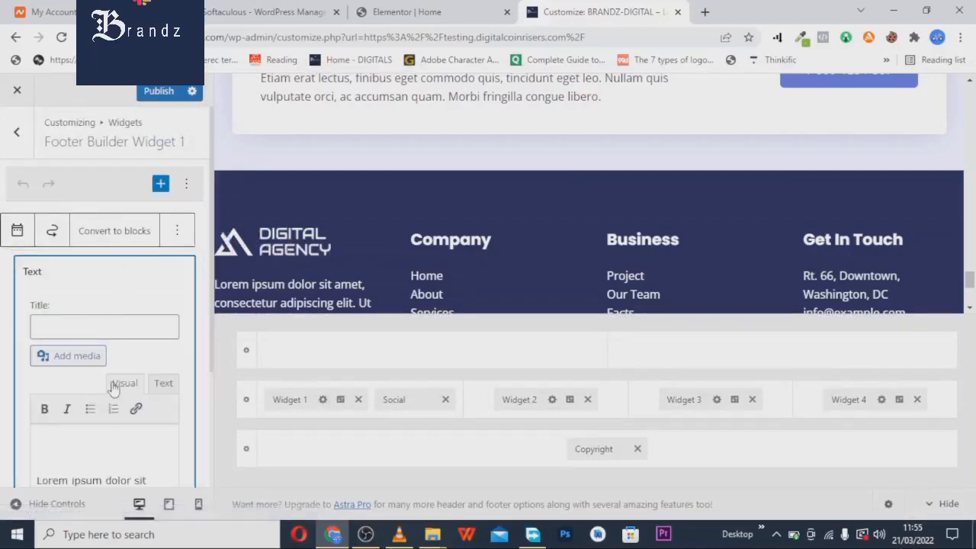
scroll(114, 386, "down", 3)
scroll(113, 384, "up", 2)
scroll(114, 384, "down", 2)
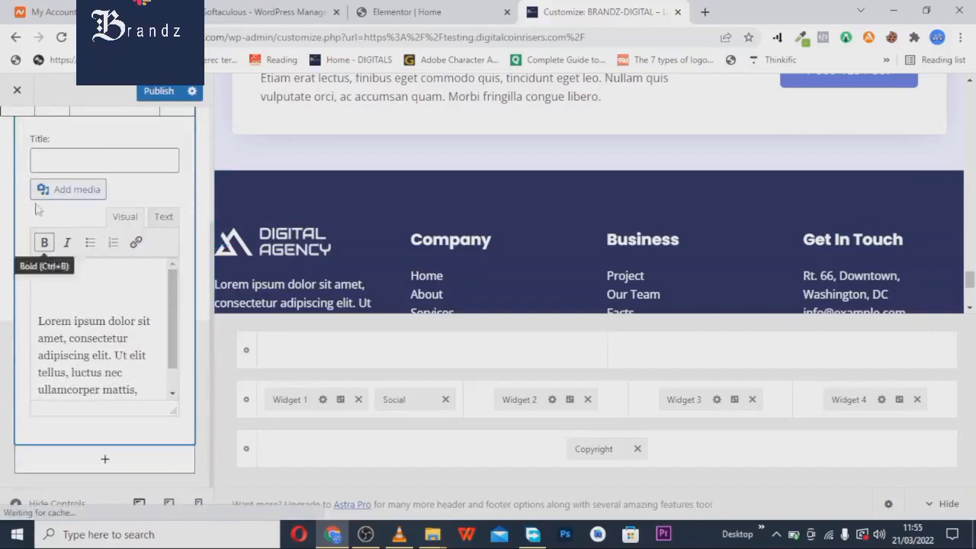
left_click(83, 162)
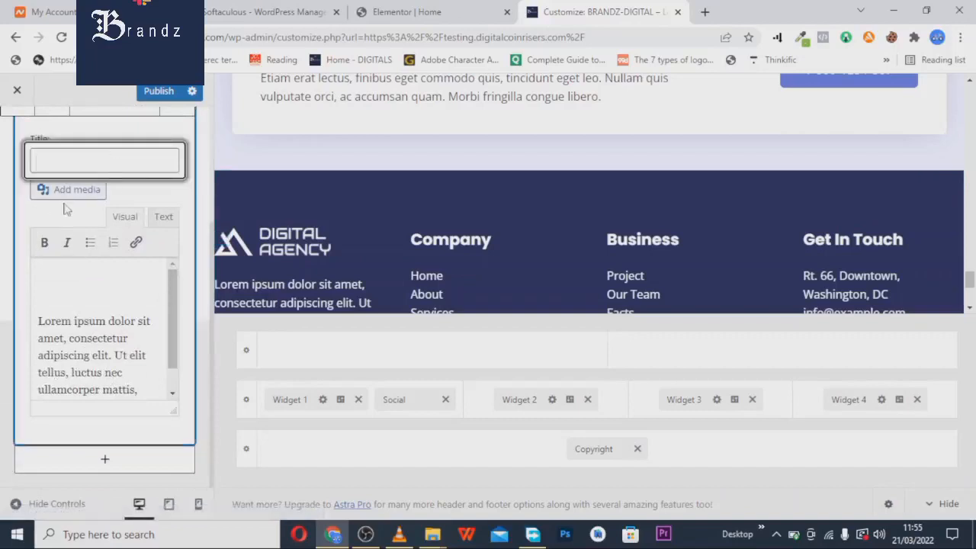
scroll(73, 229, "up", 3)
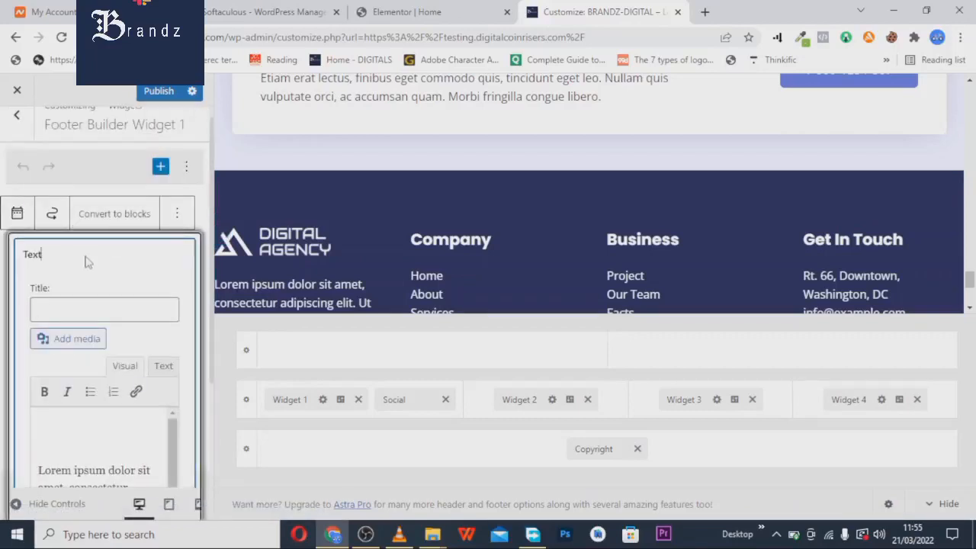
scroll(124, 246, "up", 1)
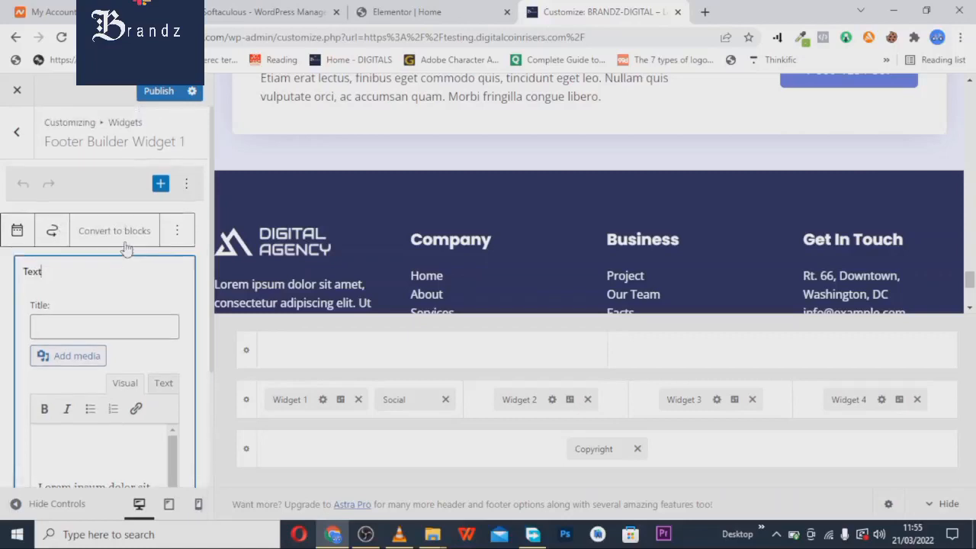
scroll(141, 364, "down", 2)
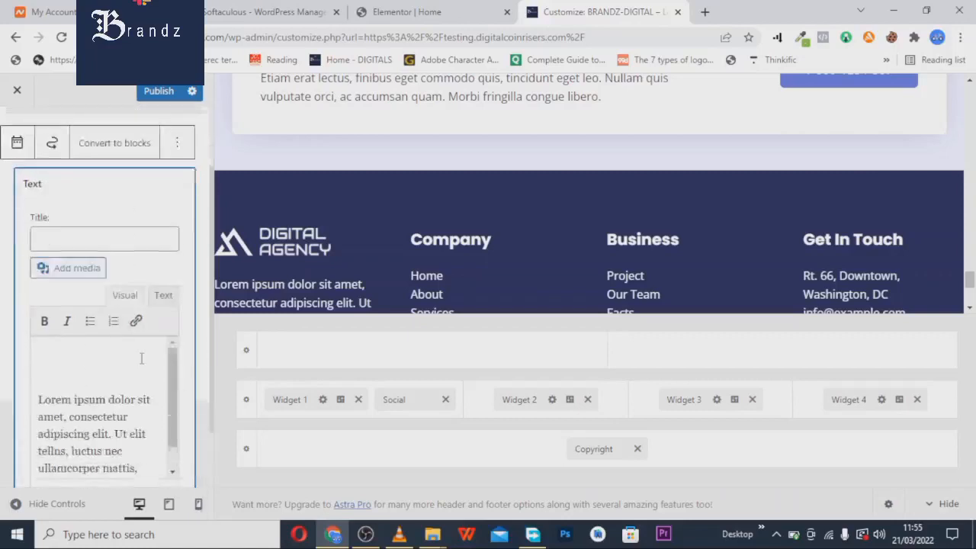
left_click(77, 227)
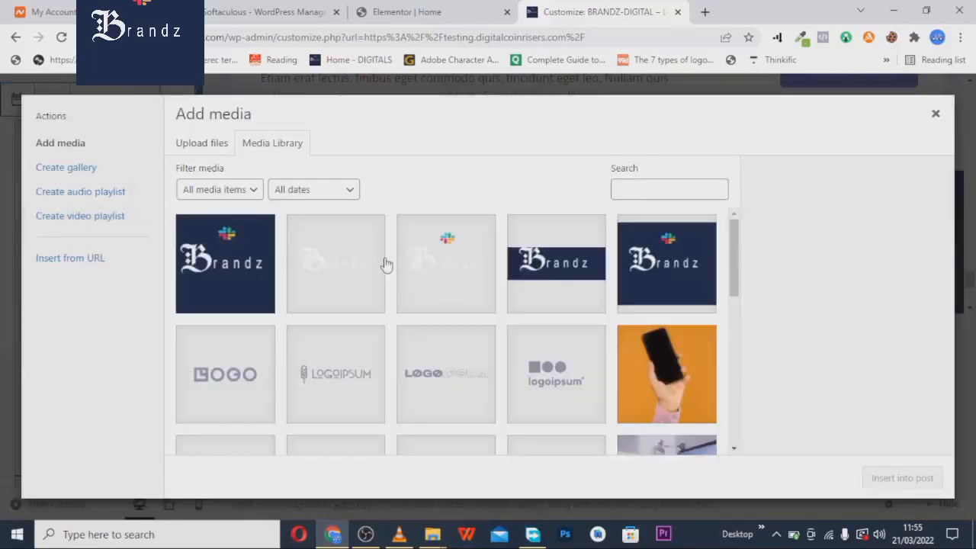
Insert the white Brandz logo image into the Widget 1 text editor.
left_click(355, 276)
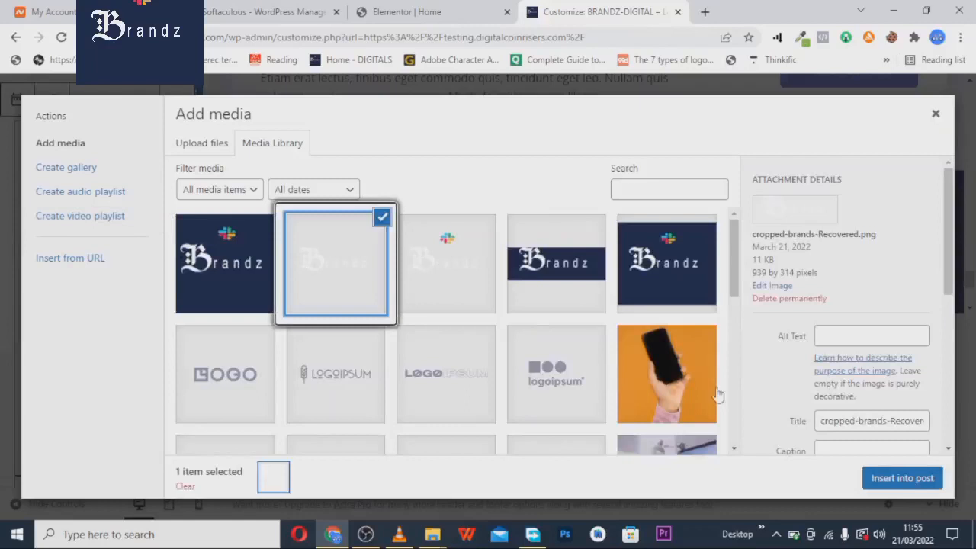
left_click(899, 482)
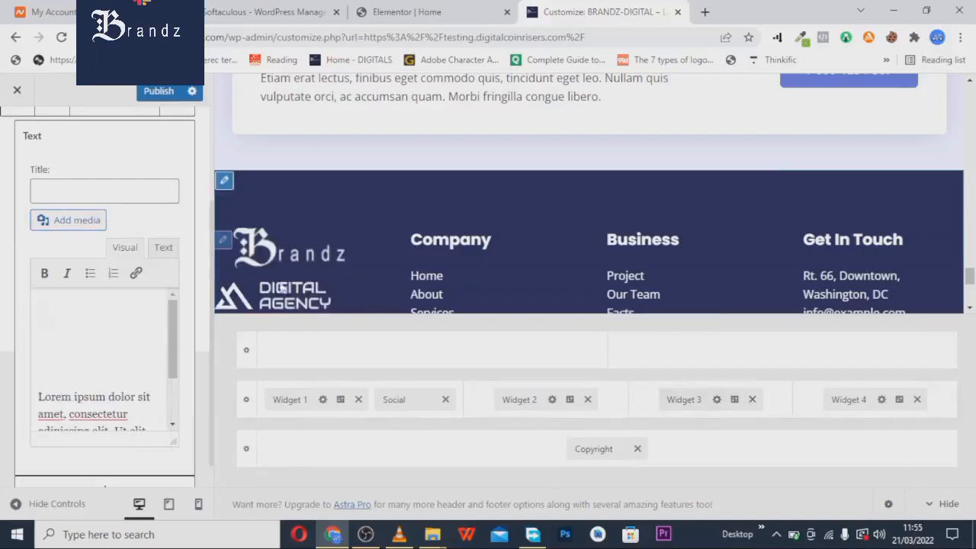
scroll(288, 282, "down", 2)
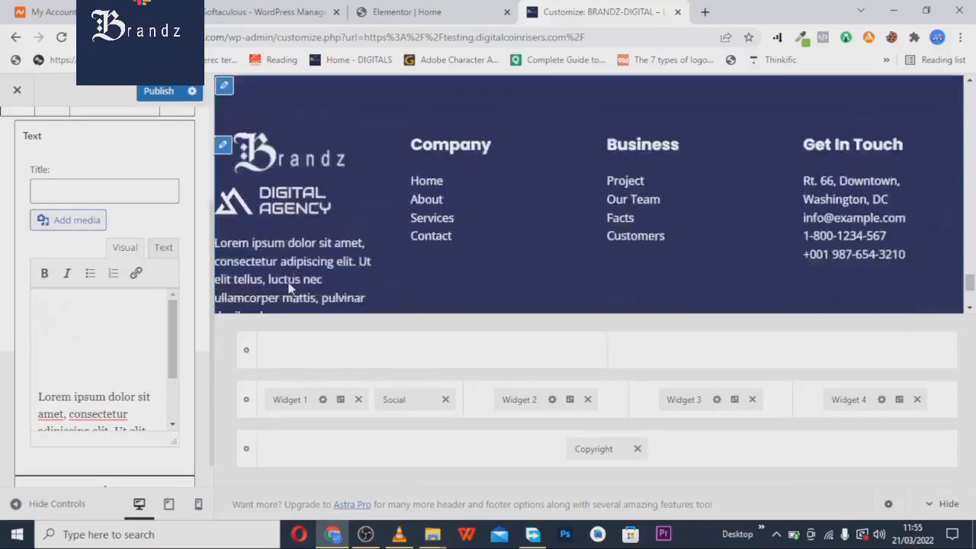
scroll(287, 279, "up", 1)
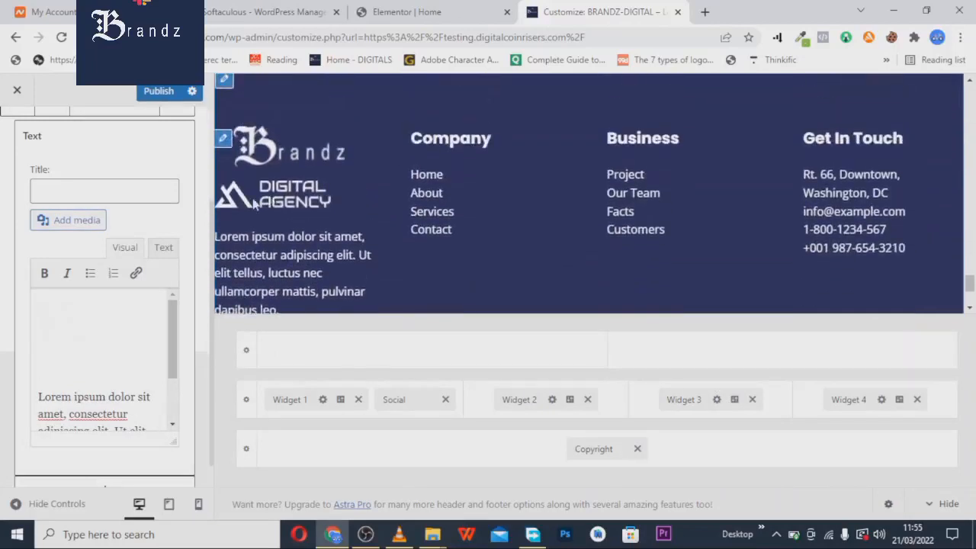
left_click(110, 353)
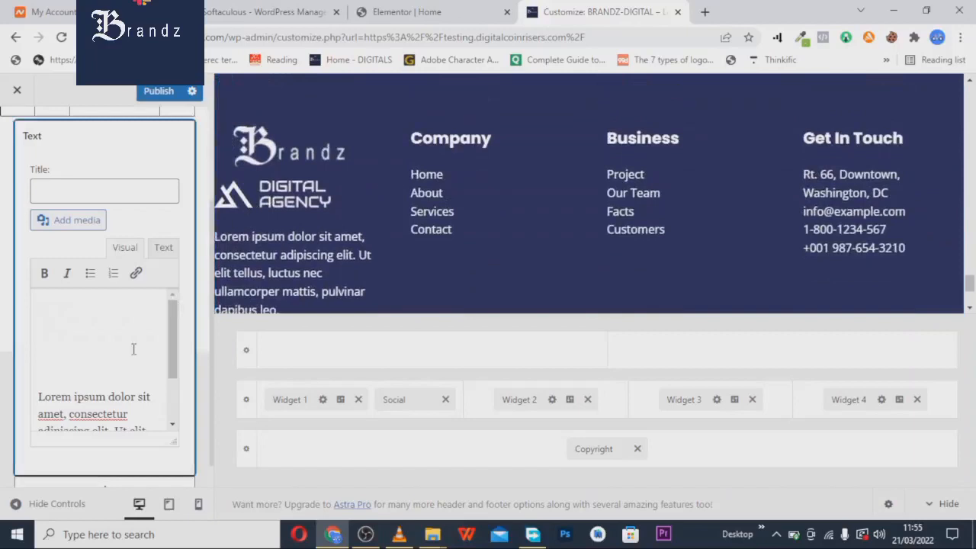
scroll(133, 350, "down", 1)
scroll(133, 349, "up", 1)
left_click(121, 345)
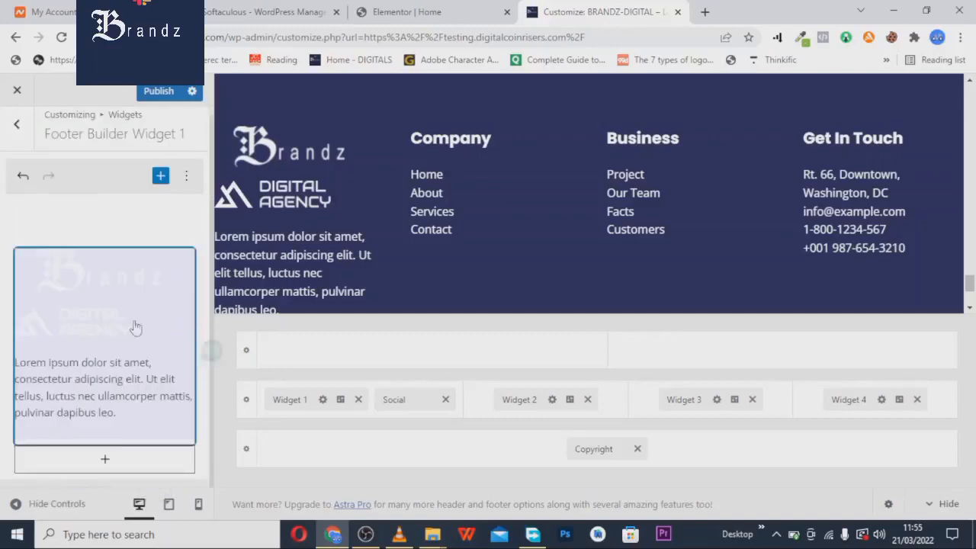
left_click(126, 330)
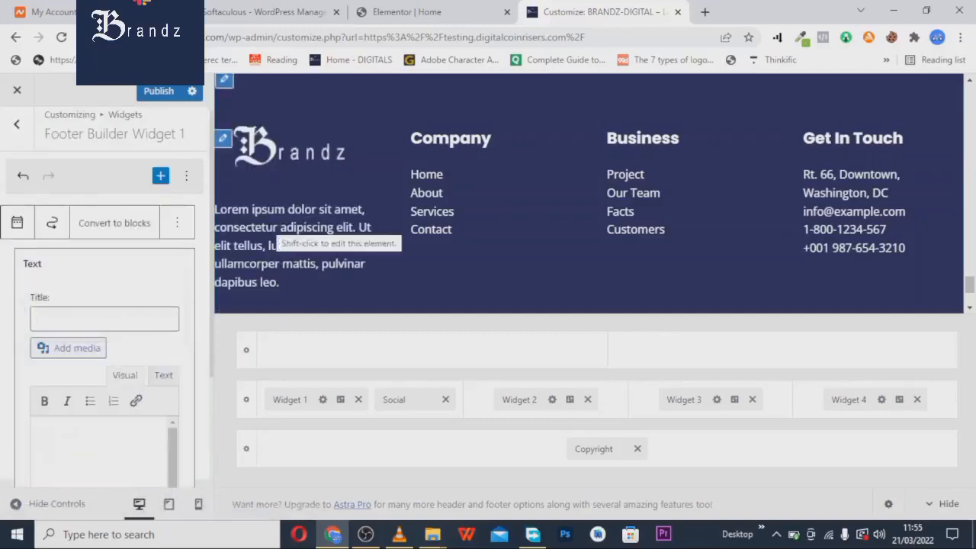
Publish the changes and check the footer logo from the Home page in the preview.
left_click(161, 95)
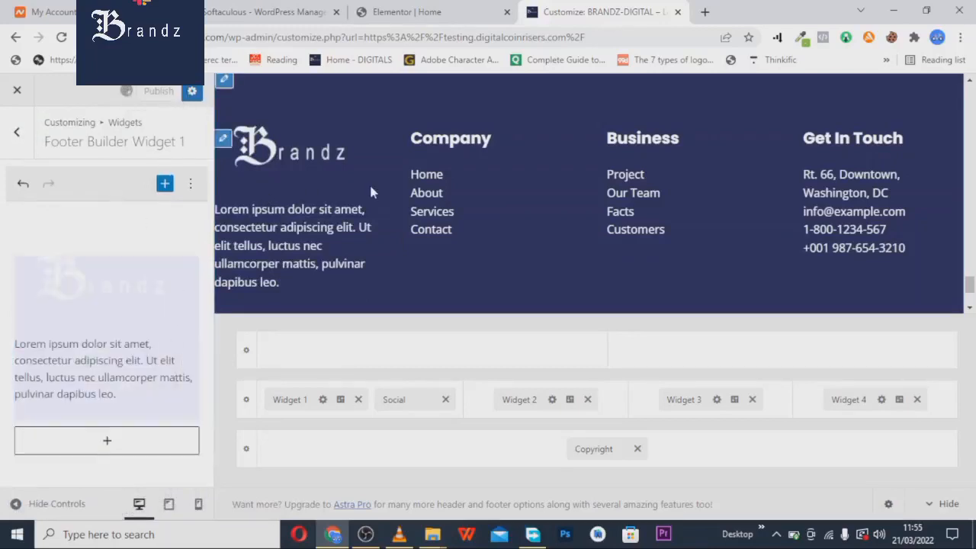
scroll(369, 186, "up", 2)
scroll(351, 221, "down", 1)
scroll(336, 252, "down", 1)
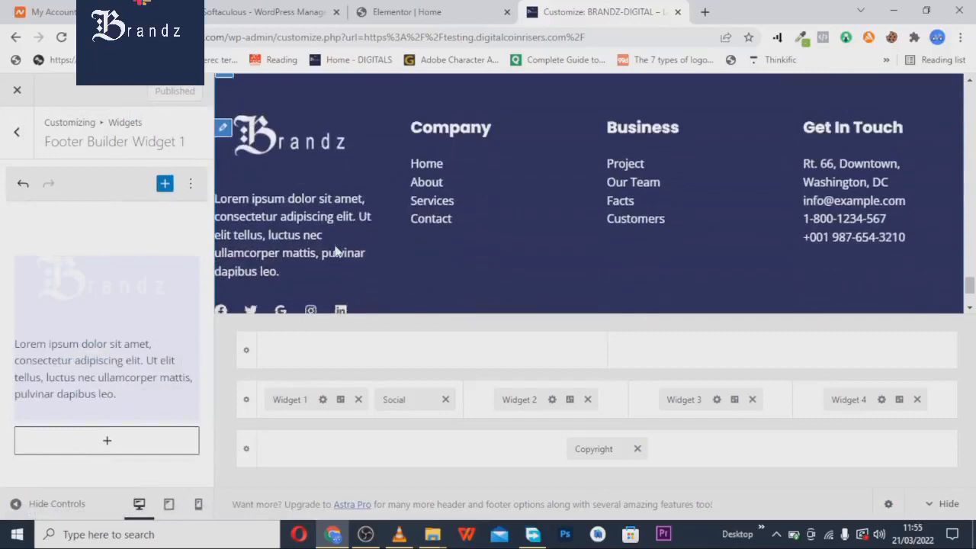
left_click(426, 149)
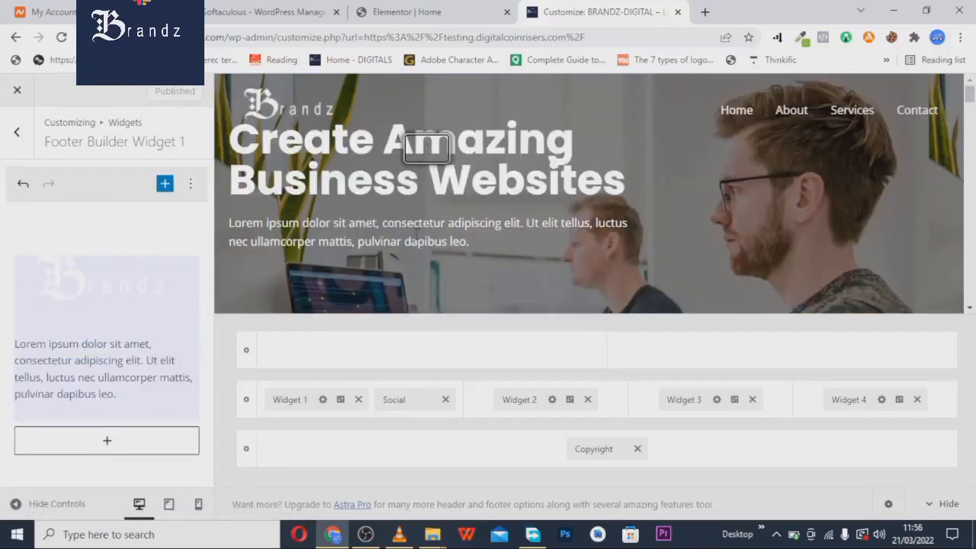
scroll(417, 233, "down", 20)
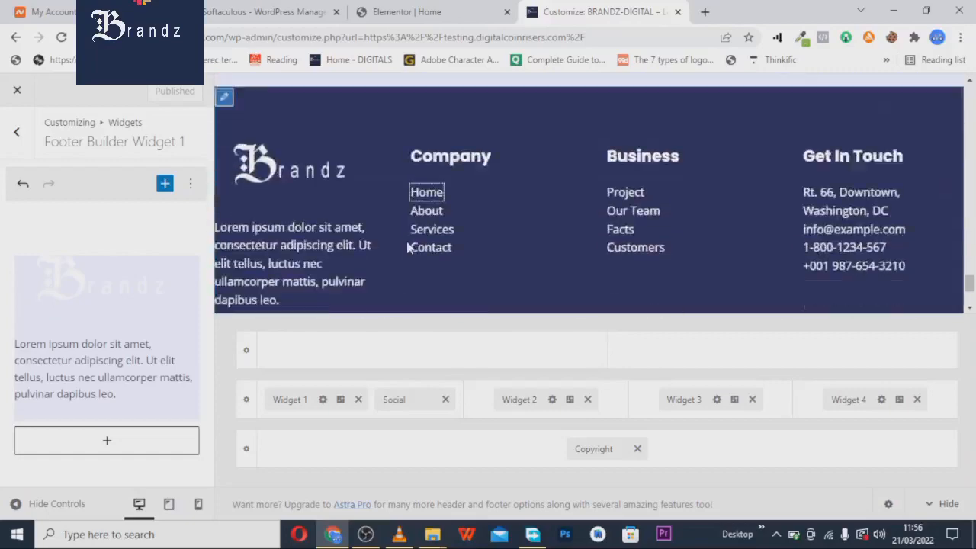
scroll(405, 238, "down", 2)
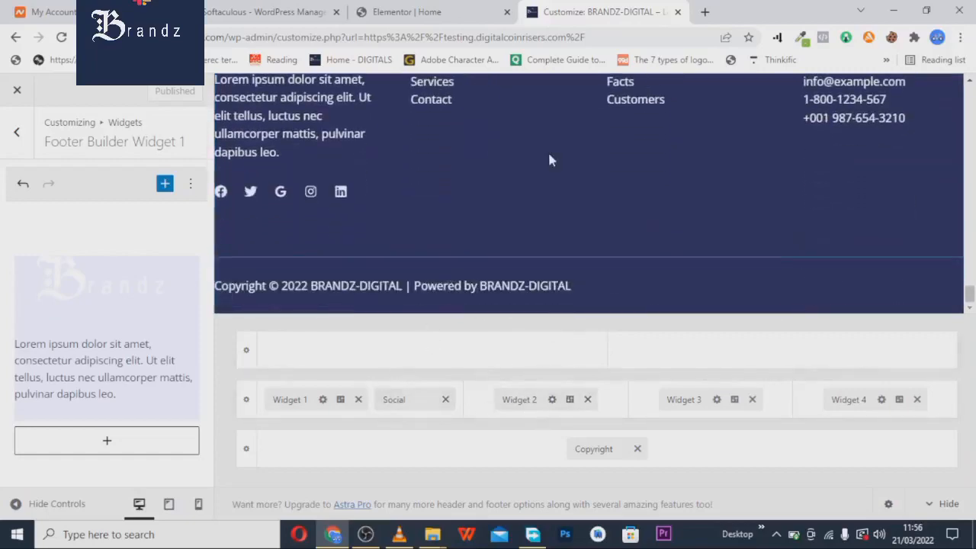
scroll(549, 160, "up", 3)
scroll(489, 239, "down", 3)
scroll(489, 239, "up", 1)
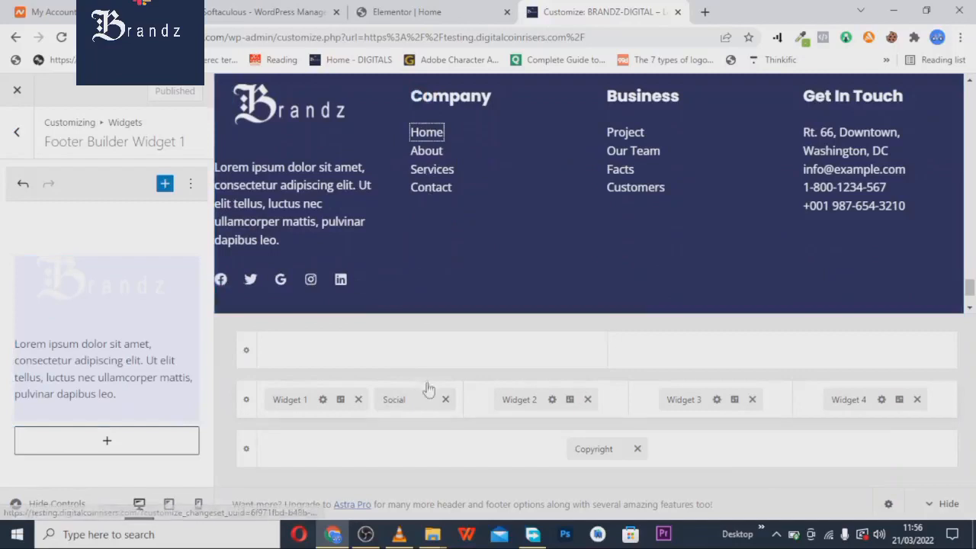
Inspect the Facebook and Google Reviews entries in the footer Social element.
left_click(409, 399)
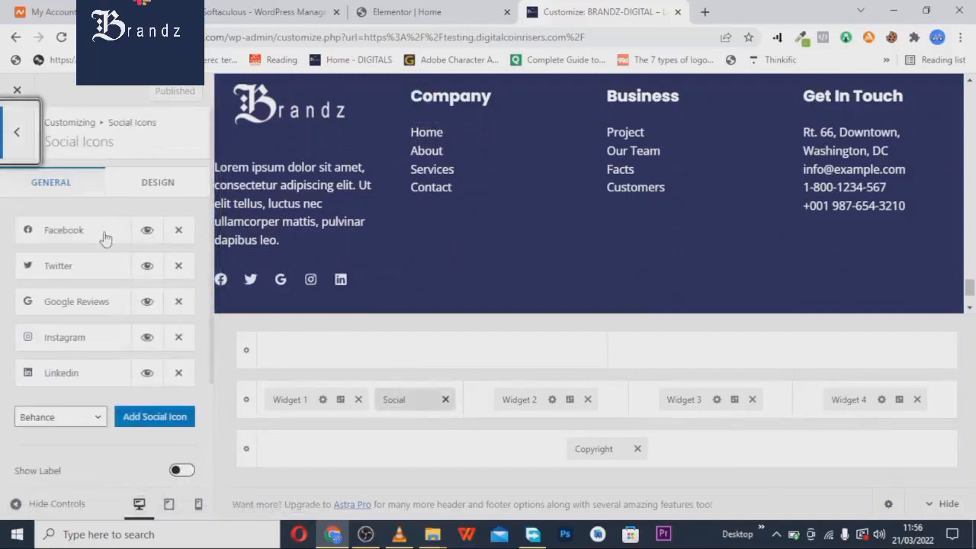
left_click(105, 237)
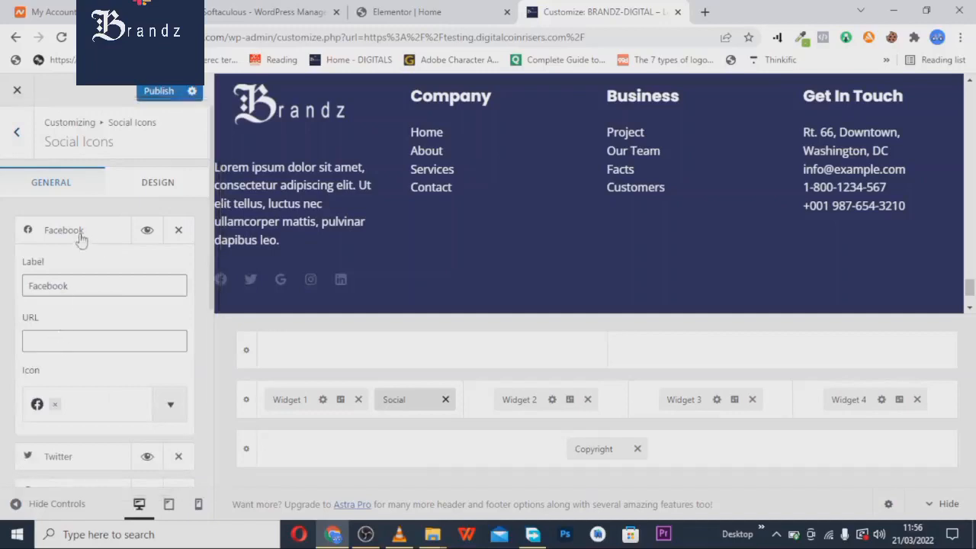
left_click(81, 234)
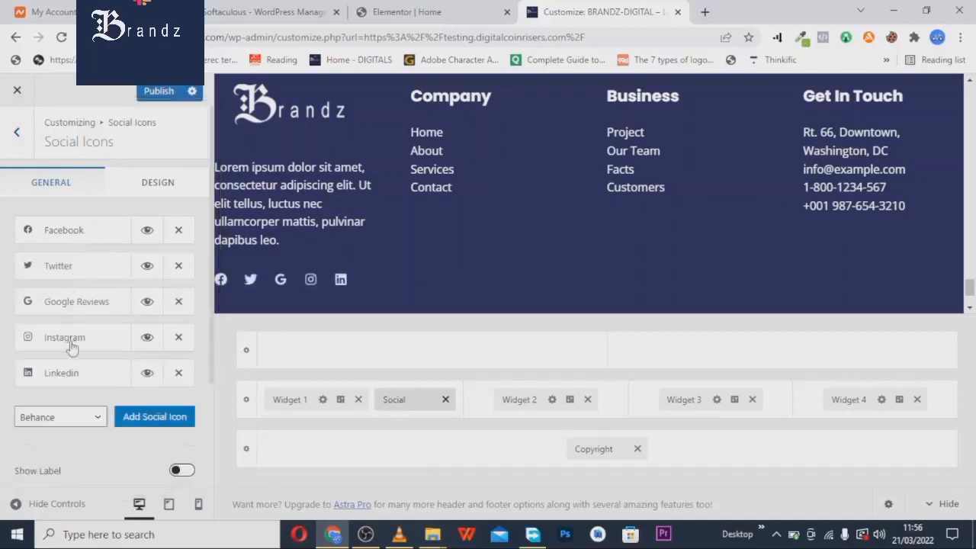
left_click(67, 302)
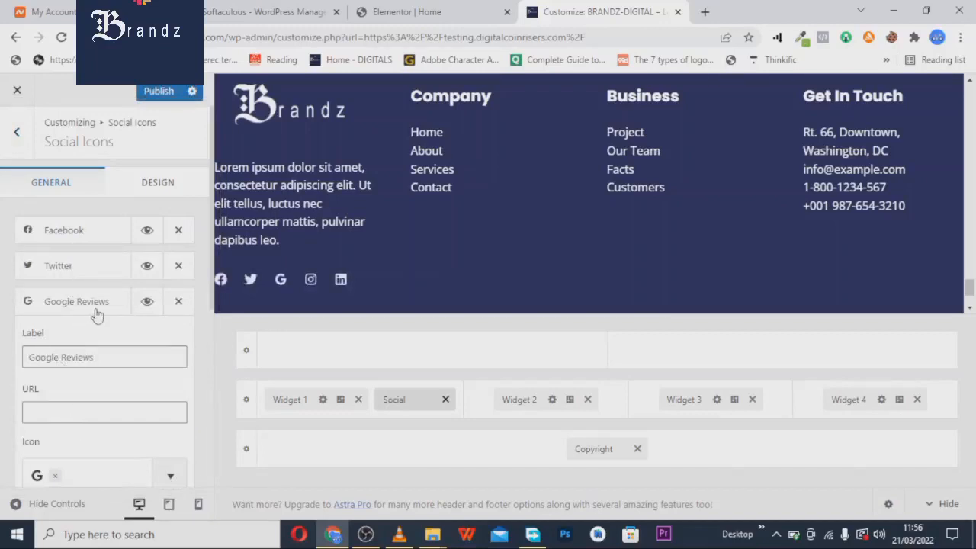
left_click(97, 311)
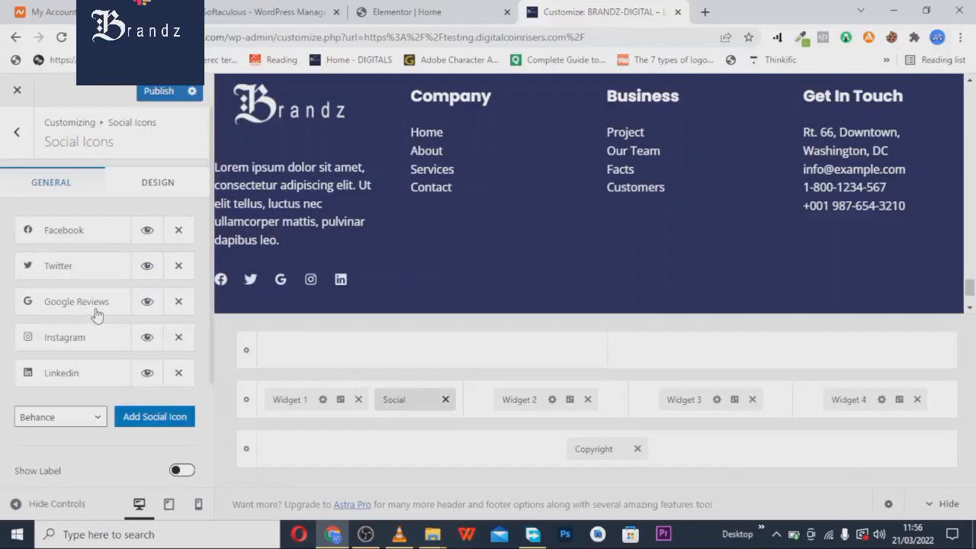
Publish the footer changes and return to the footer builder's element list.
scroll(535, 150, "up", 1)
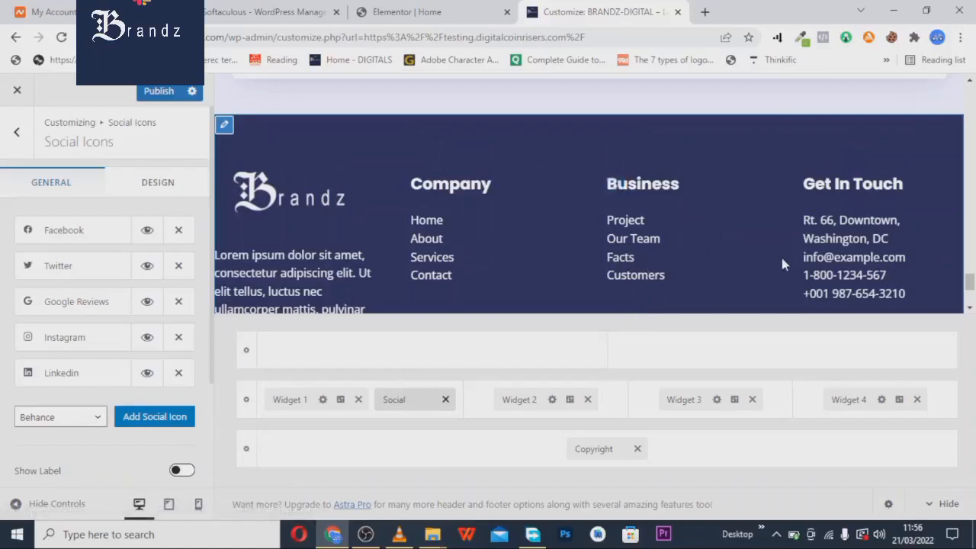
scroll(781, 263, "down", 2)
scroll(741, 170, "up", 2)
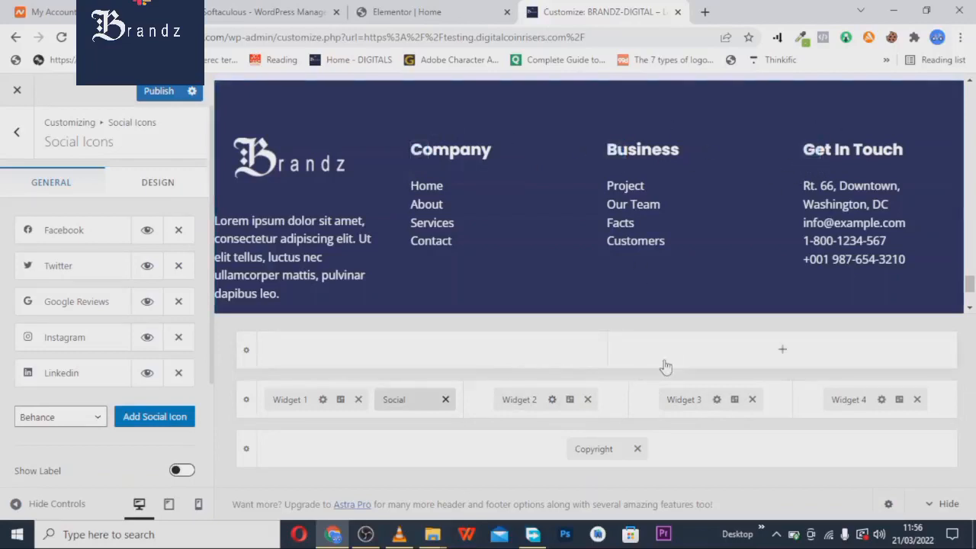
scroll(663, 217, "down", 2)
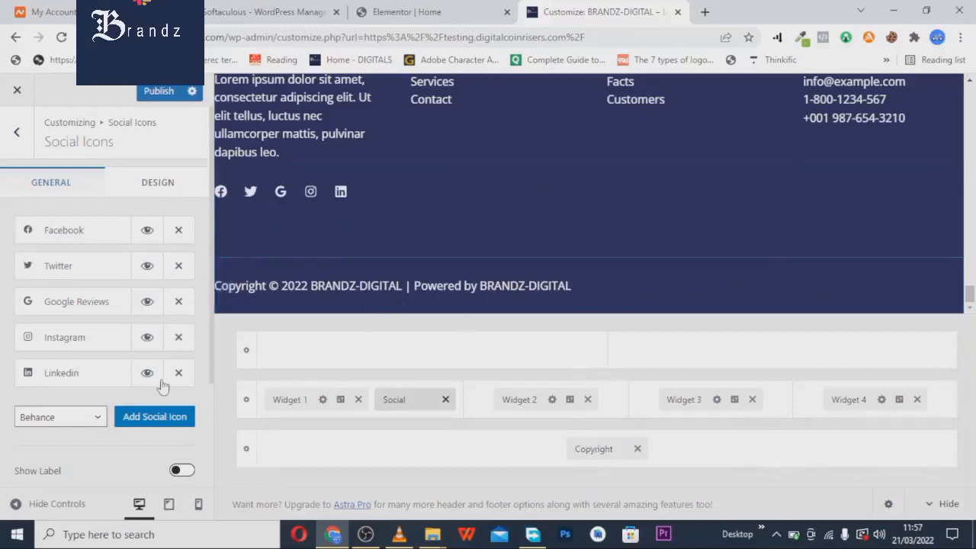
scroll(162, 387, "down", 2)
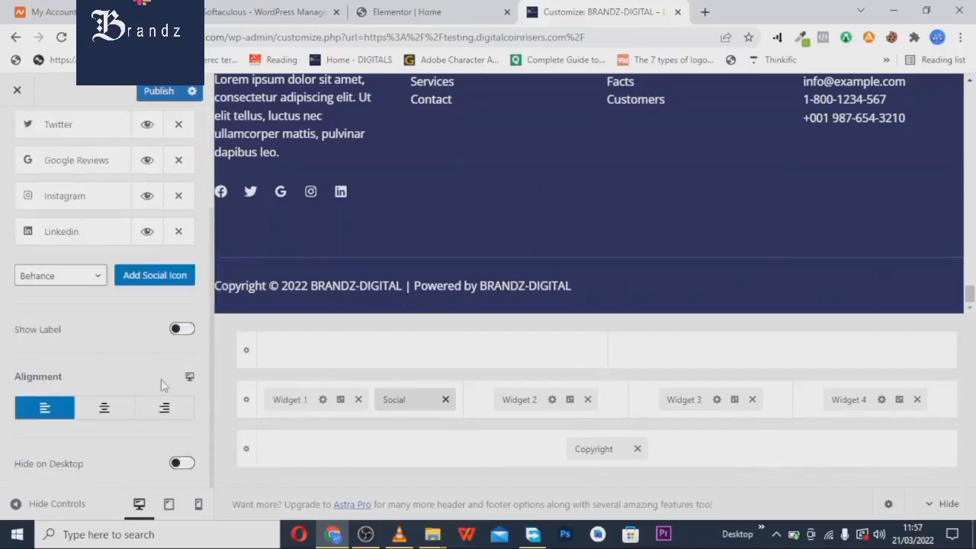
scroll(161, 379, "up", 2)
left_click(158, 93)
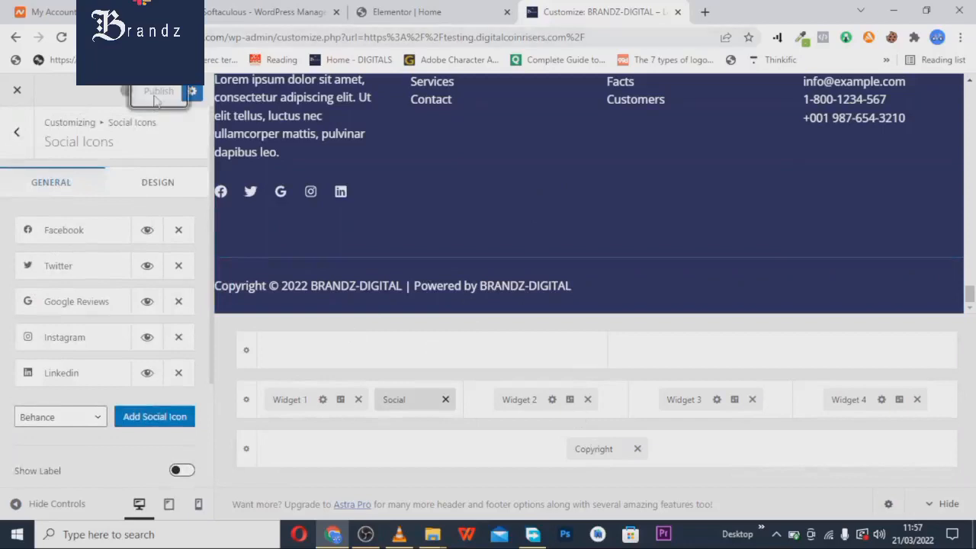
left_click(13, 153)
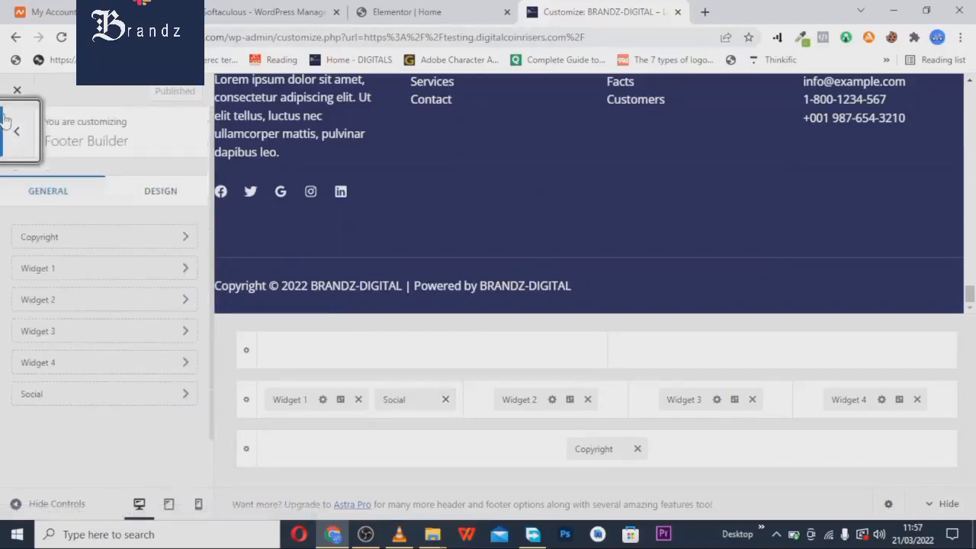
Check the Posts page choice in Homepage Settings, leaving it unchanged.
left_click(7, 122)
scroll(72, 416, "down", 2)
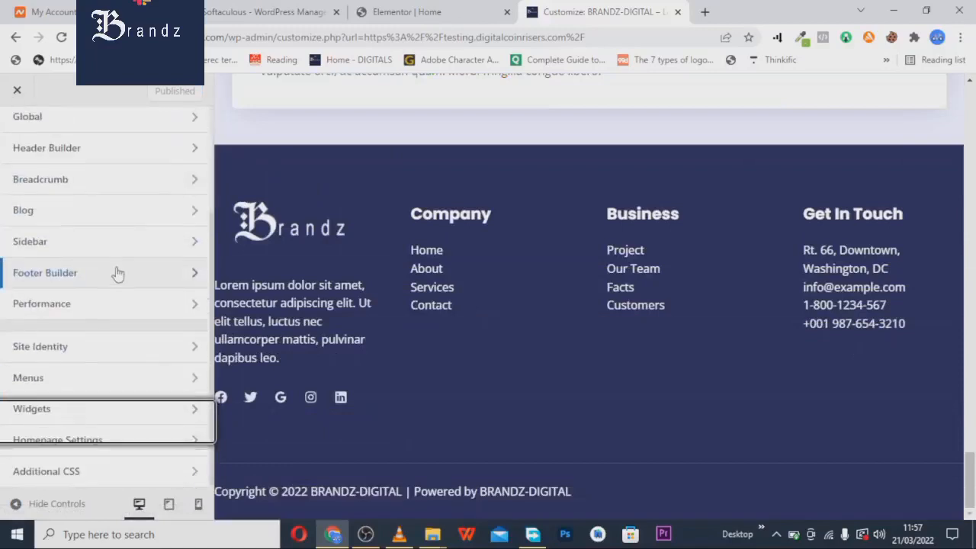
left_click(105, 447)
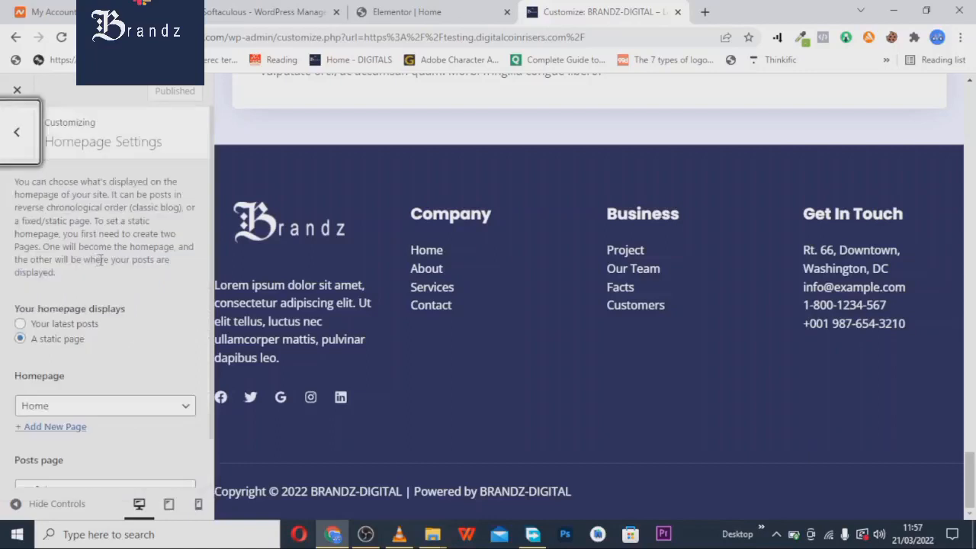
scroll(105, 361, "down", 1)
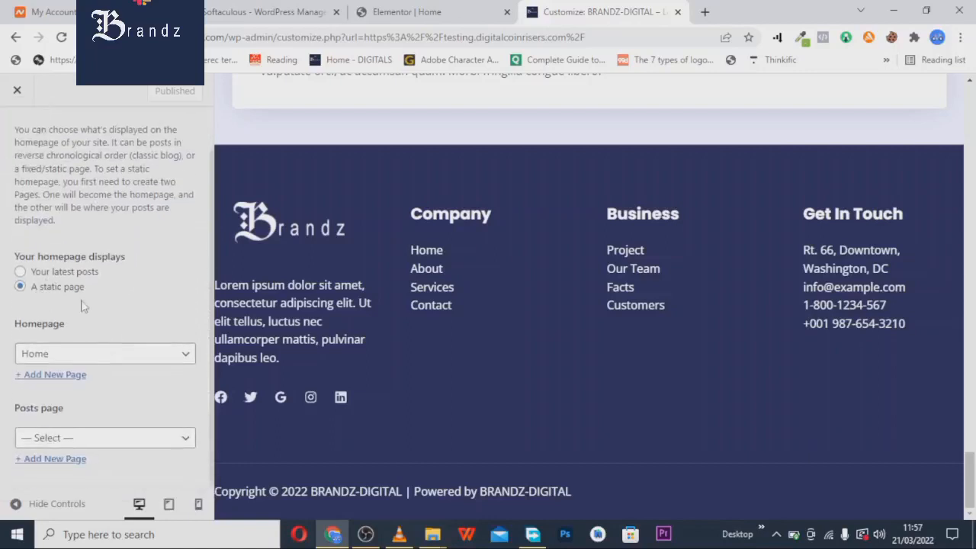
left_click(90, 440)
left_click(92, 442)
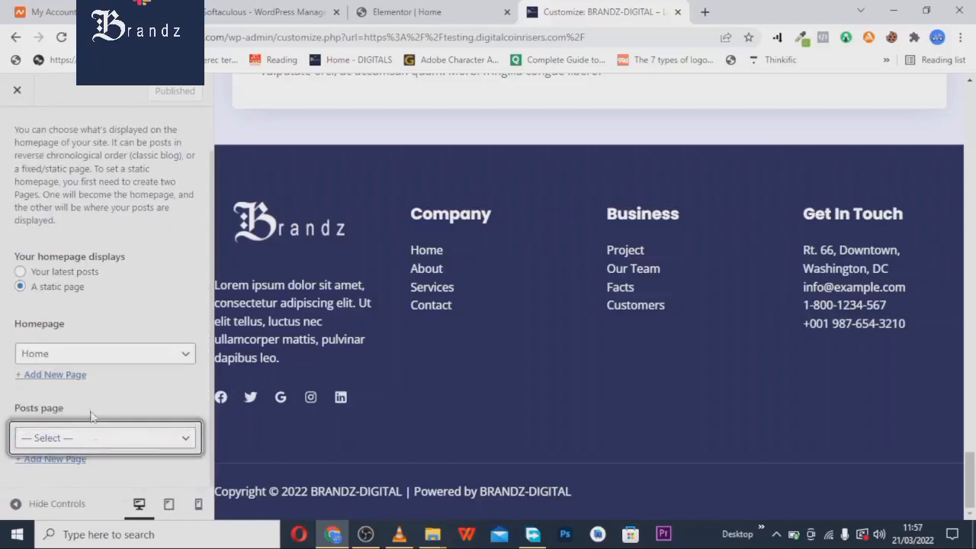
scroll(109, 285, "up", 1)
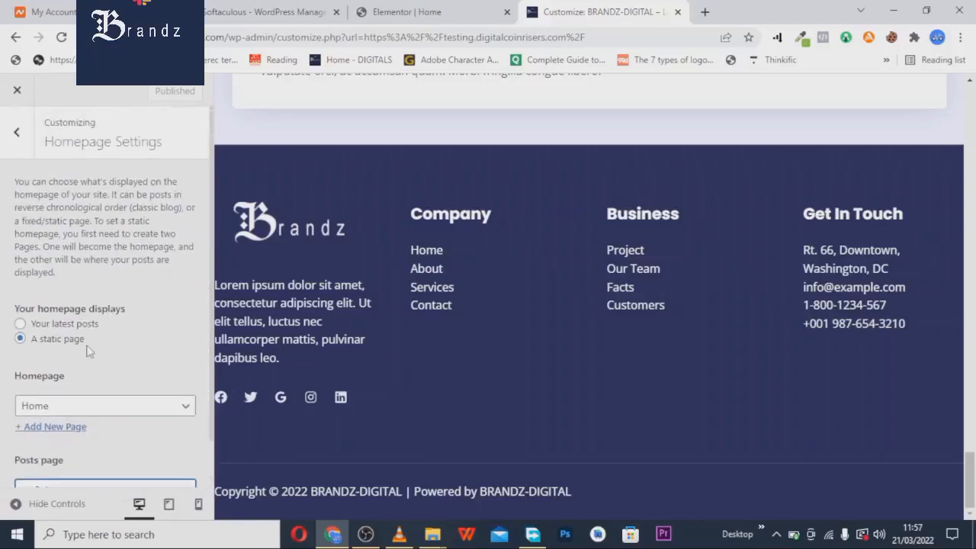
scroll(89, 351, "down", 1)
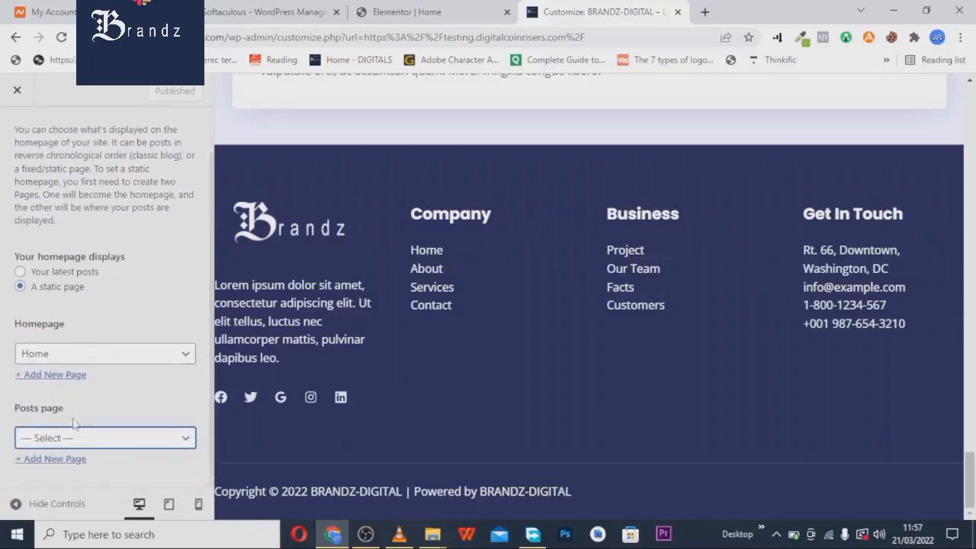
scroll(77, 385, "up", 1)
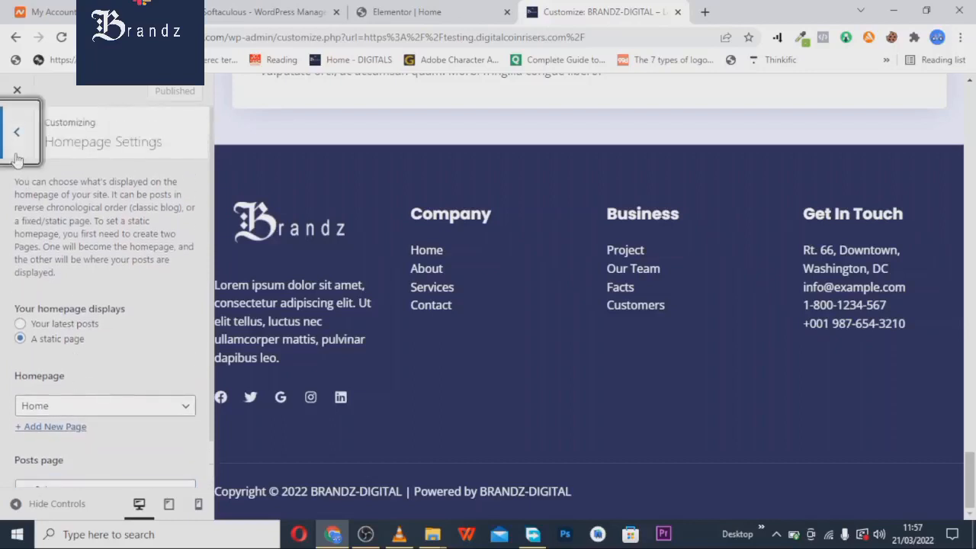
Go back and open Site Identity showing the Brandz site icon.
left_click(16, 131)
scroll(71, 407, "down", 2)
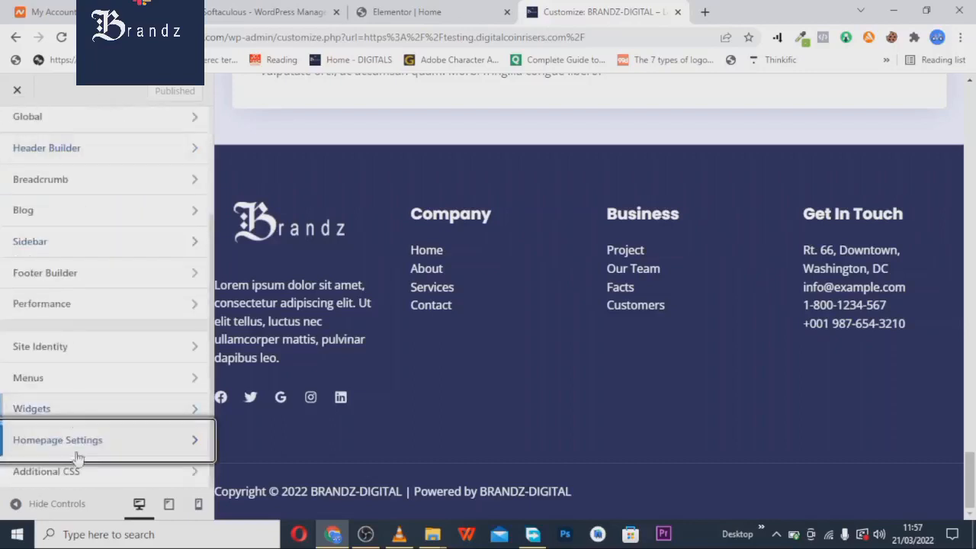
left_click(64, 348)
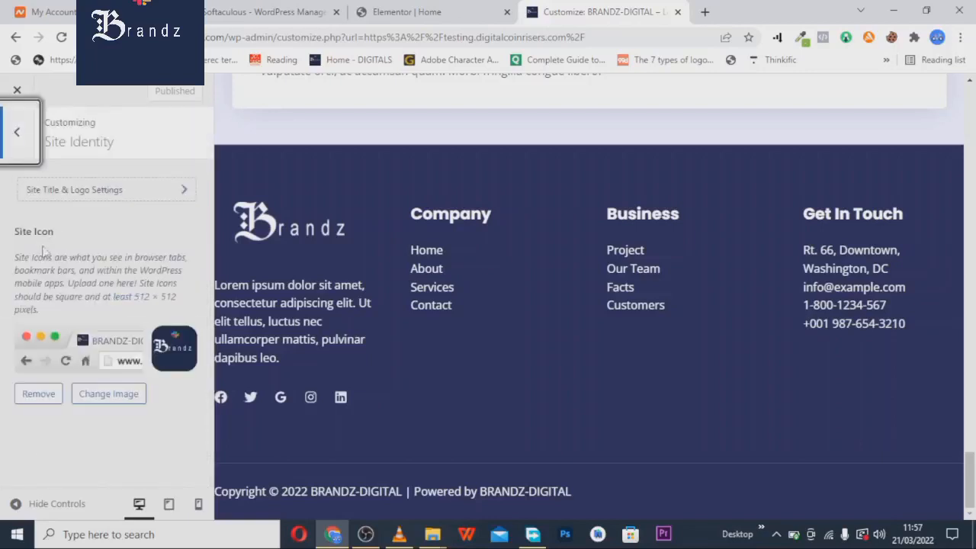
Look through the Sidebar and Global customizer sections, returning to the main list each time.
left_click(14, 135)
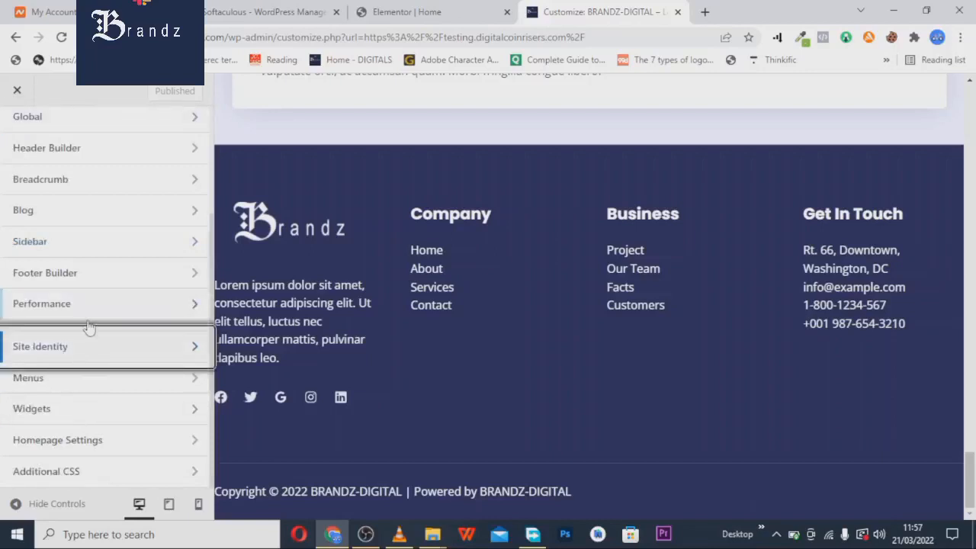
left_click(84, 242)
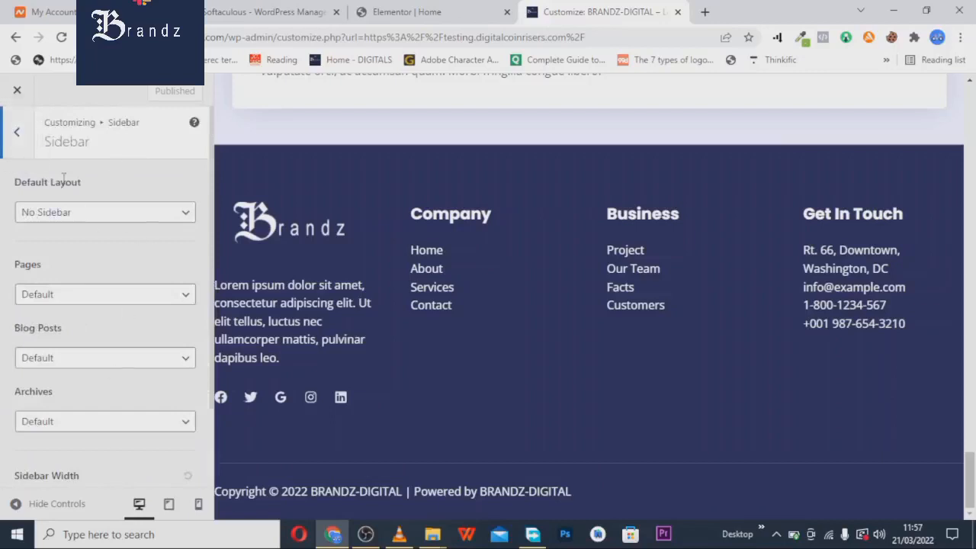
left_click(22, 141)
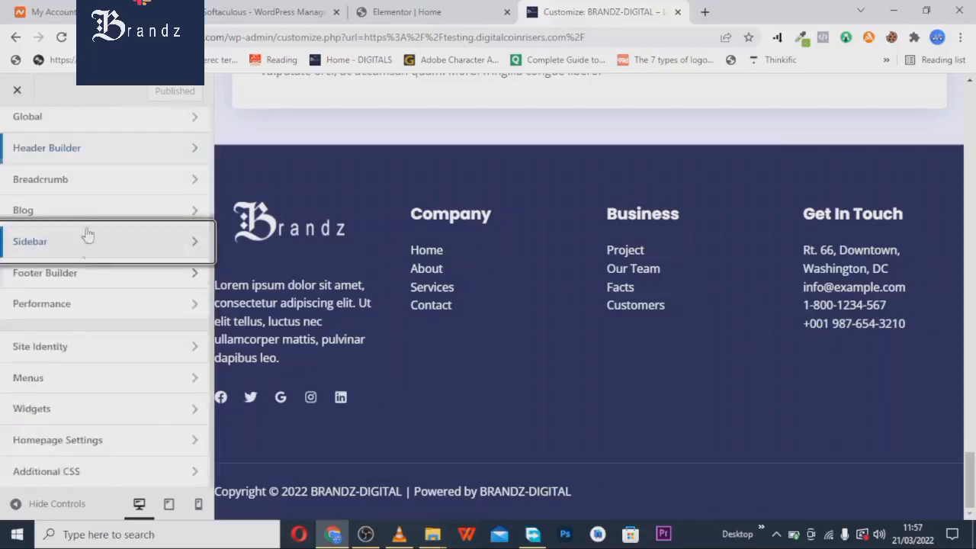
scroll(89, 200, "up", 2)
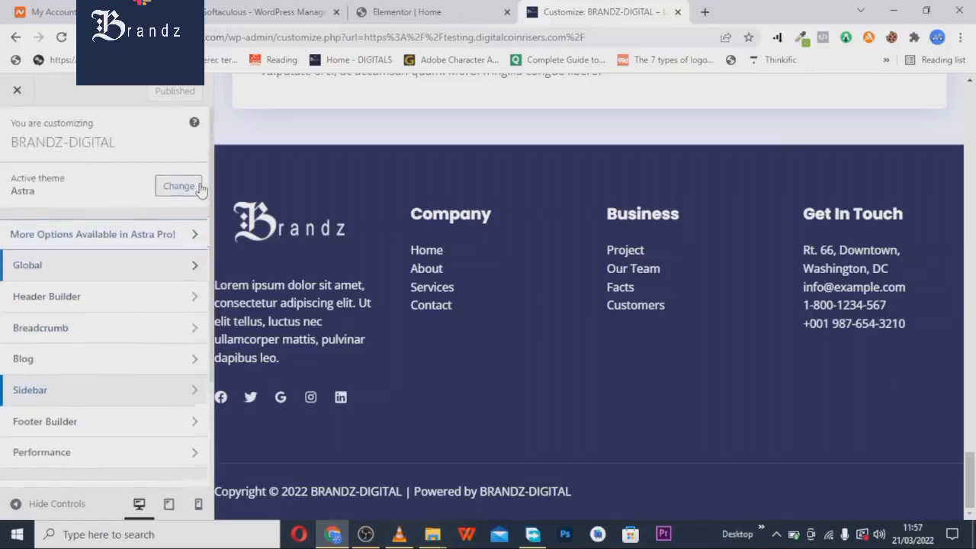
scroll(416, 186, "up", 15)
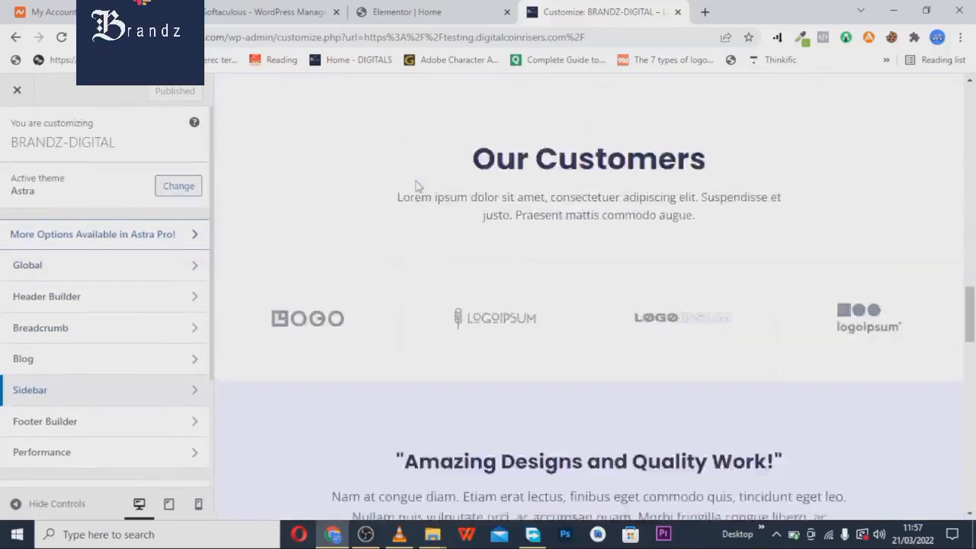
scroll(416, 186, "up", 3)
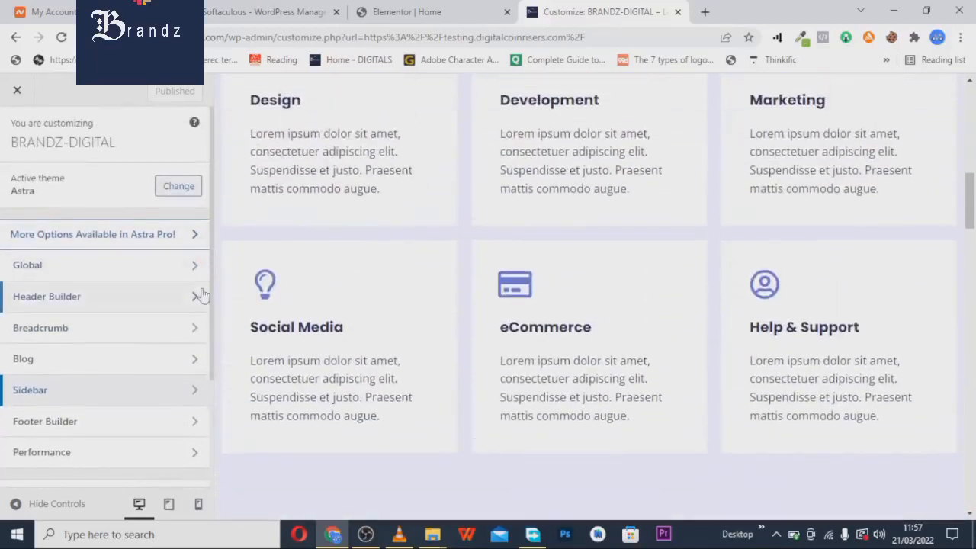
left_click(82, 272)
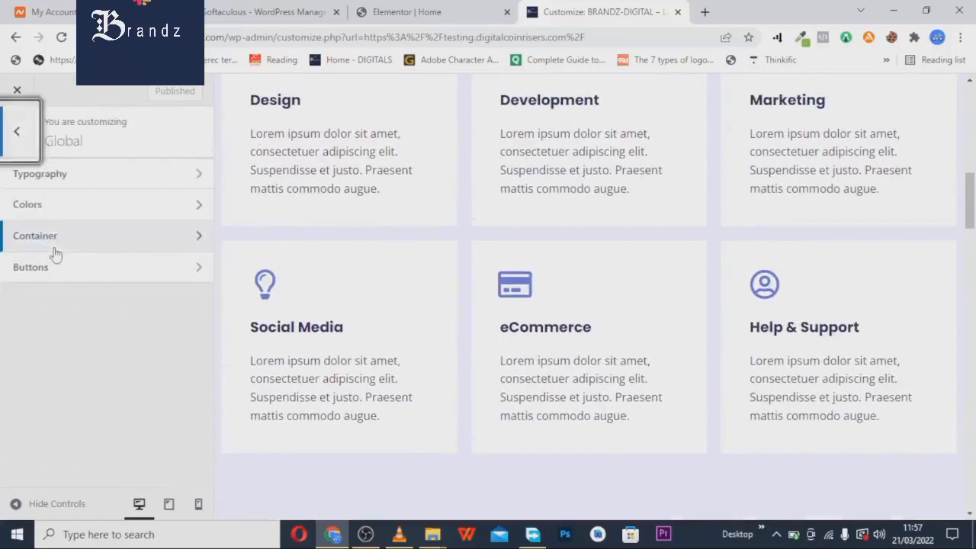
left_click(17, 137)
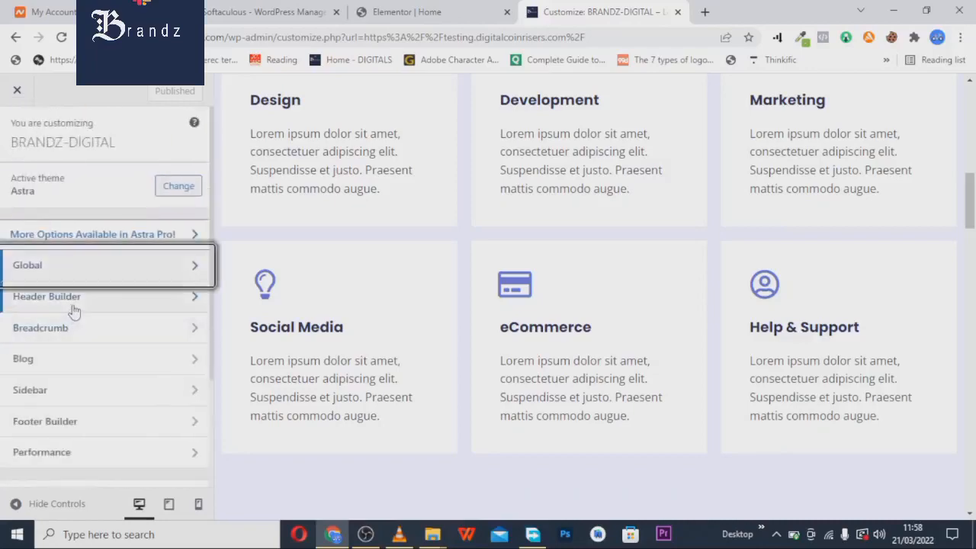
scroll(464, 320, "up", 10)
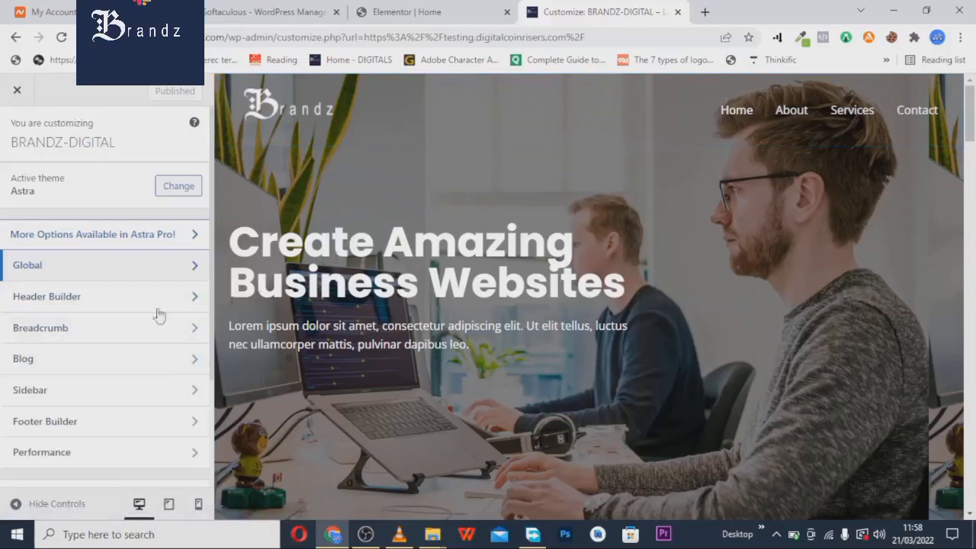
In Breadcrumb settings, keep Header Position at None and go back to the section list.
left_click(110, 344)
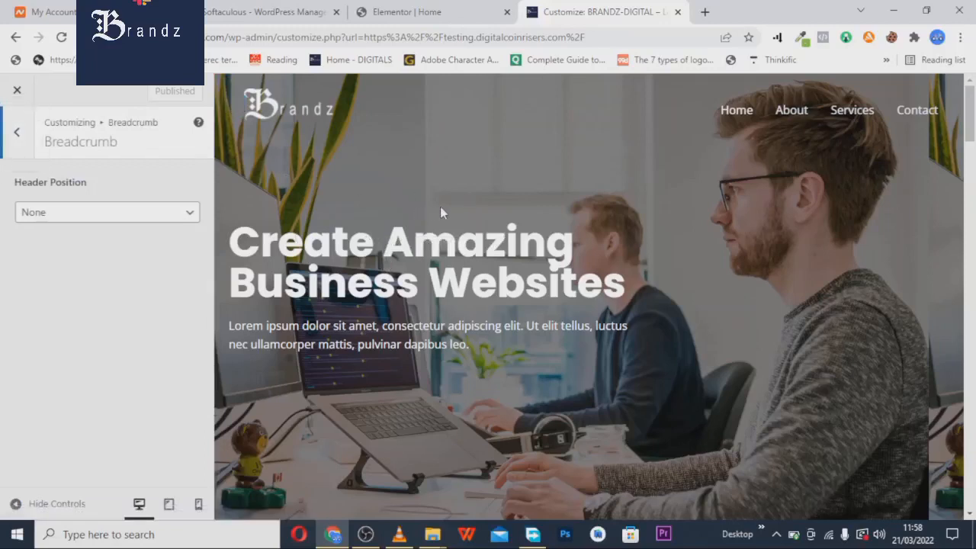
left_click(83, 218)
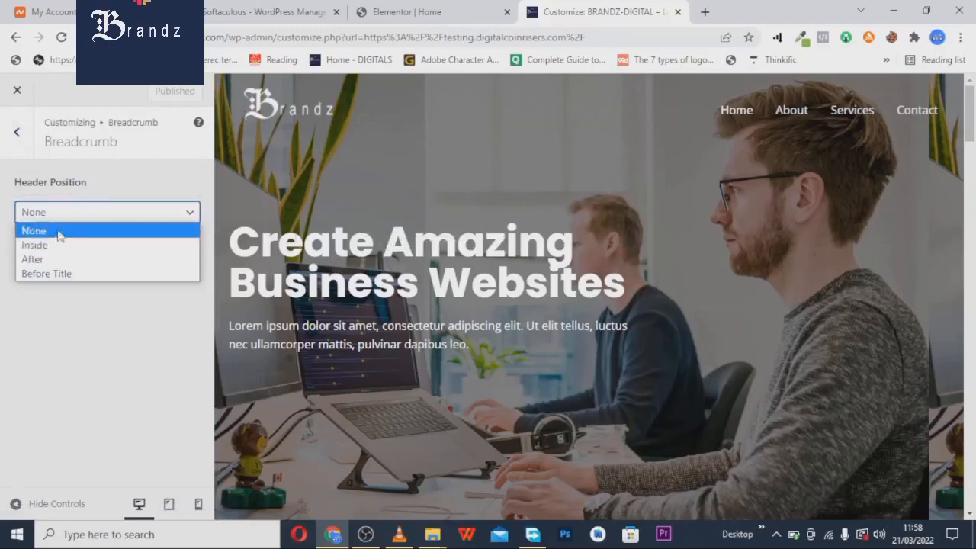
left_click(58, 228)
left_click(13, 141)
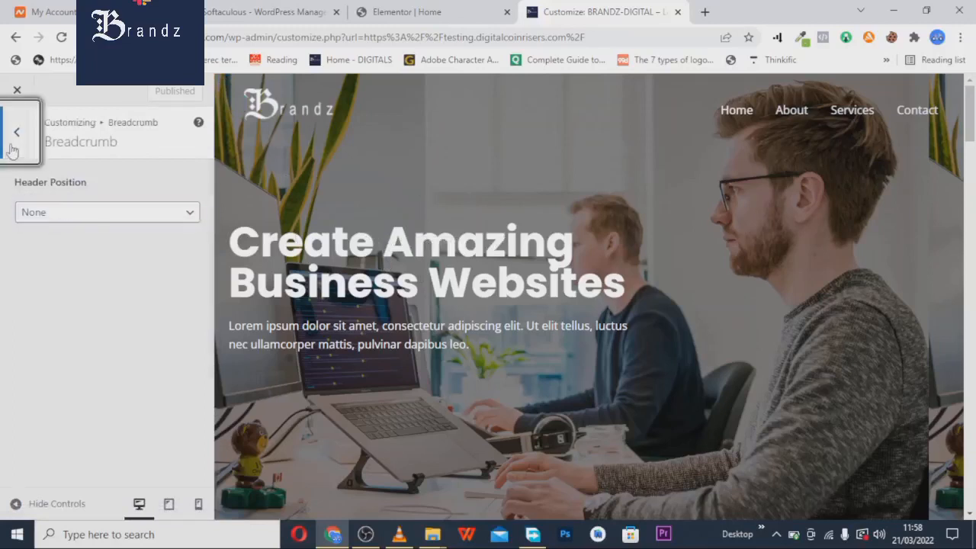
scroll(83, 420, "down", 3)
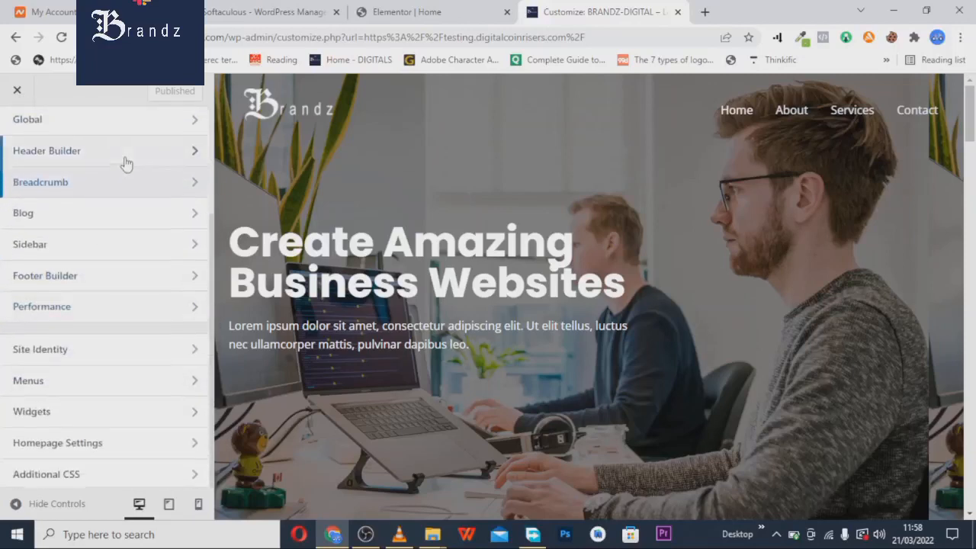
scroll(124, 164, "up", 2)
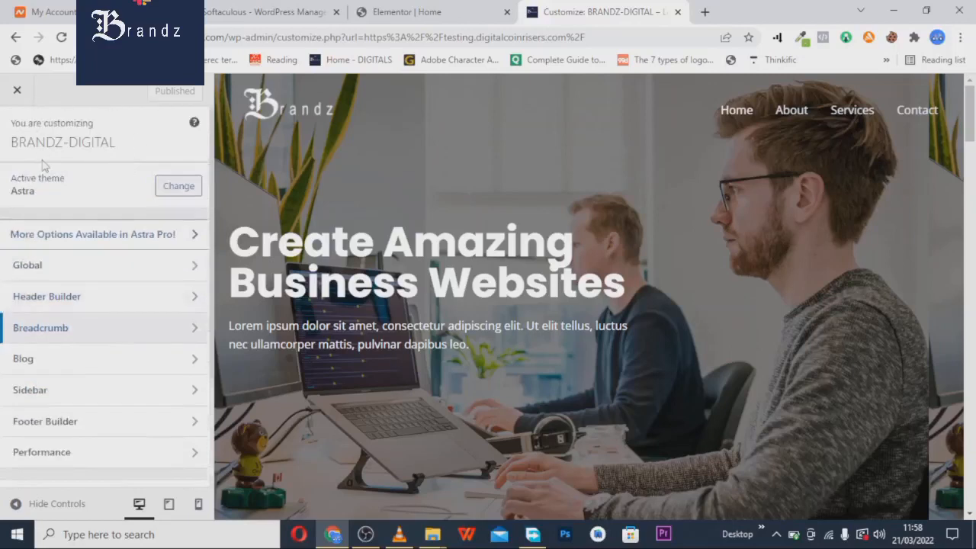
Close the Customizer to the live site and switch to the Elementor editor.
left_click(18, 91)
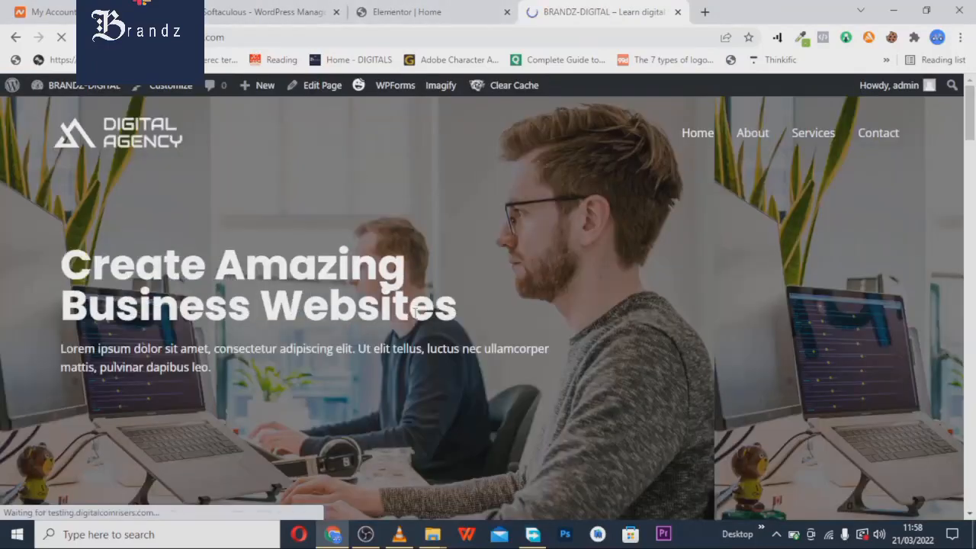
left_click(432, 10)
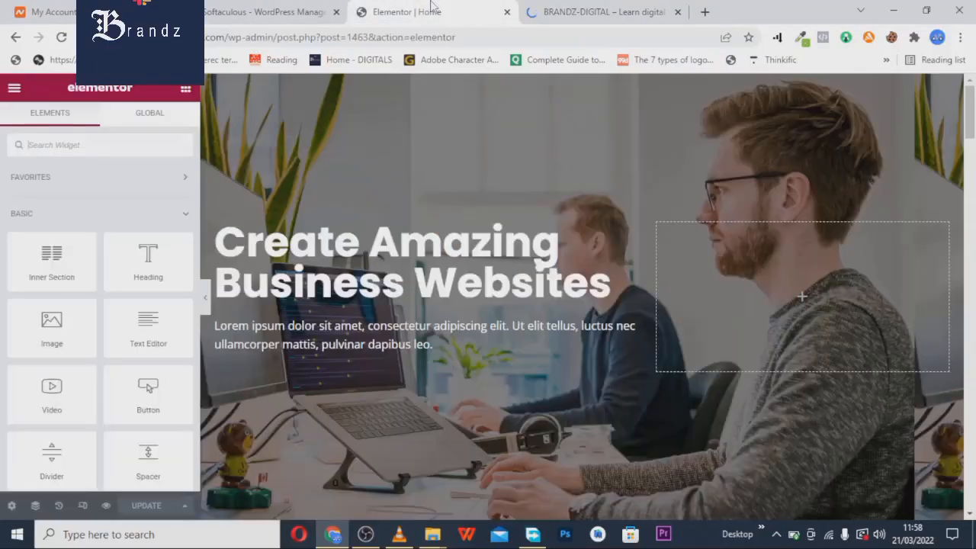
scroll(418, 302, "down", 5)
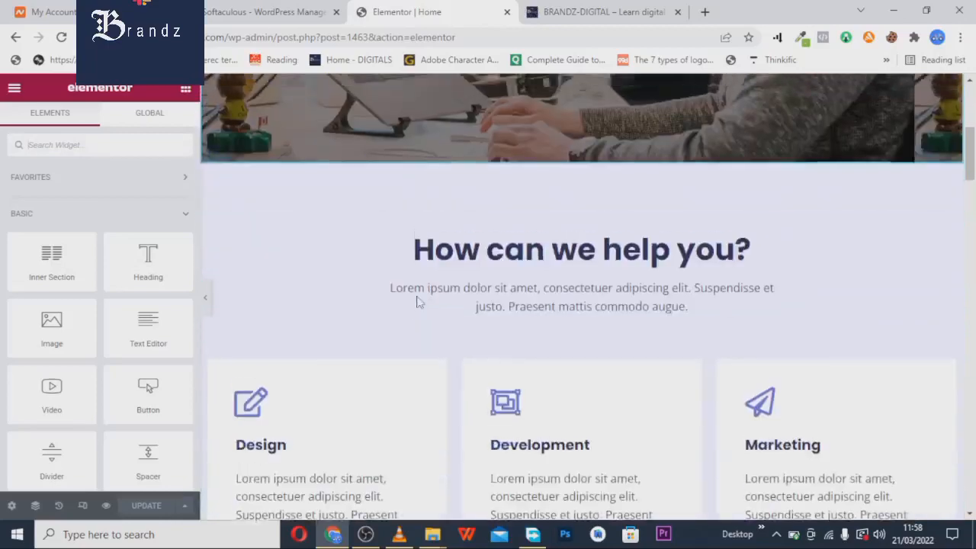
scroll(418, 301, "up", 5)
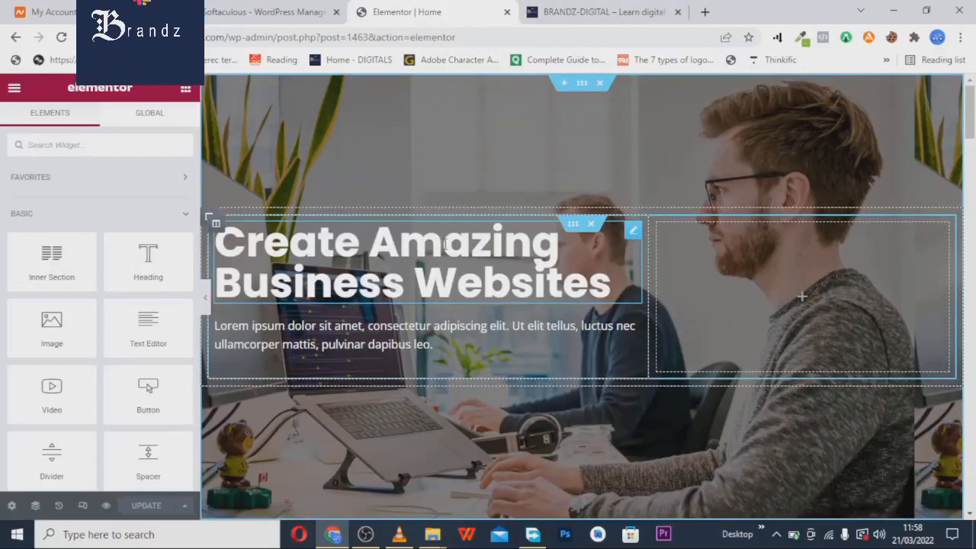
Preview the hero at 360px mobile width, then launch Customize from the live site tab.
left_click(82, 509)
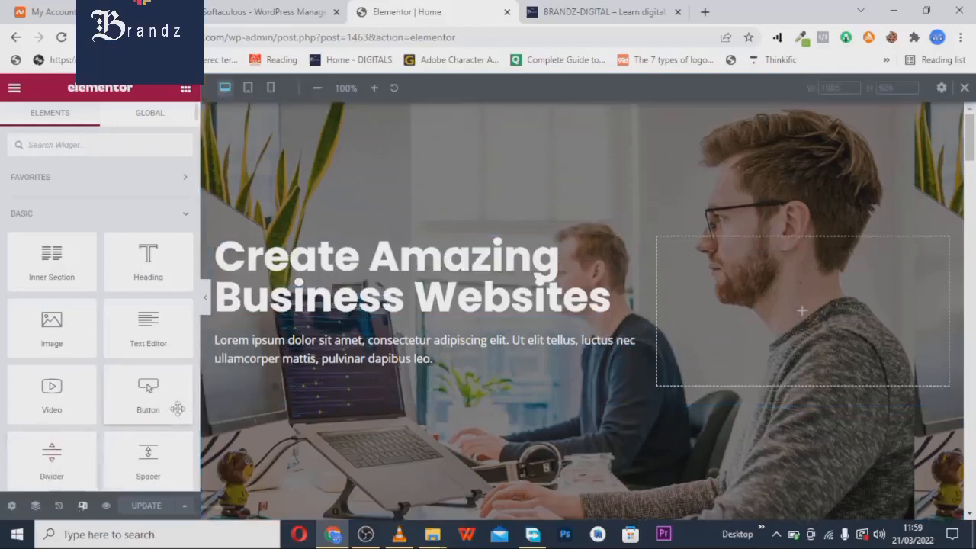
left_click(271, 89)
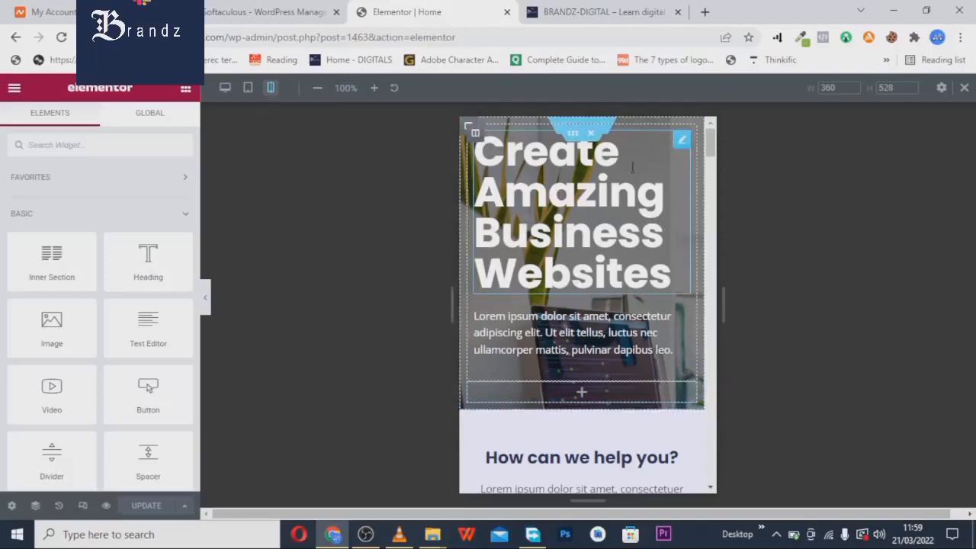
left_click(577, 9)
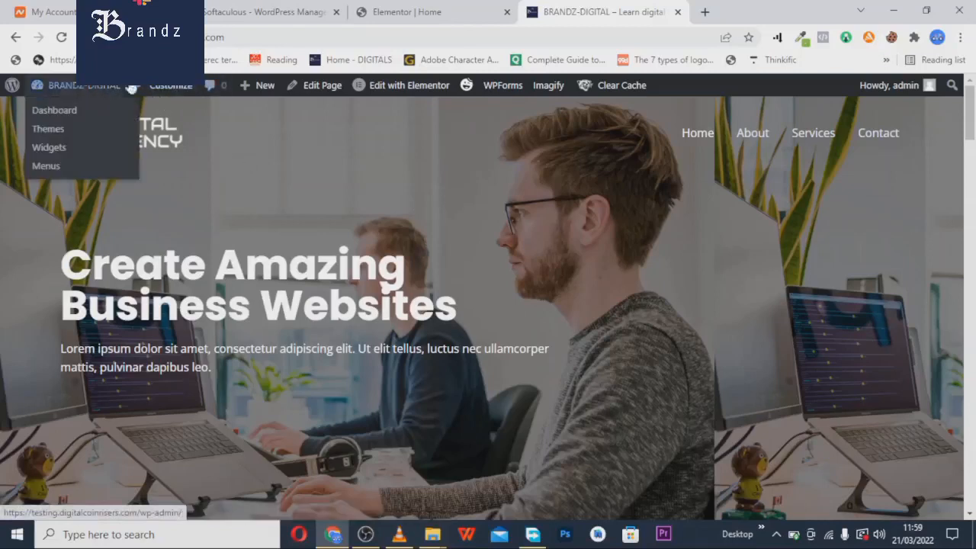
left_click(156, 86)
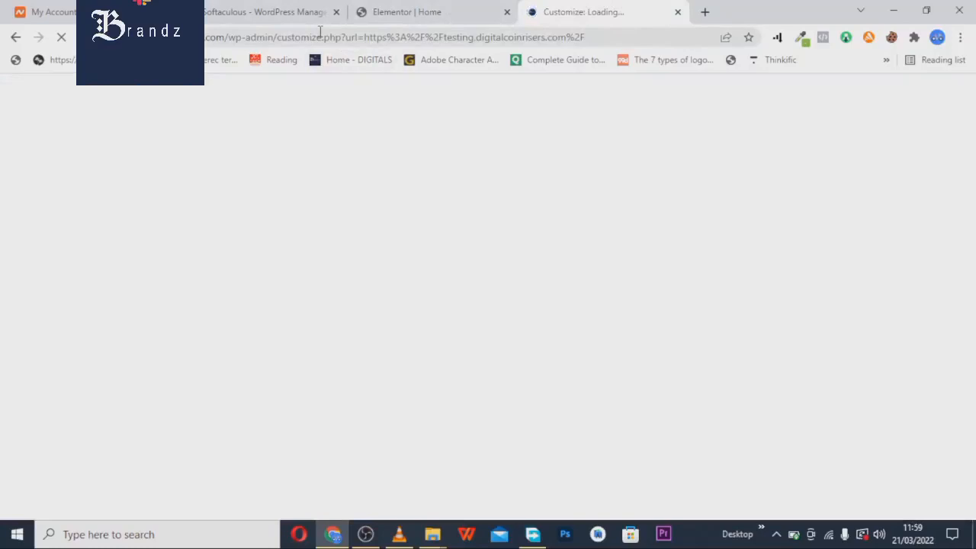
Open the live Home page in a new tab from Elementor's main menu.
left_click(472, 7)
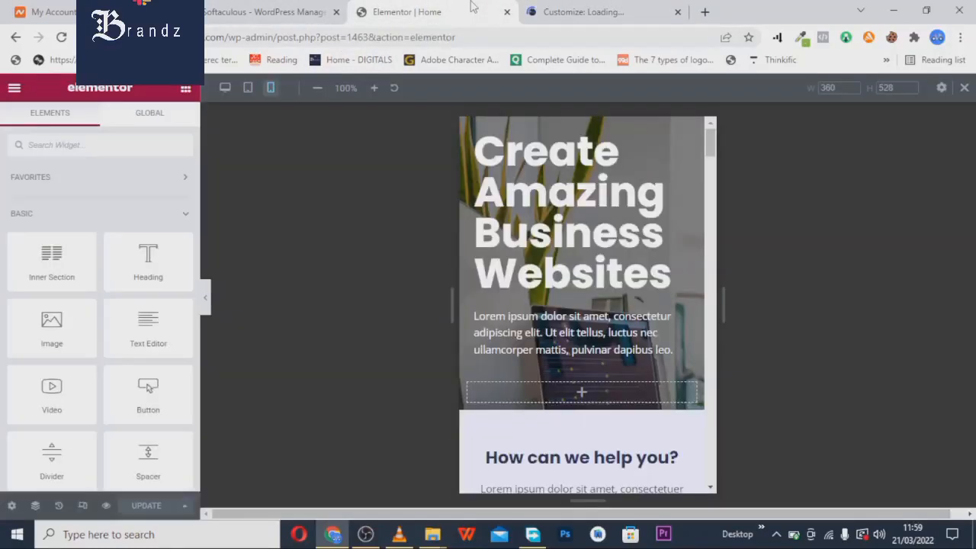
left_click(14, 92)
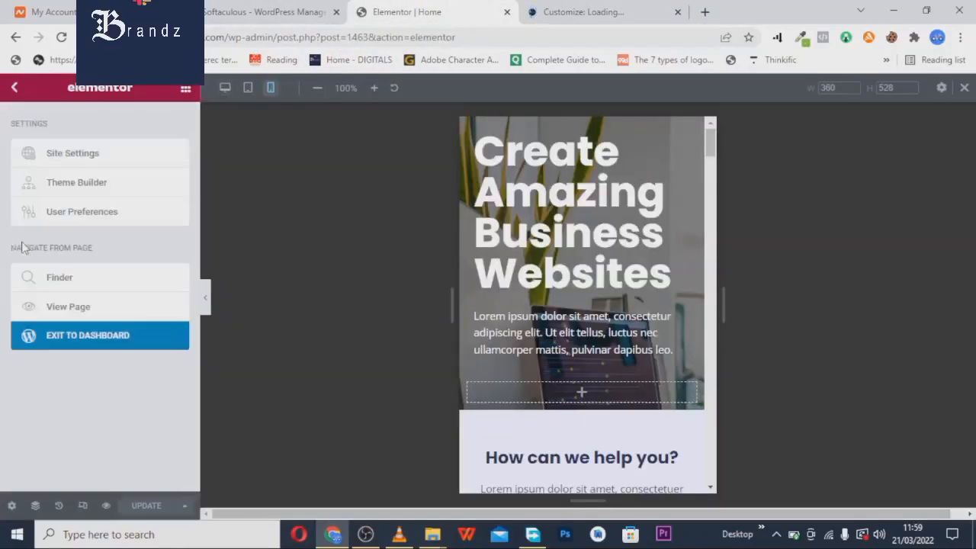
right_click(61, 308)
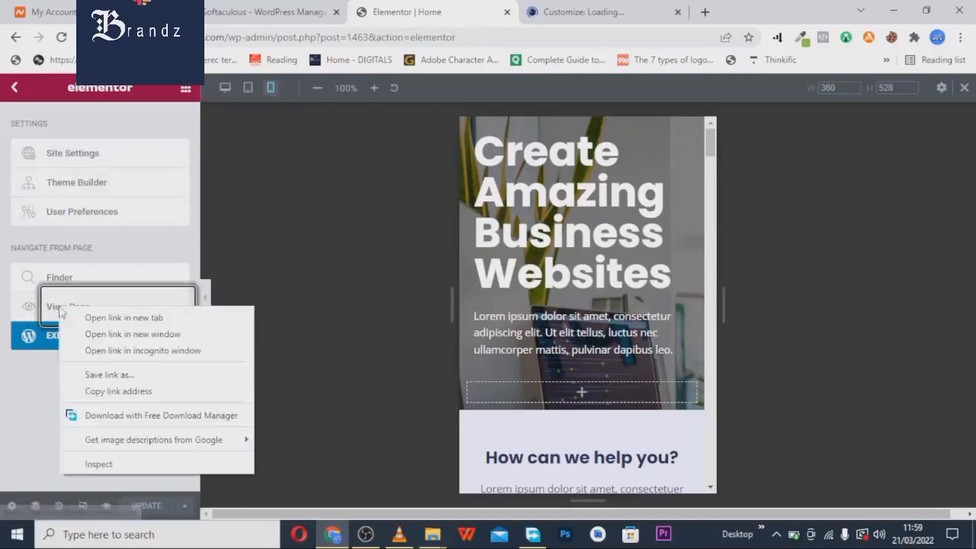
left_click(95, 318)
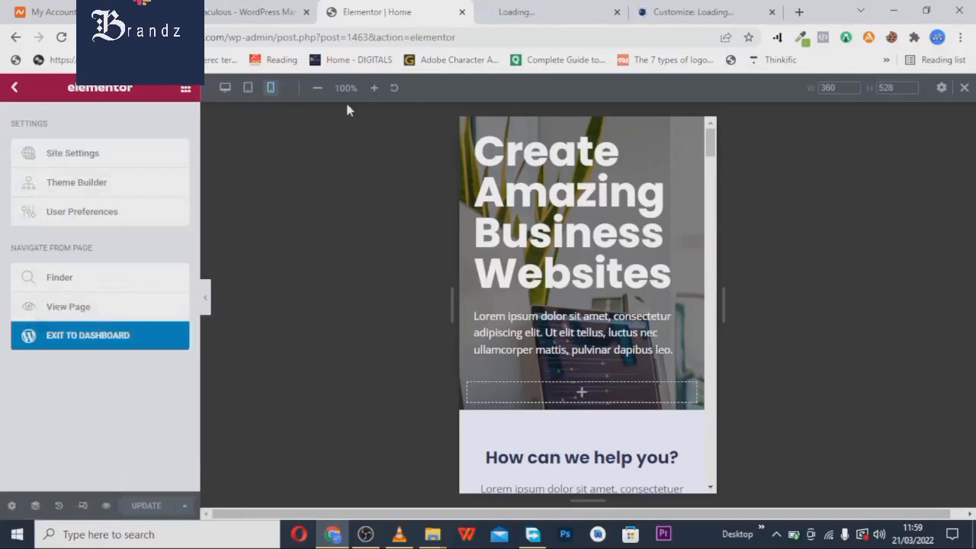
left_click(497, 9)
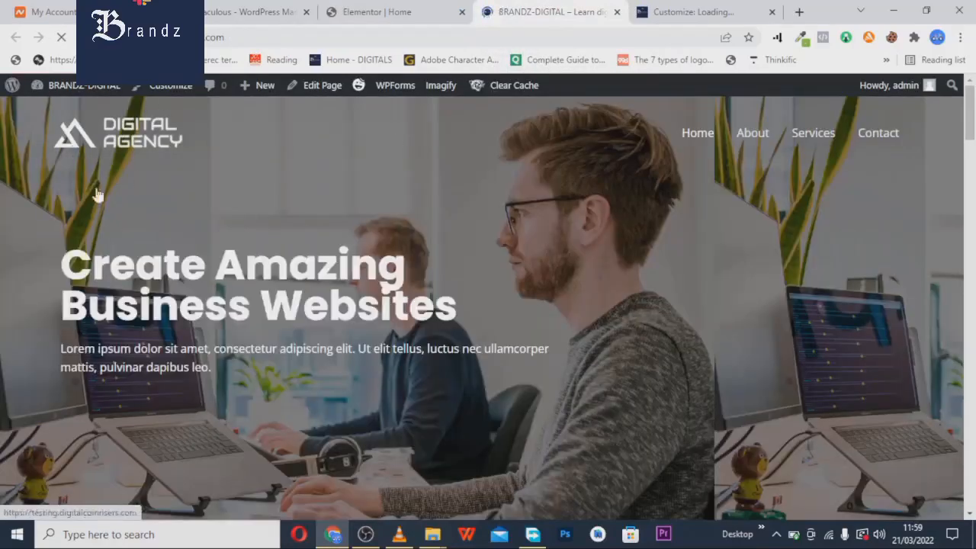
Scroll the live page down to the Brandz footer and back up to the hero.
scroll(194, 203, "down", 4)
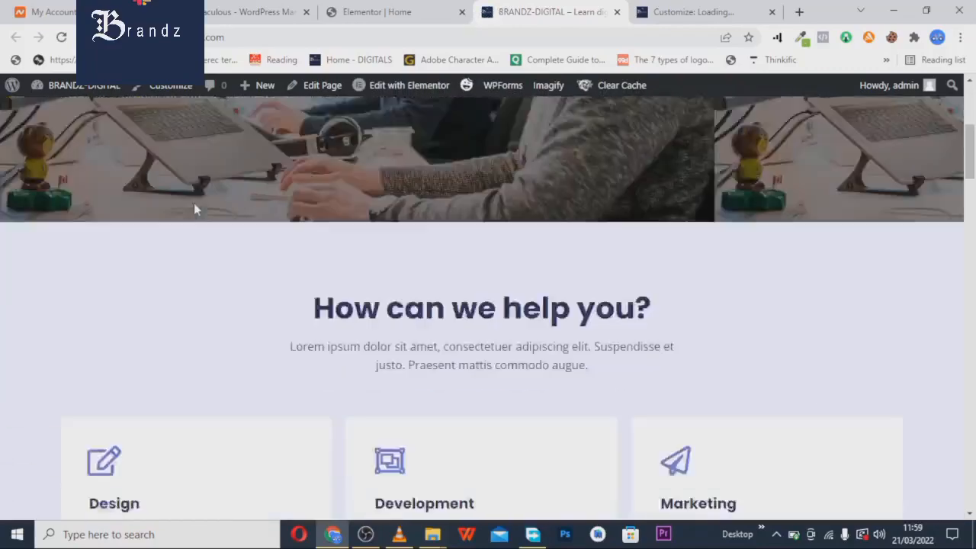
scroll(194, 202, "down", 20)
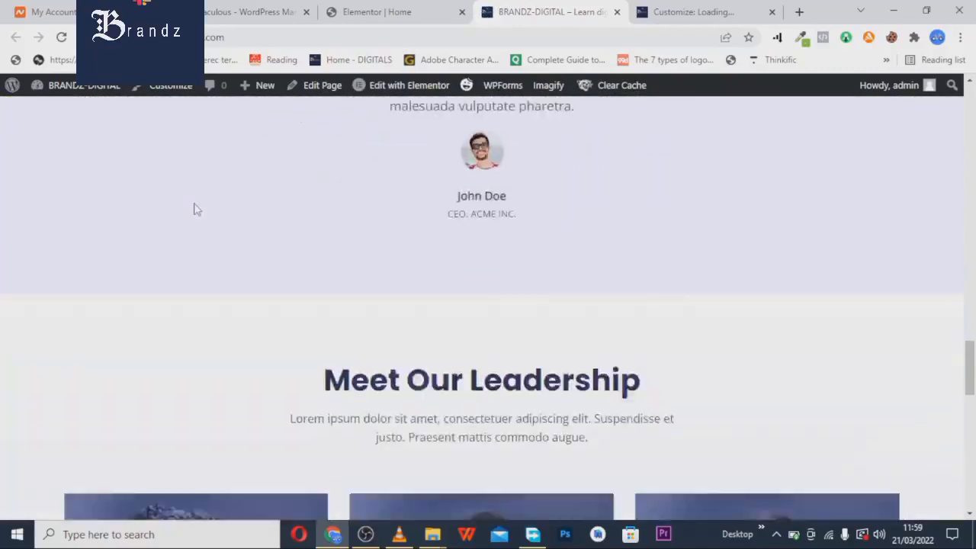
scroll(194, 204, "down", 10)
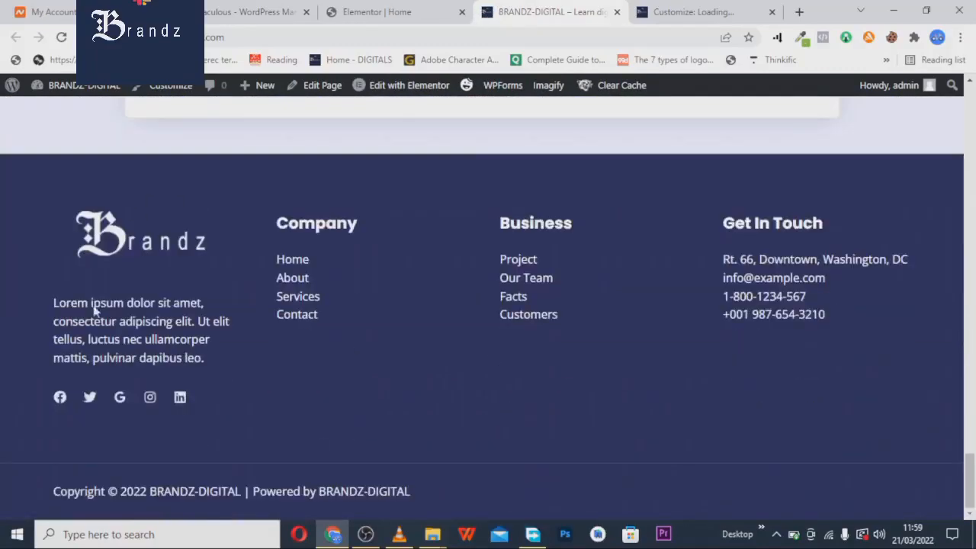
scroll(133, 262, "up", 15)
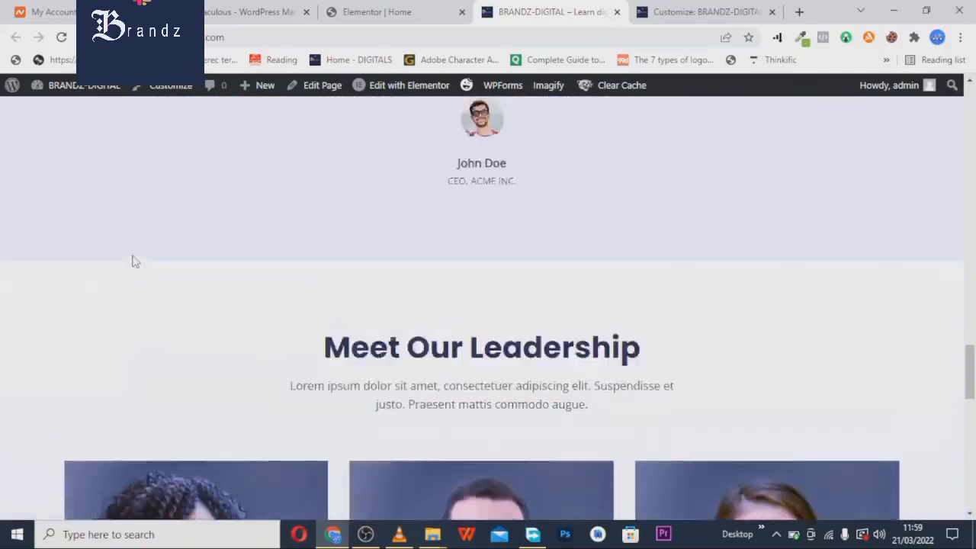
scroll(149, 243, "up", 6)
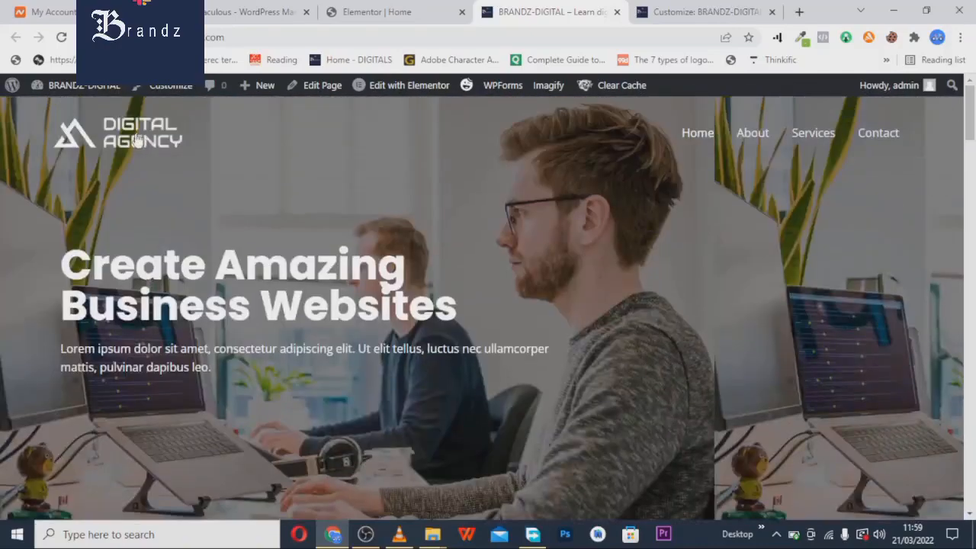
left_click(692, 11)
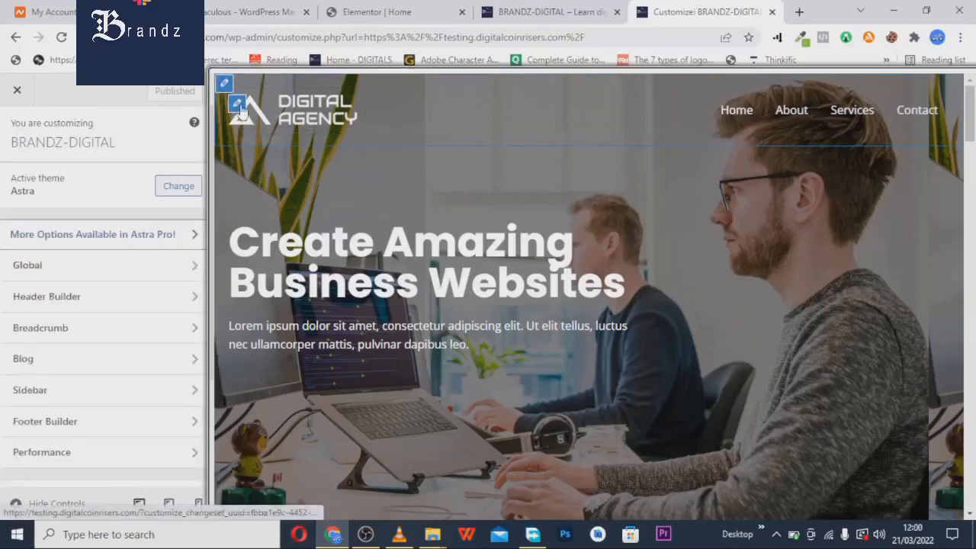
left_click(239, 107)
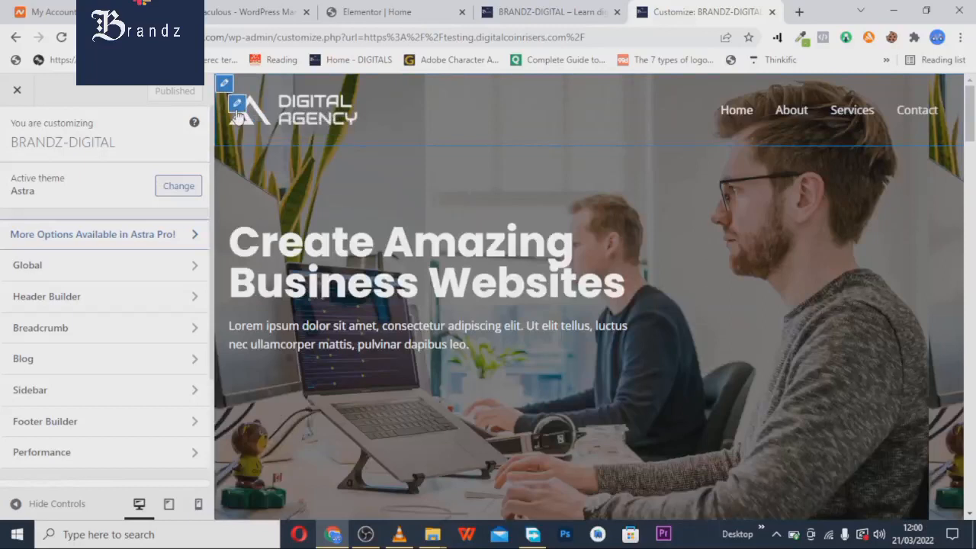
left_click(237, 104)
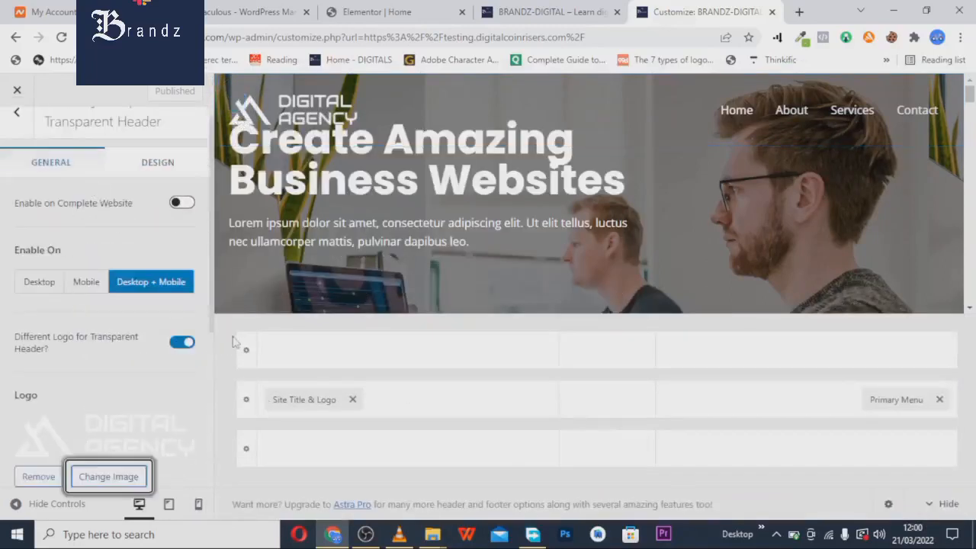
left_click(324, 400)
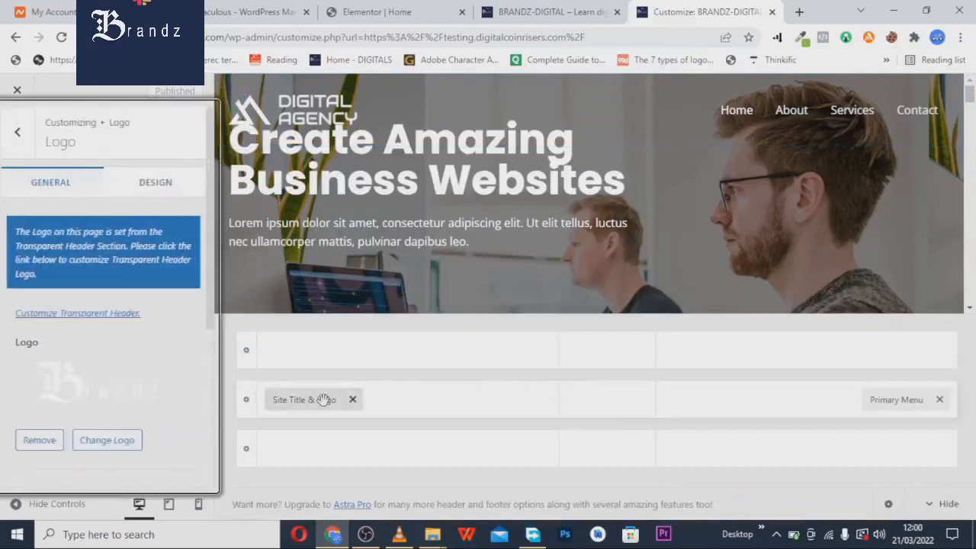
scroll(77, 398, "down", 2)
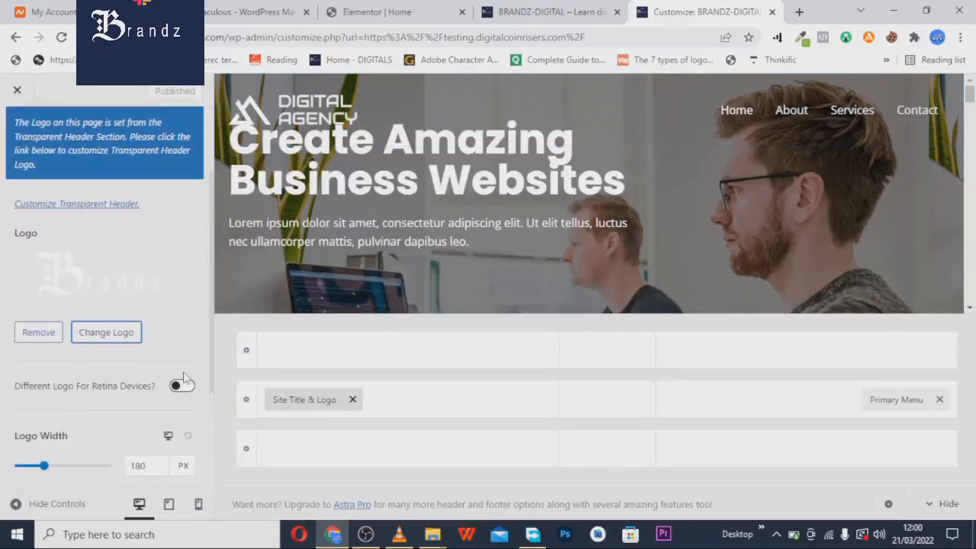
scroll(183, 377, "down", 3)
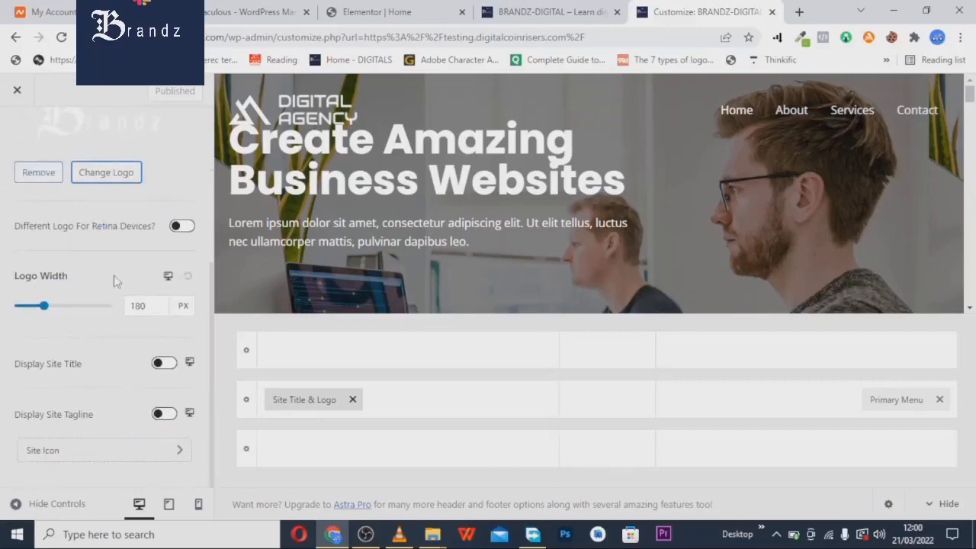
scroll(114, 282, "up", 5)
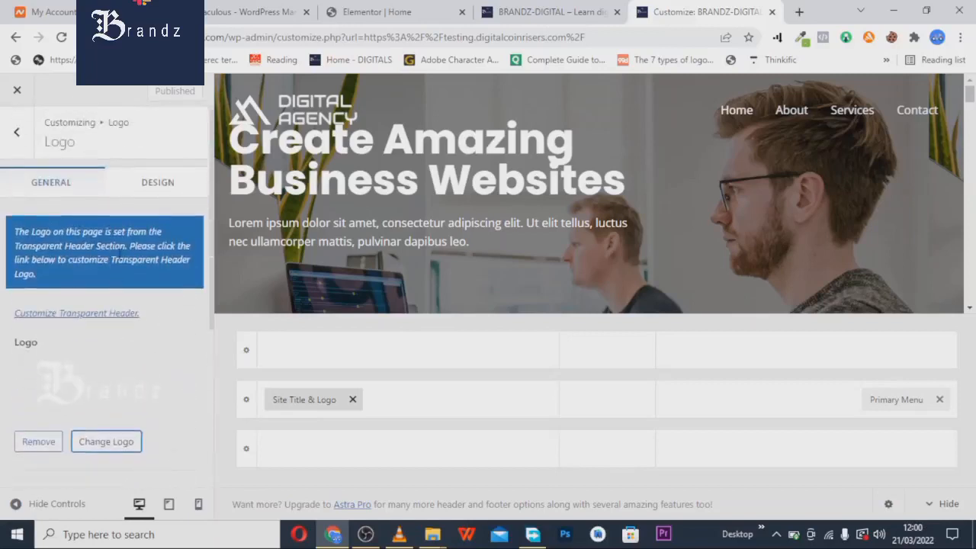
left_click(160, 182)
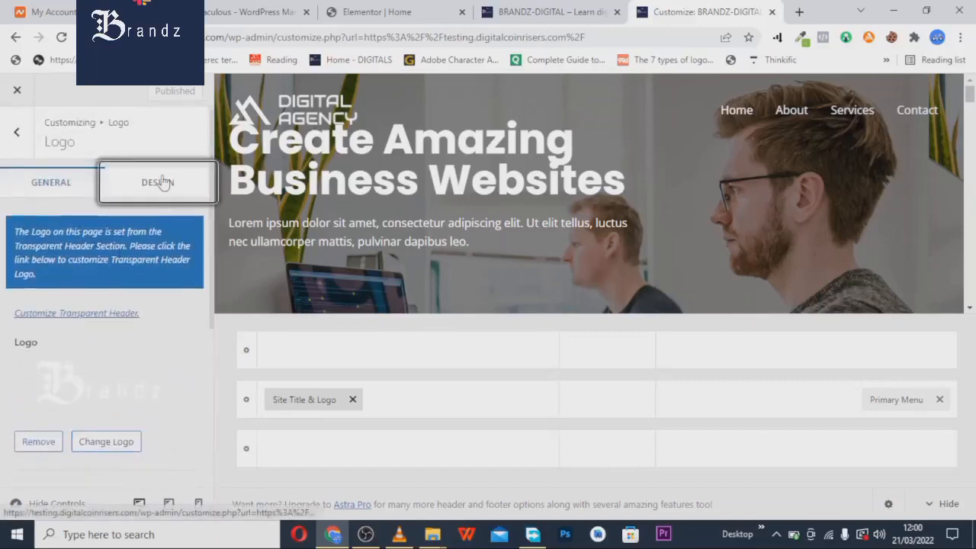
left_click(67, 186)
left_click(546, 9)
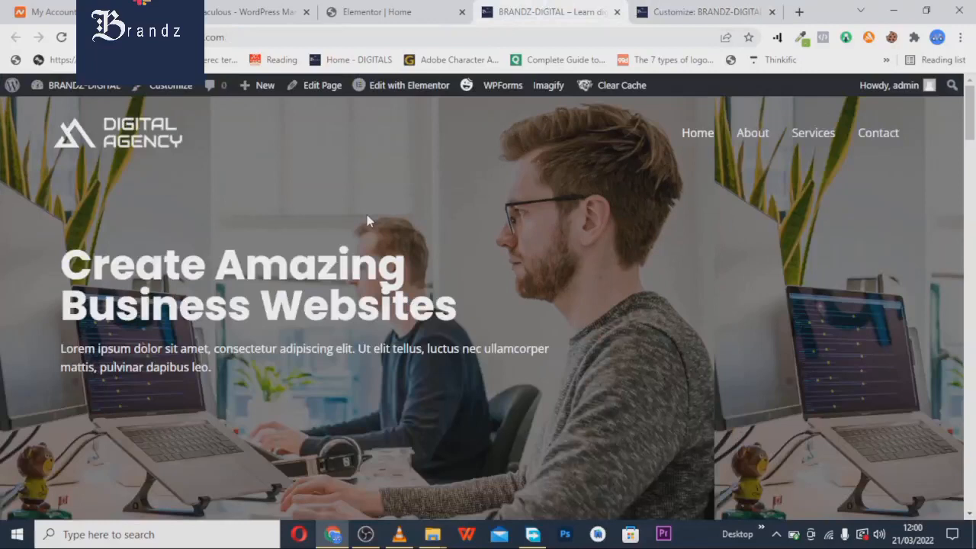
key("F5")
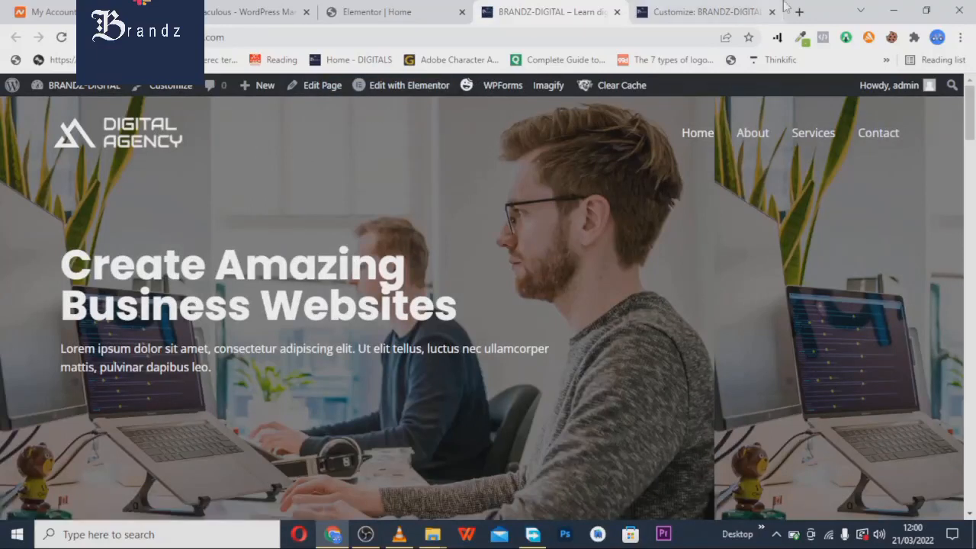
left_click(759, 11)
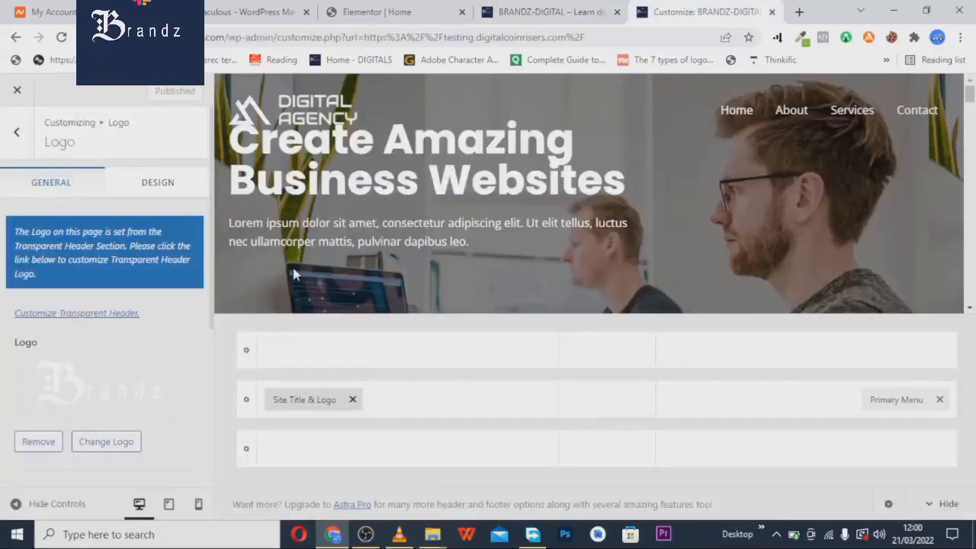
left_click(314, 105)
scroll(61, 412, "down", 2)
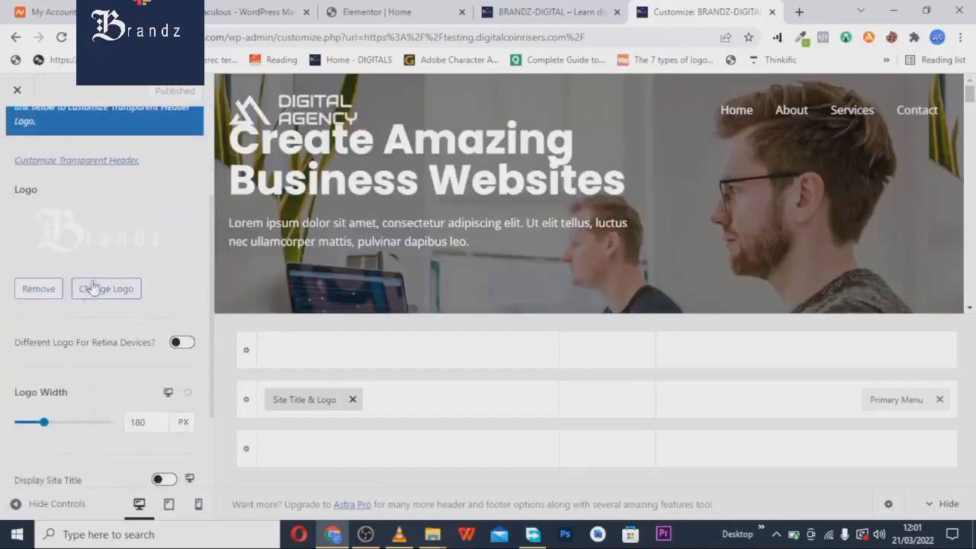
Swap the transparent header logo for a cropped cropped-brands-Recovered.png and publish it.
left_click(38, 289)
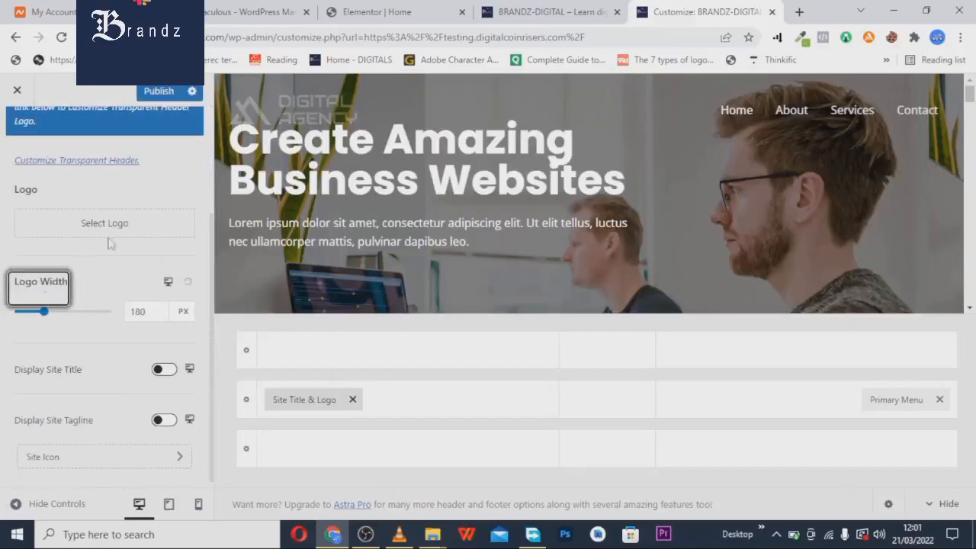
scroll(128, 237, "up", 1)
scroll(128, 238, "up", 1)
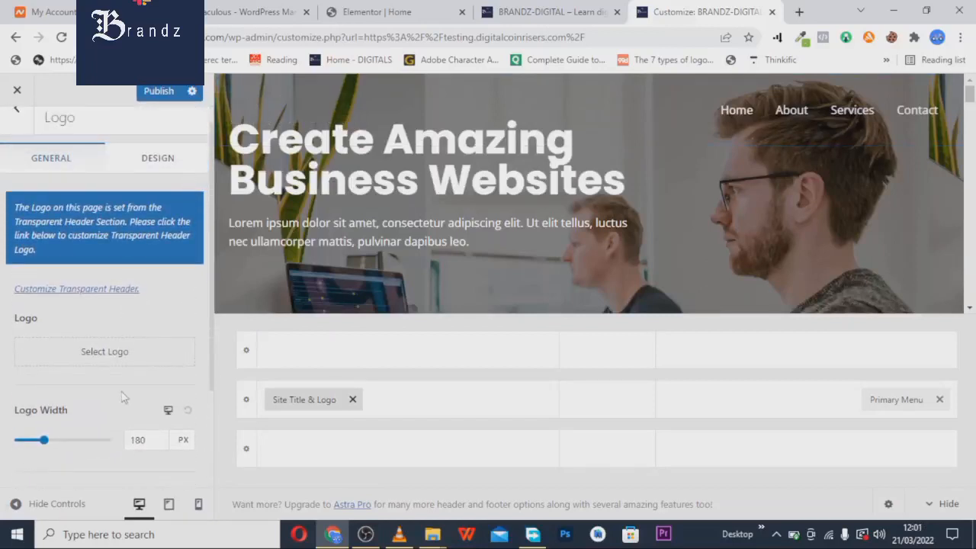
left_click(130, 350)
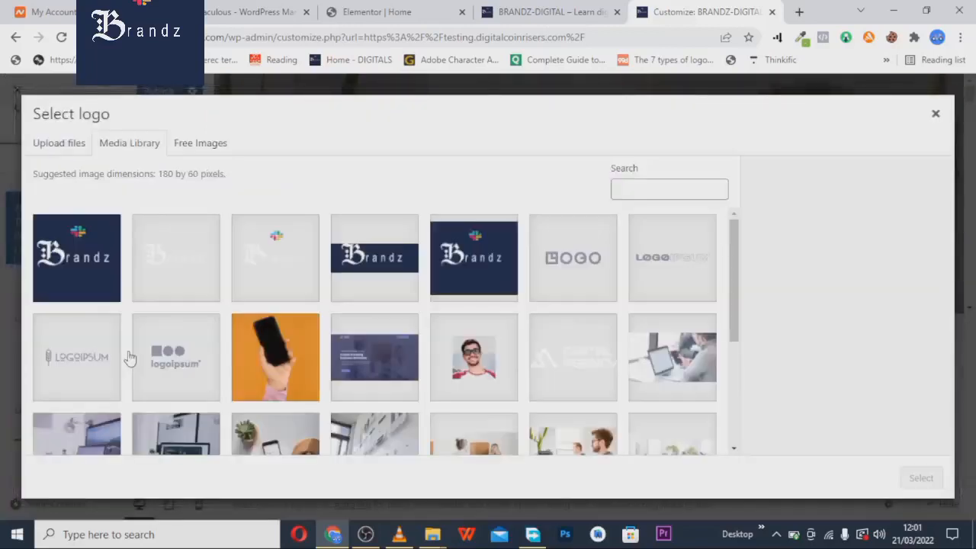
left_click(233, 251)
left_click(191, 264)
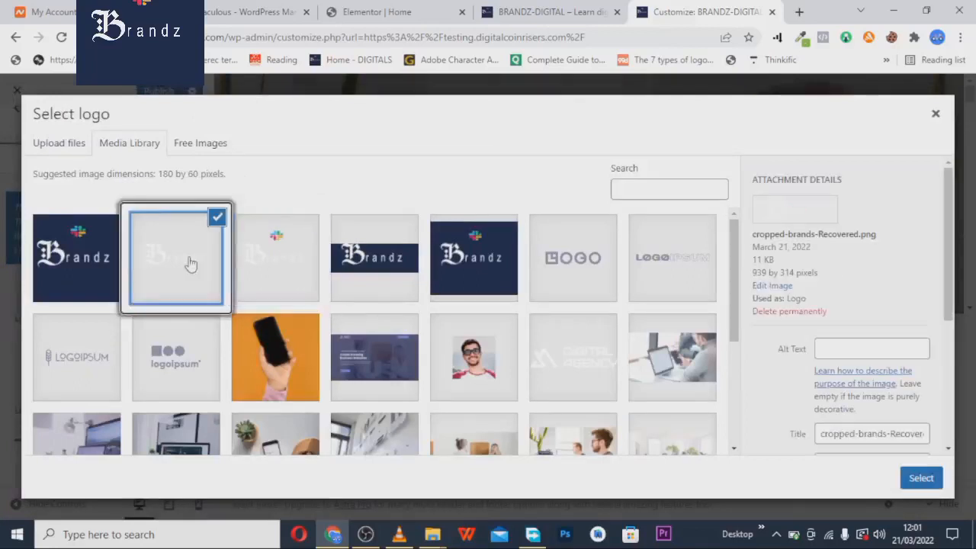
left_click(924, 480)
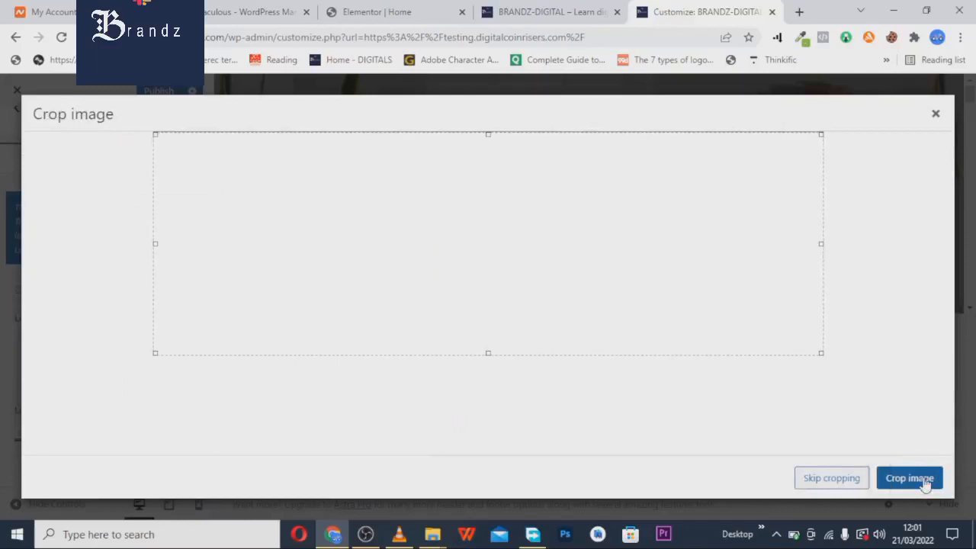
left_click(925, 481)
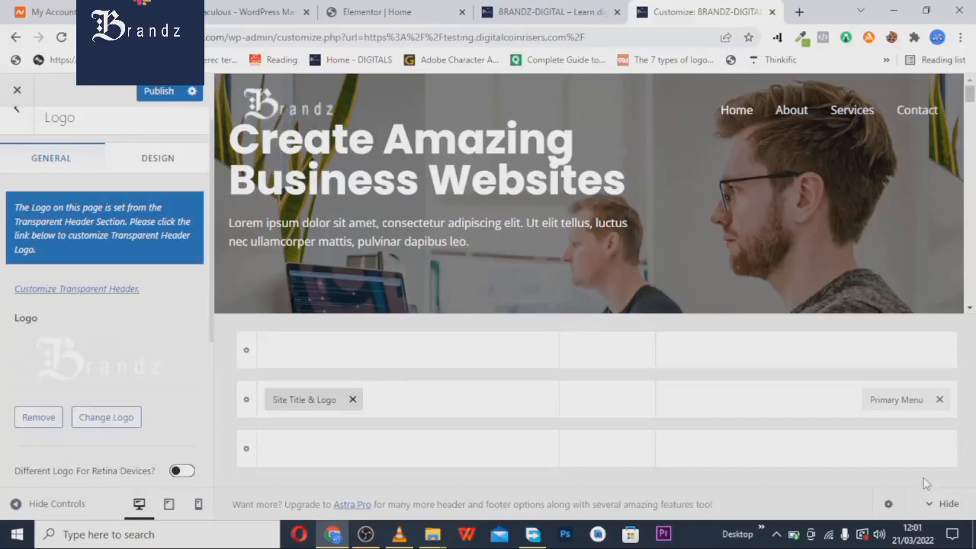
left_click(159, 95)
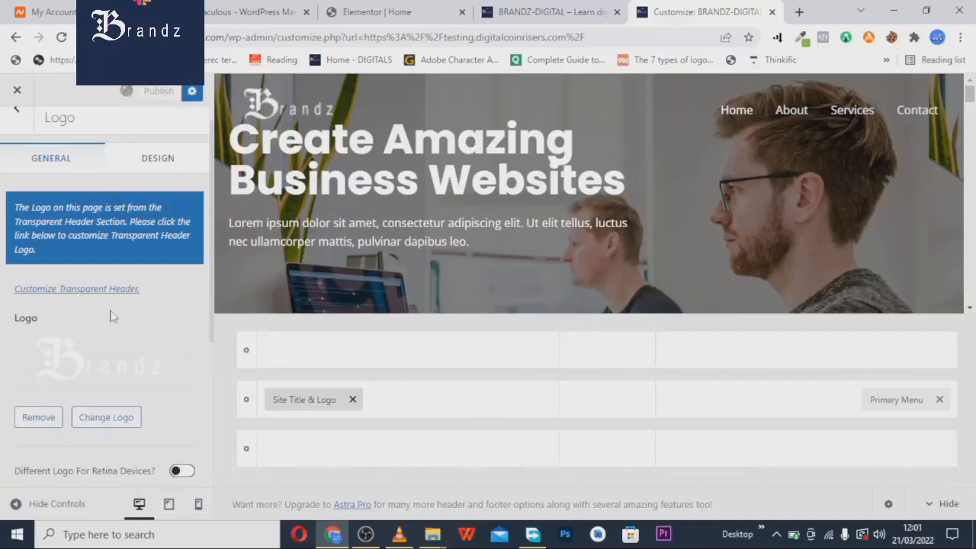
left_click(23, 131)
Preview the homepage header at mobile width, then switch to the Elementor Home tab.
left_click(23, 131)
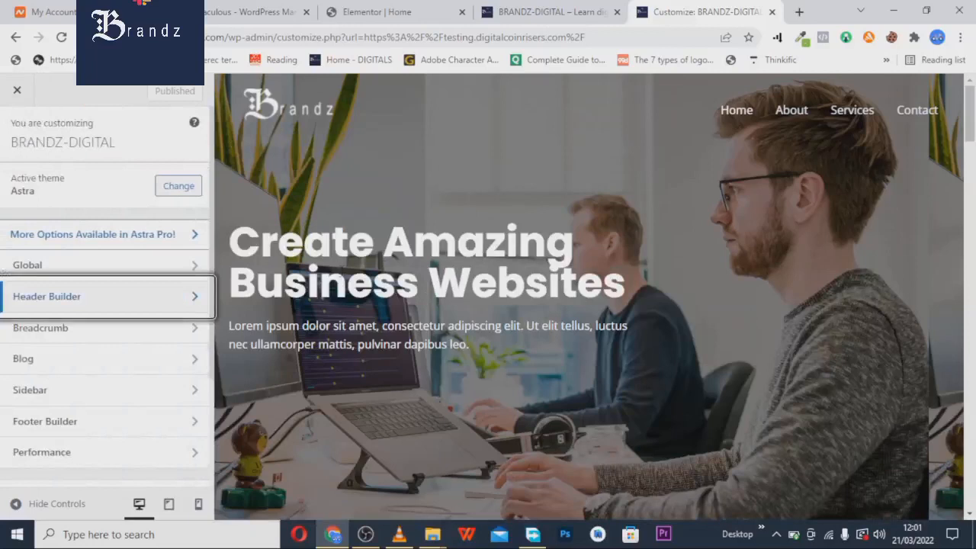
left_click(199, 508)
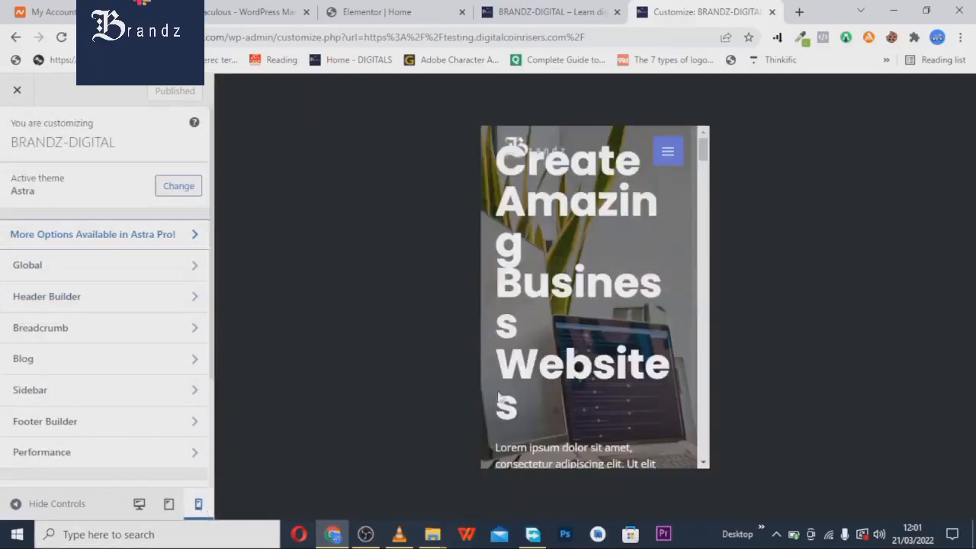
scroll(501, 397, "down", 2)
scroll(587, 162, "up", 2)
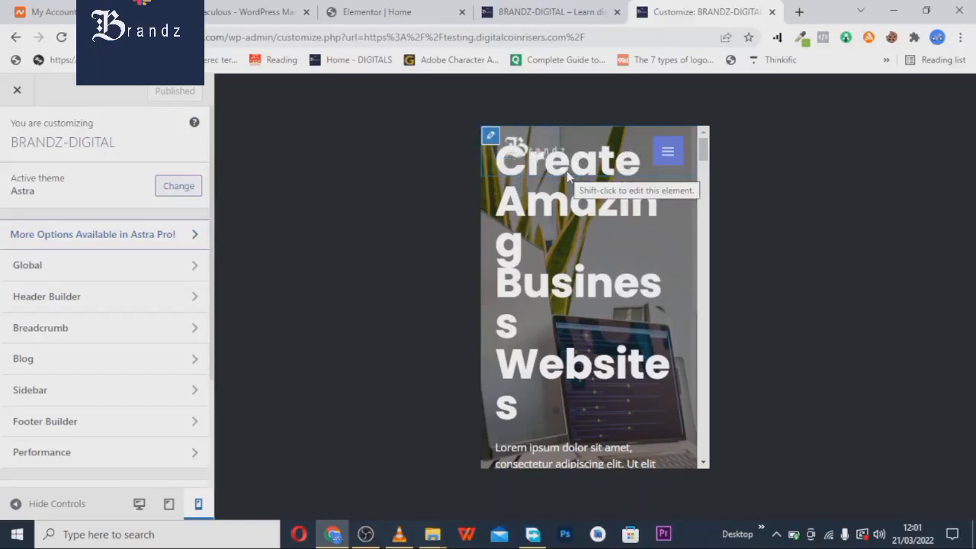
left_click(458, 9)
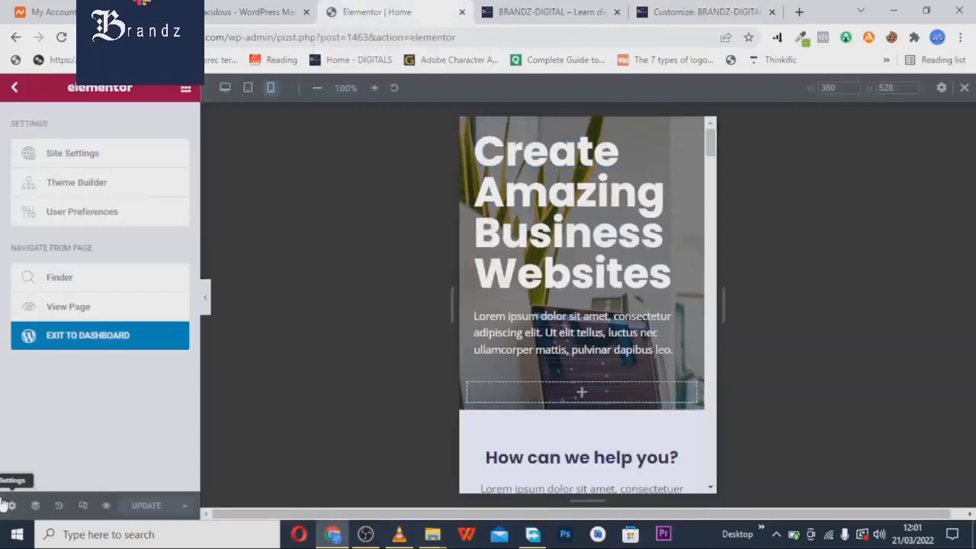
Switch Elementor back to desktop width and open the hero section's Advanced spacing settings.
left_click(82, 509)
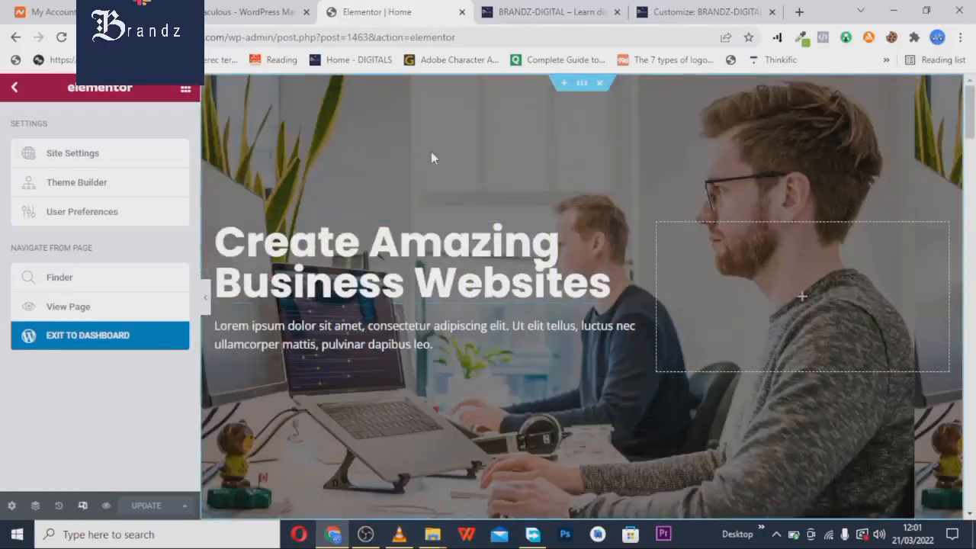
left_click(584, 85)
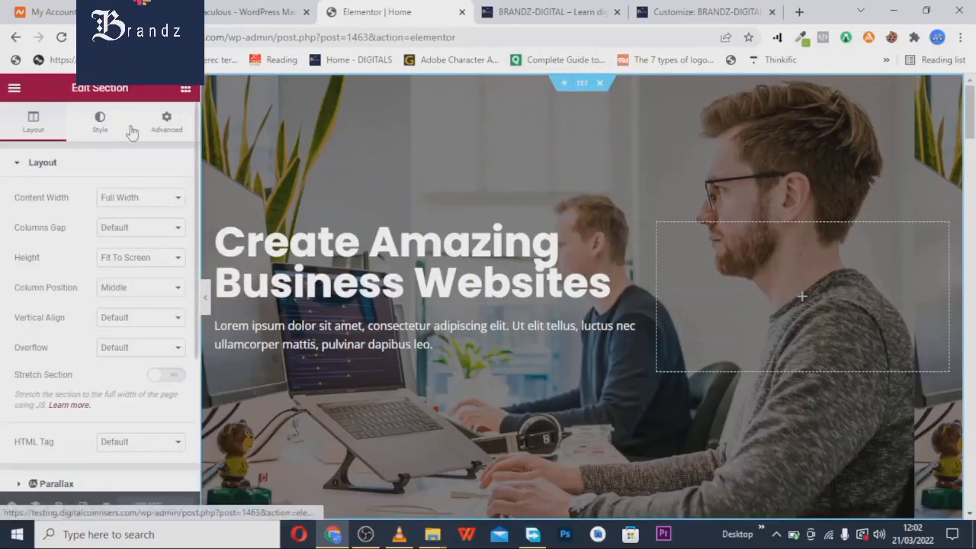
left_click(170, 130)
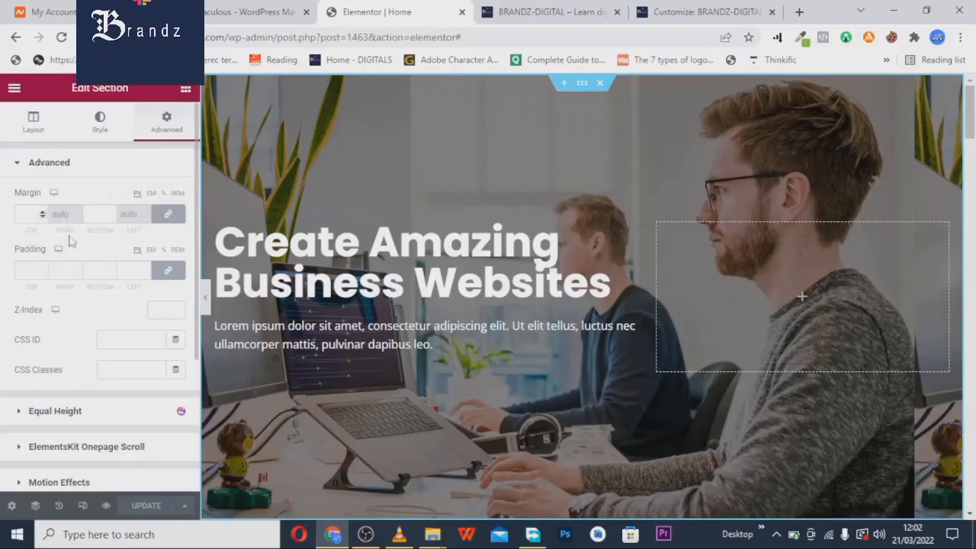
Unlink the hero section's margin and padding sides so each can be set separately.
left_click(169, 215)
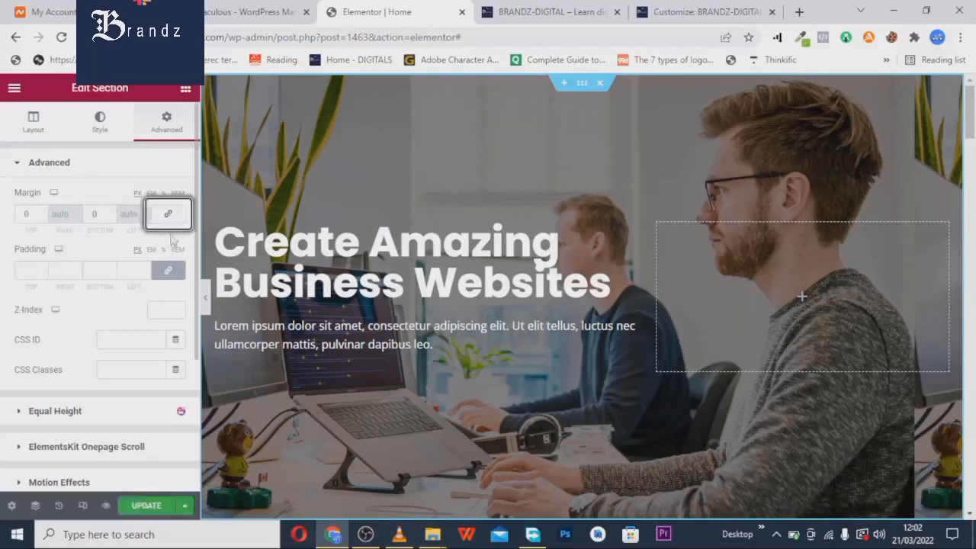
left_click(169, 271)
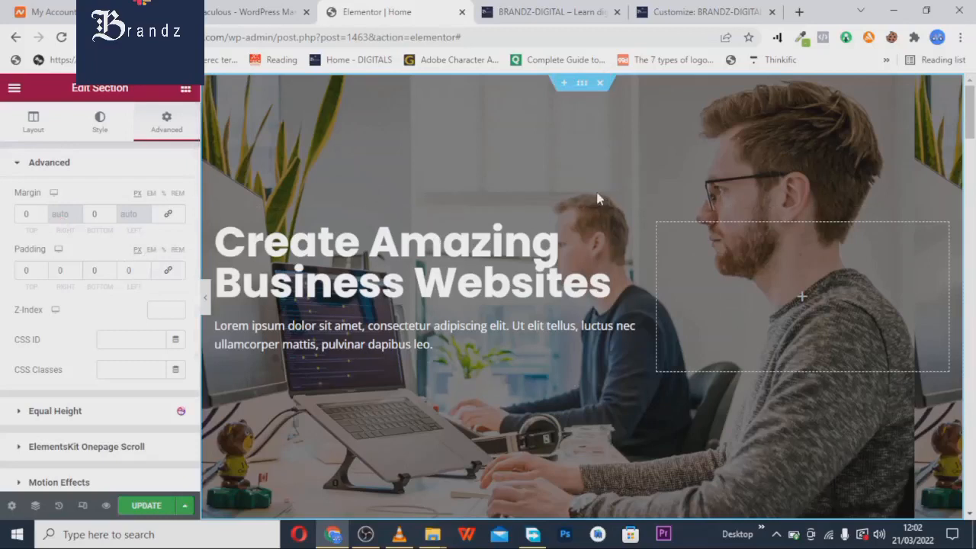
left_click_drag(592, 97, 519, 157)
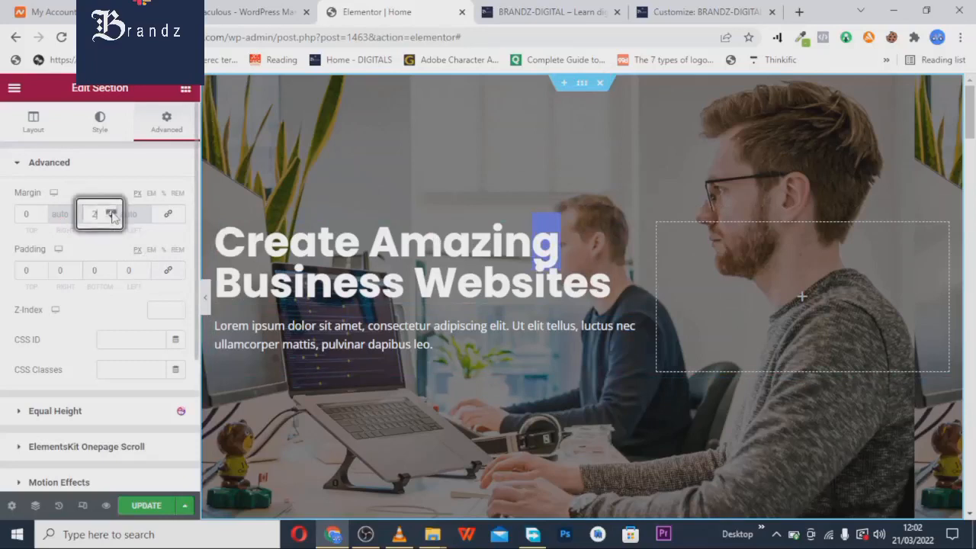
Raise the hero's top margin step by step to 109 px and update the page.
left_click(44, 213)
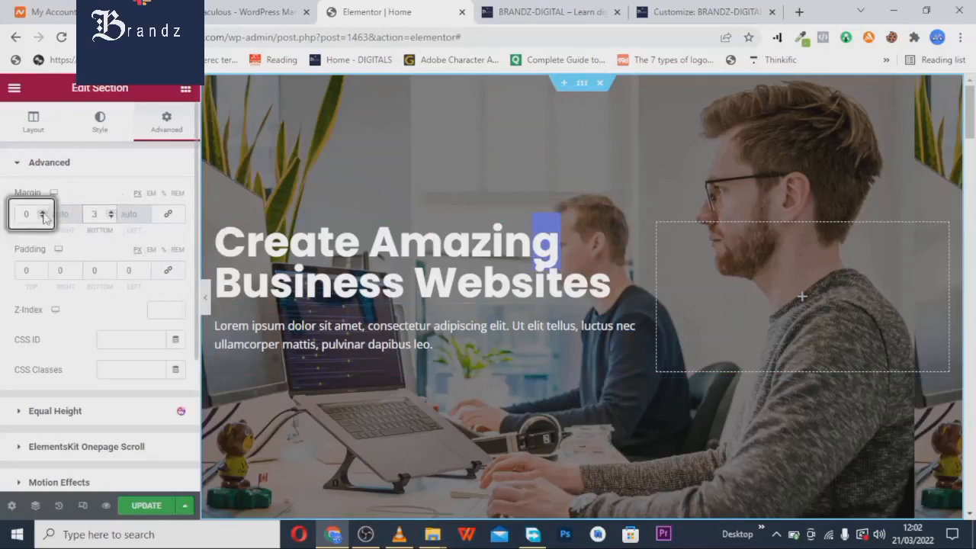
left_click(44, 213)
left_click(43, 213)
left_click(44, 213)
left_click(43, 213)
left_click(44, 213)
left_click(43, 213)
left_click(43, 213)
left_click(43, 213)
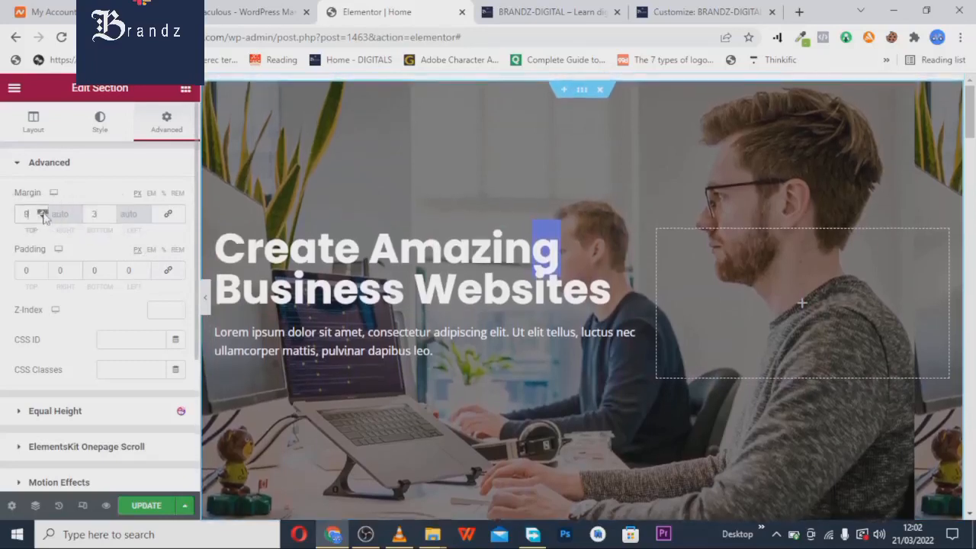
left_click(43, 213)
left_click(43, 213)
left_click(43, 213)
left_click(43, 214)
left_click(44, 214)
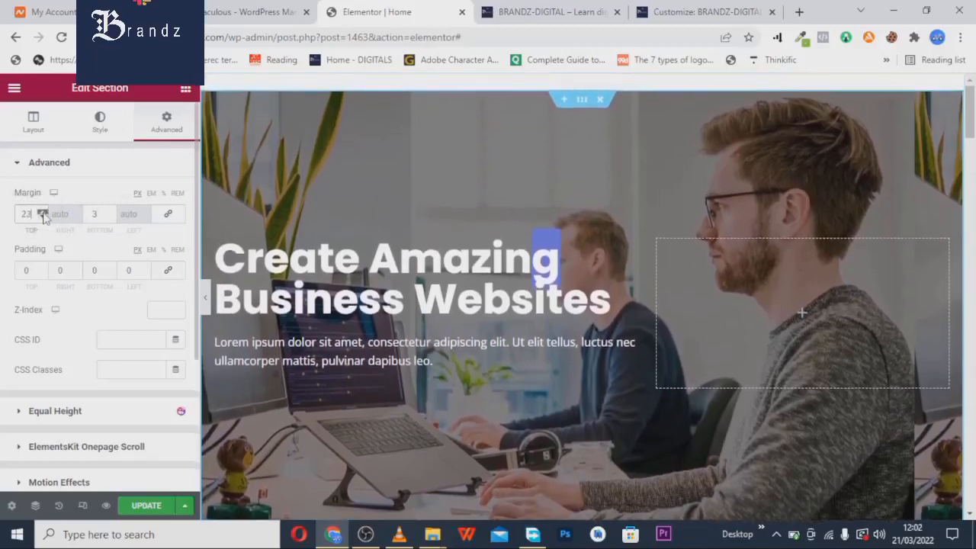
left_click(44, 215)
left_click(43, 215)
left_click(43, 214)
left_click(43, 215)
left_click(44, 214)
left_click(43, 214)
left_click(43, 214)
left_click(43, 215)
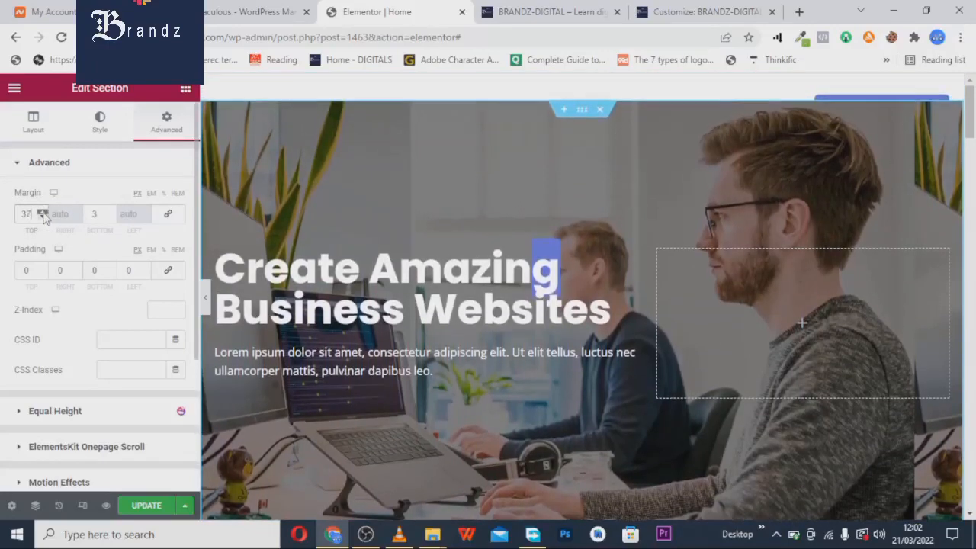
left_click(44, 214)
left_click(43, 214)
left_click(44, 214)
left_click(44, 215)
left_click(43, 214)
left_click(43, 214)
left_click(43, 215)
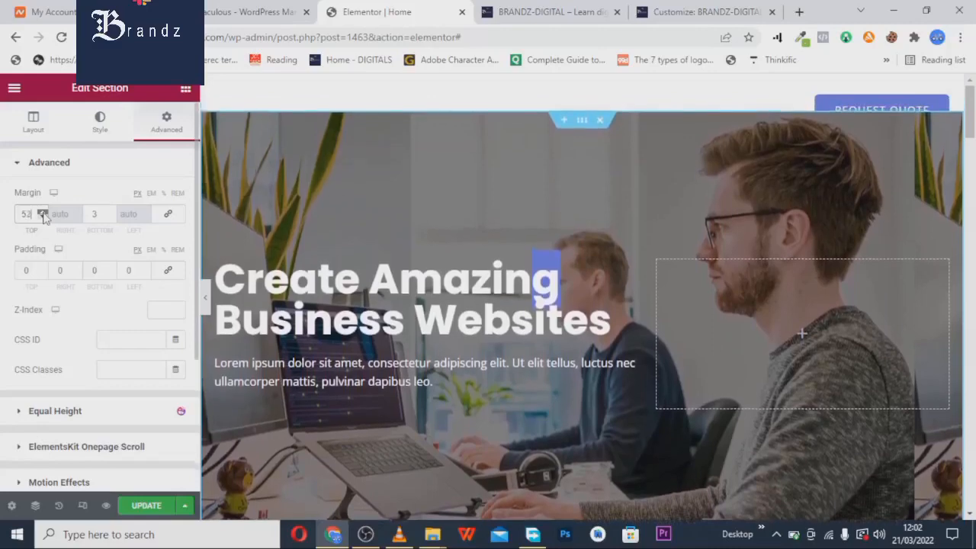
left_click(43, 214)
left_click(44, 214)
left_click(44, 215)
left_click(43, 215)
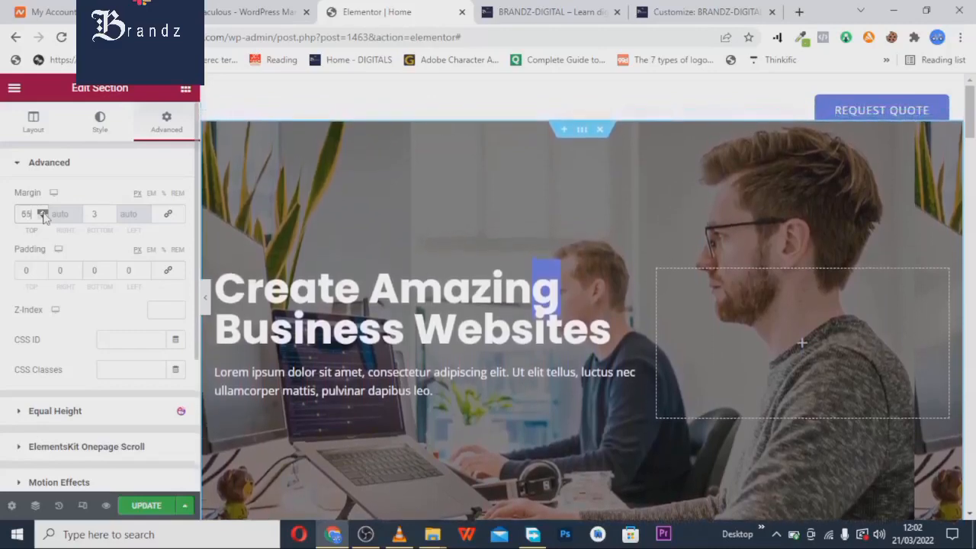
left_click(44, 214)
left_click(44, 214)
left_click(44, 214)
left_click(44, 215)
left_click(43, 214)
left_click(43, 214)
left_click(43, 214)
left_click(43, 214)
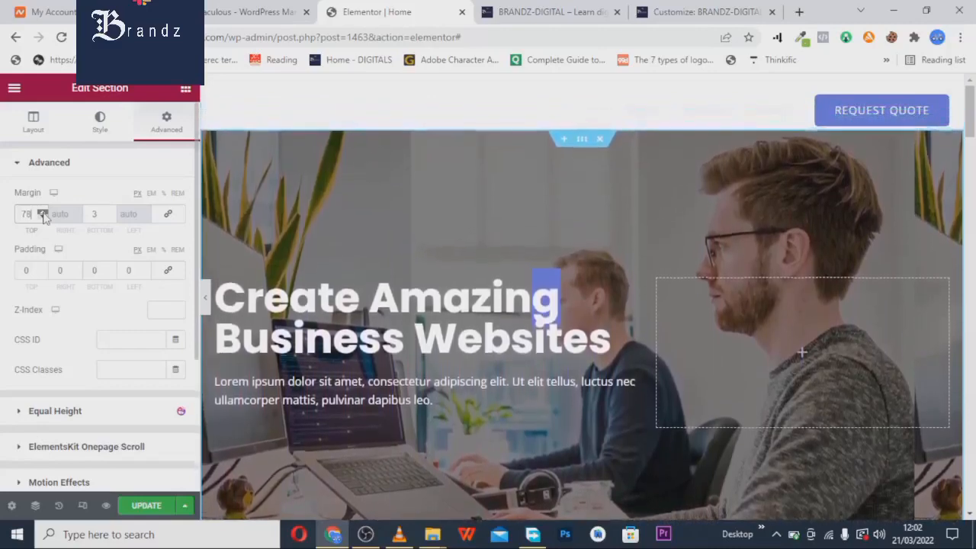
left_click(43, 214)
left_click(44, 214)
left_click(44, 215)
left_click(44, 214)
left_click(43, 215)
left_click(44, 214)
left_click(44, 215)
left_click(44, 215)
left_click(44, 214)
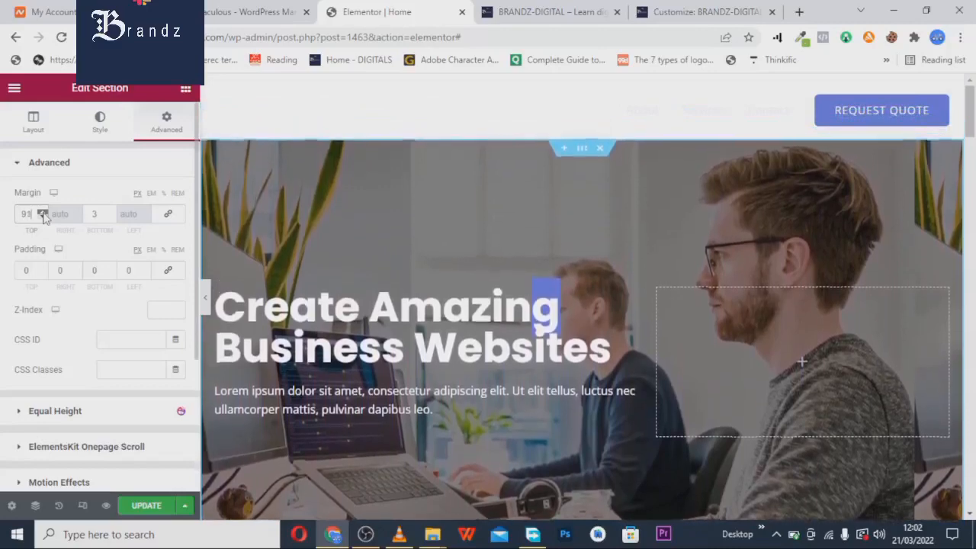
left_click(43, 215)
left_click(43, 214)
left_click(44, 214)
left_click(43, 215)
left_click(44, 214)
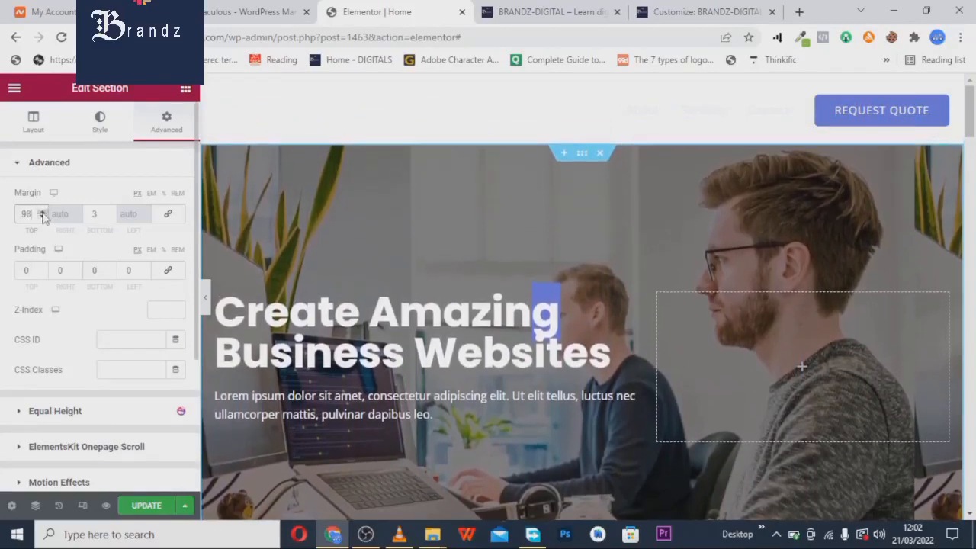
left_click(44, 214)
left_click(44, 214)
left_click(44, 215)
left_click(44, 215)
left_click(43, 214)
left_click(43, 214)
left_click(44, 214)
left_click(44, 214)
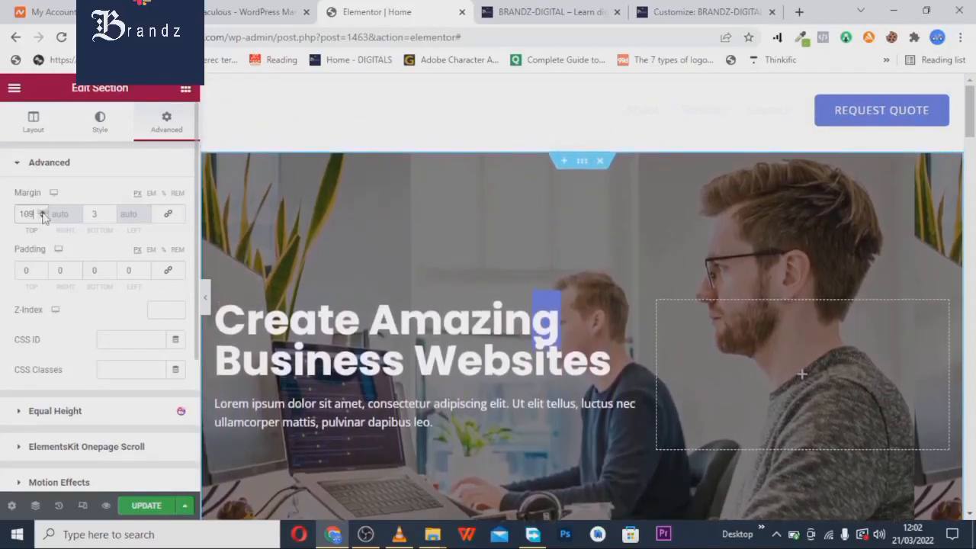
left_click(145, 506)
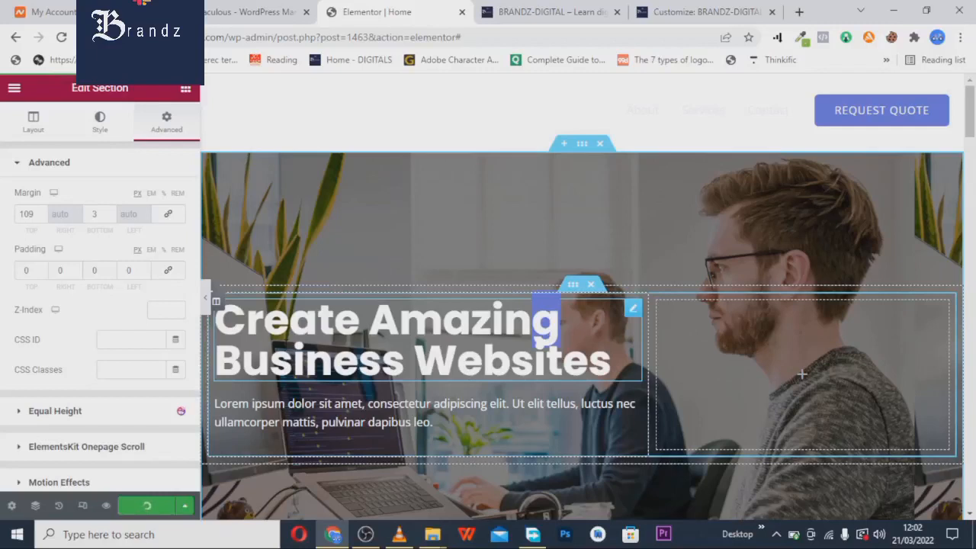
left_click(83, 505)
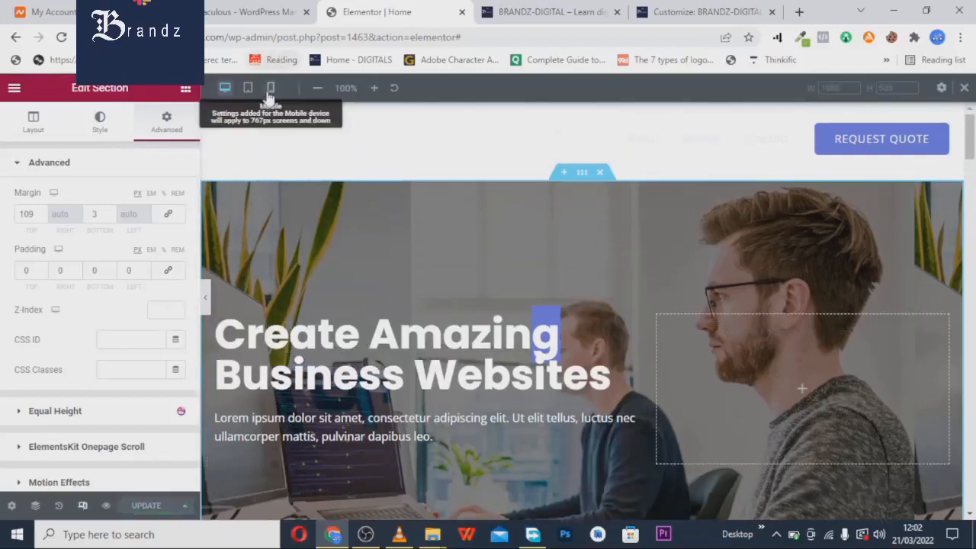
left_click(519, 7)
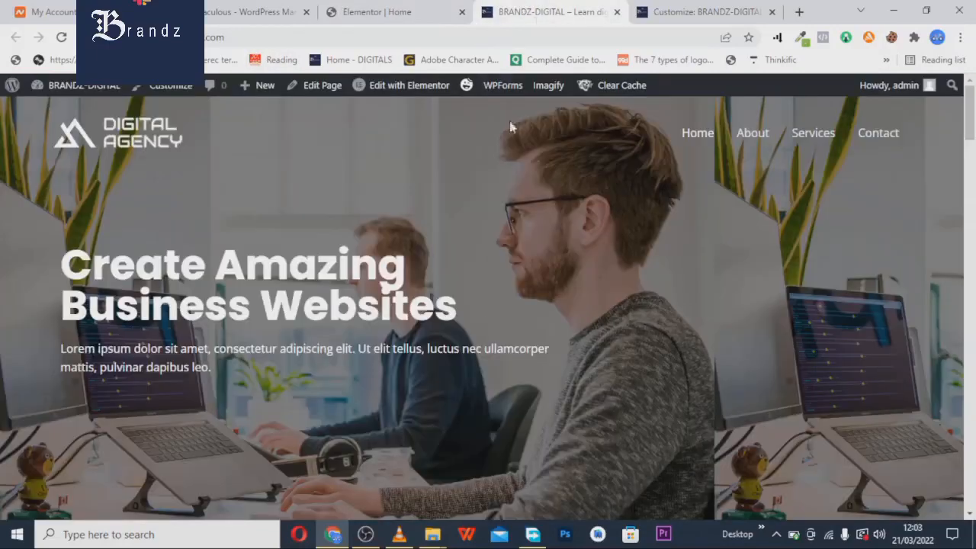
left_click(707, 7)
scroll(573, 308, "down", 3)
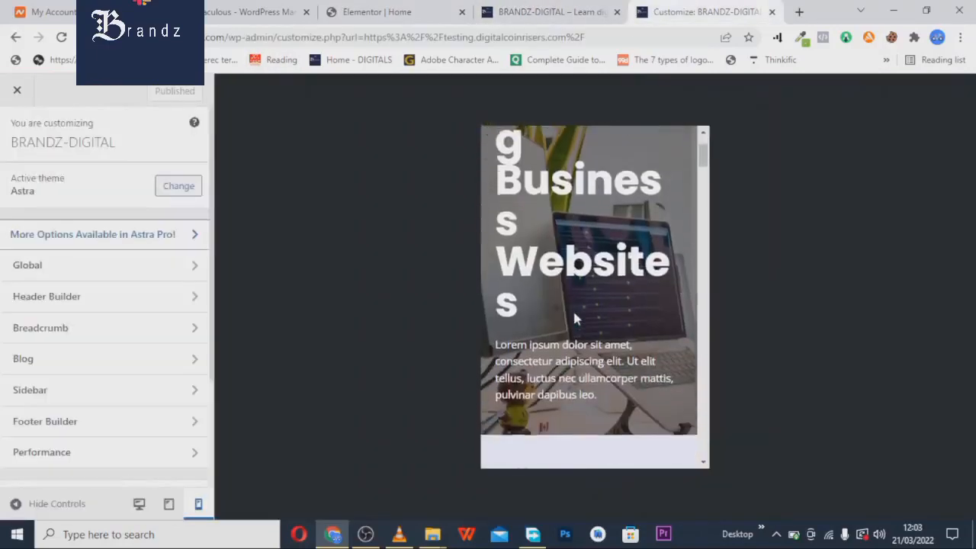
scroll(572, 309, "up", 3)
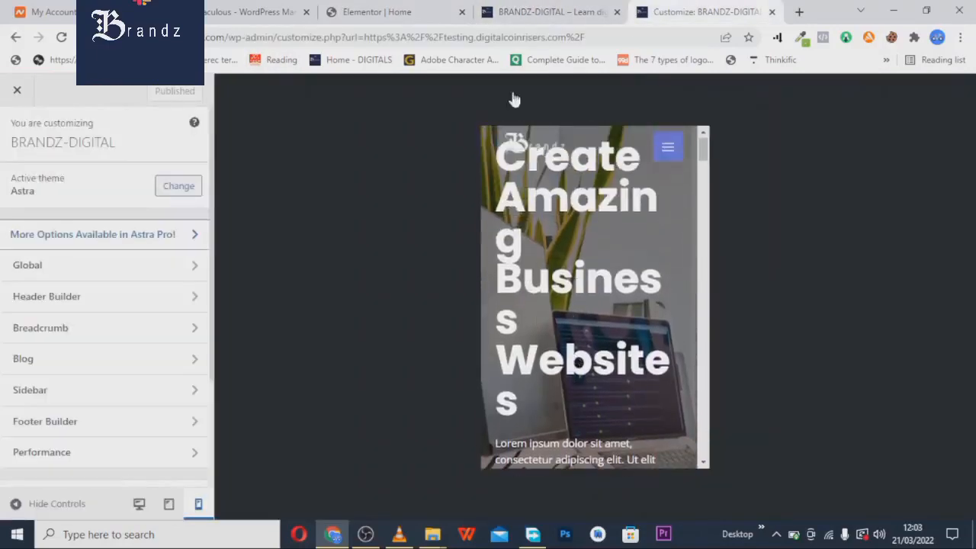
left_click(342, 7)
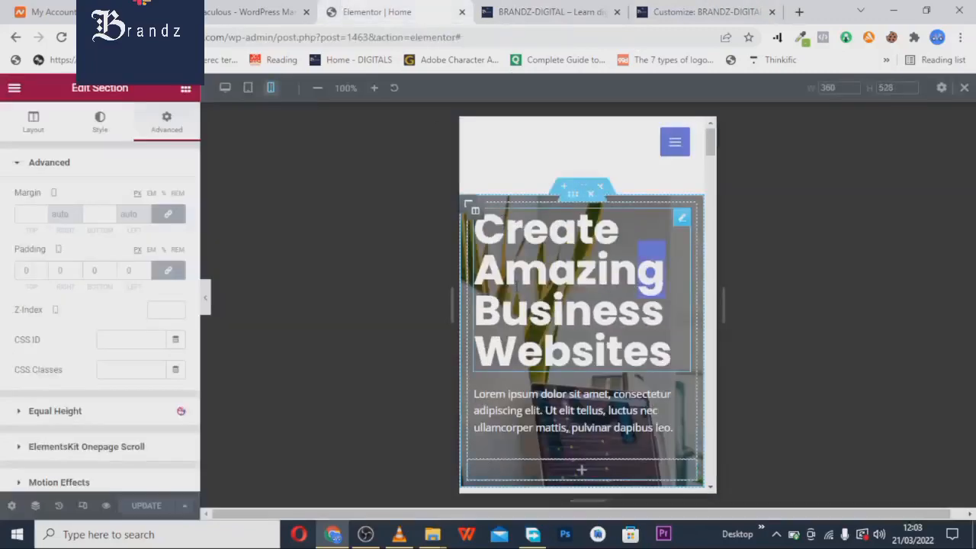
Center the mobile hero heading, size 42 px with a 1.1 em line height.
left_click(652, 279)
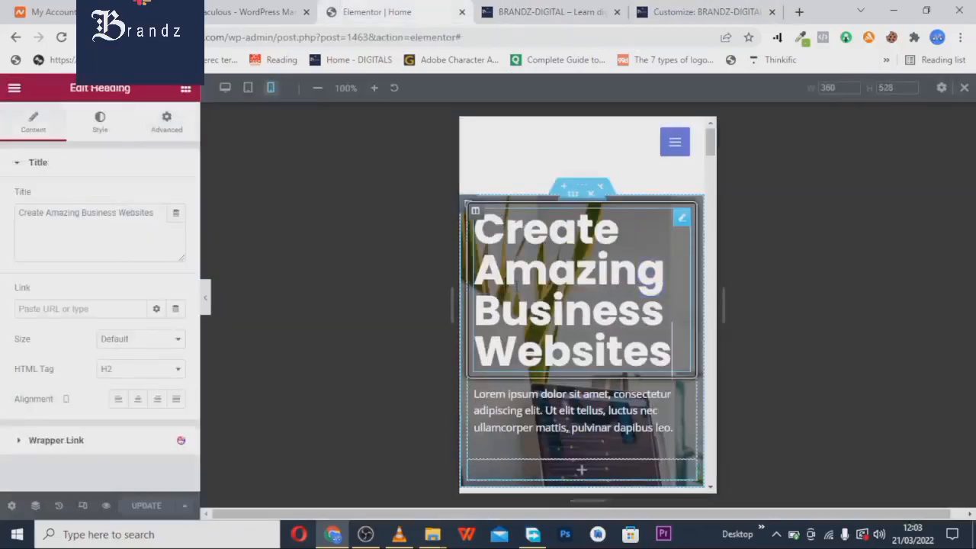
left_click(137, 399)
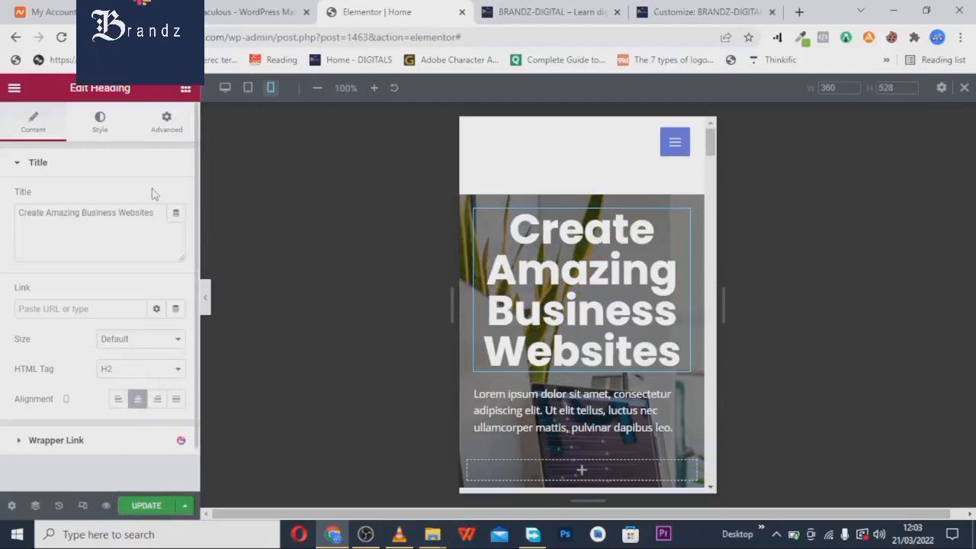
left_click(93, 127)
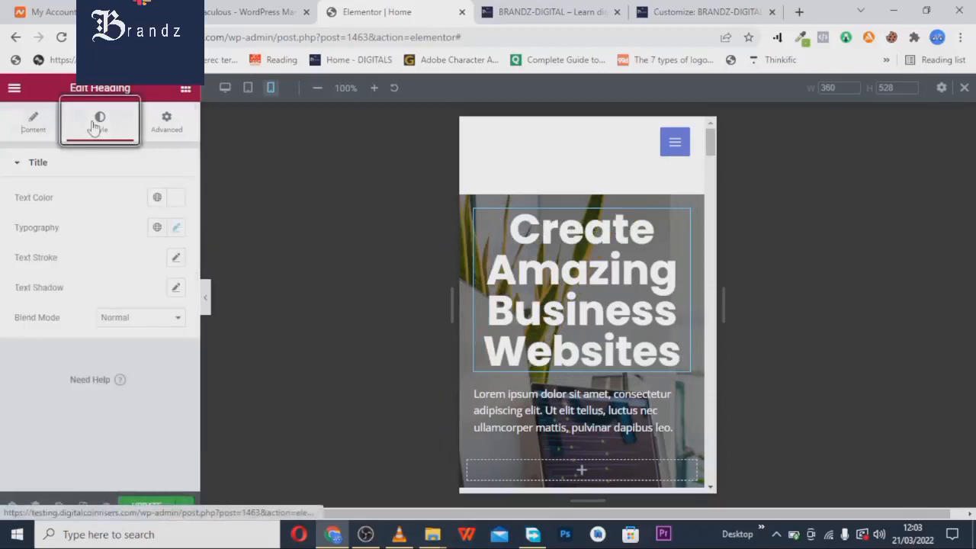
left_click(176, 229)
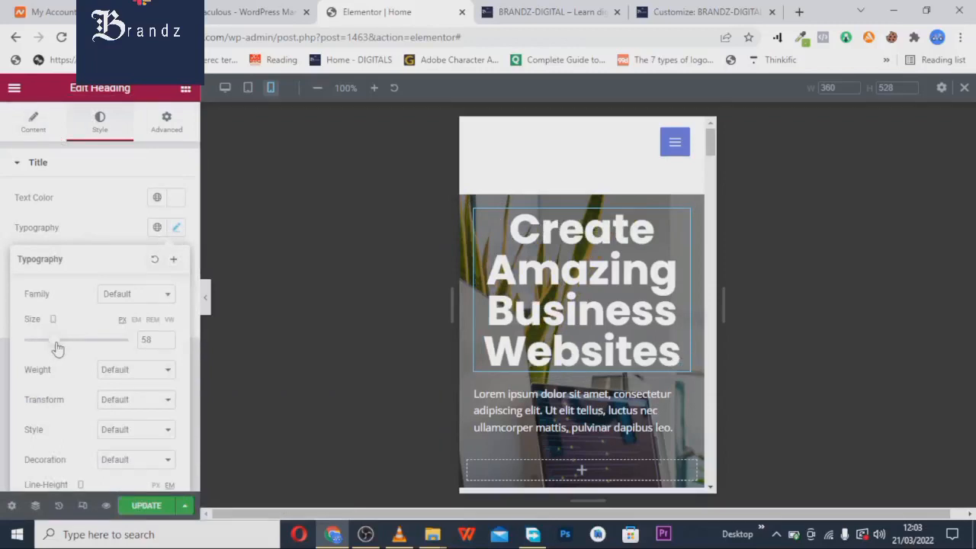
left_click_drag(57, 348, 48, 348)
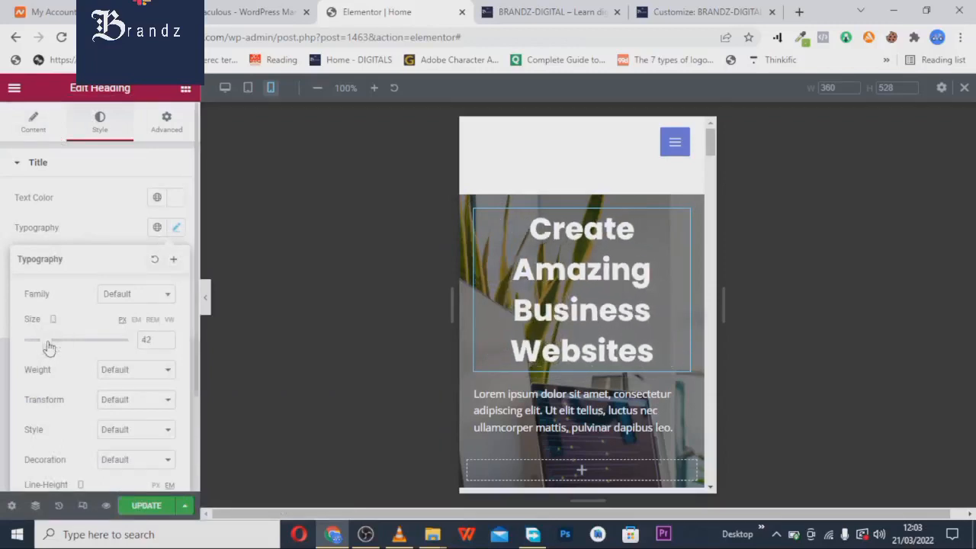
scroll(66, 425, "down", 3)
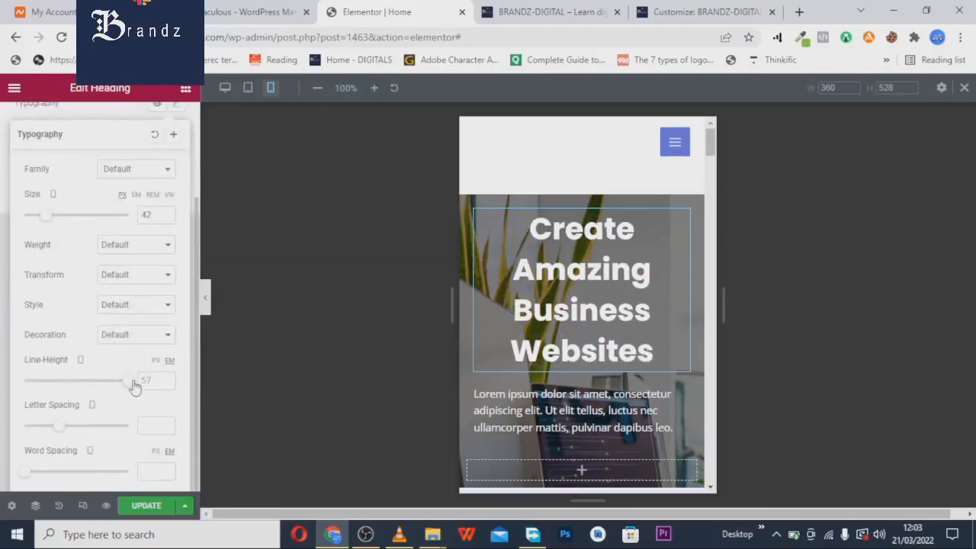
left_click_drag(134, 386, 42, 381)
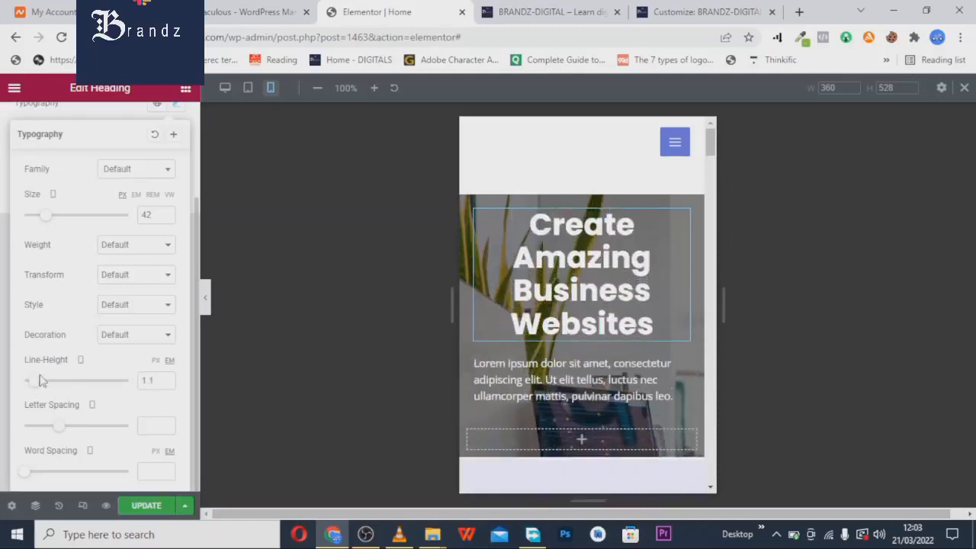
scroll(87, 197, "up", 2)
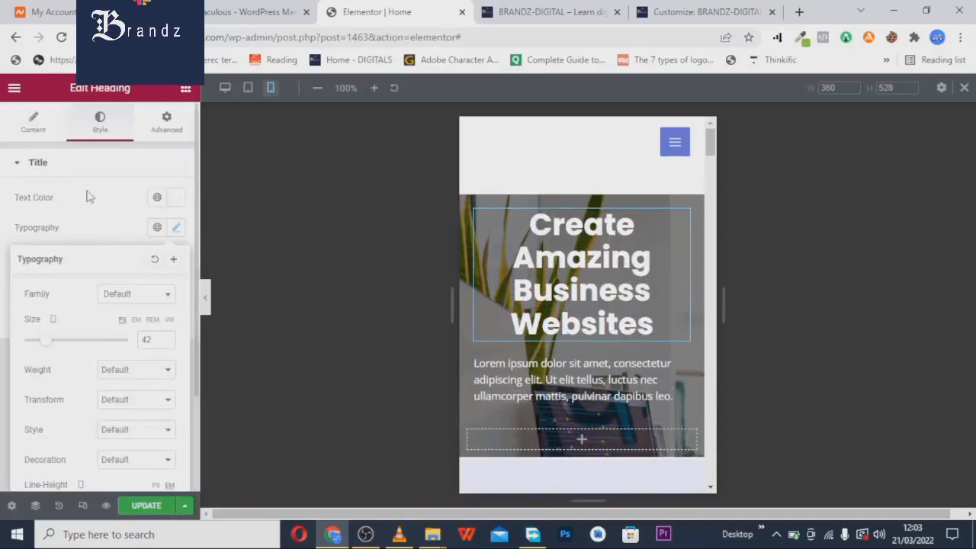
Try the heading's alignment options and settle on Left.
left_click(29, 130)
left_click(116, 399)
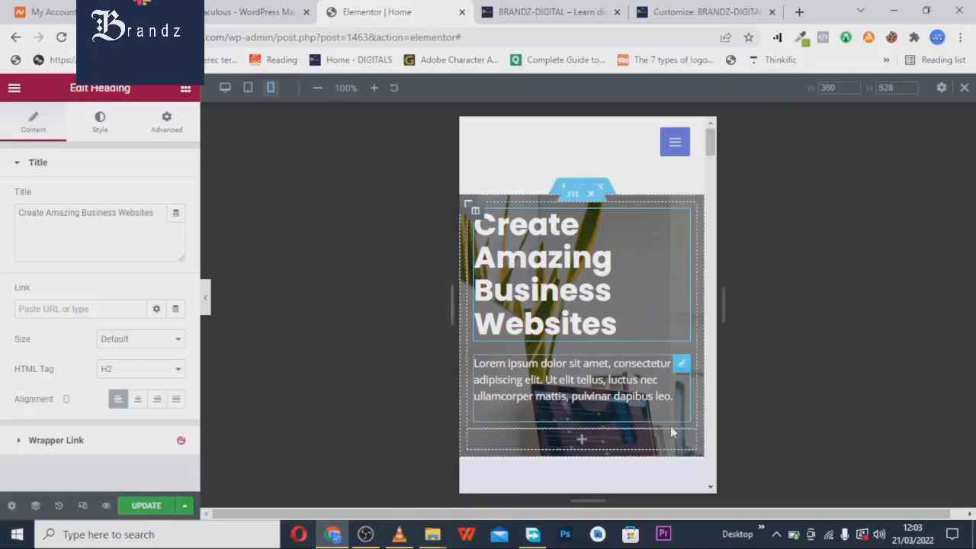
left_click(175, 405)
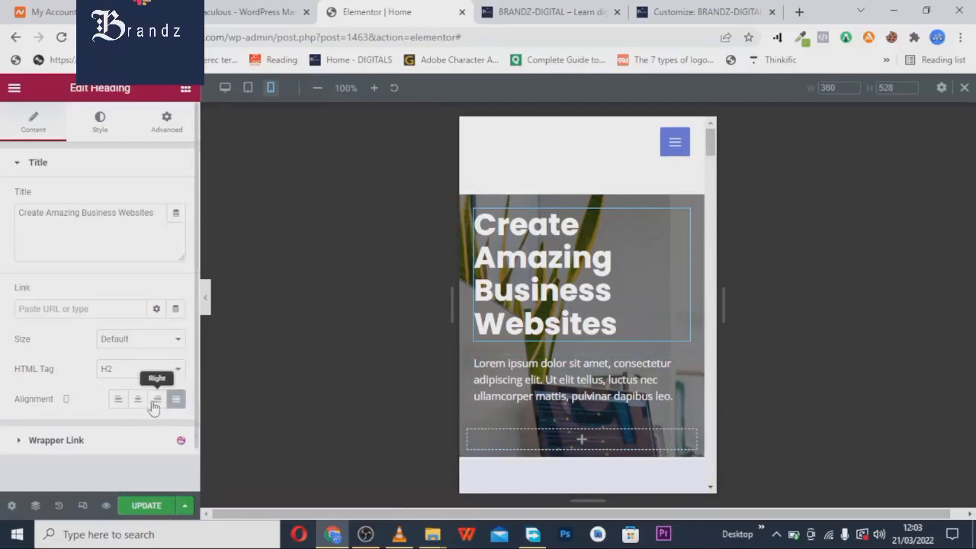
left_click(154, 406)
left_click(138, 404)
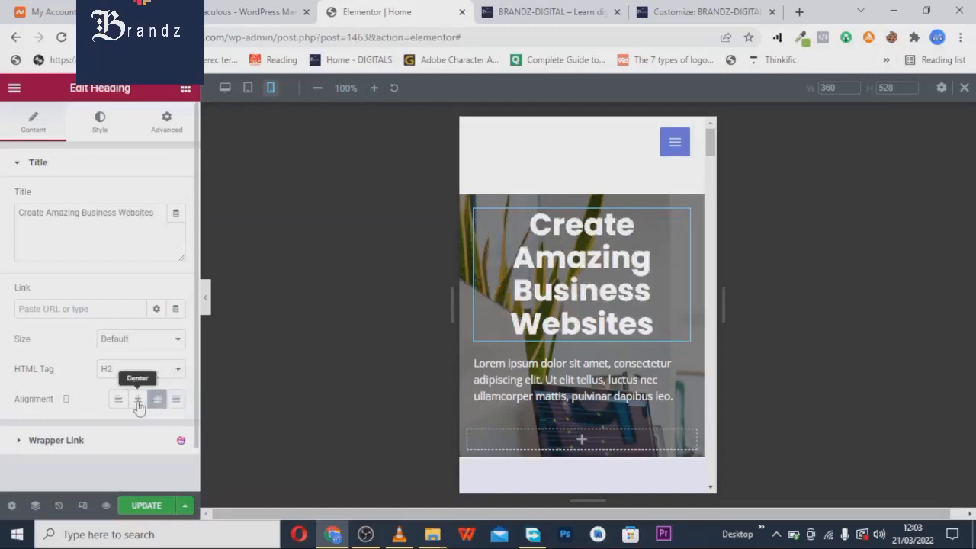
left_click(119, 404)
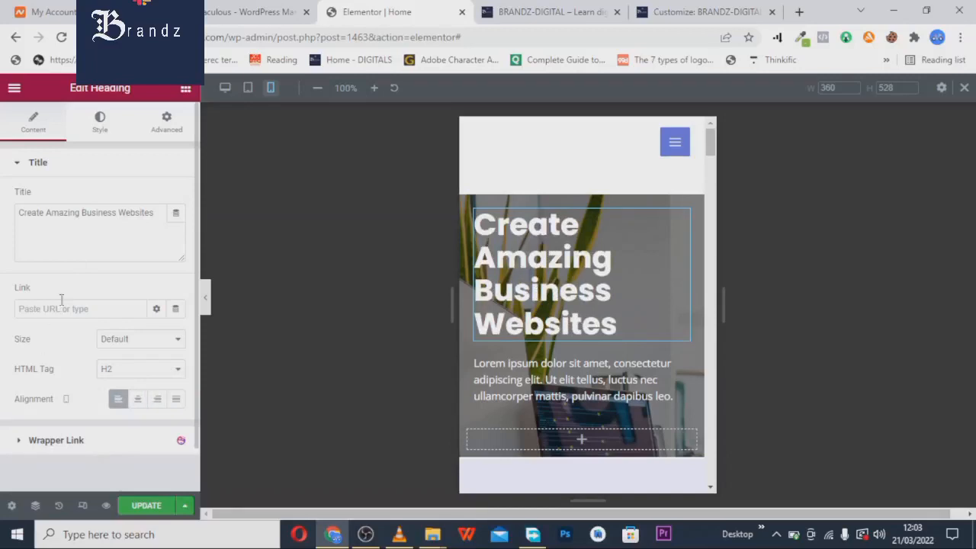
Set the heading's size to 50 px and weight to Default, then update the page.
left_click(100, 121)
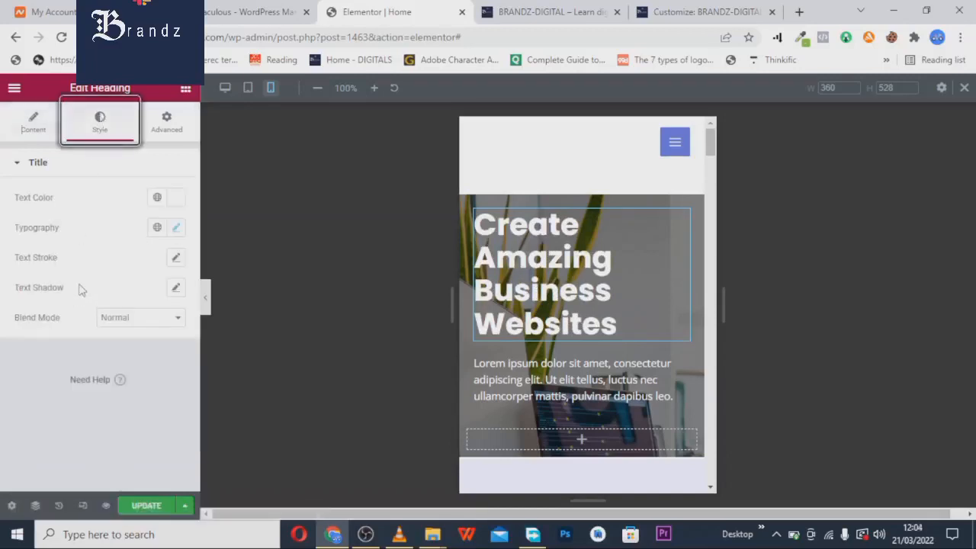
left_click(176, 228)
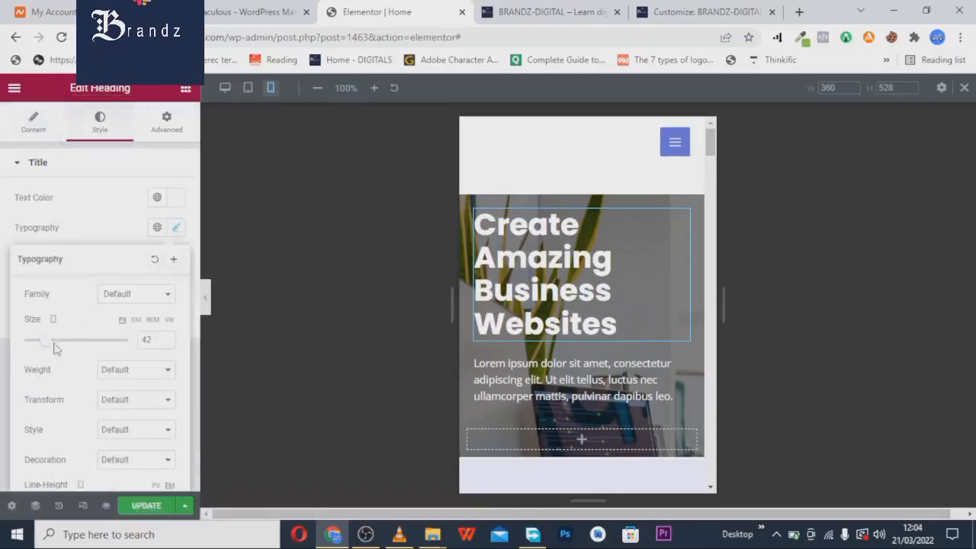
left_click_drag(48, 350, 53, 350)
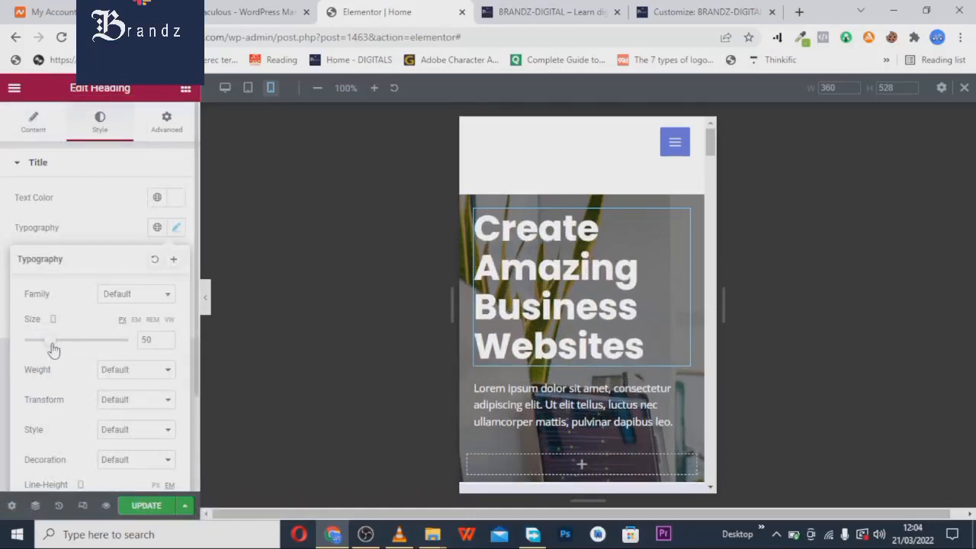
scroll(109, 374, "down", 1)
left_click(140, 274)
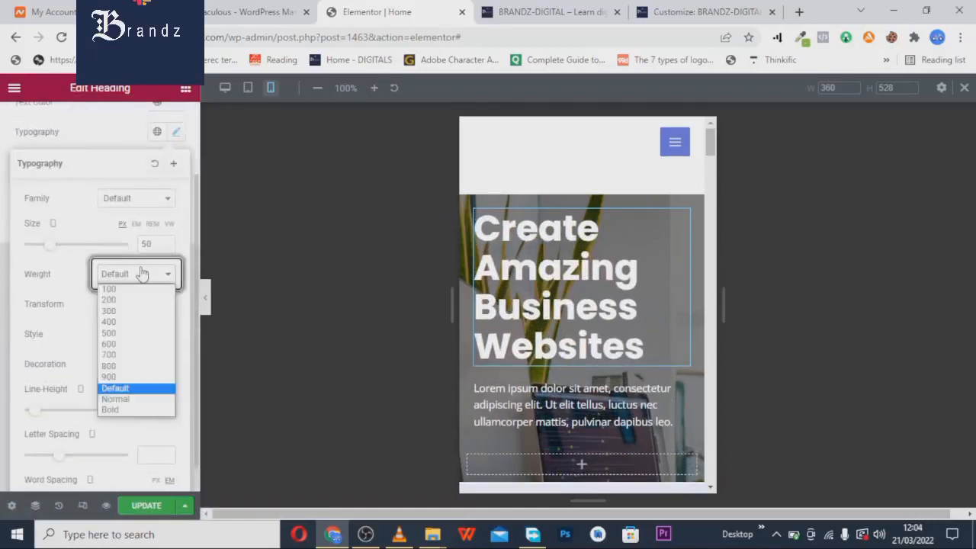
left_click(122, 322)
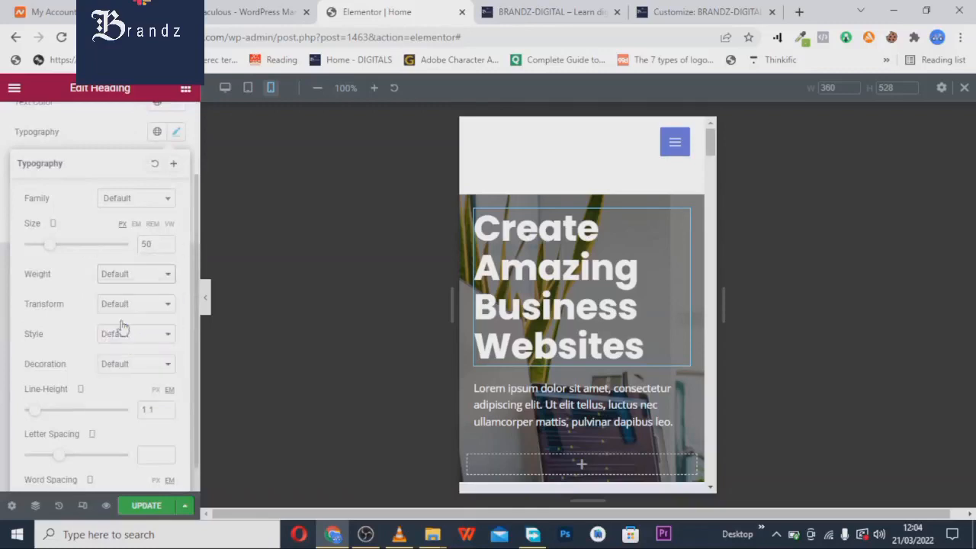
left_click(153, 279)
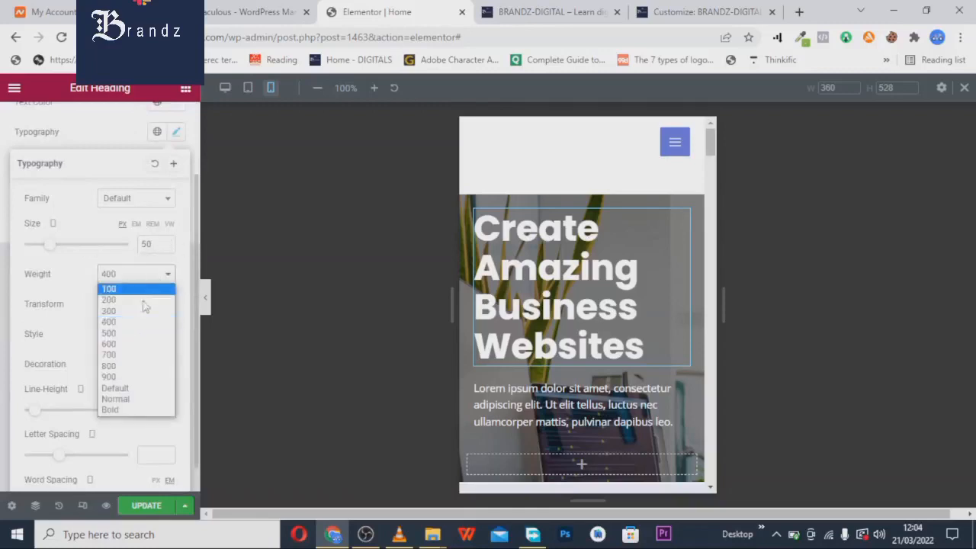
left_click(137, 388)
left_click(145, 506)
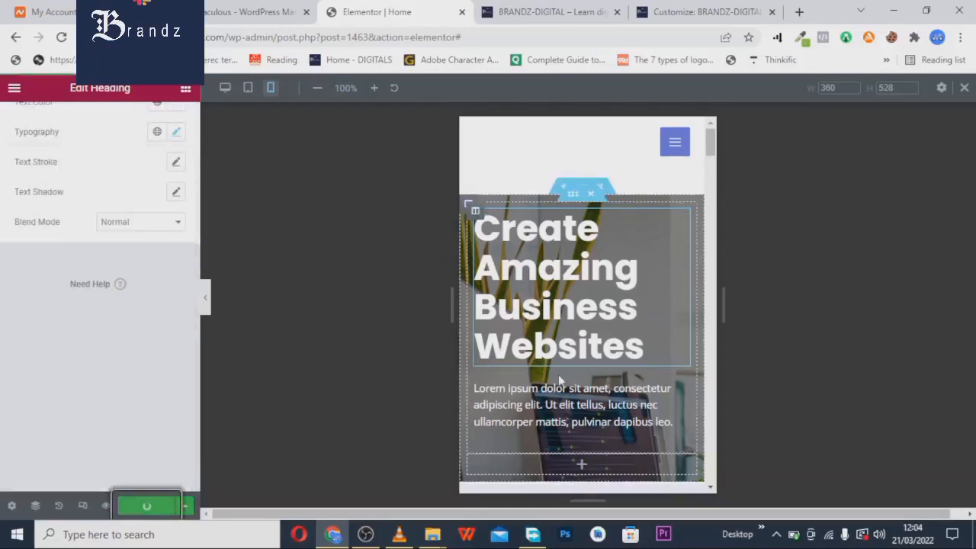
Compare the Elementor editor with the reloaded Customizer preview of the hero.
scroll(559, 380, "down", 6)
scroll(559, 379, "down", 5)
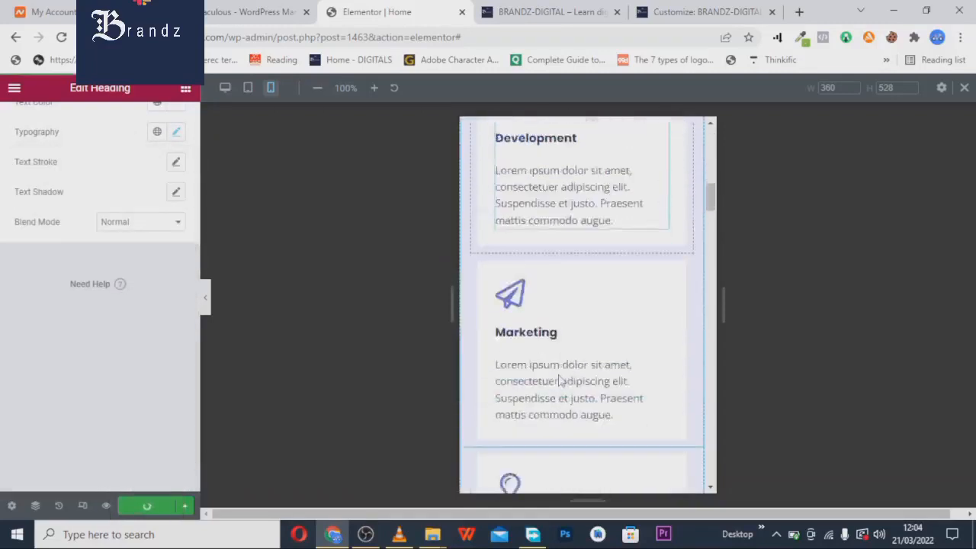
left_click(675, 9)
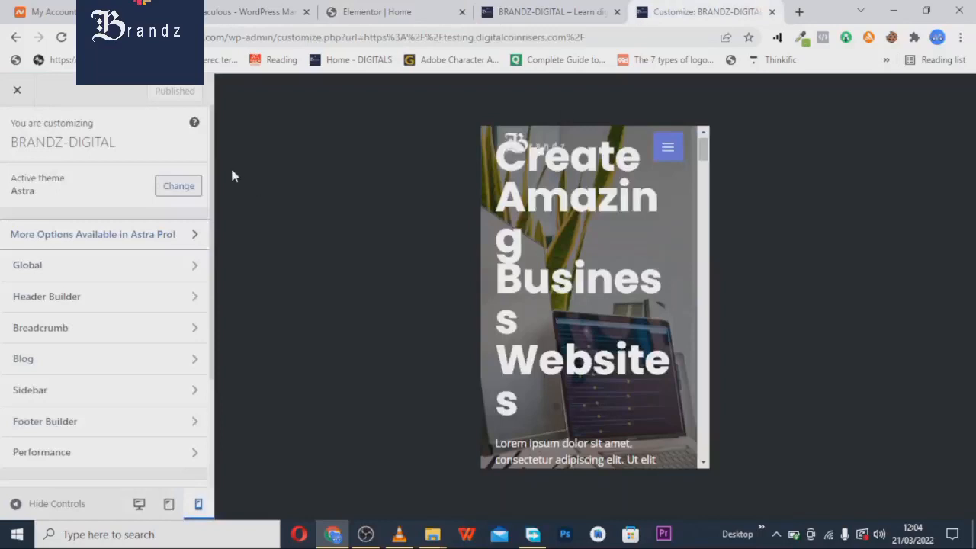
left_click(61, 36)
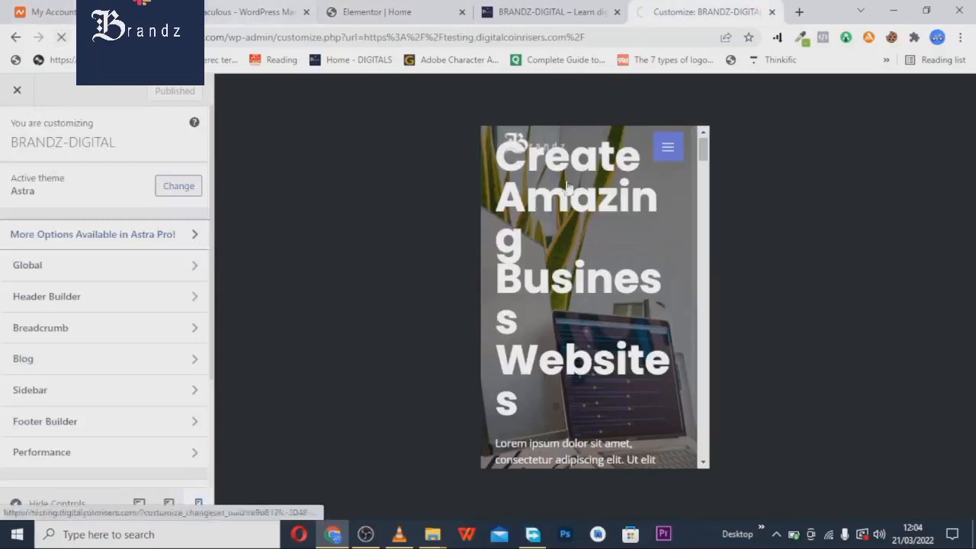
left_click(374, 7)
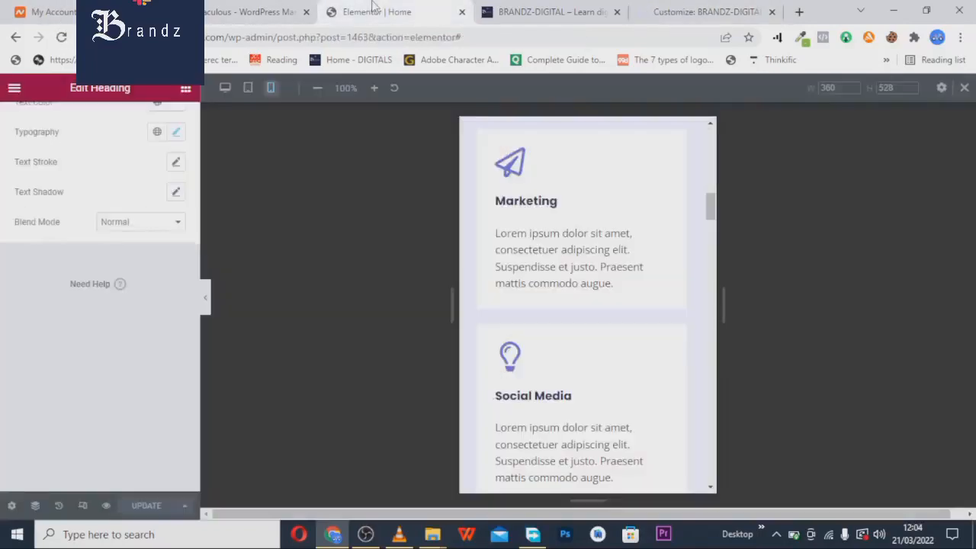
left_click(732, 9)
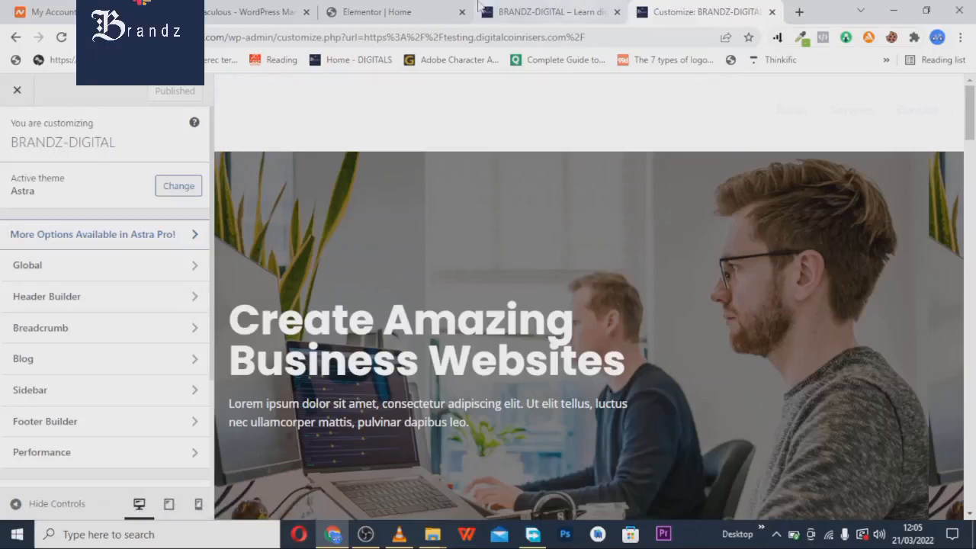
left_click(404, 11)
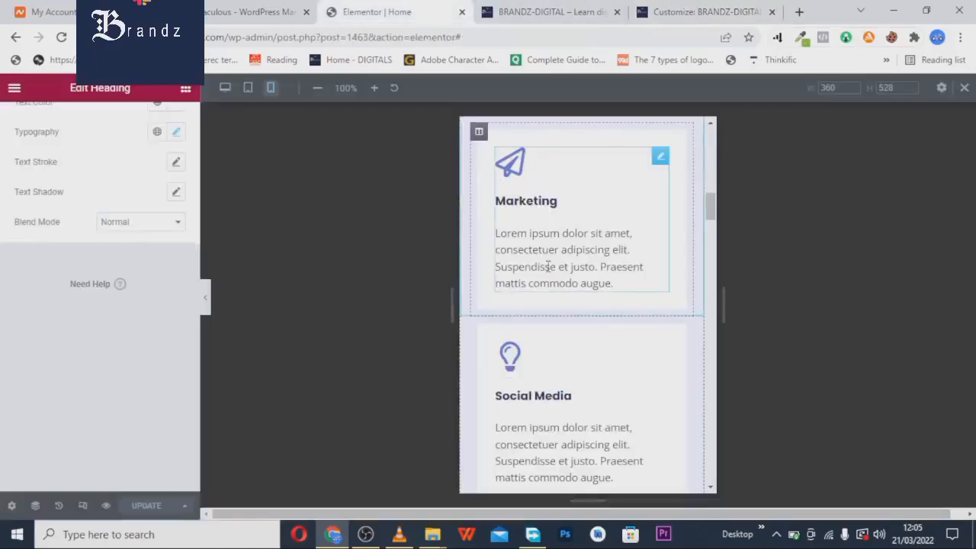
scroll(547, 267, "up", 10)
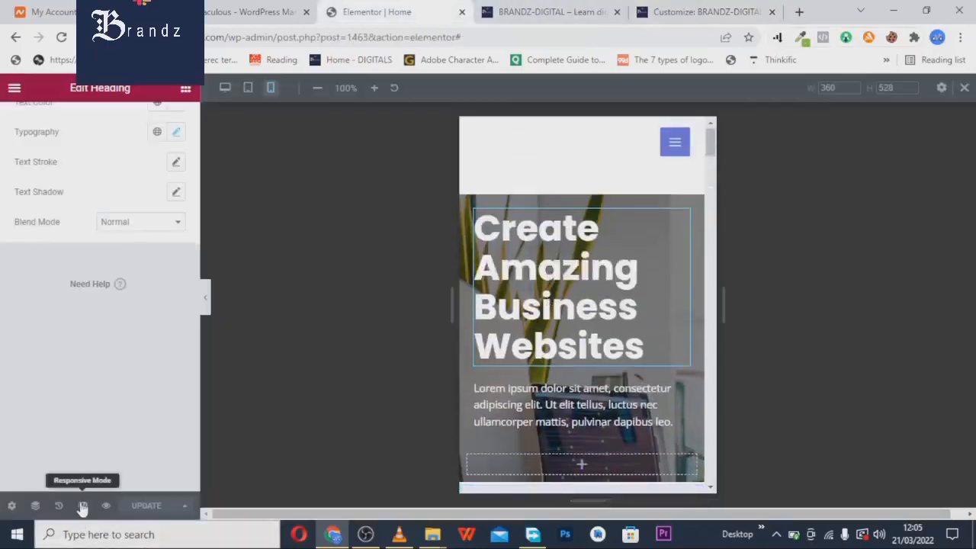
left_click(83, 507)
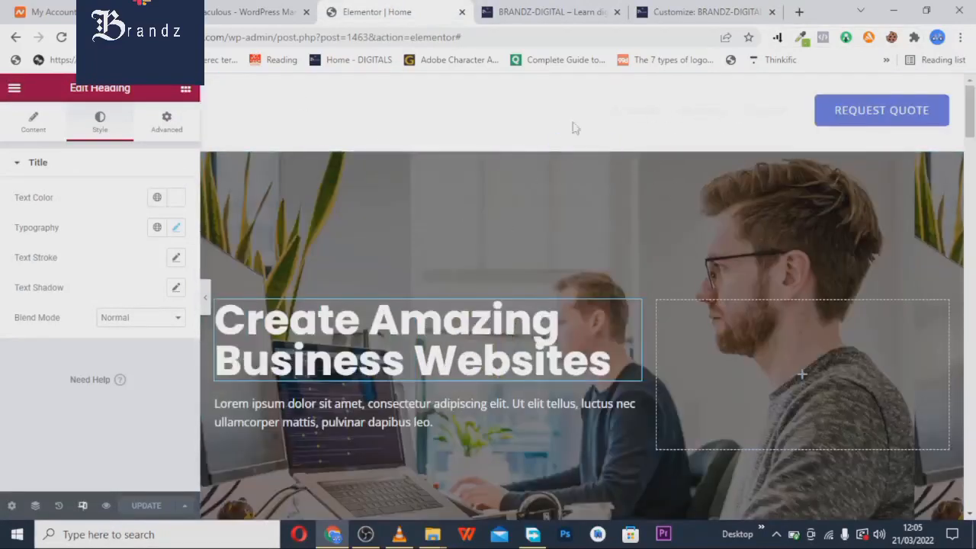
left_click(551, 9)
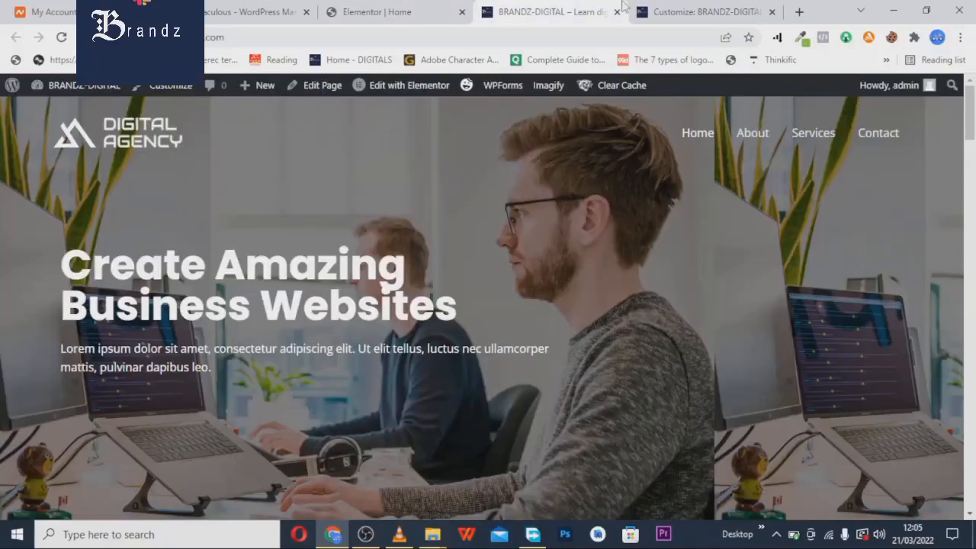
left_click_drag(725, 11, 601, 12)
left_click(198, 505)
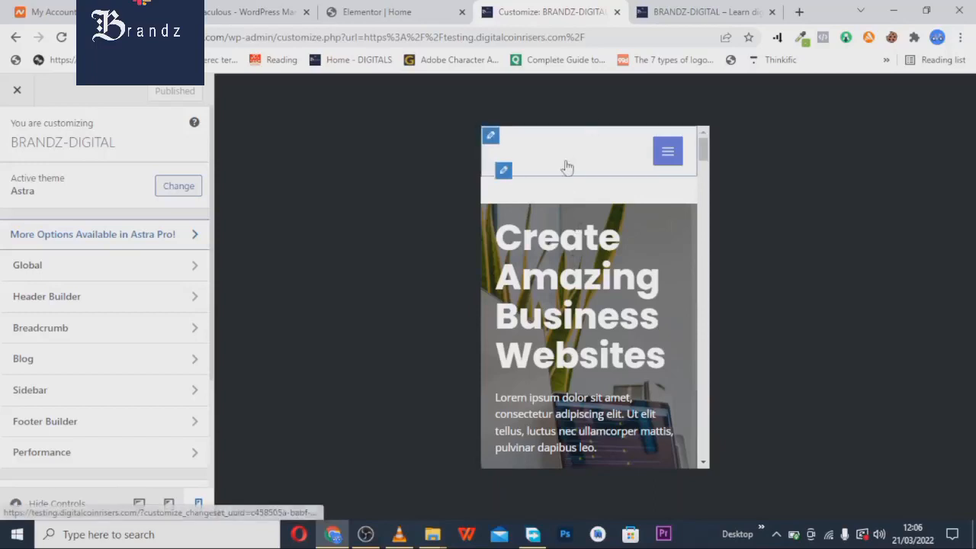
left_click(432, 9)
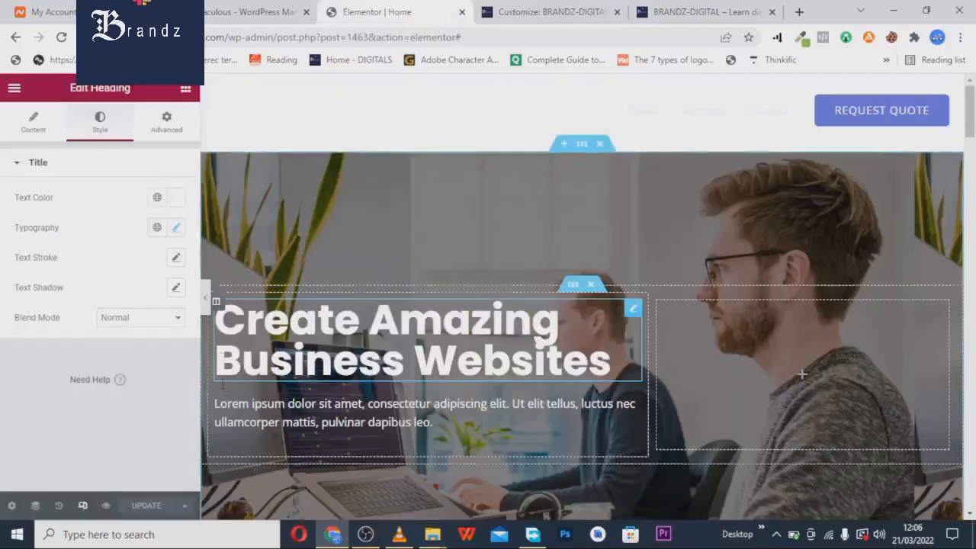
Step the hero section's Margin Top down from 109 px to -1 px.
left_click(151, 128)
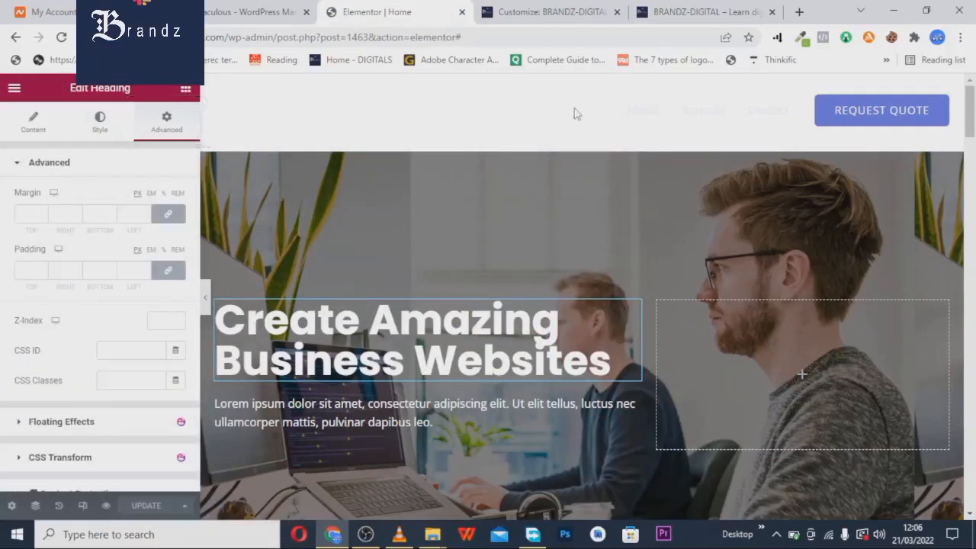
left_click(582, 143)
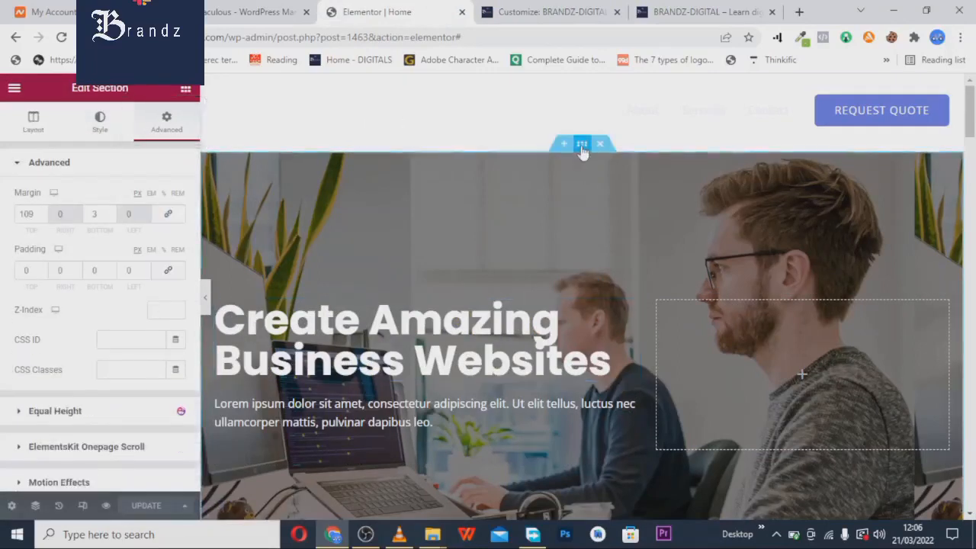
left_click(44, 218)
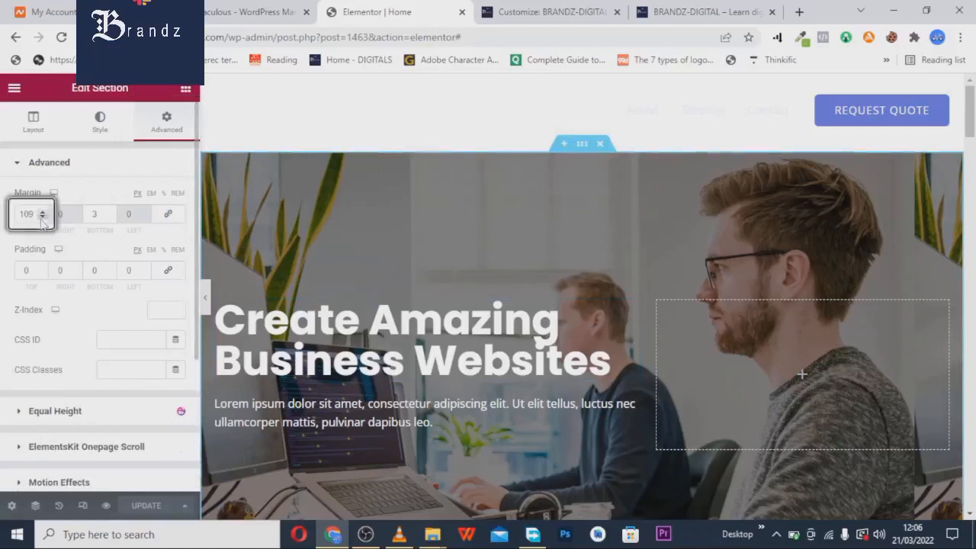
left_click(43, 219)
left_click(44, 218)
left_click(44, 219)
left_click(43, 218)
left_click(44, 219)
left_click(44, 219)
left_click(43, 218)
left_click(42, 218)
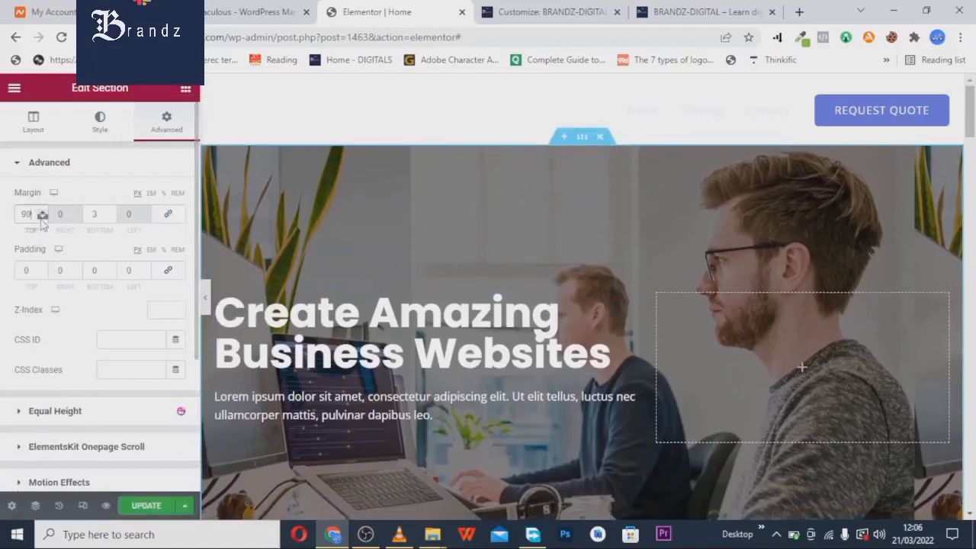
left_click(43, 218)
left_click(43, 218)
left_click(43, 218)
left_click(42, 218)
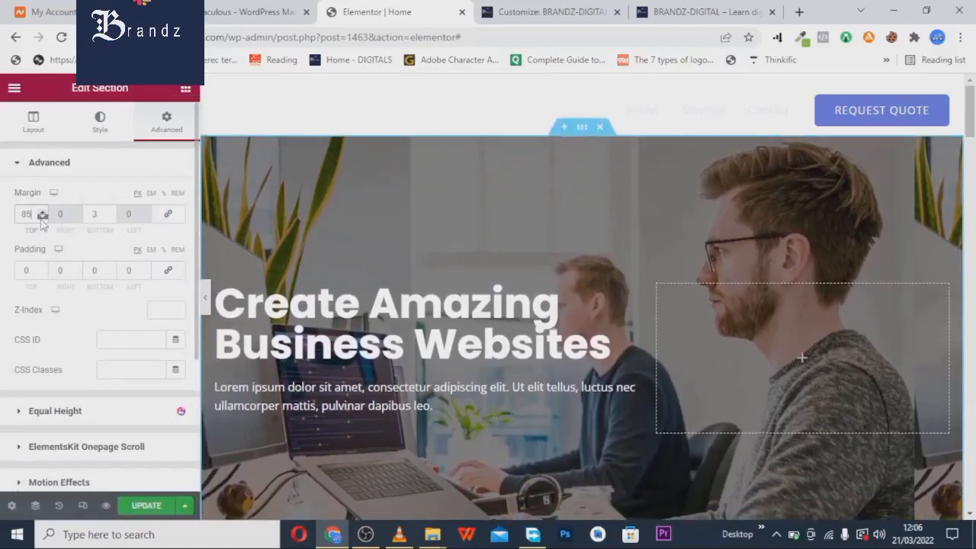
left_click(43, 218)
left_click(42, 218)
left_click(43, 218)
left_click(43, 218)
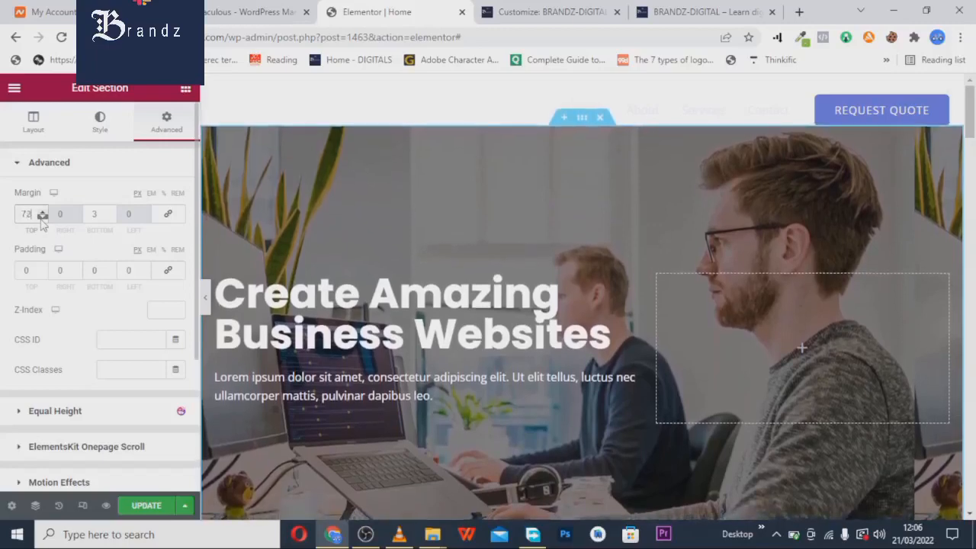
left_click(42, 218)
left_click(43, 218)
left_click(43, 218)
left_click(43, 218)
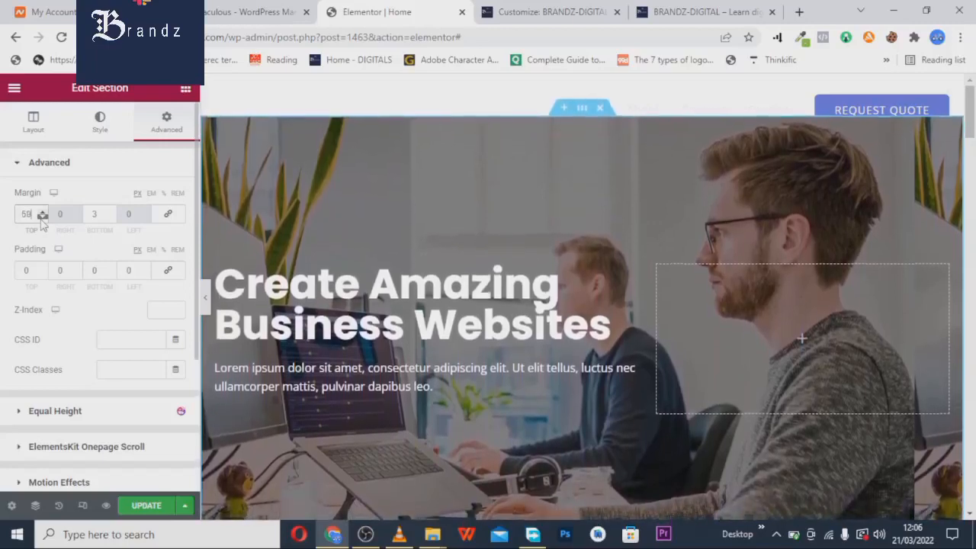
left_click(42, 218)
left_click(43, 218)
left_click(43, 218)
left_click(43, 218)
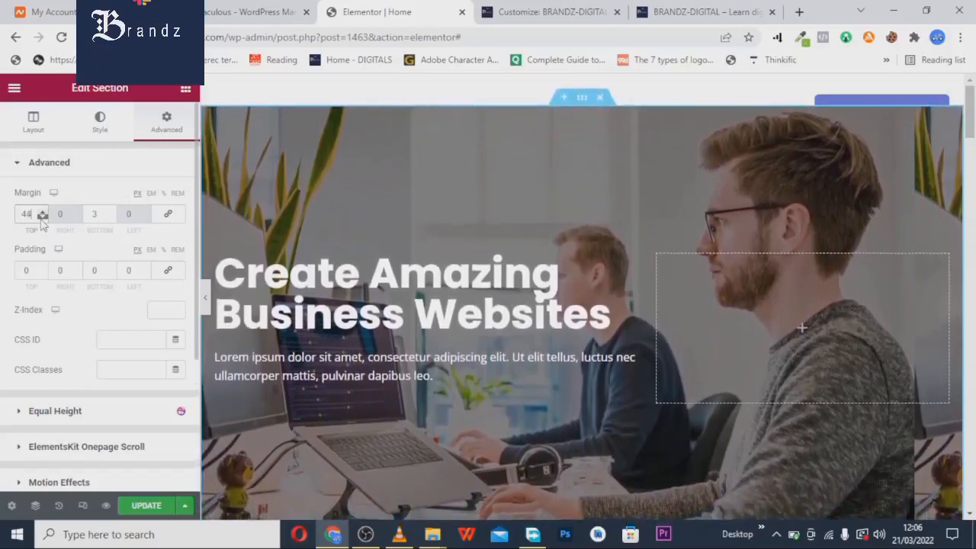
left_click(43, 218)
left_click(43, 219)
left_click(42, 218)
left_click(42, 218)
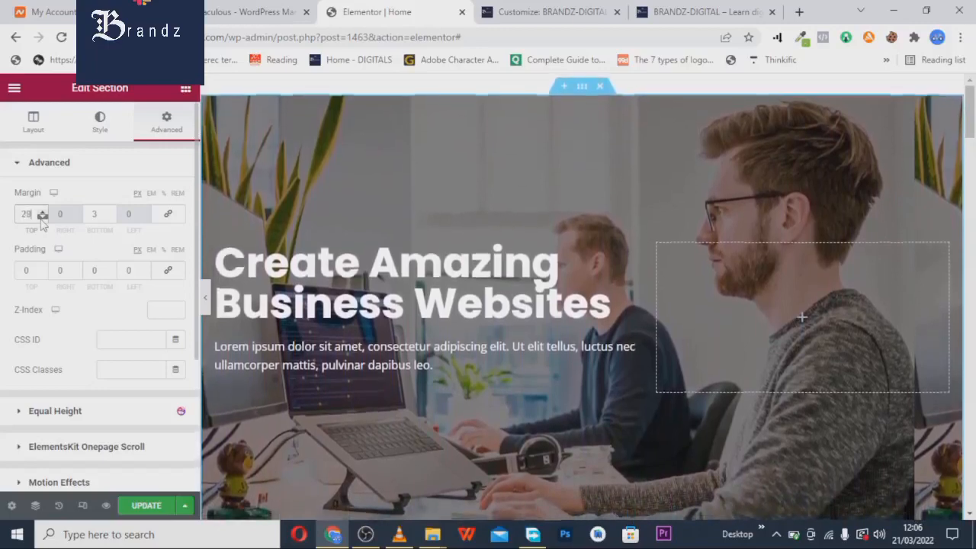
left_click(43, 218)
left_click(42, 218)
left_click(42, 219)
left_click(43, 218)
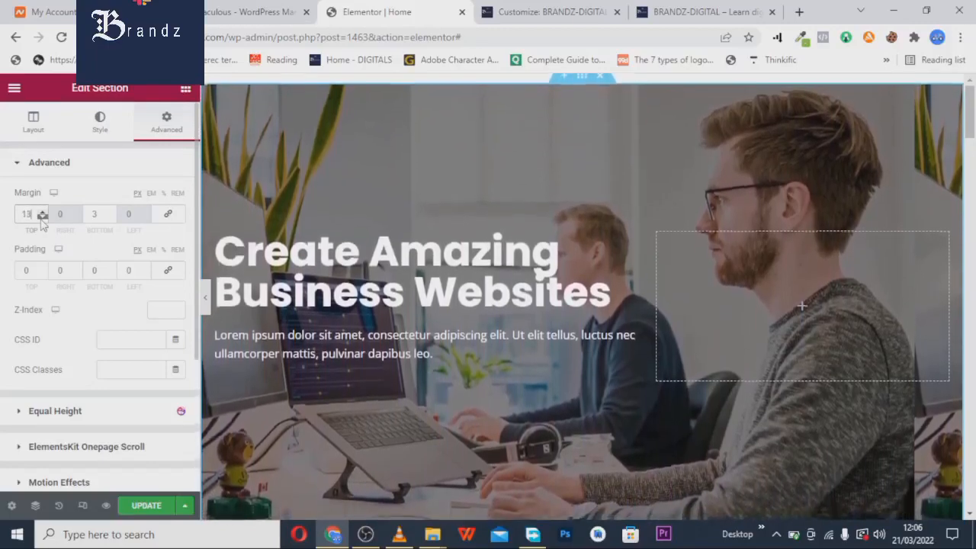
left_click(43, 218)
left_click(42, 218)
left_click(42, 218)
left_click(43, 218)
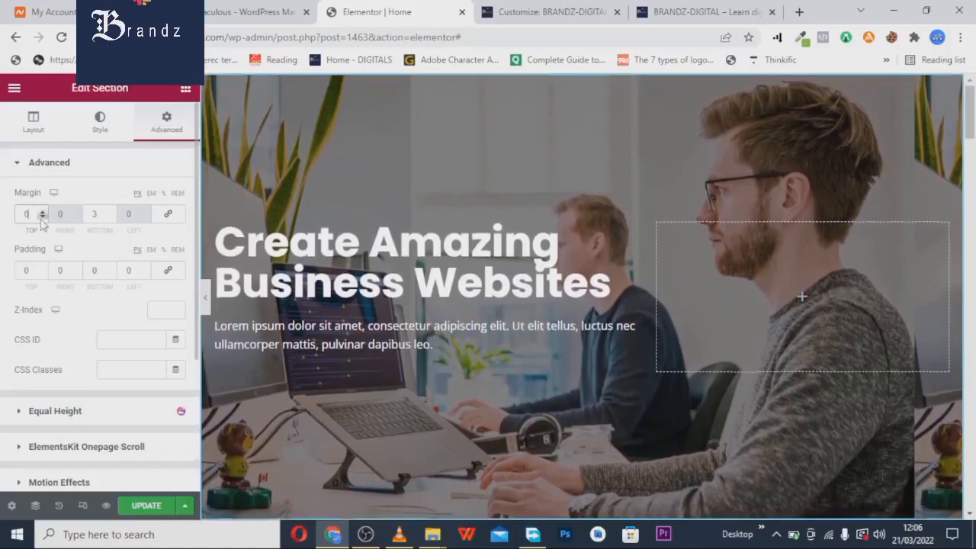
left_click(43, 218)
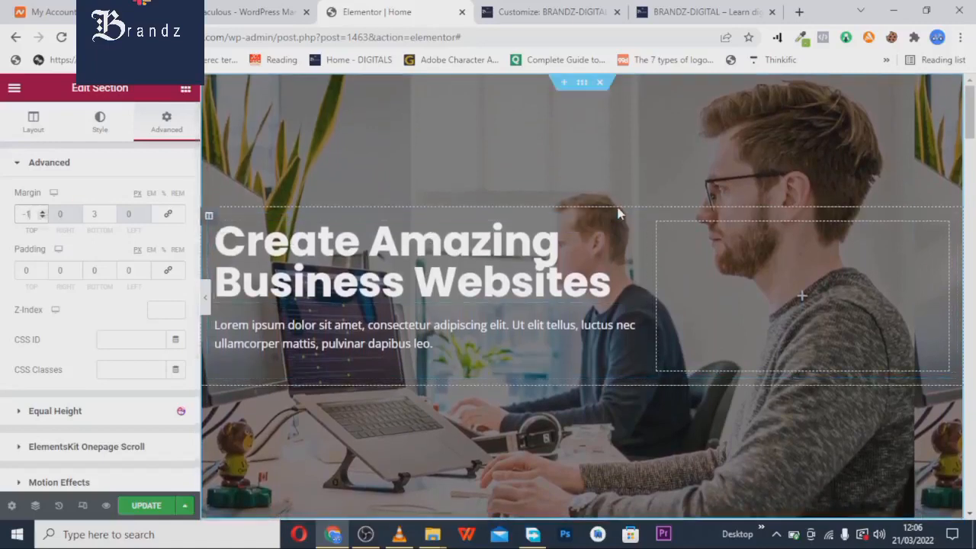
left_click(573, 223)
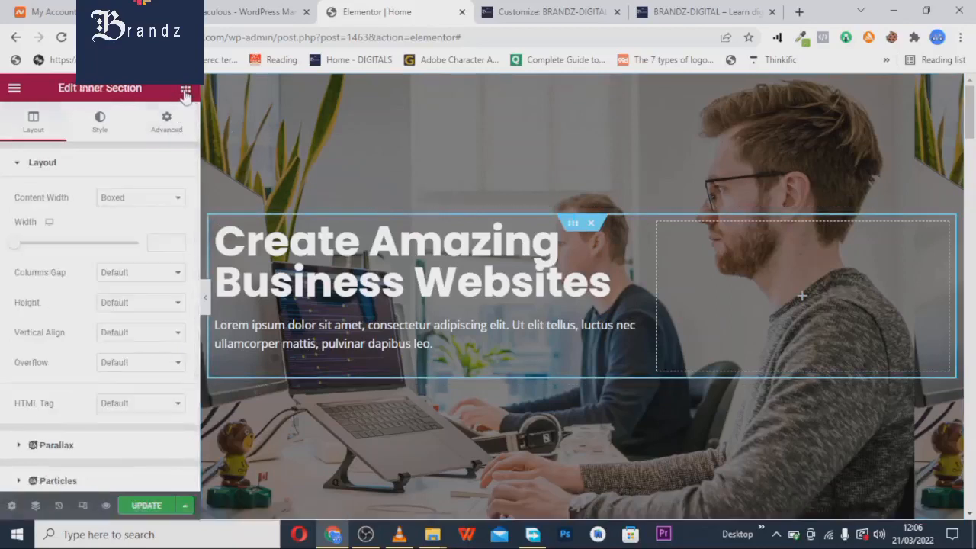
Unlink the inner section's margins and set its top margin to 36 px.
left_click(186, 90)
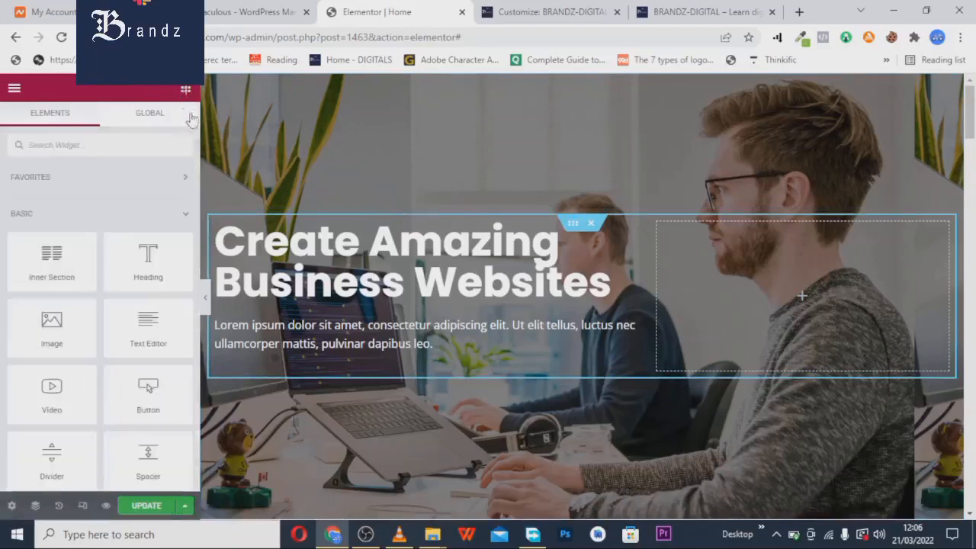
left_click(573, 224)
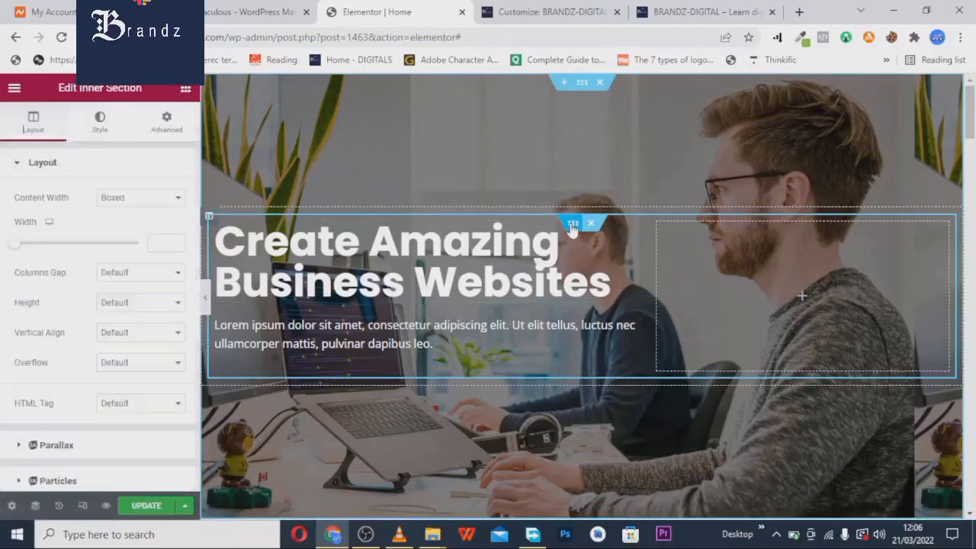
left_click(167, 122)
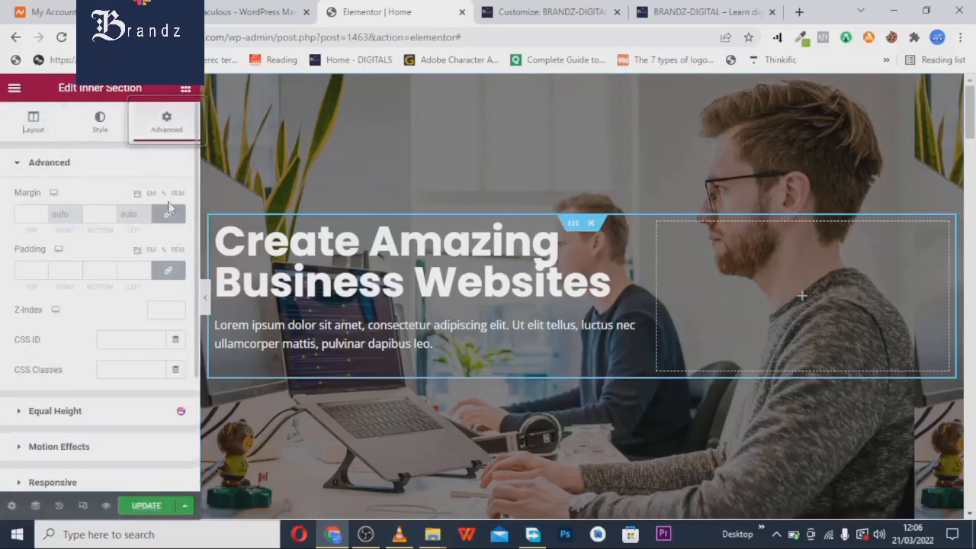
left_click(167, 214)
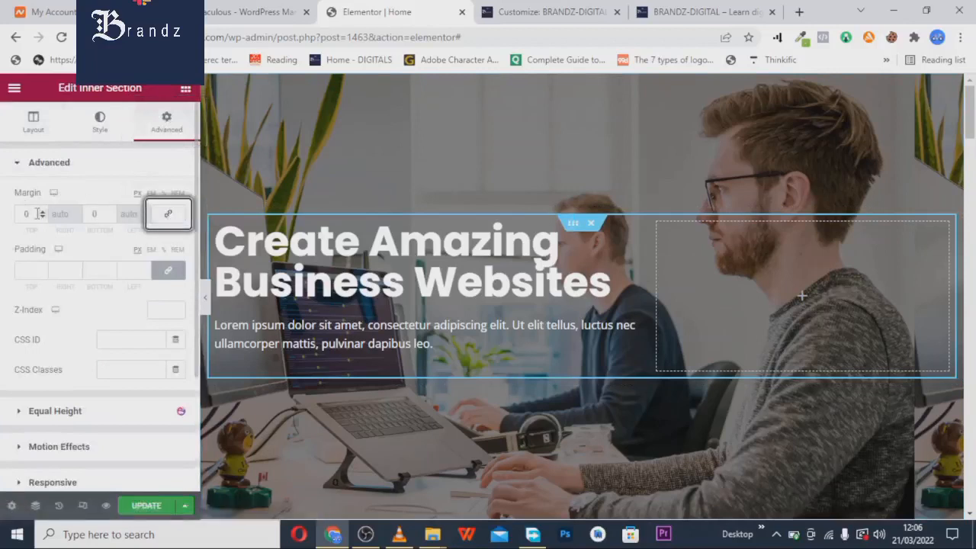
left_click(44, 214)
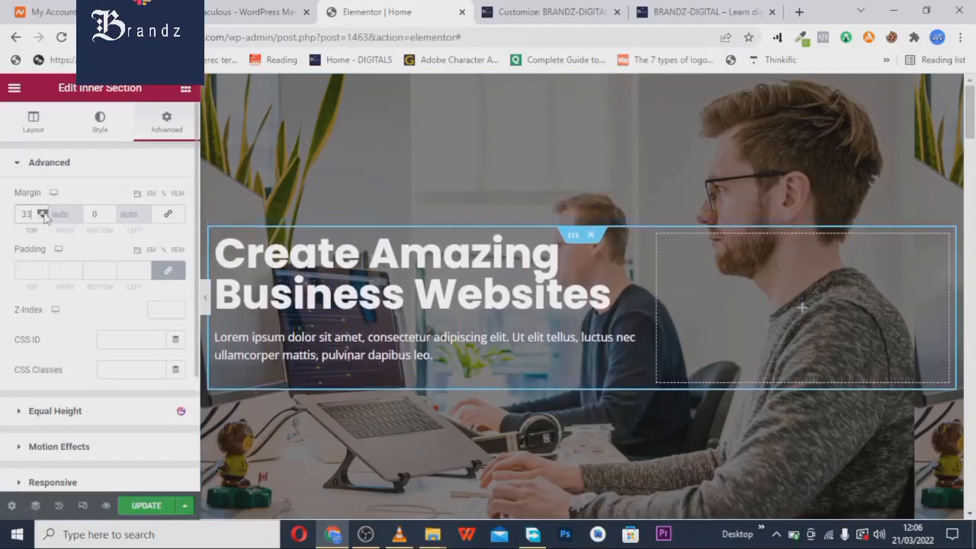
Update the page and compare the editor with the live site.
left_click(146, 509)
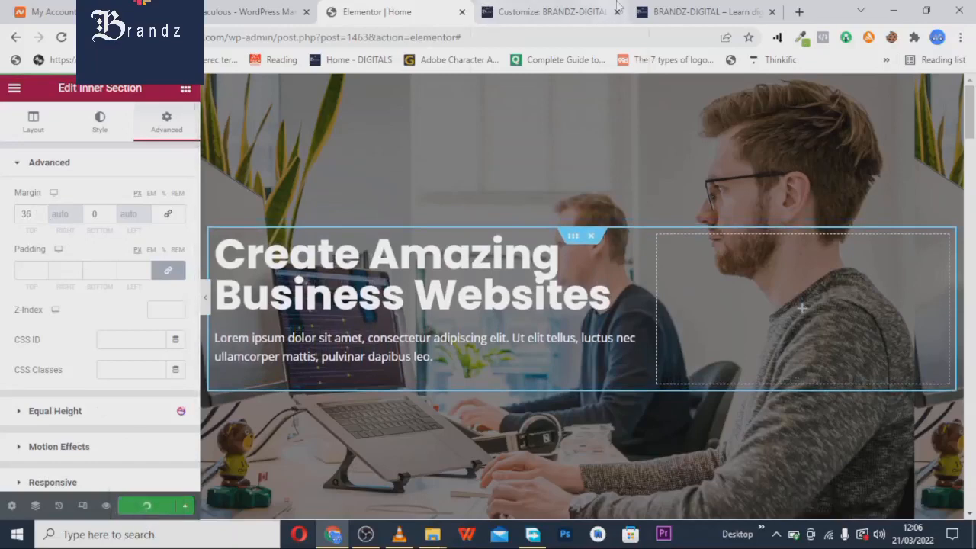
left_click(671, 12)
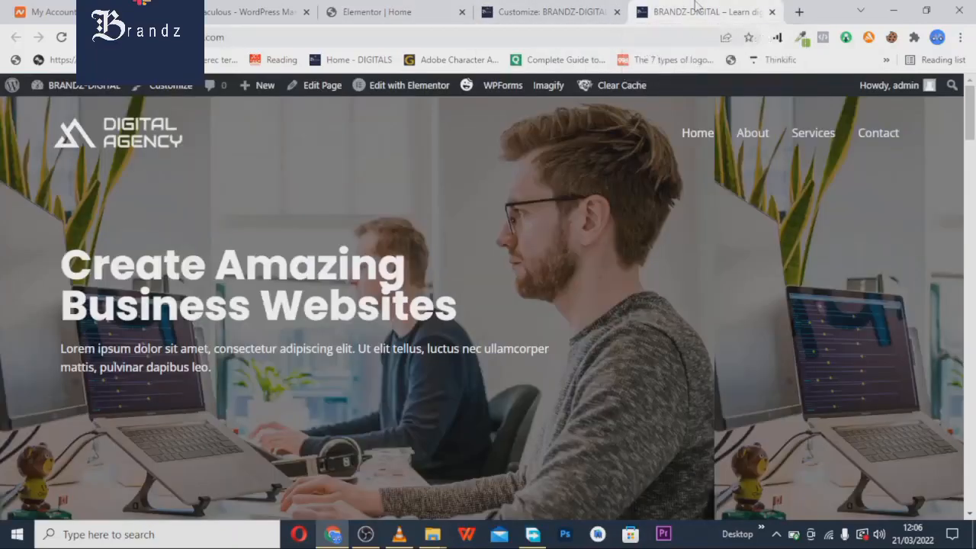
left_click(396, 8)
left_click(703, 8)
Reload the theme Customizer so its preview picks up the hero changes.
left_click(544, 5)
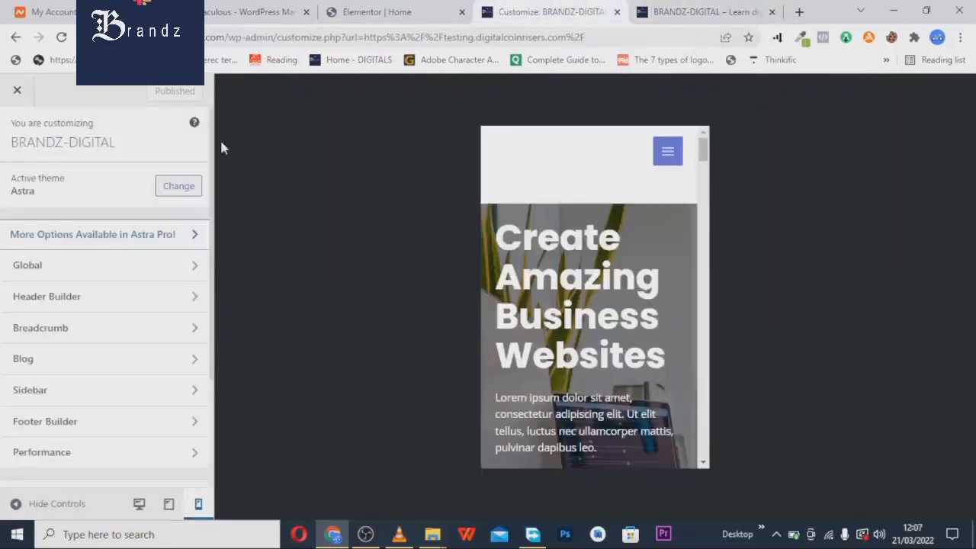
left_click(62, 36)
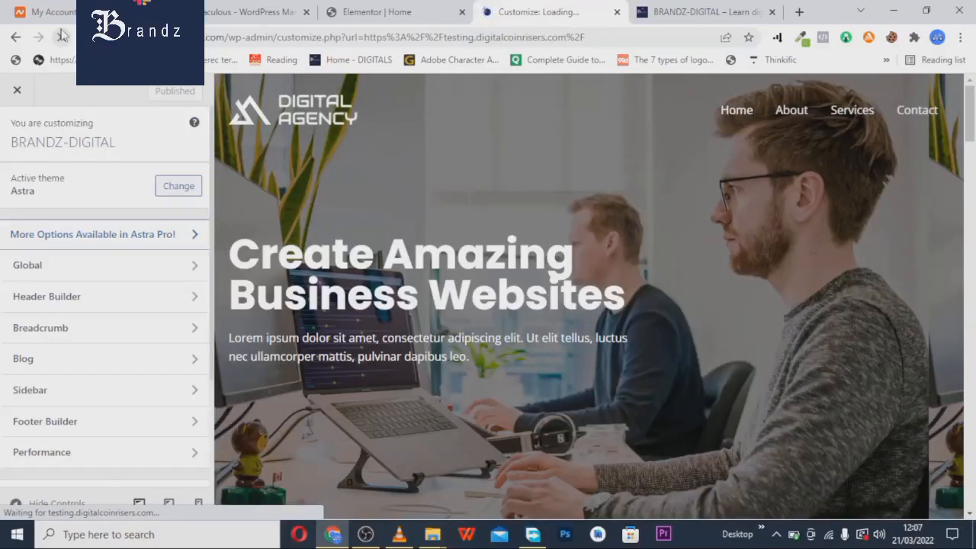
scroll(467, 170, "down", 3)
scroll(466, 171, "up", 3)
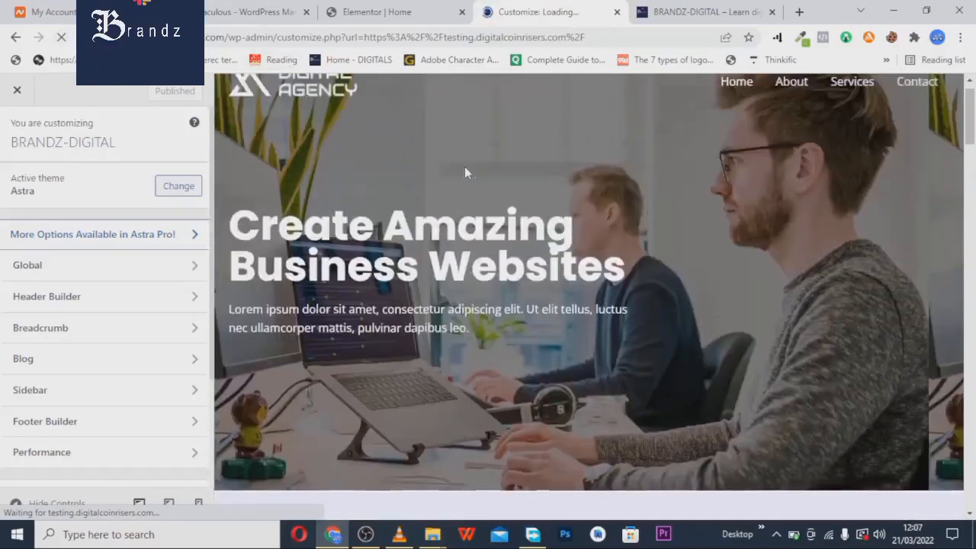
Check the phone-width preview and its hamburger menu, then return to desktop preview.
left_click(199, 506)
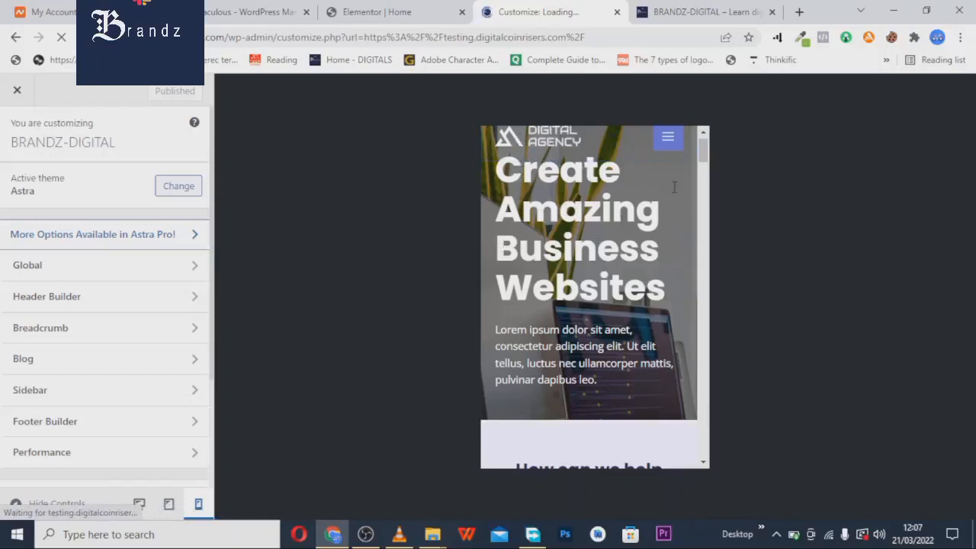
left_click(674, 145)
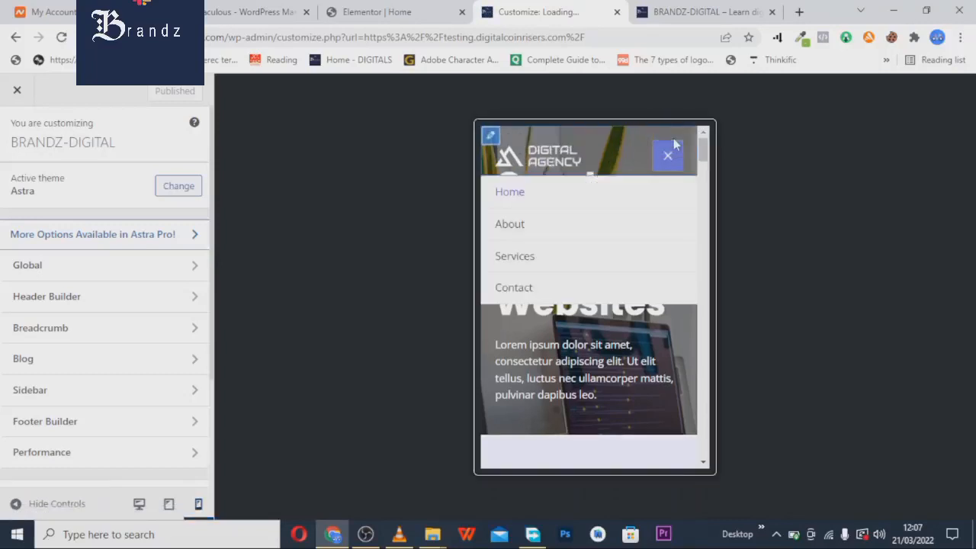
left_click(674, 153)
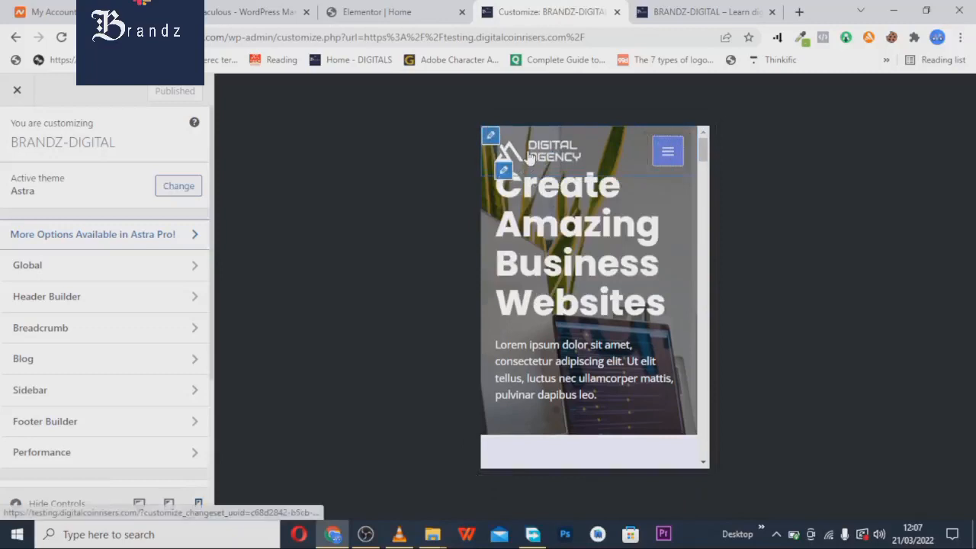
left_click(139, 505)
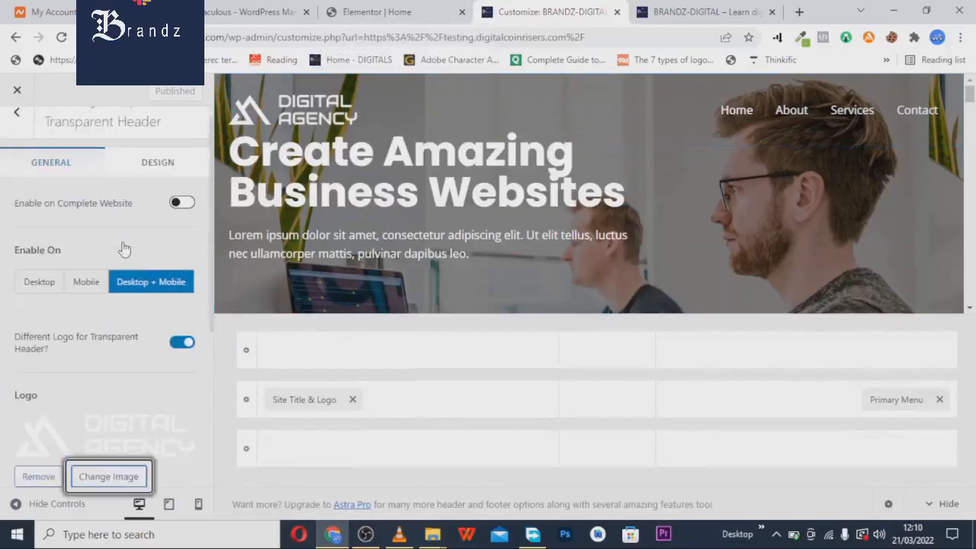
Turn on Enable on Complete Website for the transparent header and open the Logo's Change Image picker.
left_click(173, 204)
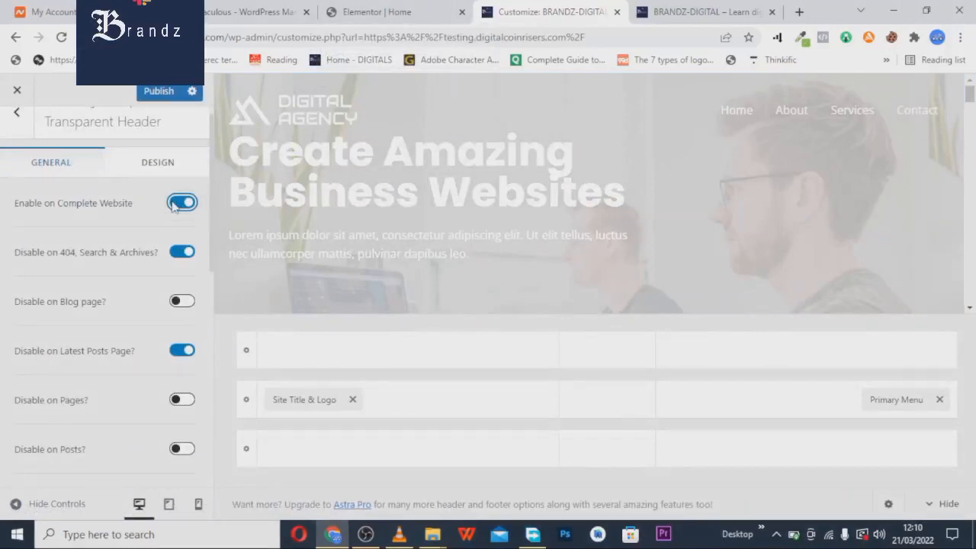
scroll(163, 325, "down", 7)
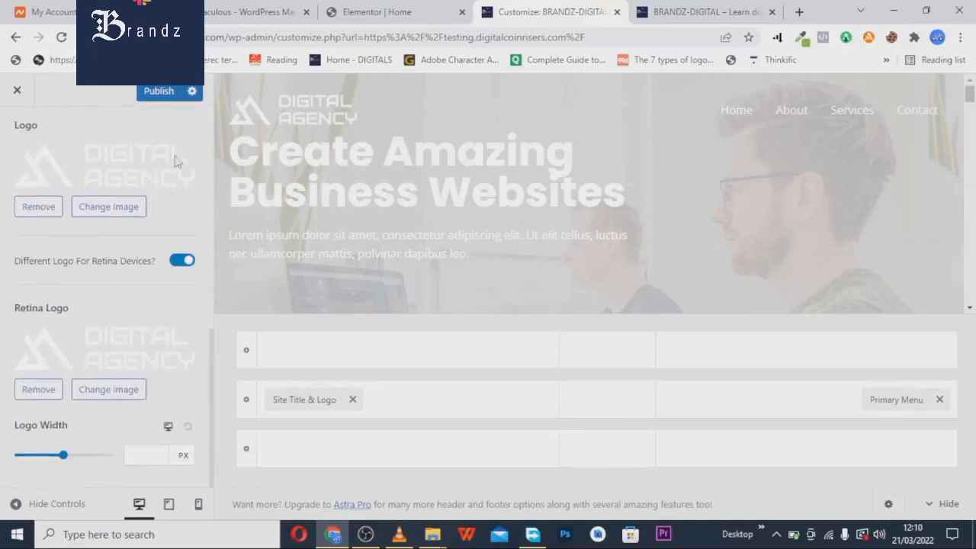
scroll(177, 137, "up", 7)
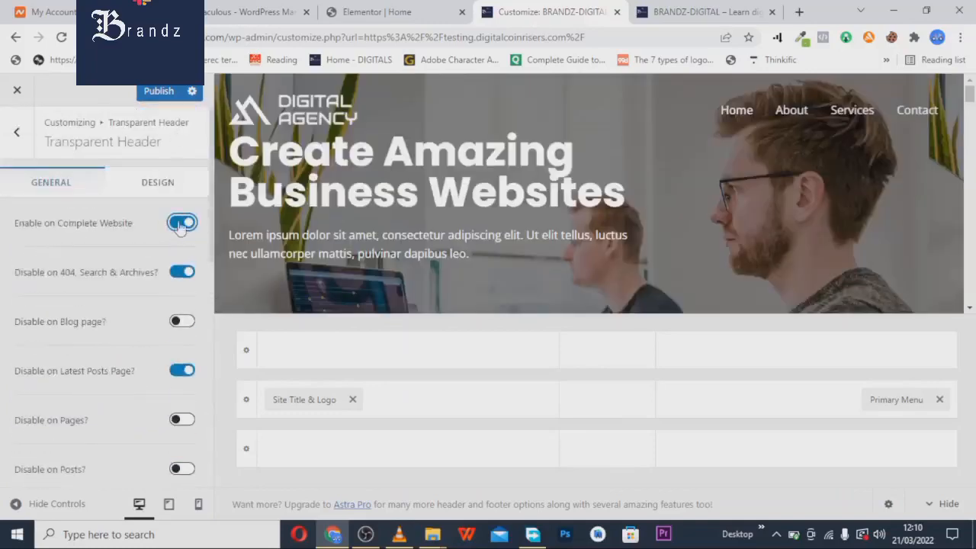
scroll(157, 328, "down", 7)
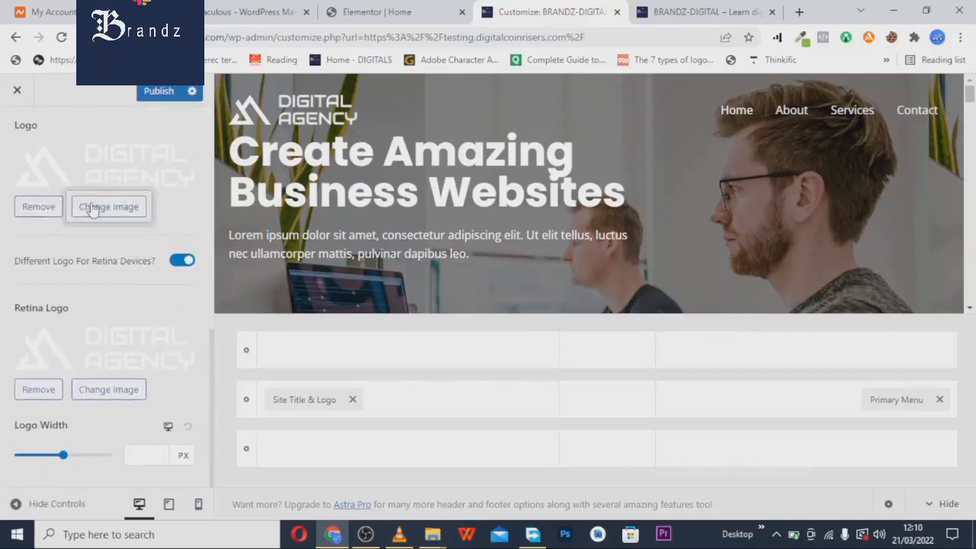
left_click(93, 208)
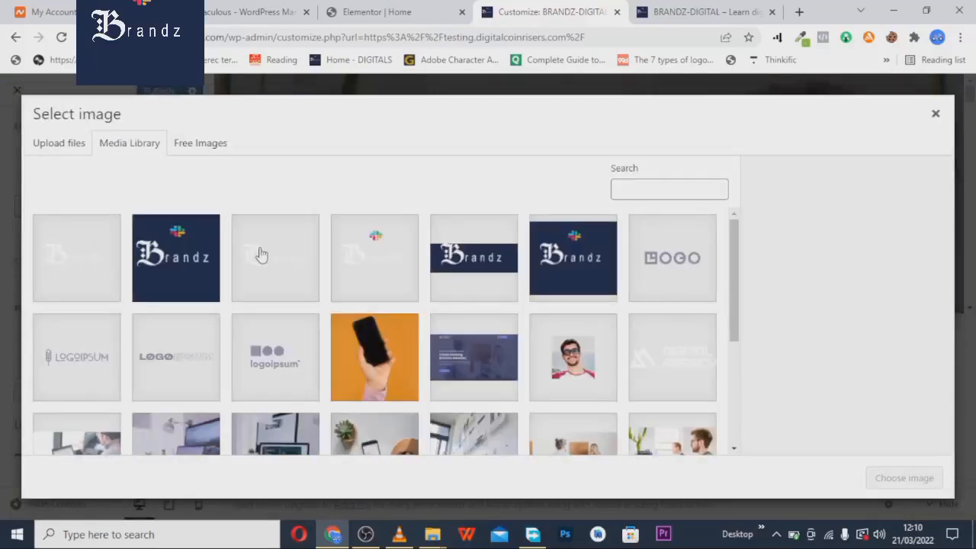
Set cropped-brands-Recovered.png as both the transparent-header Logo and Retina Logo.
left_click(246, 257)
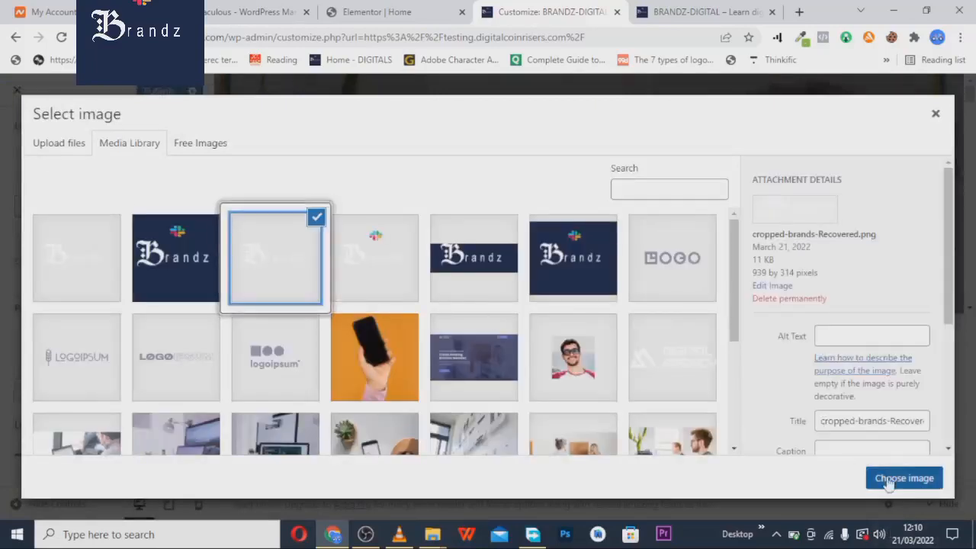
left_click(889, 478)
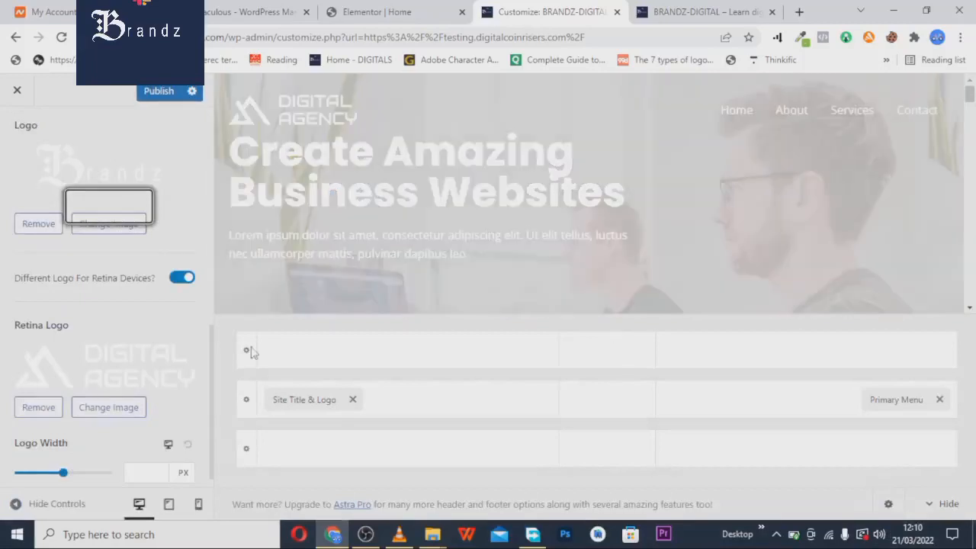
left_click(101, 415)
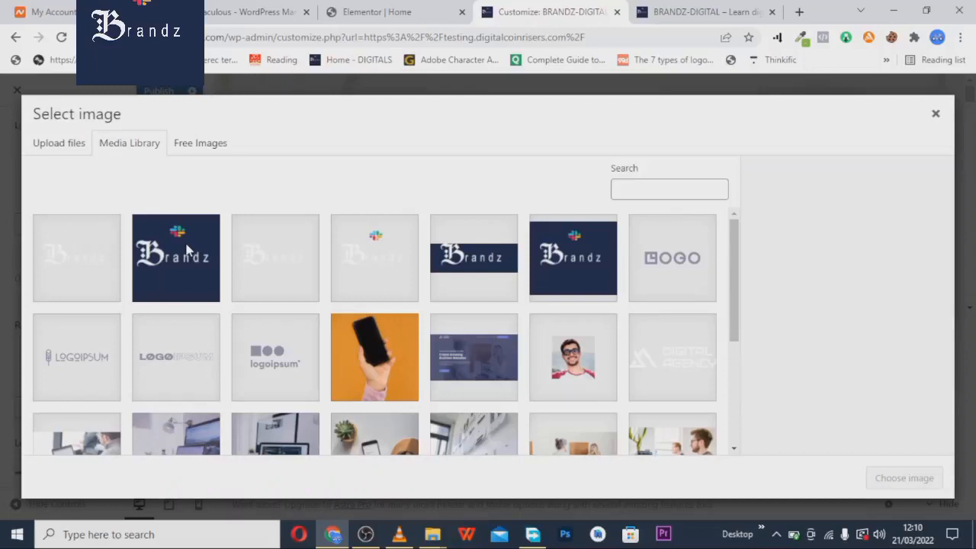
left_click(275, 226)
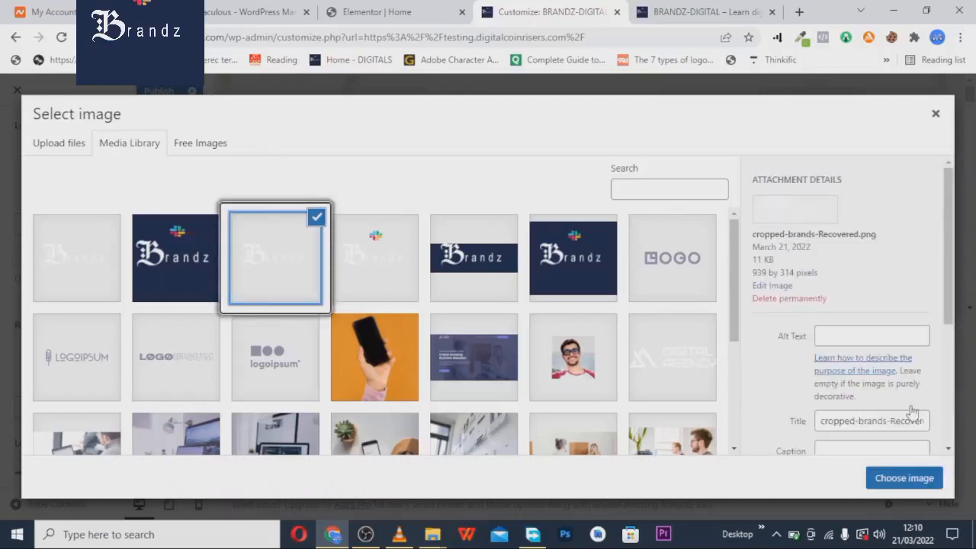
left_click(903, 477)
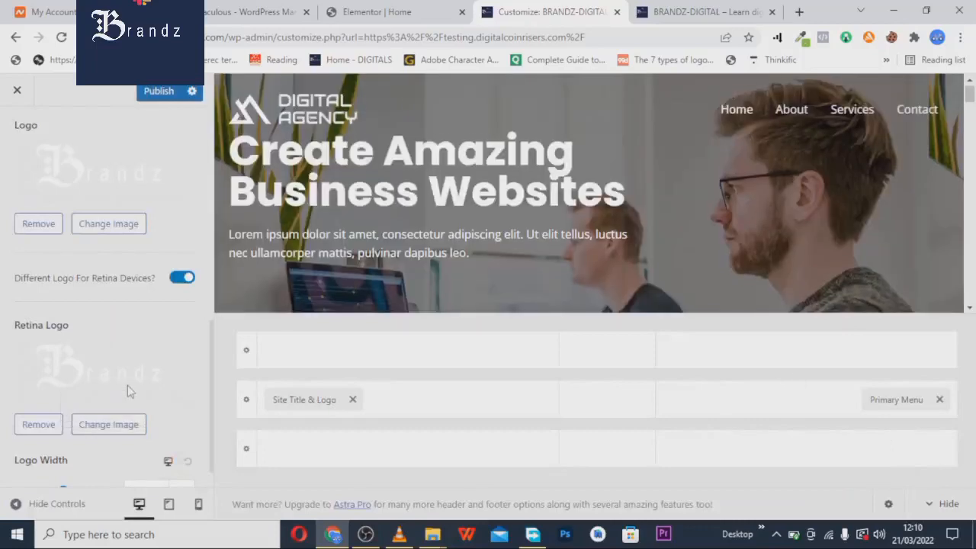
Publish the transparent-header logo changes.
scroll(128, 391, "down", 1)
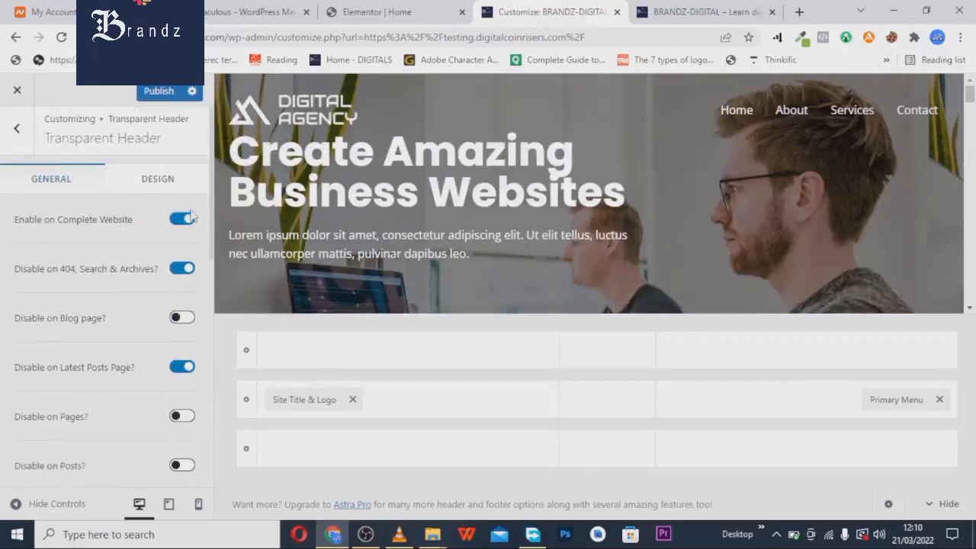
scroll(153, 395, "down", 5)
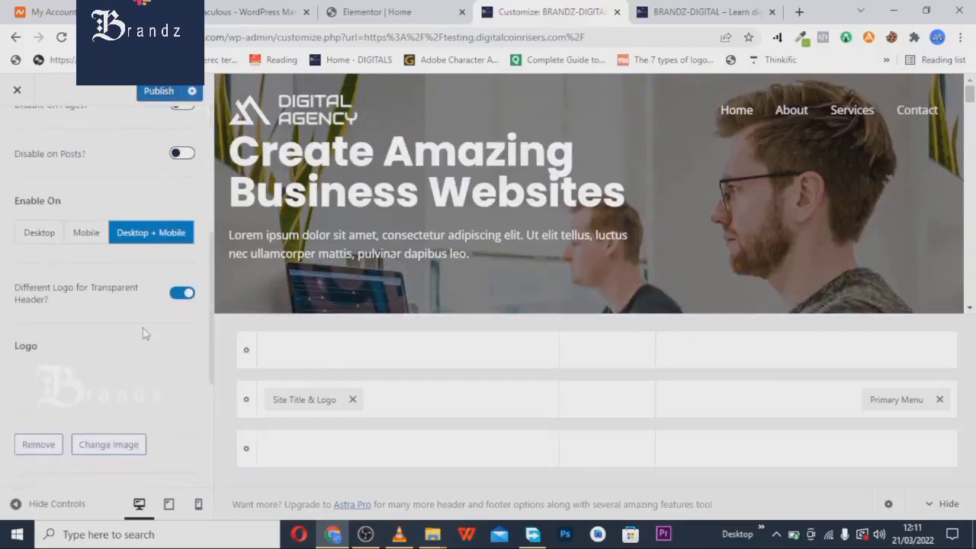
scroll(145, 333, "down", 3)
scroll(150, 254, "down", 1)
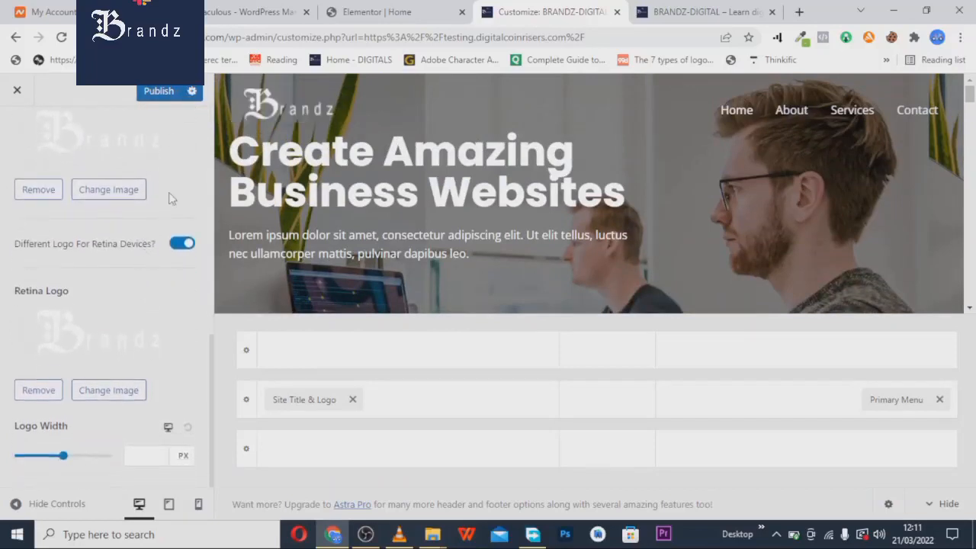
left_click(159, 95)
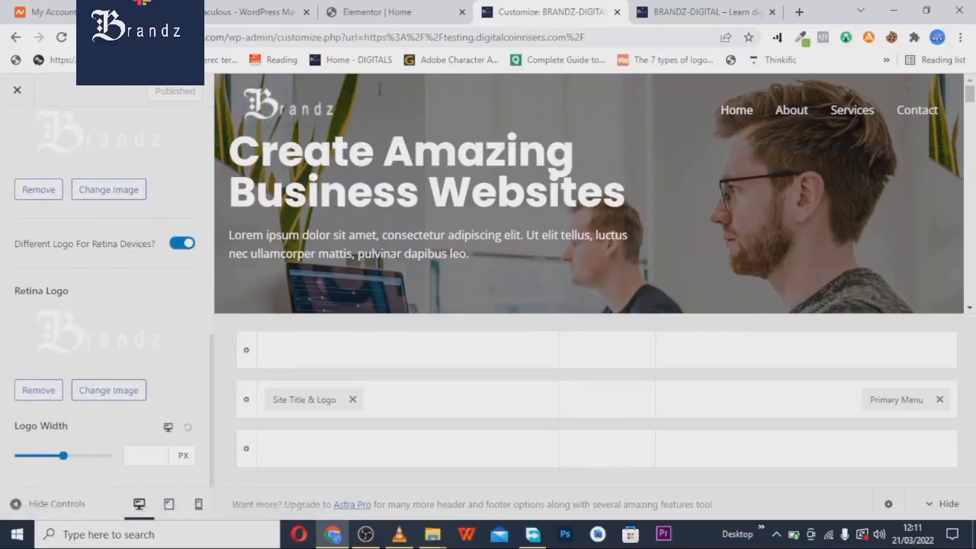
Reload the BRANDZ-DIGITAL live site and check the white Brandz logo in the transparent header.
left_click(690, 9)
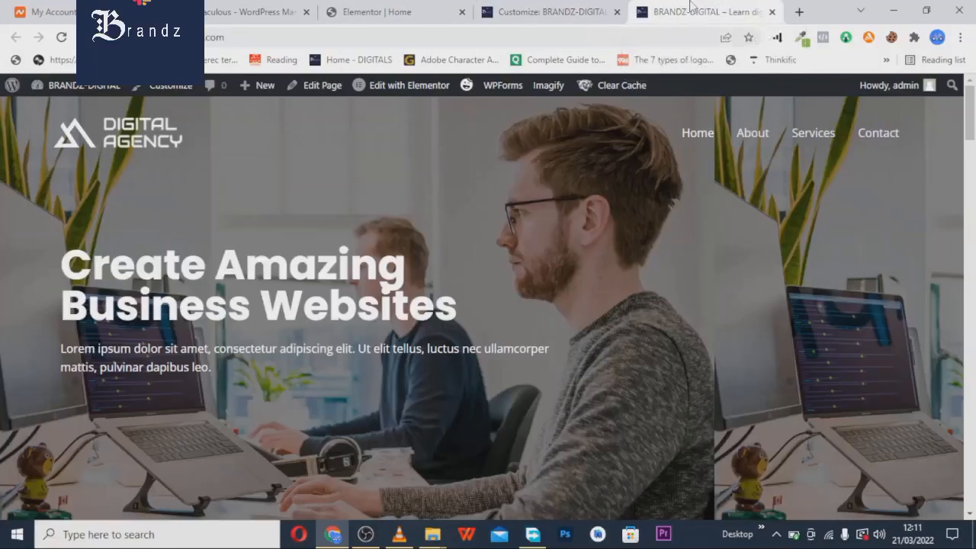
left_click(62, 37)
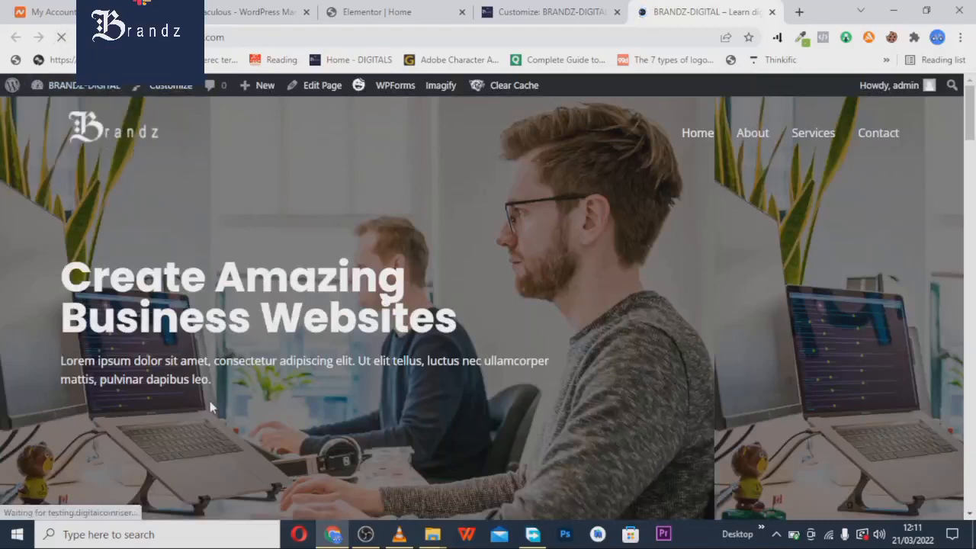
scroll(210, 401, "down", 20)
scroll(212, 407, "down", 10)
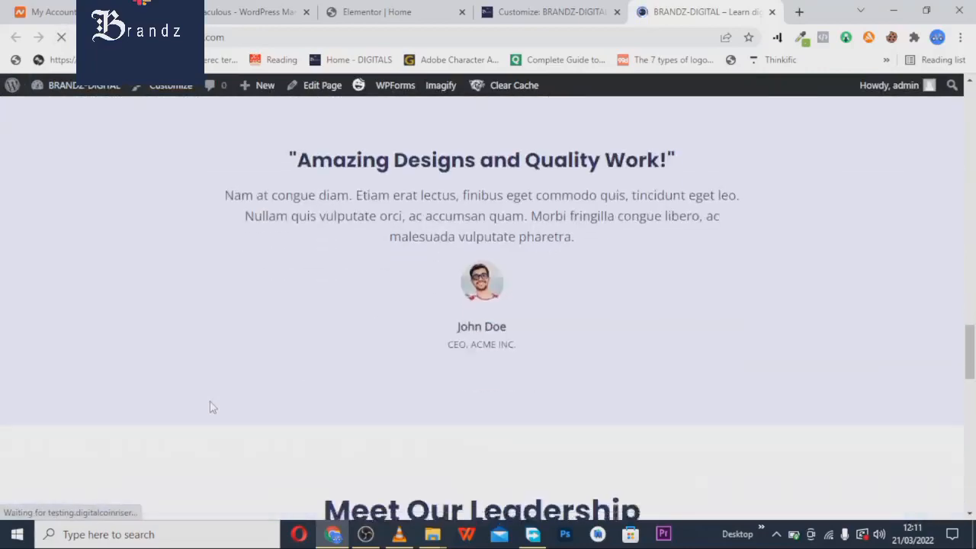
scroll(212, 406, "down", 4)
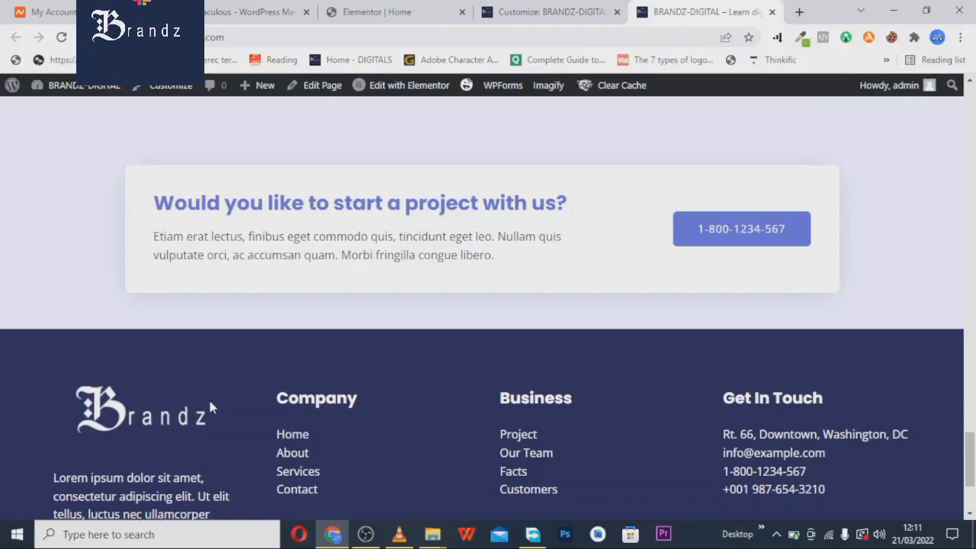
scroll(210, 407, "up", 15)
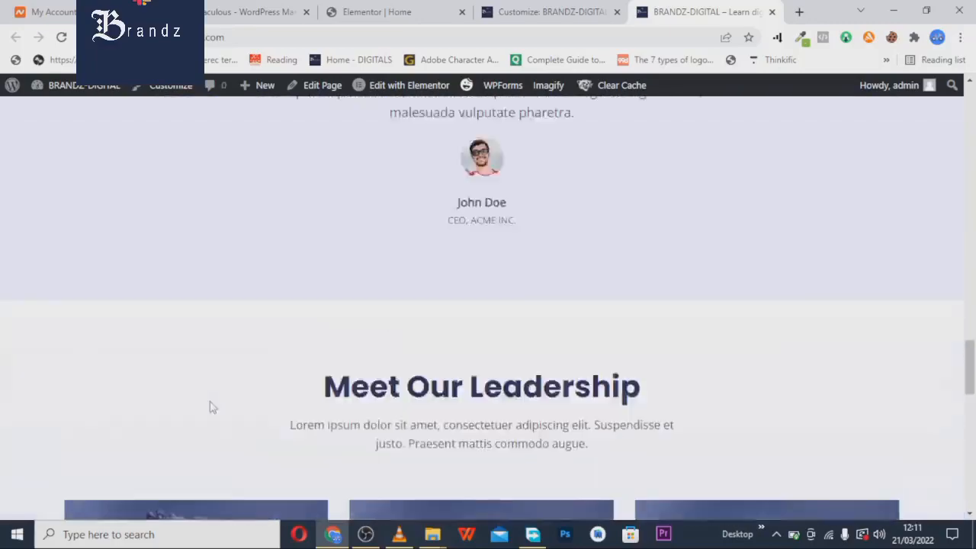
scroll(211, 408, "up", 5)
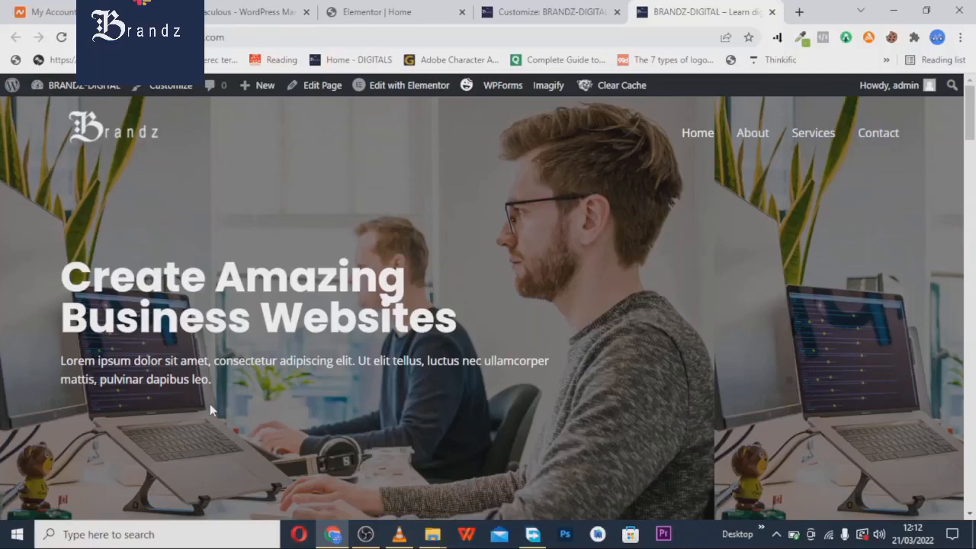
Scroll the live homepage down to the footer and back up to the hero.
scroll(212, 410, "down", 15)
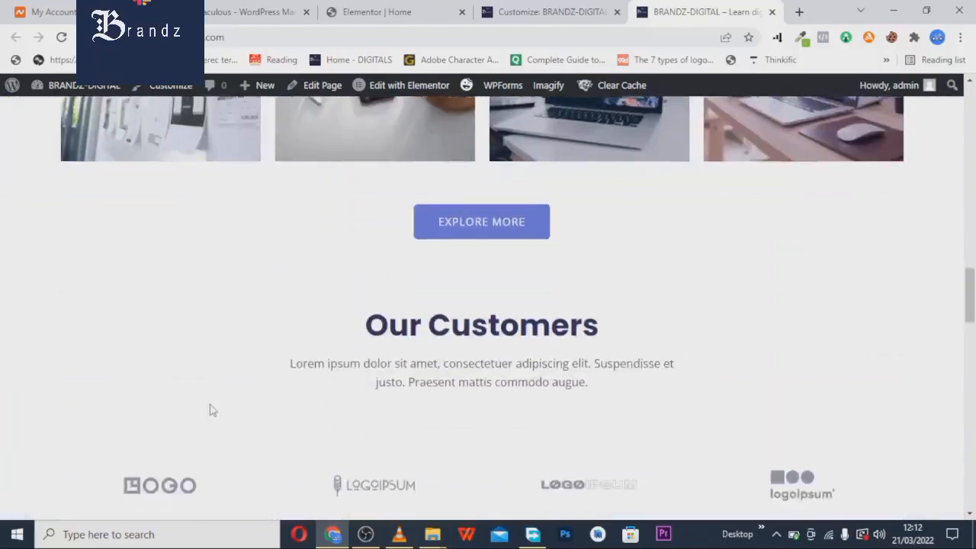
scroll(212, 410, "down", 15)
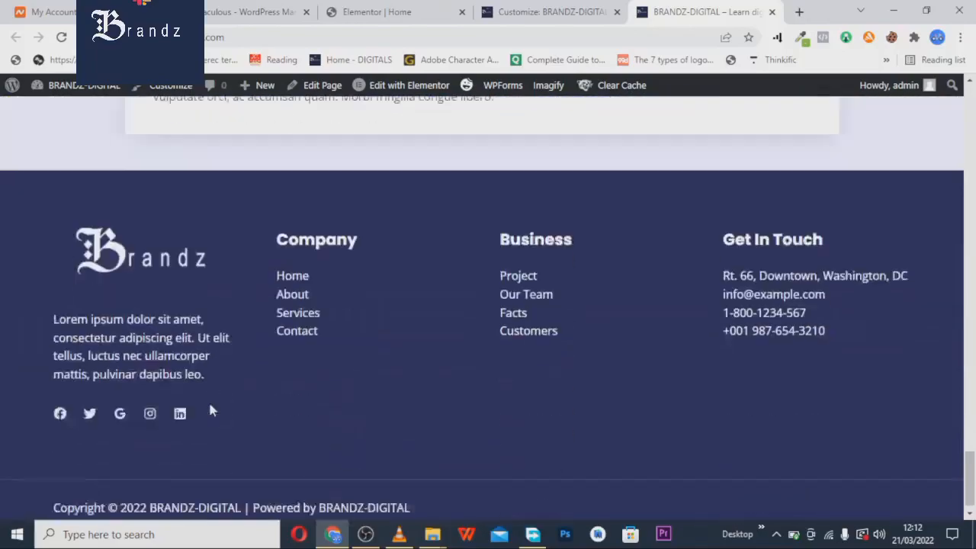
scroll(212, 410, "up", 15)
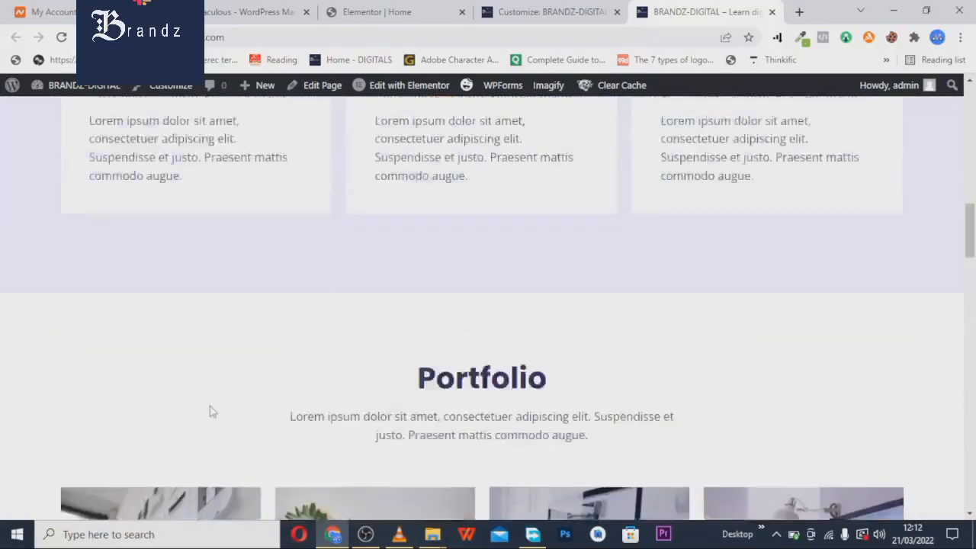
scroll(211, 410, "up", 8)
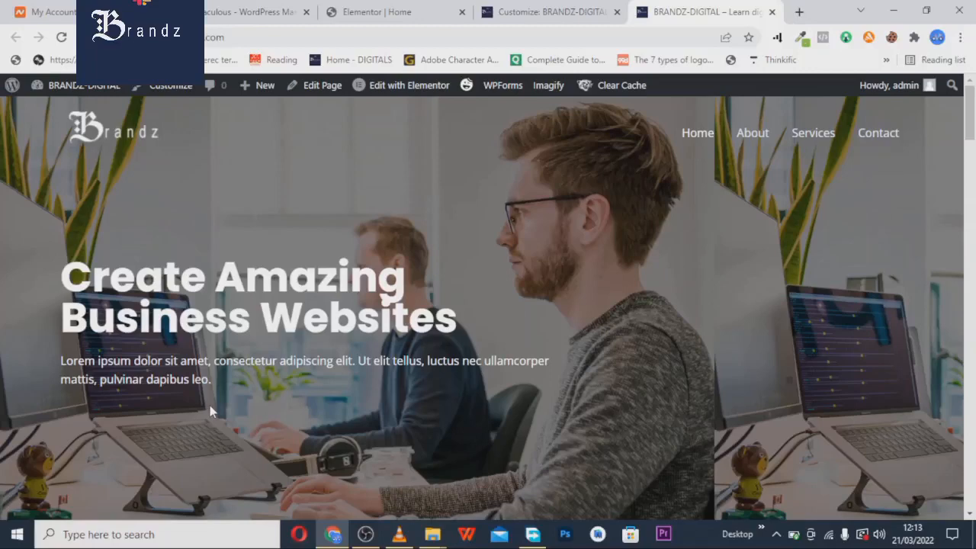
scroll(211, 410, "down", 3)
scroll(214, 411, "down", 7)
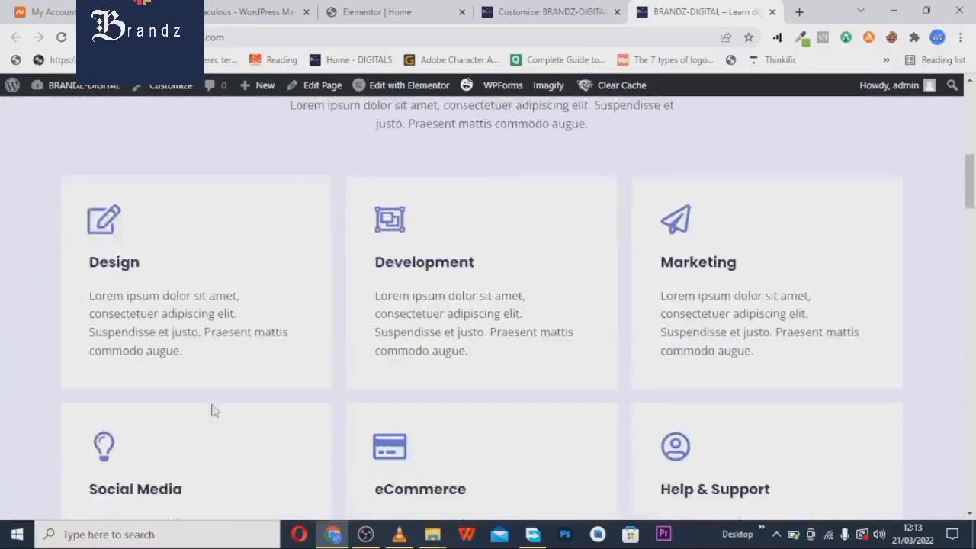
scroll(214, 411, "down", 6)
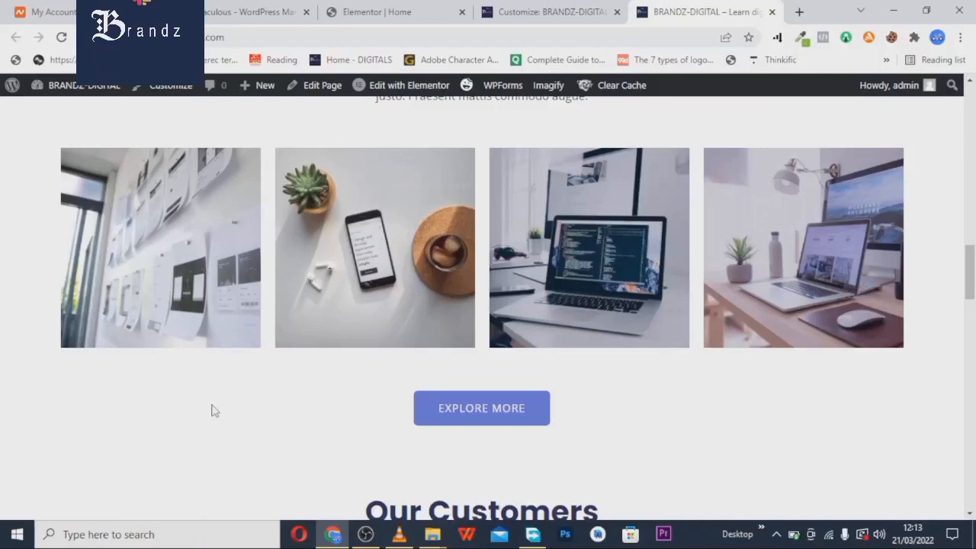
scroll(215, 411, "down", 7)
scroll(214, 412, "up", 8)
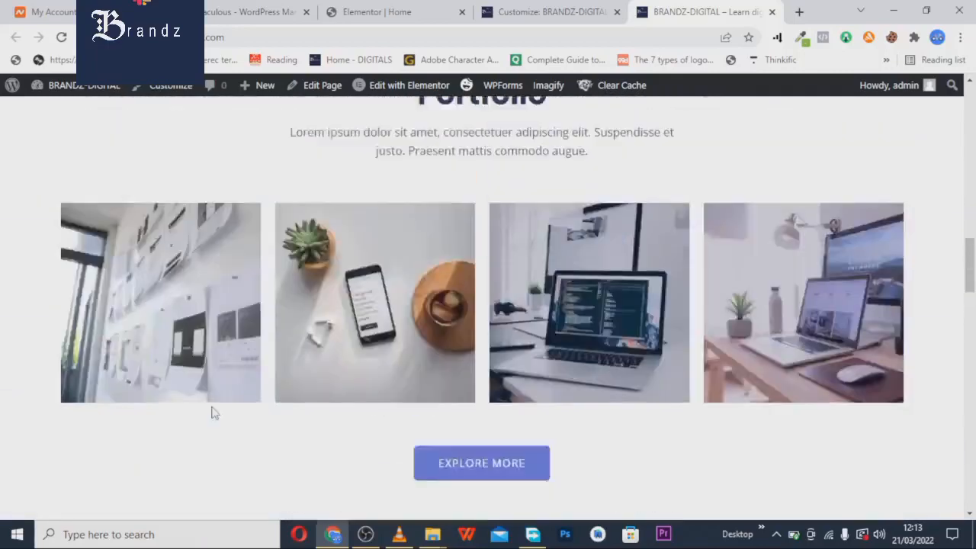
scroll(214, 413, "up", 12)
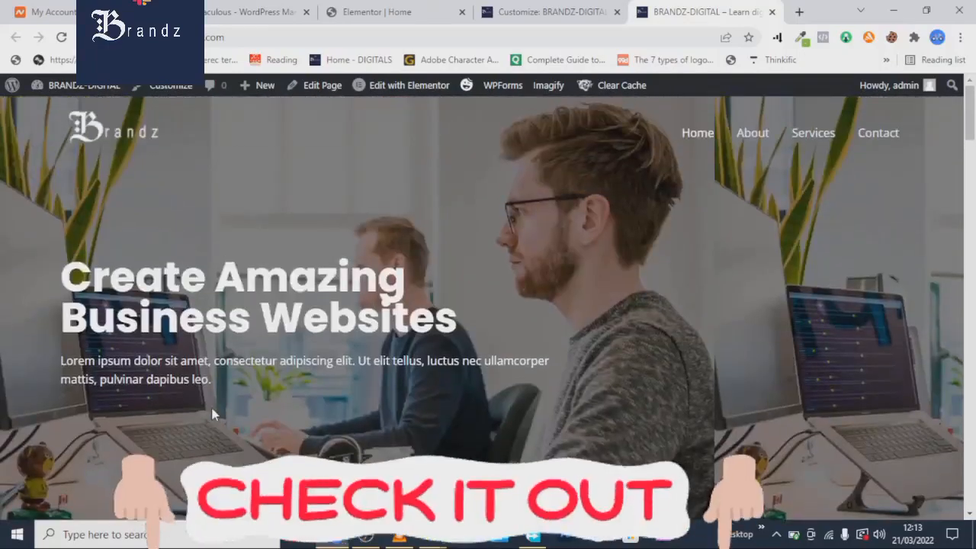